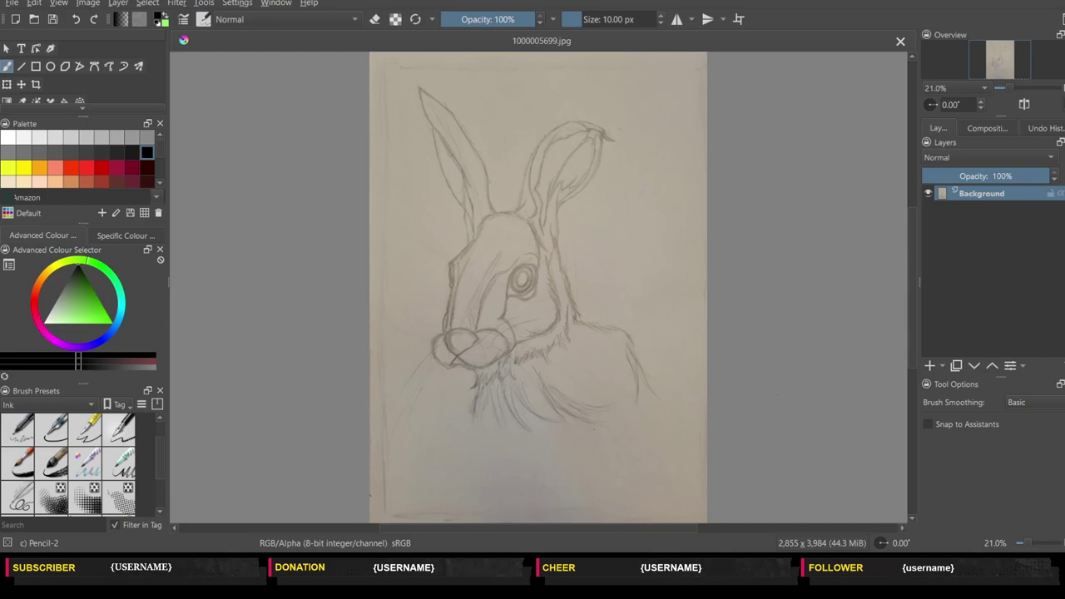
- Zoom in on the hare's eye to 100%, drawing and undoing a trial stroke near it
key("plus")
key("plus")
key("plus")
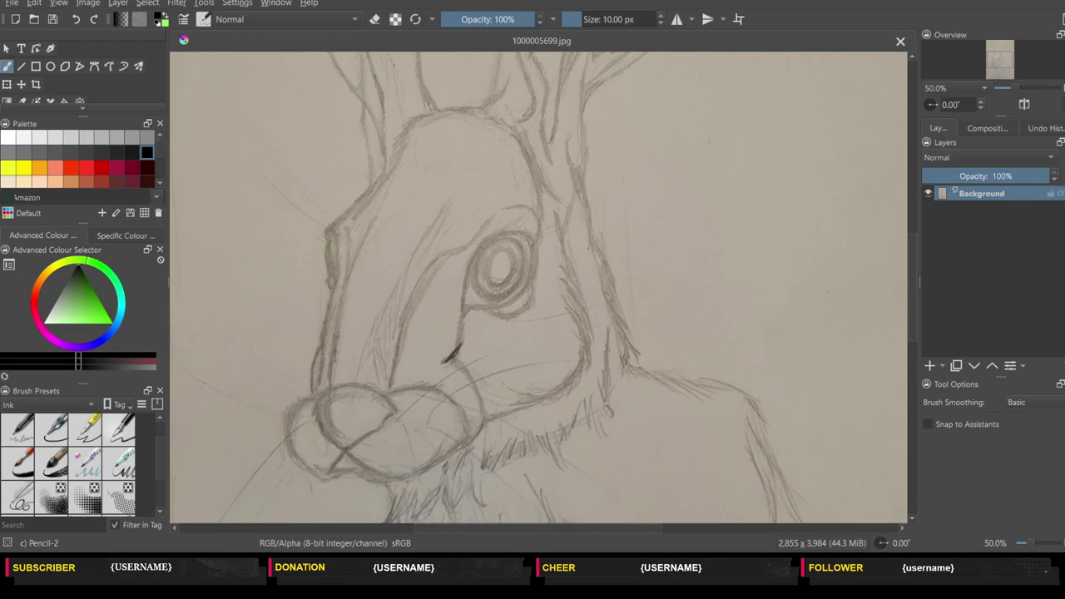
left_click_drag(458, 346, 462, 330)
left_click(76, 19)
key("1")
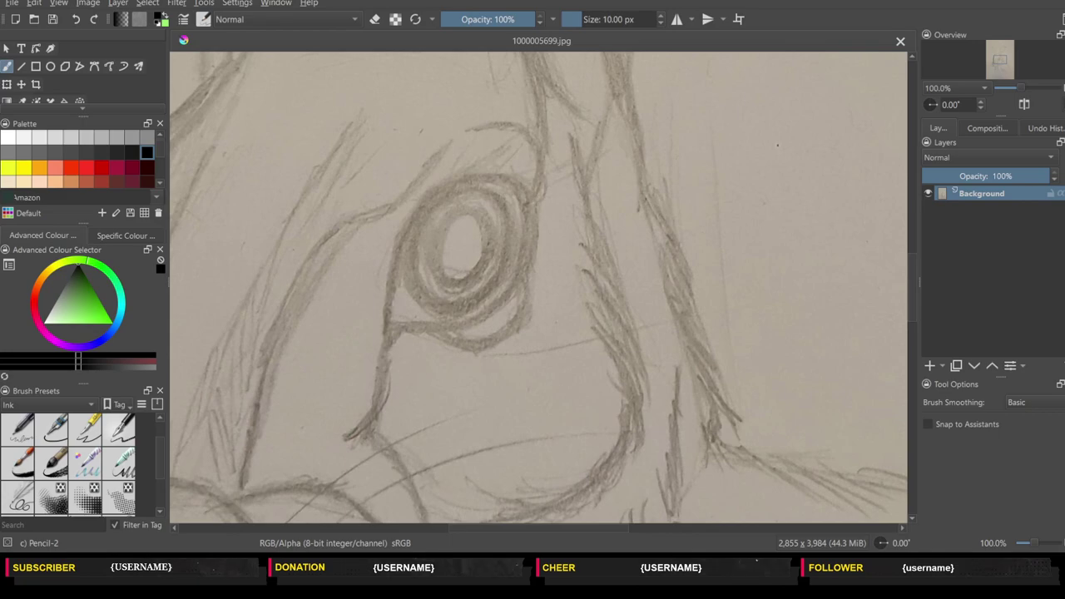
- Trace the eye's lower-left corner, bottom edge and right side in thick black Ink-brush strokes
left_click_drag(364, 424, 352, 434)
mouse_move(379, 390)
left_mouse_down()
mouse_move(372, 405)
mouse_move(373, 394)
left_mouse_up()
left_click_drag(383, 335, 376, 371)
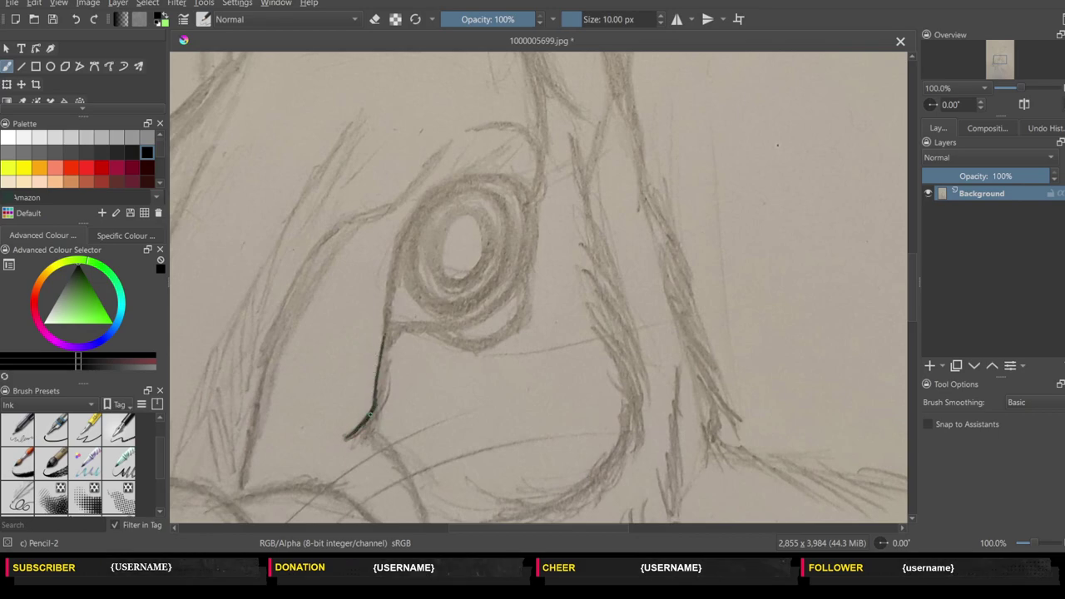
mouse_move(371, 416)
left_mouse_down()
mouse_move(385, 344)
mouse_move(397, 332)
mouse_move(387, 365)
left_mouse_up()
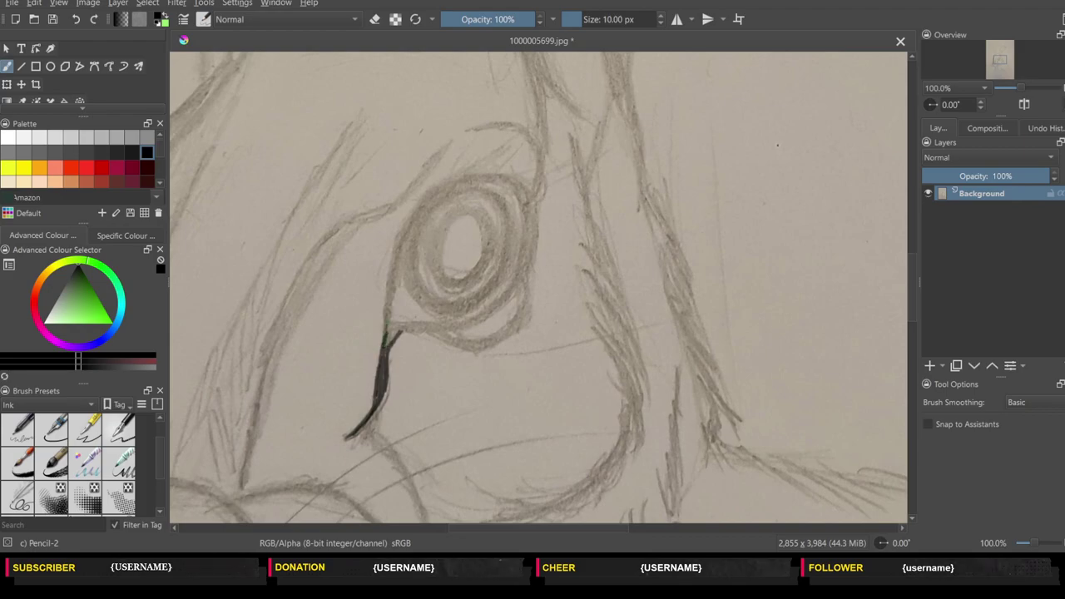
left_click_drag(386, 314, 388, 331)
mouse_move(396, 333)
left_mouse_down()
mouse_move(473, 326)
mouse_move(501, 310)
mouse_move(530, 273)
mouse_move(535, 203)
left_mouse_up()
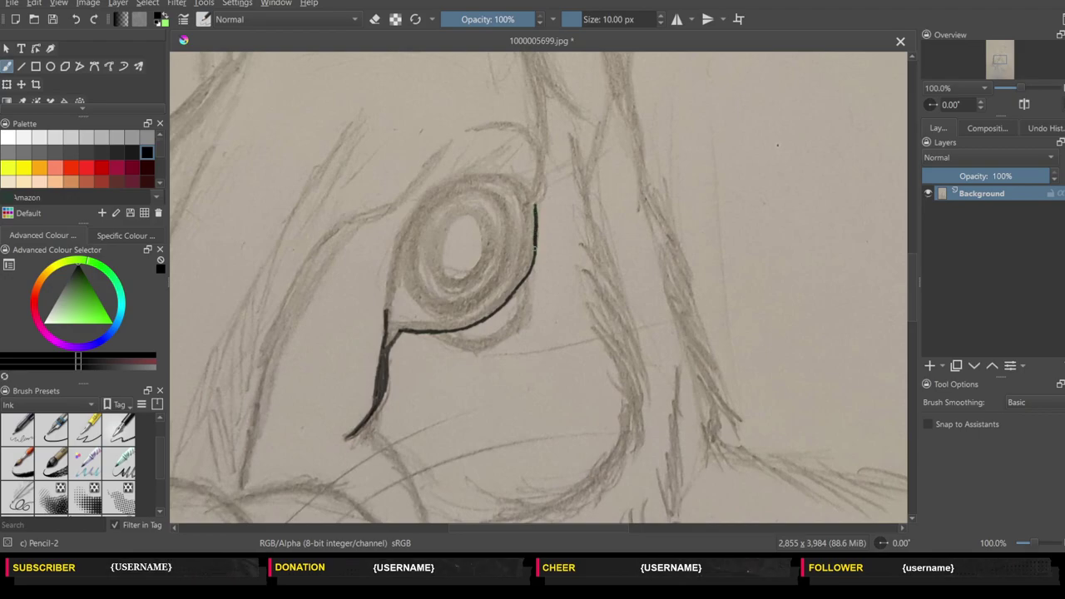
left_click_drag(535, 246, 506, 305)
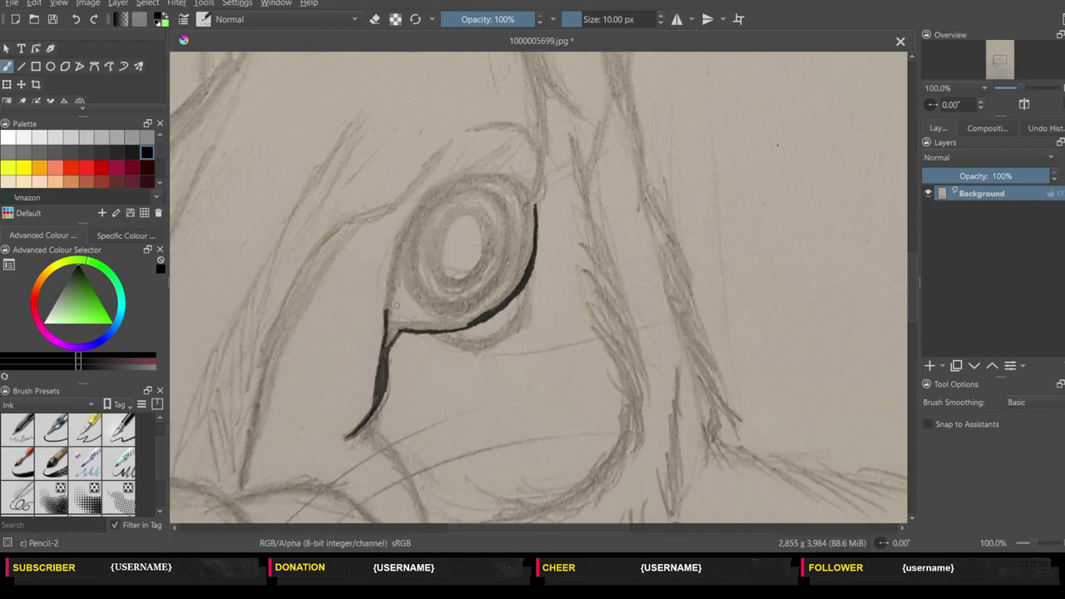
- Ink the eye's upper lid, the arc above its upper right, and a second inner lid line
left_click_drag(385, 297, 382, 353)
mouse_move(387, 302)
left_mouse_down()
mouse_move(389, 263)
mouse_move(418, 205)
mouse_move(470, 174)
mouse_move(518, 174)
left_mouse_up()
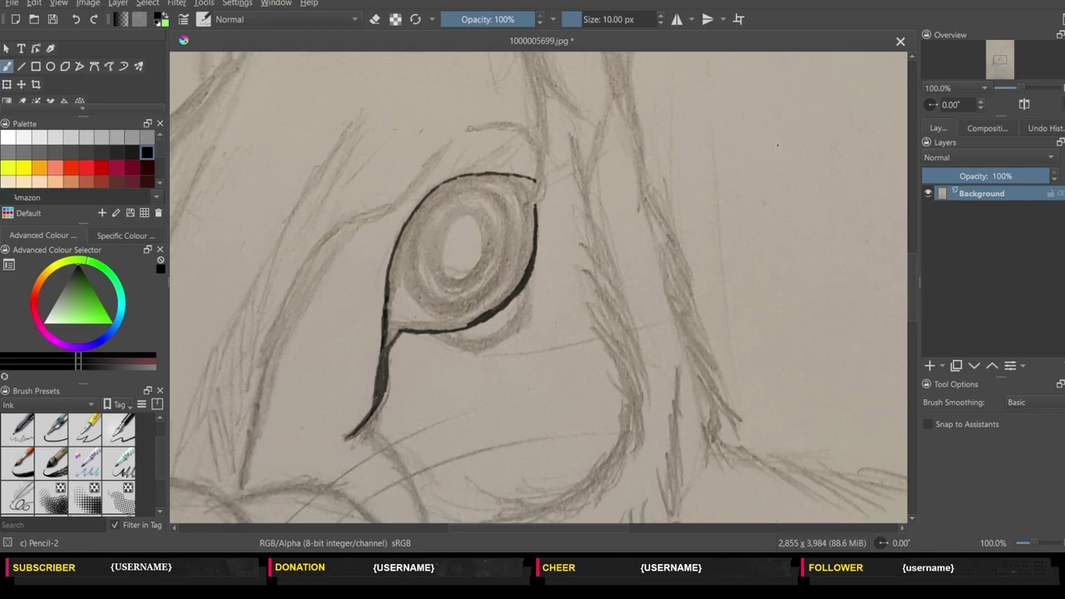
mouse_move(467, 129)
left_mouse_down()
mouse_move(516, 125)
mouse_move(543, 160)
mouse_move(536, 189)
mouse_move(537, 158)
mouse_move(541, 175)
left_mouse_up()
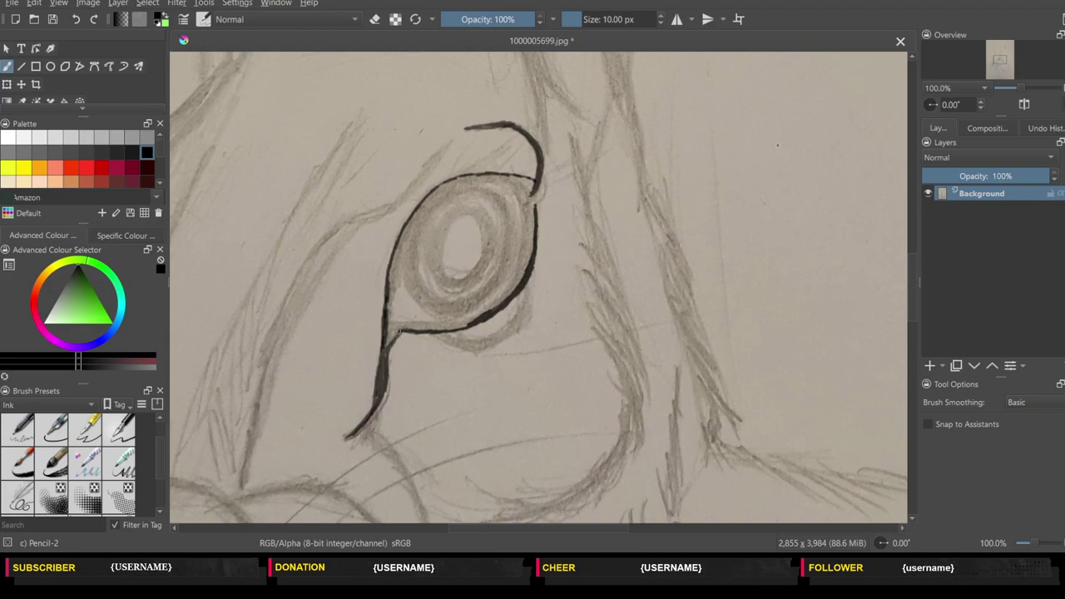
mouse_move(393, 309)
left_mouse_down()
mouse_move(390, 320)
mouse_move(421, 324)
mouse_move(502, 300)
mouse_move(523, 251)
mouse_move(518, 201)
left_mouse_up()
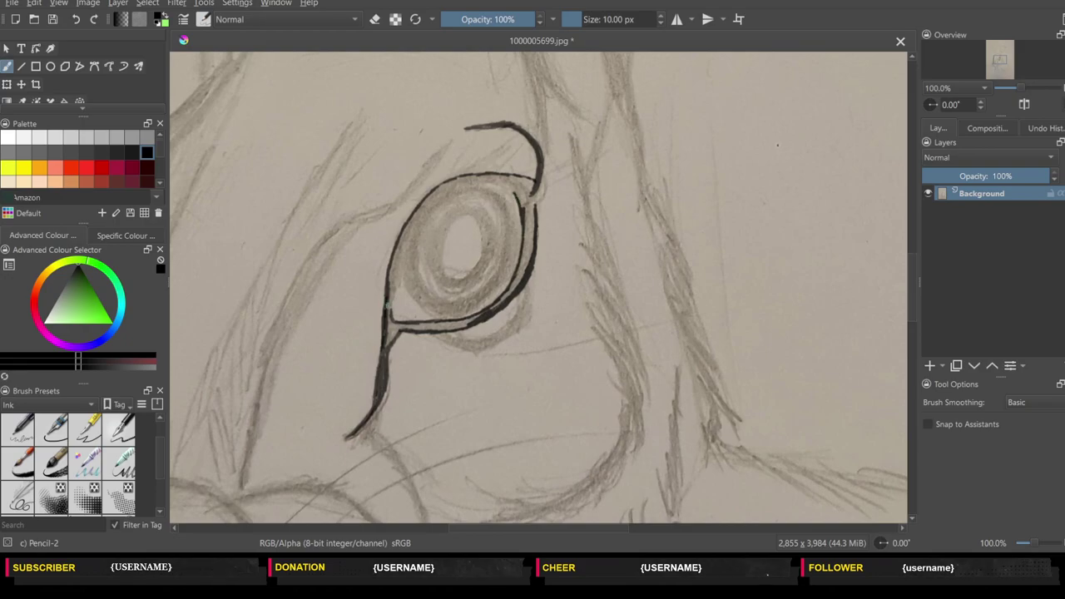
mouse_move(389, 313)
left_mouse_down()
mouse_move(397, 265)
mouse_move(428, 215)
mouse_move(488, 178)
mouse_move(523, 188)
left_mouse_up()
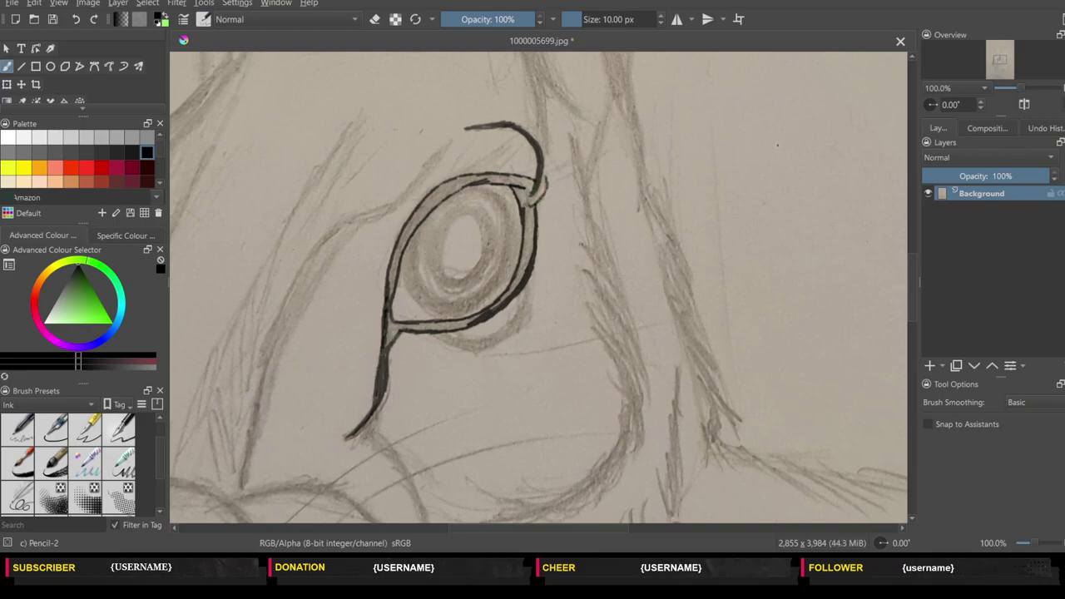
- Go over the eye outline's left, lower and right edges to thicken it into a bold shape
left_click_drag(396, 249, 384, 353)
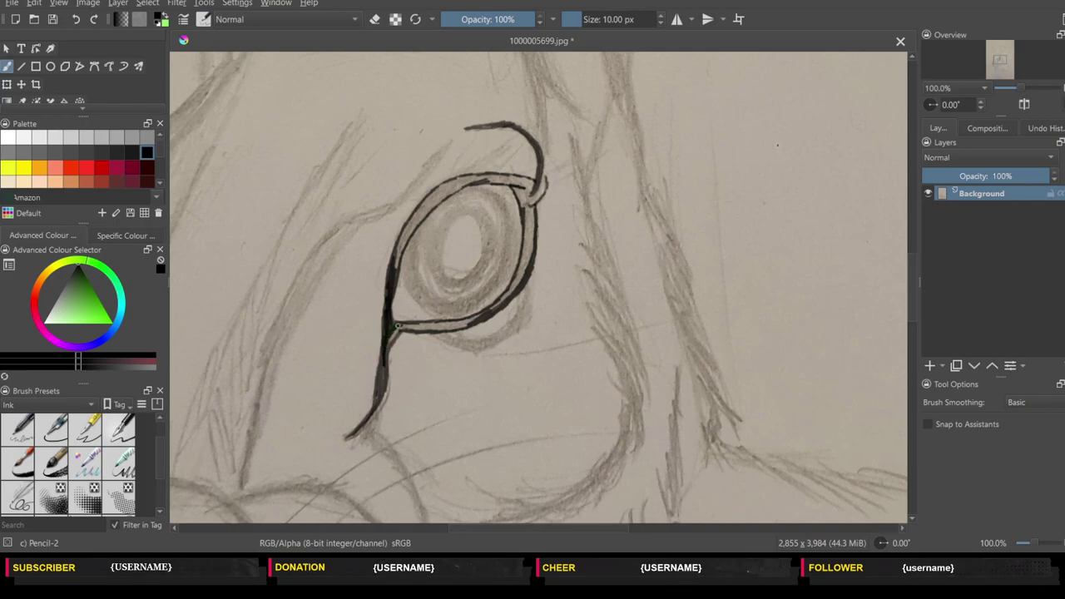
left_click_drag(397, 327, 380, 386)
mouse_move(391, 335)
left_mouse_down()
mouse_move(481, 313)
mouse_move(454, 323)
mouse_move(473, 321)
left_mouse_up()
left_click_drag(471, 323, 488, 311)
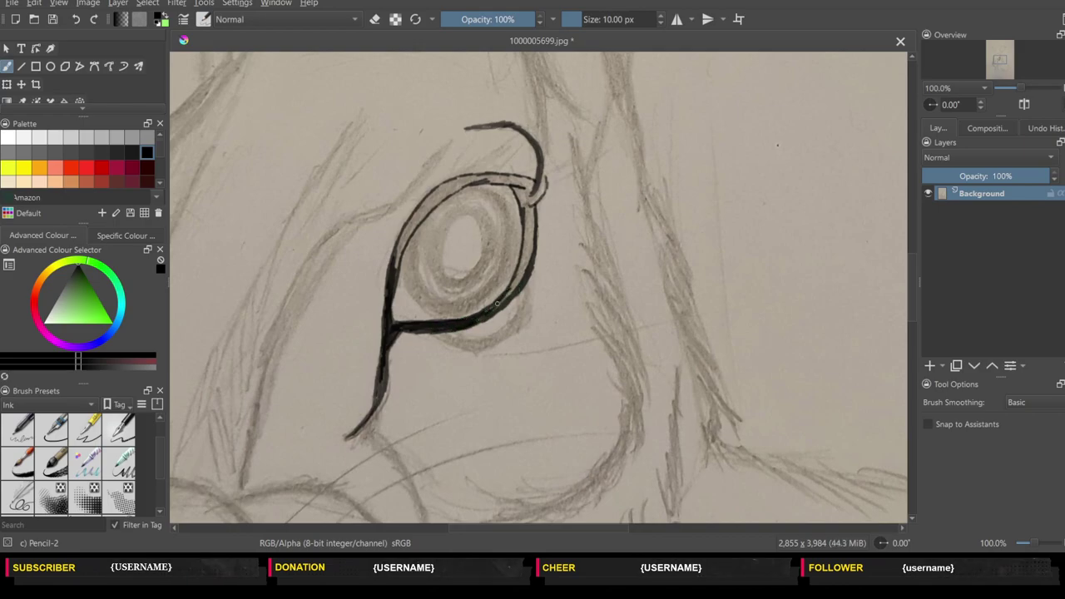
left_click_drag(489, 309, 530, 243)
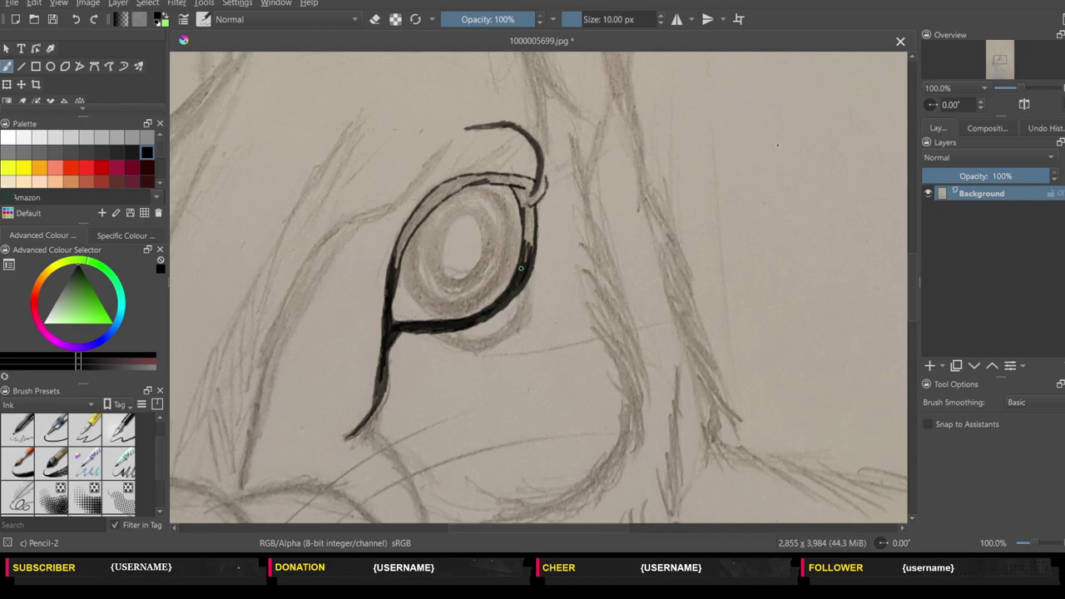
left_click_drag(529, 243, 528, 225)
mouse_move(405, 233)
left_mouse_down()
mouse_move(395, 276)
mouse_move(408, 223)
mouse_move(403, 243)
mouse_move(431, 195)
mouse_move(442, 189)
mouse_move(421, 220)
mouse_move(471, 175)
mouse_move(443, 185)
mouse_move(534, 179)
mouse_move(526, 208)
left_mouse_up()
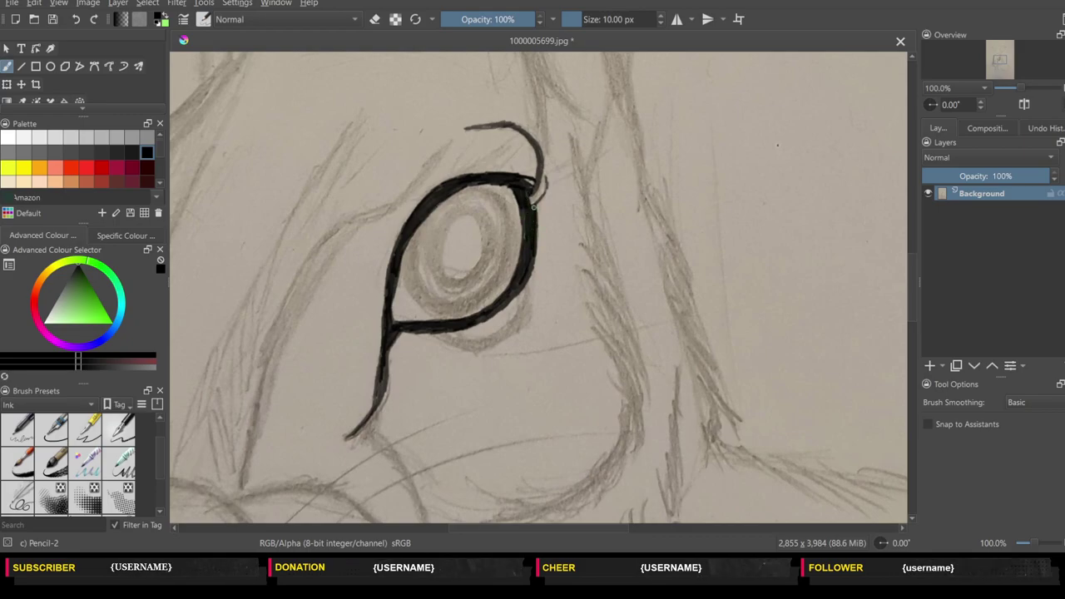
- Darken the inner eye corner with a small flick and ink a line along the lower lid
left_click_drag(532, 202, 534, 195)
left_click_drag(537, 197, 547, 188)
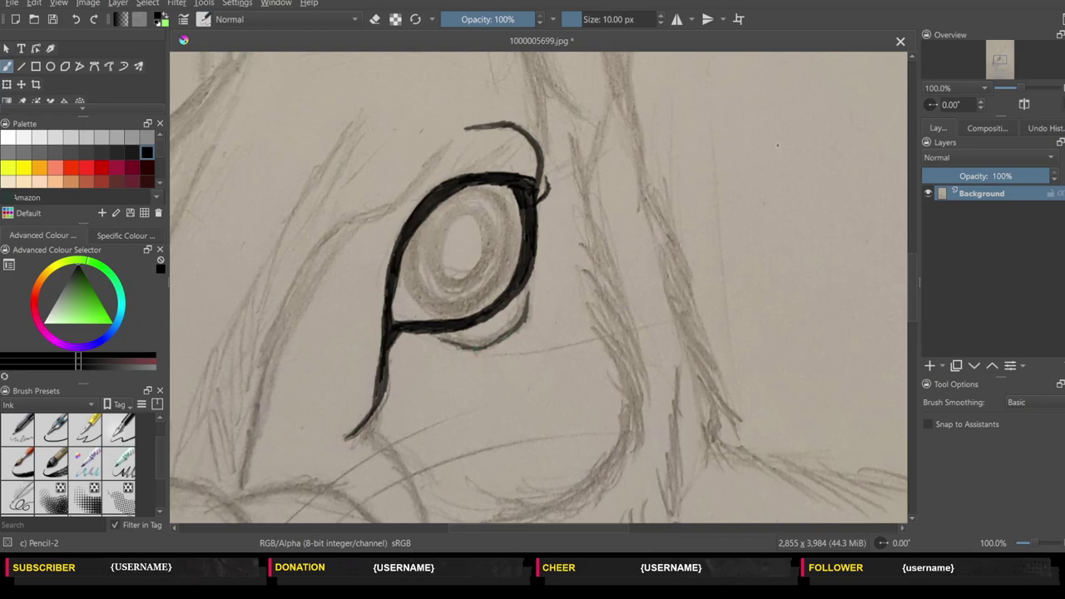
mouse_move(434, 339)
left_mouse_down()
mouse_move(479, 347)
mouse_move(515, 322)
mouse_move(528, 293)
left_mouse_up()
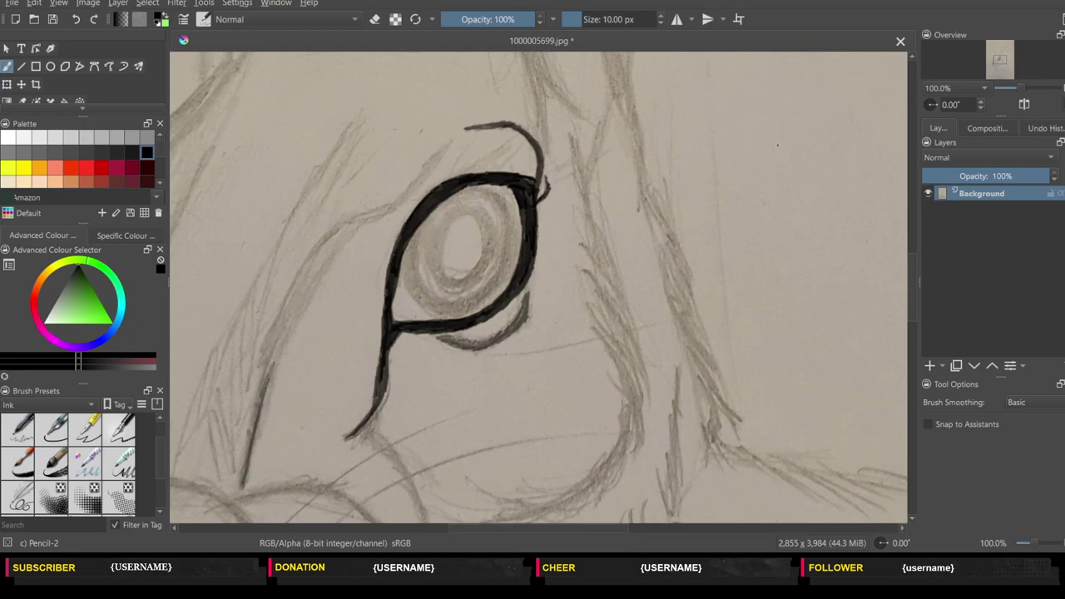
- Darken the long diagonal pencil line left of the eye with short repeated strokes
left_click_drag(273, 368, 303, 288)
left_click_drag(331, 244, 339, 227)
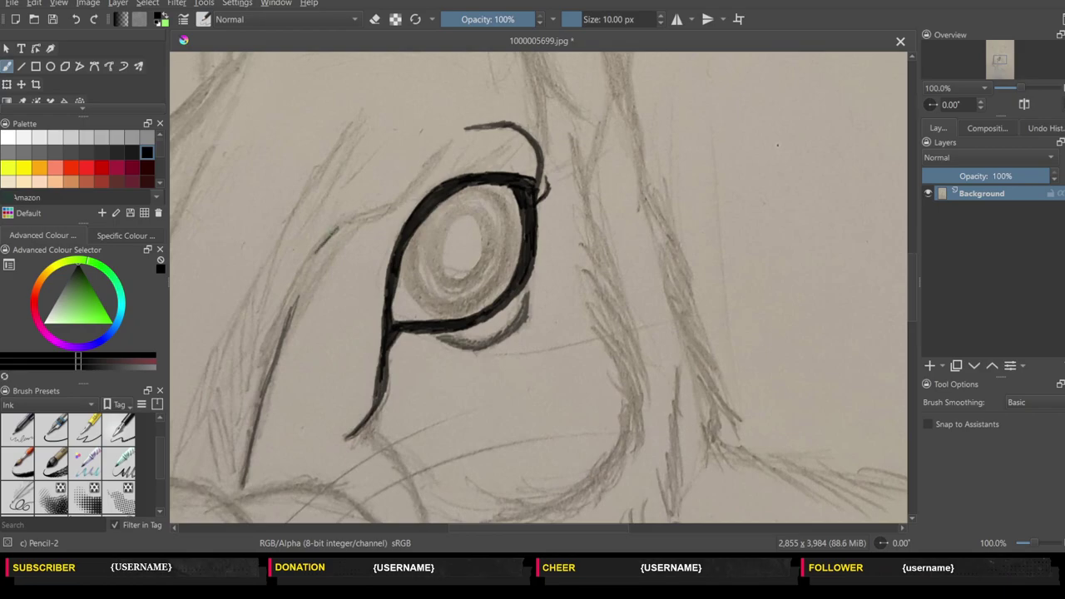
mouse_move(300, 274)
left_mouse_down()
mouse_move(328, 237)
mouse_move(322, 243)
left_mouse_up()
left_click_drag(291, 295, 308, 266)
left_click_drag(278, 314, 296, 275)
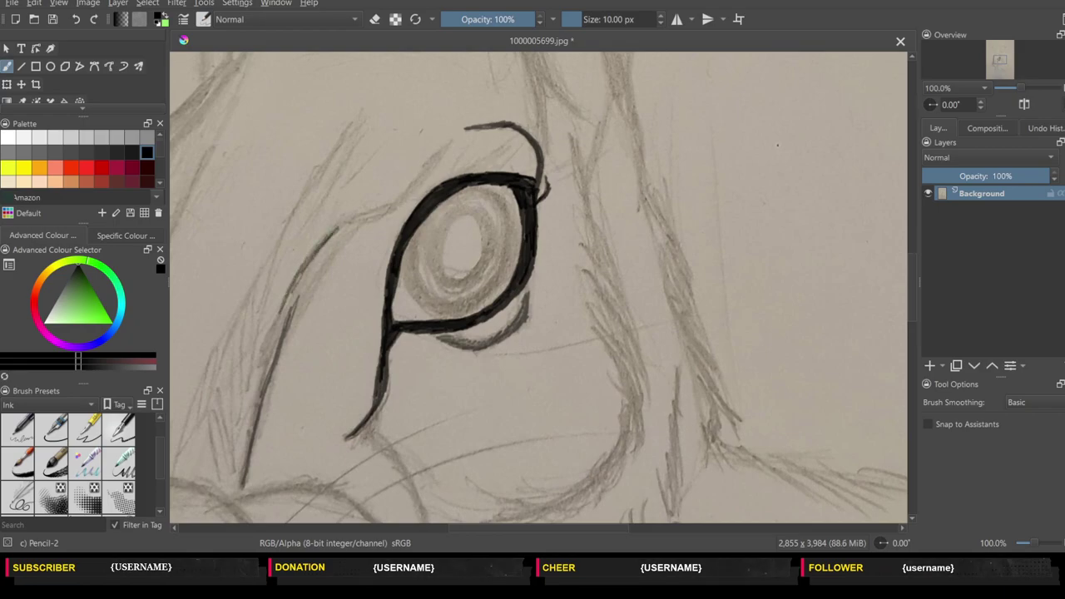
left_click_drag(266, 347, 285, 301)
left_click_drag(335, 254, 354, 229)
left_click_drag(316, 286, 336, 255)
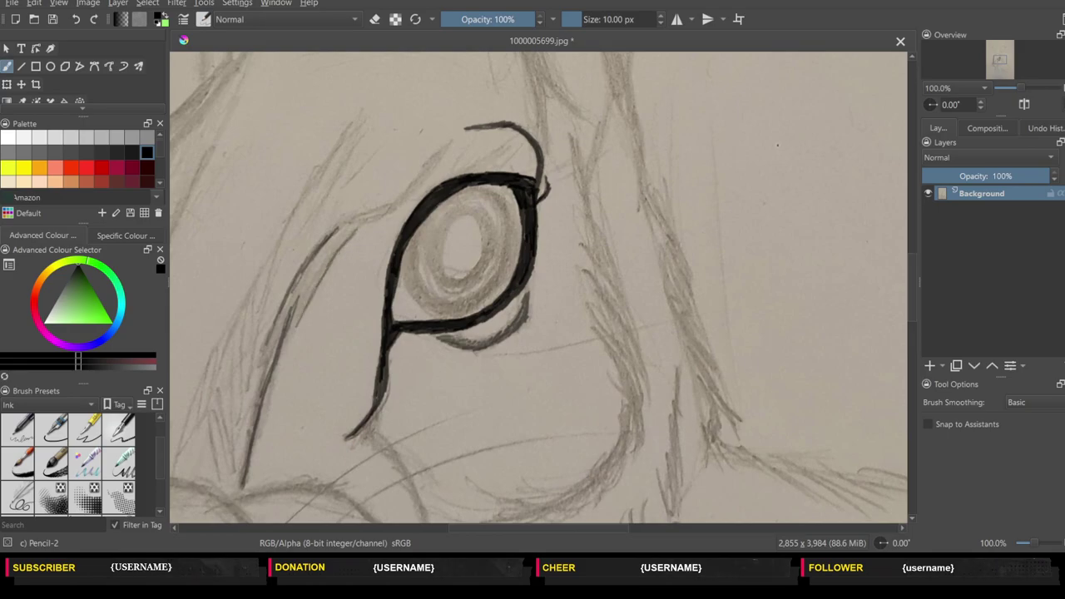
left_click_drag(291, 340, 297, 326)
mouse_move(354, 218)
left_mouse_down()
mouse_move(405, 193)
mouse_move(447, 143)
left_mouse_up()
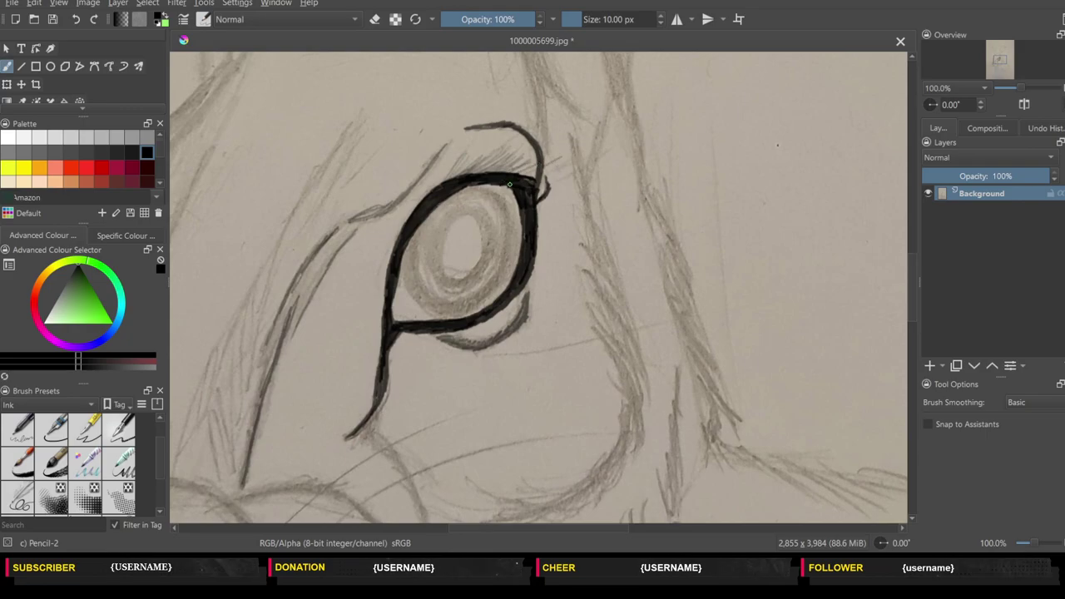
- Add lash strokes at the eye's upper-right corner and darken the inner corner and left outline
left_click_drag(546, 180, 593, 158)
left_click_drag(549, 184, 598, 155)
mouse_move(560, 185)
left_mouse_down()
mouse_move(591, 164)
mouse_move(574, 177)
left_mouse_up()
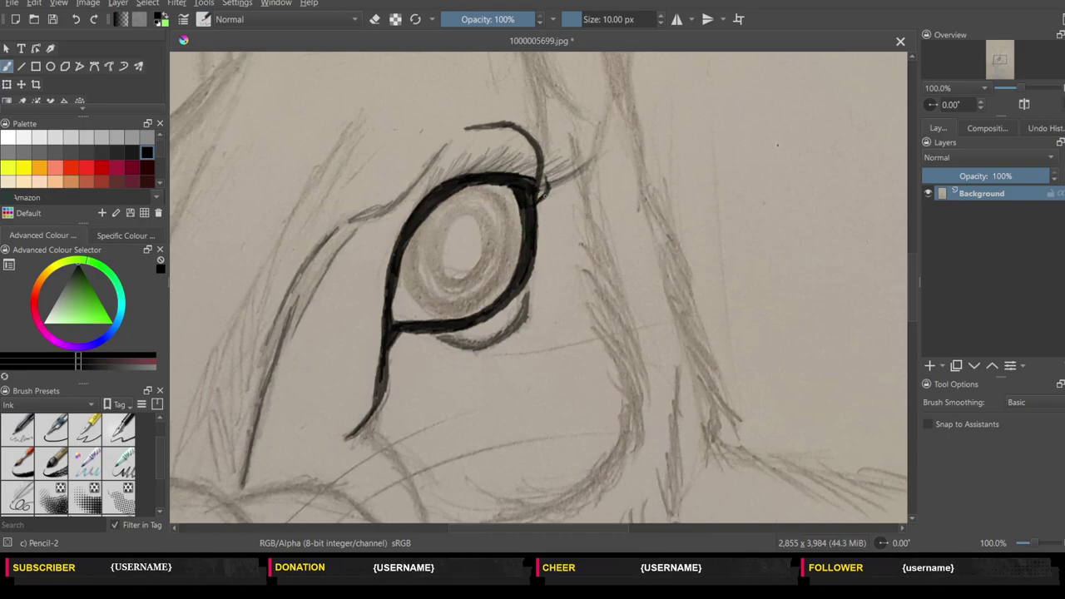
left_click_drag(537, 193, 546, 200)
mouse_move(403, 251)
left_mouse_down()
mouse_move(418, 303)
mouse_move(470, 315)
mouse_move(511, 267)
mouse_move(516, 220)
mouse_move(498, 188)
left_mouse_up()
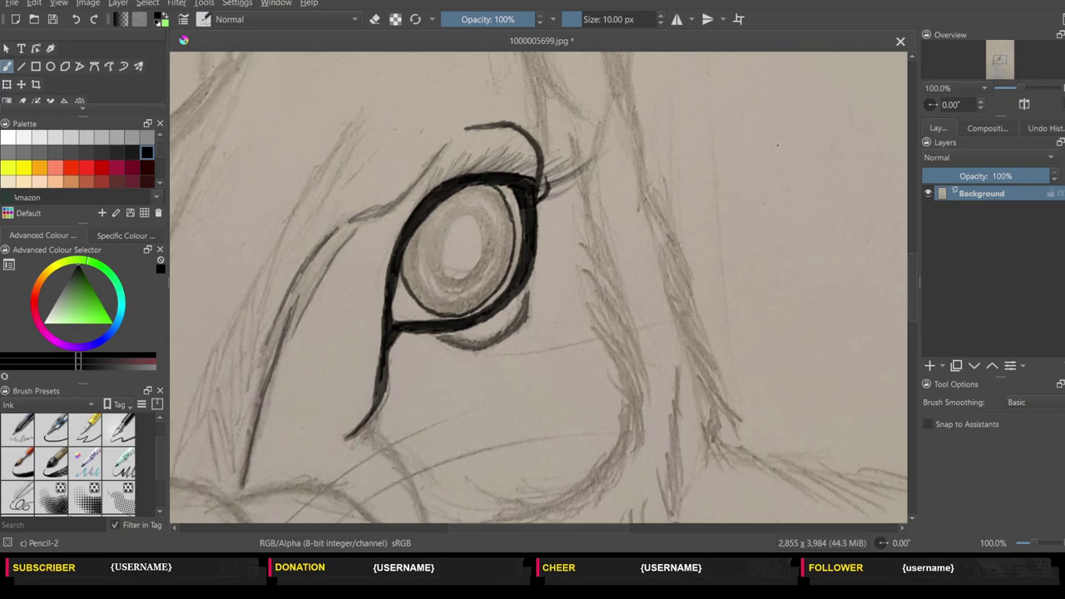
- Shade and darken the iris rings with Pencil-2, undoing one bad stroke and redoing it
left_click_drag(416, 228, 418, 280)
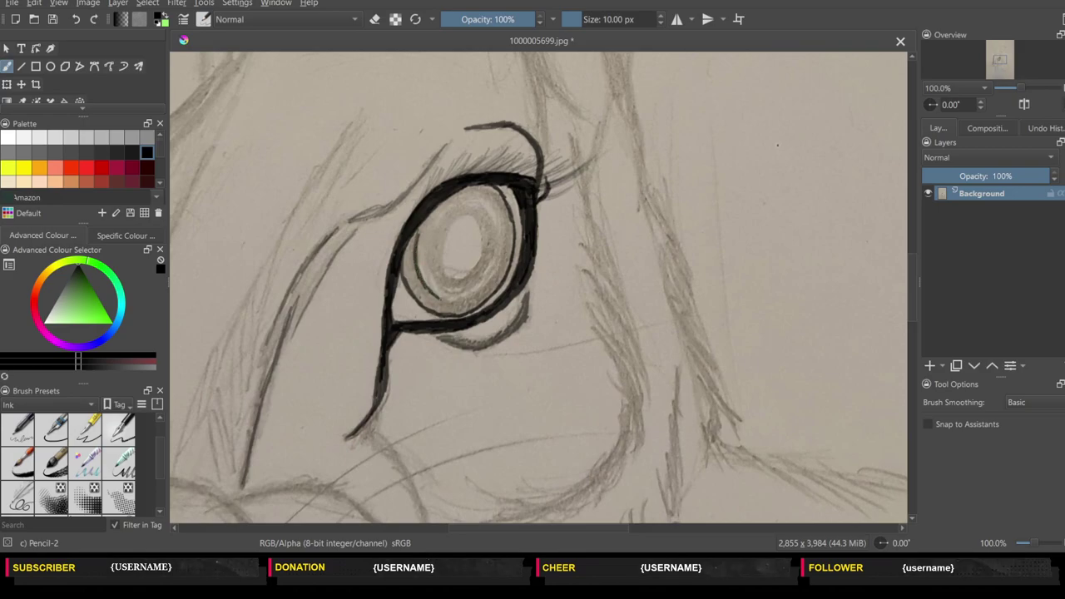
mouse_move(453, 303)
left_mouse_down()
mouse_move(494, 275)
mouse_move(501, 222)
mouse_move(490, 205)
mouse_move(456, 200)
mouse_move(420, 241)
mouse_move(429, 221)
left_mouse_up()
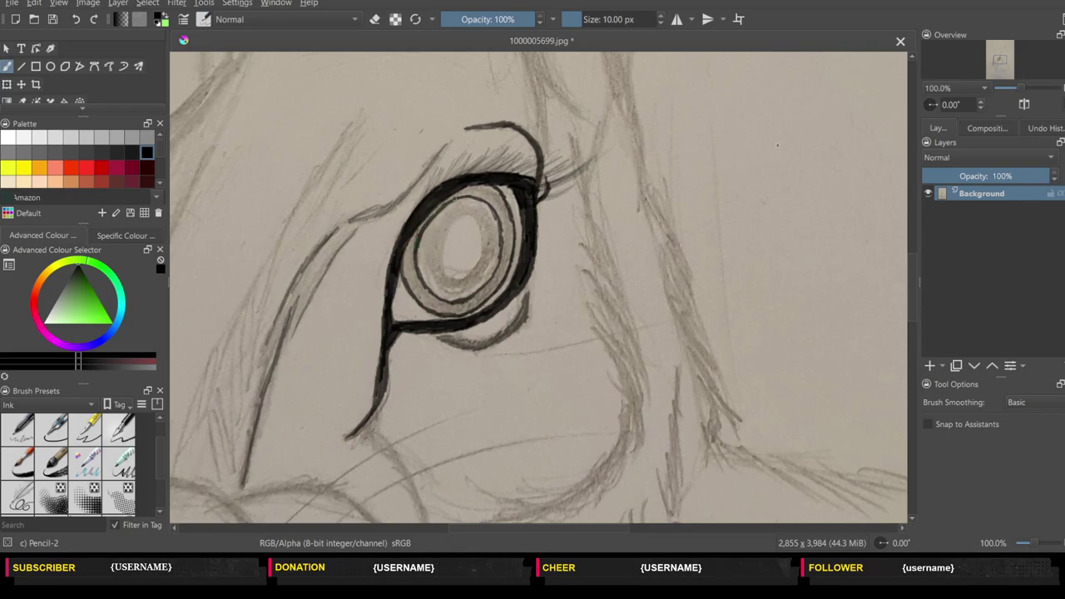
mouse_move(488, 200)
left_mouse_down()
mouse_move(503, 238)
mouse_move(501, 226)
mouse_move(501, 264)
mouse_move(483, 288)
mouse_move(439, 298)
mouse_move(416, 256)
left_mouse_up()
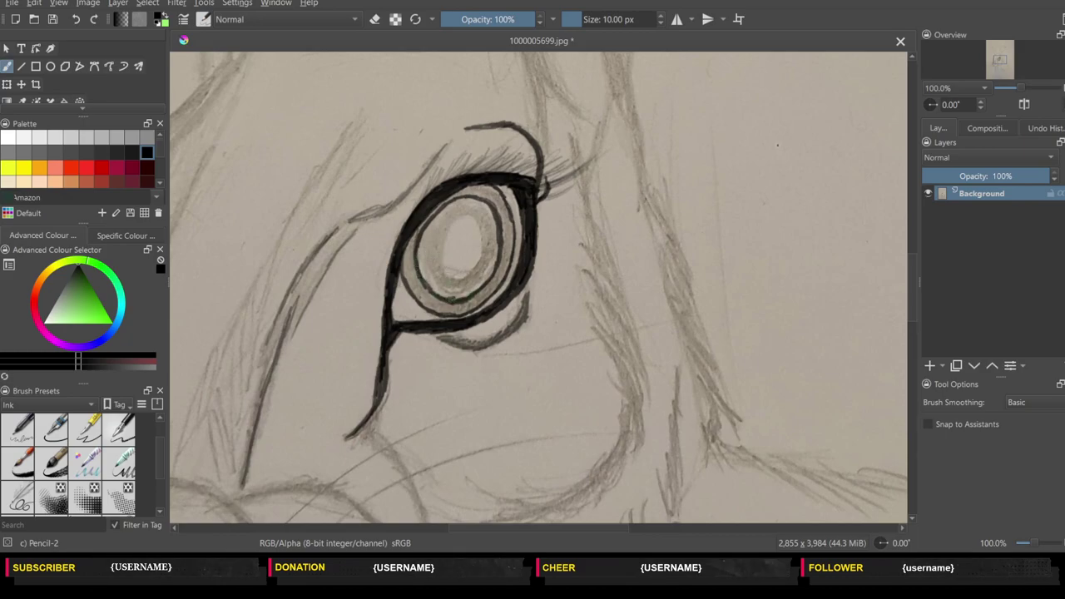
left_click_drag(446, 289, 481, 271)
mouse_move(481, 275)
left_mouse_down()
mouse_move(481, 218)
mouse_move(465, 212)
mouse_move(440, 236)
left_mouse_up()
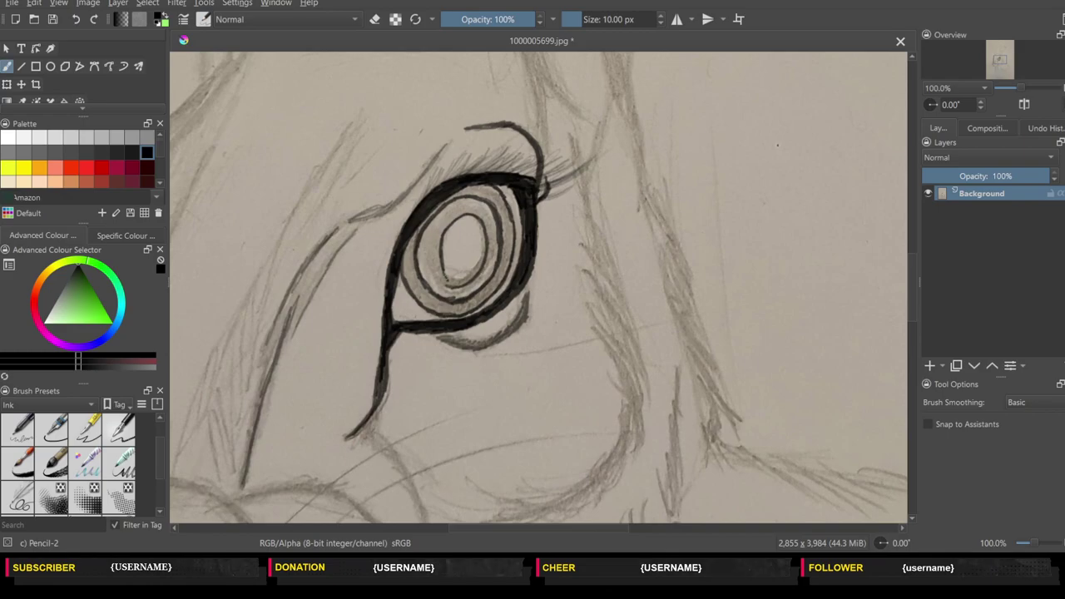
left_click(77, 20)
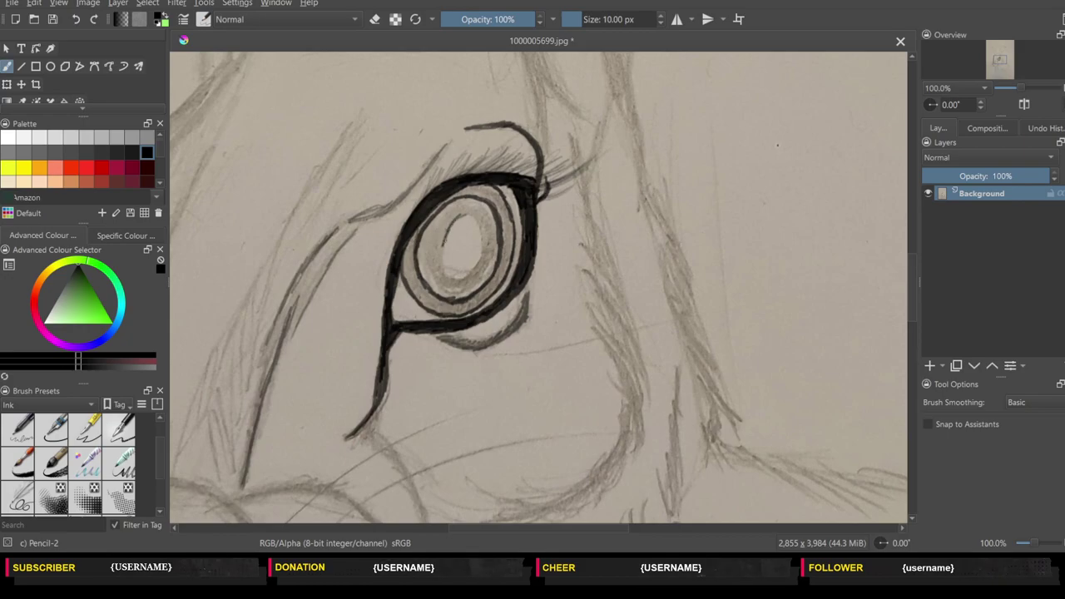
mouse_move(444, 240)
left_mouse_down()
mouse_move(454, 277)
mouse_move(482, 237)
mouse_move(466, 217)
mouse_move(454, 220)
mouse_move(478, 220)
mouse_move(475, 278)
mouse_move(444, 270)
mouse_move(474, 272)
mouse_move(445, 266)
mouse_move(447, 233)
mouse_move(459, 278)
mouse_move(475, 268)
mouse_move(473, 220)
left_mouse_up()
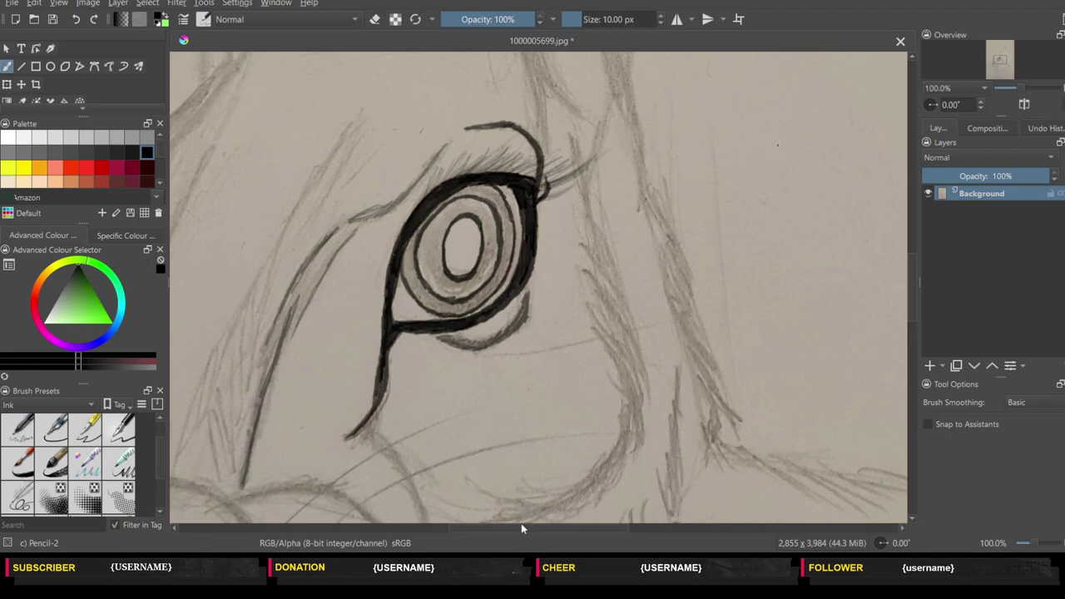
- Ink the pencil face line running upward along the sketch
left_click_drag(541, 523, 474, 527)
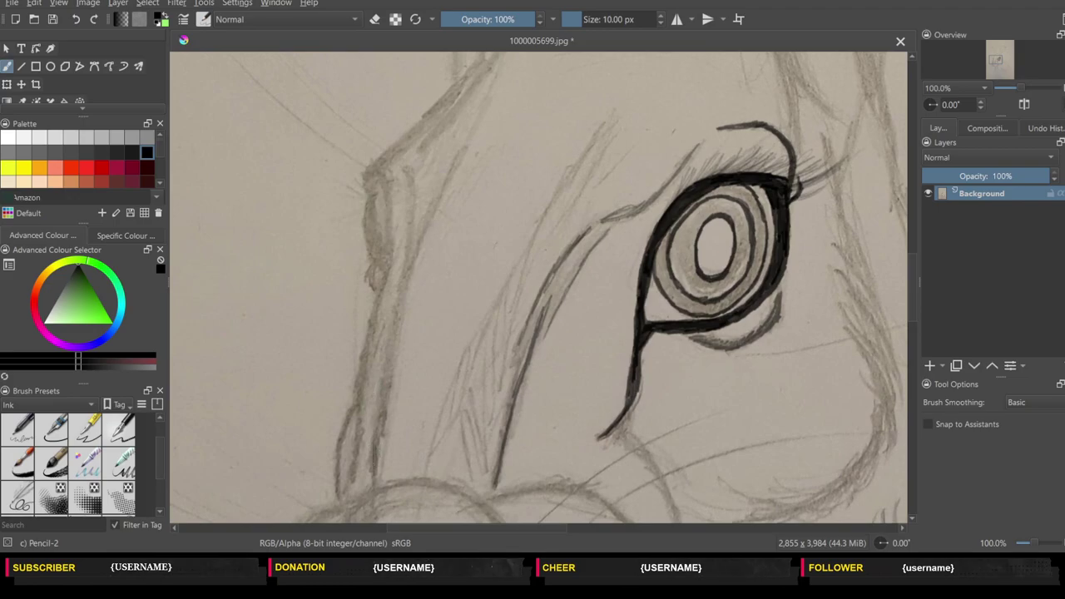
mouse_move(375, 453)
left_mouse_down()
mouse_move(373, 468)
mouse_move(401, 295)
left_mouse_up()
mouse_move(394, 343)
left_mouse_down()
mouse_move(411, 254)
mouse_move(443, 182)
left_mouse_up()
left_click_drag(429, 222, 481, 112)
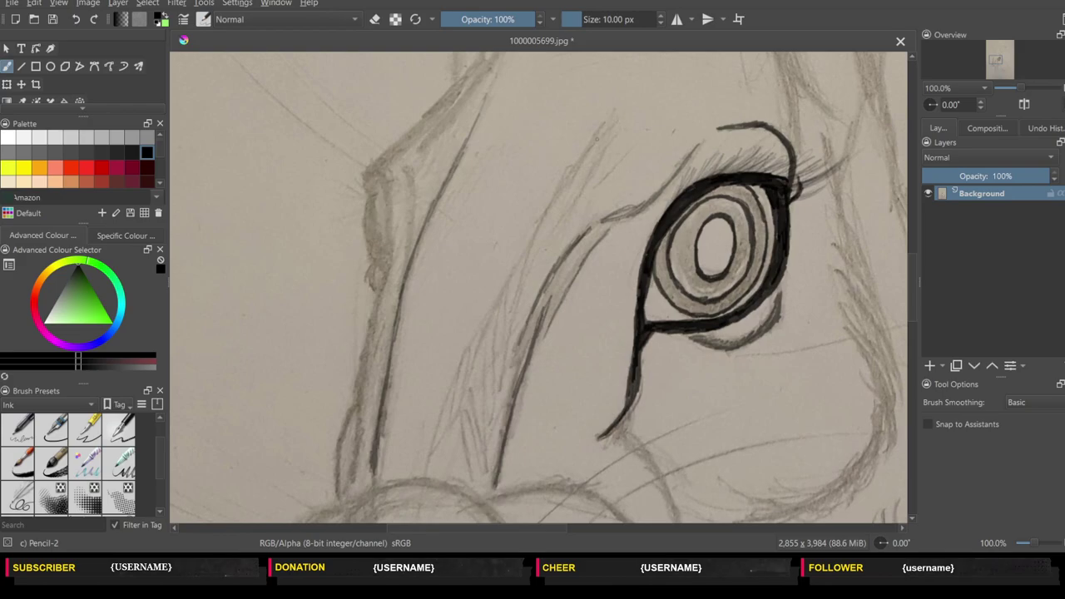
- Hatch light fur strokes along the whole muzzle ridge, from its lower end up to the eye's corner
left_click_drag(539, 217, 466, 391)
left_click_drag(483, 334, 439, 465)
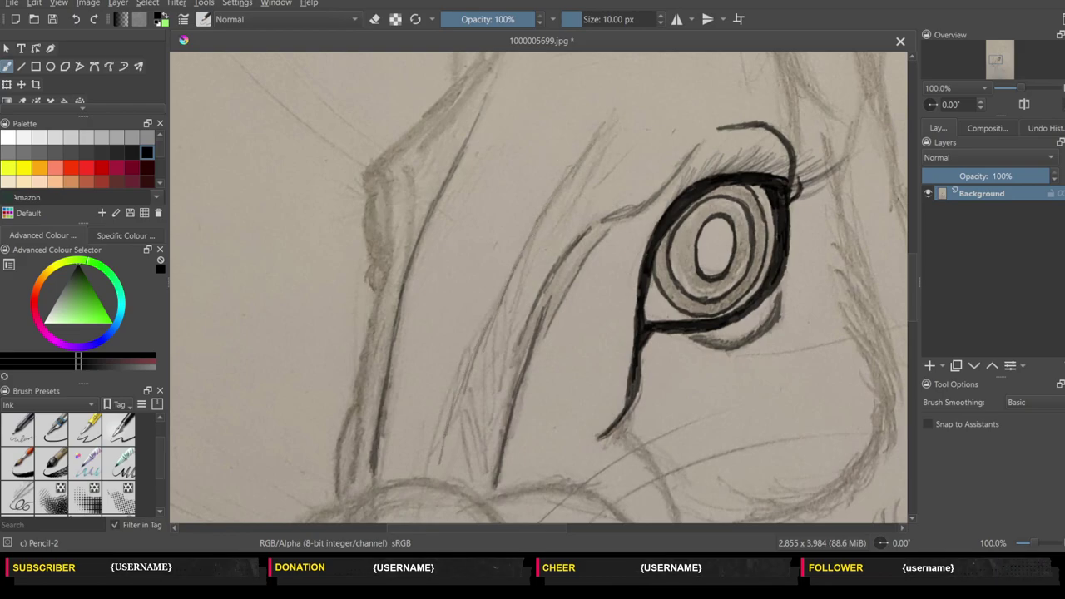
mouse_move(449, 417)
left_mouse_down()
mouse_move(438, 469)
mouse_move(453, 488)
left_mouse_up()
left_click_drag(469, 383, 456, 479)
left_click_drag(473, 413, 464, 476)
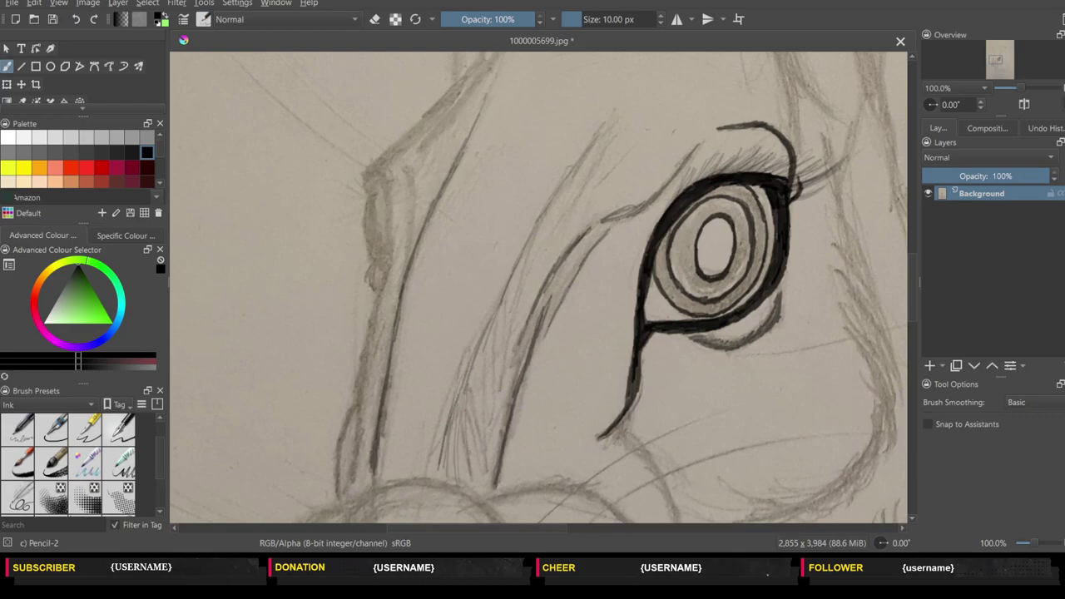
left_click_drag(477, 365, 471, 394)
left_click_drag(476, 405, 471, 461)
left_click_drag(482, 383, 478, 415)
left_click_drag(501, 308, 490, 394)
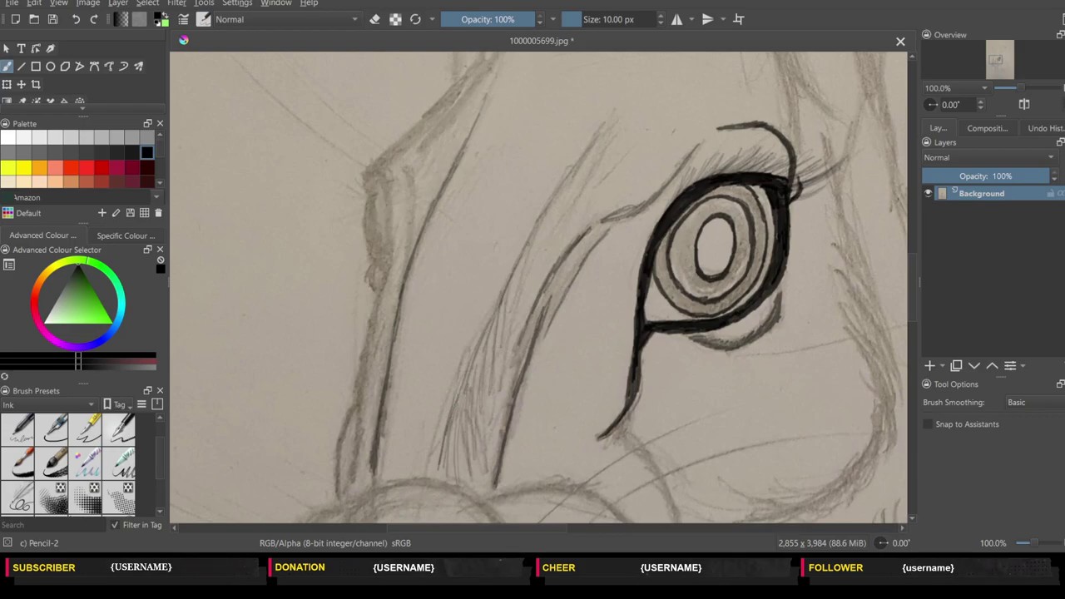
left_click_drag(527, 253, 509, 338)
left_click_drag(539, 225, 521, 304)
left_click_drag(548, 223, 538, 270)
left_click_drag(583, 195, 561, 240)
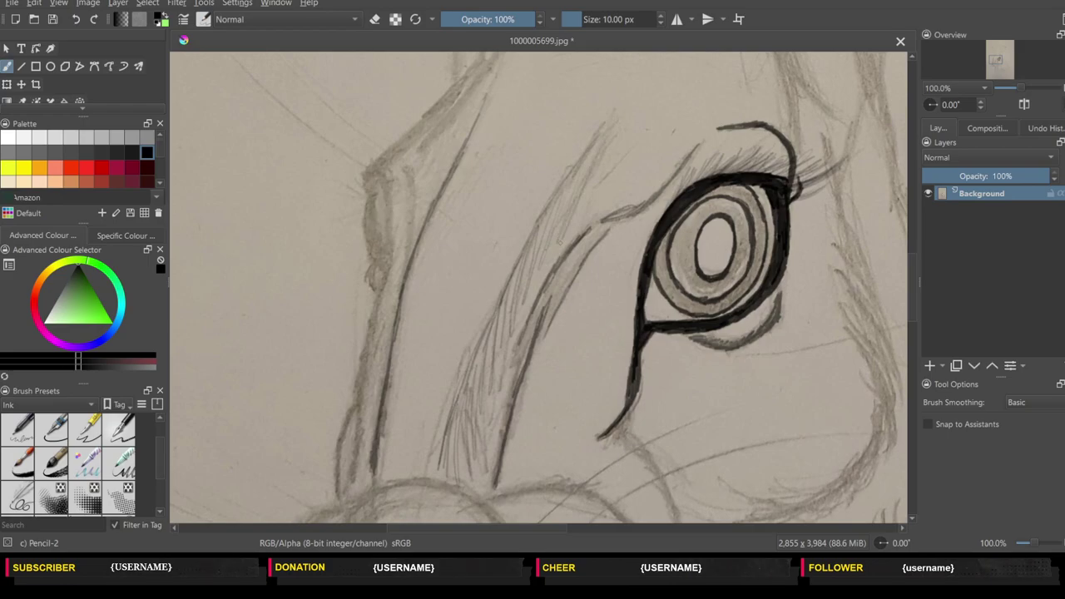
left_click_drag(618, 136, 571, 225)
left_click_drag(626, 159, 598, 192)
mouse_move(571, 222)
left_mouse_down()
mouse_move(529, 268)
mouse_move(479, 371)
left_mouse_up()
left_click_drag(503, 341, 463, 434)
left_click_drag(491, 382, 472, 428)
left_click_drag(464, 484, 455, 430)
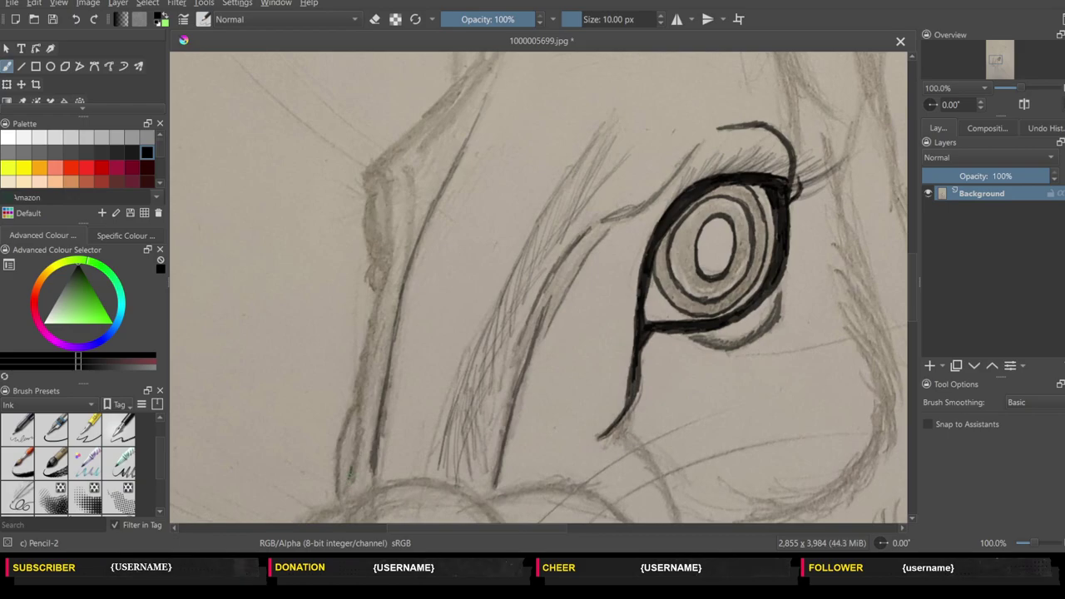
- Ink the long nose-bridge line dark from its bottom end up to the top, filling gaps
mouse_move(353, 472)
left_mouse_down()
mouse_move(357, 393)
mouse_move(357, 404)
left_mouse_up()
left_click_drag(368, 344, 396, 251)
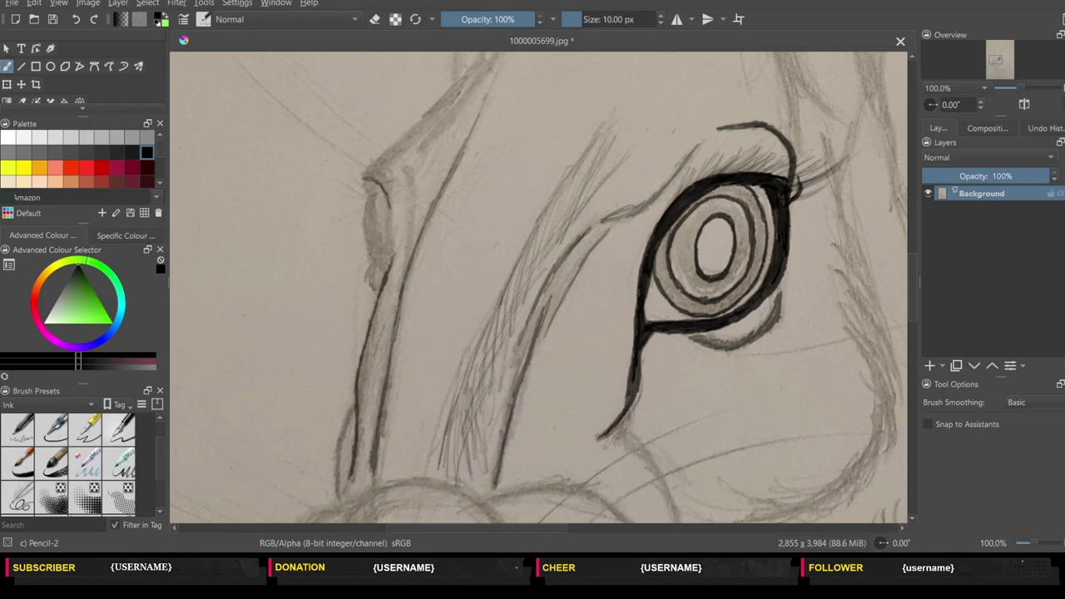
left_click_drag(387, 206, 391, 254)
left_click_drag(408, 198, 403, 260)
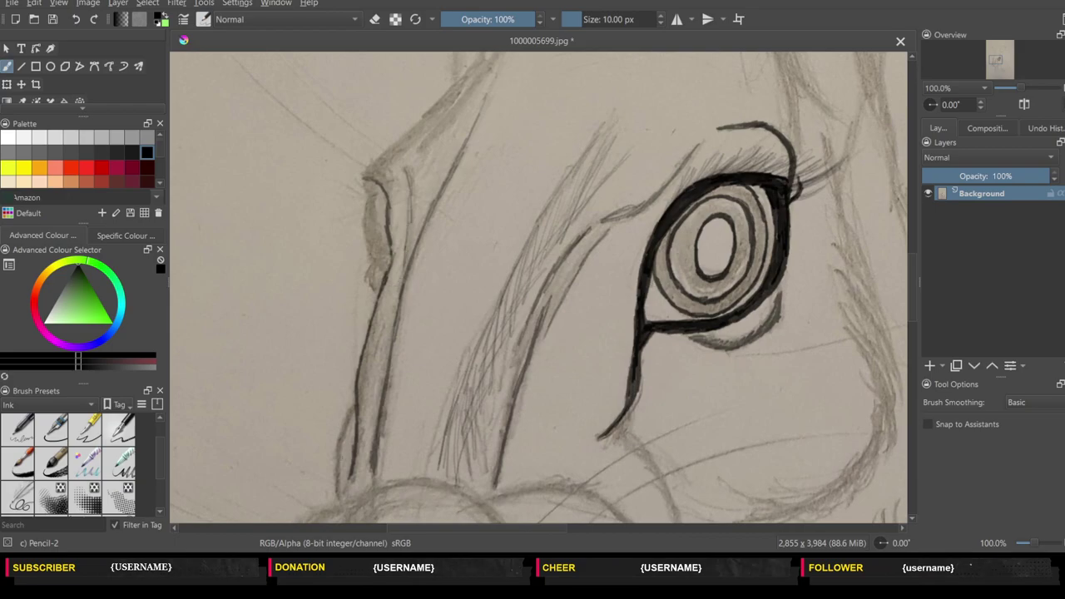
left_click_drag(338, 484, 353, 406)
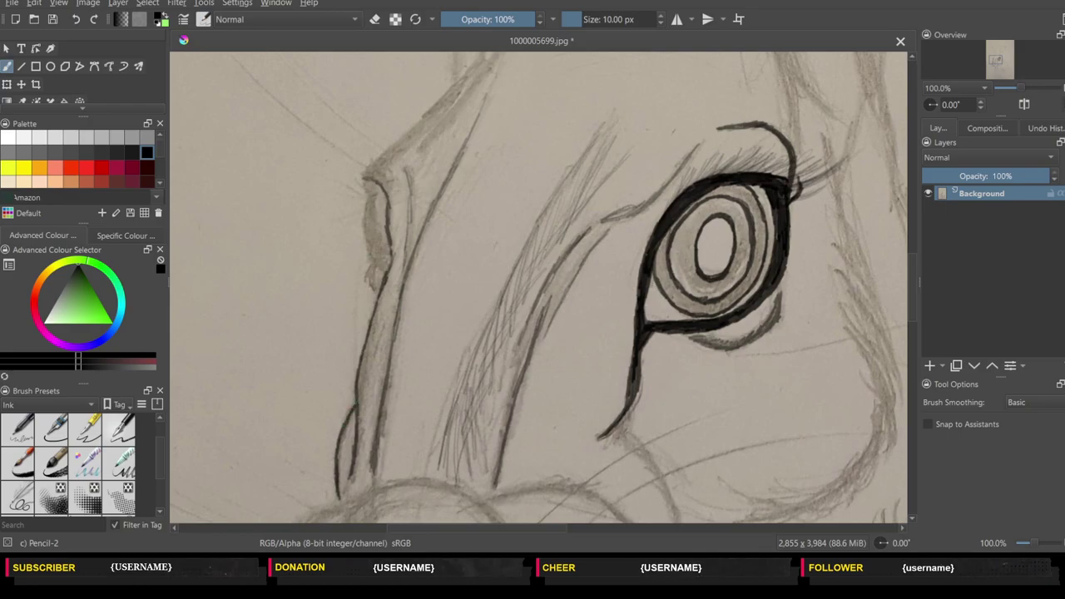
mouse_move(373, 280)
left_mouse_down()
mouse_move(370, 264)
mouse_move(371, 275)
left_mouse_up()
- Ink the nostril outline, undo the unwanted strokes, and redraw the nostril curve in dark ink
mouse_move(367, 197)
left_mouse_down()
mouse_move(366, 183)
mouse_move(380, 200)
mouse_move(364, 243)
left_mouse_up()
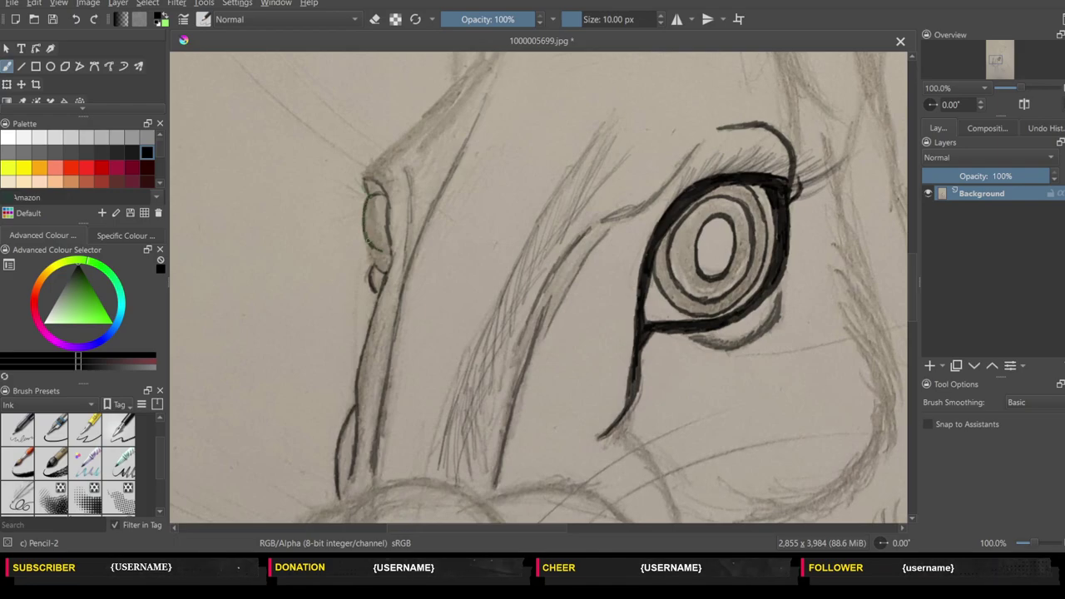
left_click_drag(367, 242, 379, 270)
left_click(74, 20)
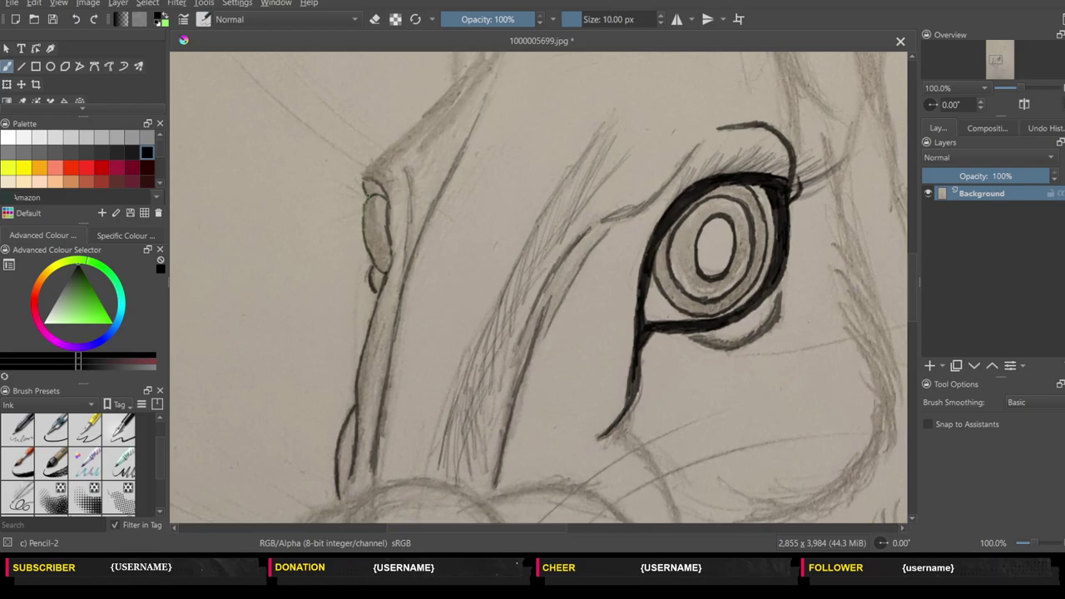
left_click_drag(364, 177, 472, 72)
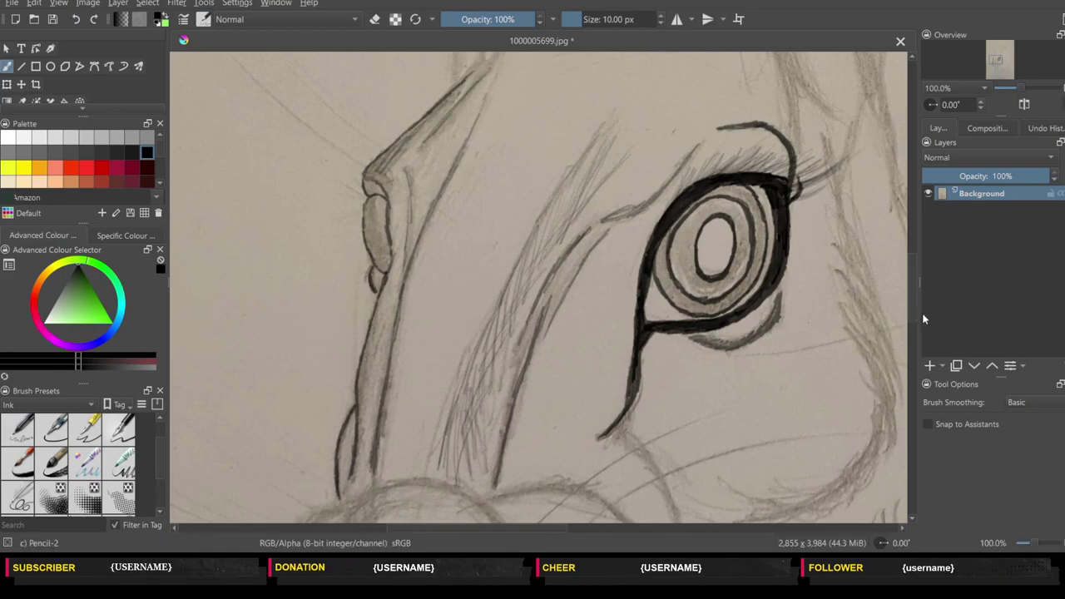
left_click_drag(912, 320, 913, 271)
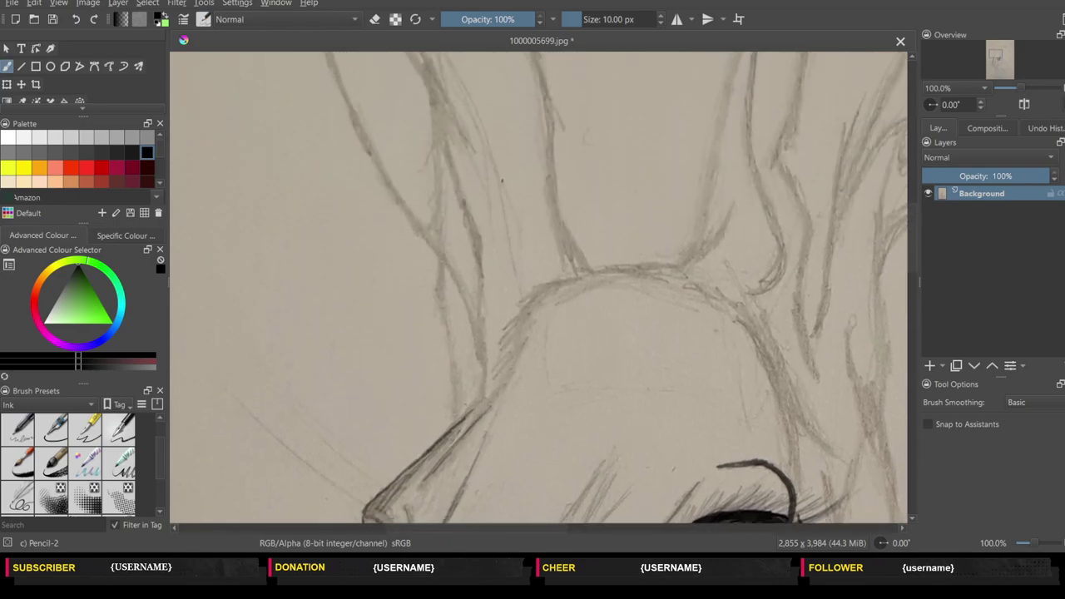
- Extend the cheek ink line and add short dark fur strokes along the rounded head contour
left_click_drag(468, 411, 521, 351)
mouse_move(489, 386)
left_mouse_down()
mouse_move(521, 348)
mouse_move(521, 319)
mouse_move(541, 290)
mouse_move(601, 270)
mouse_move(680, 267)
mouse_move(765, 338)
mouse_move(804, 441)
left_mouse_up()
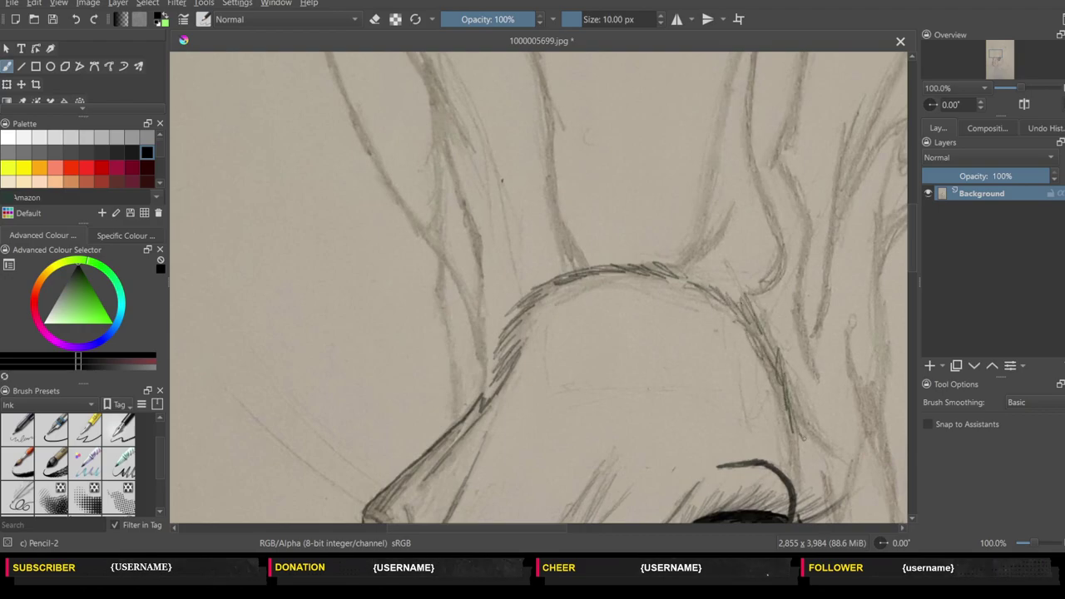
left_click_drag(797, 402, 811, 434)
left_click_drag(812, 425, 824, 449)
left_click_drag(791, 433, 793, 471)
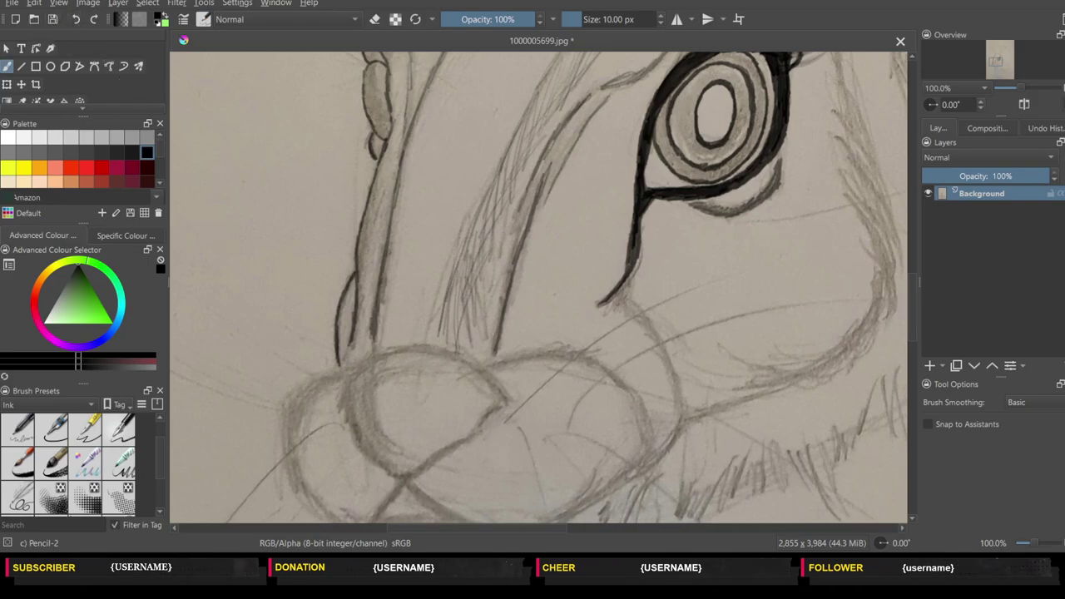
- Outline the left nose lobe's lower edge and top-left edge in dark ink
left_click_drag(481, 426, 502, 408)
left_click_drag(468, 440, 411, 478)
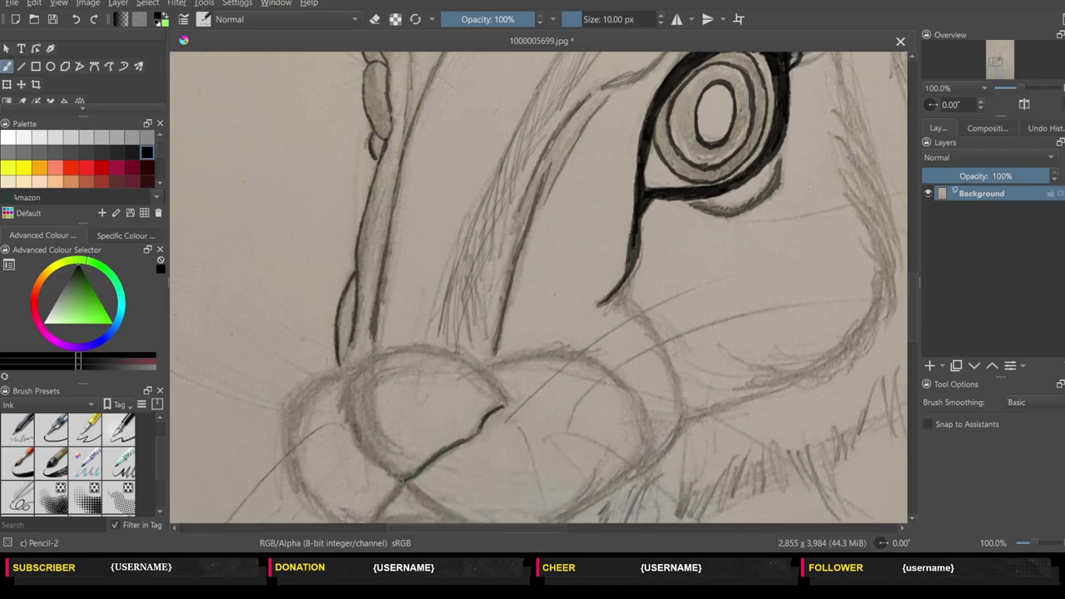
mouse_move(403, 480)
left_mouse_down()
mouse_move(360, 451)
mouse_move(345, 411)
left_mouse_up()
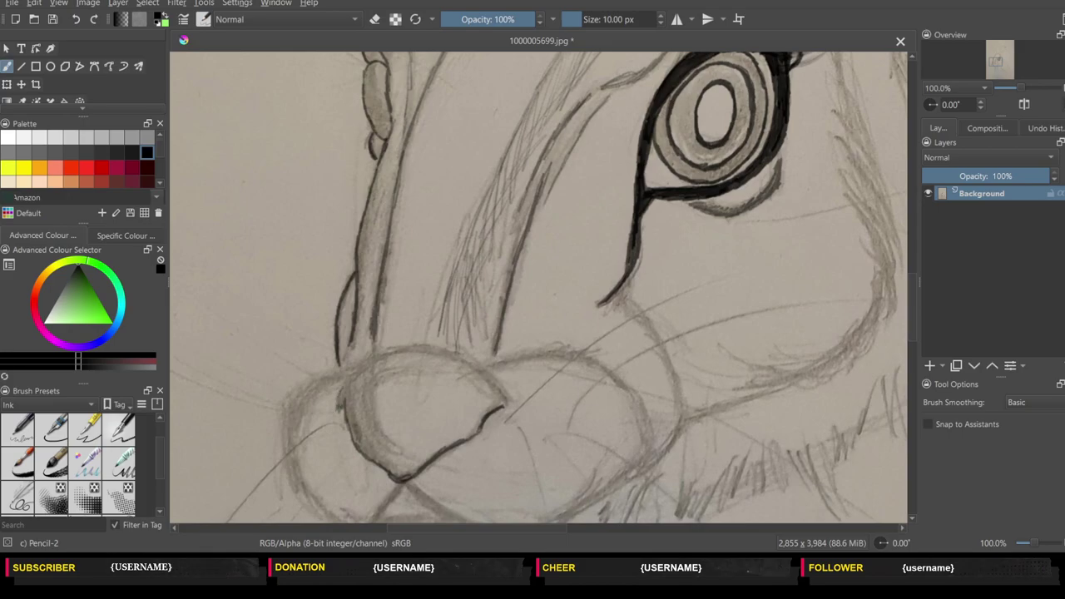
mouse_move(360, 374)
left_mouse_down()
mouse_move(410, 347)
mouse_move(473, 358)
mouse_move(504, 389)
left_mouse_up()
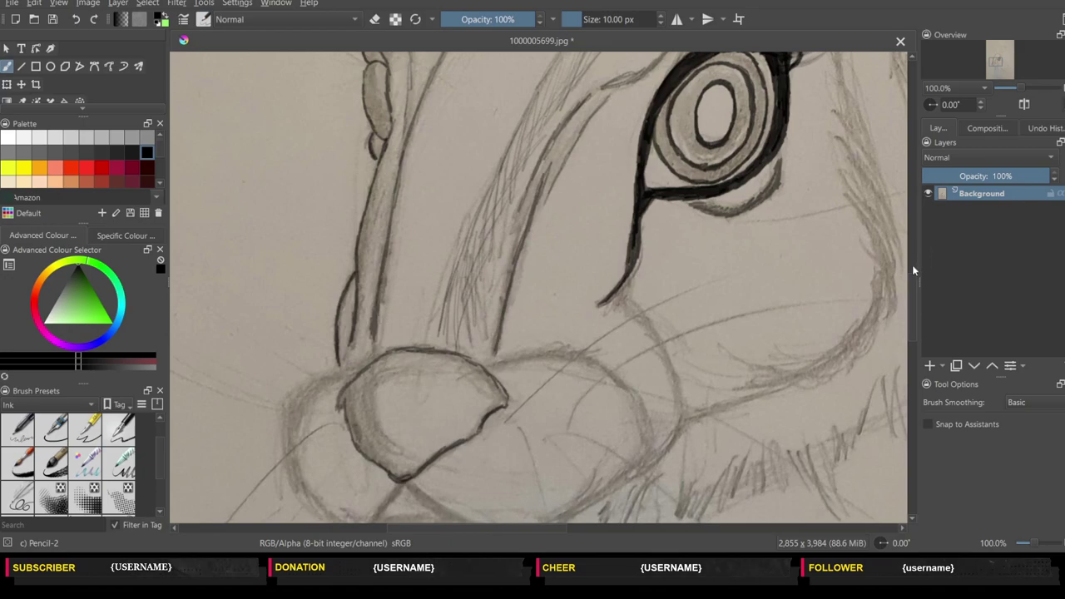
scroll(911, 268, "up", 4)
scroll(910, 291, "down", 1)
scroll(910, 313, "down", 5)
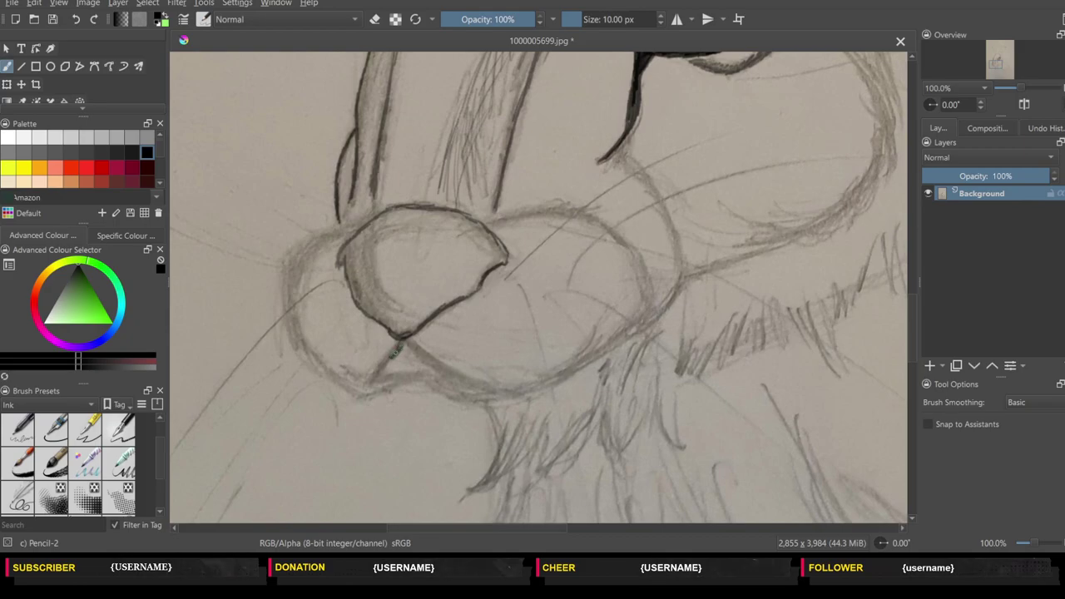
- Ink the split line below the nose, the upper lip curve, and the right nose contours
left_click_drag(397, 350, 375, 379)
mouse_move(407, 343)
left_mouse_down()
mouse_move(430, 368)
mouse_move(507, 397)
left_mouse_up()
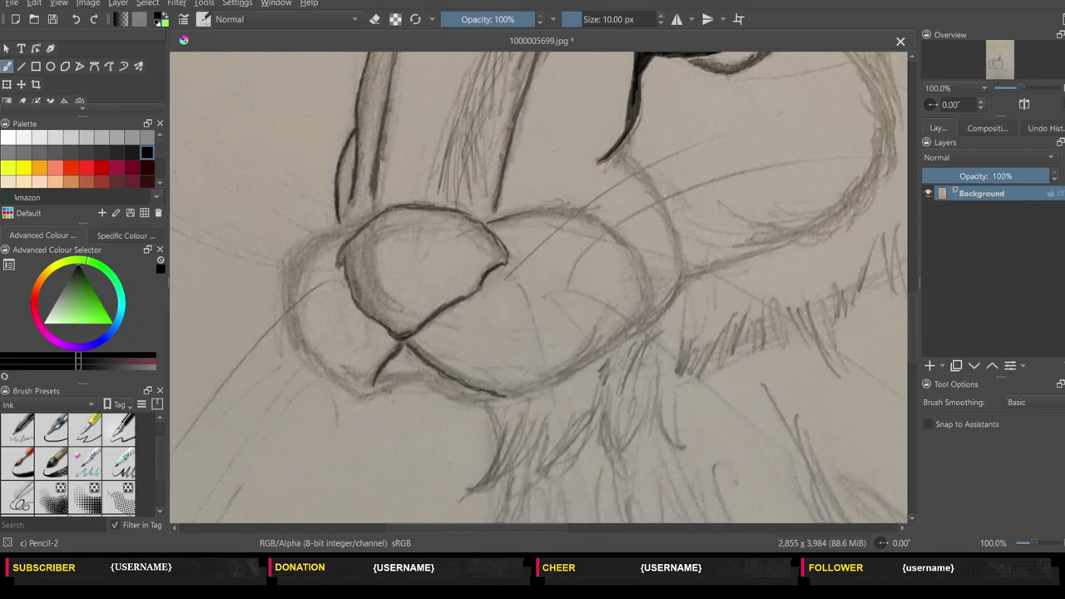
mouse_move(520, 213)
left_mouse_down()
mouse_move(606, 218)
mouse_move(656, 288)
left_mouse_up()
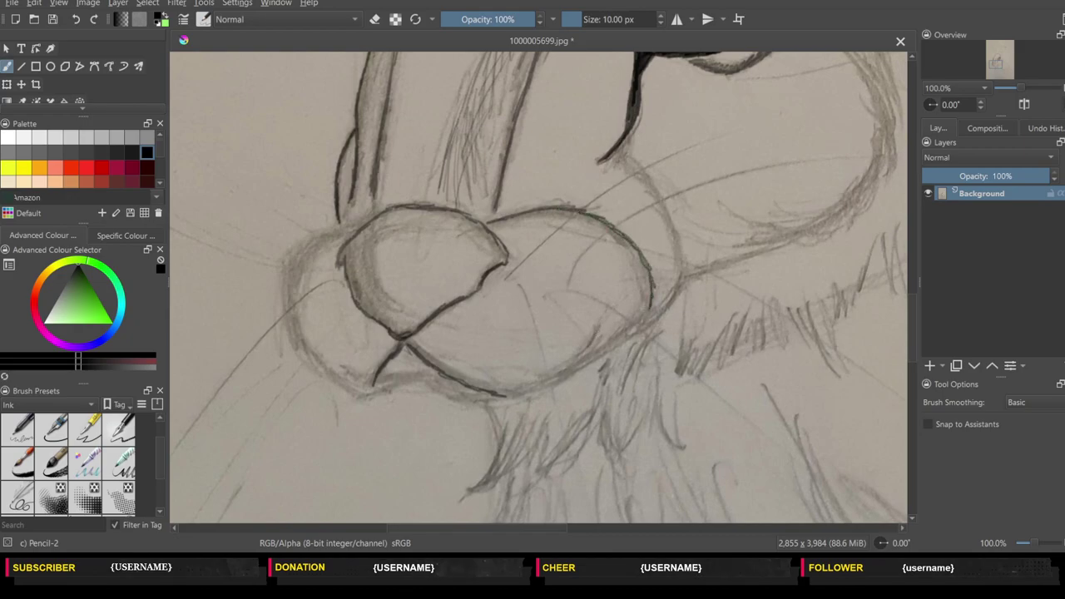
left_click_drag(593, 341, 509, 400)
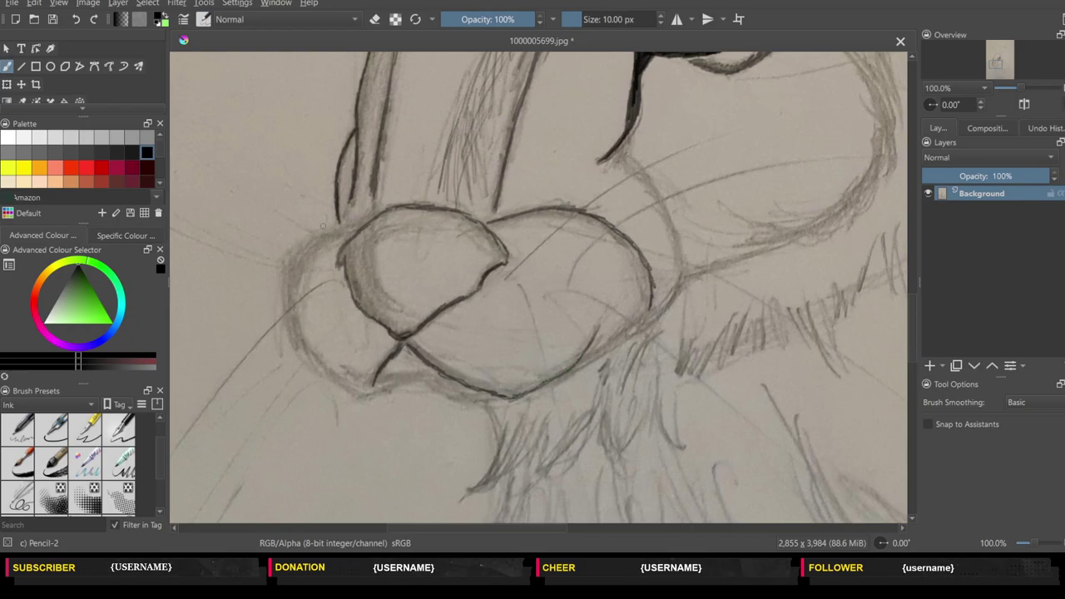
mouse_move(350, 236)
left_mouse_down()
mouse_move(310, 244)
mouse_move(284, 298)
mouse_move(291, 330)
mouse_move(338, 388)
left_mouse_up()
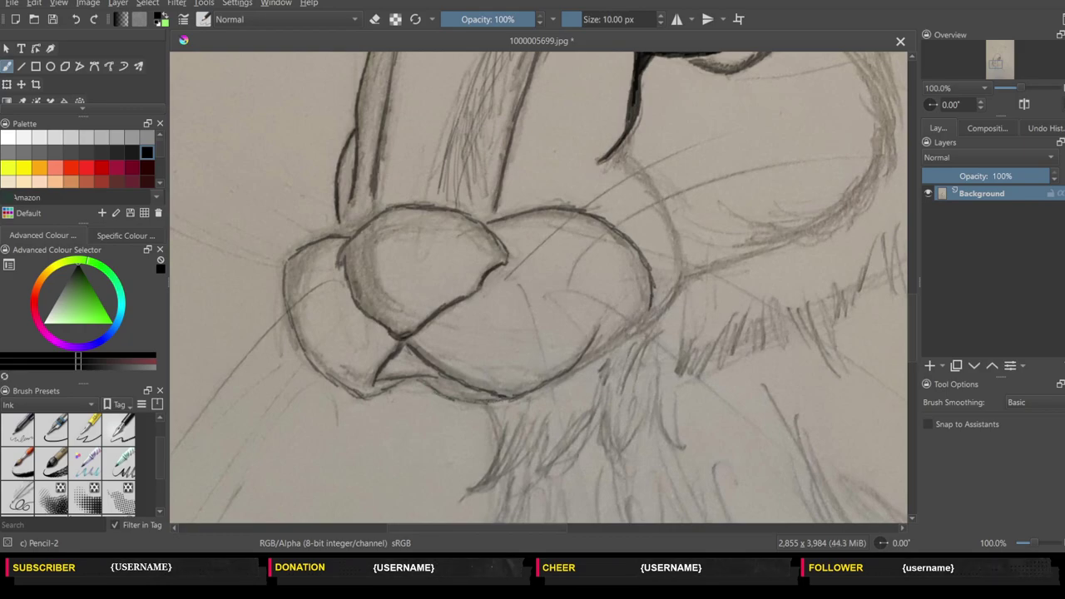
mouse_move(584, 358)
left_mouse_down()
mouse_move(626, 333)
mouse_move(526, 398)
left_mouse_up()
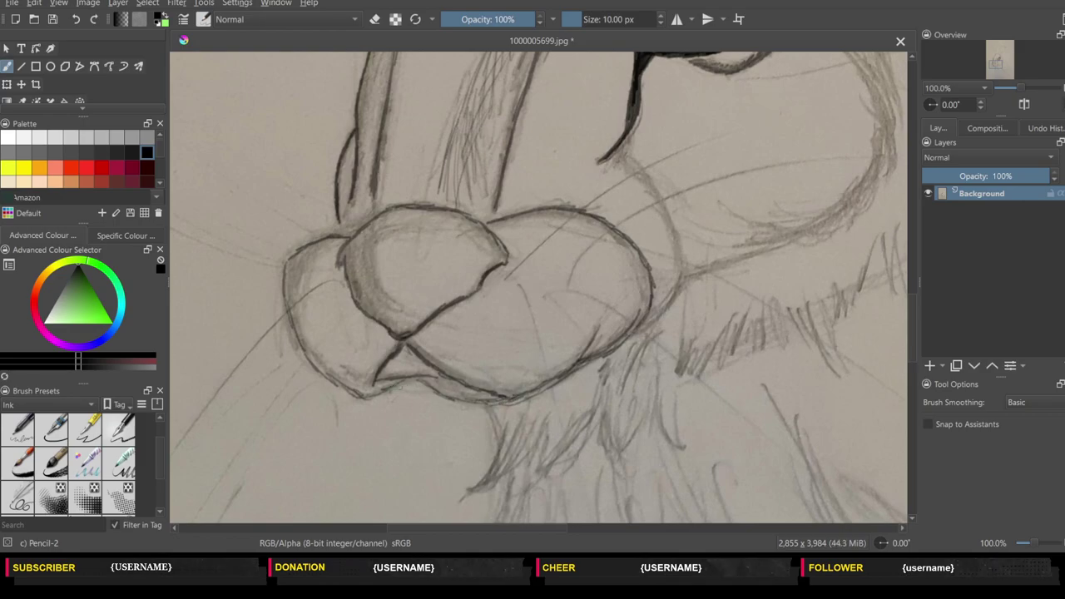
left_click_drag(419, 393, 393, 388)
- Ink the right and top-right muzzle outline and trace the upper-left nose contour
mouse_move(677, 260)
left_mouse_down()
mouse_move(668, 307)
mouse_move(676, 298)
left_mouse_up()
mouse_move(678, 230)
left_mouse_down()
mouse_move(680, 275)
mouse_move(679, 245)
left_mouse_up()
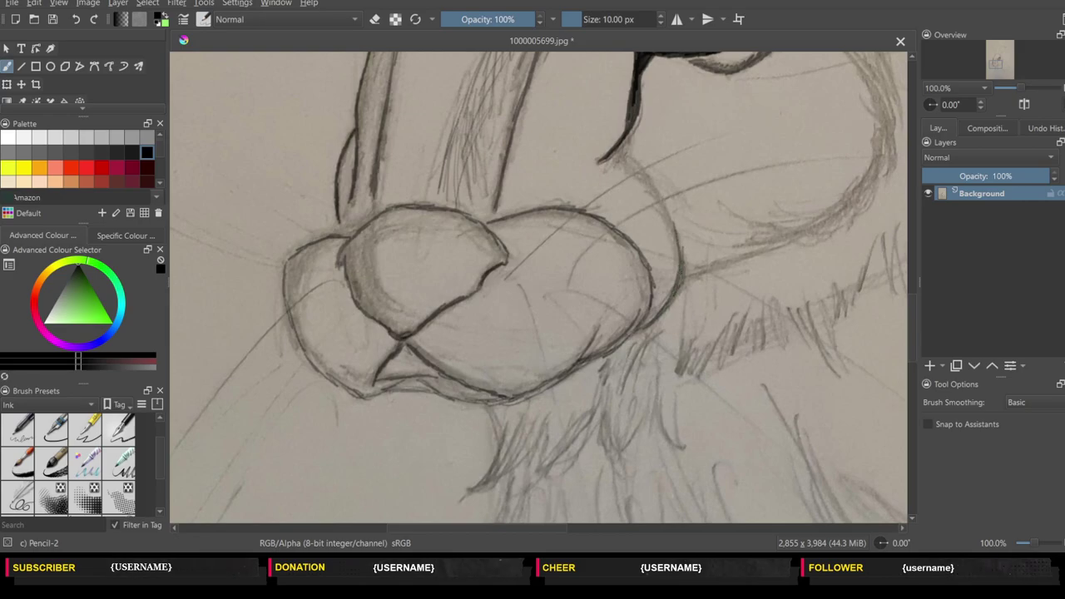
left_click_drag(666, 208, 679, 248)
mouse_move(619, 168)
left_mouse_down()
mouse_move(651, 179)
mouse_move(667, 228)
left_mouse_up()
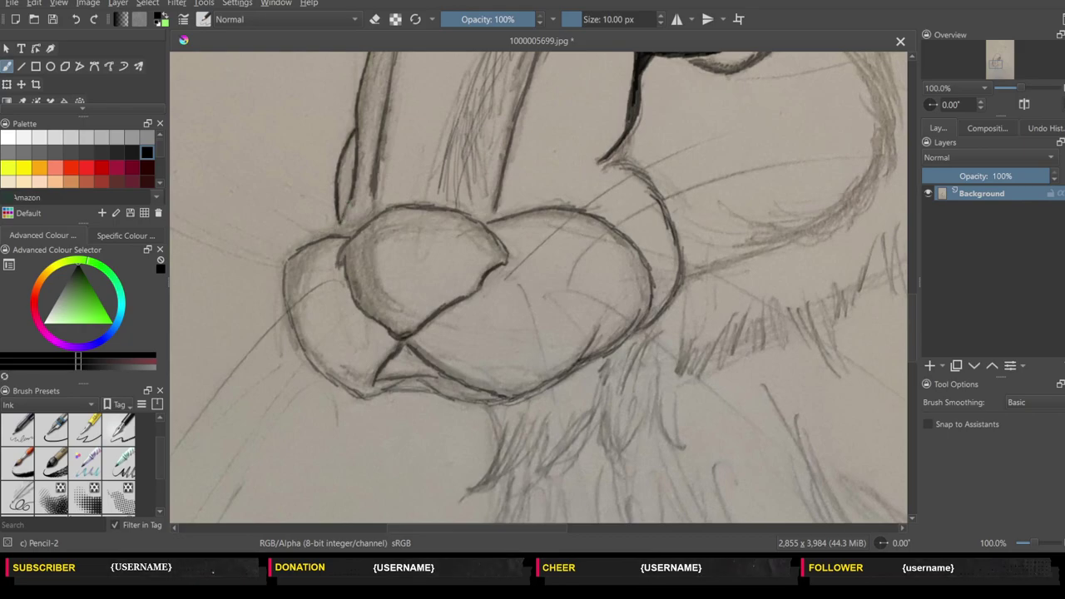
left_click_drag(297, 252, 365, 216)
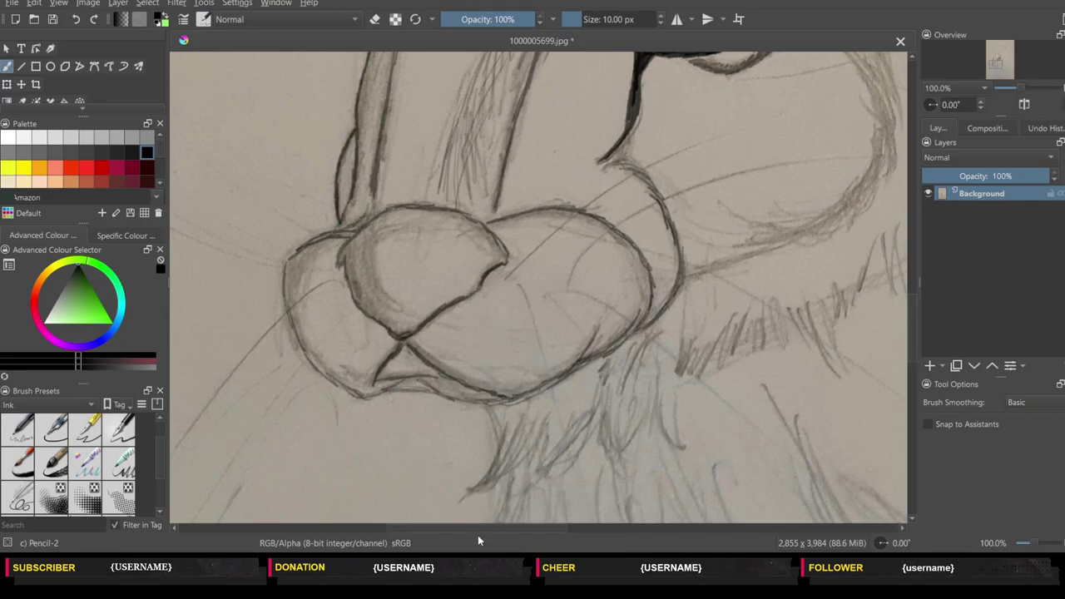
left_click_drag(479, 529, 526, 529)
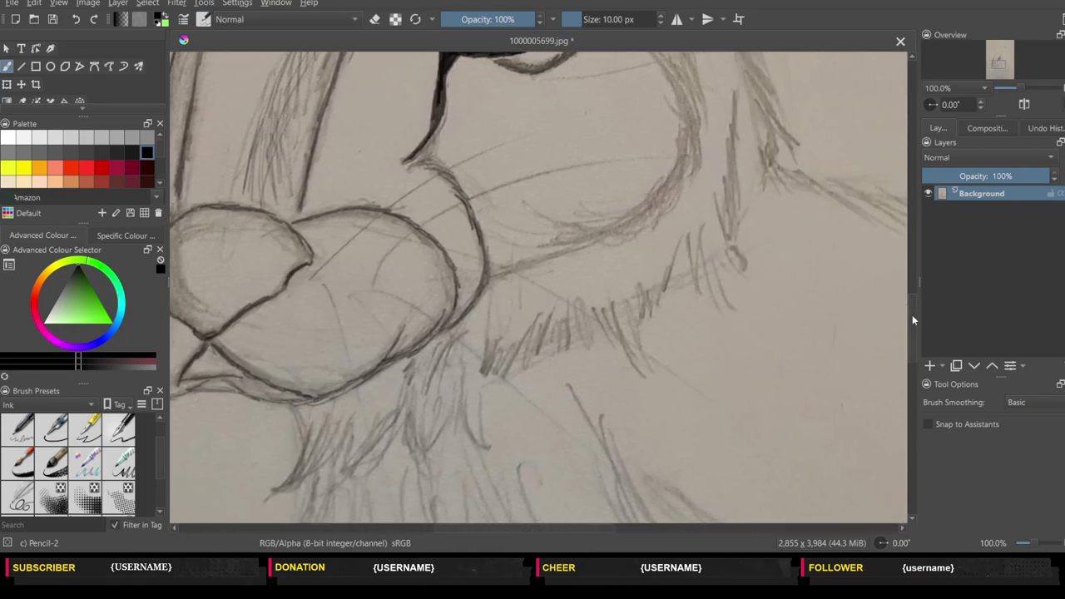
- Ink and darken the cheek contour below the eye in thick black strokes
scroll(833, 300, "up", 5)
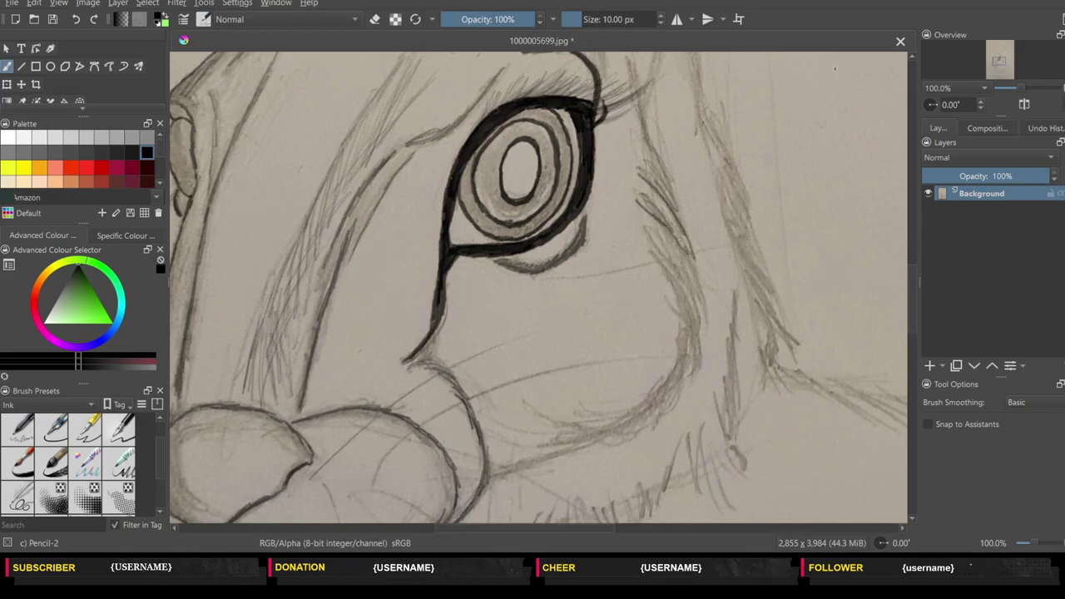
left_click_drag(693, 264, 704, 314)
mouse_move(650, 239)
left_mouse_down()
mouse_move(694, 291)
mouse_move(682, 283)
mouse_move(694, 386)
left_mouse_up()
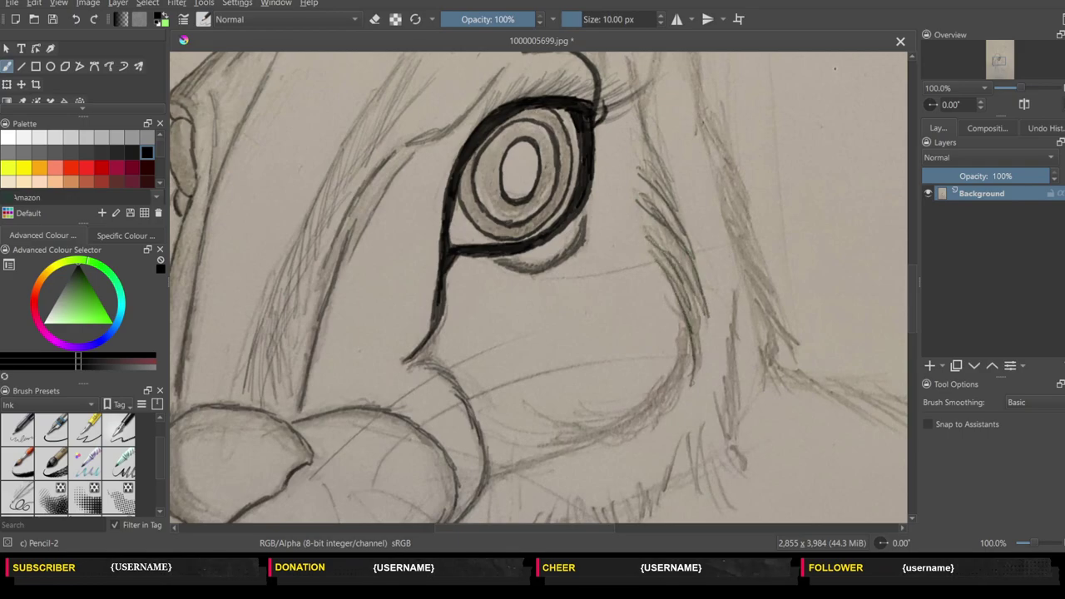
left_click_drag(692, 317, 697, 383)
left_click_drag(698, 281, 682, 373)
left_click_drag(684, 320, 668, 413)
- Ink the lower cheek curve with dark strokes, then scroll up toward the head
left_click_drag(681, 354, 653, 429)
mouse_move(671, 391)
left_mouse_down()
mouse_move(632, 426)
mouse_move(589, 436)
mouse_move(531, 408)
left_mouse_up()
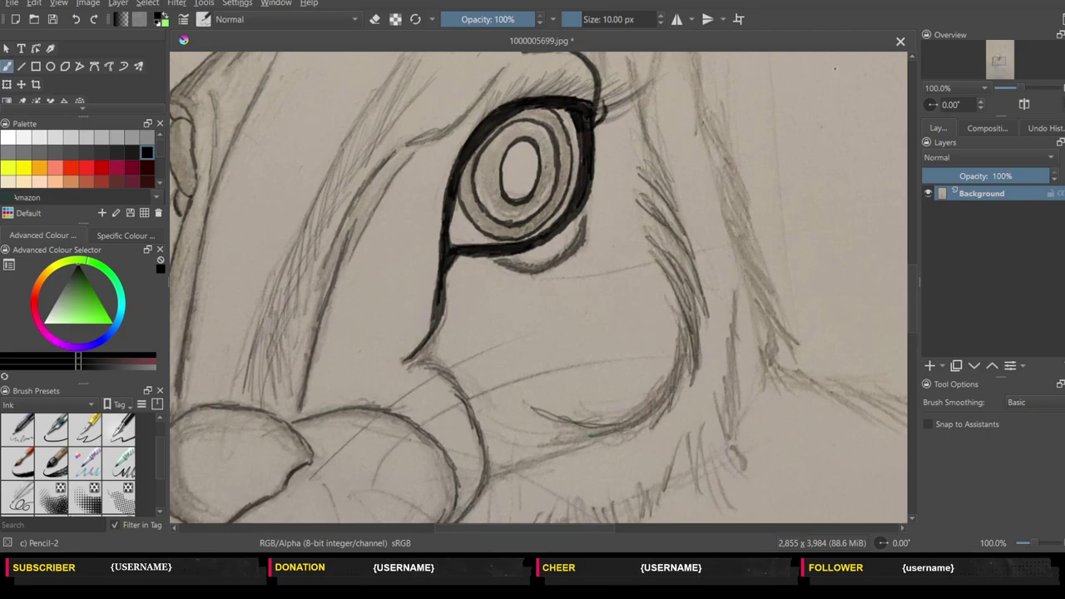
mouse_move(591, 441)
left_mouse_down()
mouse_move(546, 418)
mouse_move(541, 445)
left_mouse_up()
mouse_move(632, 423)
left_mouse_down()
mouse_move(532, 446)
mouse_move(563, 453)
mouse_move(506, 467)
left_mouse_up()
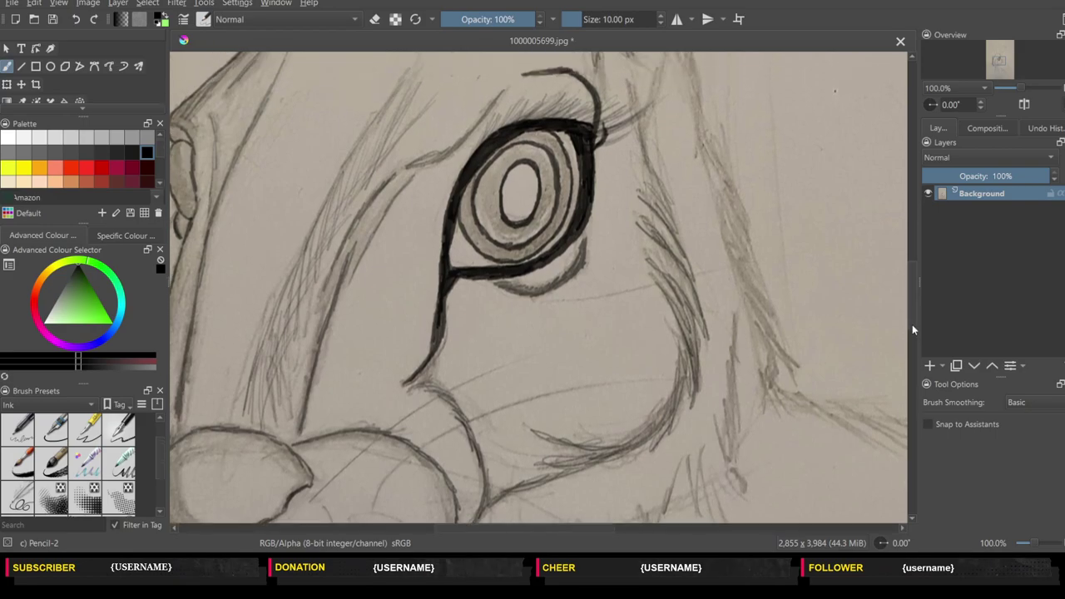
scroll(911, 325, "up", 5)
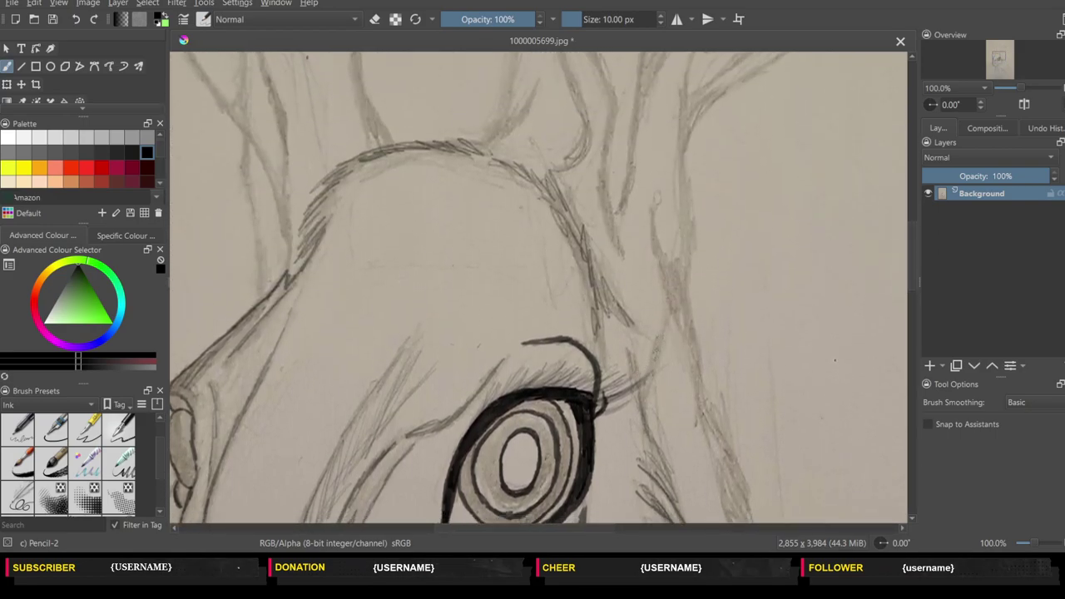
- Trace darker fur lines down the right side of the eye
mouse_move(664, 321)
left_mouse_down()
mouse_move(636, 385)
mouse_move(634, 356)
left_mouse_up()
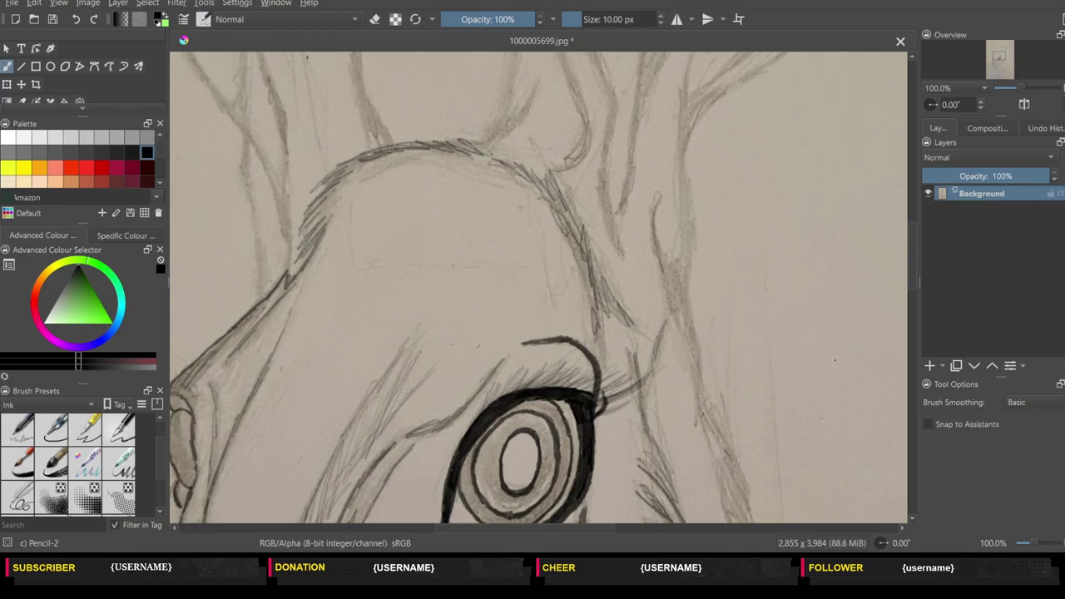
mouse_move(661, 249)
left_mouse_down()
mouse_move(691, 296)
mouse_move(705, 434)
left_mouse_up()
mouse_move(697, 388)
left_mouse_down()
mouse_move(709, 454)
mouse_move(722, 436)
mouse_move(736, 452)
left_mouse_up()
left_click_drag(726, 408, 744, 499)
left_click_drag(727, 462, 734, 522)
- Add dark fur strokes along the top of the head curve
scroll(914, 325, "down", 5)
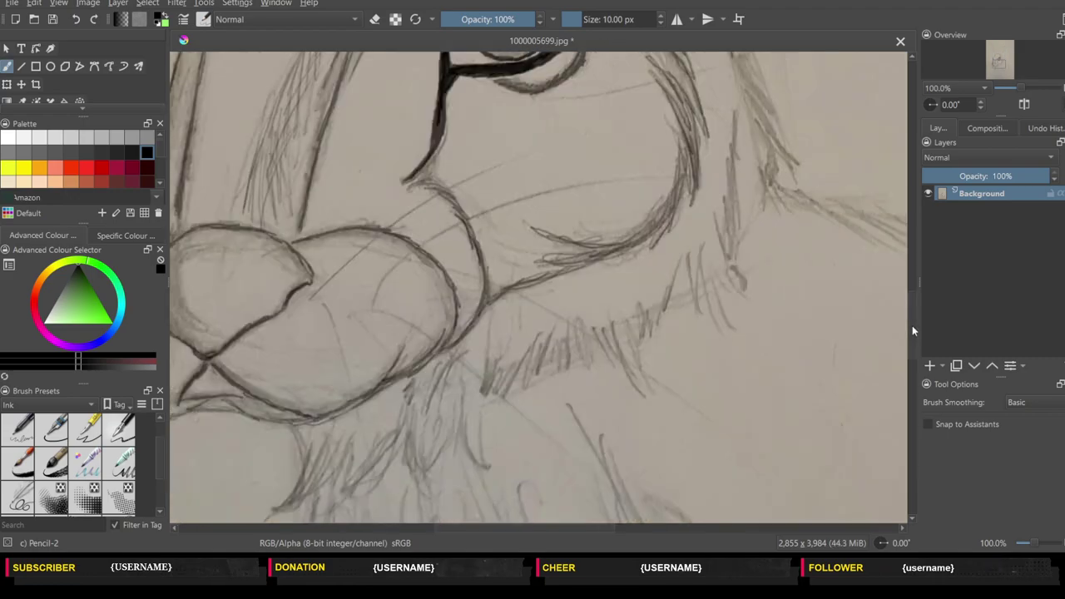
scroll(914, 320, "up", 1)
scroll(914, 275, "up", 4)
scroll(914, 233, "up", 3)
scroll(914, 224, "down", 1)
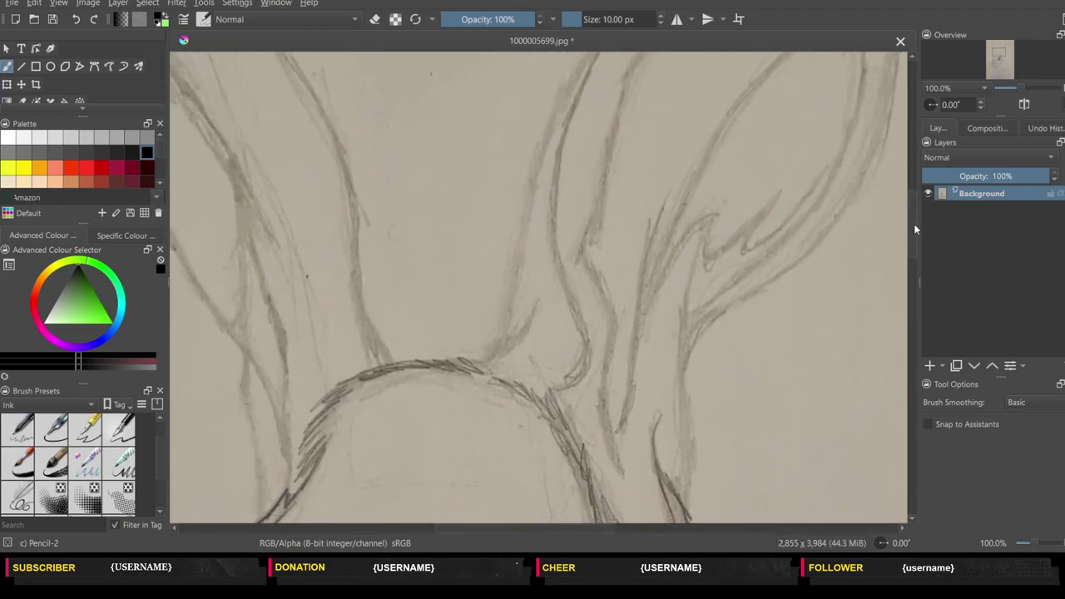
left_click_drag(483, 331, 518, 301)
mouse_move(508, 316)
left_mouse_down()
mouse_move(529, 278)
mouse_move(520, 295)
left_mouse_up()
left_click_drag(508, 317, 537, 268)
- Trace the left ear's base edge darker, extending the line upward
left_click_drag(499, 310, 511, 263)
mouse_move(504, 293)
left_mouse_down()
mouse_move(514, 242)
mouse_move(509, 281)
left_mouse_up()
left_click_drag(512, 248, 532, 173)
left_click_drag(533, 174, 538, 148)
left_click_drag(523, 206, 533, 162)
left_click_drag(529, 174, 550, 107)
- Trace the other ear's left edge upward and curve its lower edge
left_click_drag(624, 434, 599, 356)
left_click_drag(611, 413, 599, 333)
left_click_drag(601, 360, 609, 271)
mouse_move(614, 318)
left_mouse_down()
mouse_move(608, 263)
mouse_move(581, 237)
left_mouse_up()
left_click_drag(586, 243, 577, 200)
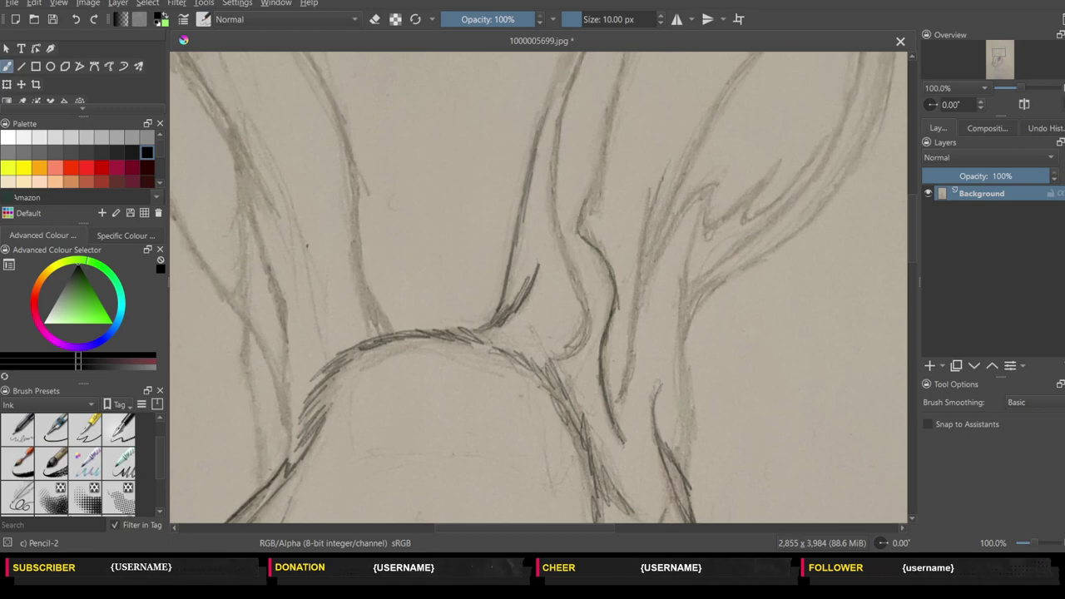
mouse_move(574, 357)
left_mouse_down()
mouse_move(587, 308)
mouse_move(552, 213)
mouse_move(552, 131)
left_mouse_up()
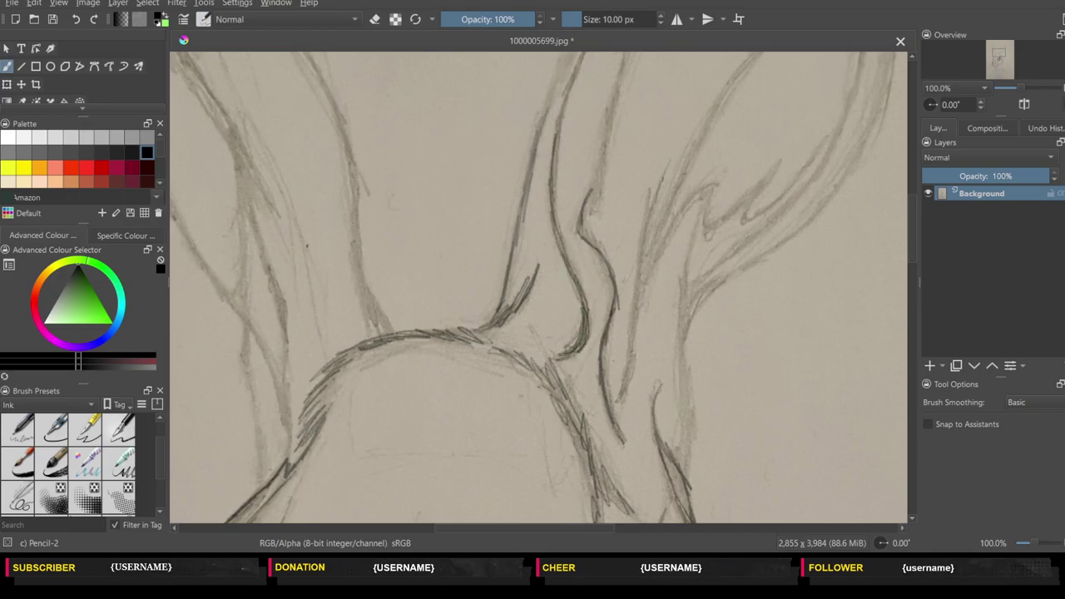
- Darken the right ear's left edge and scroll the canvas
left_click_drag(683, 300, 692, 243)
mouse_move(681, 348)
left_mouse_down()
mouse_move(682, 306)
mouse_move(692, 447)
mouse_move(682, 480)
mouse_move(681, 370)
left_mouse_up()
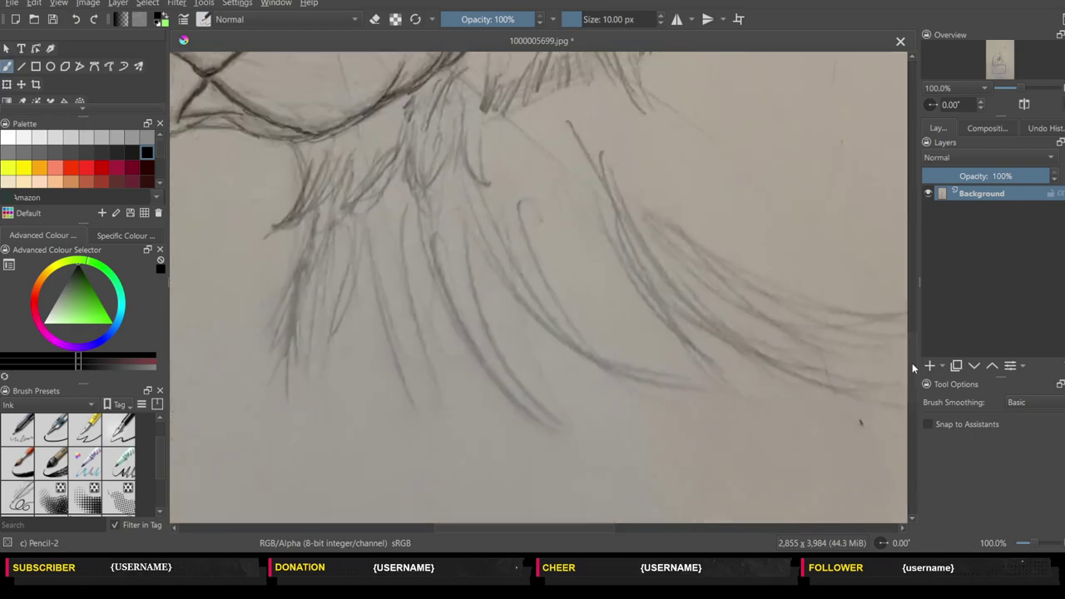
left_click_drag(912, 347, 912, 191)
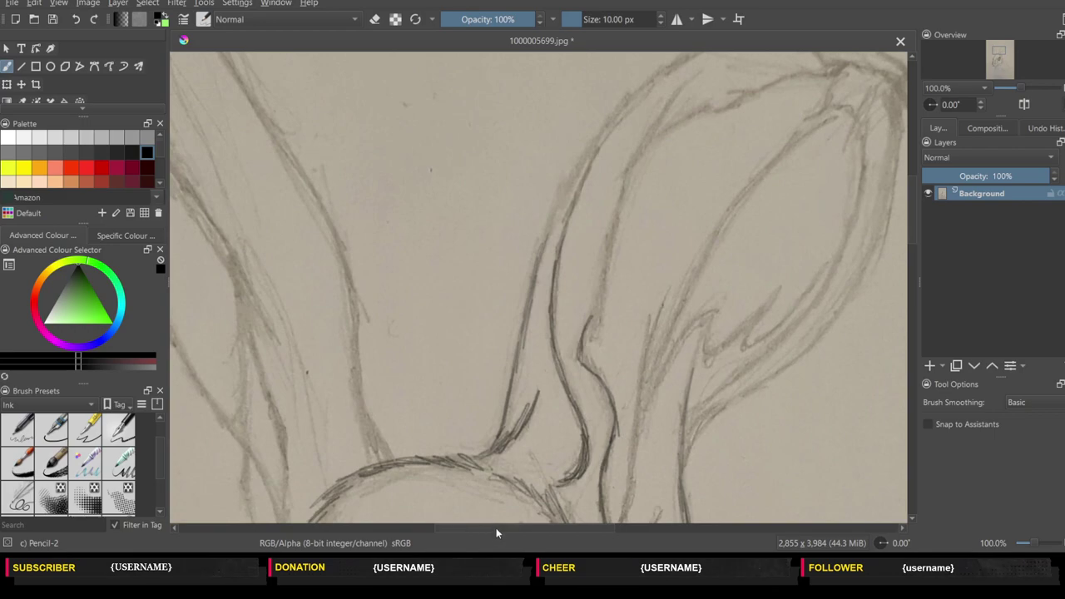
- Pan to the ear and trace its outer edge up toward the tip
left_click_drag(496, 529, 543, 528)
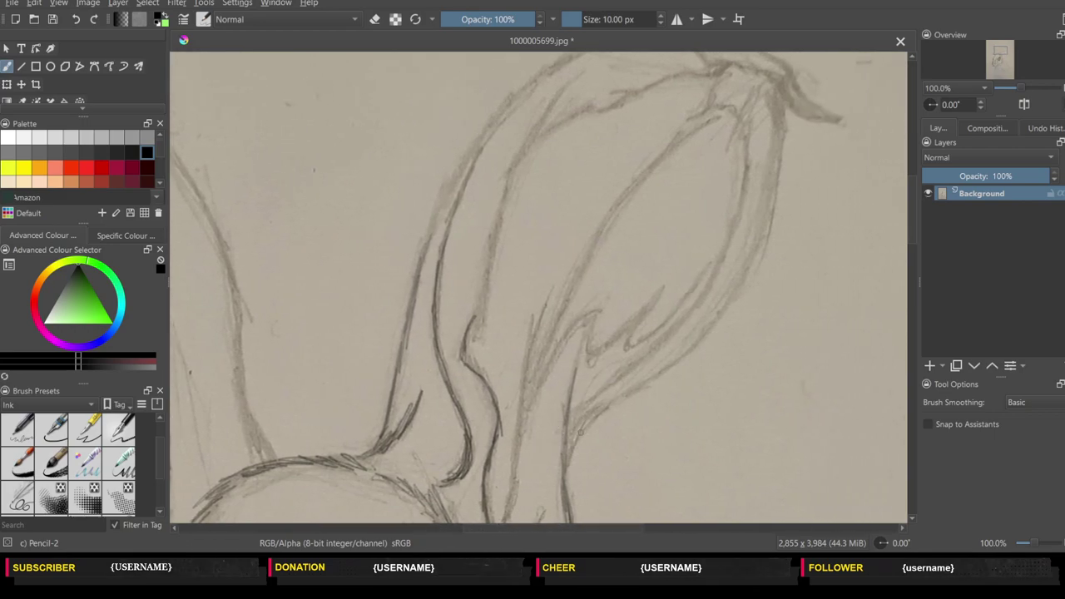
mouse_move(585, 416)
left_mouse_down()
mouse_move(566, 465)
mouse_move(605, 410)
mouse_move(678, 360)
left_mouse_up()
mouse_move(624, 397)
left_mouse_down()
mouse_move(706, 333)
mouse_move(744, 279)
left_mouse_up()
left_click_drag(709, 318, 768, 228)
left_click_drag(747, 276, 778, 191)
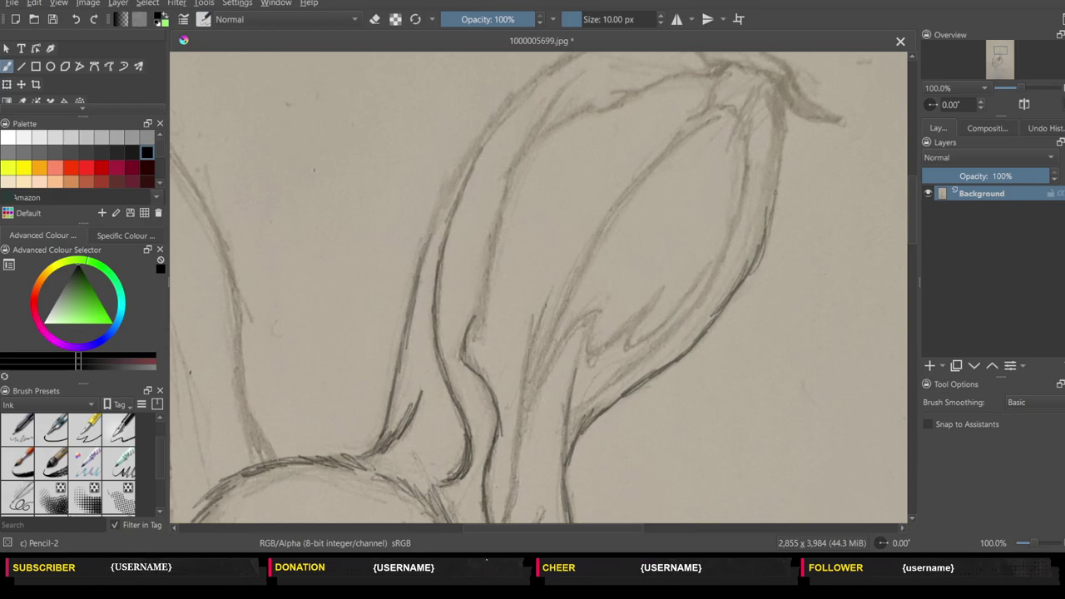
left_click_drag(771, 232, 767, 214)
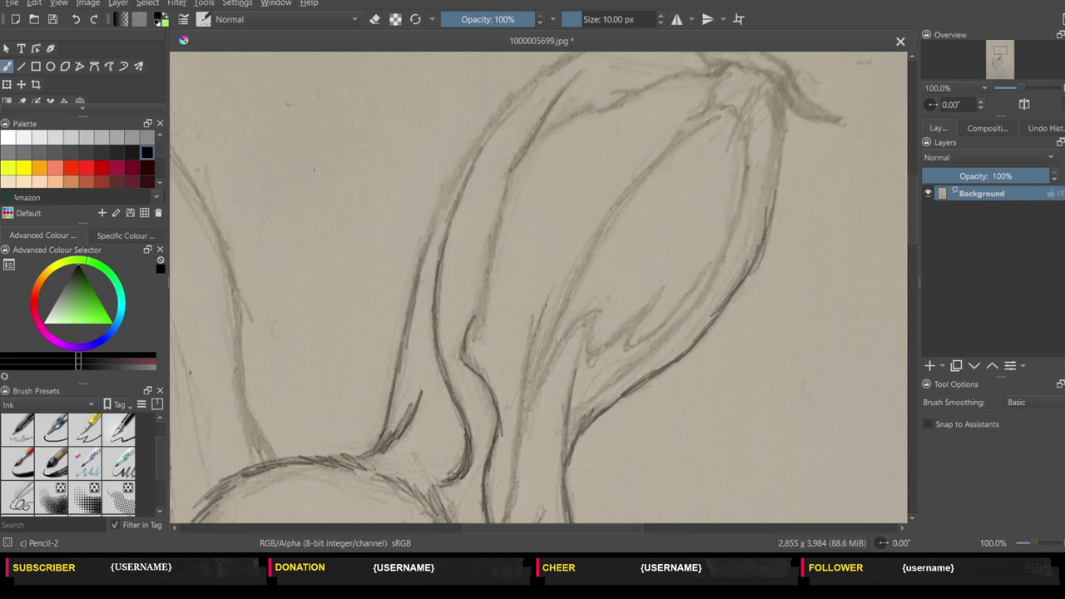
- Darken the ear's left inner line and outlines near the tip
mouse_move(515, 156)
left_mouse_down()
mouse_move(498, 192)
mouse_move(479, 332)
left_mouse_up()
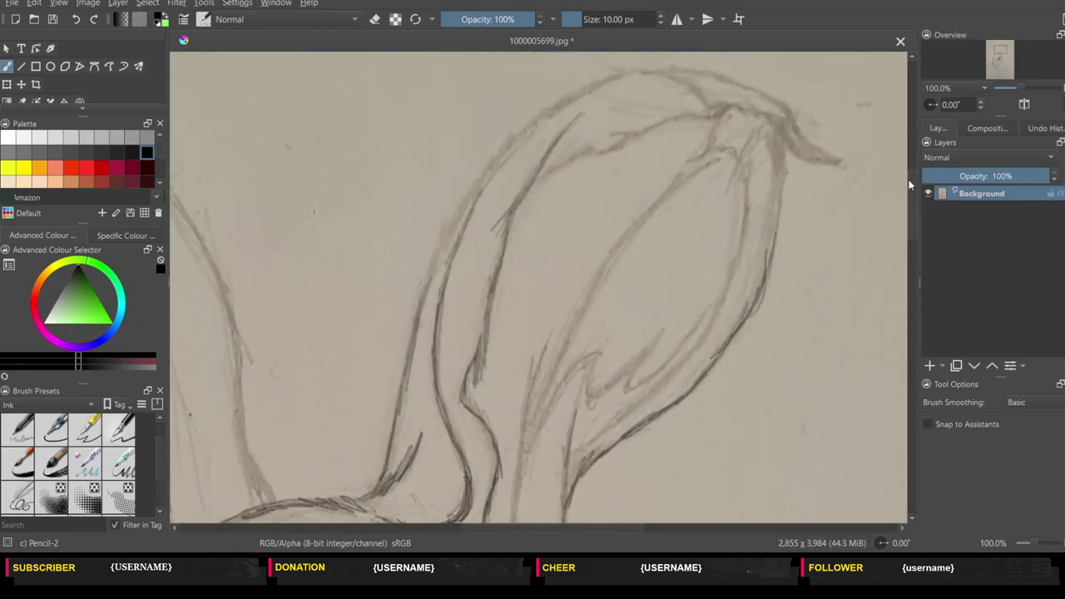
scroll(909, 175, "down", 1)
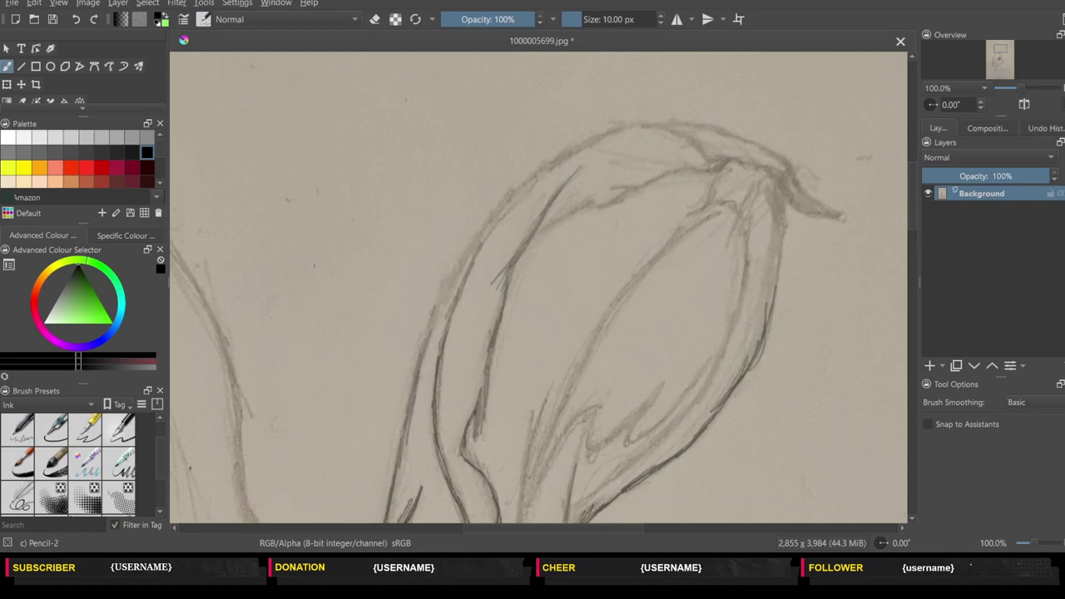
mouse_move(432, 307)
left_mouse_down()
mouse_move(422, 348)
mouse_move(448, 271)
mouse_move(521, 183)
left_mouse_up()
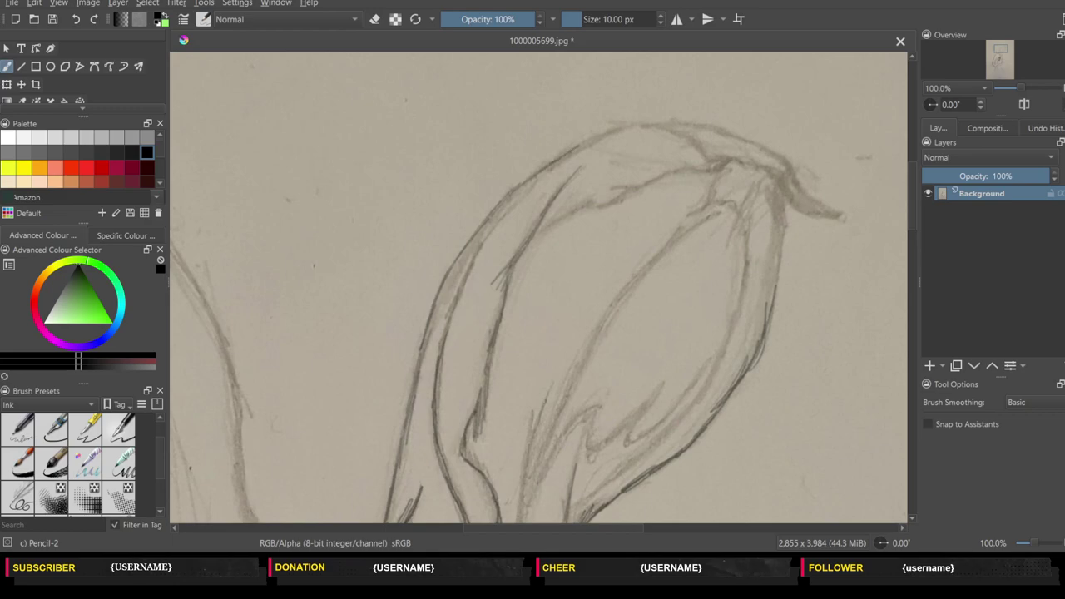
left_click_drag(570, 154, 634, 125)
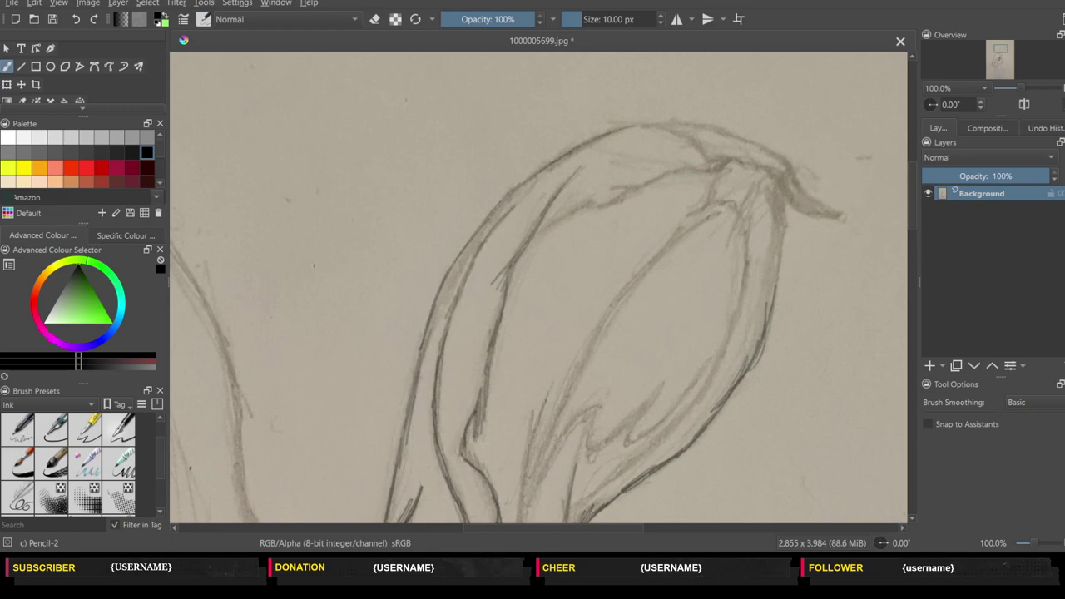
left_click_drag(504, 214, 556, 161)
- Darken the curled tip and the ear's right outline, extending it downward
mouse_move(689, 168)
left_mouse_down()
mouse_move(776, 176)
mouse_move(815, 221)
mouse_move(848, 209)
left_mouse_up()
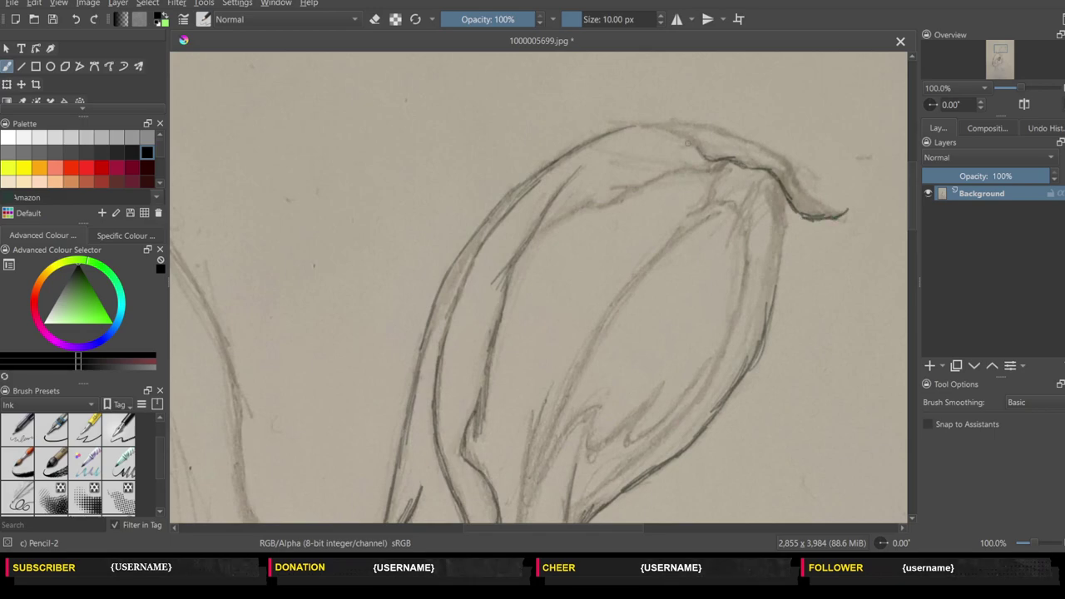
mouse_move(665, 132)
left_mouse_down()
mouse_move(692, 148)
mouse_move(694, 126)
left_mouse_up()
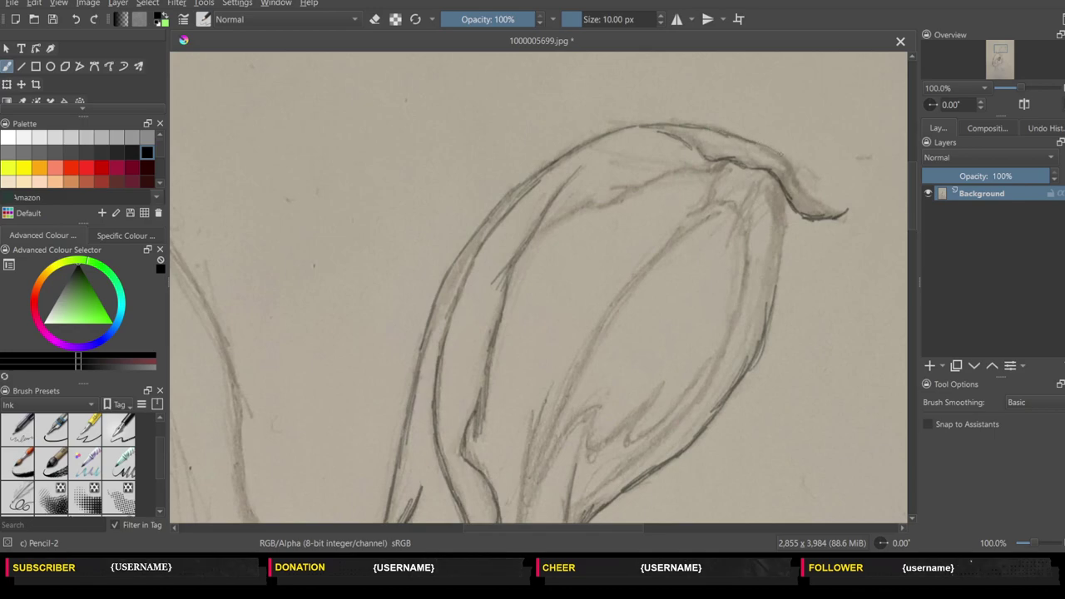
mouse_move(761, 148)
left_mouse_down()
mouse_move(779, 154)
mouse_move(801, 193)
left_mouse_up()
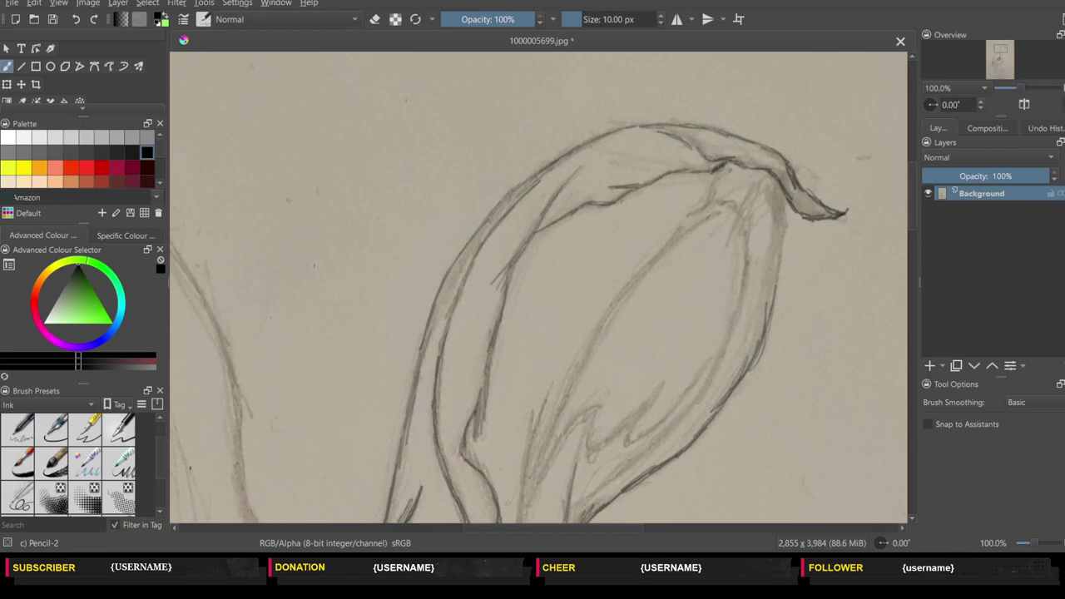
left_click_drag(783, 233, 776, 299)
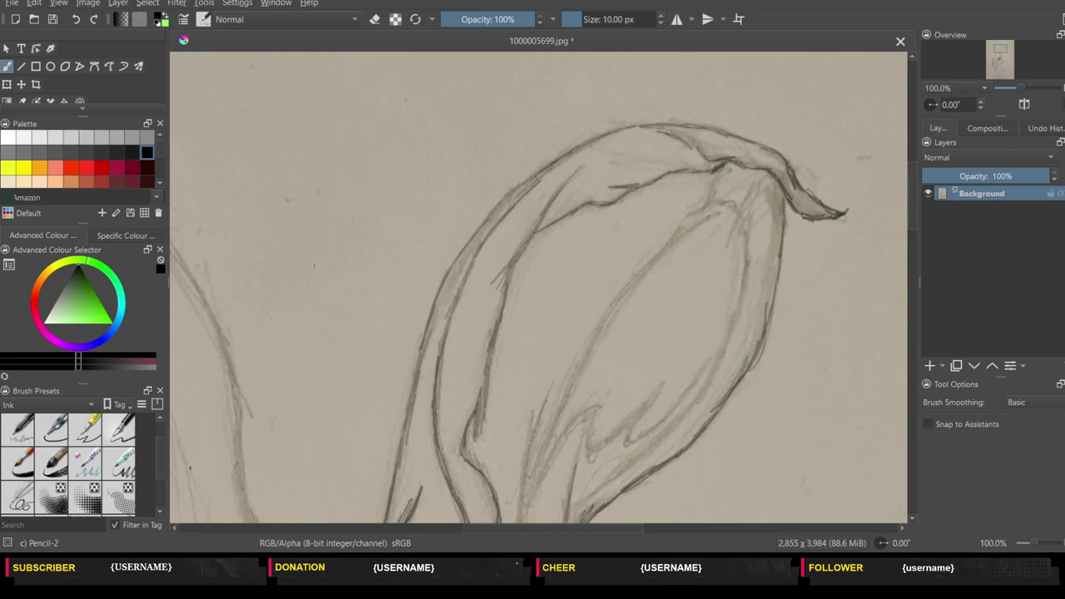
mouse_move(717, 172)
left_mouse_down()
mouse_move(688, 216)
mouse_move(734, 211)
mouse_move(747, 178)
mouse_move(750, 256)
mouse_move(712, 388)
mouse_move(587, 493)
left_mouse_up()
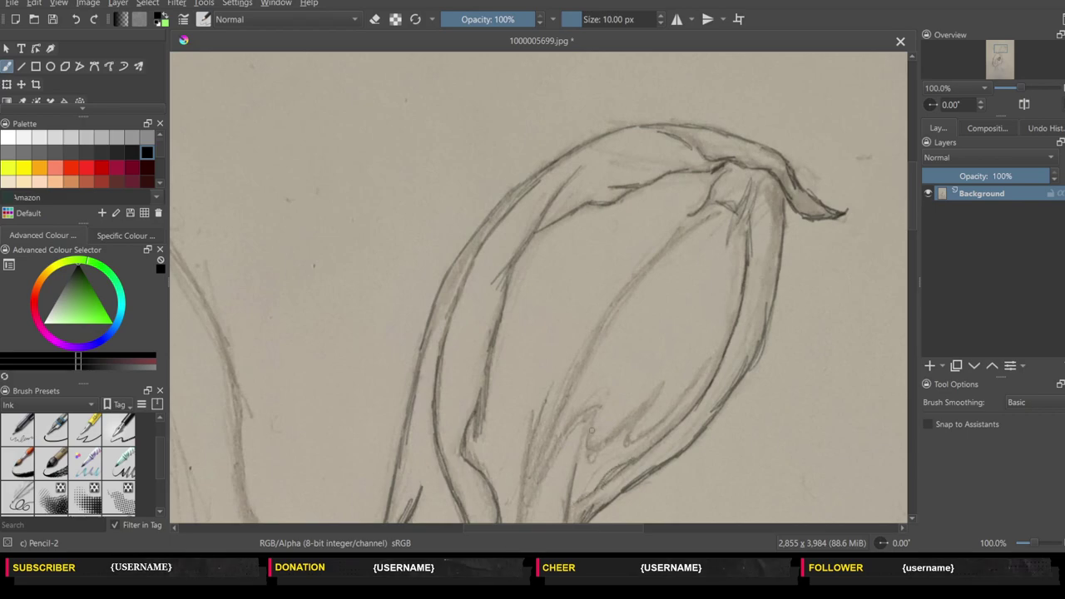
- Trace the zigzag inner contour on both sides of the ear's lower part
mouse_move(626, 418)
left_mouse_down()
mouse_move(589, 446)
mouse_move(651, 396)
mouse_move(633, 427)
left_mouse_up()
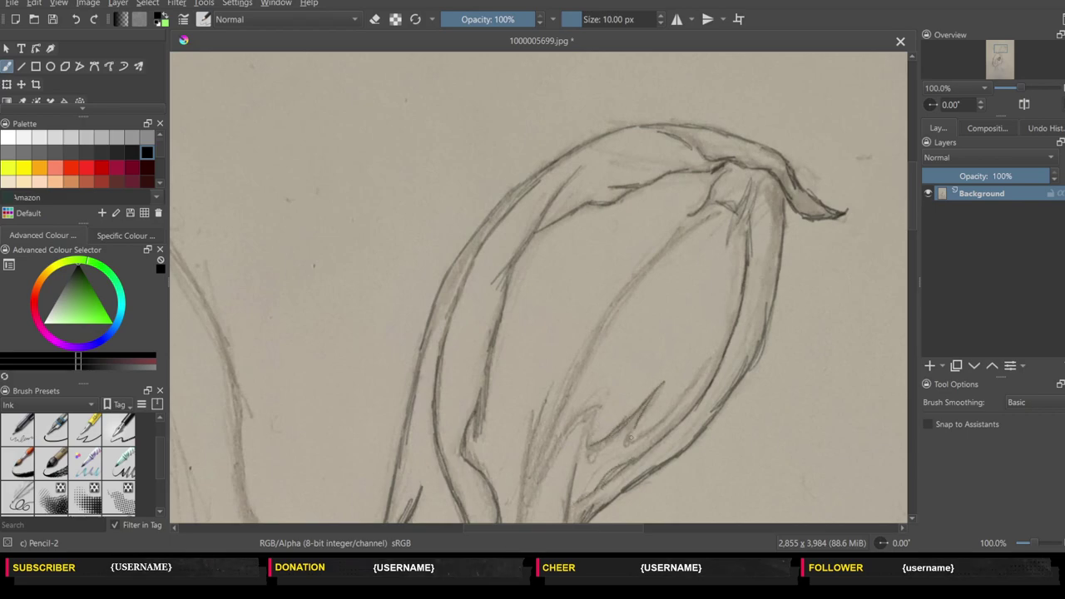
left_click_drag(681, 398, 634, 441)
left_click_drag(704, 363, 669, 410)
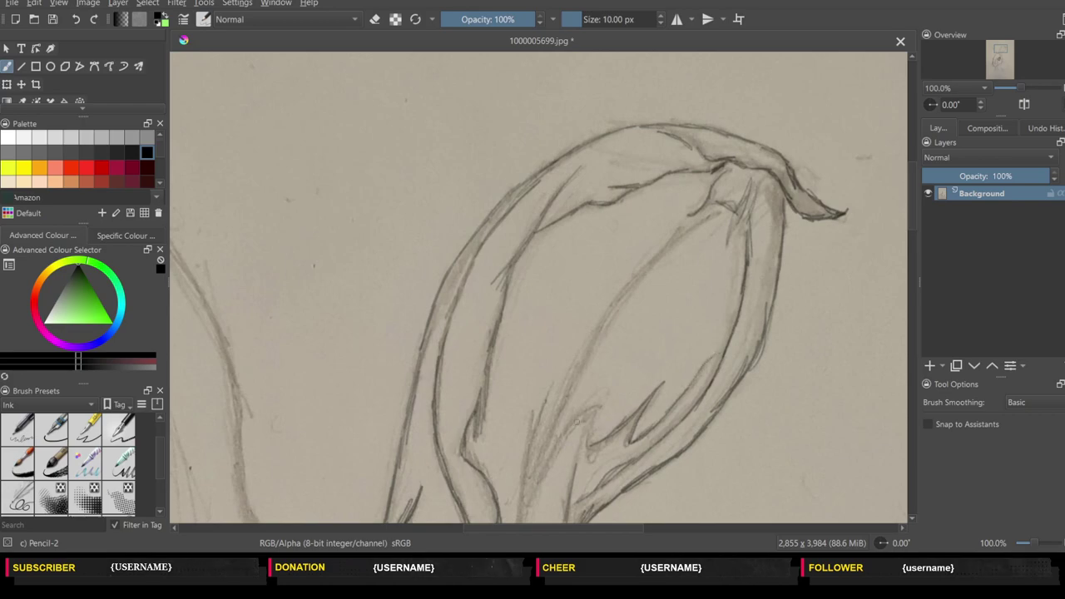
mouse_move(549, 387)
left_mouse_down()
mouse_move(530, 443)
mouse_move(524, 515)
mouse_move(531, 508)
left_mouse_up()
left_click_drag(564, 433, 541, 487)
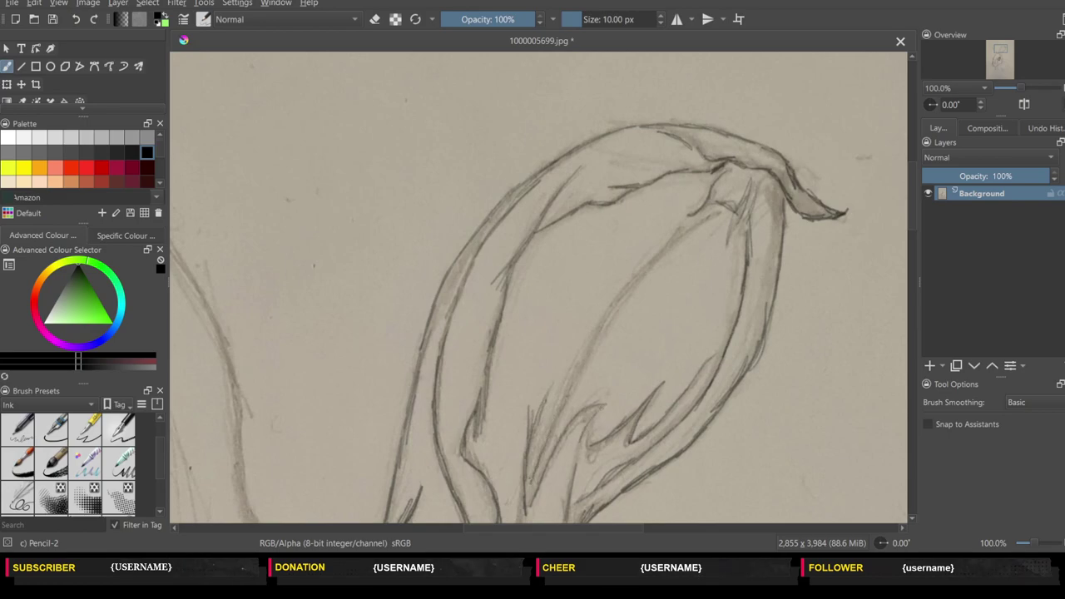
- Darken the inner left contour up the ear to near the tip
mouse_move(574, 372)
left_mouse_down()
mouse_move(541, 449)
mouse_move(559, 405)
left_mouse_up()
left_click_drag(593, 343, 564, 401)
left_click_drag(616, 303, 578, 366)
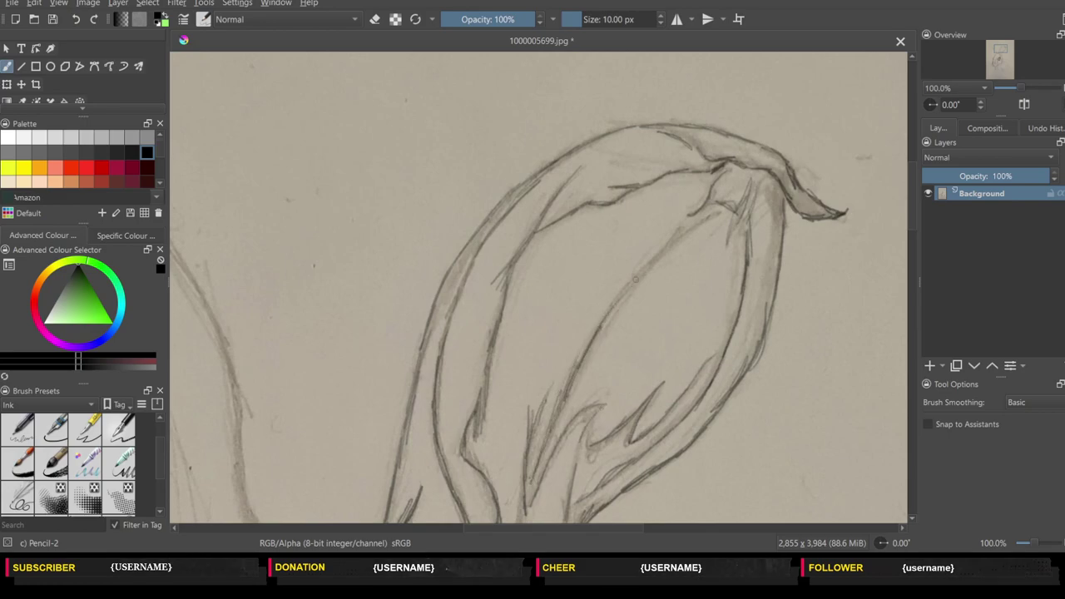
left_click_drag(701, 222, 658, 258)
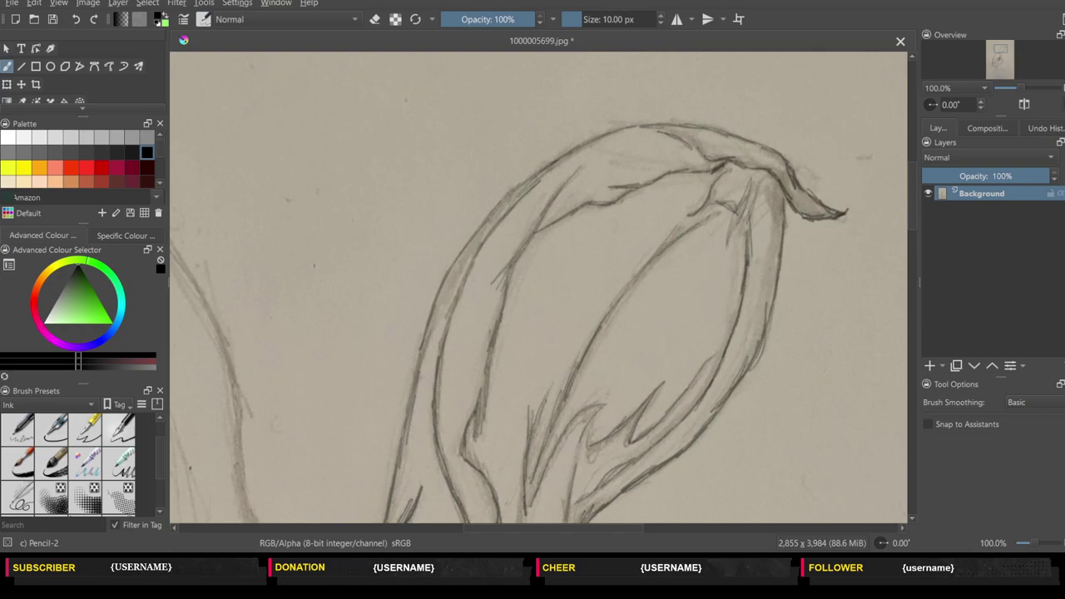
scroll(912, 286, "down", 10)
- Darken the ear's edge line toward the head and touch up its base line
scroll(664, 273, "up", 5)
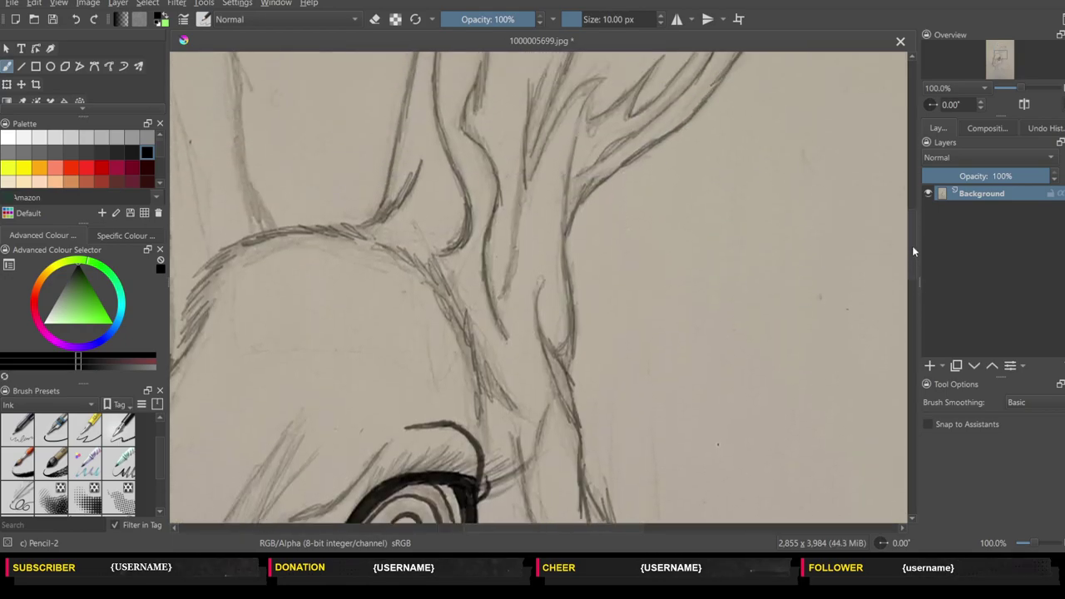
left_click_drag(520, 253, 513, 350)
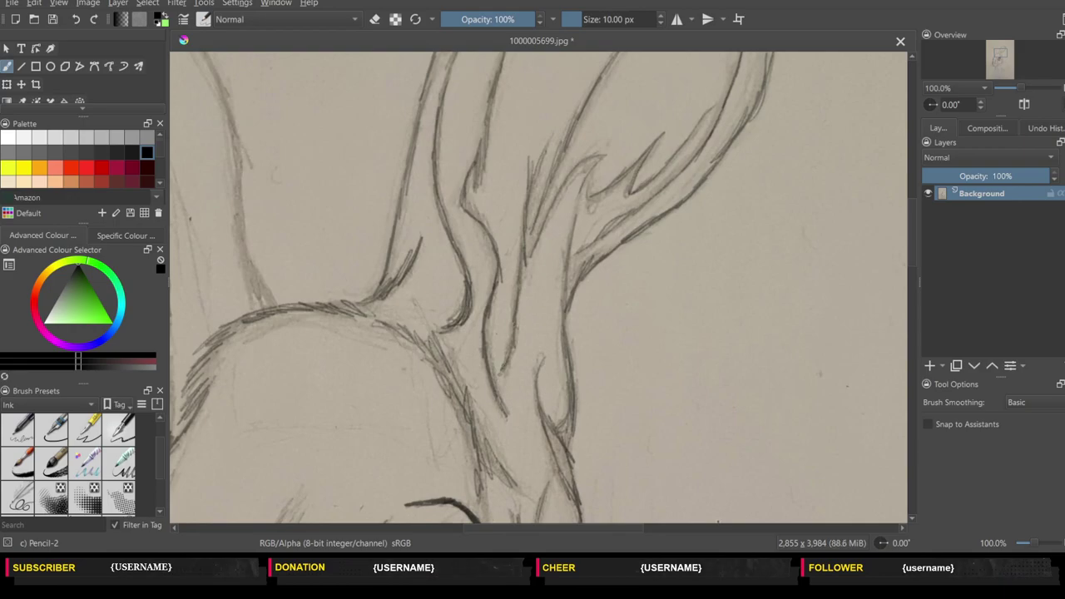
scroll(621, 531, "left", 1)
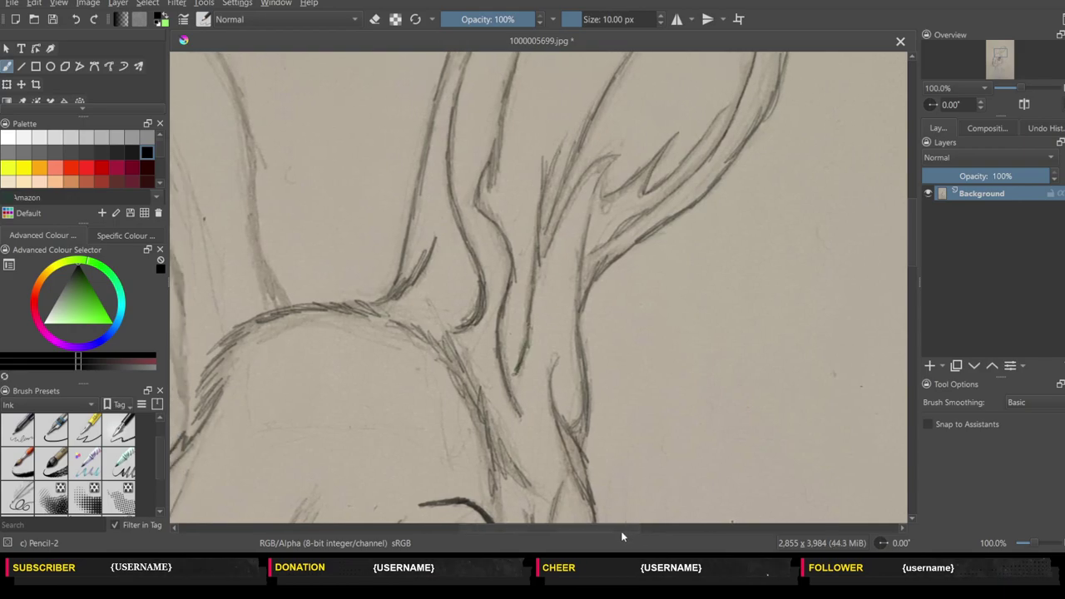
scroll(621, 531, "left", 4)
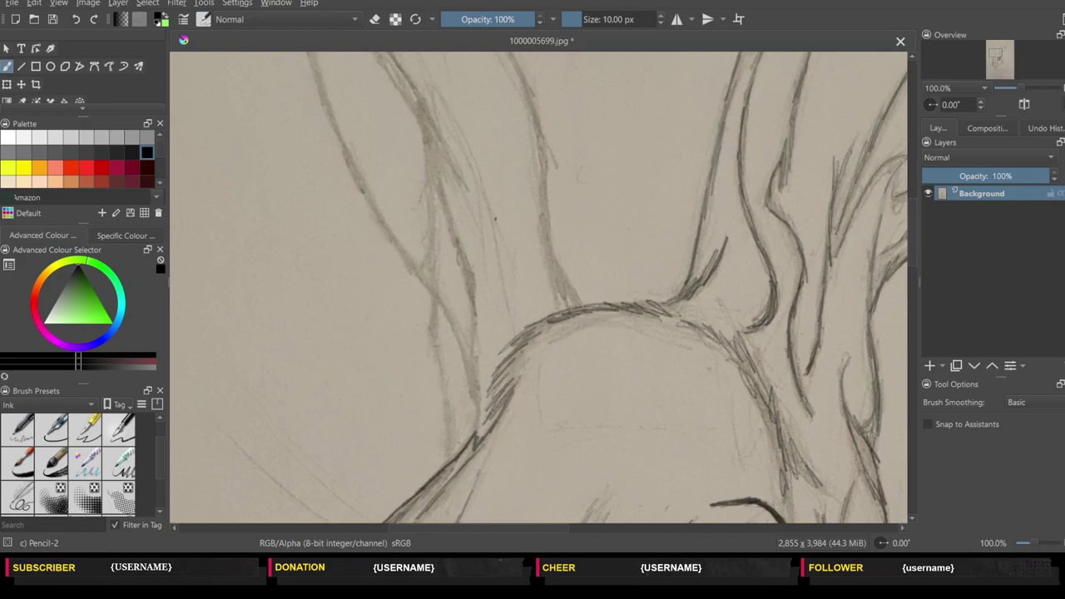
left_click_drag(478, 392, 476, 421)
left_click_drag(478, 310, 473, 348)
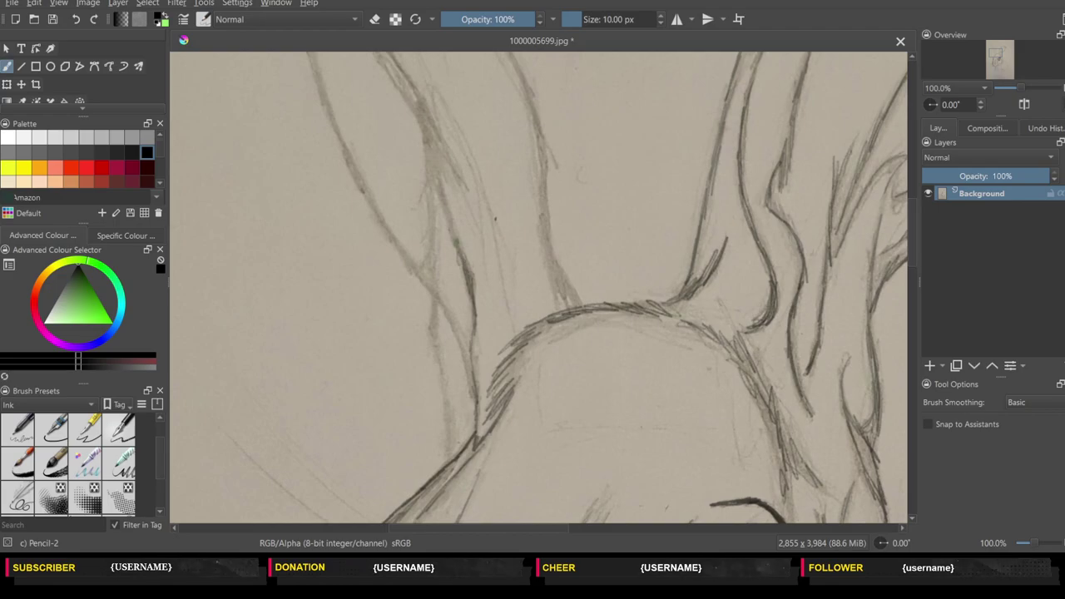
- Darken both ears' base lines above the crown and the faint left ear line
left_click_drag(436, 182, 446, 215)
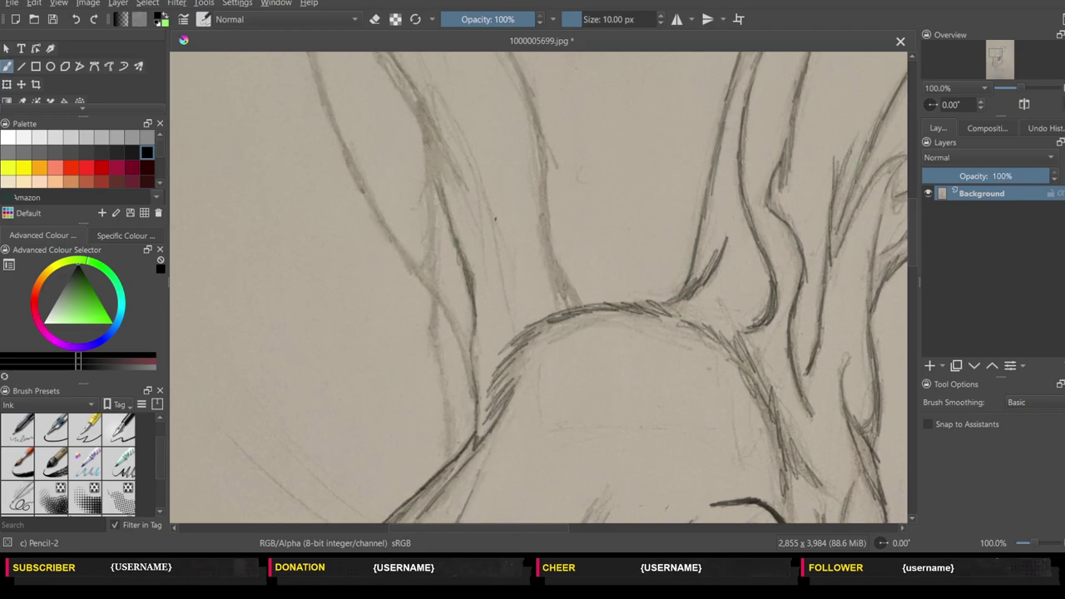
left_click_drag(555, 289, 559, 305)
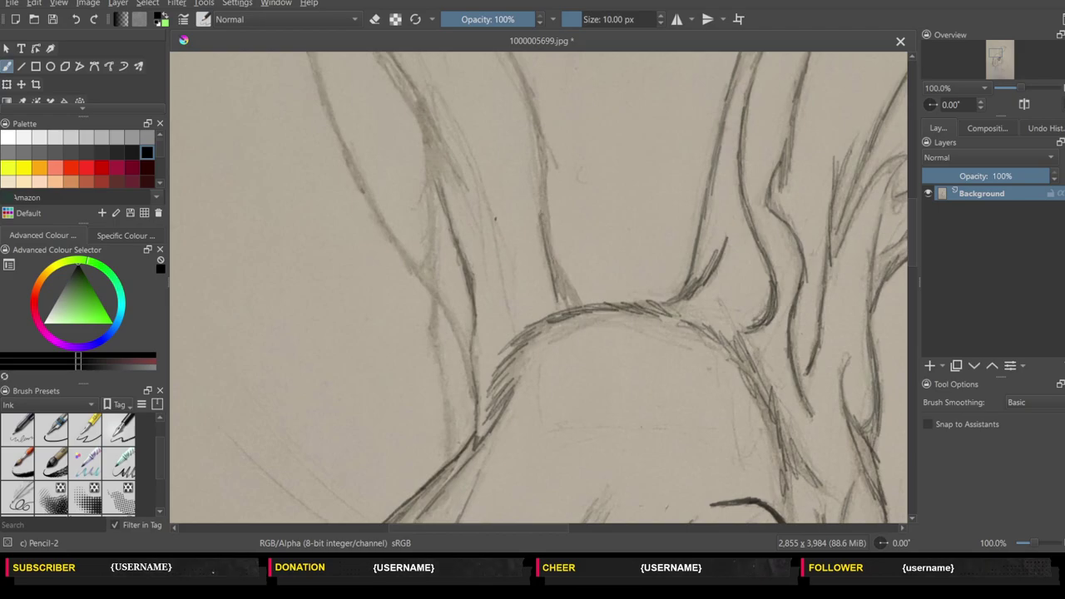
left_click_drag(556, 266, 574, 300)
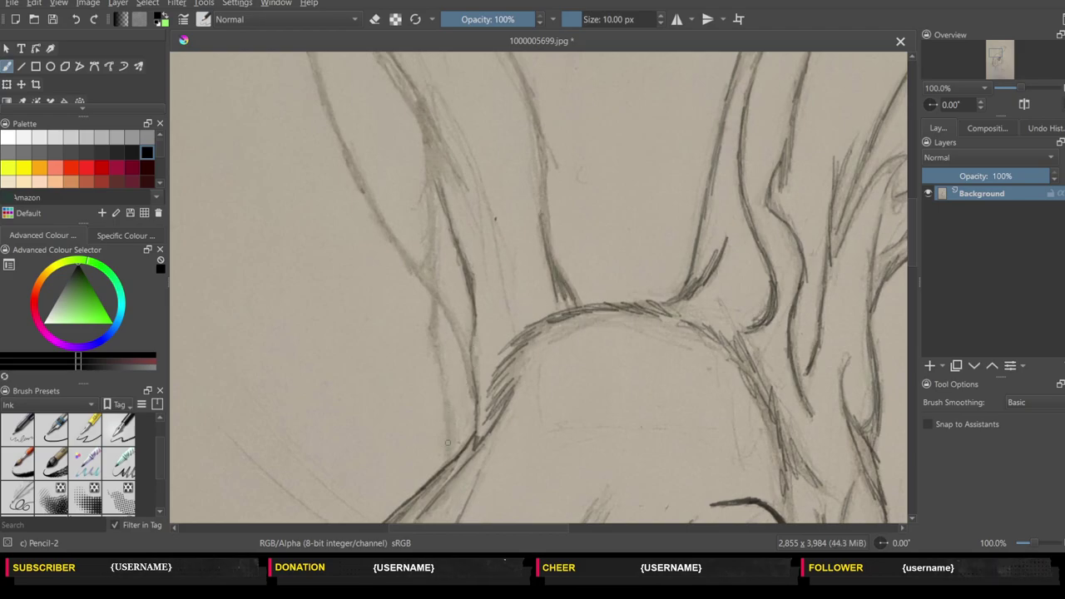
left_click_drag(451, 455, 447, 389)
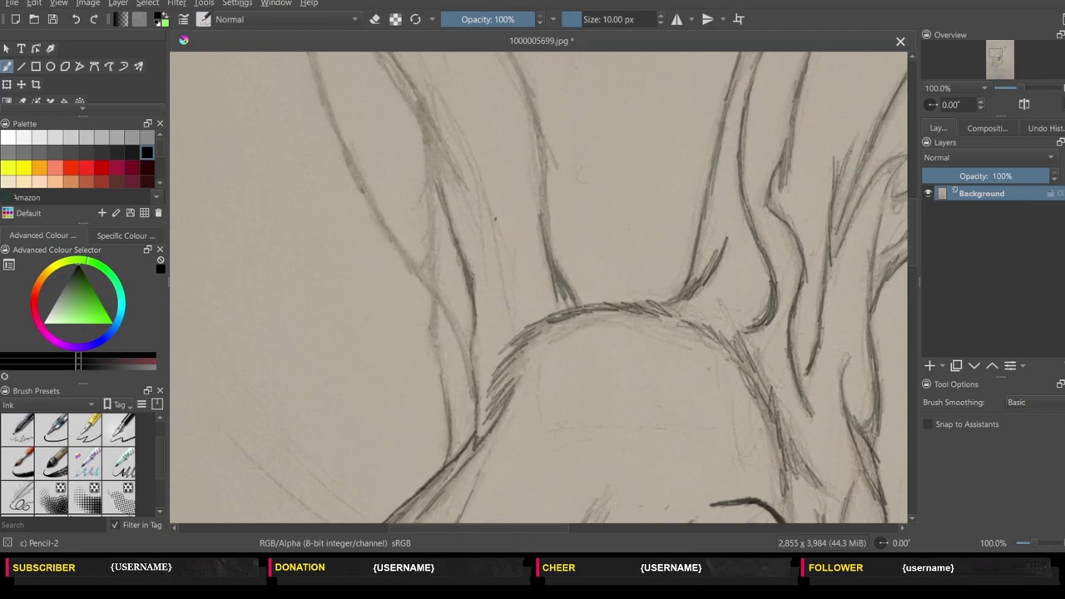
left_click_drag(452, 441, 438, 357)
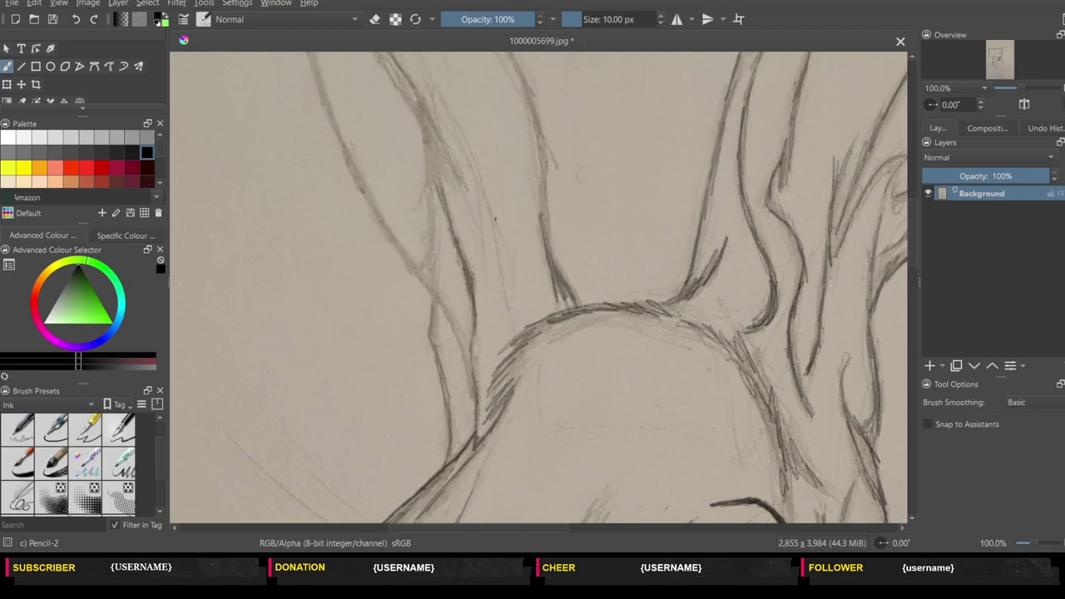
- Drag the vertical scrollbar to bring another part of the sketch into view
left_click(912, 346)
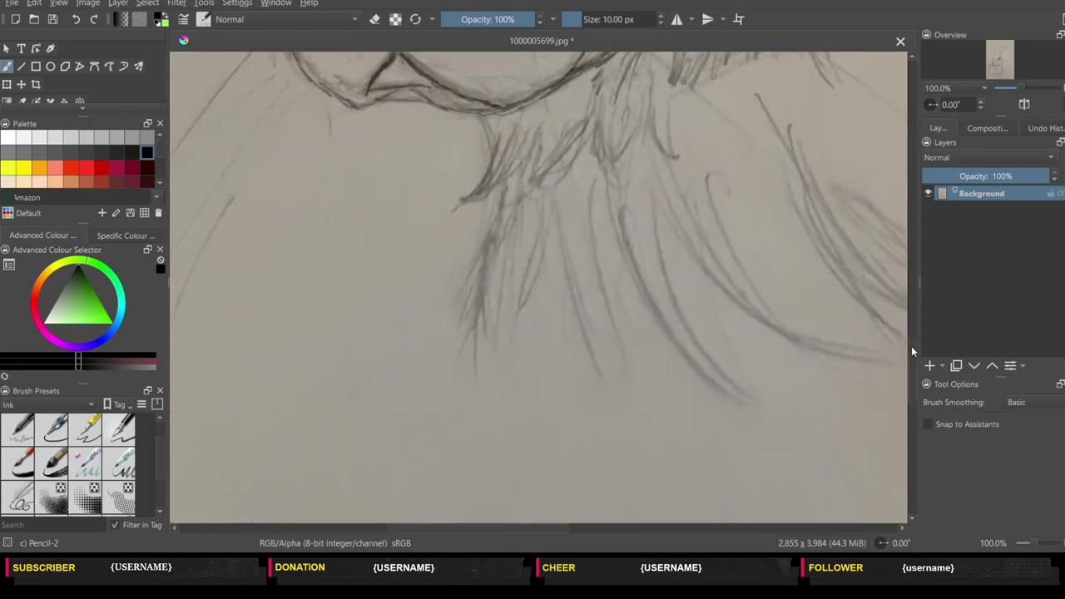
left_click_drag(909, 347, 906, 202)
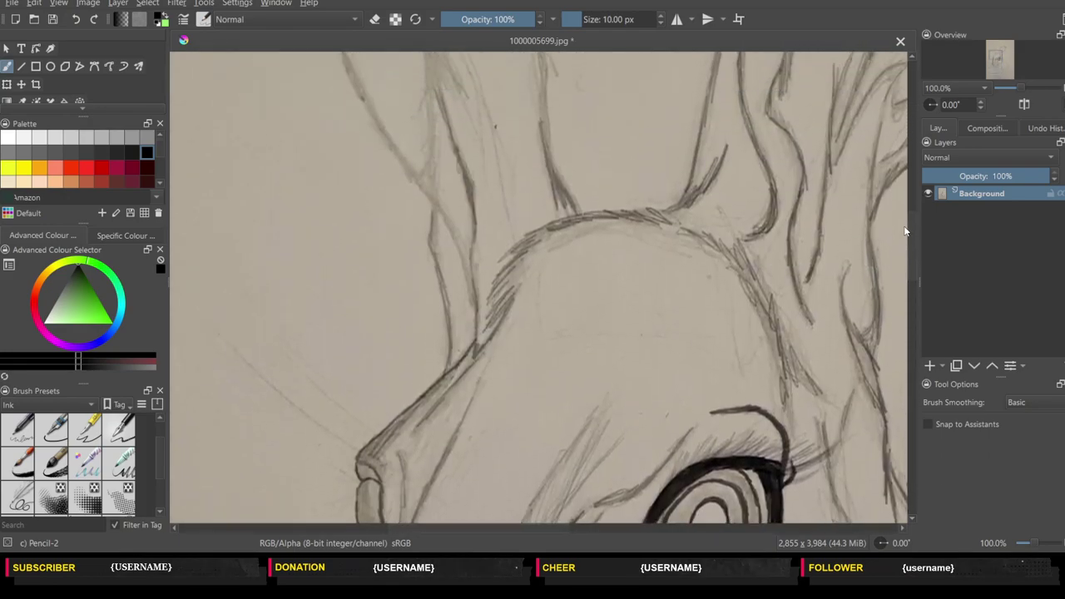
left_click_drag(908, 202, 906, 199)
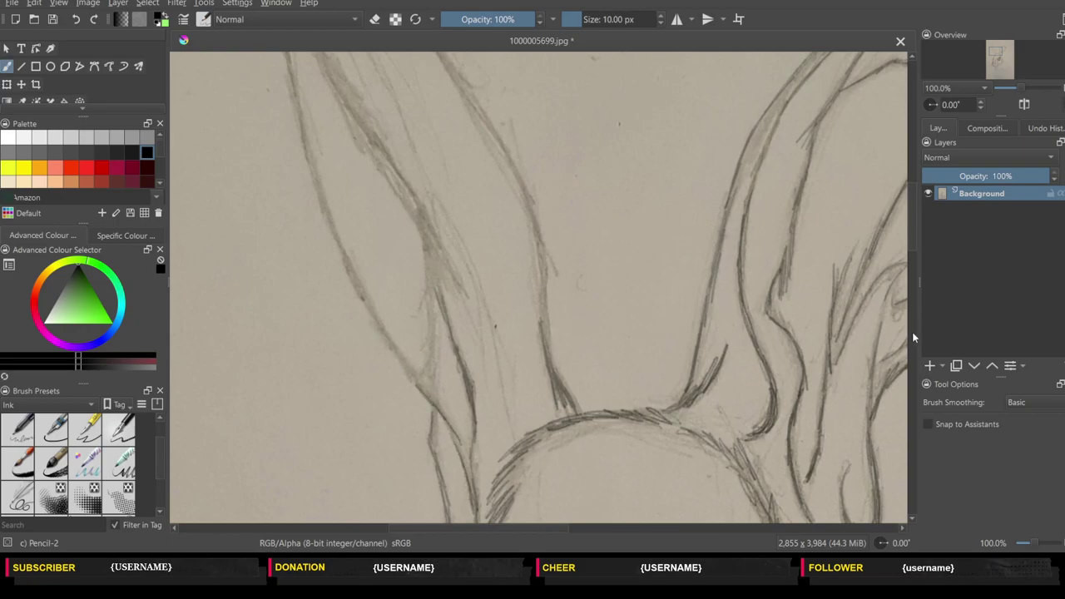
- Ink the left ear's outer line and the hooked strand beside it
mouse_move(912, 332)
left_mouse_down()
mouse_move(909, 340)
mouse_move(910, 197)
left_mouse_up()
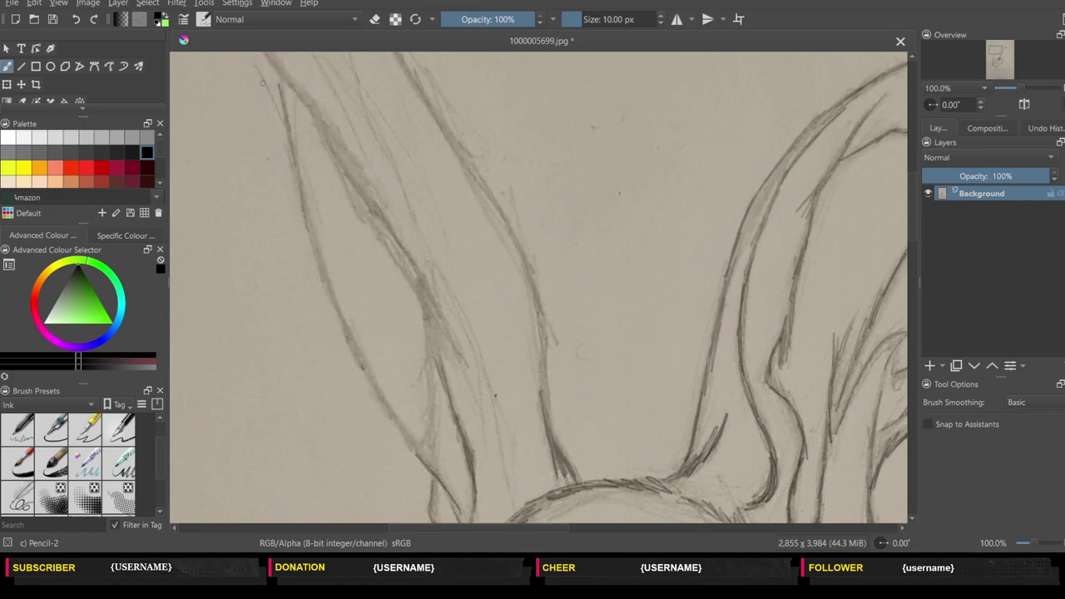
left_click_drag(281, 83, 284, 128)
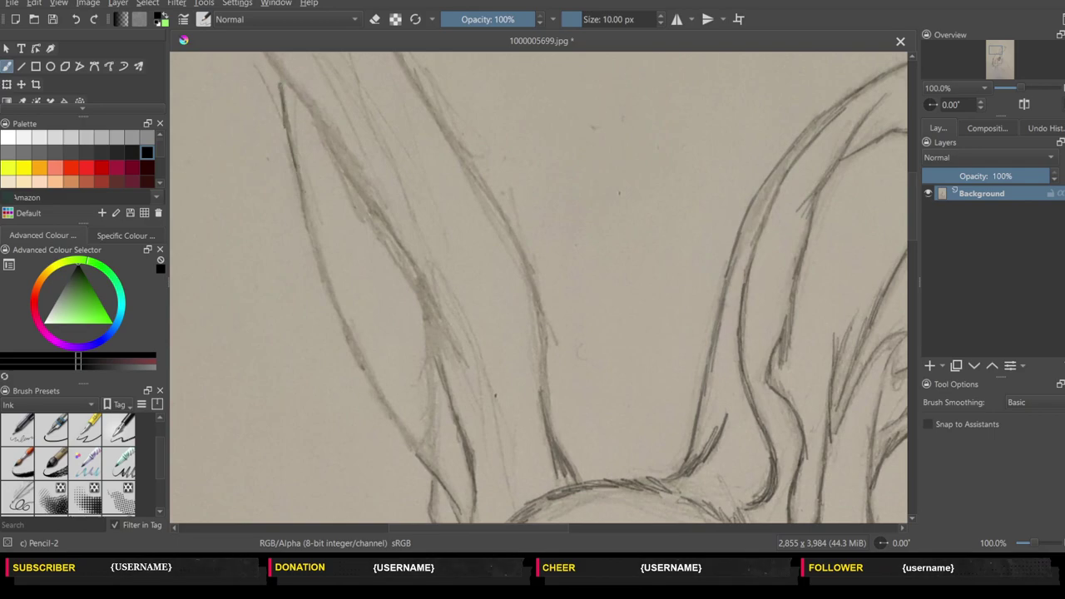
mouse_move(304, 194)
left_mouse_down()
mouse_move(346, 326)
mouse_move(406, 434)
mouse_move(433, 391)
mouse_move(433, 463)
left_mouse_up()
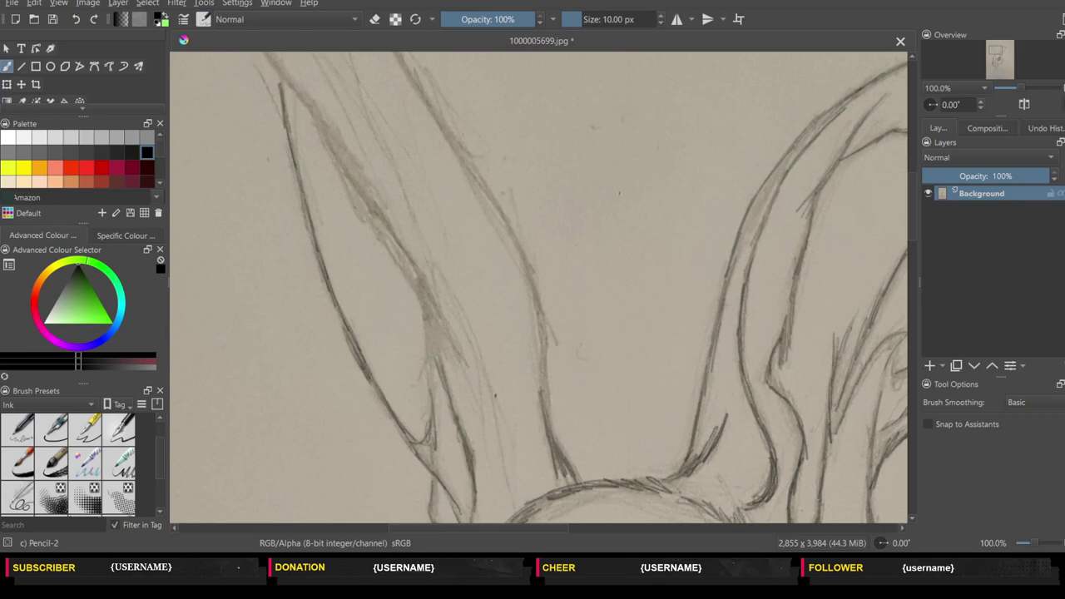
mouse_move(428, 422)
left_mouse_down()
mouse_move(426, 341)
mouse_move(441, 311)
mouse_move(424, 291)
left_mouse_up()
left_click_drag(449, 351, 439, 336)
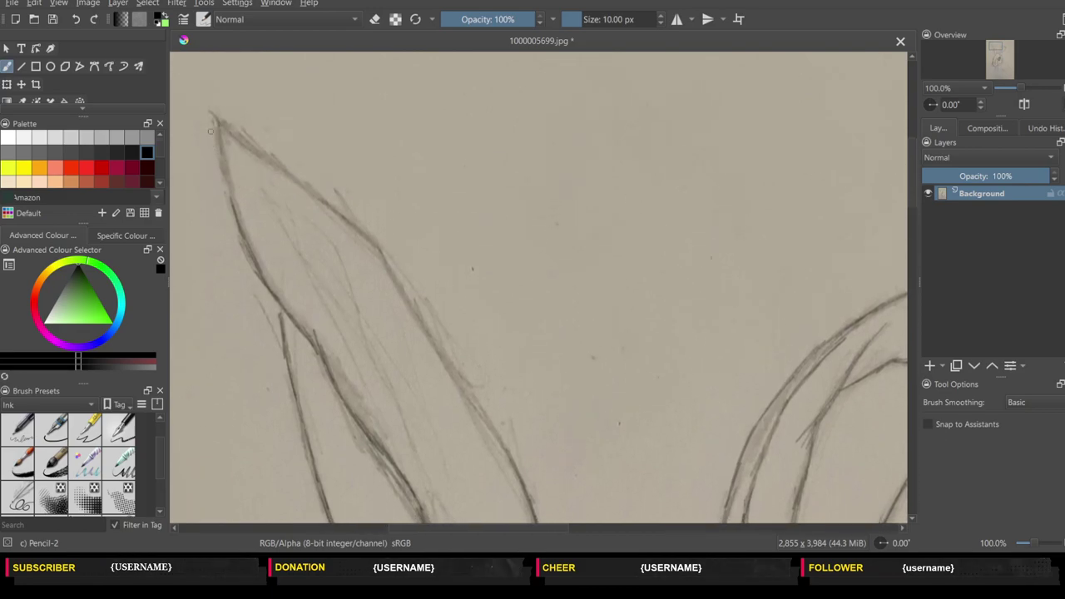
- Ink the left ear's pointed tip and its inner edge line
left_click_drag(216, 120, 230, 185)
mouse_move(223, 119)
left_mouse_down()
mouse_move(318, 200)
mouse_move(321, 186)
mouse_move(378, 244)
left_mouse_up()
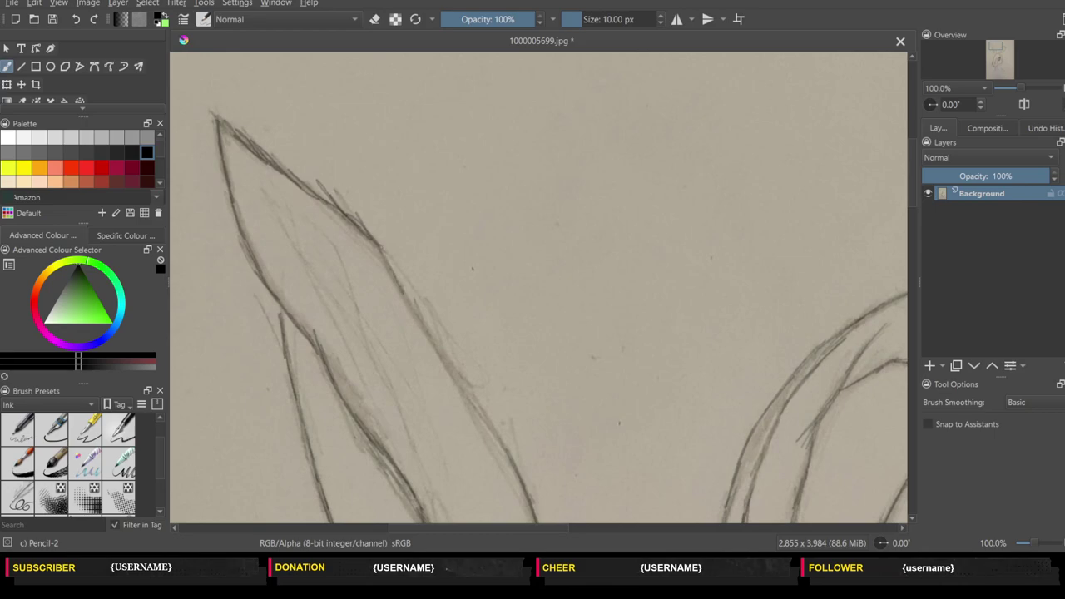
left_click_drag(403, 283, 455, 365)
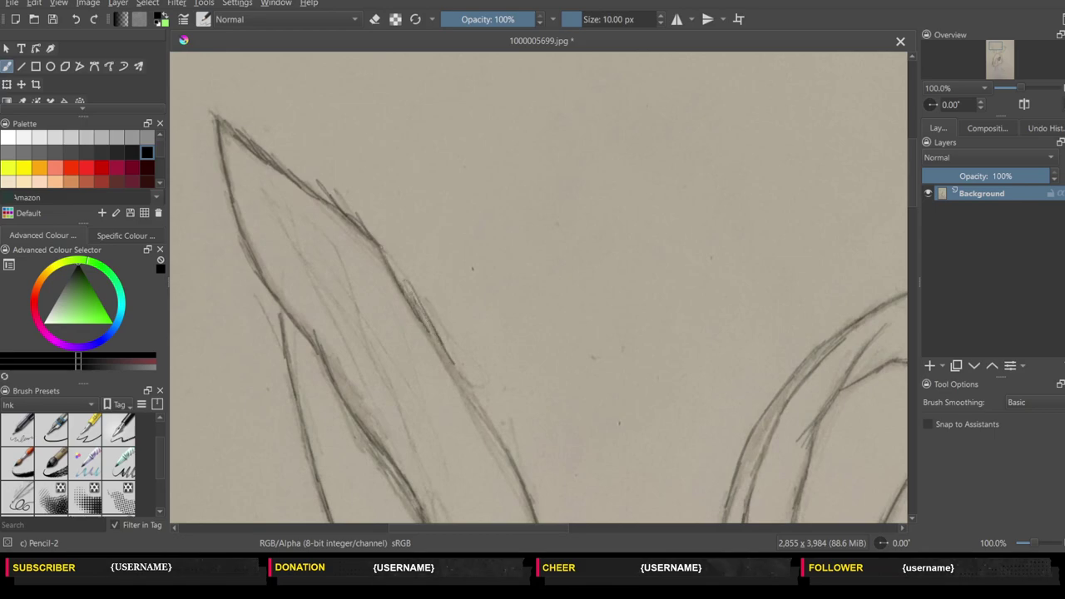
left_click_drag(414, 303, 488, 418)
left_click_drag(461, 382, 504, 451)
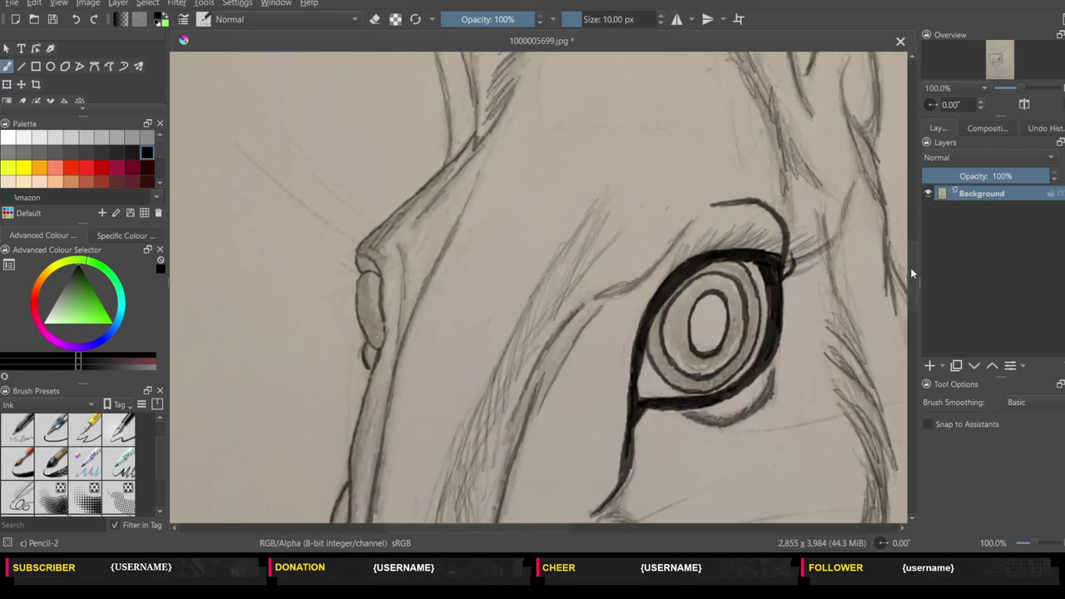
left_click_drag(910, 267, 909, 332)
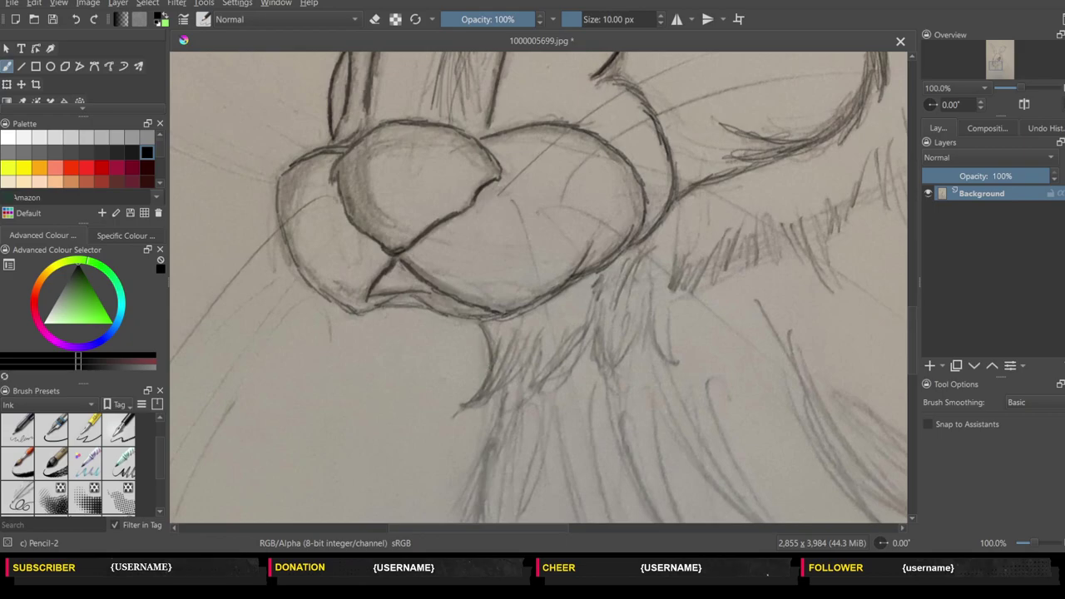
- Hatch dark fur strokes below the nose, extending toward the cheek
mouse_move(490, 367)
left_mouse_down()
mouse_move(483, 388)
mouse_move(451, 409)
mouse_move(484, 396)
left_mouse_up()
mouse_move(528, 356)
left_mouse_down()
mouse_move(496, 390)
mouse_move(508, 382)
left_mouse_up()
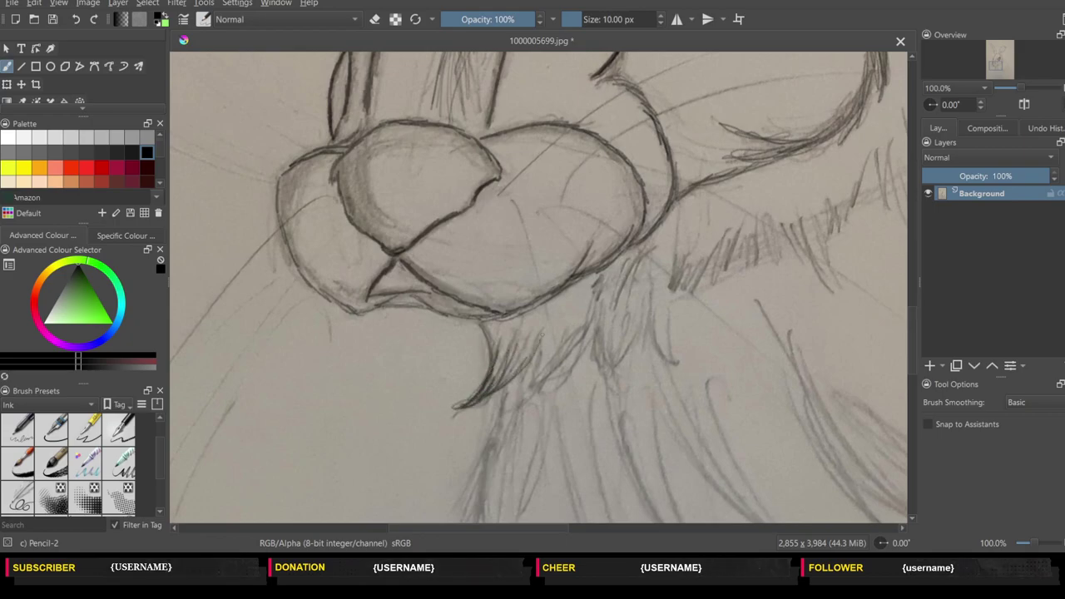
mouse_move(543, 333)
left_mouse_down()
mouse_move(520, 369)
mouse_move(523, 390)
left_mouse_up()
left_click_drag(571, 343, 524, 388)
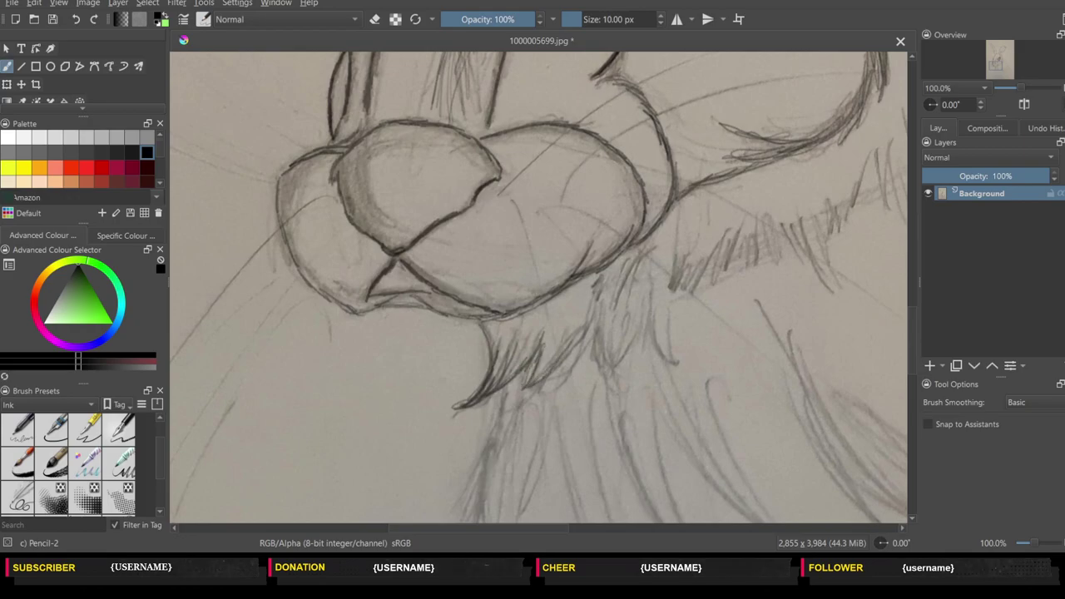
mouse_move(589, 320)
left_mouse_down()
mouse_move(562, 364)
mouse_move(575, 359)
left_mouse_up()
left_click_drag(606, 292, 593, 327)
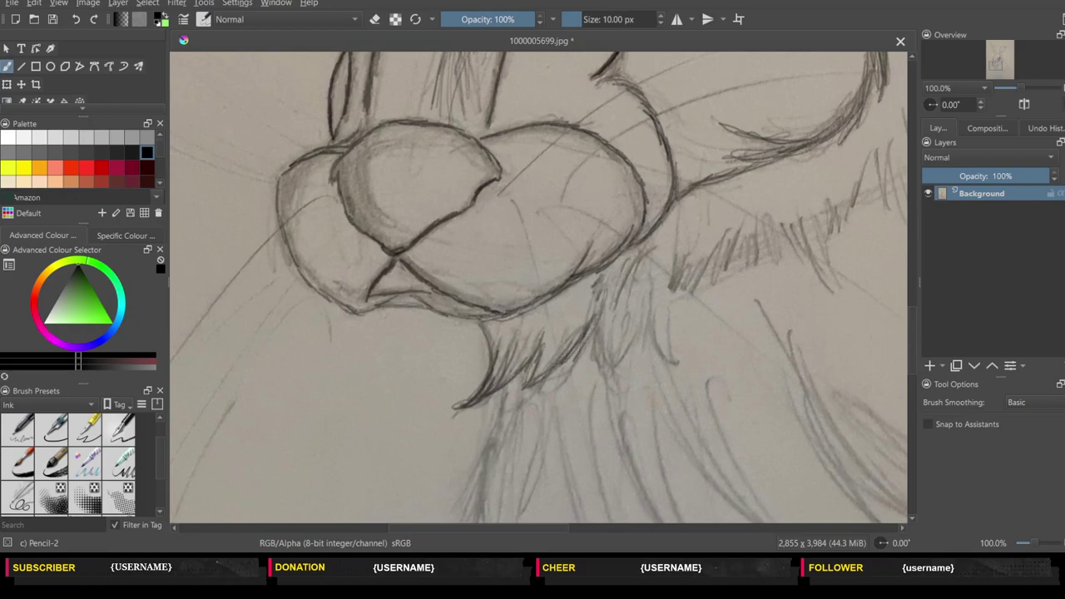
mouse_move(598, 280)
left_mouse_down()
mouse_move(586, 295)
mouse_move(592, 308)
left_mouse_up()
- Hatch more dark fur strokes along the cheek
mouse_move(632, 268)
left_mouse_down()
mouse_move(614, 310)
mouse_move(624, 295)
left_mouse_up()
mouse_move(603, 333)
left_mouse_down()
mouse_move(597, 366)
mouse_move(609, 371)
left_mouse_up()
left_click_drag(636, 321, 616, 368)
left_click_drag(646, 295, 631, 350)
left_click_drag(656, 269, 644, 346)
mouse_move(658, 268)
left_mouse_down()
mouse_move(651, 335)
mouse_move(676, 365)
left_mouse_up()
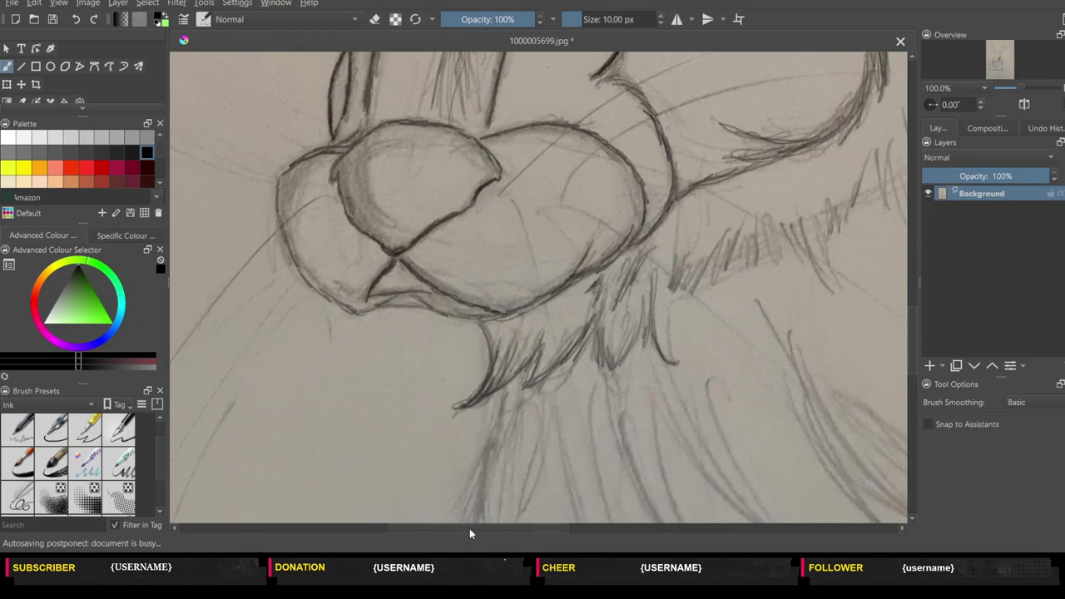
- Pan the view and continue hatching the cheek fur further right
left_click_drag(470, 529, 514, 529)
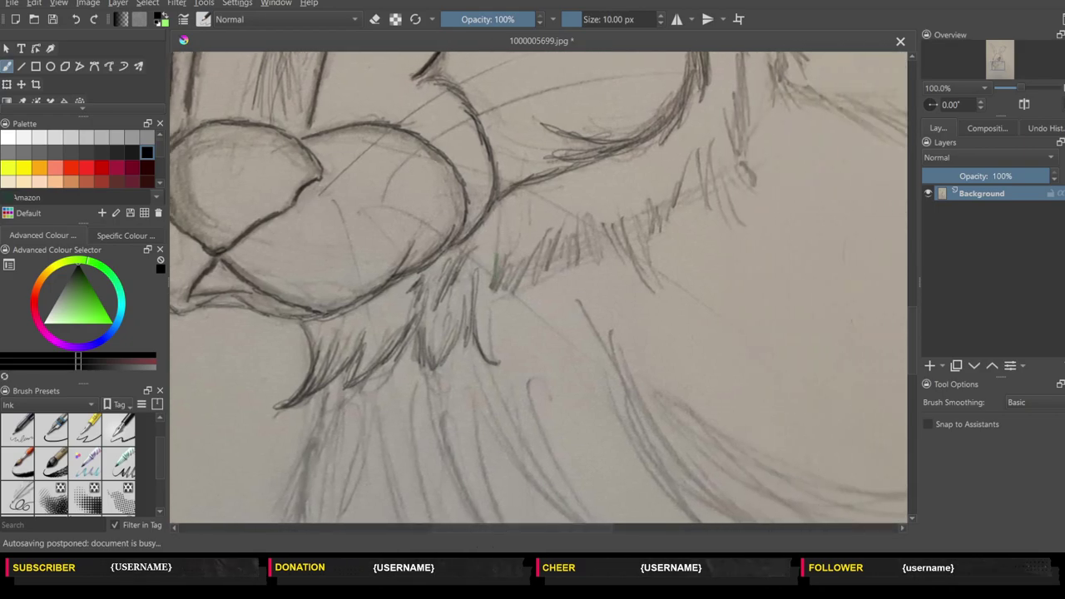
mouse_move(498, 291)
left_mouse_down()
mouse_move(504, 268)
mouse_move(537, 246)
left_mouse_up()
mouse_move(533, 290)
left_mouse_down()
mouse_move(548, 228)
mouse_move(546, 255)
mouse_move(567, 220)
mouse_move(576, 233)
left_mouse_up()
mouse_move(576, 271)
left_mouse_down()
mouse_move(581, 238)
mouse_move(608, 218)
left_mouse_up()
left_click_drag(608, 255, 629, 222)
left_click_drag(622, 273, 637, 223)
mouse_move(639, 260)
left_mouse_down()
mouse_move(658, 294)
mouse_move(649, 229)
mouse_move(676, 195)
left_mouse_up()
- Finish the fur strokes up and right to the cheek's right end
mouse_move(667, 223)
left_mouse_down()
mouse_move(696, 154)
mouse_move(686, 173)
left_mouse_up()
left_click_drag(701, 216, 709, 176)
mouse_move(695, 208)
left_mouse_down()
mouse_move(712, 144)
mouse_move(713, 155)
left_mouse_up()
left_click_drag(711, 174, 720, 228)
left_click_drag(719, 176, 730, 221)
left_click_drag(725, 197, 740, 219)
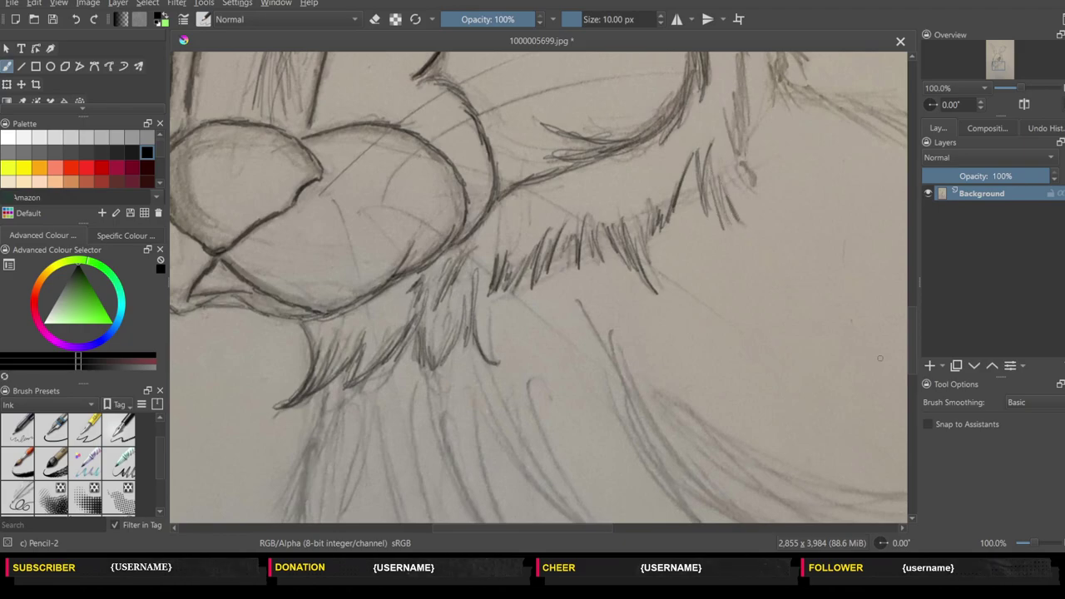
- Darken the fur strokes to the right of the hare's cheek and eye
scroll(912, 345, "up", 1)
scroll(914, 341, "up", 4)
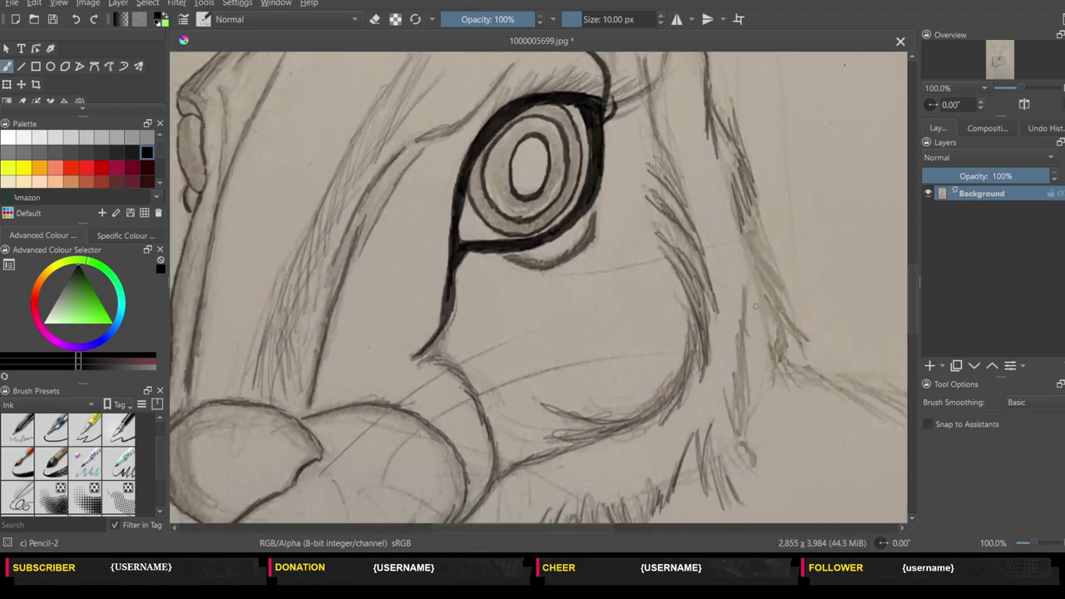
left_click_drag(753, 301, 739, 346)
left_click_drag(746, 330, 735, 406)
mouse_move(746, 357)
left_mouse_down()
mouse_move(729, 431)
mouse_move(741, 476)
left_mouse_up()
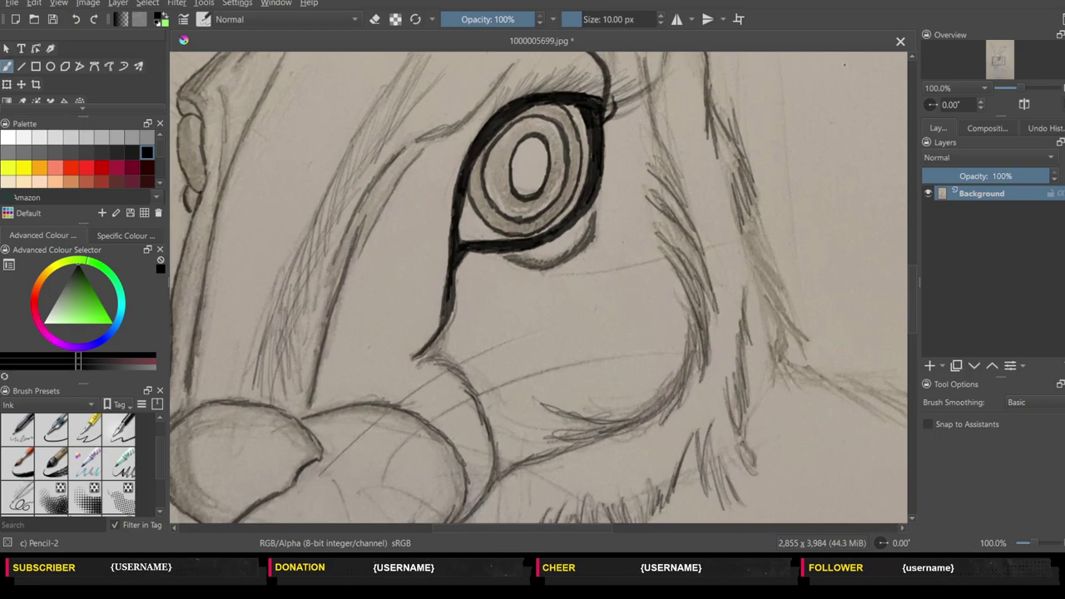
mouse_move(759, 206)
left_mouse_down()
mouse_move(751, 250)
mouse_move(785, 296)
left_mouse_up()
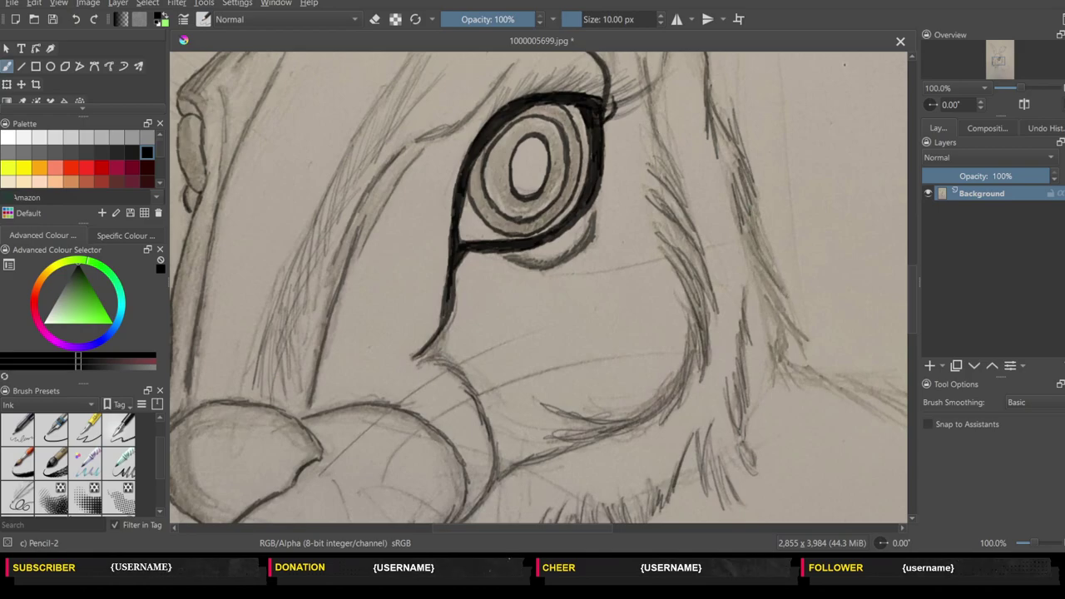
mouse_move(748, 250)
left_mouse_down()
mouse_move(771, 301)
mouse_move(811, 343)
left_mouse_up()
mouse_move(767, 298)
left_mouse_down()
mouse_move(796, 340)
mouse_move(779, 383)
left_mouse_up()
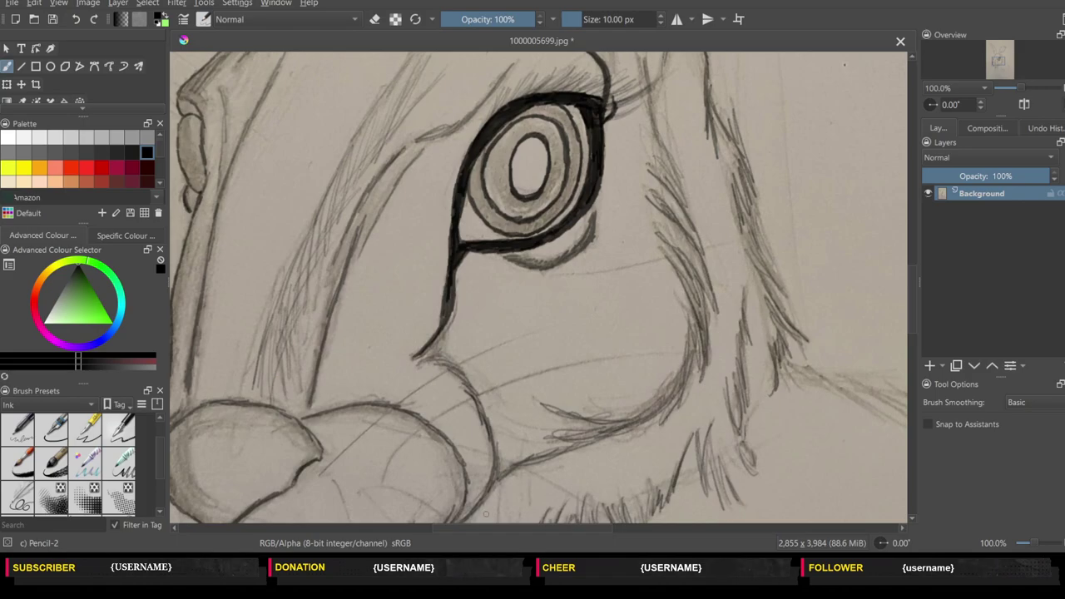
- Trace the shoulder line in darker ink
left_click_drag(477, 527, 561, 529)
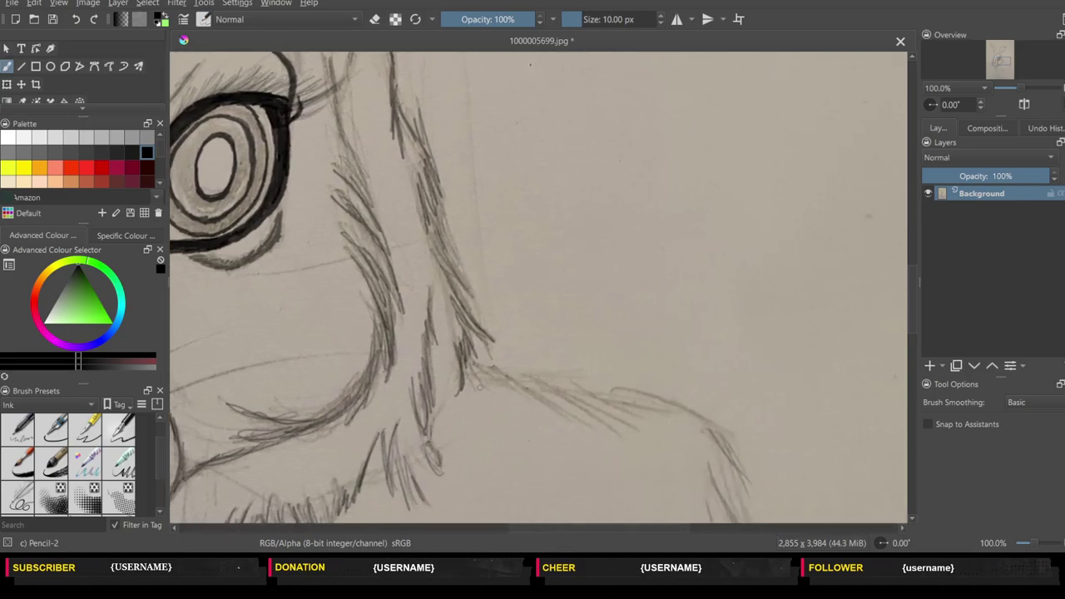
mouse_move(476, 366)
left_mouse_down()
mouse_move(502, 384)
mouse_move(537, 388)
mouse_move(573, 422)
left_mouse_up()
mouse_move(536, 391)
left_mouse_down()
mouse_move(618, 426)
mouse_move(584, 390)
left_mouse_up()
mouse_move(593, 394)
left_mouse_down()
mouse_move(655, 420)
mouse_move(659, 408)
mouse_move(691, 413)
mouse_move(726, 444)
mouse_move(748, 496)
left_mouse_up()
- Trace the right shoulder contour and extend it down to the lower right
scroll(915, 303, "down", 2)
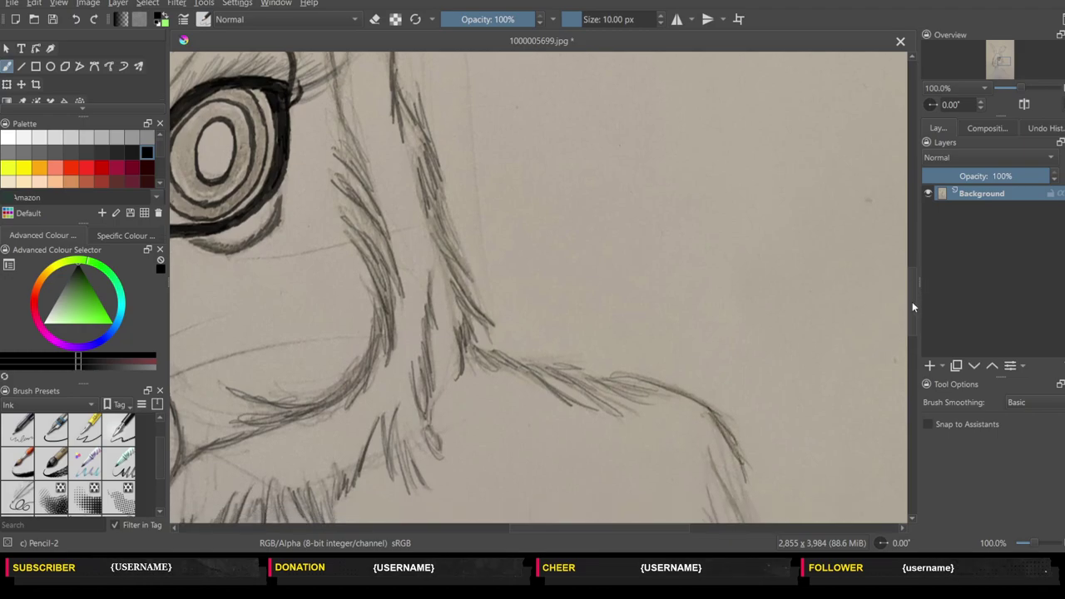
scroll(912, 302, "down", 3)
mouse_move(718, 234)
left_mouse_down()
mouse_move(765, 338)
mouse_move(760, 303)
left_mouse_up()
mouse_move(746, 255)
left_mouse_down()
mouse_move(781, 331)
mouse_move(828, 378)
left_mouse_up()
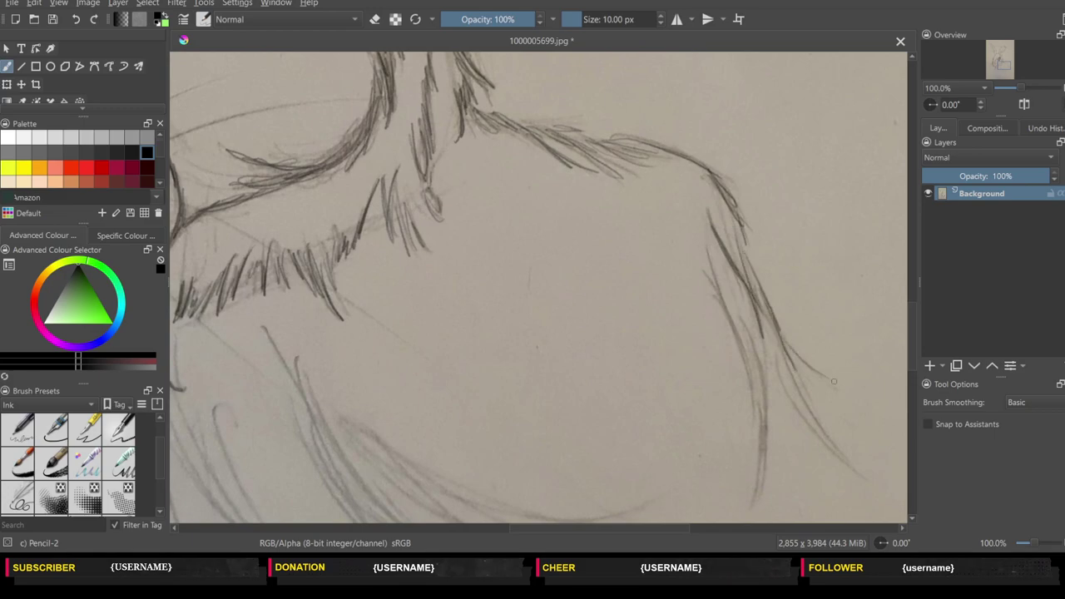
mouse_move(770, 330)
left_mouse_down()
mouse_move(819, 377)
mouse_move(803, 413)
left_mouse_up()
left_click_drag(793, 365, 824, 445)
left_click_drag(802, 390, 856, 471)
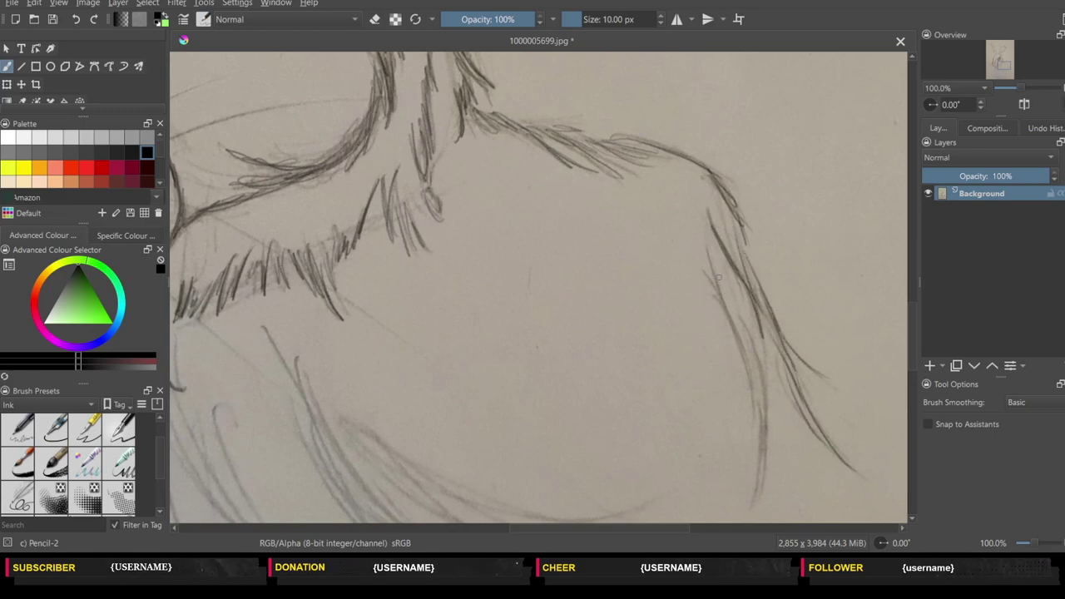
- Layer more strokes along the right-hand fur contour to darken it further
left_click_drag(699, 258, 757, 418)
left_click_drag(749, 379, 756, 429)
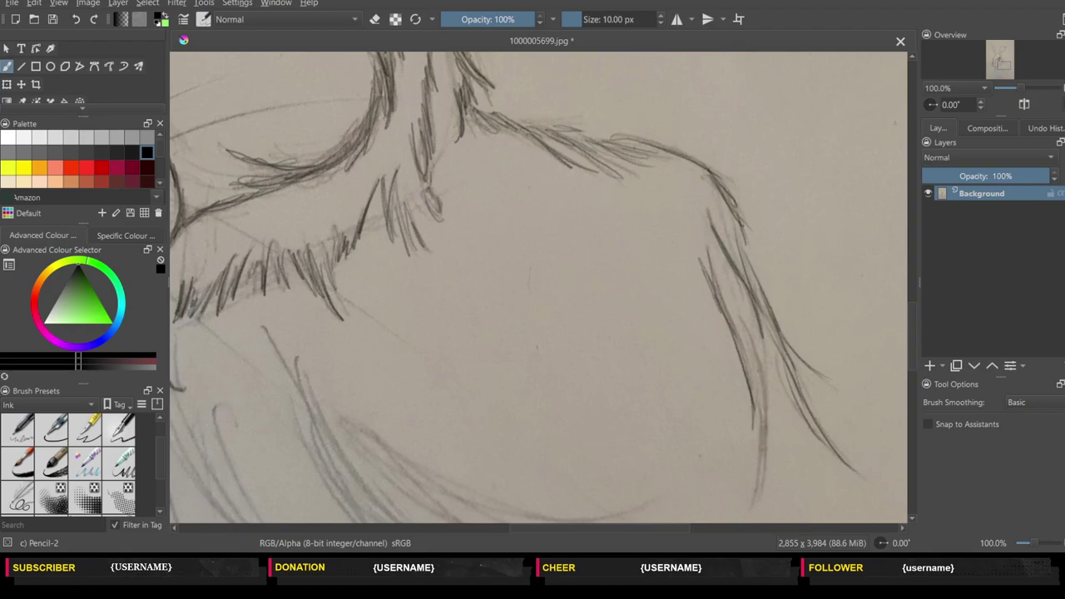
left_click_drag(756, 331, 771, 419)
left_click_drag(742, 314, 764, 460)
left_click_drag(766, 412, 757, 489)
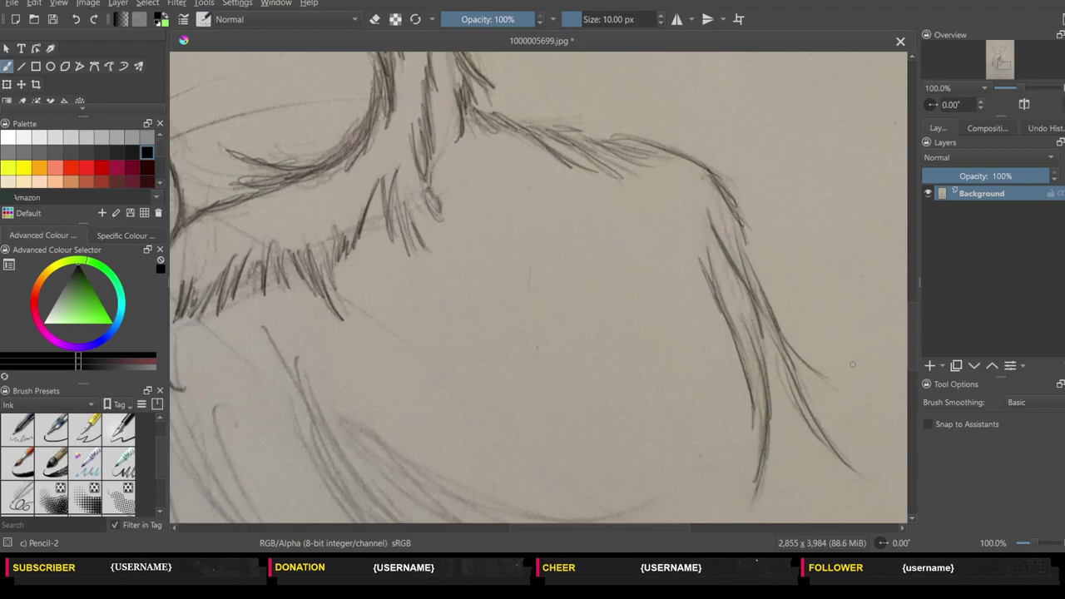
scroll(913, 304, "down", 5)
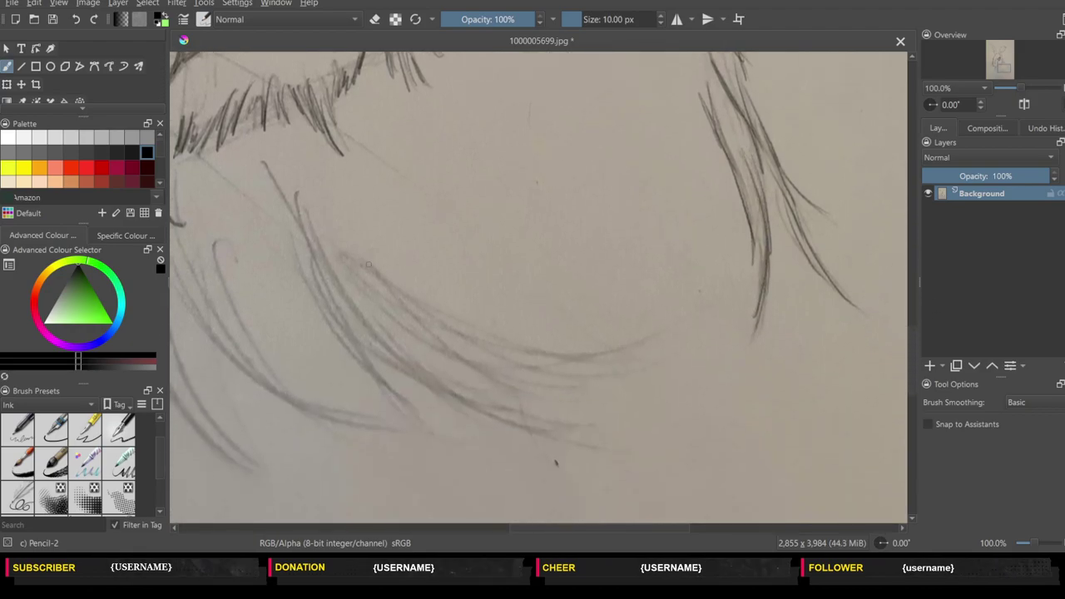
- Ink the left fur contour downward, extending the lower fur curve to the right
left_click_drag(264, 167, 311, 248)
left_click_drag(288, 184, 348, 335)
mouse_move(313, 268)
left_mouse_down()
mouse_move(358, 356)
mouse_move(333, 343)
left_mouse_up()
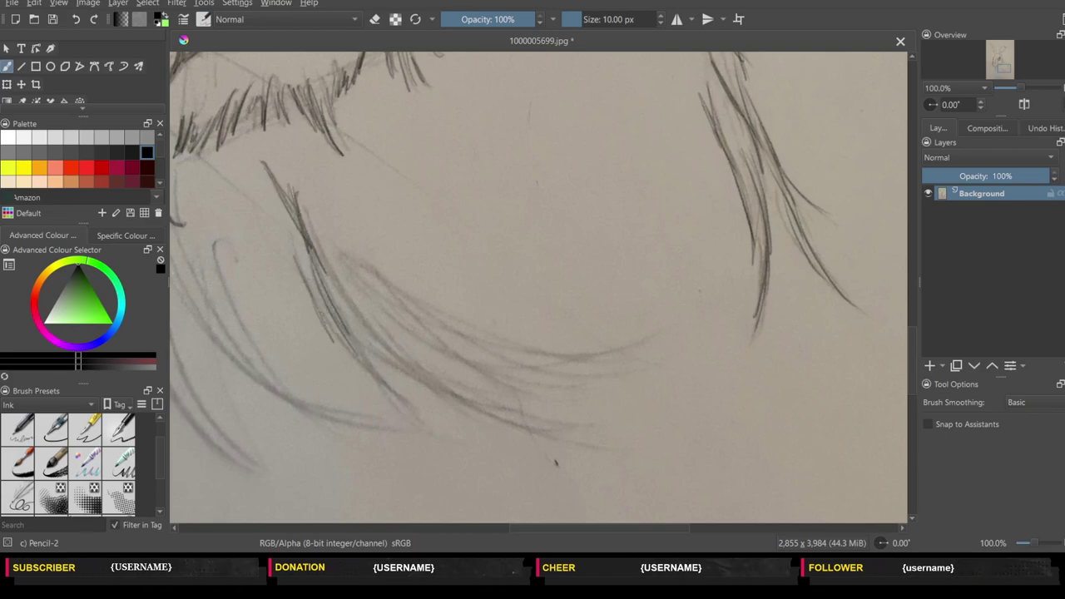
left_click_drag(313, 298, 375, 377)
left_click_drag(350, 339, 397, 400)
left_click_drag(333, 276, 414, 381)
left_click_drag(343, 326, 463, 406)
mouse_move(423, 370)
left_mouse_down()
mouse_move(498, 423)
mouse_move(541, 424)
mouse_move(582, 449)
left_mouse_up()
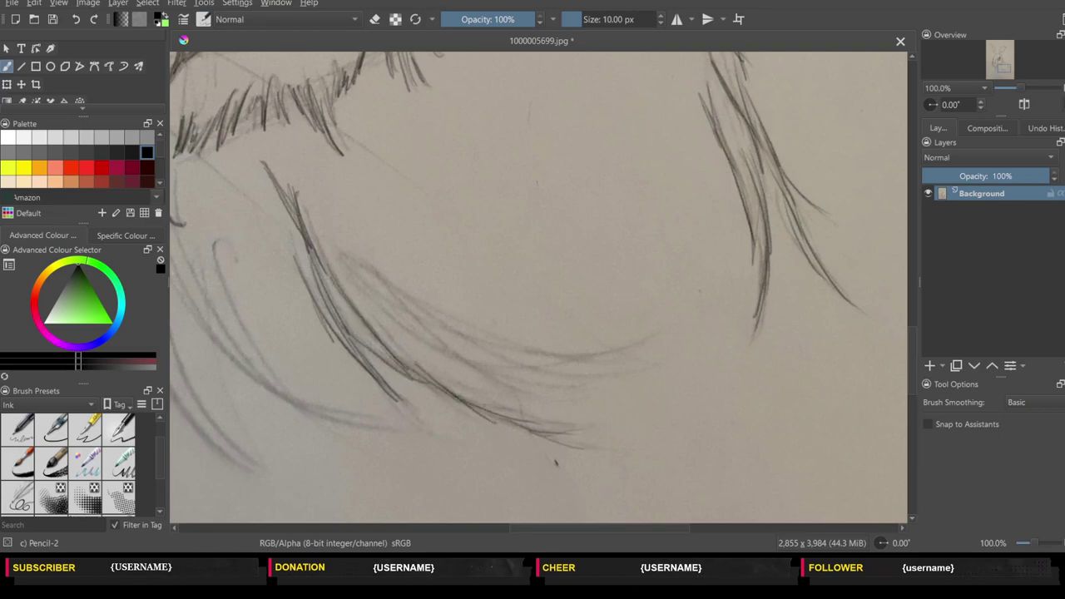
- Ink strokes along the inner fur curve, extending them rightward
mouse_move(350, 273)
left_mouse_down()
mouse_move(395, 316)
mouse_move(439, 331)
mouse_move(480, 373)
mouse_move(531, 372)
left_mouse_up()
left_click_drag(416, 330, 506, 371)
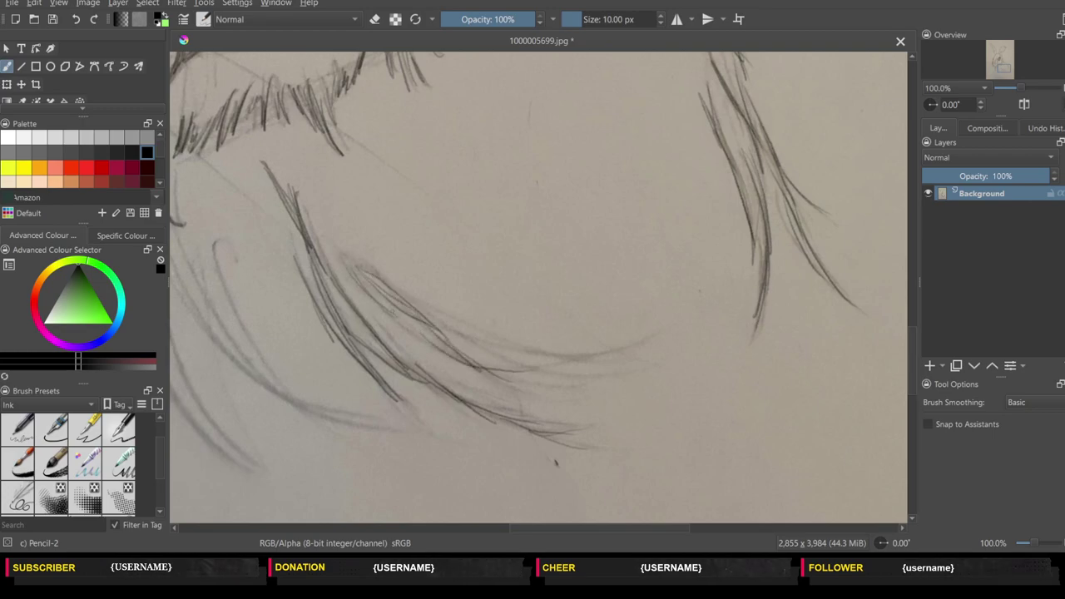
left_click_drag(394, 312, 497, 361)
left_click_drag(491, 339, 529, 359)
mouse_move(443, 318)
left_mouse_down()
mouse_move(548, 368)
mouse_move(635, 371)
left_mouse_up()
left_click_drag(503, 373, 651, 347)
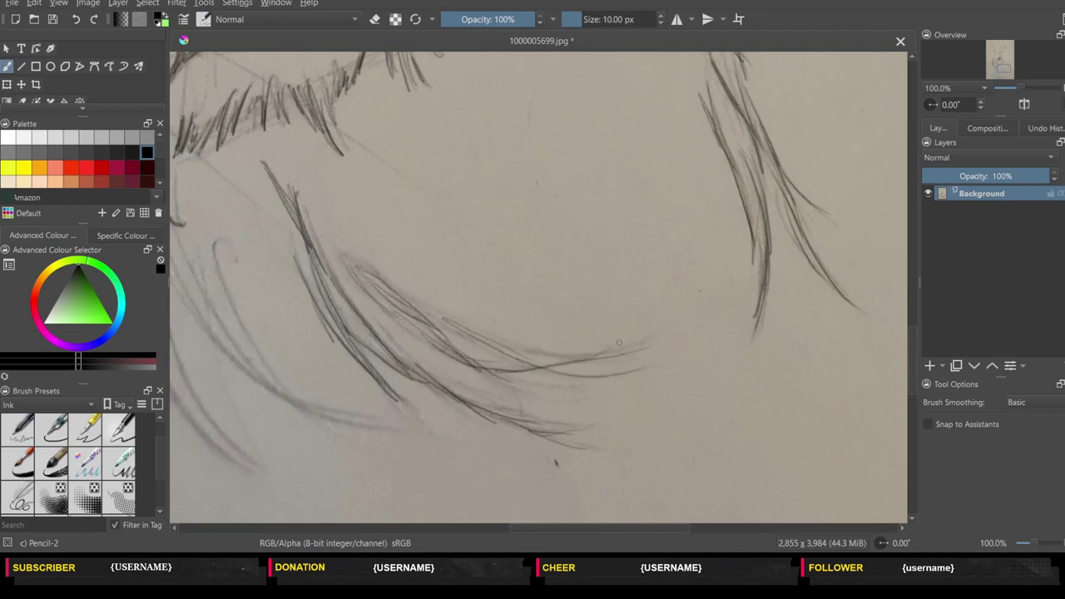
left_click_drag(431, 311, 610, 351)
left_click_drag(503, 375, 583, 396)
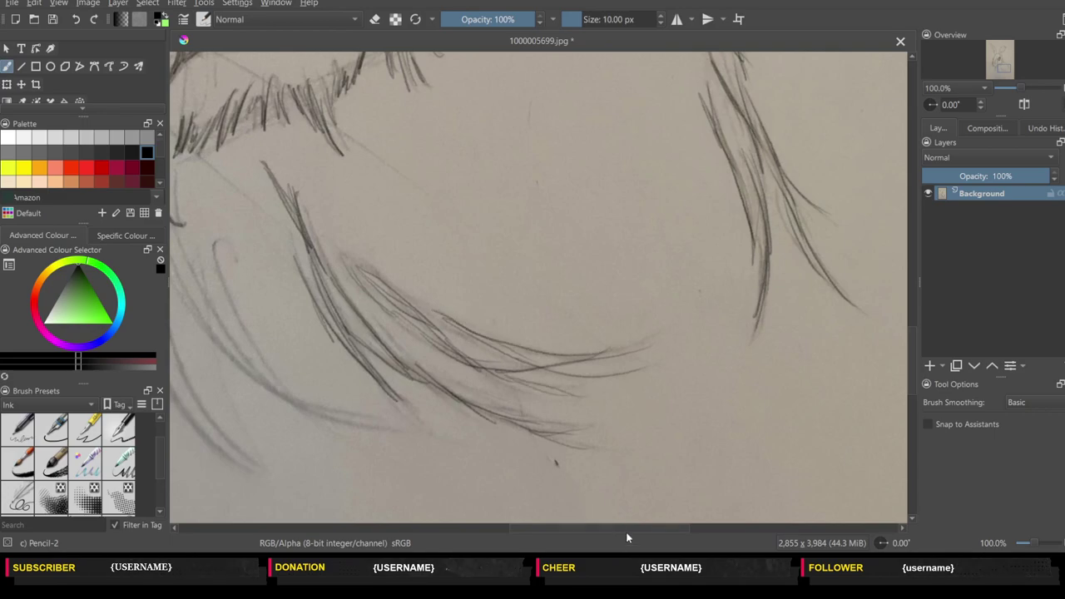
- Add two curving fur strokes on the left and a short stroke under the chin
left_click_drag(626, 527, 606, 532)
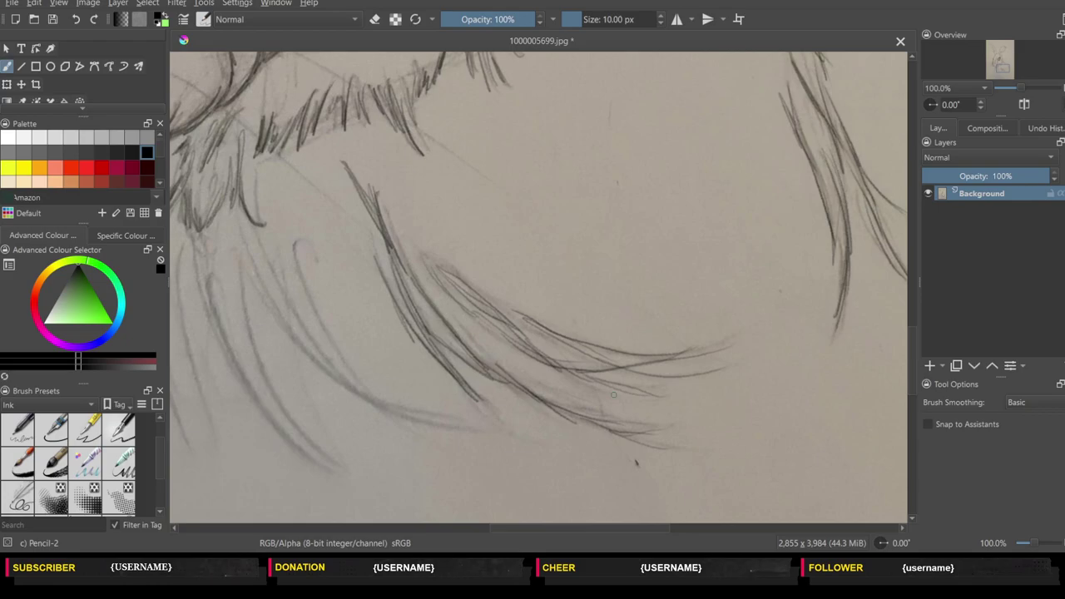
mouse_move(292, 237)
left_mouse_down()
mouse_move(360, 380)
mouse_move(537, 436)
left_mouse_up()
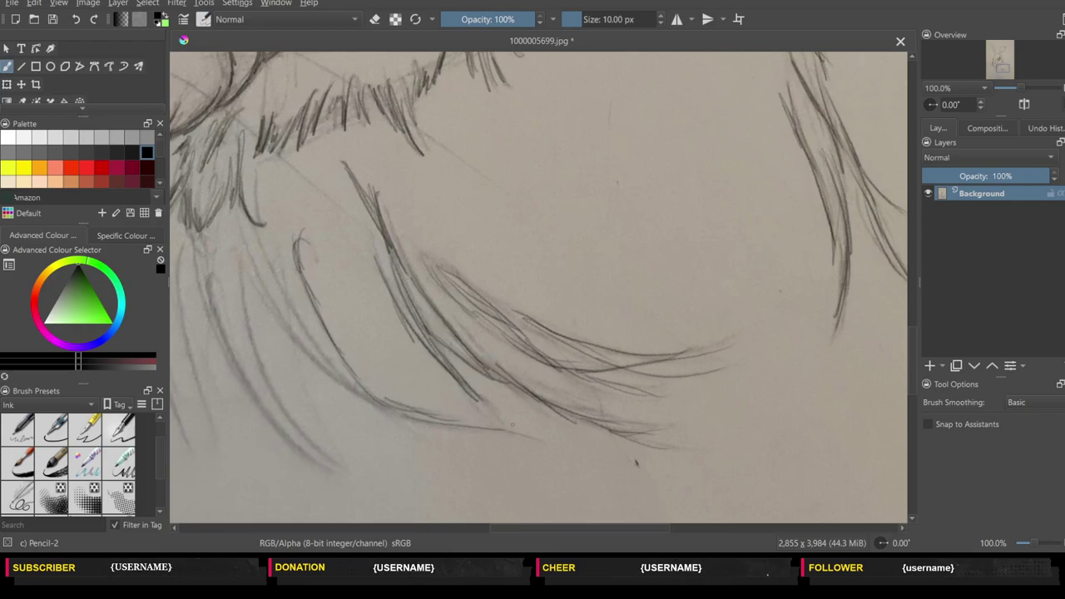
left_click_drag(285, 236, 364, 399)
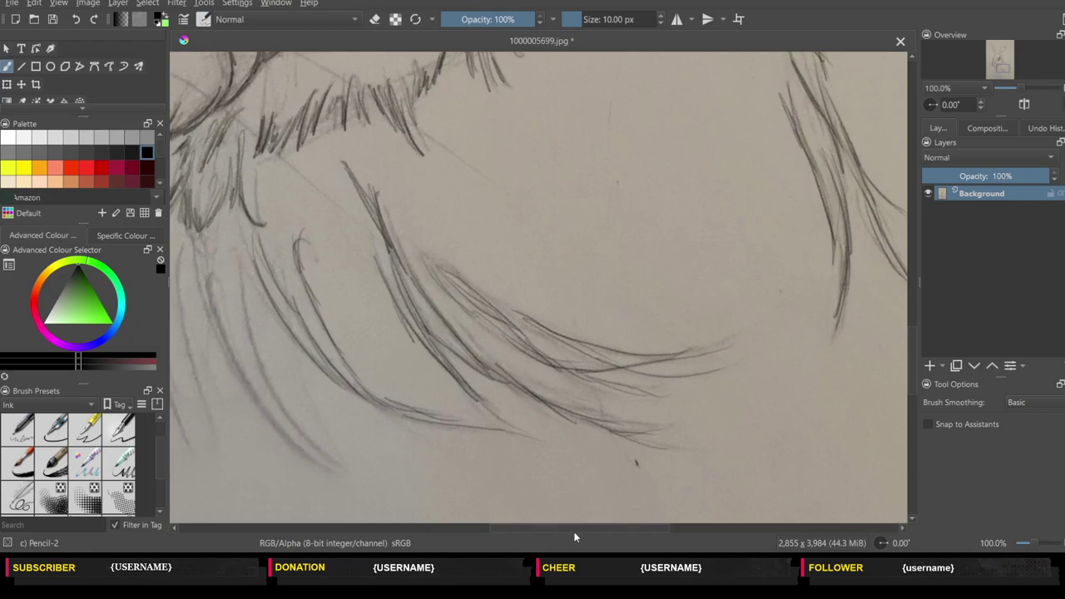
left_click_drag(575, 529, 511, 529)
left_click_drag(455, 268, 462, 316)
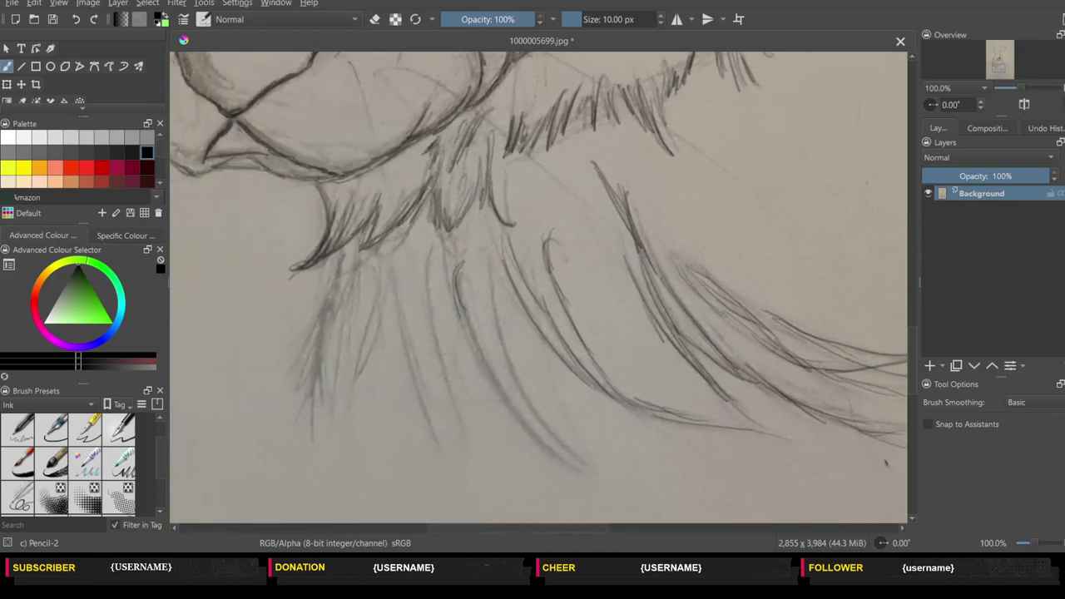
- Darken the long curving chest-fur stroke with more strokes along the curve
mouse_move(454, 266)
left_mouse_down()
mouse_move(480, 363)
mouse_move(520, 420)
left_mouse_up()
left_click_drag(491, 374, 588, 471)
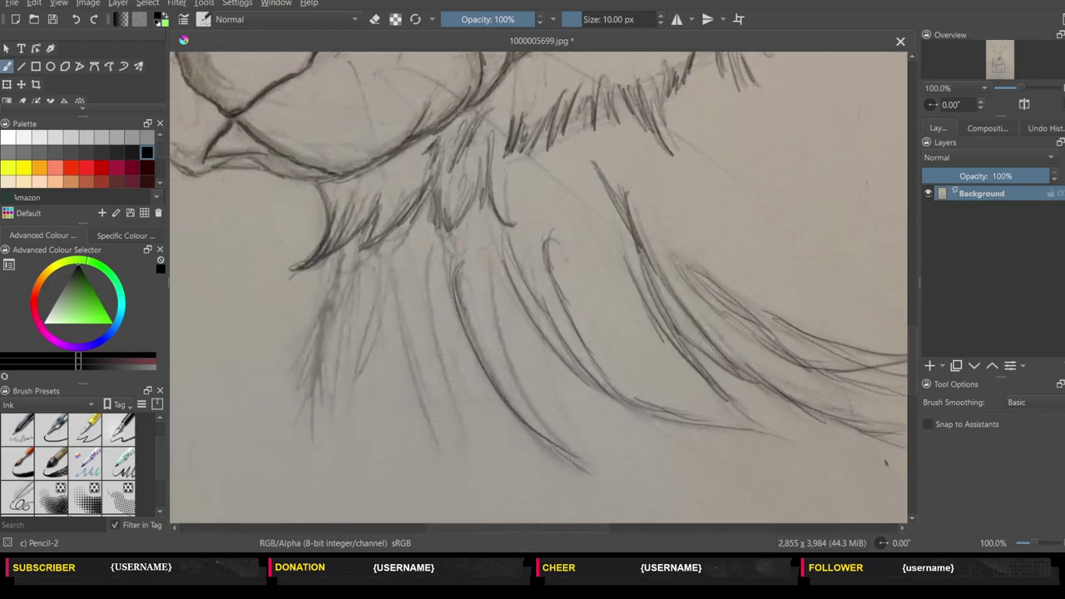
left_click_drag(521, 388, 573, 461)
left_click_drag(494, 259, 548, 432)
left_click_drag(496, 286, 510, 354)
left_click_drag(406, 306, 433, 436)
- Add fur strokes beneath the chin, with fainter ones further left
left_click_drag(434, 339, 458, 427)
left_click_drag(425, 286, 433, 372)
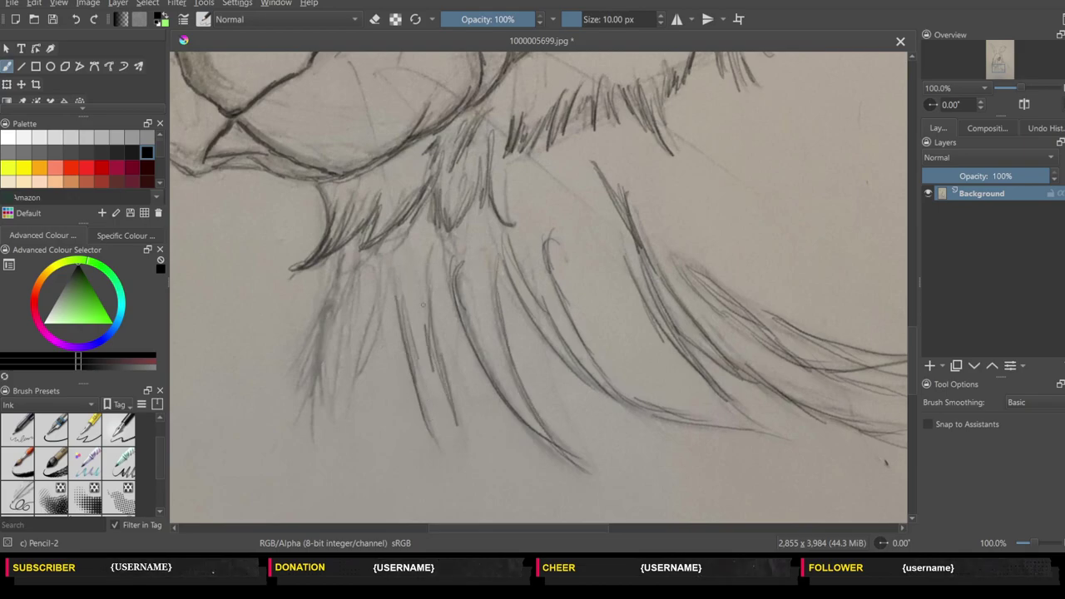
mouse_move(436, 246)
left_mouse_down()
mouse_move(417, 322)
mouse_move(358, 369)
left_mouse_up()
mouse_move(374, 283)
left_mouse_down()
mouse_move(351, 381)
mouse_move(373, 310)
mouse_move(343, 310)
left_mouse_up()
mouse_move(364, 260)
left_mouse_down()
mouse_move(315, 307)
mouse_move(298, 372)
mouse_move(306, 383)
left_mouse_up()
- Ink short fur strokes on the left side of the chest
left_click_drag(329, 321, 324, 413)
left_click_drag(326, 339, 310, 424)
left_click_drag(315, 366, 310, 433)
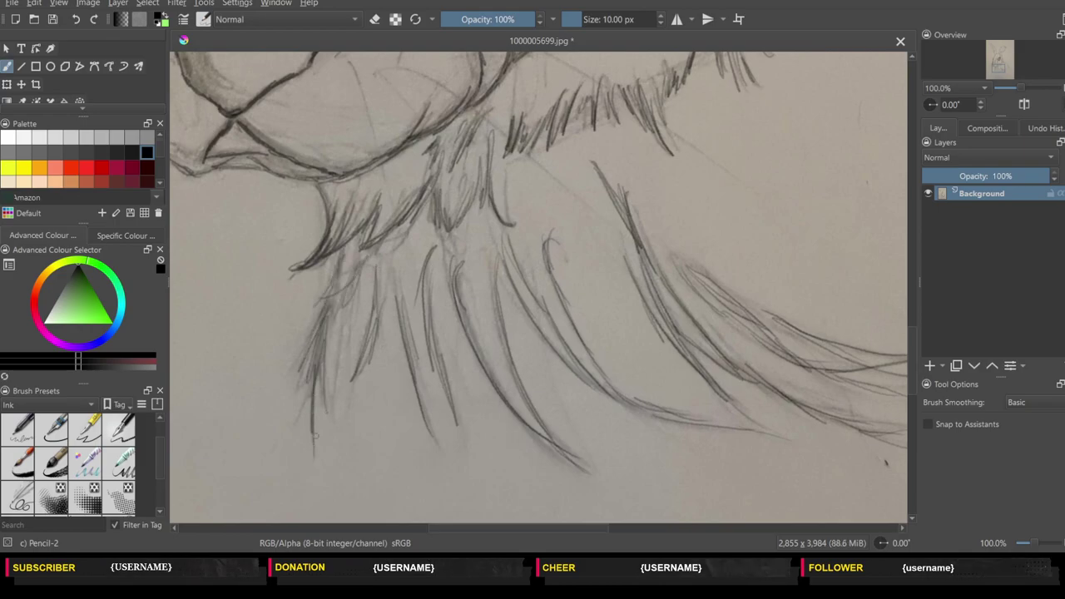
key("minus")
key("minus")
key("minus")
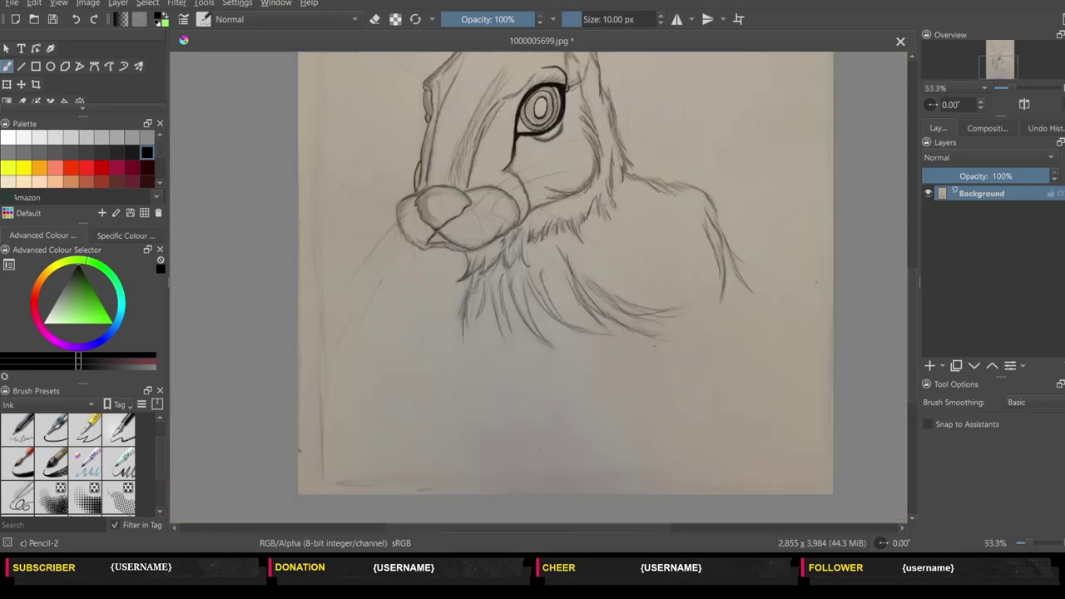
- Zoom out to 33.3% to see the whole hare, then back to 100% on the eye and nose
scroll(912, 385, "up", 2)
scroll(912, 378, "up", 3)
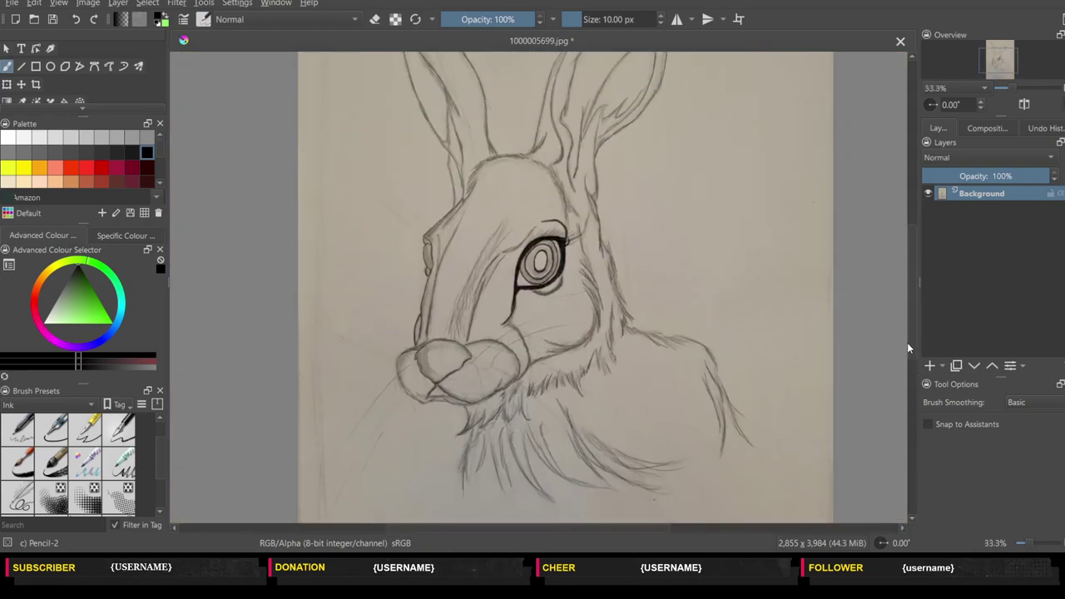
scroll(907, 350, "down", 1)
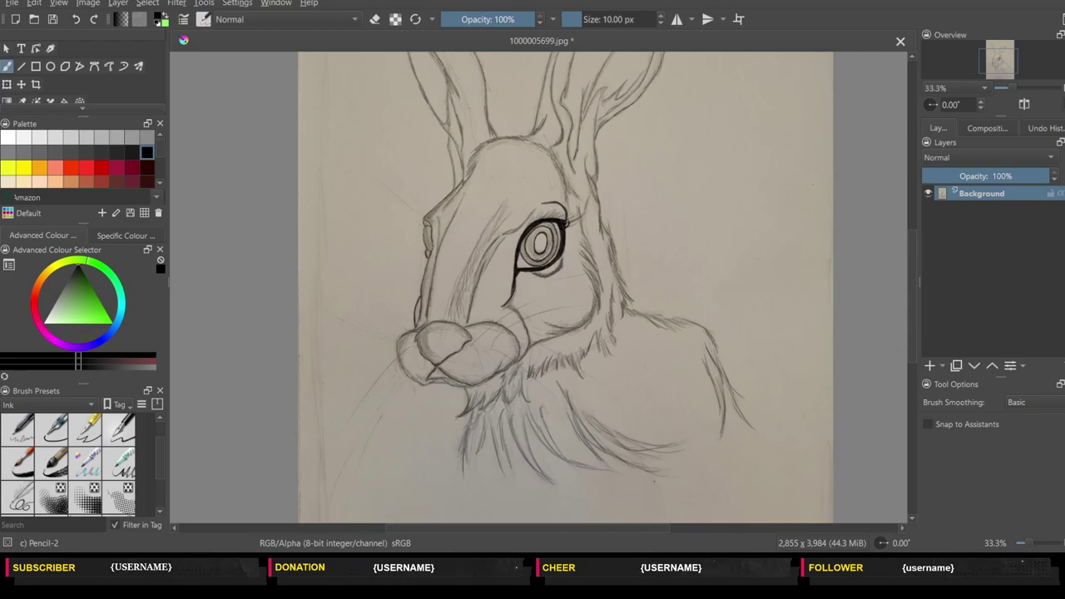
scroll(611, 337, "up", 1)
scroll(611, 337, "up", 2)
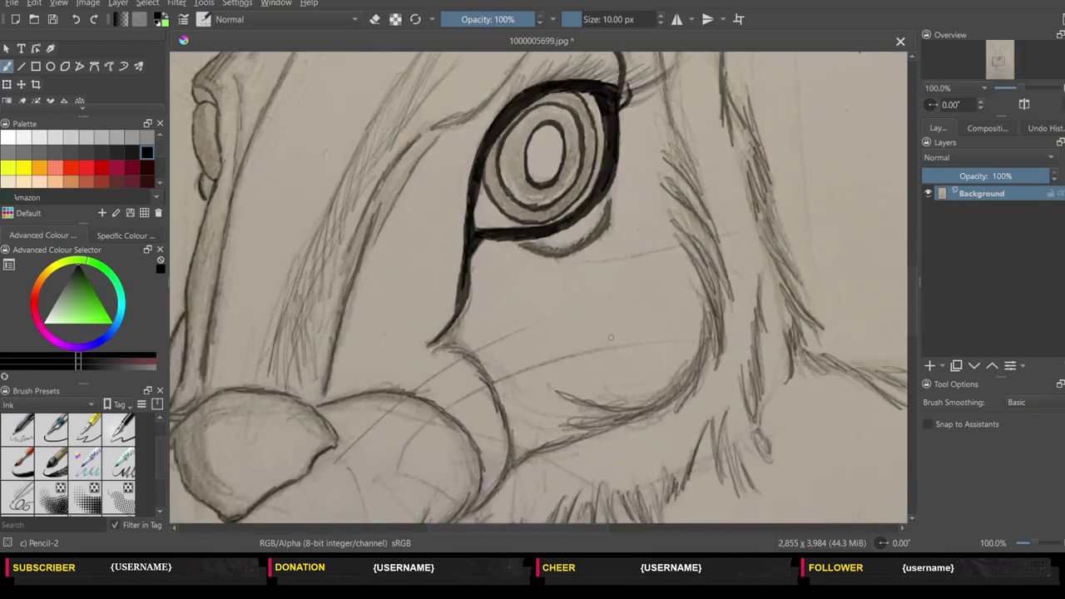
left_click_drag(616, 527, 383, 527)
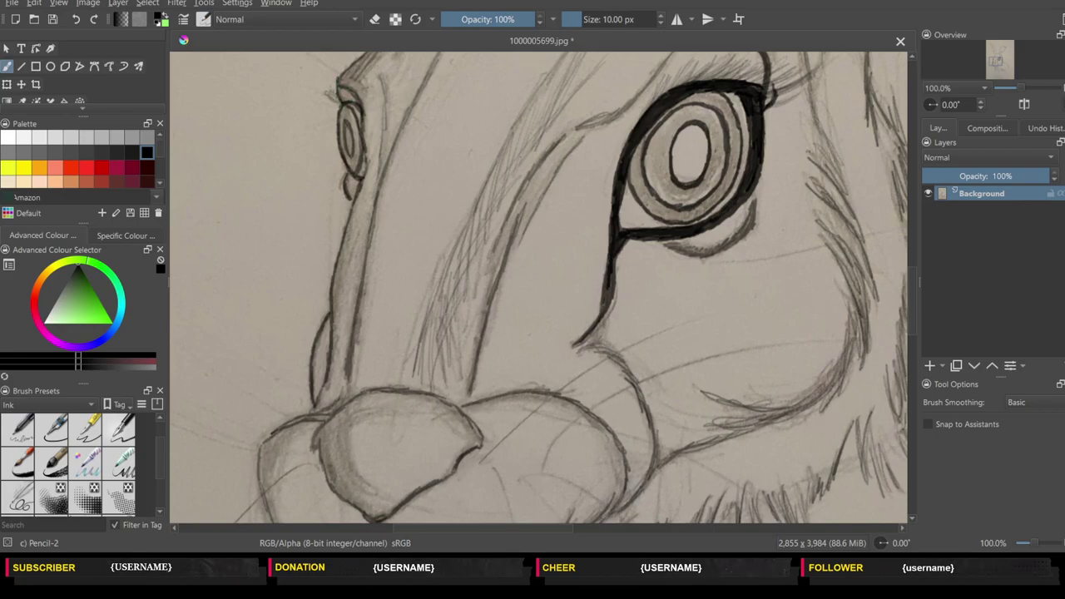
- Add lashes to the far eye and hatch the inside of the nose
left_click_drag(336, 86, 325, 68)
mouse_move(333, 90)
left_mouse_down()
mouse_move(313, 68)
mouse_move(303, 75)
left_mouse_up()
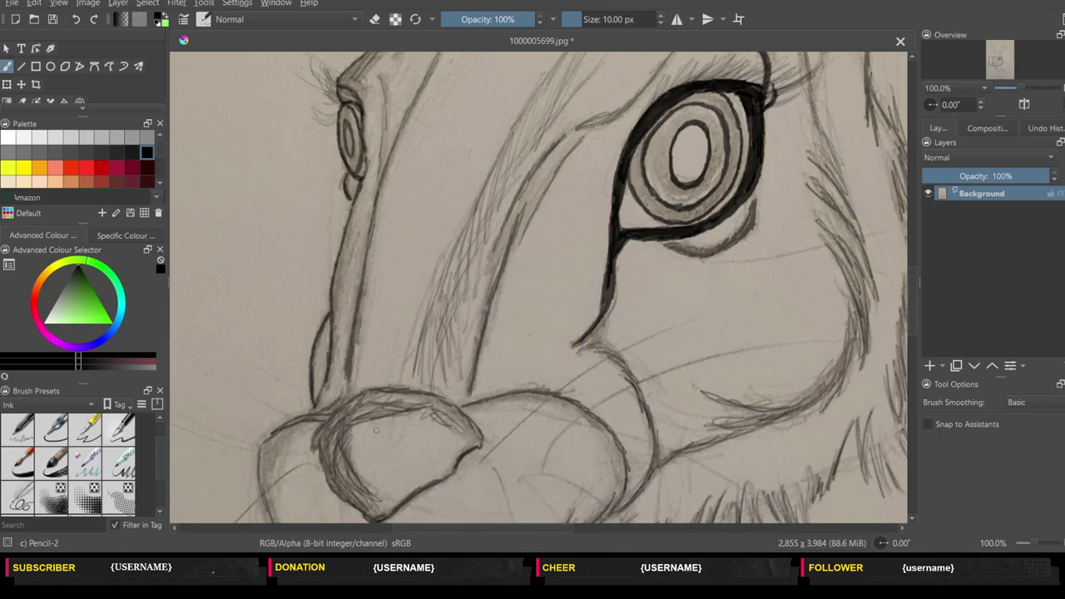
mouse_move(355, 440)
left_mouse_down()
mouse_move(379, 508)
mouse_move(401, 511)
left_mouse_up()
left_click_drag(416, 459, 433, 499)
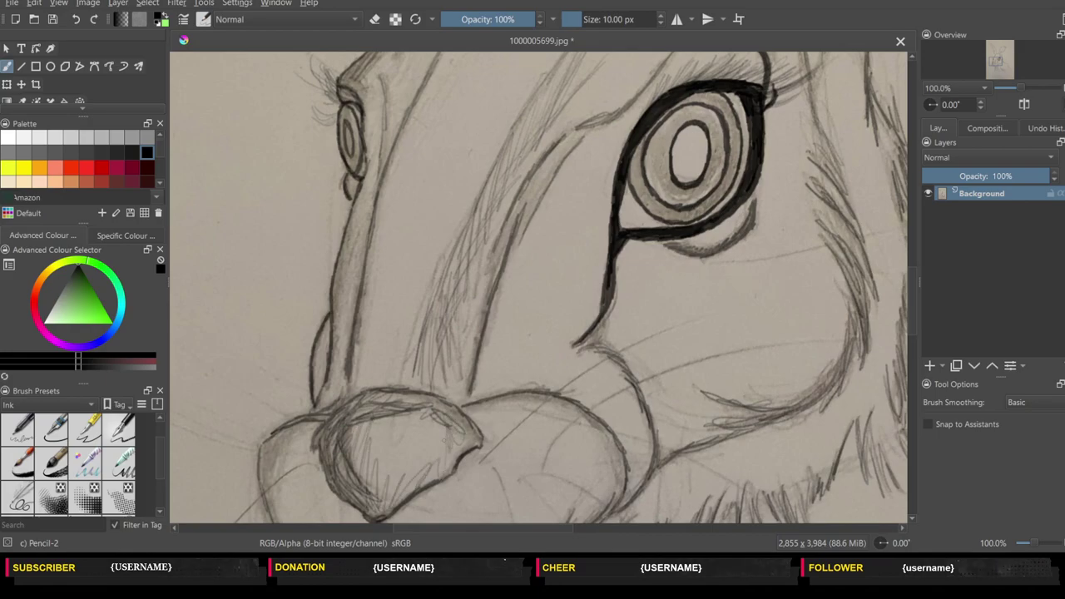
mouse_move(443, 406)
left_mouse_down()
mouse_move(409, 455)
mouse_move(368, 474)
left_mouse_up()
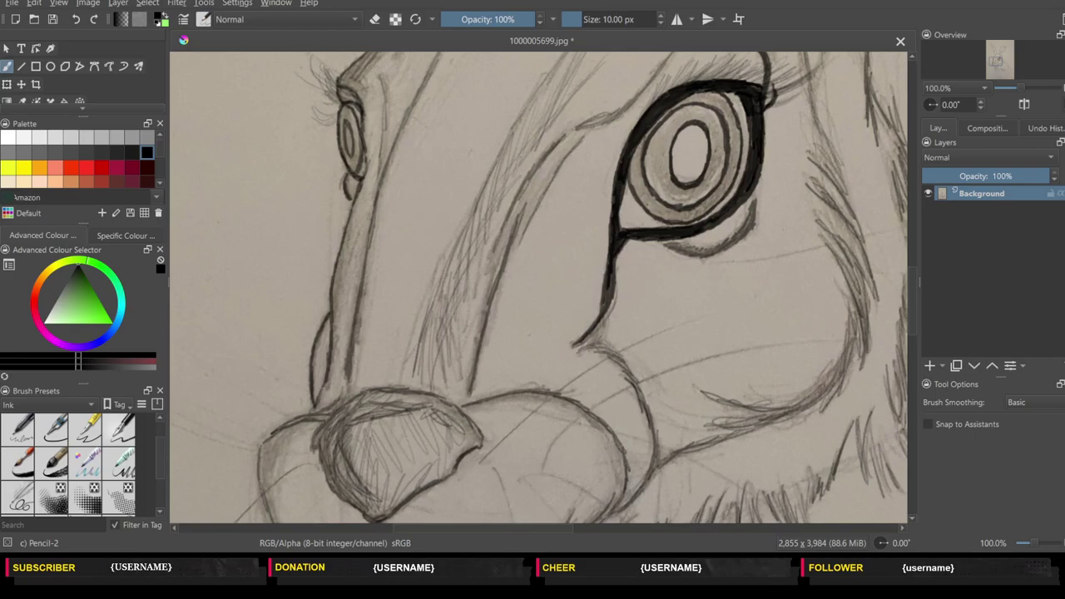
- Darken the left outline of the nose
left_click_drag(265, 458, 262, 479)
left_click_drag(288, 428, 271, 446)
left_click_drag(278, 438, 267, 479)
left_click_drag(299, 419, 271, 440)
left_click_drag(276, 436, 266, 491)
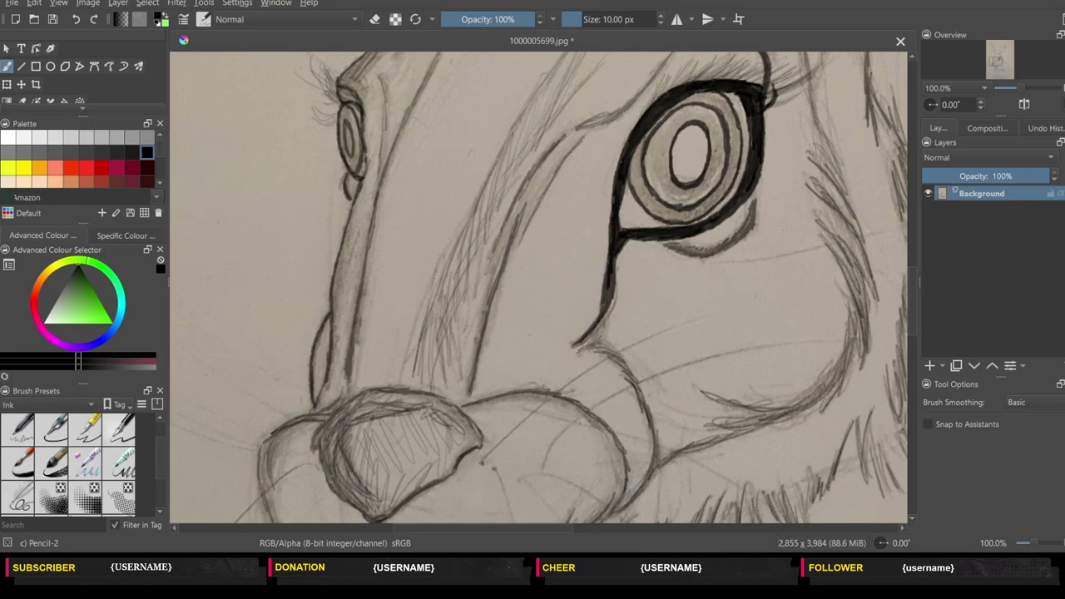
- Dot two whisker spots on the muzzle and draw faint lines across the cheek
left_click(521, 481)
left_click(546, 468)
mouse_move(437, 528)
left_mouse_down()
mouse_move(449, 538)
mouse_move(478, 331)
left_mouse_up()
left_click_drag(489, 256, 729, 225)
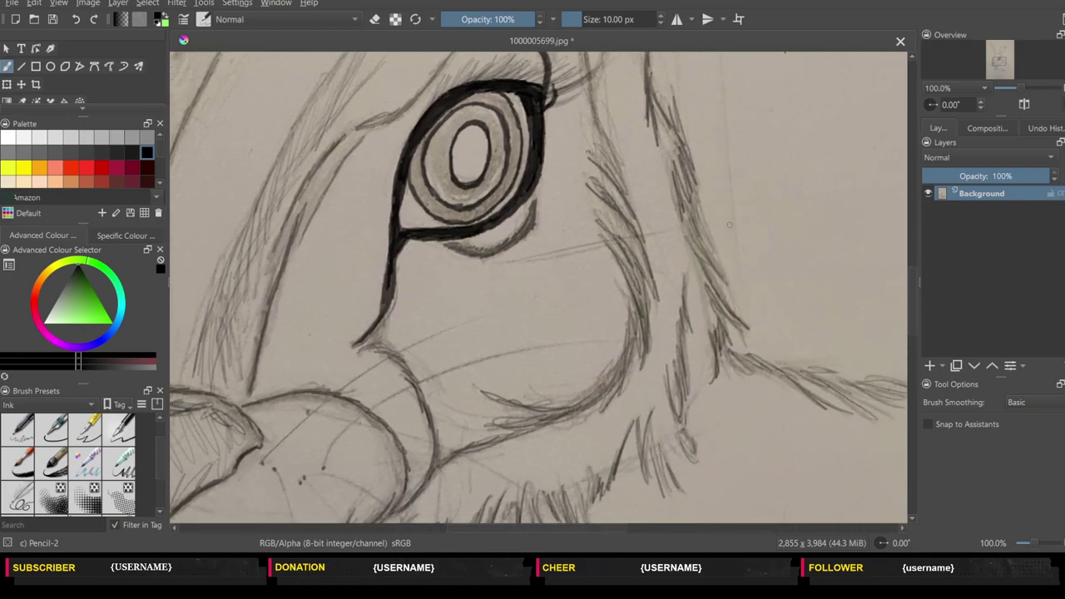
left_click_drag(574, 286, 698, 290)
- Add a stroke rising from the muzzle
scroll(914, 320, "down", 2)
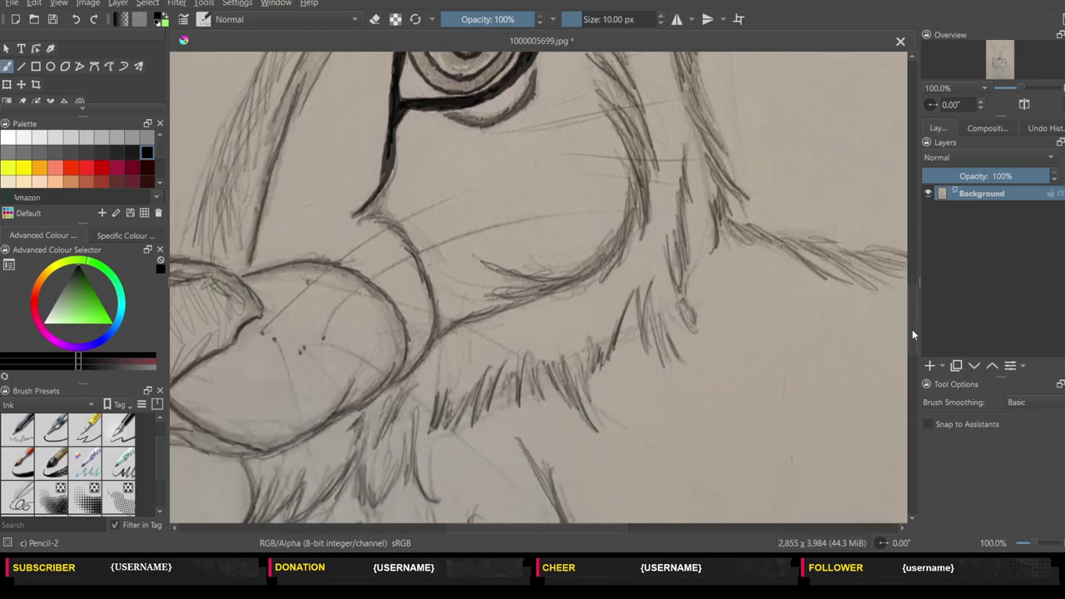
scroll(774, 337, "down", 4)
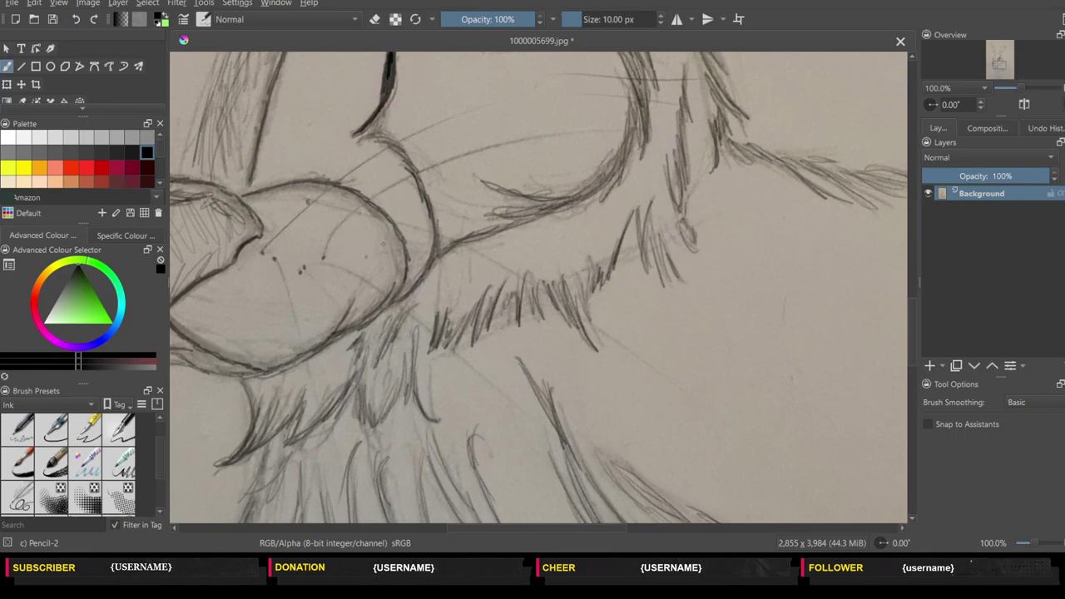
scroll(595, 530, "left", 4)
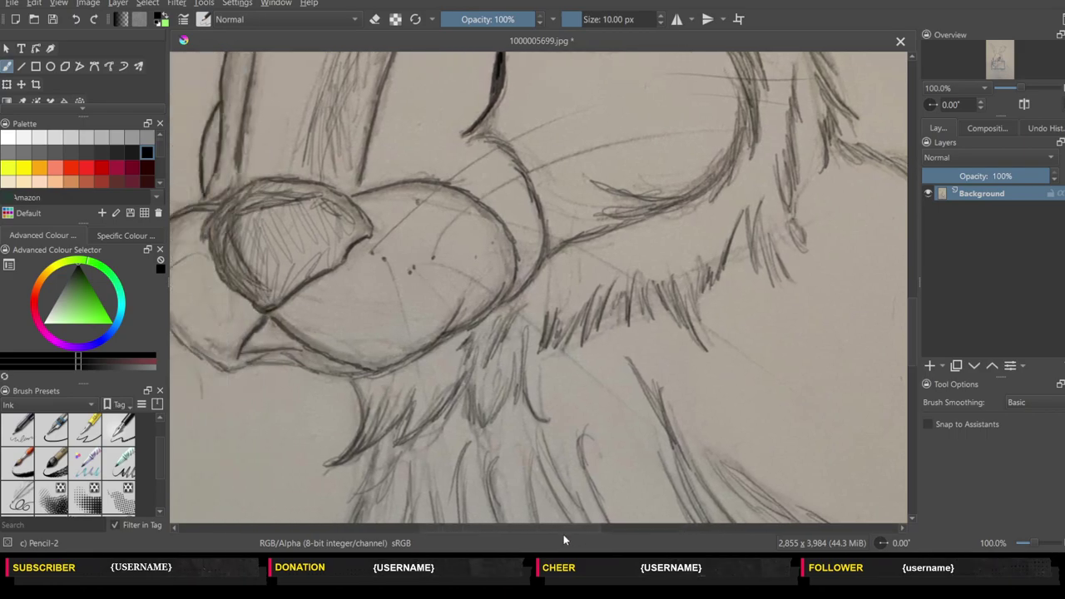
scroll(563, 534, "left", 4)
left_click_drag(408, 292, 454, 255)
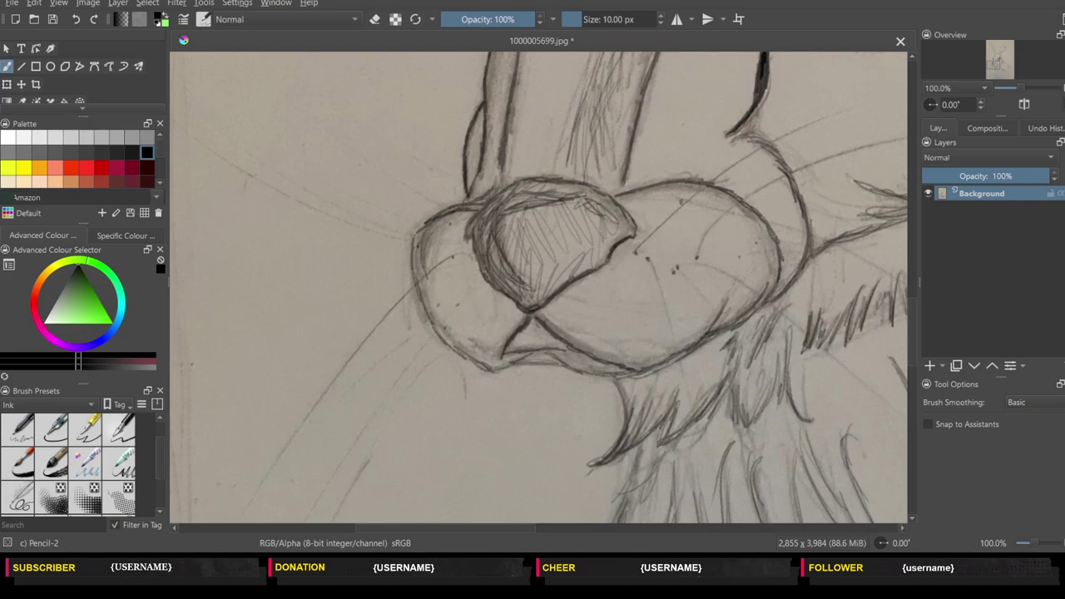
- Zoom out to 50% and draw four black whiskers left of the nose
key("minus")
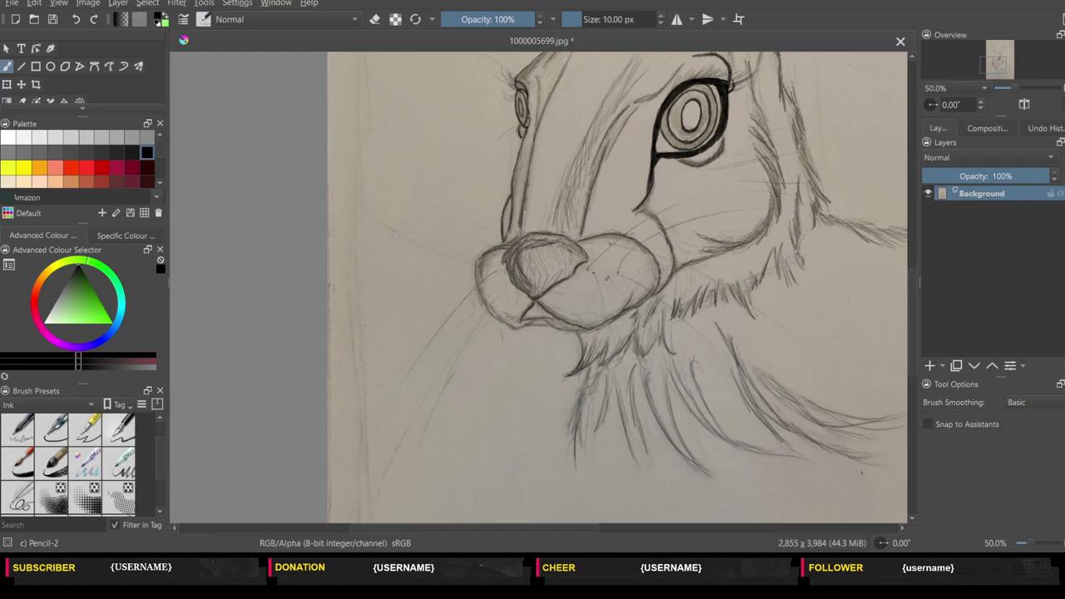
left_click_drag(483, 304, 446, 348)
left_click_drag(487, 280, 446, 329)
left_click_drag(473, 268, 419, 263)
left_click_drag(491, 252, 446, 210)
- Draw four whiskers fanning out right of the nose and mouth
left_click_drag(637, 228, 696, 197)
left_click_drag(666, 230, 736, 207)
left_click_drag(639, 246, 719, 241)
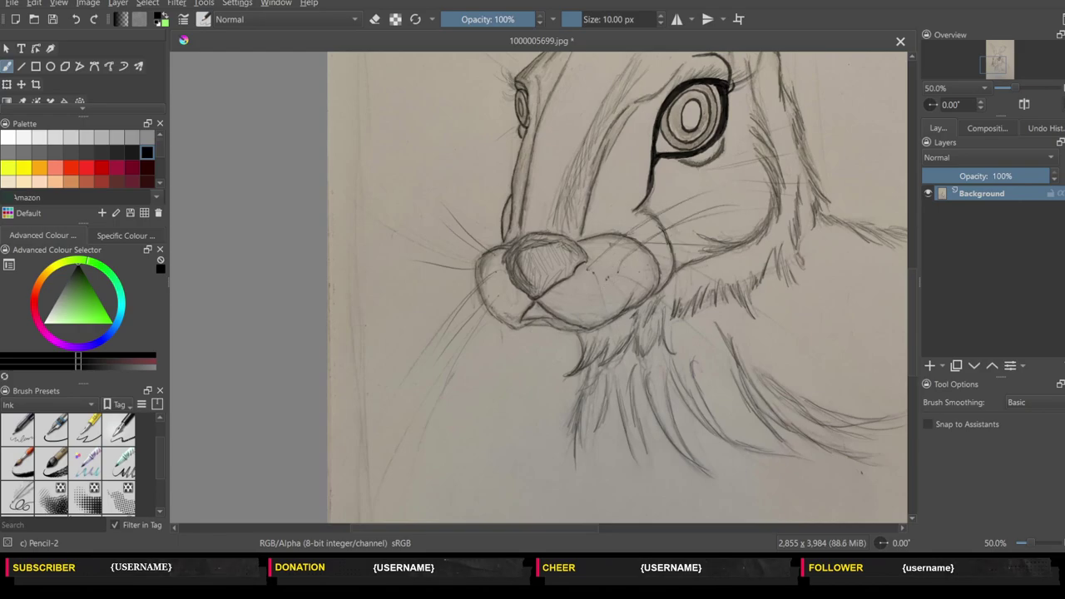
mouse_move(615, 286)
left_mouse_down()
mouse_move(648, 337)
mouse_move(659, 321)
mouse_move(711, 320)
left_mouse_up()
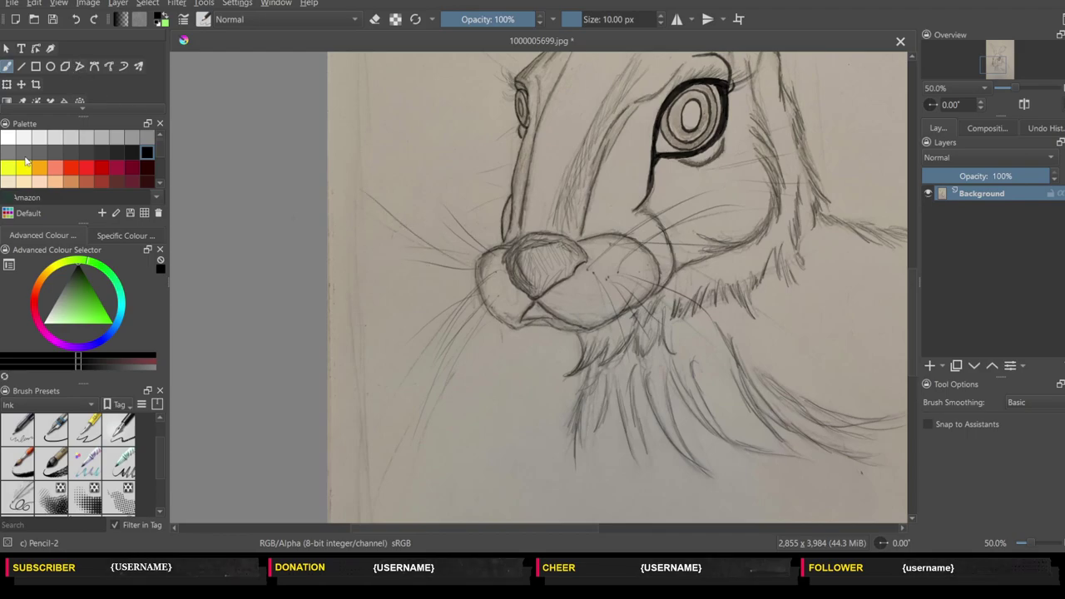
left_click(7, 137)
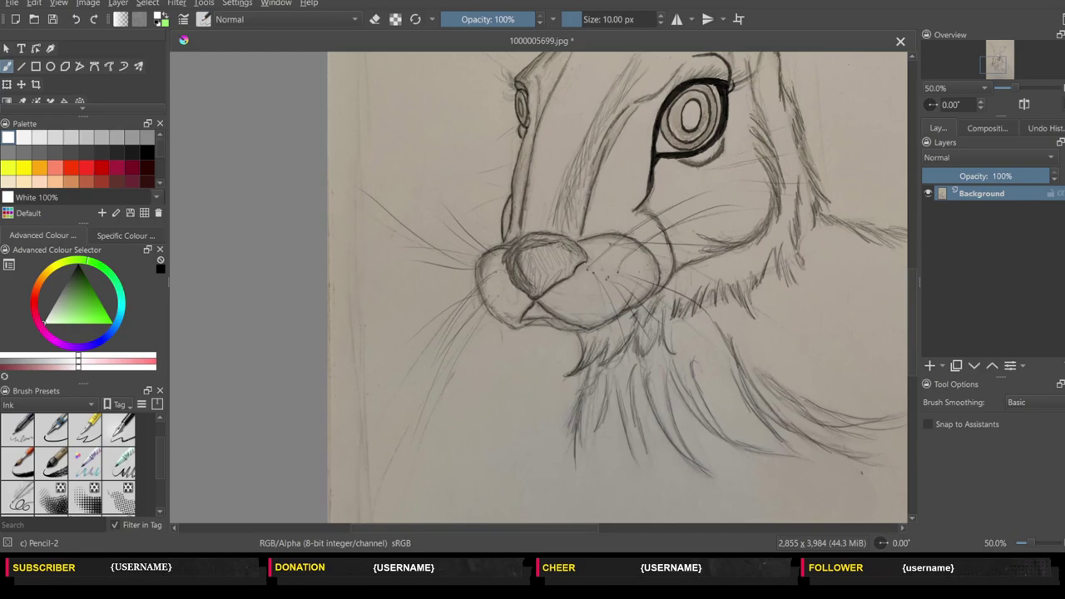
left_click_drag(618, 261, 702, 241)
left_click(76, 19)
- Show the Undo History and revert to earlier Freehand Brush Stroke states
left_click(1046, 129)
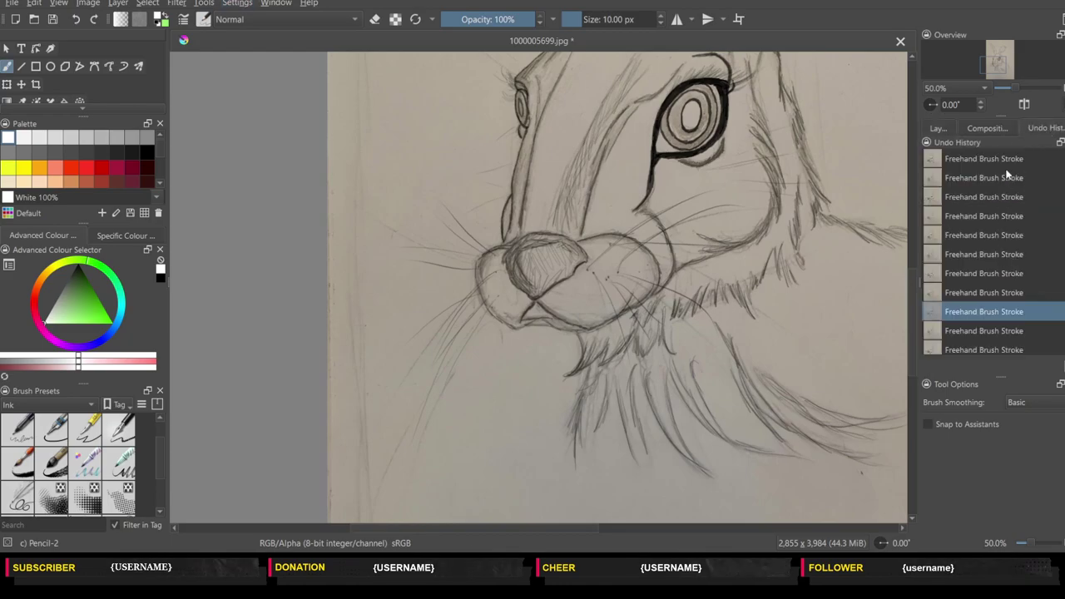
left_click(1007, 158)
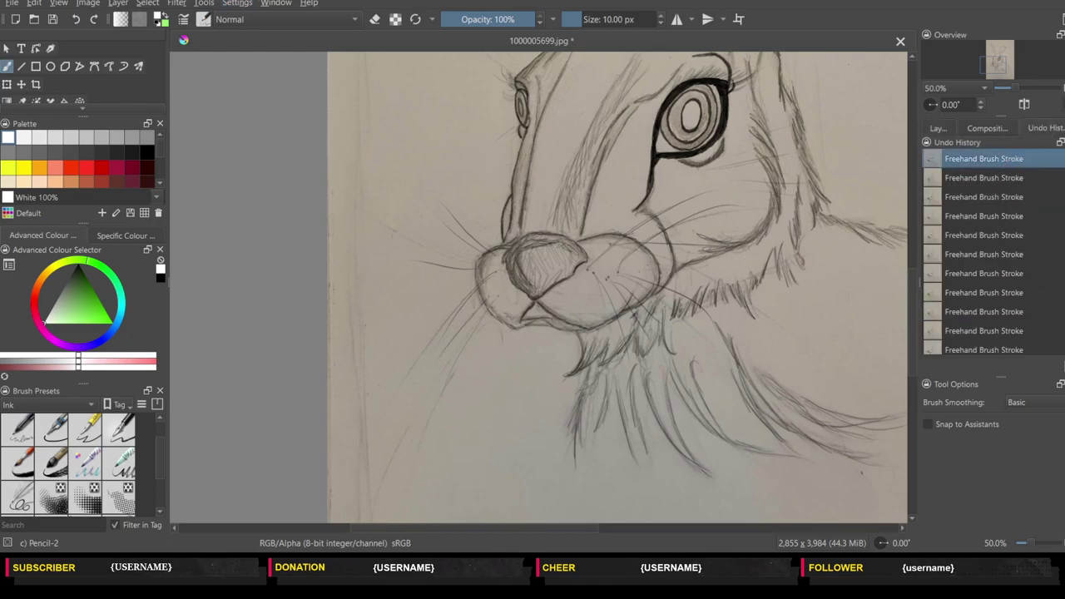
left_click_drag(999, 178, 1017, 256)
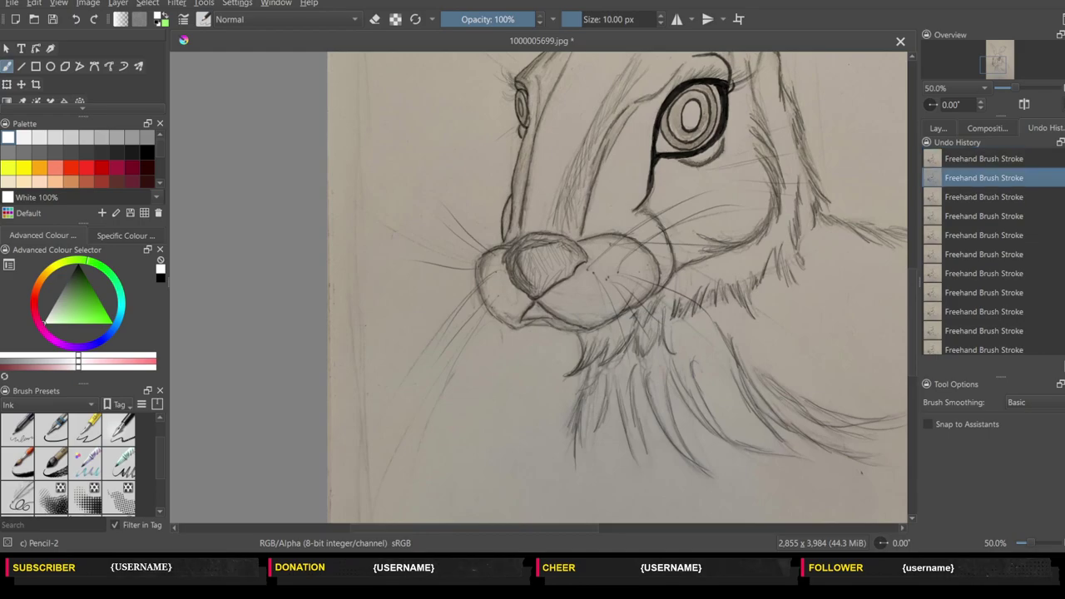
left_click(1013, 253)
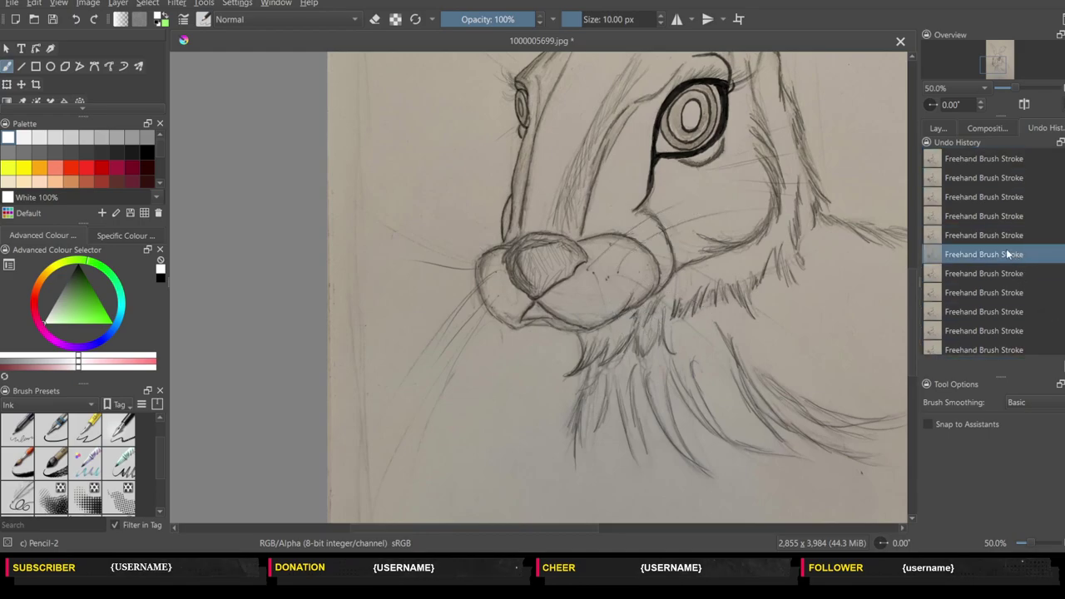
left_click(1007, 162)
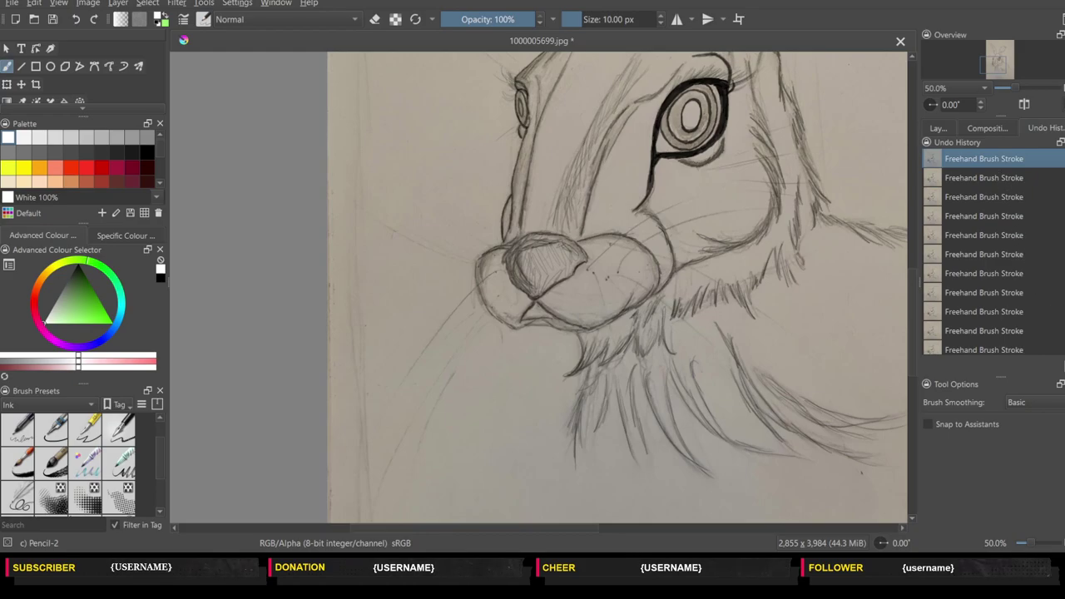
left_click_drag(998, 177, 999, 349)
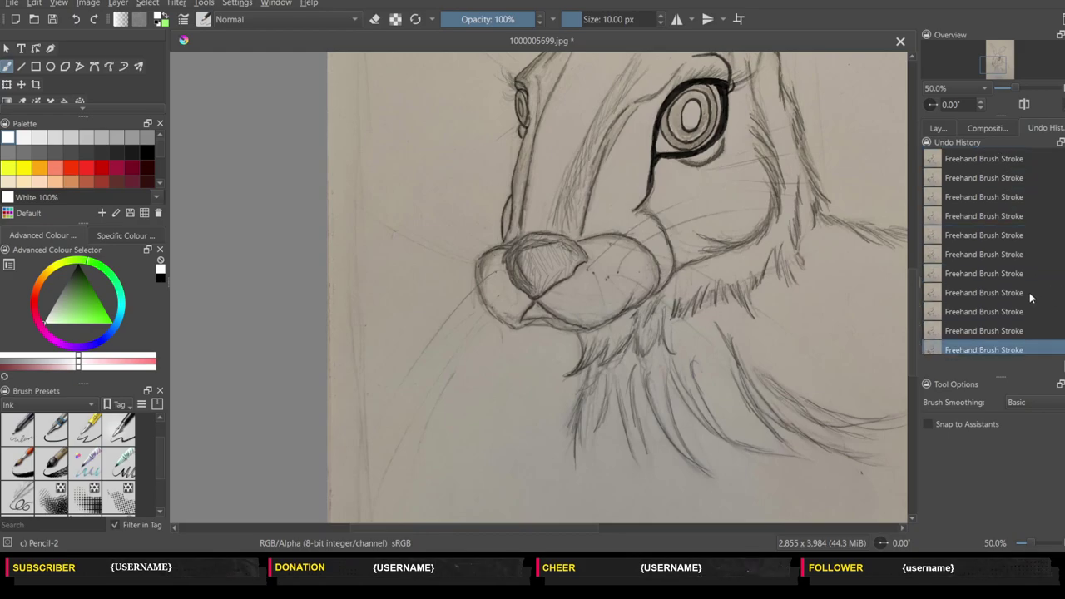
left_click(1006, 218)
left_click(1001, 160)
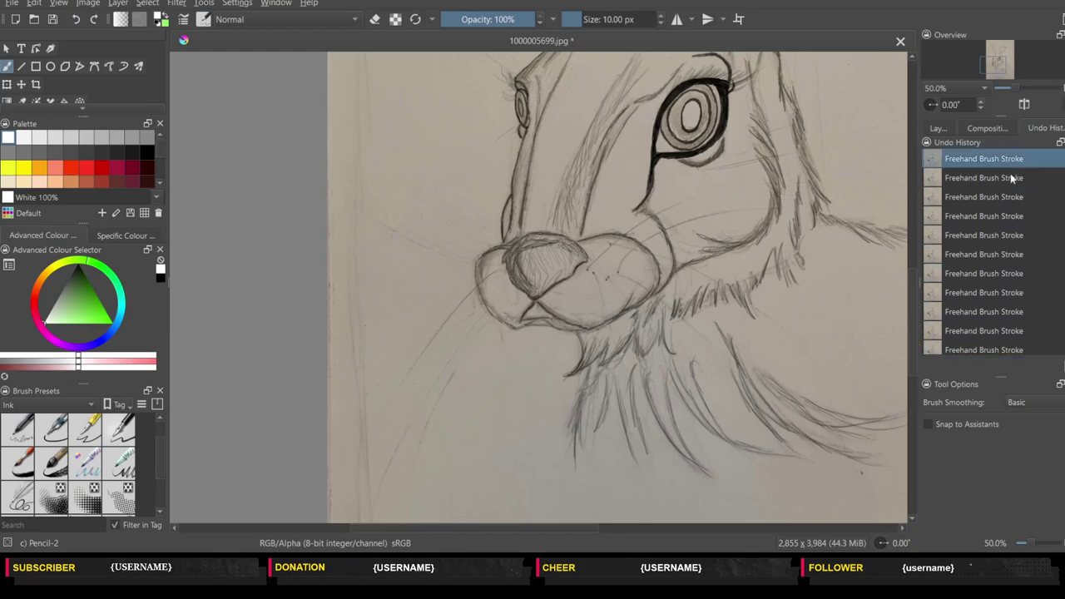
- Jump between the third, ninth and seventh stroke states in the history
left_click_drag(1001, 160, 1003, 331)
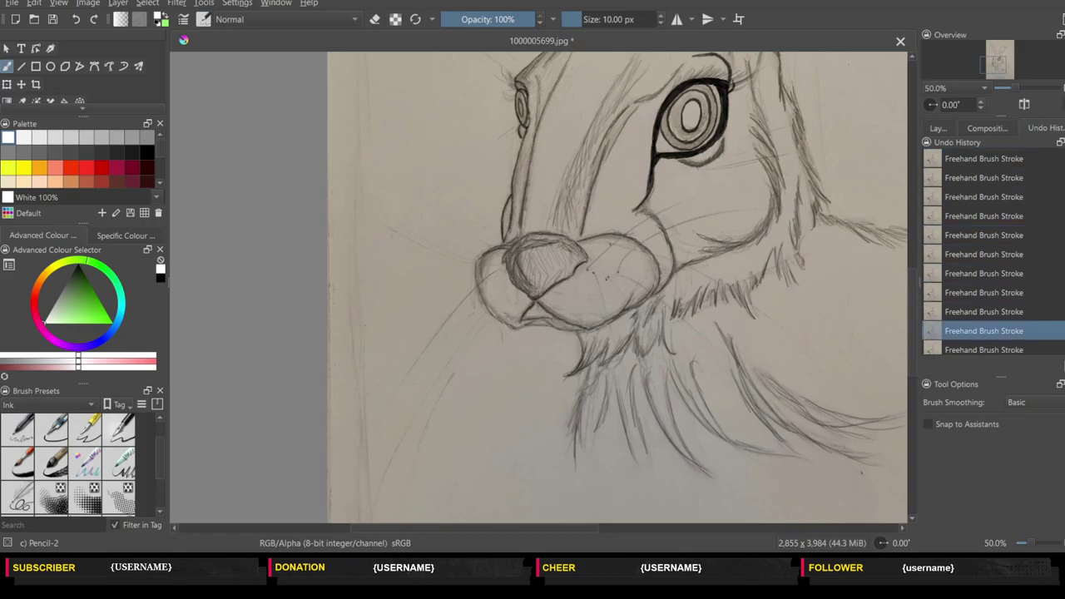
left_click(1018, 196)
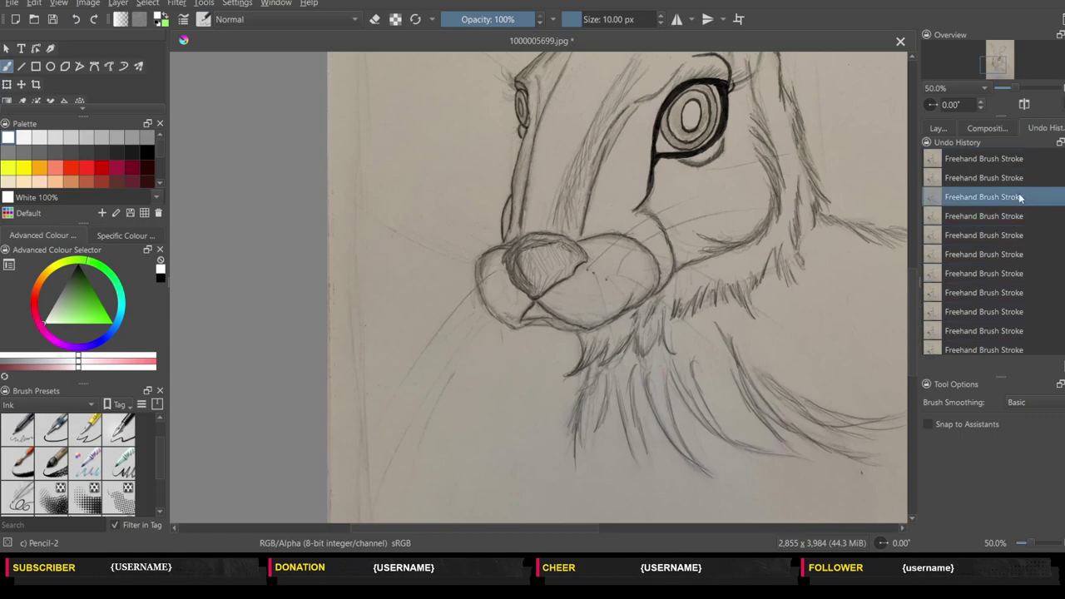
left_click(1003, 253)
left_click(1002, 312)
left_click(999, 331)
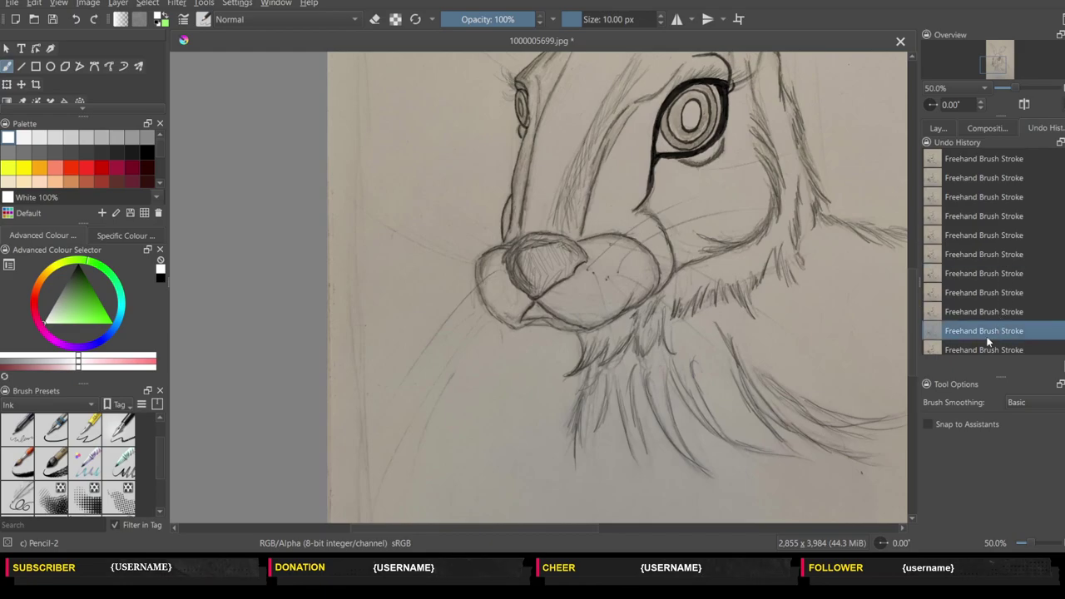
left_click(993, 274)
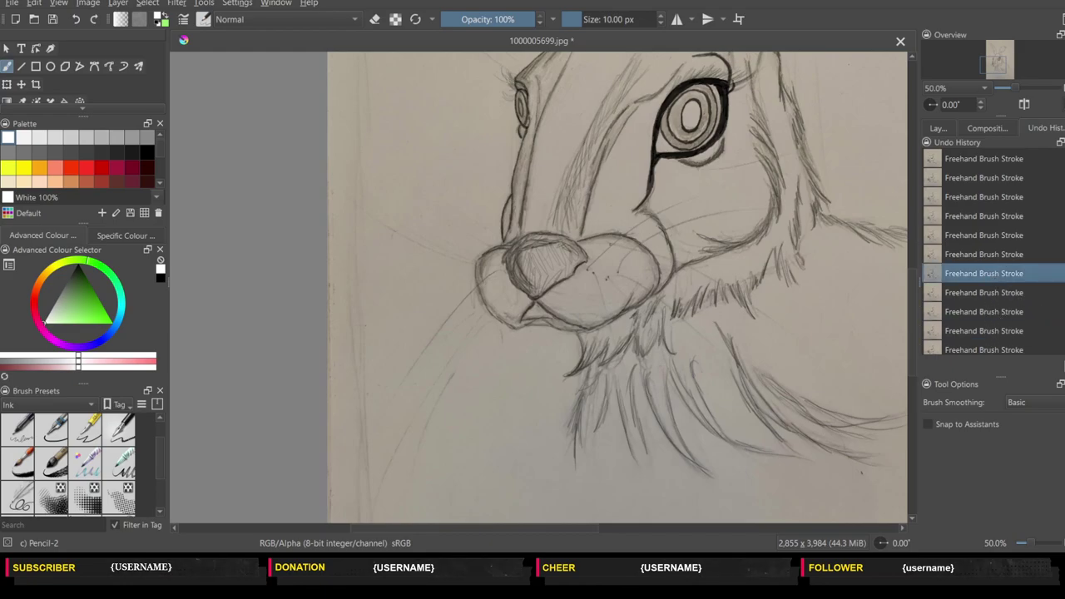
- Undo back to the second stroke, then redo the nose strokes one by one
left_click(1016, 178)
left_click(1012, 199)
left_click(1002, 218)
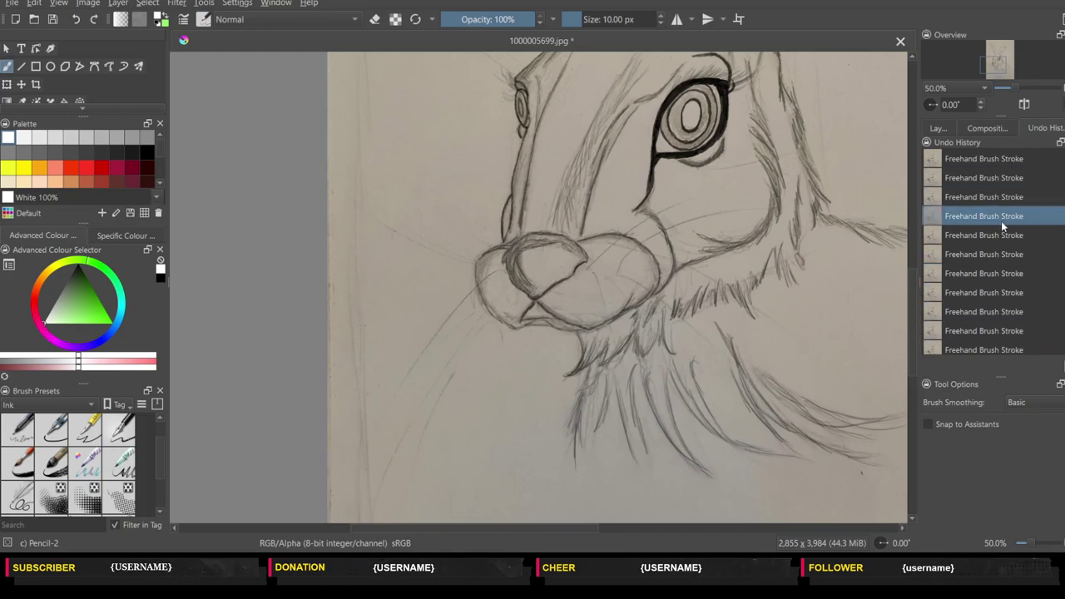
left_click(998, 237)
left_click(994, 254)
left_click(992, 273)
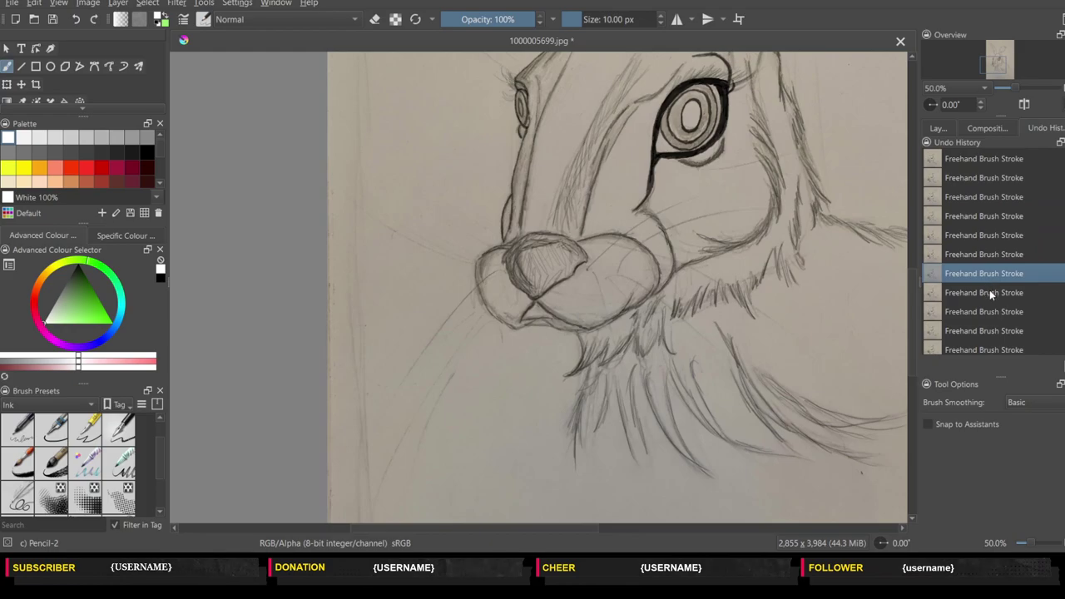
left_click(993, 294)
left_click(993, 310)
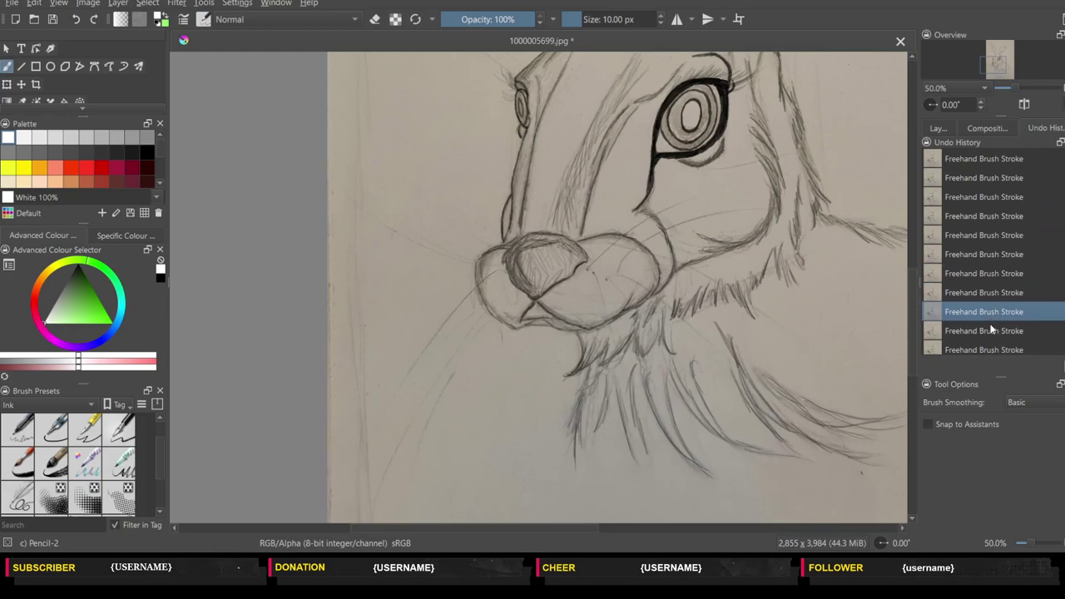
left_click(989, 330)
left_click(989, 350)
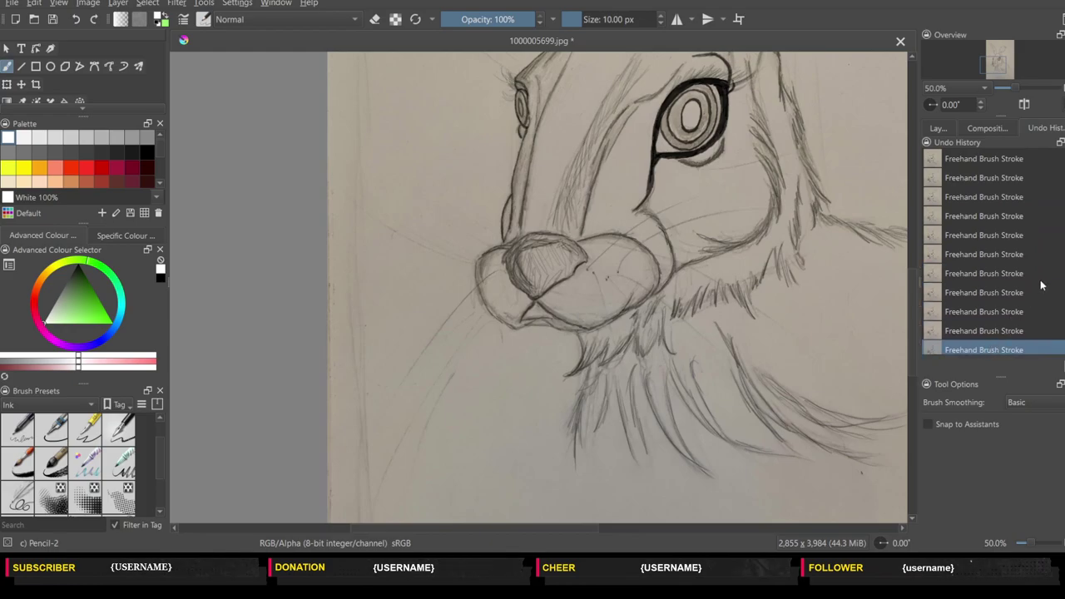
- Return to the seventh stroke, then redo forward to the latest state with the white whisker
left_click(992, 273)
left_click(1019, 216)
left_click(1017, 254)
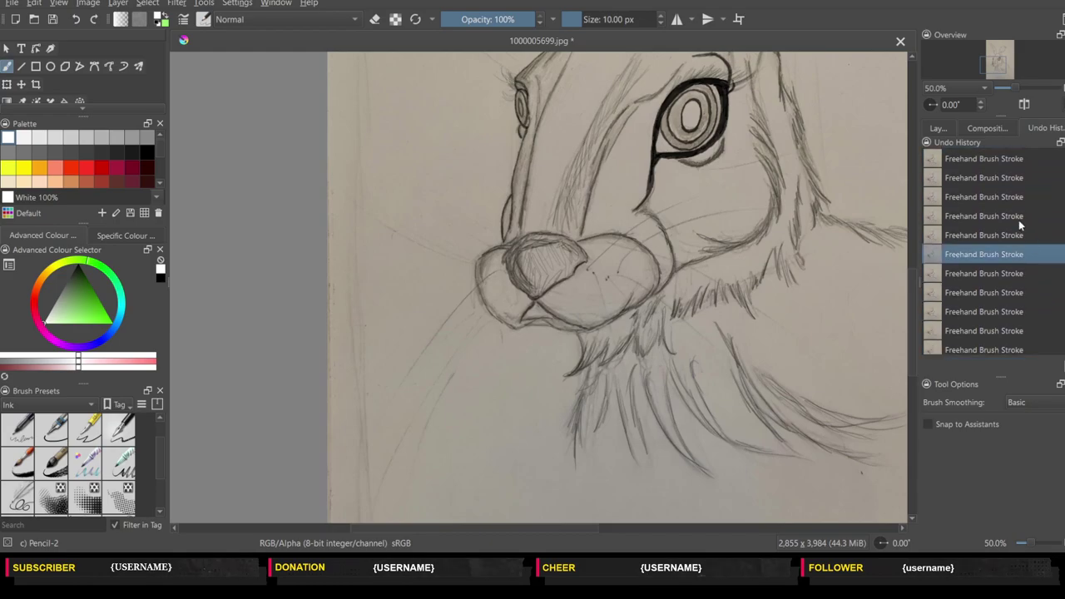
left_click(1015, 273)
left_click(1015, 293)
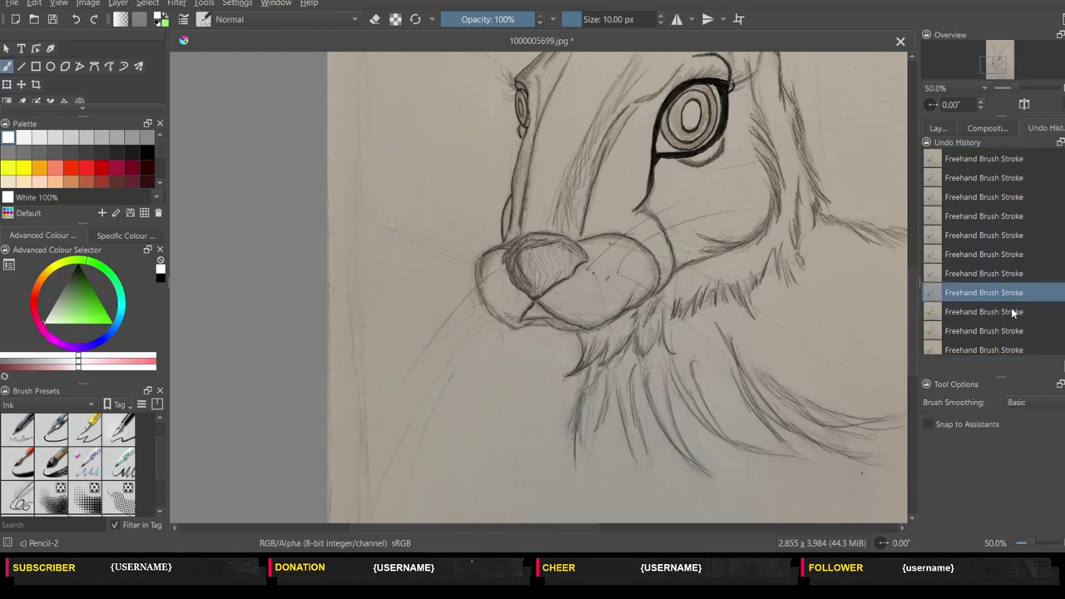
left_click(1011, 309)
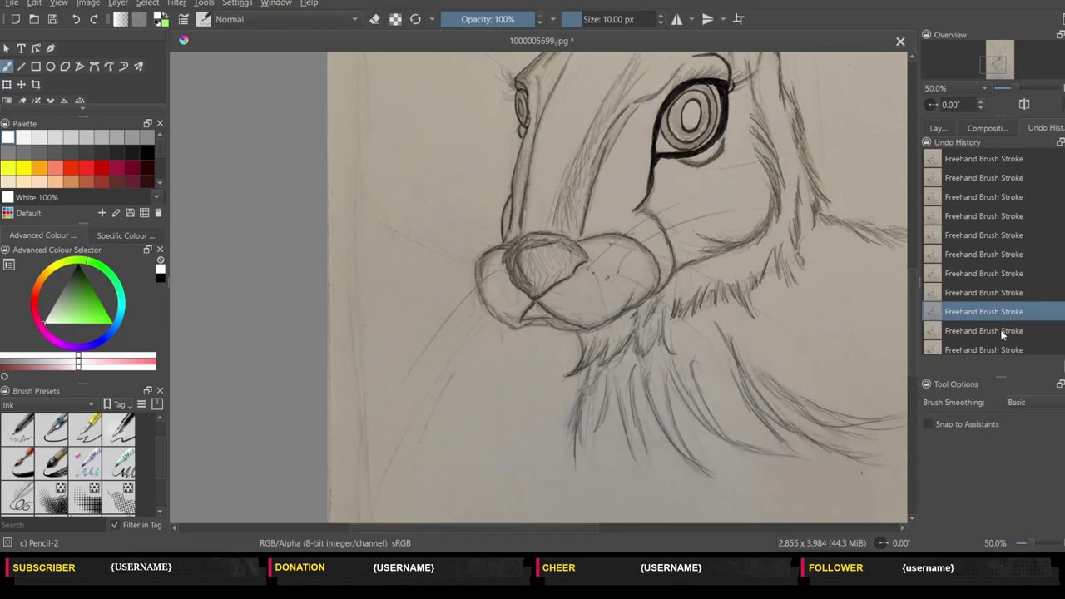
left_click(1001, 333)
left_click(993, 351)
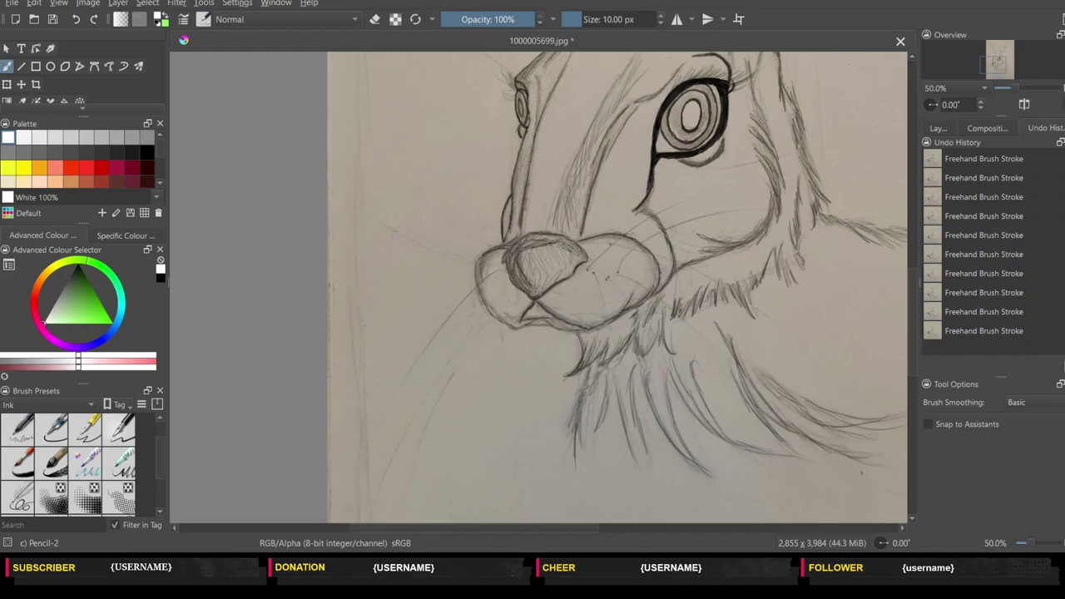
left_click(1003, 332)
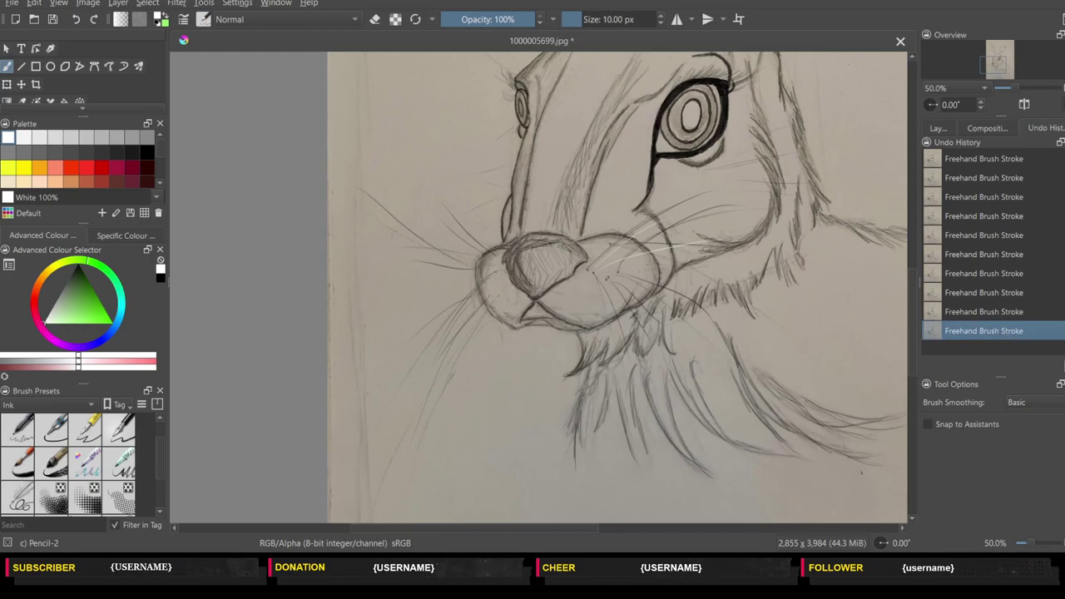
- Paint three thin white whiskers right of the hare's nose and eye with the Ink brush
left_click(939, 128)
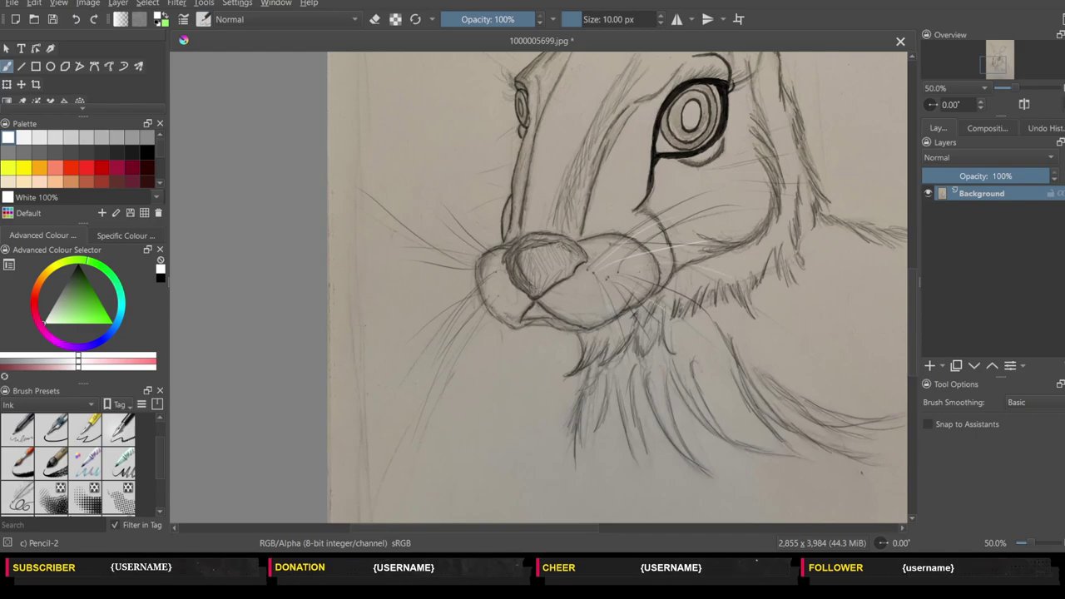
left_click_drag(606, 243, 661, 219)
mouse_move(759, 173)
left_mouse_down()
mouse_move(822, 168)
mouse_move(812, 185)
left_mouse_up()
left_click_drag(779, 88, 819, 73)
- Fan seven white whiskers out left of the muzzle, then zoom out to 25% to see the whole sketch
left_click_drag(499, 208, 454, 204)
left_click_drag(463, 287, 418, 323)
left_click_drag(466, 280, 391, 304)
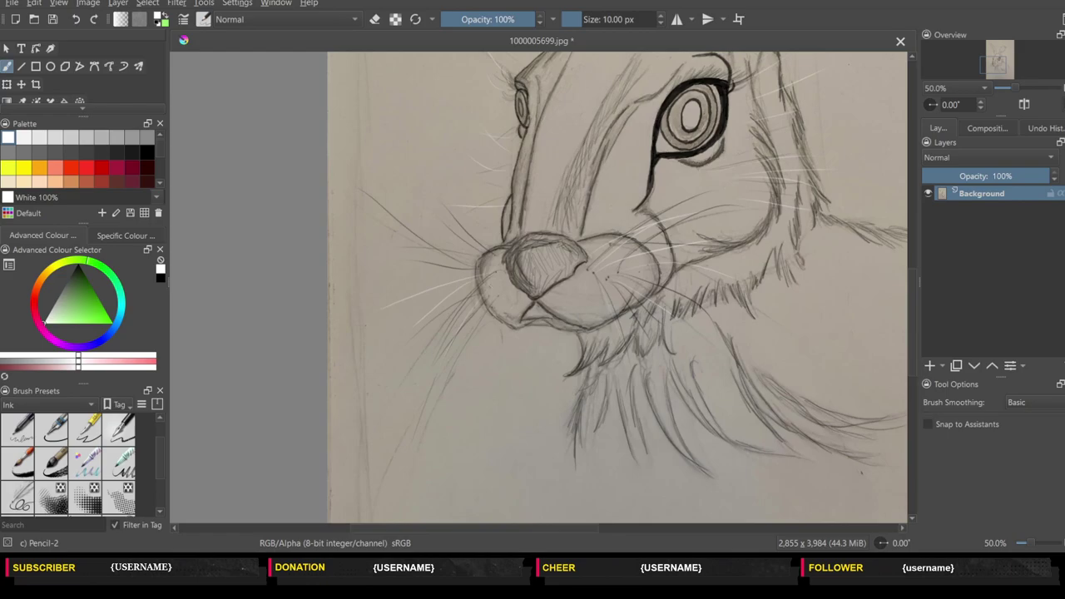
left_click_drag(476, 300, 406, 398)
left_click_drag(486, 252, 404, 272)
left_click_drag(459, 226, 400, 177)
left_click_drag(462, 253, 404, 231)
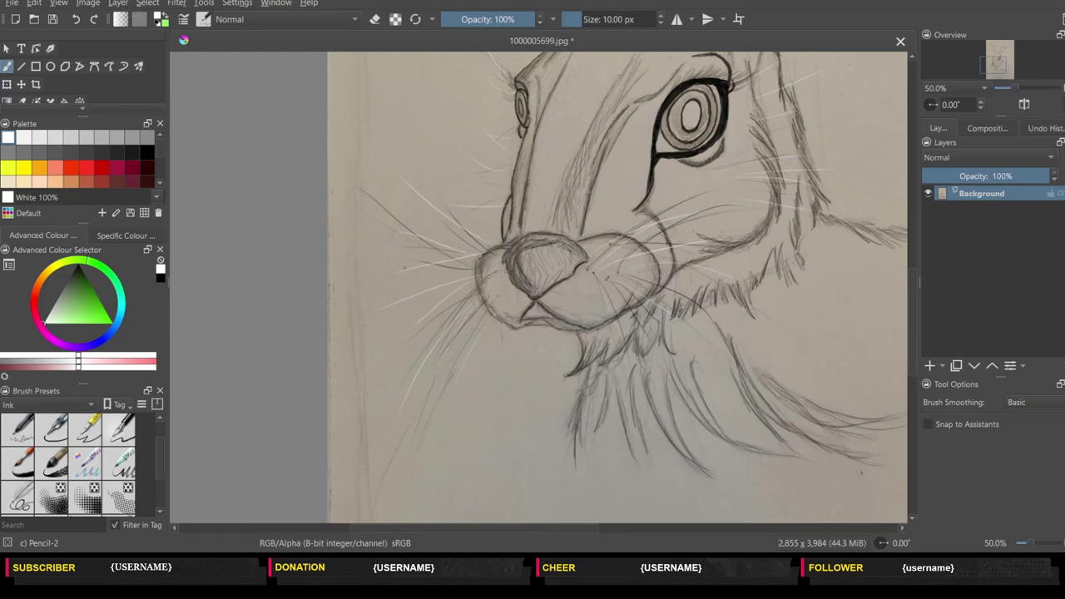
key("minus")
key("minus")
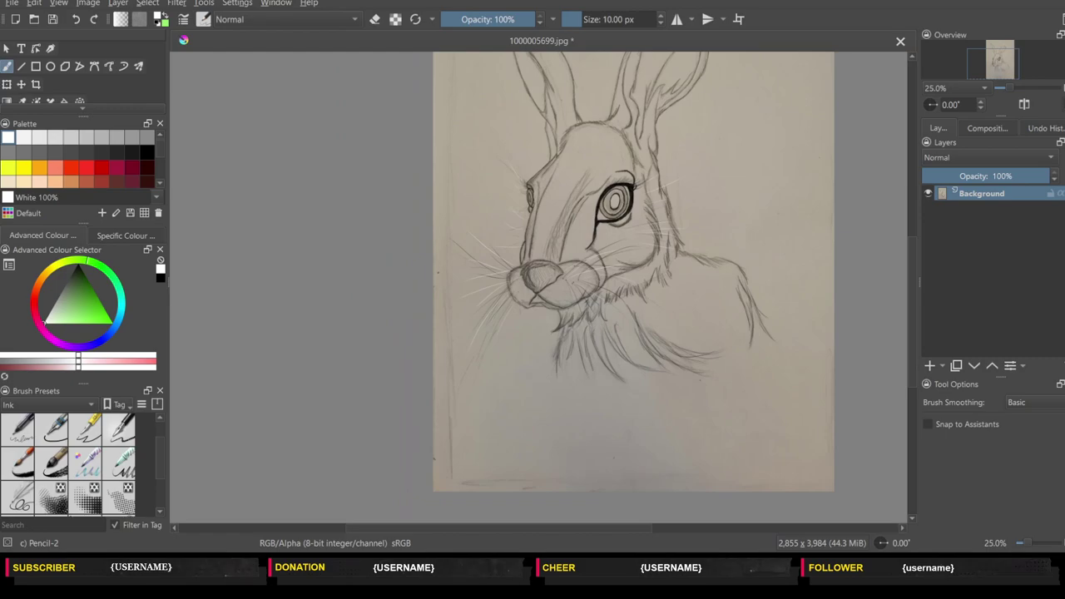
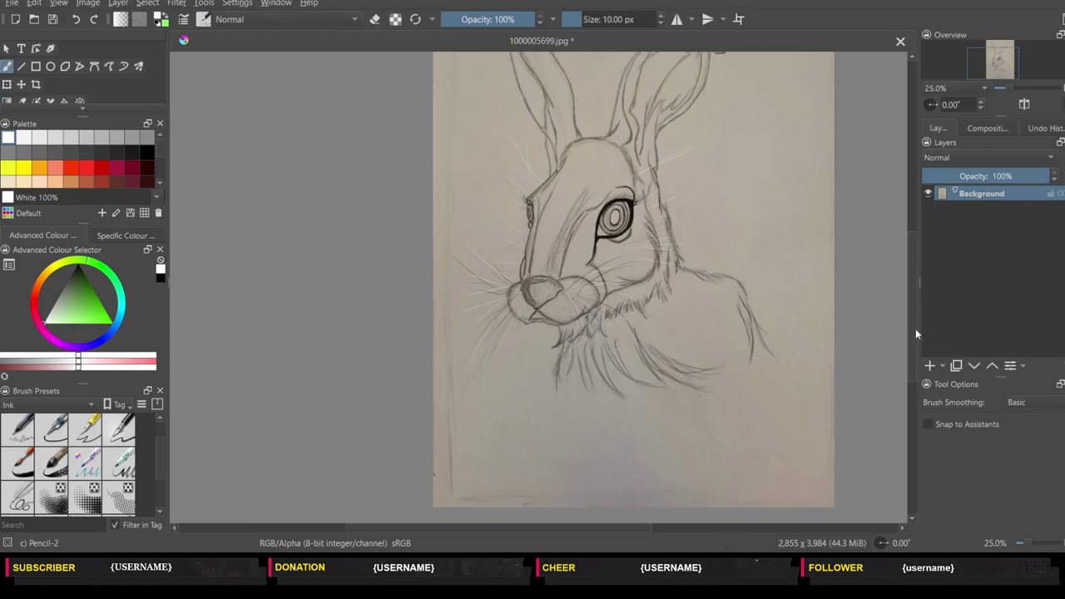
- Add a paint layer above the pencil sketch and choose a dark orange painting colour
left_click_drag(910, 335, 918, 305)
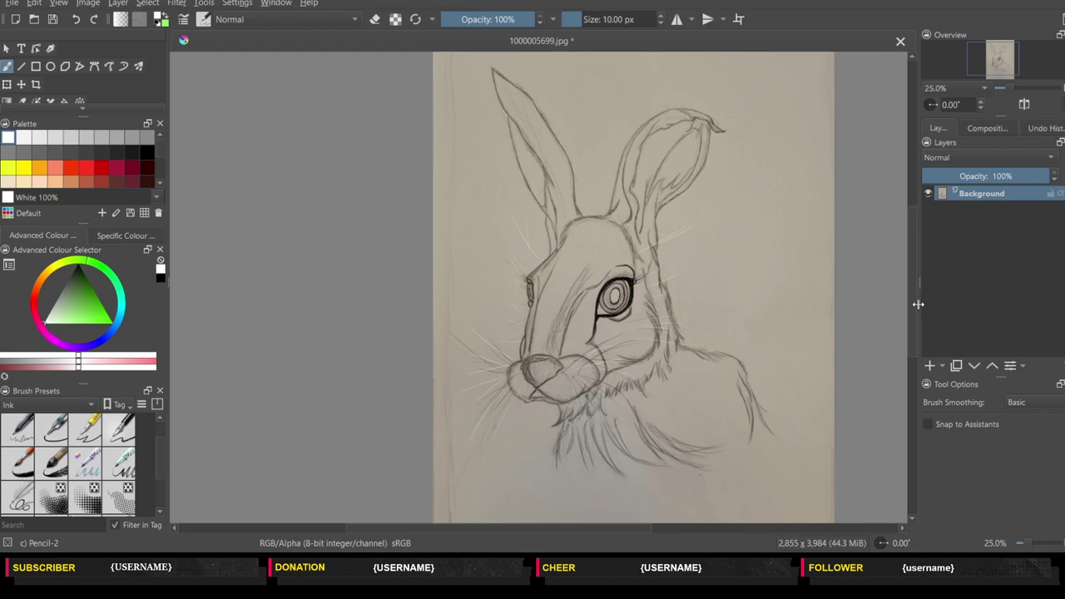
left_click(931, 366)
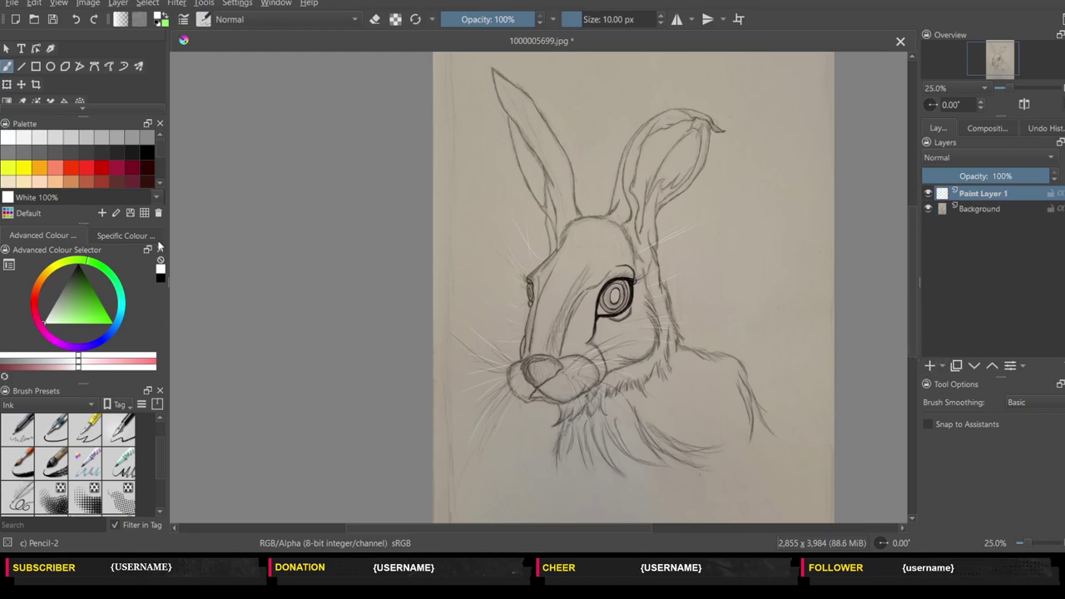
left_click(41, 278)
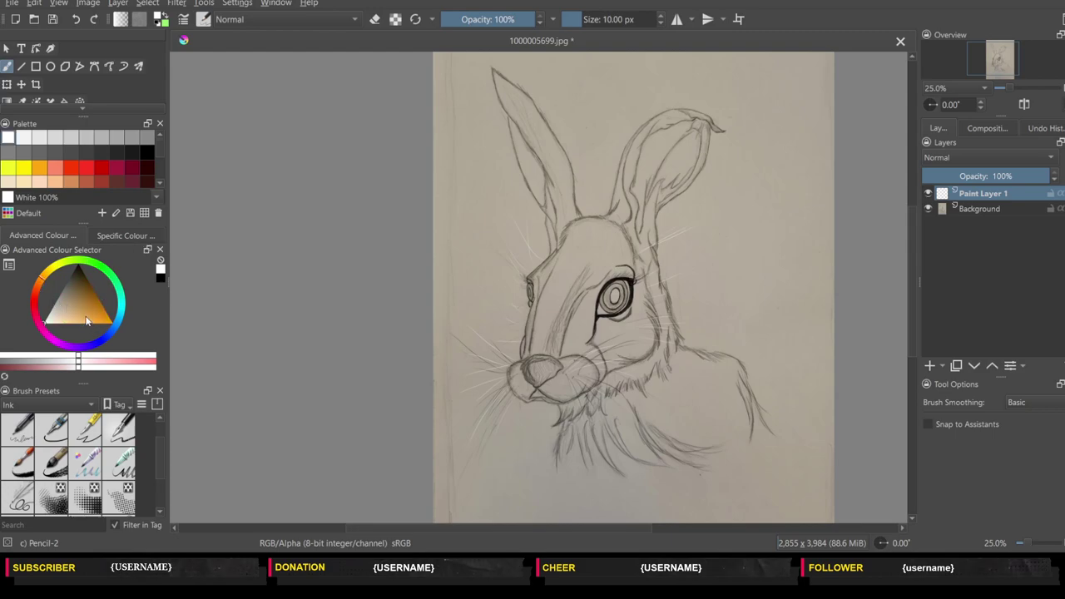
left_click_drag(89, 325, 121, 335)
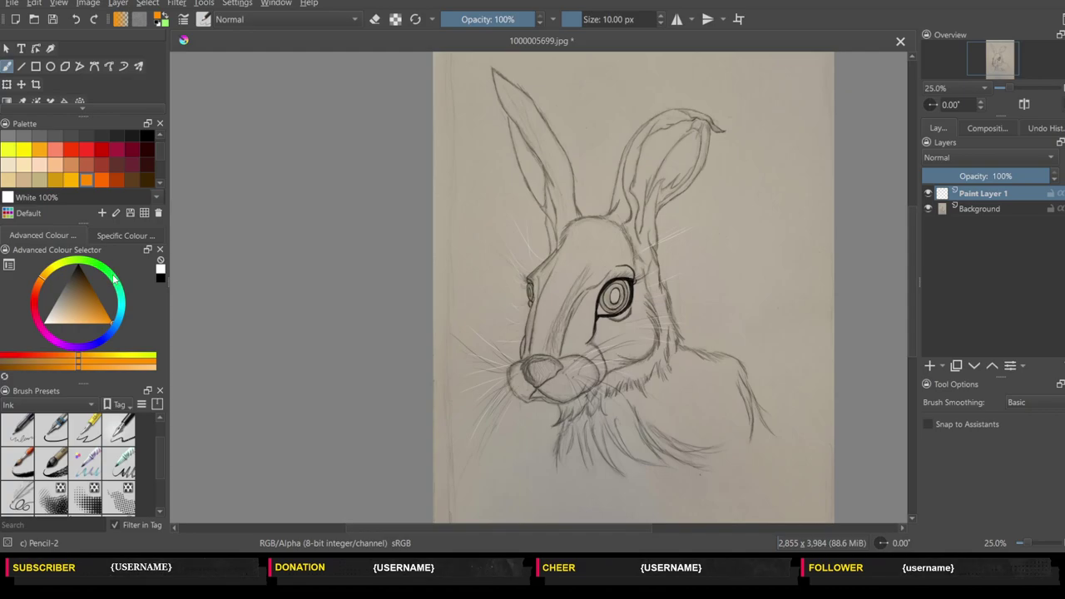
key("plus")
key("plus")
key("plus")
key("plus")
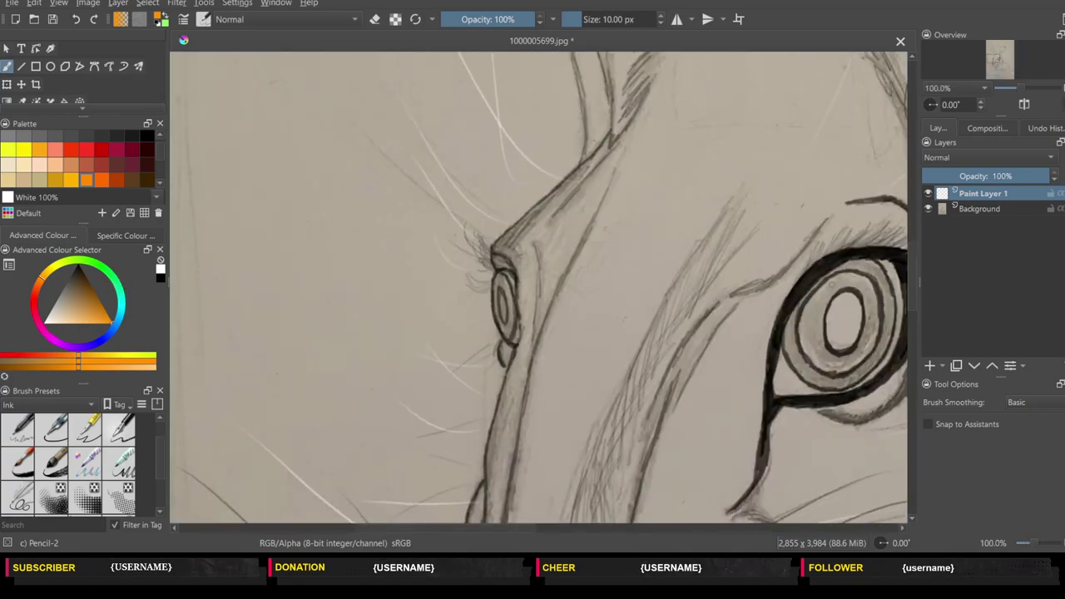
- Replace the new paint layer with a fresh empty one and zoom in on the hare's eye
left_click_drag(913, 263, 910, 278)
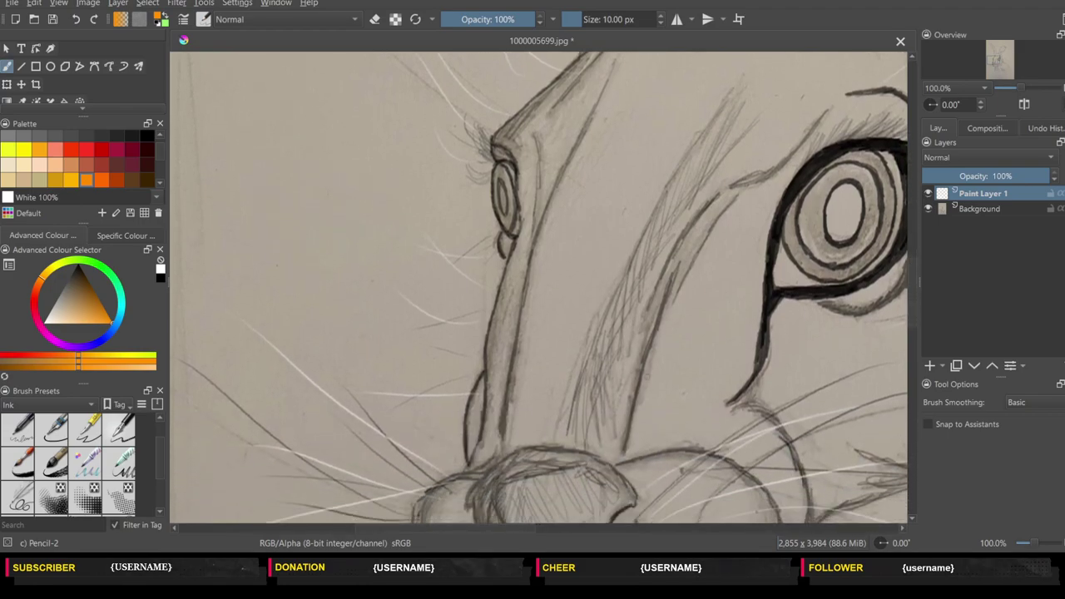
left_click_drag(431, 528, 514, 527)
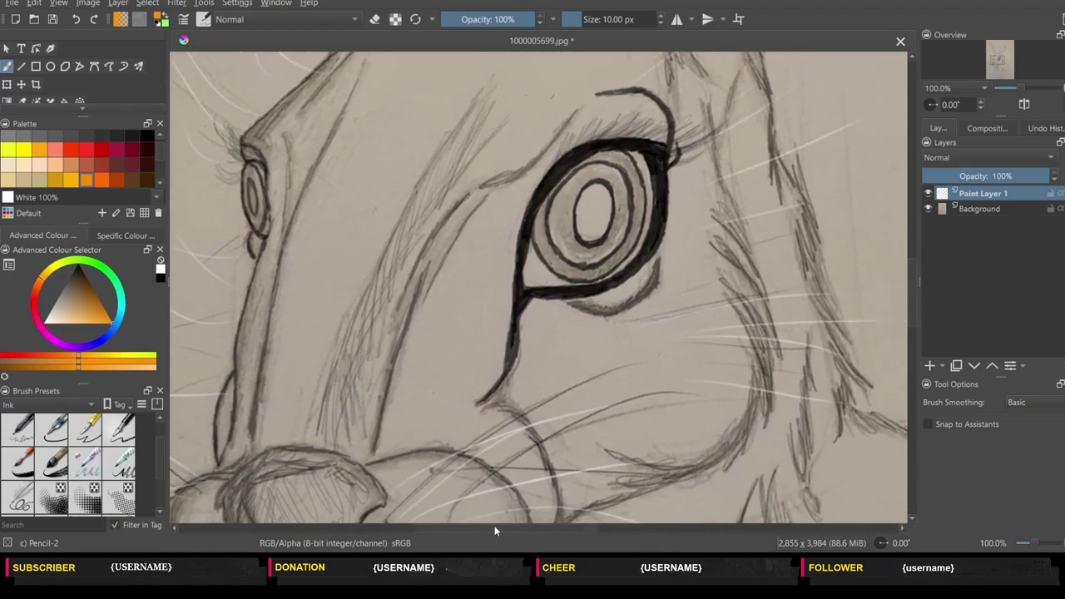
key("shift+Delete")
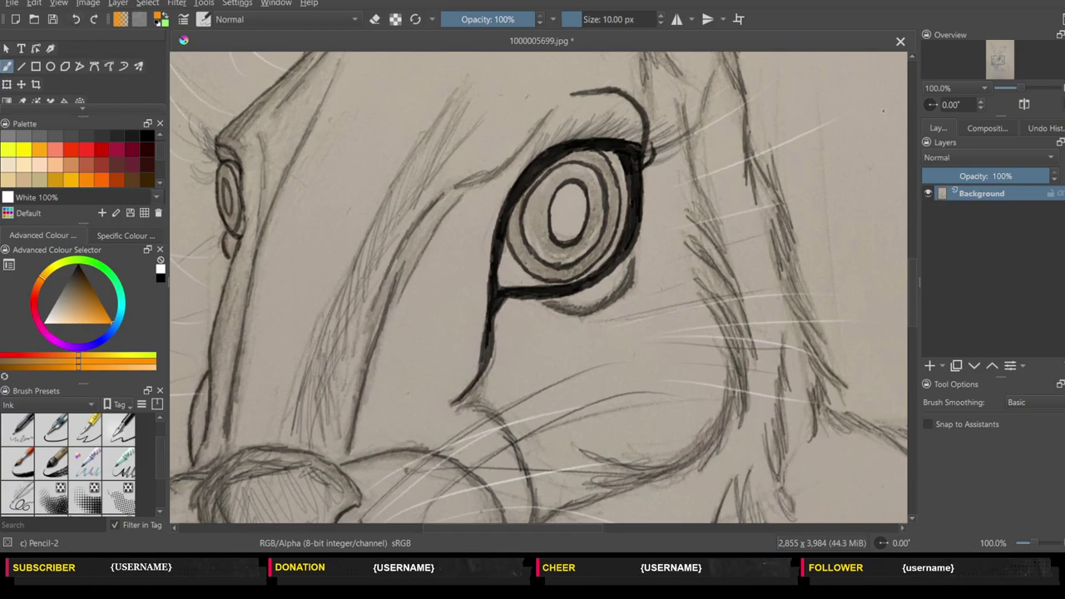
left_click(930, 366)
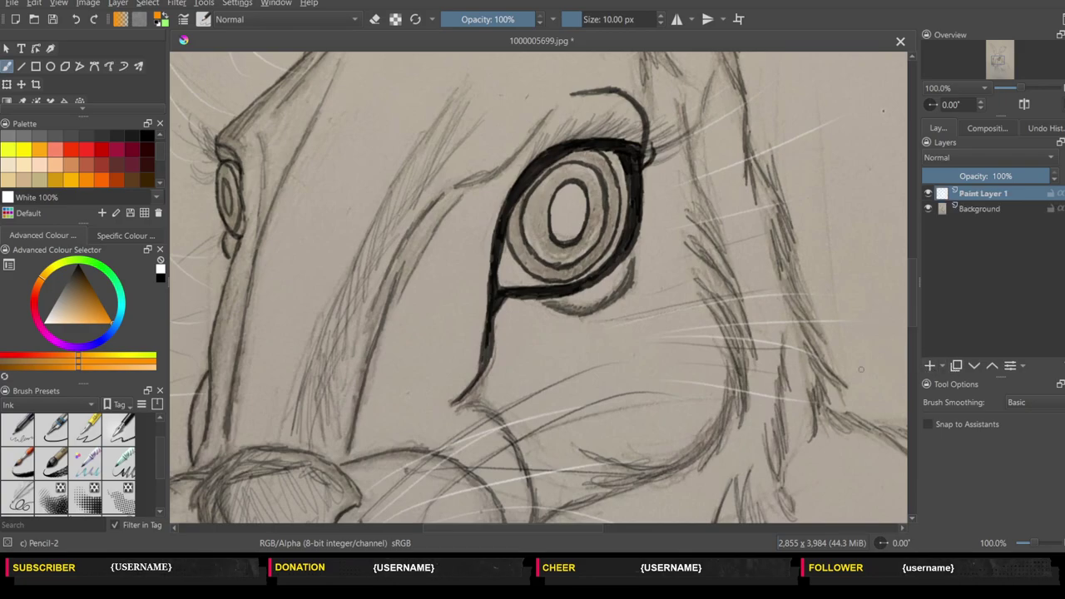
key("ctrl+plus")
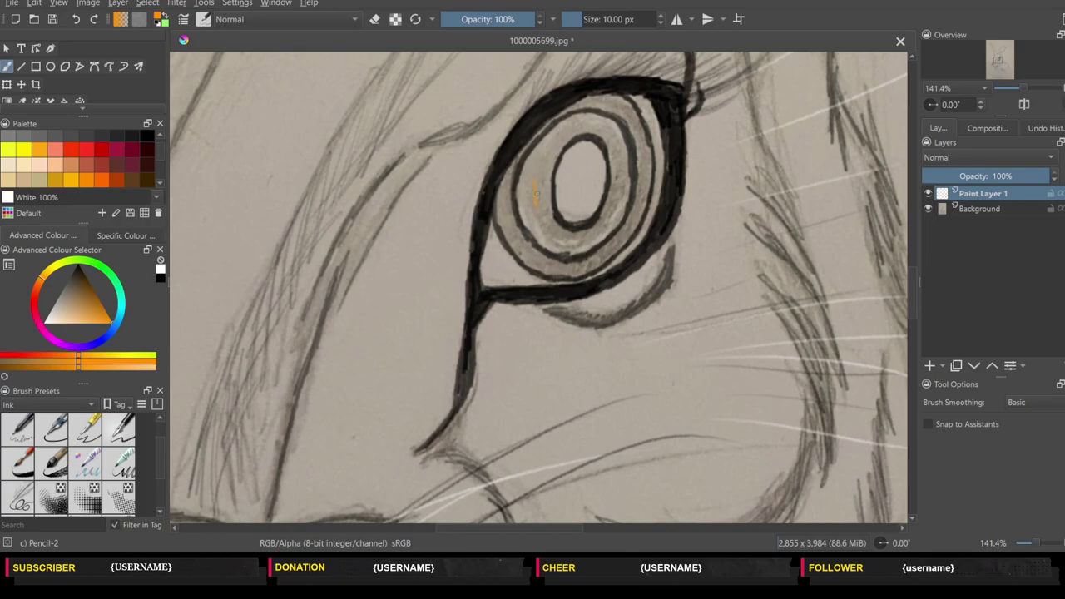
- Fill the large eye's iris ring with orange strokes inside the black outlines, undoing one stray stroke
left_click_drag(537, 187, 543, 212)
left_click_drag(526, 208, 521, 186)
left_click_drag(549, 223, 558, 237)
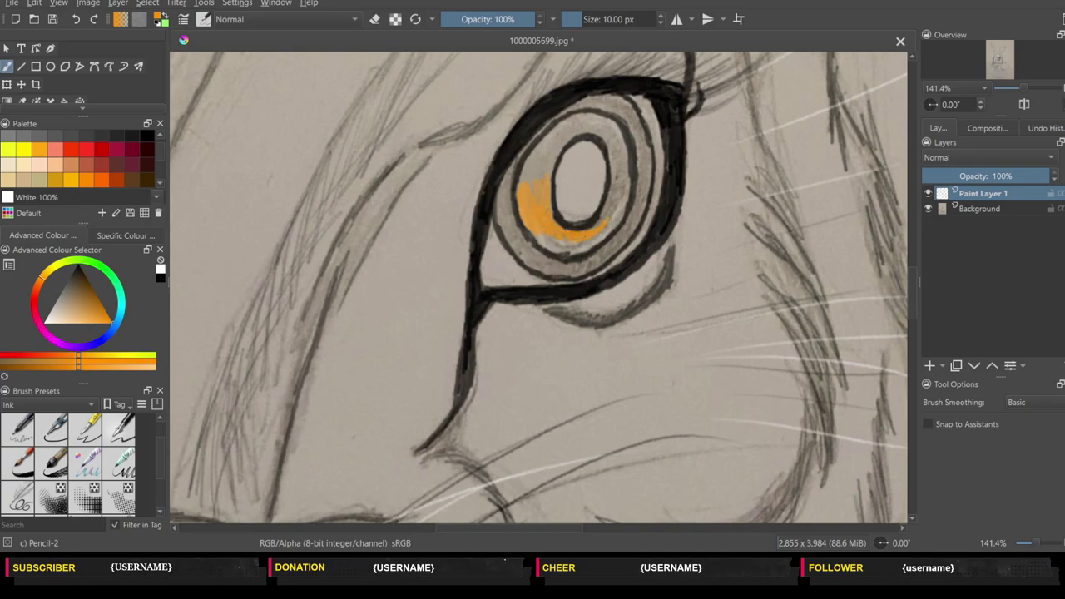
left_click_drag(566, 240, 596, 244)
left_click_drag(624, 218, 629, 182)
key("ctrl+z")
key("ctrl+z")
key("ctrl+z")
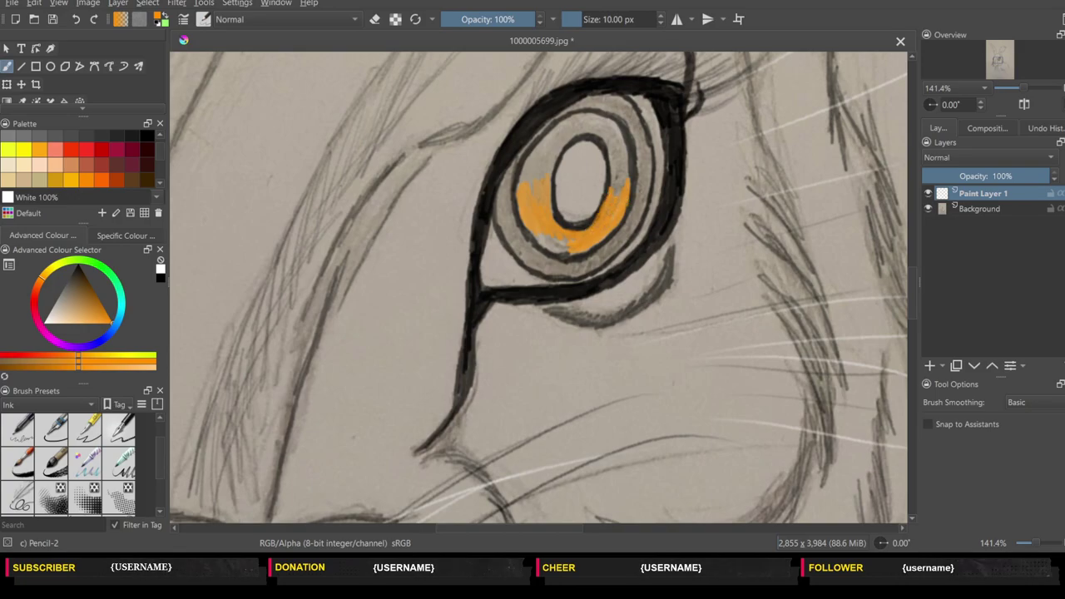
left_click_drag(615, 194, 616, 181)
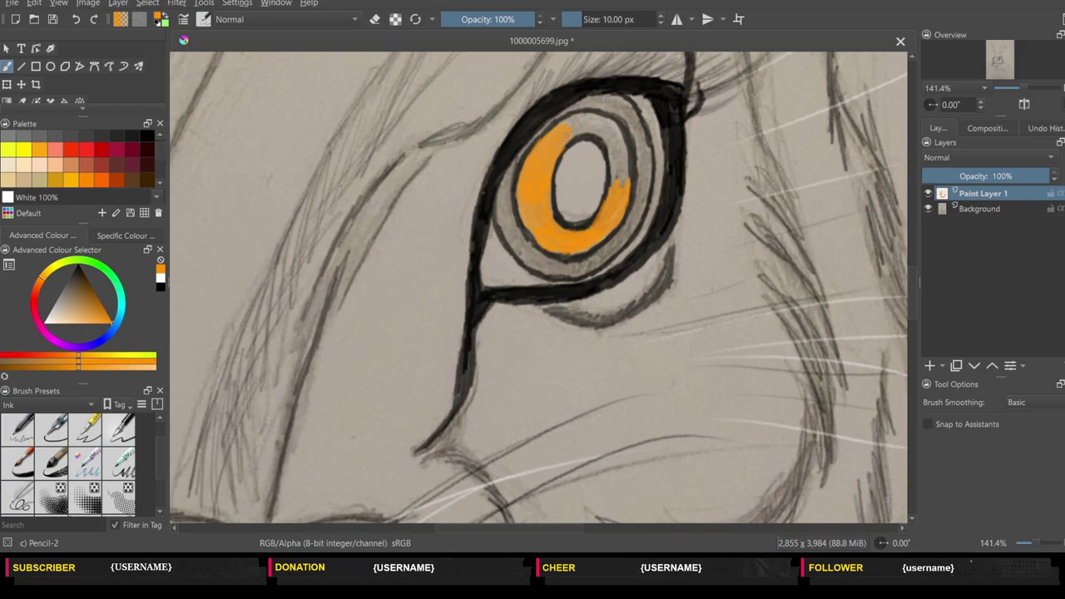
mouse_move(583, 130)
left_mouse_down()
mouse_move(618, 164)
mouse_move(611, 187)
left_mouse_up()
mouse_move(621, 130)
left_mouse_down()
mouse_move(624, 143)
mouse_move(596, 116)
mouse_move(573, 116)
mouse_move(600, 114)
mouse_move(603, 129)
left_mouse_up()
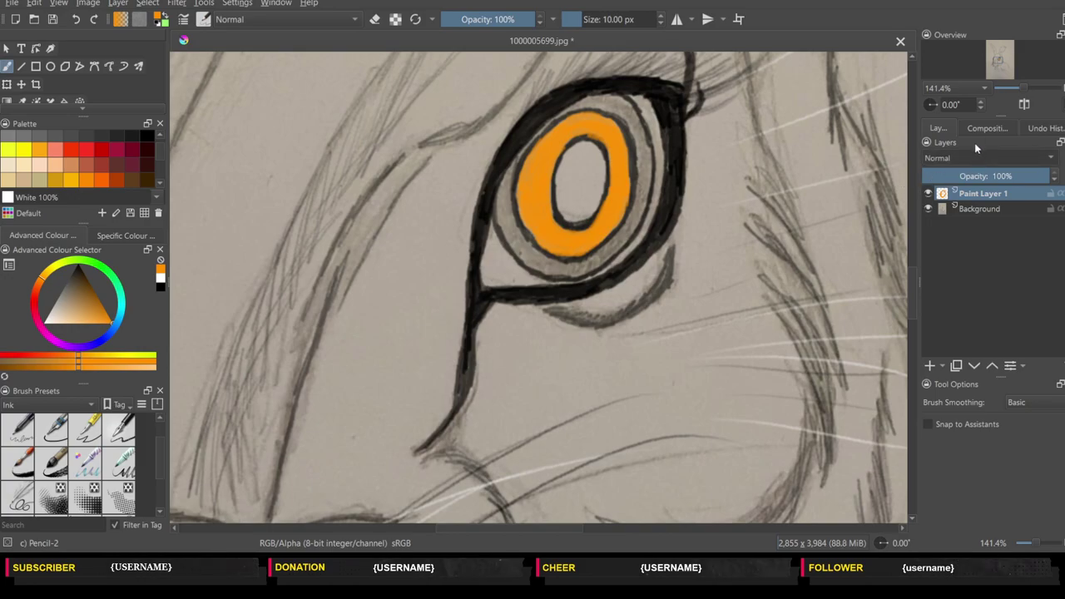
- Cycle Paint Layer 1's blending mode from Screen through the list to Overlay
scroll(976, 154, "down", 2)
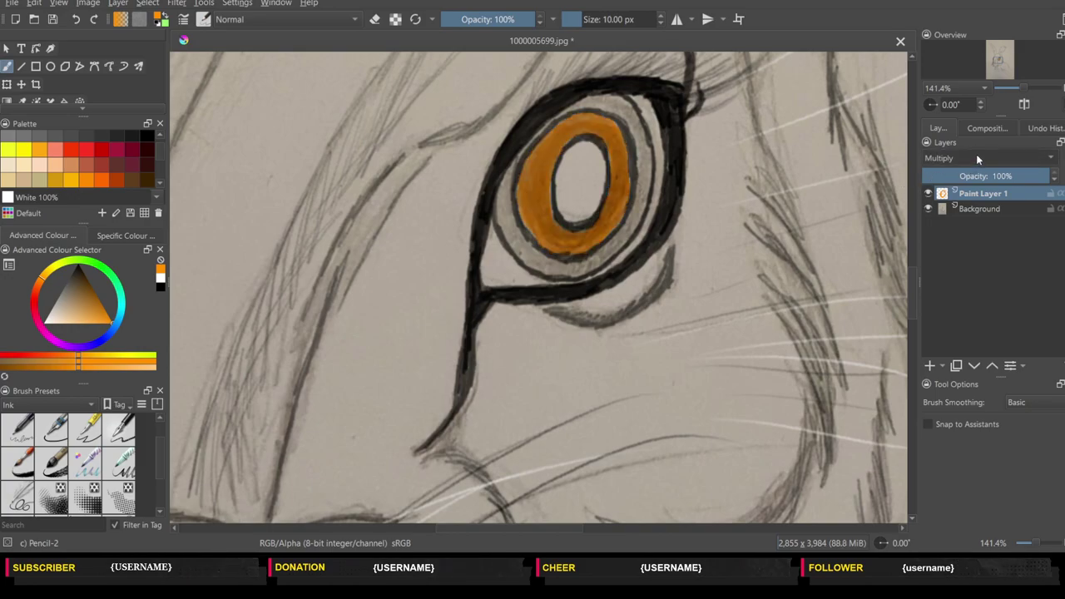
scroll(970, 156, "down", 2)
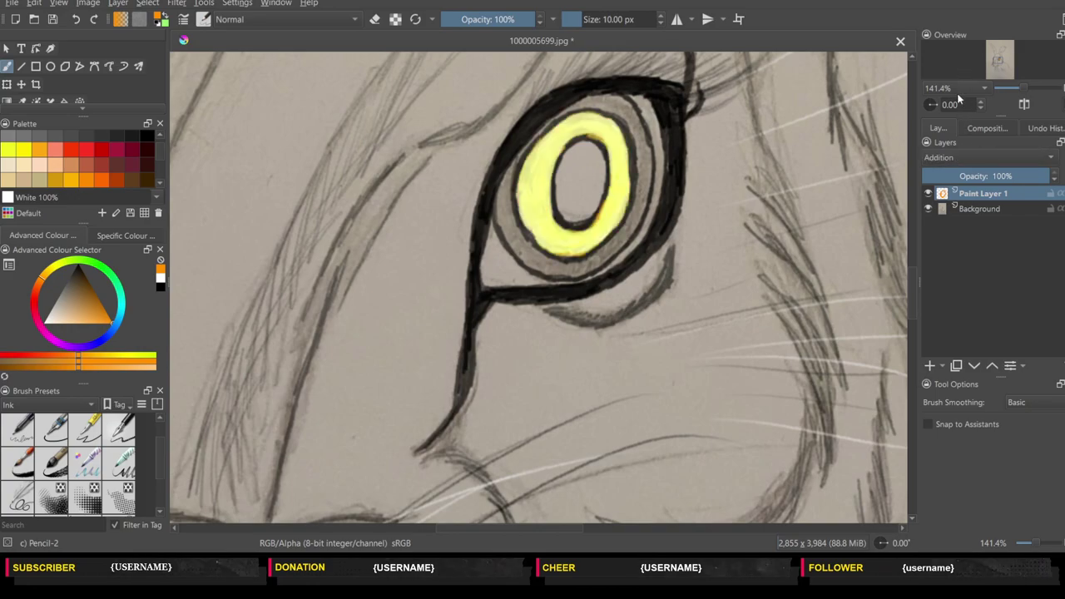
scroll(966, 157, "down", 1)
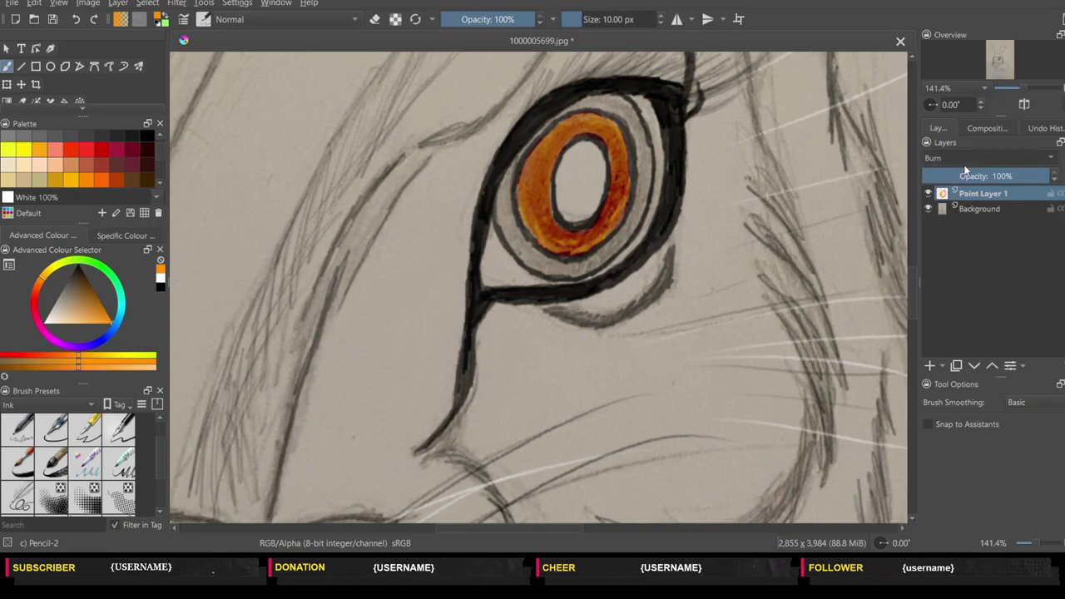
scroll(966, 160, "down", 1)
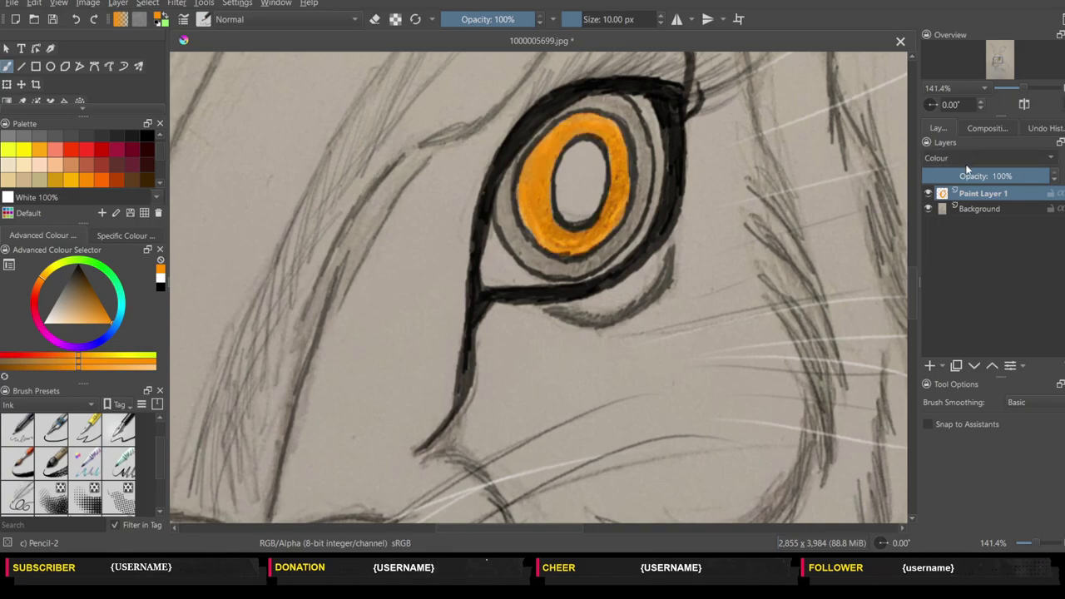
scroll(967, 159, "down", 1)
scroll(969, 160, "down", 1)
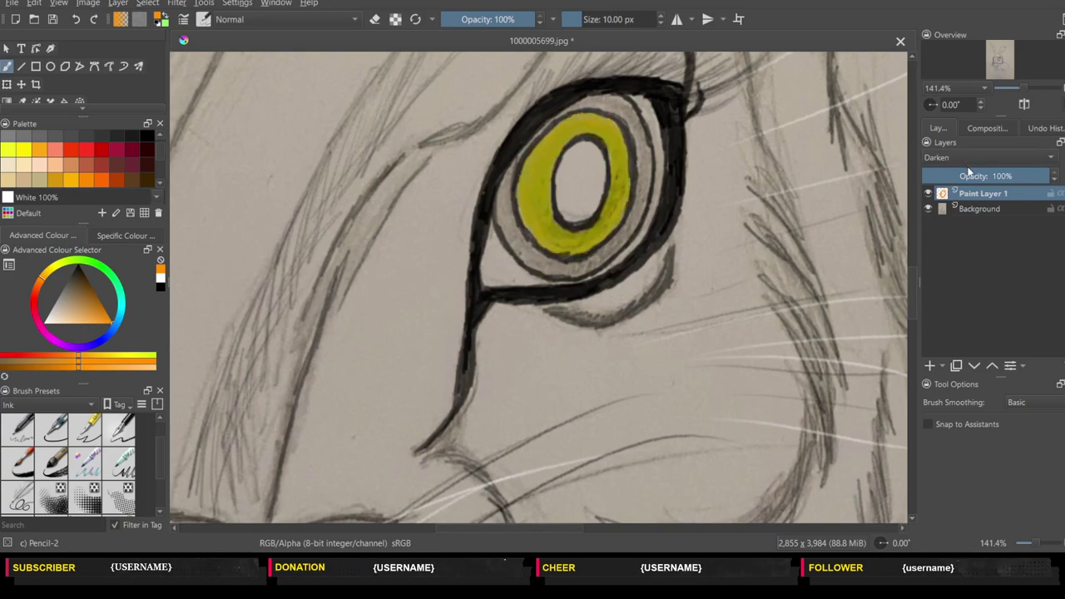
scroll(970, 161, "down", 1)
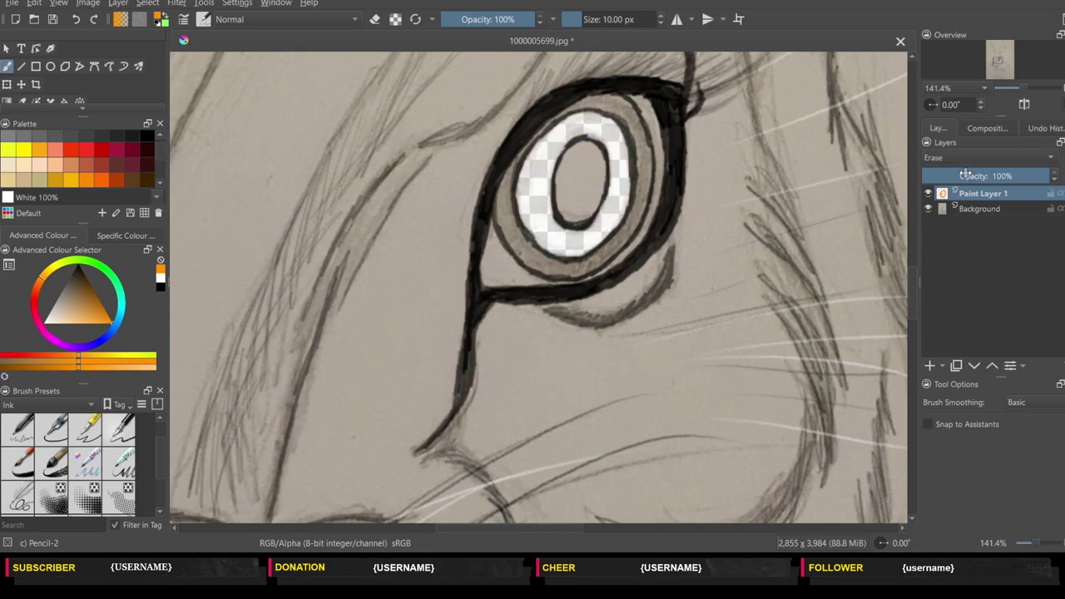
scroll(969, 158, "down", 1)
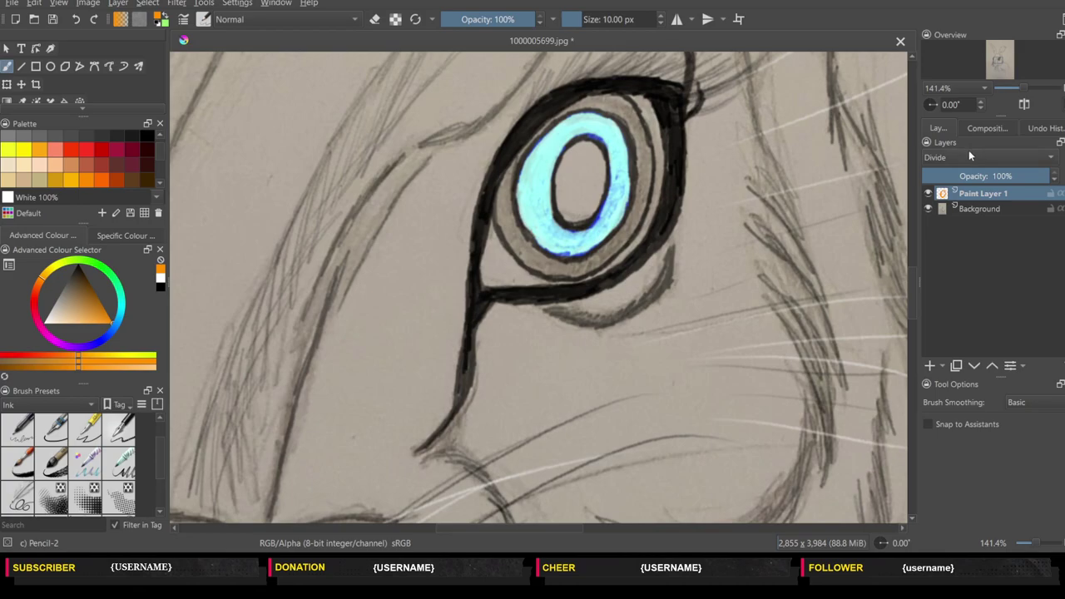
scroll(969, 158, "down", 1)
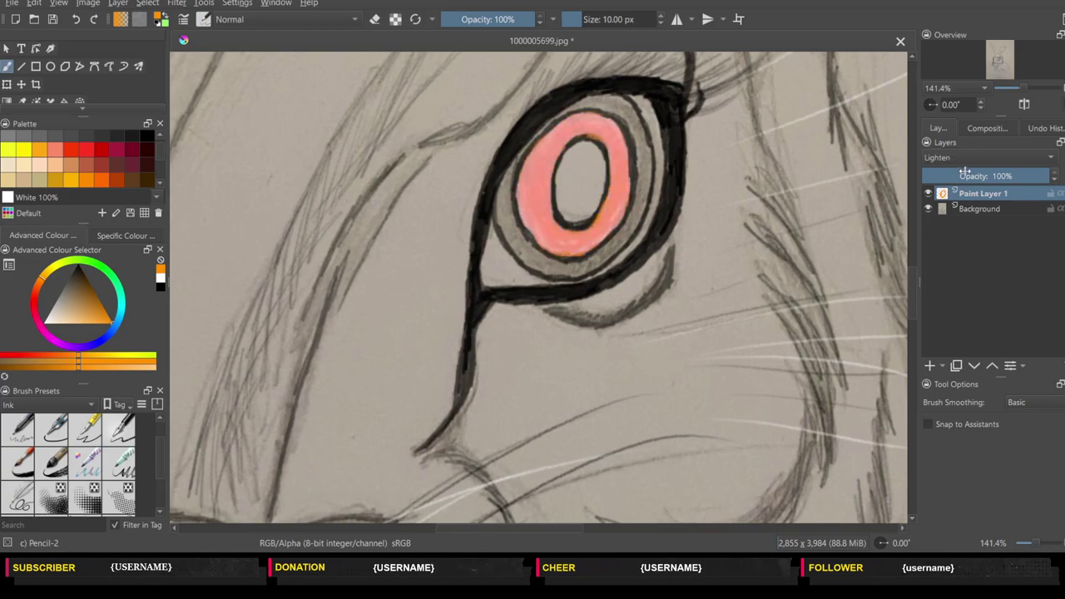
scroll(970, 158, "down", 1)
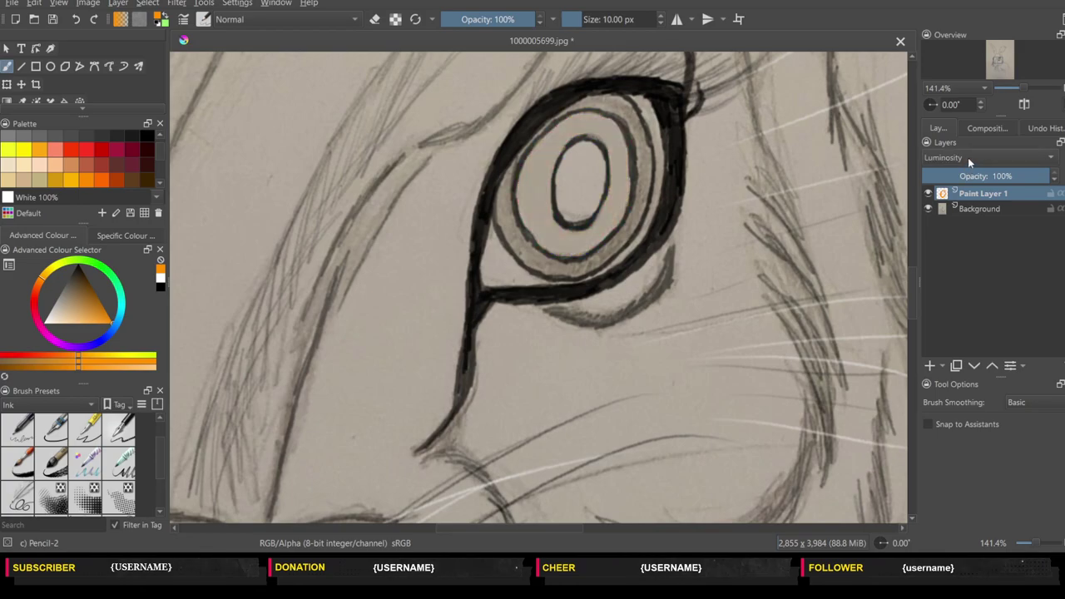
scroll(969, 160, "down", 1)
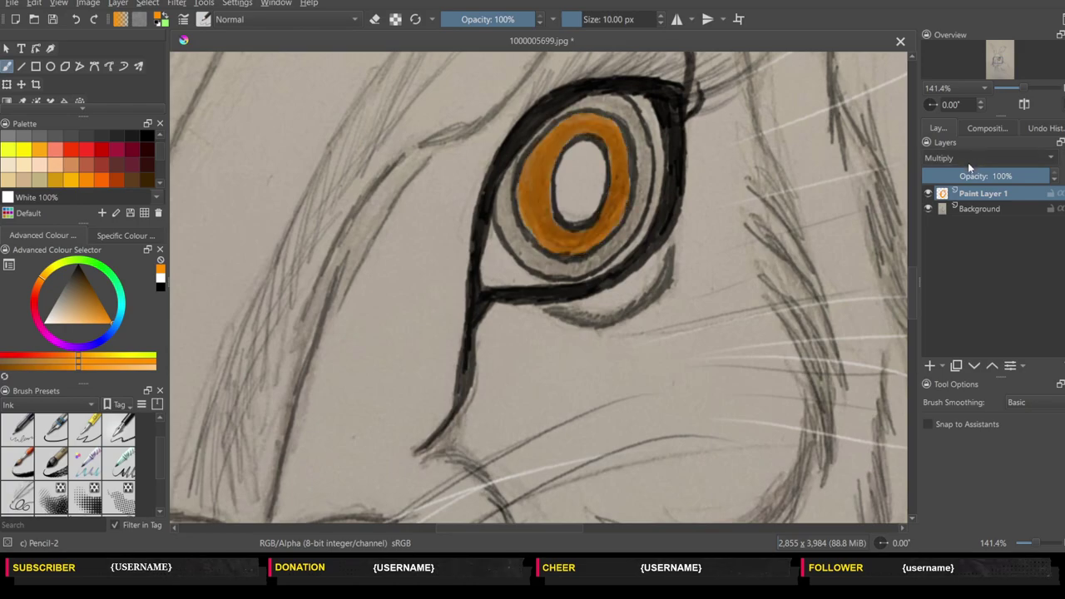
scroll(967, 159, "down", 1)
scroll(969, 161, "down", 1)
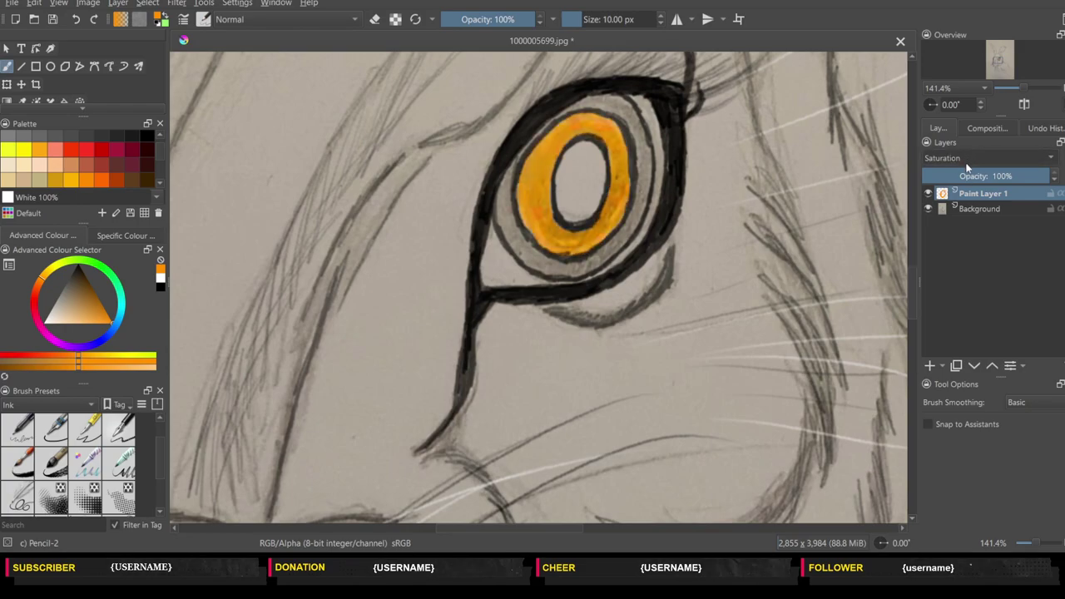
scroll(967, 166, "down", 1)
scroll(969, 161, "down", 1)
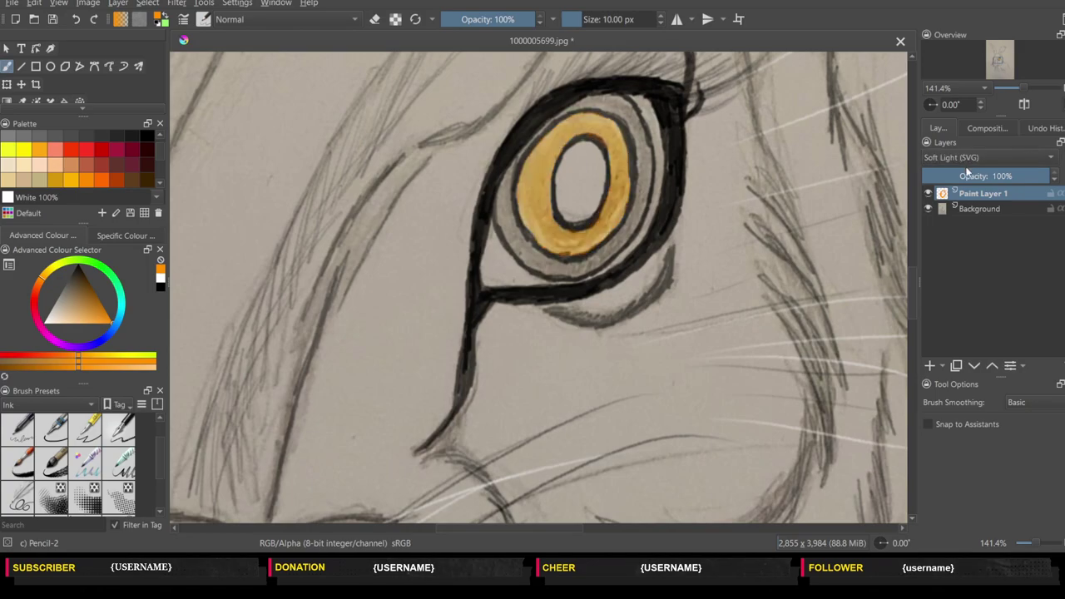
key("Up")
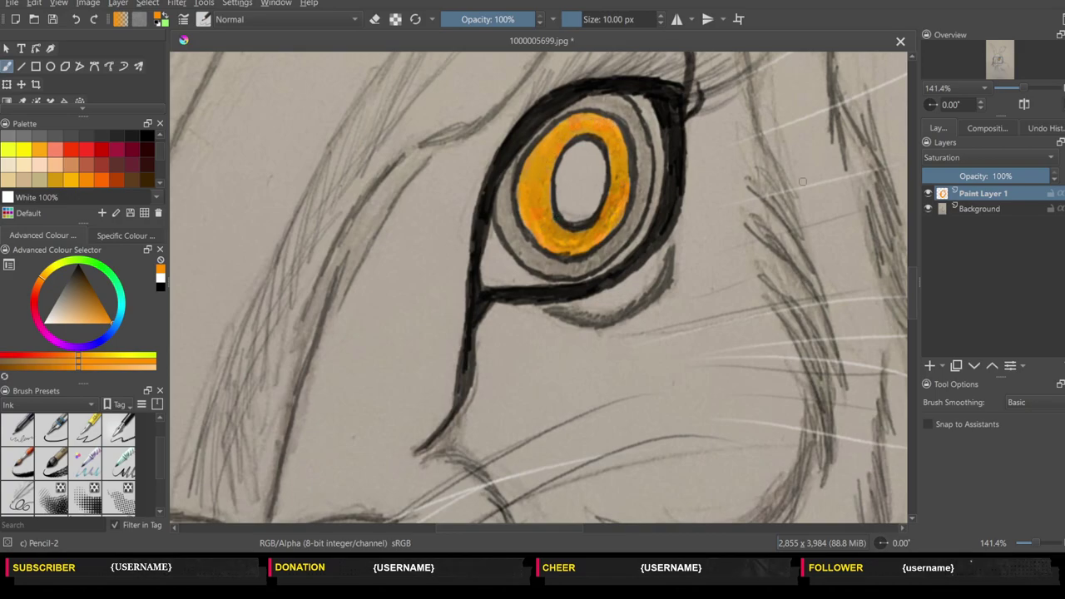
scroll(978, 159, "down", 1)
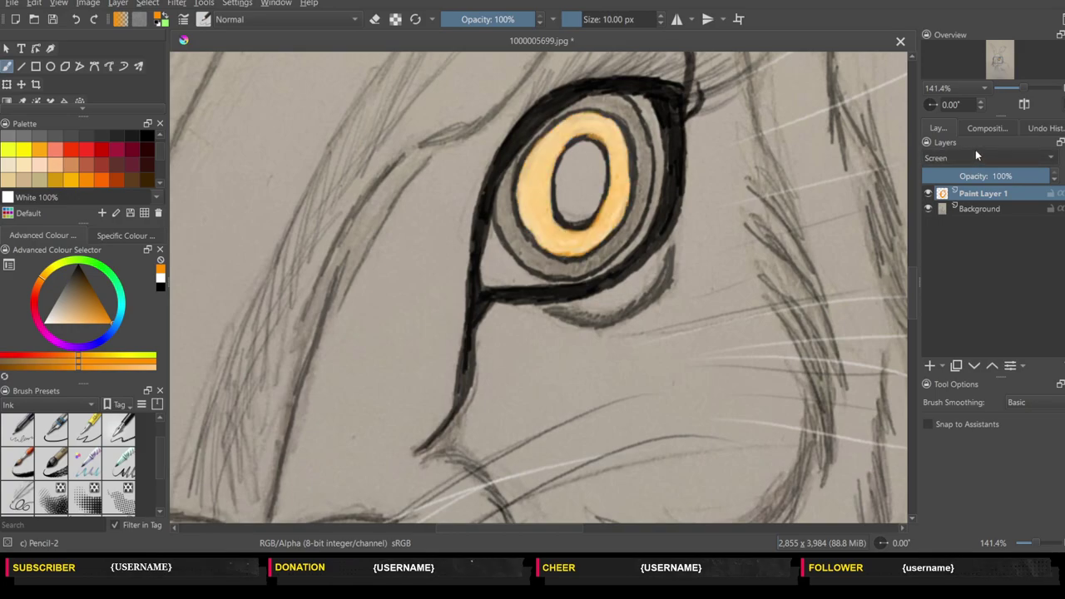
scroll(976, 151, "down", 1)
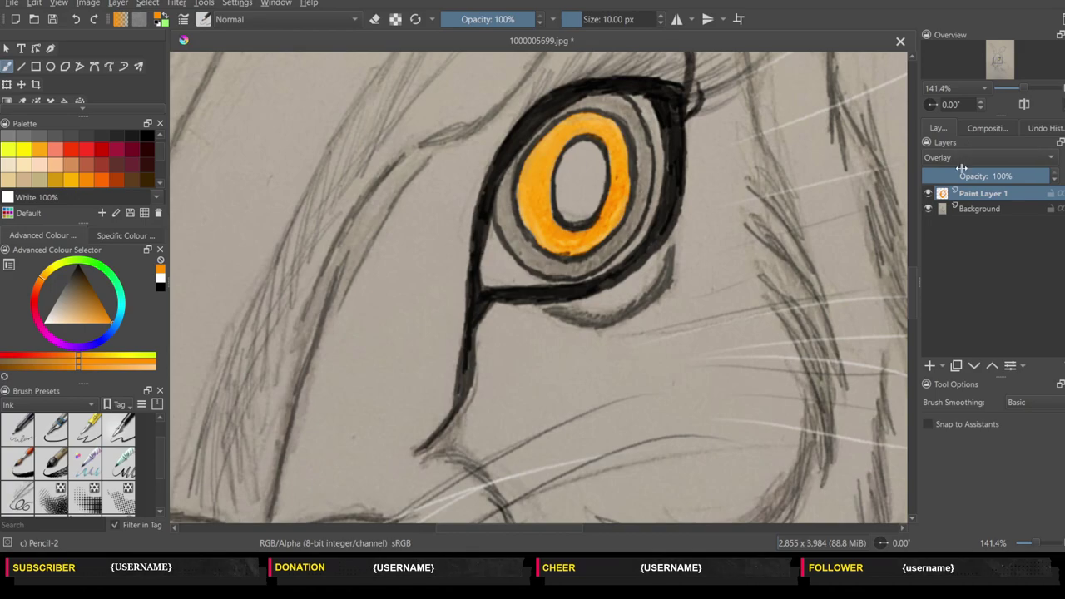
- Paint orange down the small left eye's iris rim and pick a slightly different orange shade
left_click_drag(611, 528, 391, 529)
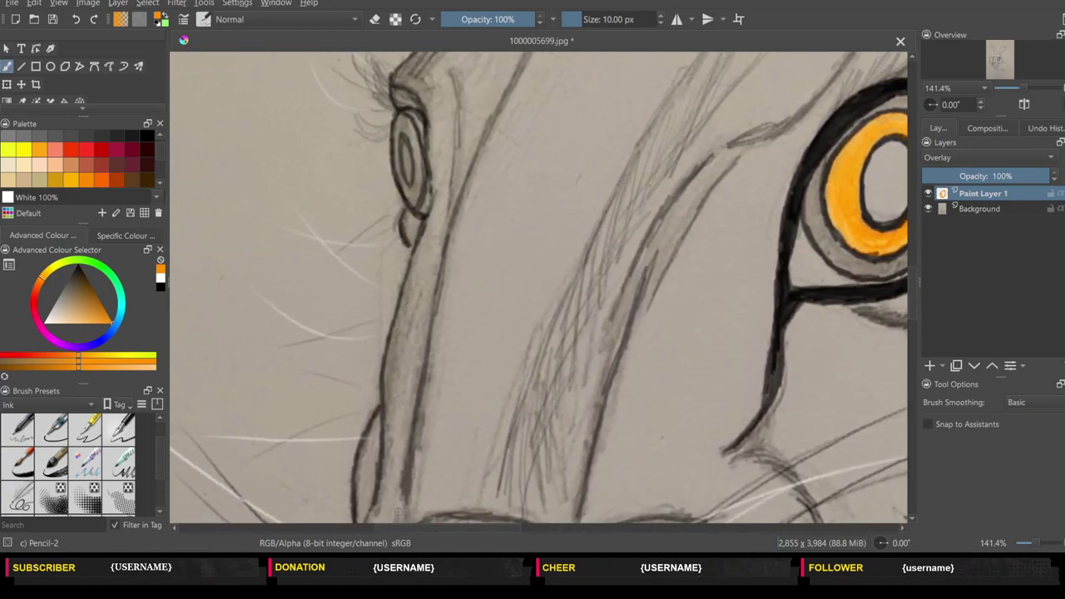
left_click_drag(396, 120, 398, 130)
left_click_drag(397, 165, 414, 205)
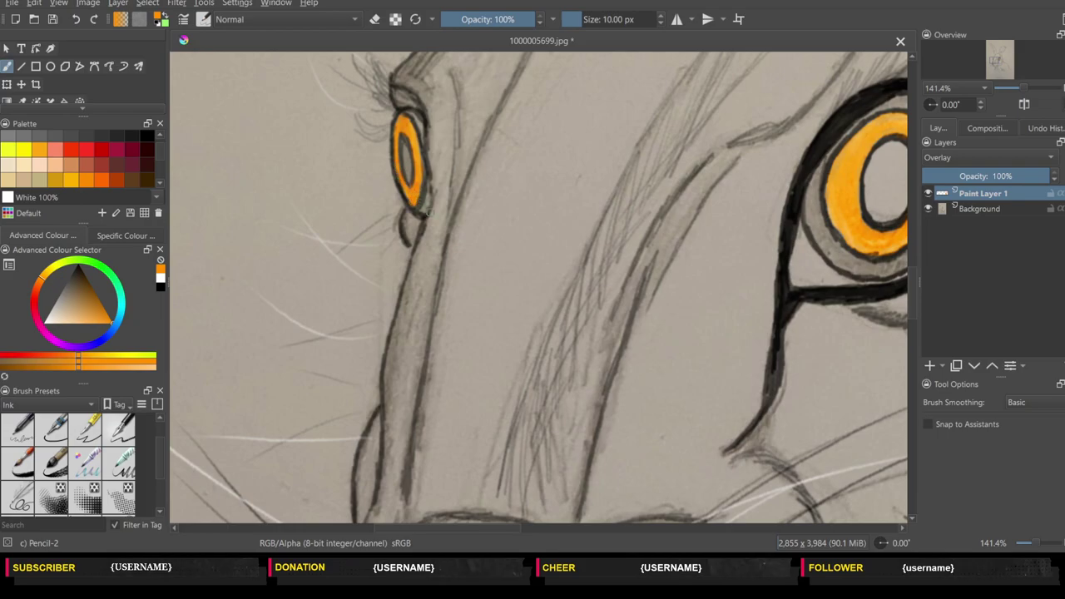
left_click(106, 317)
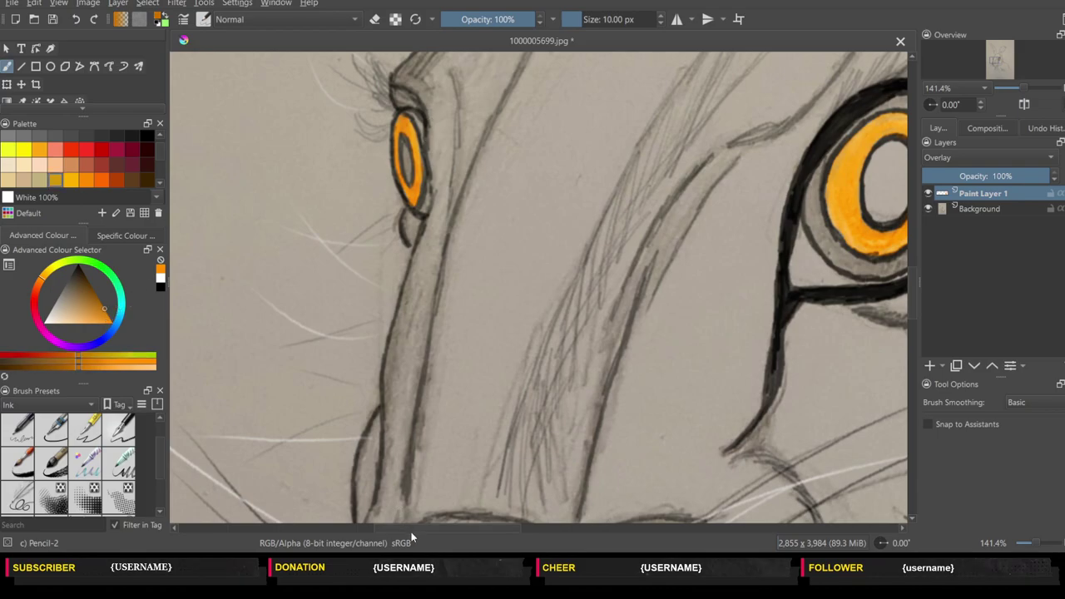
left_click_drag(411, 529, 480, 527)
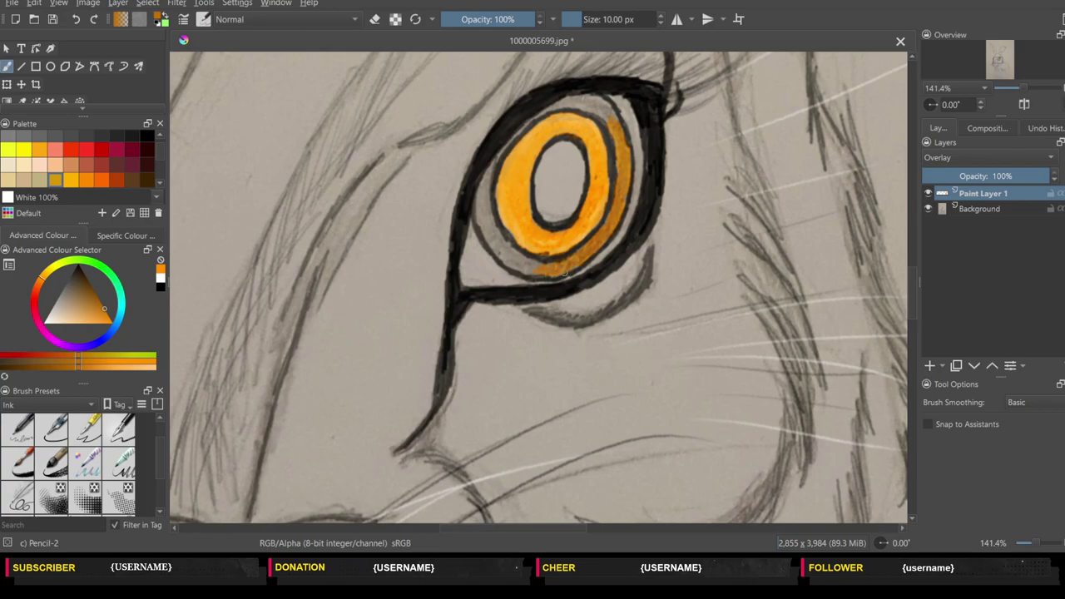
- Cover the large iris's grey lower band with orange and darken the small eye's outline
left_click_drag(532, 270, 510, 257)
left_click_drag(622, 196, 598, 247)
left_click_drag(575, 528, 506, 531)
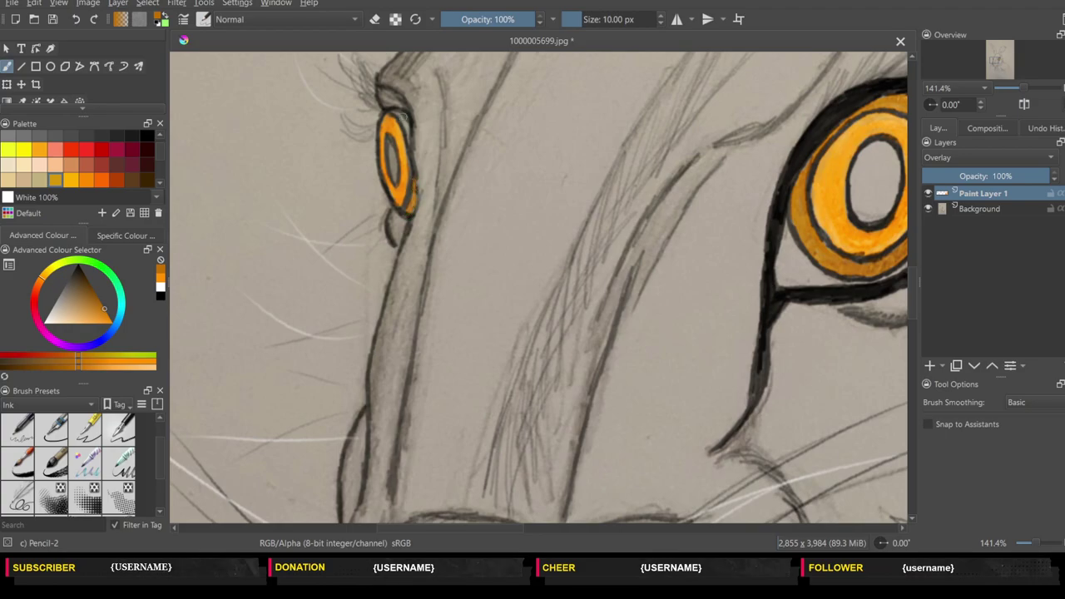
left_click_drag(409, 115, 406, 125)
- Switch to the black swatch and shade the small left eye's pupil near-black
left_click(80, 273)
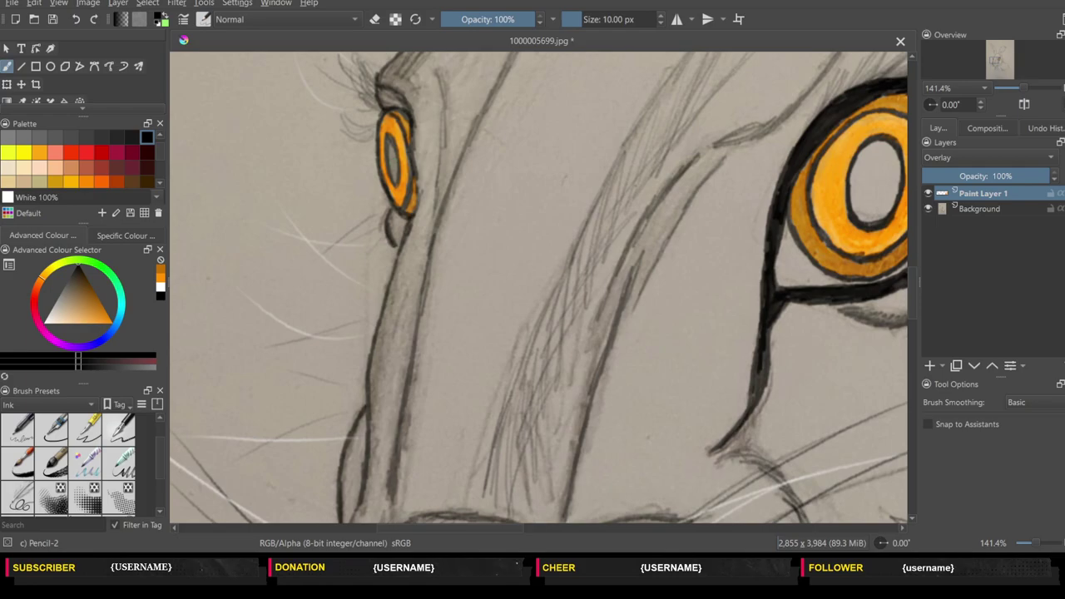
left_click_drag(394, 152, 396, 180)
scroll(397, 170, "up", 2)
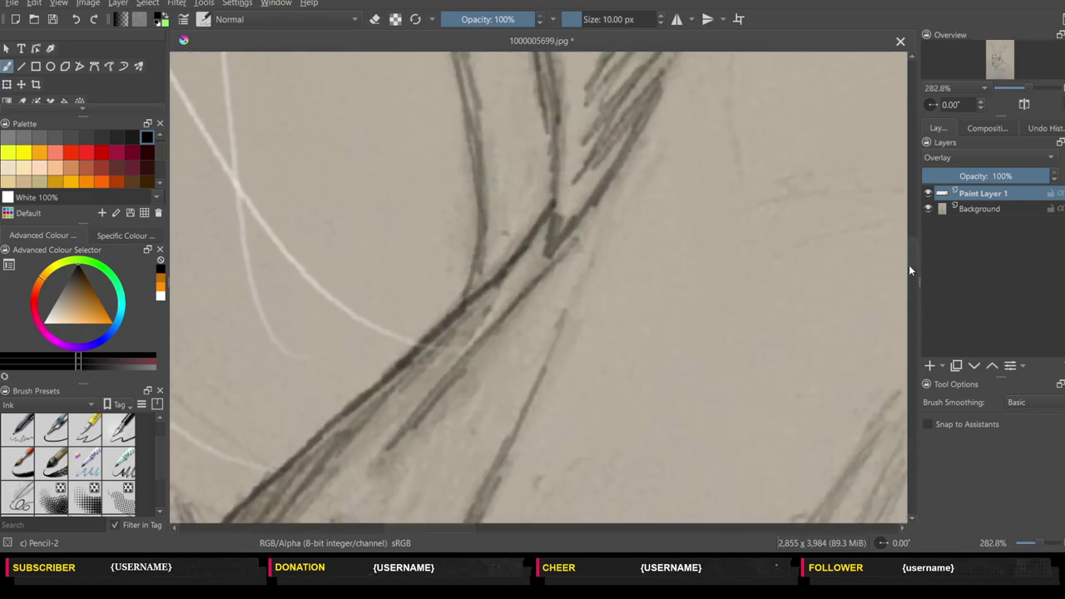
scroll(909, 289, "down", 2)
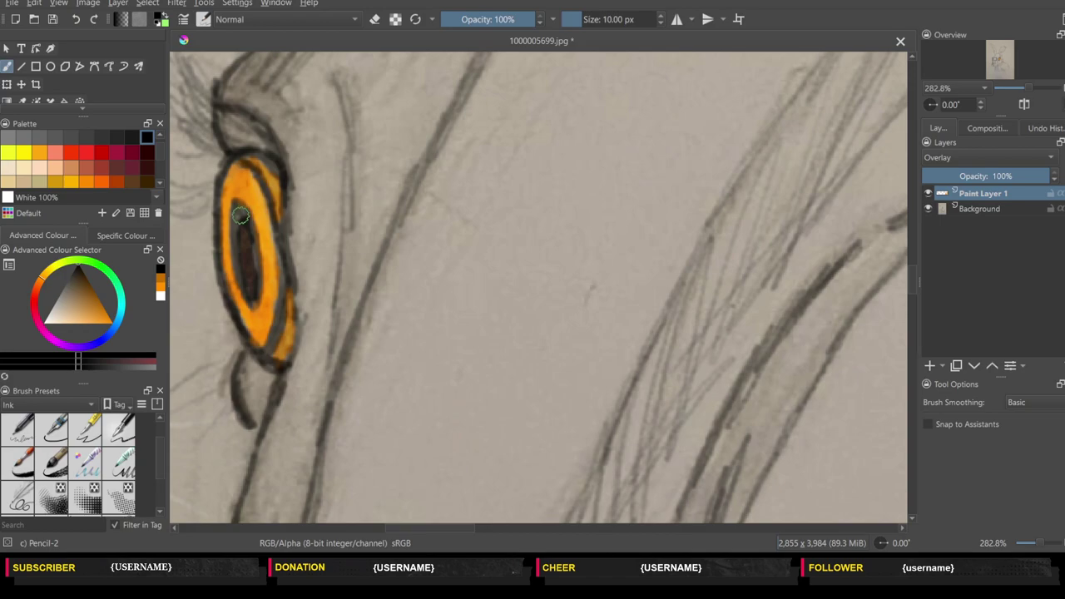
left_click_drag(238, 218, 243, 249)
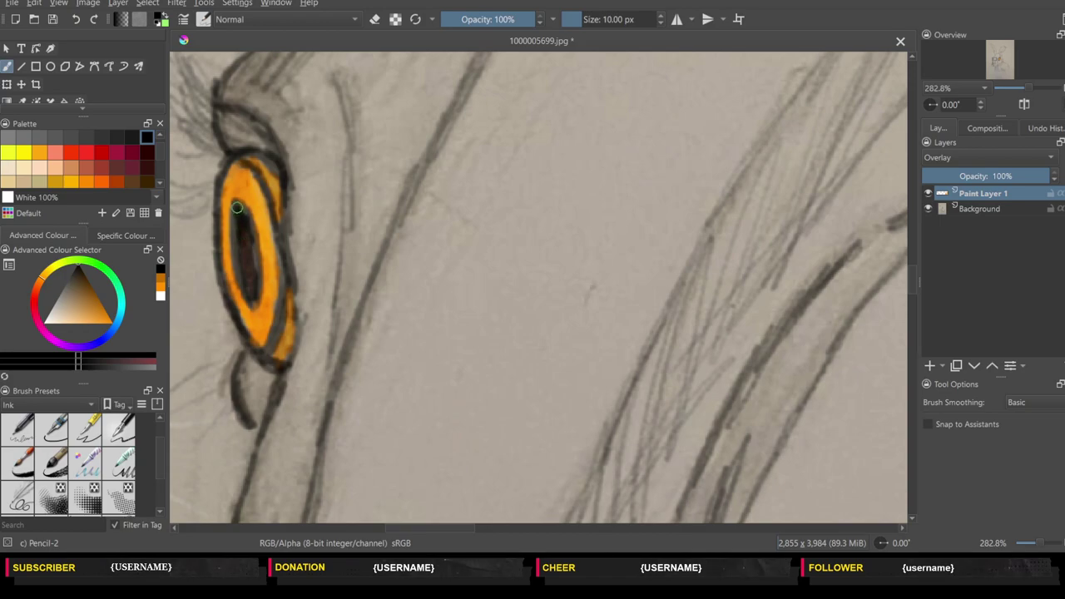
mouse_move(235, 211)
left_mouse_down()
mouse_move(252, 298)
mouse_move(239, 207)
mouse_move(259, 274)
mouse_move(253, 303)
mouse_move(237, 205)
mouse_move(256, 246)
mouse_move(253, 305)
mouse_move(240, 210)
mouse_move(248, 304)
mouse_move(238, 276)
mouse_move(252, 306)
left_mouse_up()
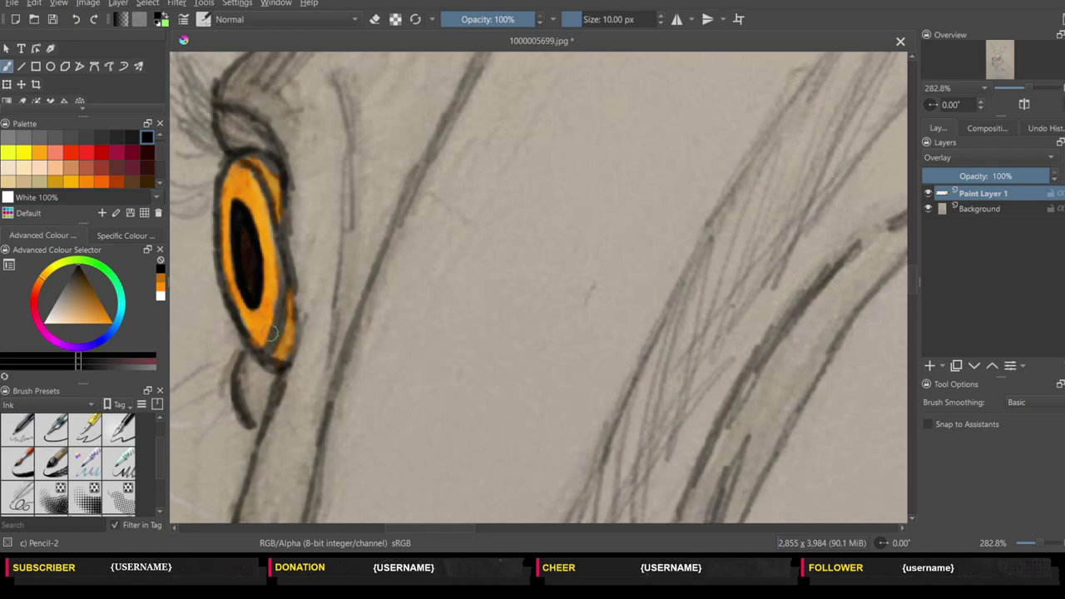
left_click(353, 528)
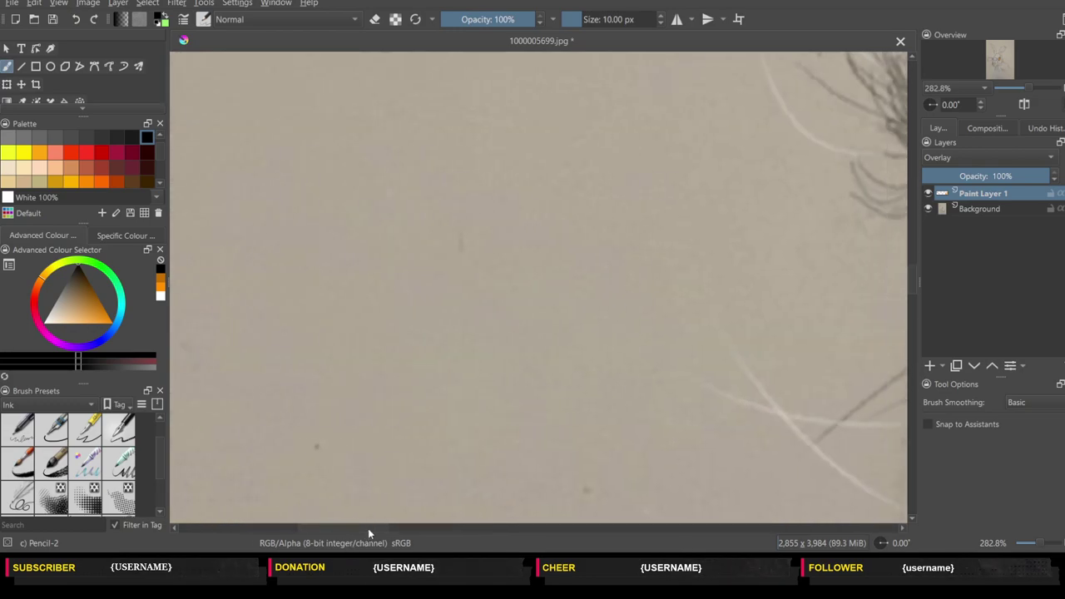
- Paint the large eye's pupil a brownish tone and thicken its dark ink rim
left_click_drag(368, 529, 537, 522)
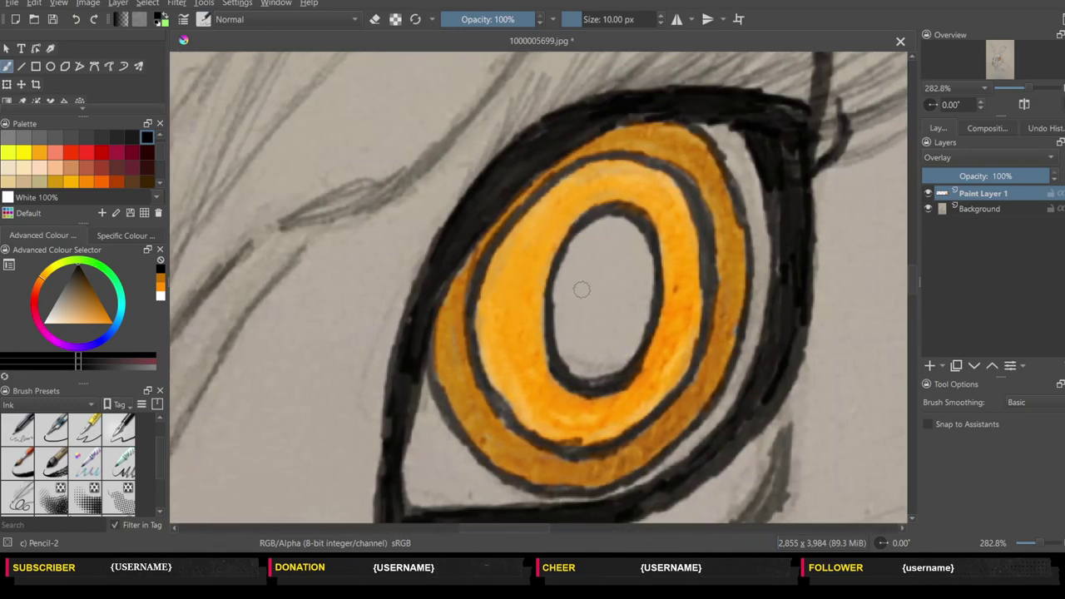
mouse_move(582, 289)
left_mouse_down()
mouse_move(583, 321)
mouse_move(592, 275)
mouse_move(599, 292)
mouse_move(623, 284)
mouse_move(629, 299)
mouse_move(648, 275)
mouse_move(625, 362)
mouse_move(633, 343)
mouse_move(583, 376)
mouse_move(561, 308)
mouse_move(558, 341)
mouse_move(560, 289)
mouse_move(578, 246)
mouse_move(556, 300)
mouse_move(562, 263)
mouse_move(598, 223)
mouse_move(626, 214)
mouse_move(646, 251)
mouse_move(637, 227)
mouse_move(628, 256)
mouse_move(618, 233)
mouse_move(592, 254)
mouse_move(587, 279)
mouse_move(583, 252)
mouse_move(574, 354)
mouse_move(572, 306)
mouse_move(599, 366)
mouse_move(625, 305)
mouse_move(631, 321)
mouse_move(605, 349)
mouse_move(616, 362)
mouse_move(578, 303)
mouse_move(608, 333)
left_mouse_up()
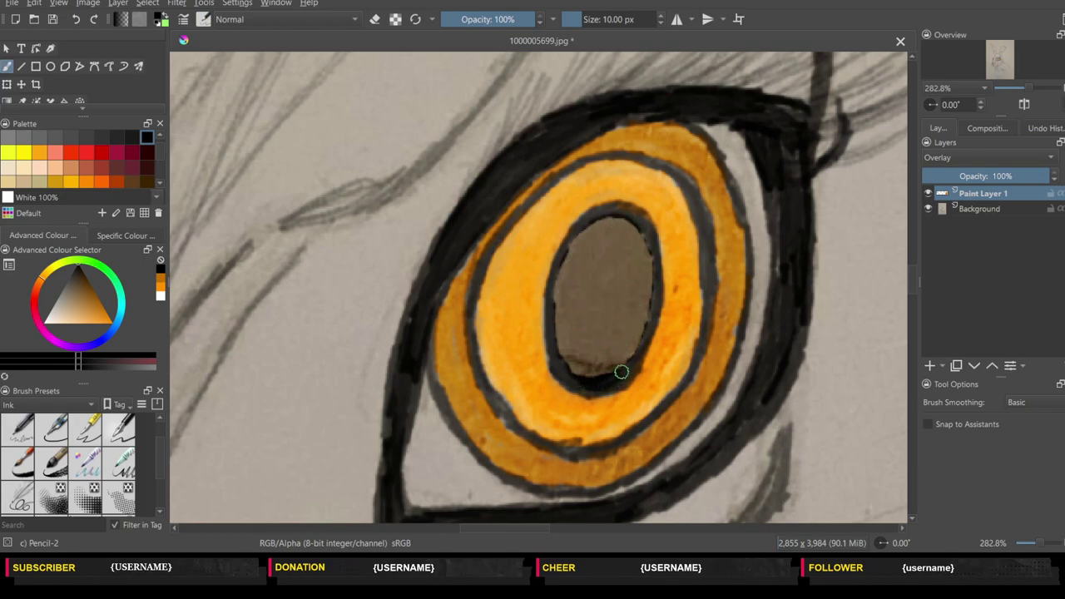
mouse_move(621, 374)
left_mouse_down()
mouse_move(580, 379)
mouse_move(630, 374)
mouse_move(657, 294)
mouse_move(650, 235)
left_mouse_up()
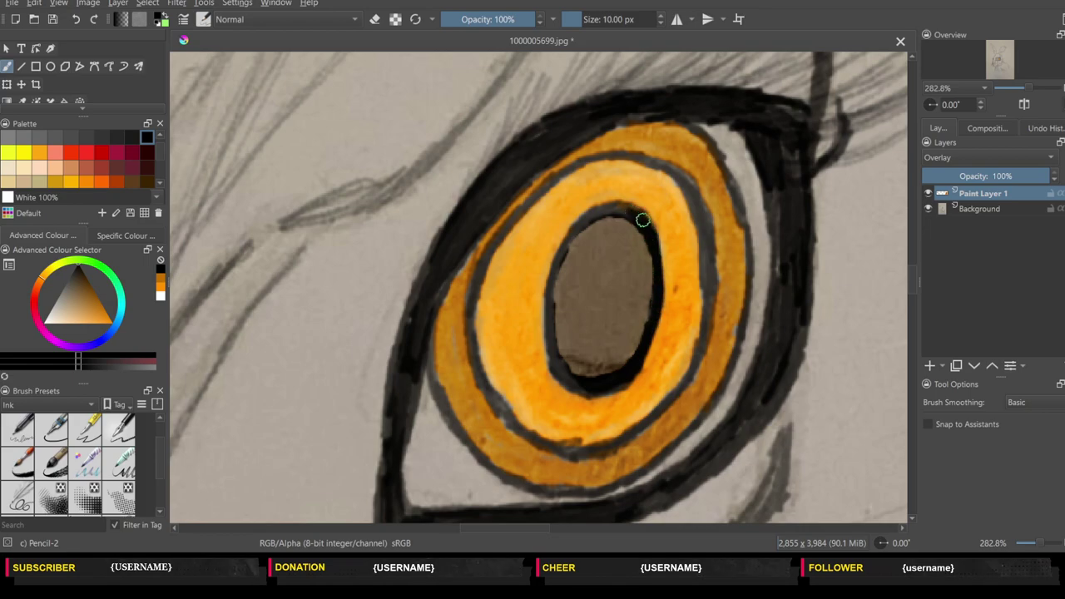
mouse_move(648, 226)
left_mouse_down()
mouse_move(607, 207)
mouse_move(621, 212)
mouse_move(579, 223)
mouse_move(557, 265)
mouse_move(554, 367)
mouse_move(549, 299)
mouse_move(566, 368)
mouse_move(554, 295)
mouse_move(594, 371)
mouse_move(602, 365)
left_mouse_up()
- Select the Background layer and paint the large eye's pupil solid black over the brown
key("minus")
key("minus")
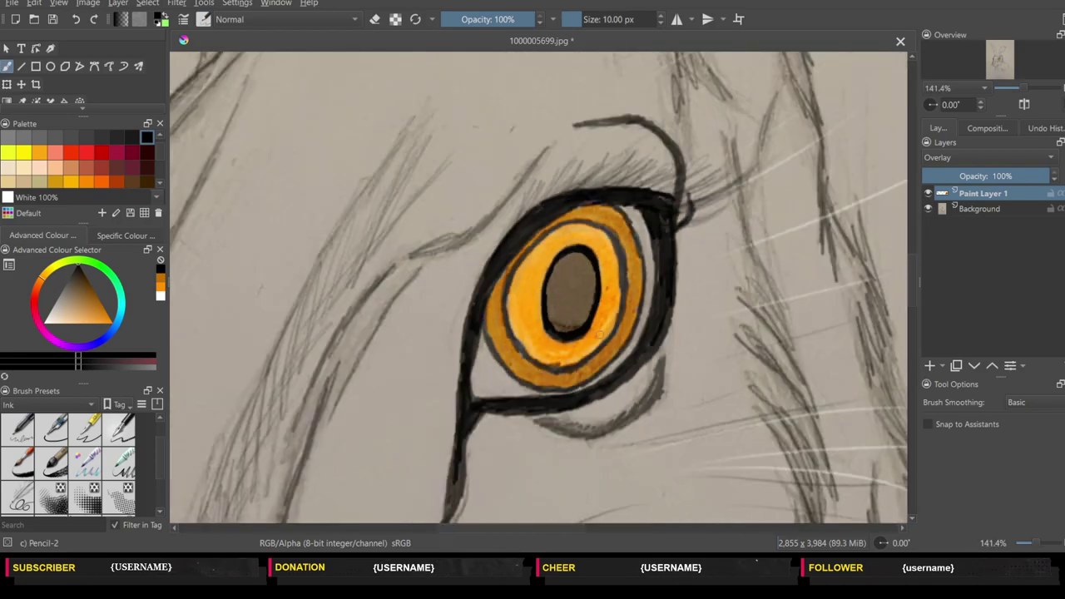
key("minus")
key("minus")
key("minus")
key("minus")
key("minus")
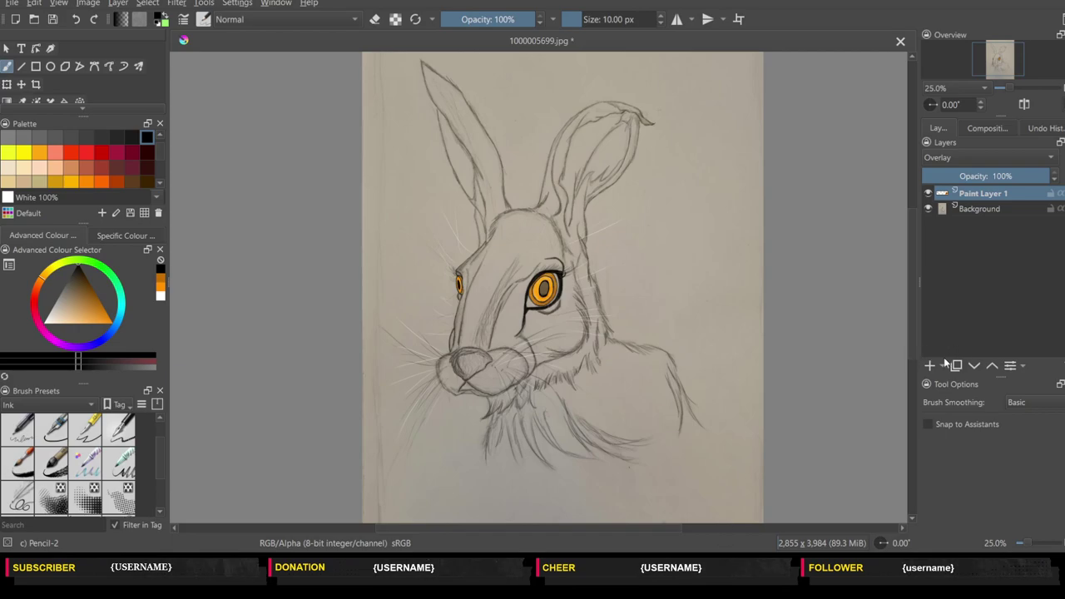
left_click(991, 210)
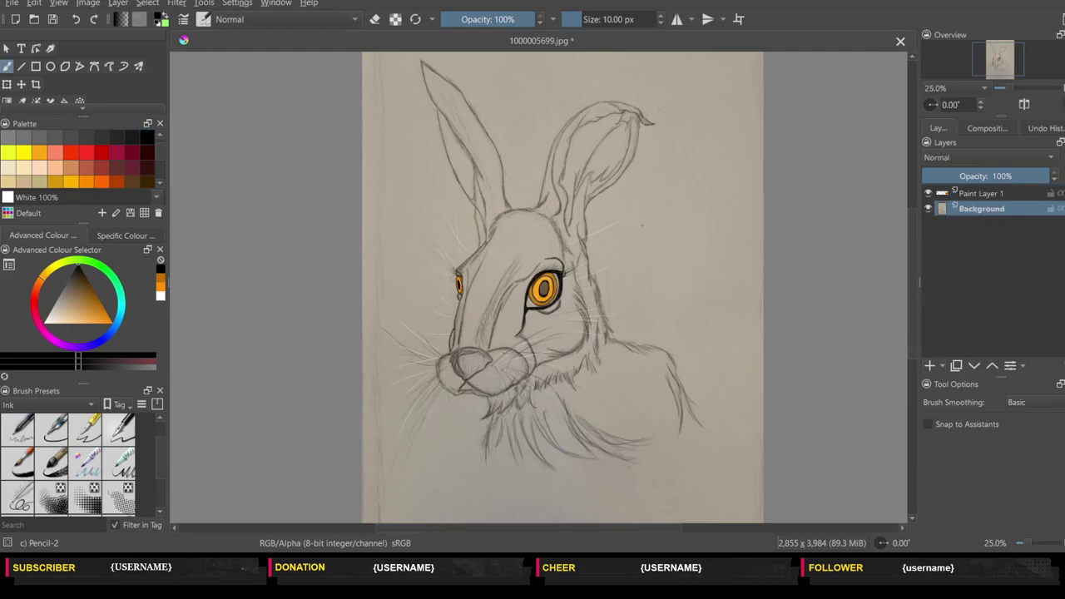
scroll(610, 257, "up", 2)
scroll(610, 257, "up", 2)
scroll(610, 257, "up", 2)
scroll(610, 257, "up", 1)
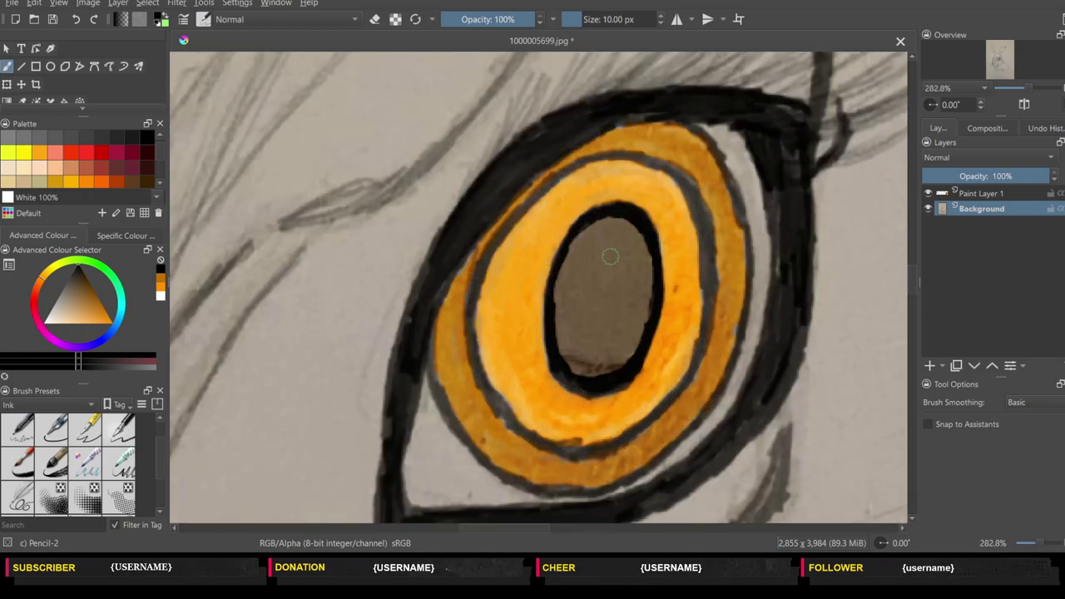
mouse_move(595, 249)
left_mouse_down()
mouse_move(594, 302)
mouse_move(637, 238)
mouse_move(649, 283)
mouse_move(637, 330)
mouse_move(609, 363)
mouse_move(587, 367)
mouse_move(602, 366)
mouse_move(561, 308)
mouse_move(569, 269)
mouse_move(558, 295)
mouse_move(587, 237)
mouse_move(617, 223)
mouse_move(599, 226)
mouse_move(591, 237)
mouse_move(610, 225)
mouse_move(599, 258)
mouse_move(583, 255)
mouse_move(574, 343)
mouse_move(569, 300)
mouse_move(591, 350)
mouse_move(620, 310)
mouse_move(628, 347)
mouse_move(637, 294)
left_mouse_up()
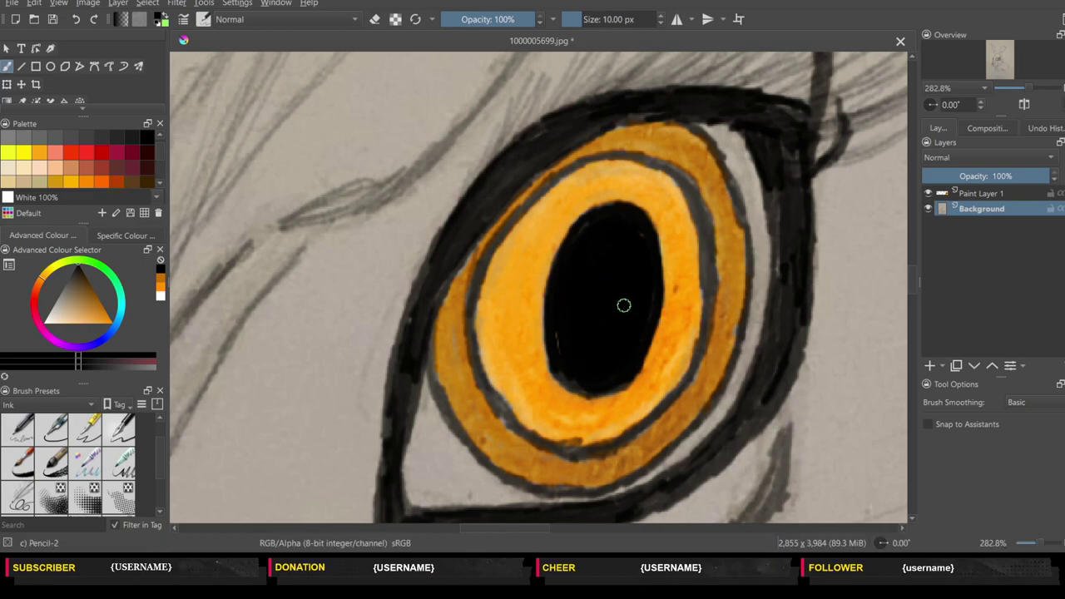
left_click_drag(571, 362, 561, 330)
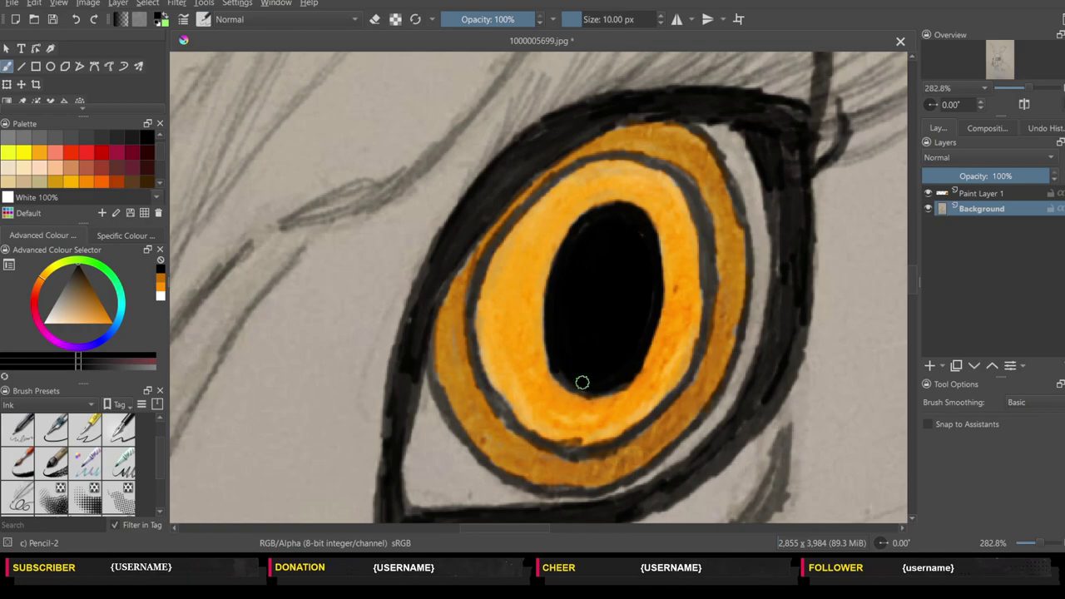
left_click(599, 531)
mouse_move(600, 531)
left_mouse_down()
mouse_move(418, 513)
mouse_move(438, 514)
left_mouse_up()
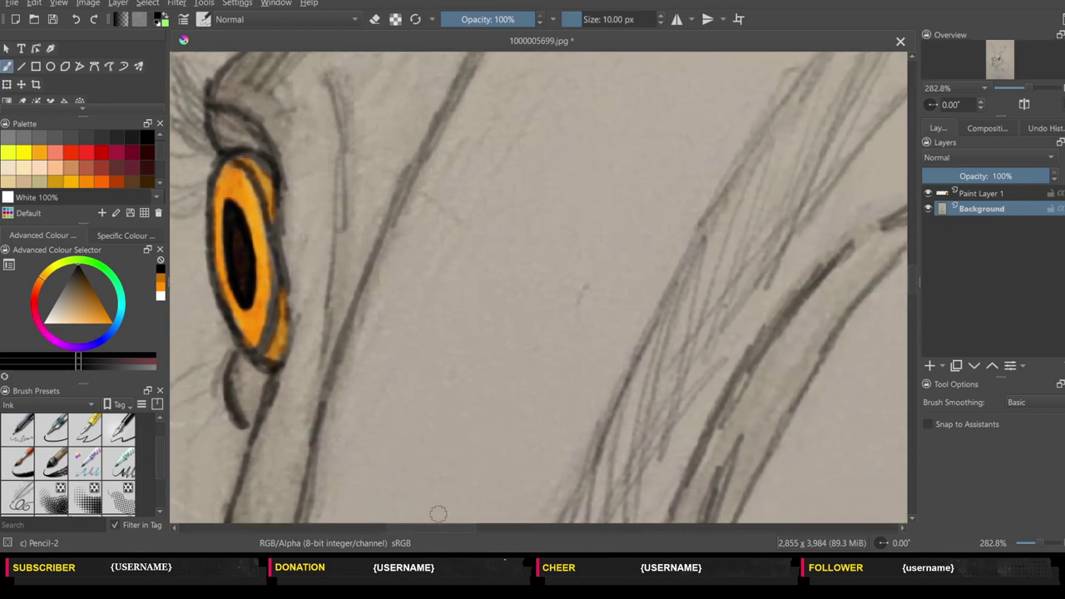
key("minus")
key("minus")
key("minus")
key("minus")
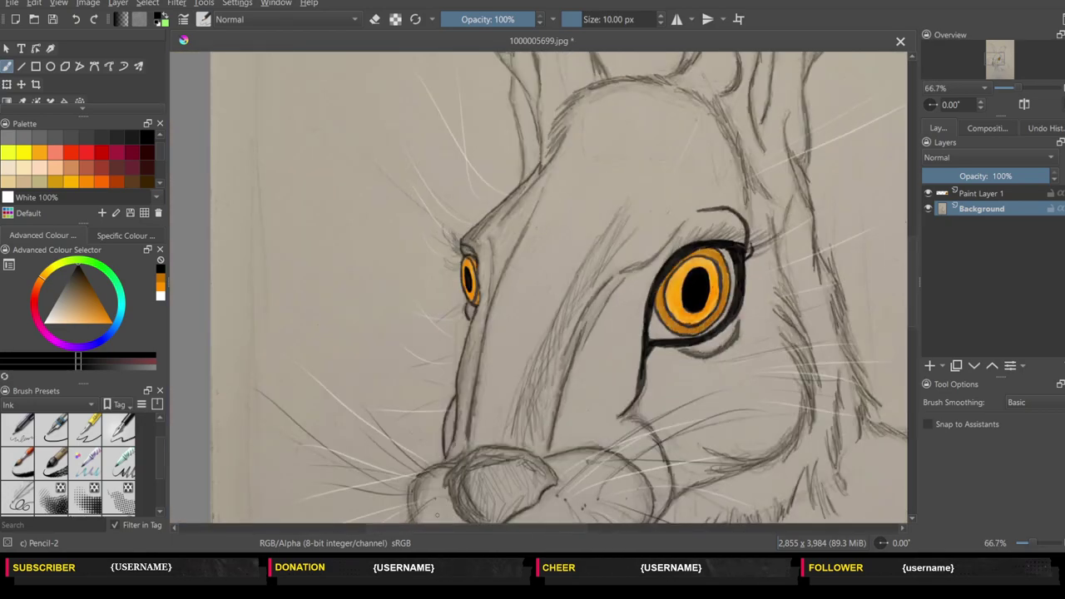
- Add a new paint layer above Paint Layer 1 and choose a saturated hot pink
left_click(998, 196)
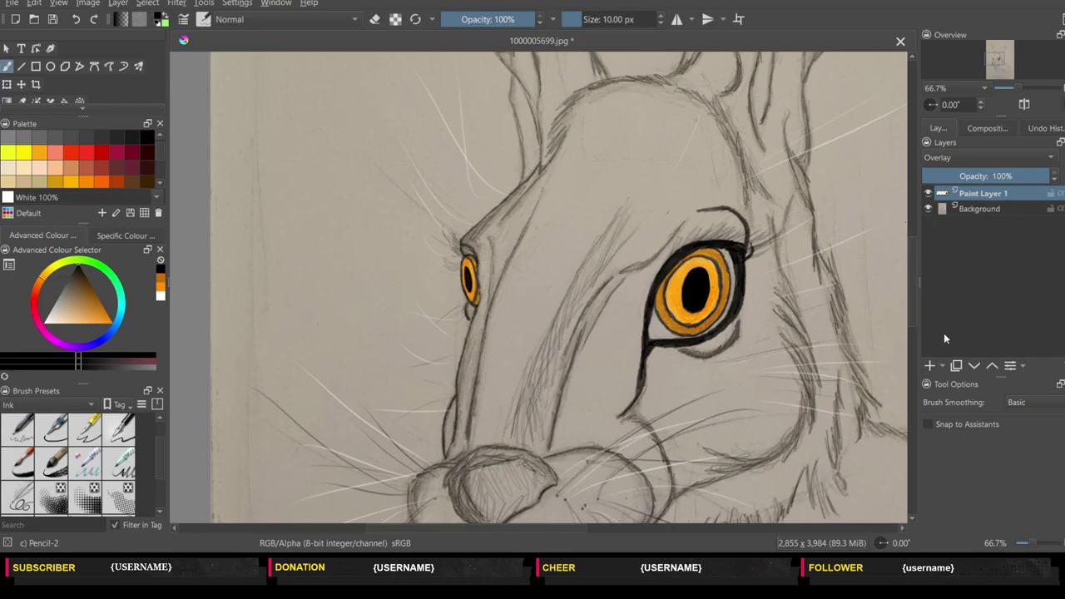
left_click(931, 366)
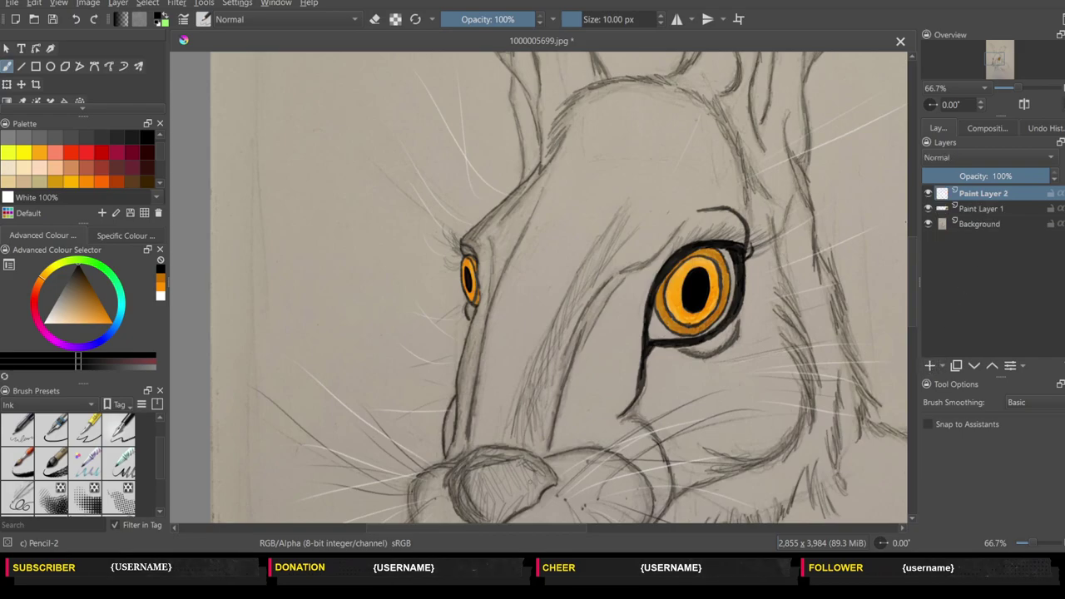
scroll(909, 324, "down", 5)
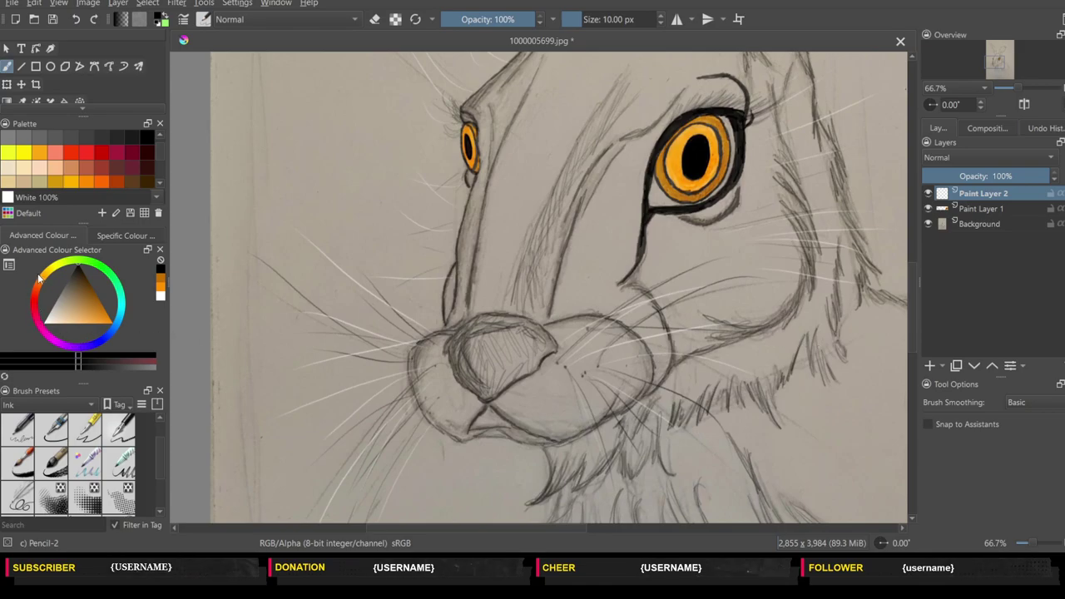
left_click(38, 318)
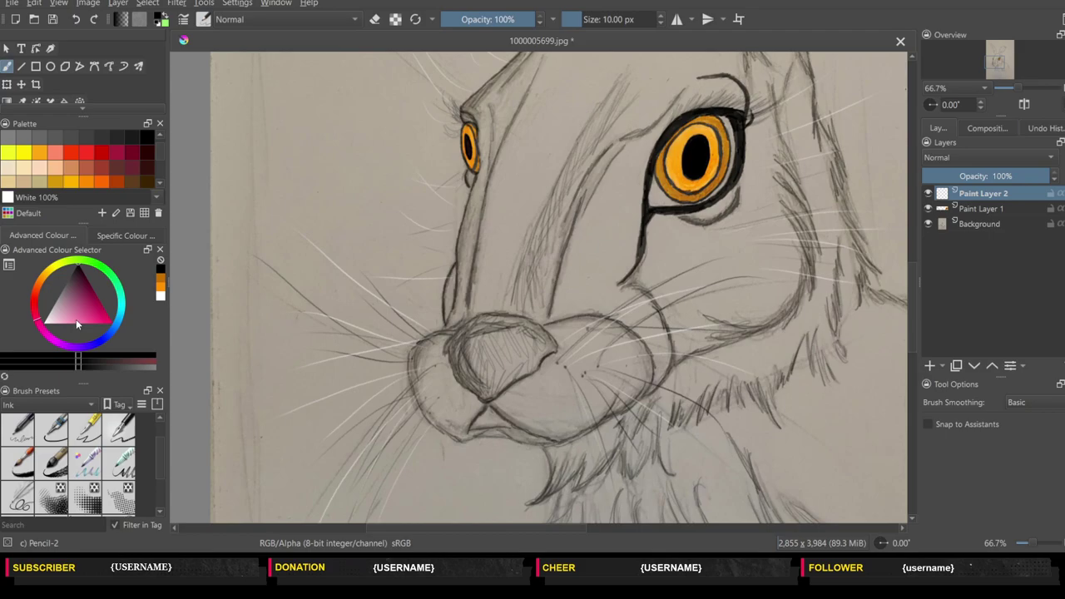
left_click(106, 326)
left_click_drag(107, 329, 118, 338)
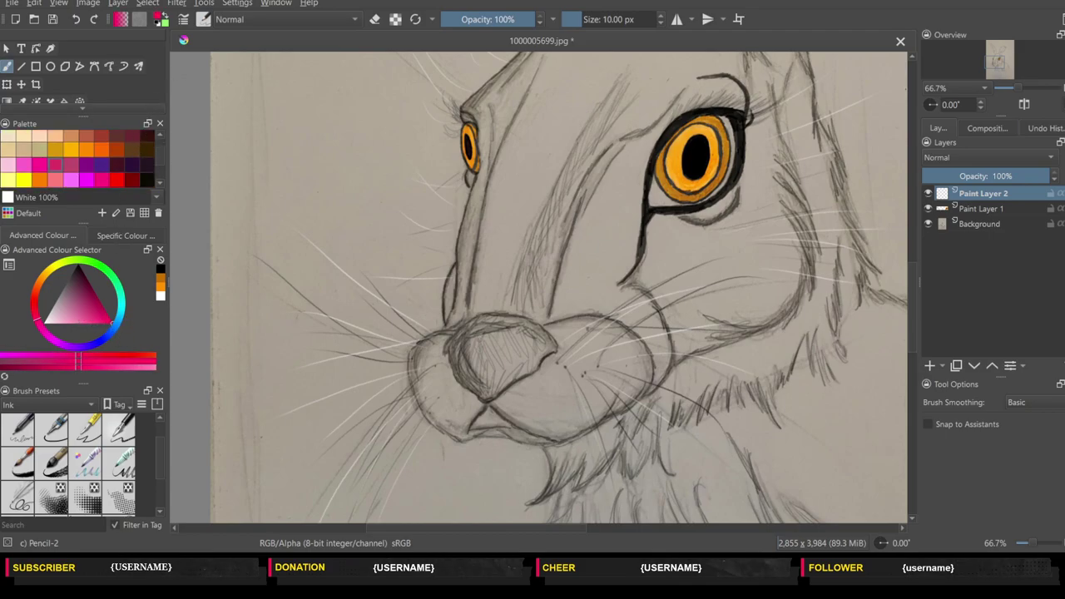
- Zoom in and centre the view on the nose, testing a first pink stroke
key("1")
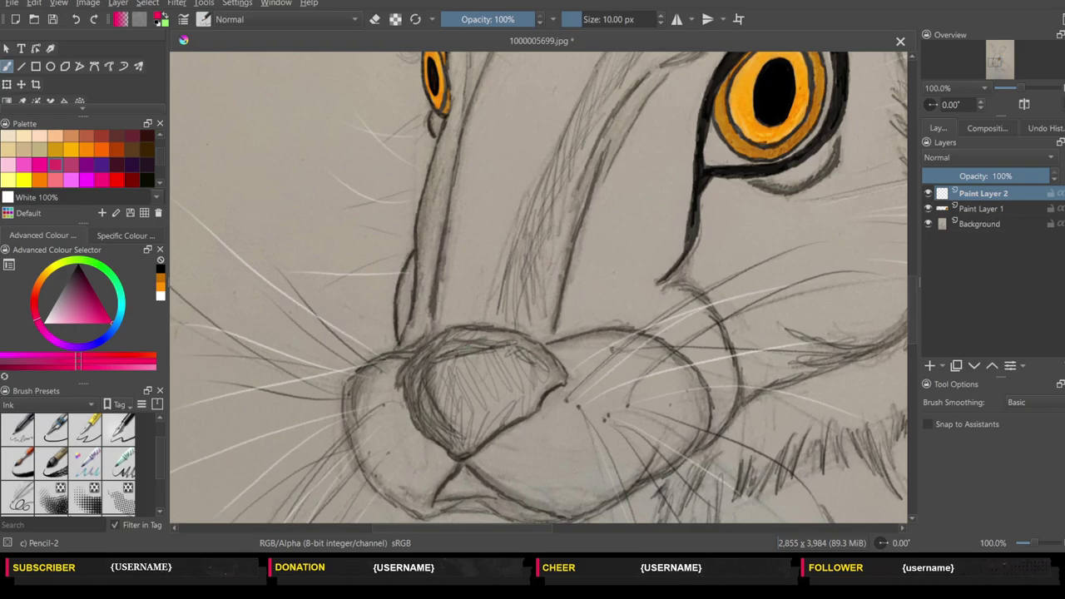
mouse_move(443, 386)
left_mouse_down()
mouse_move(453, 428)
mouse_move(432, 385)
left_mouse_up()
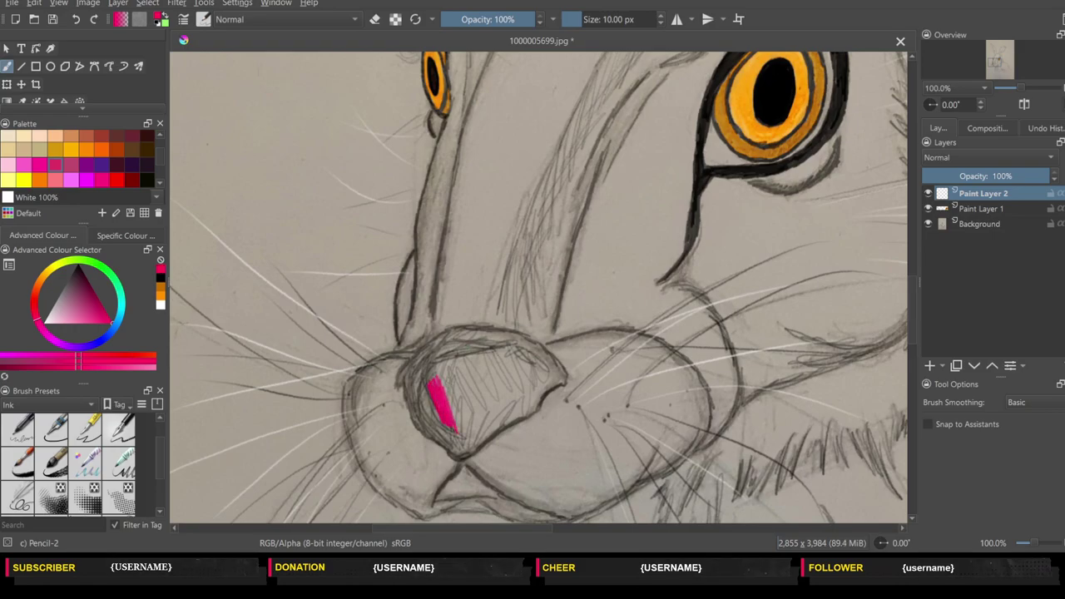
key("plus")
left_click_drag(914, 296, 908, 321)
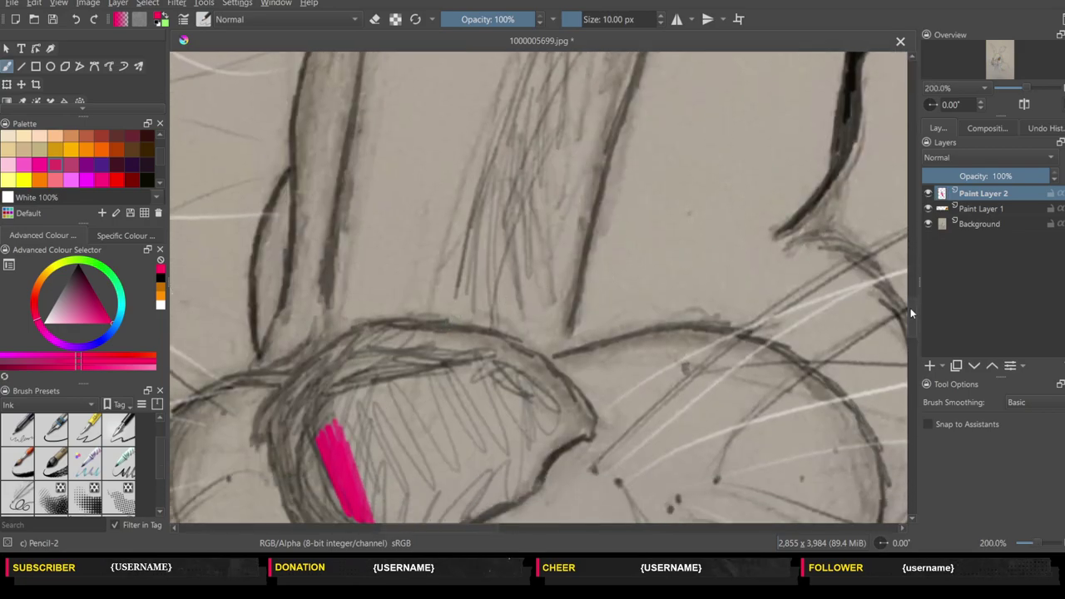
key("plus")
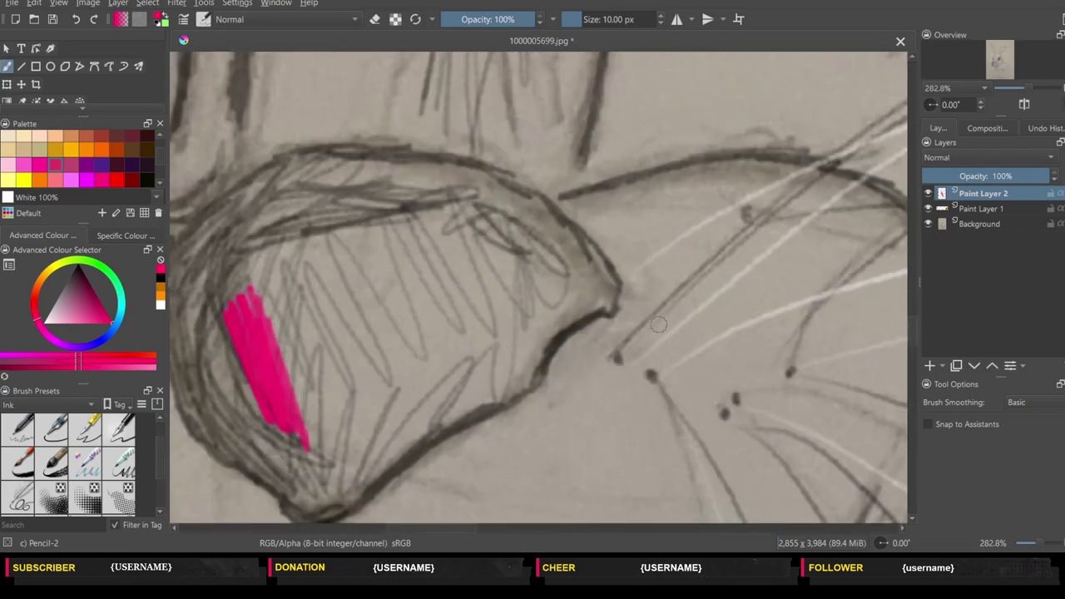
left_click_drag(599, 528, 387, 532)
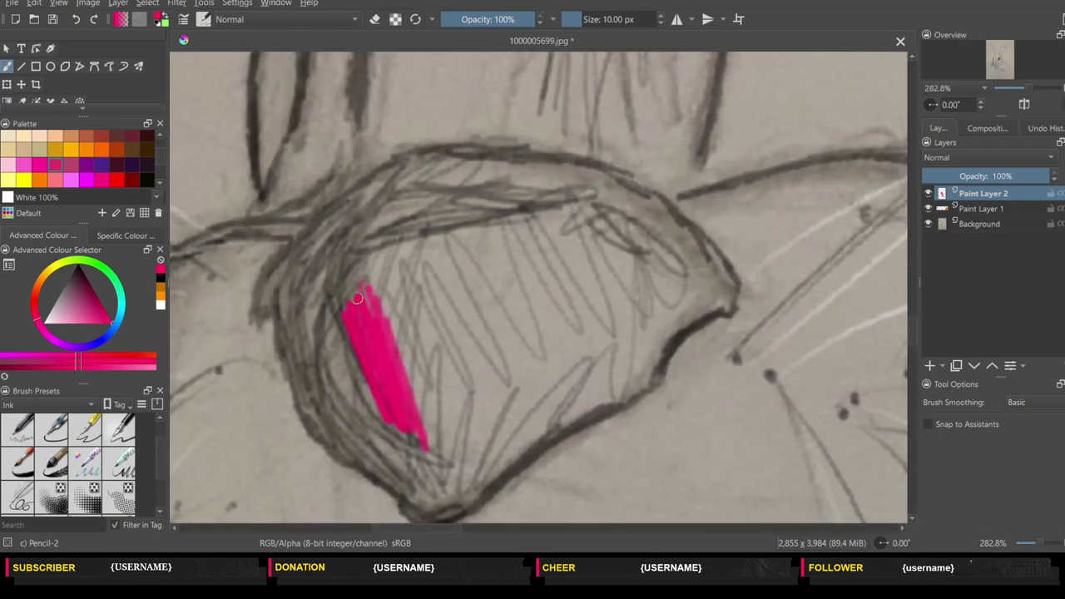
- Brush a trial pink patch over the nose, then delete that layer for an empty Paint Layer 2
mouse_move(366, 303)
left_mouse_down()
mouse_move(358, 270)
mouse_move(381, 342)
left_mouse_up()
left_click_drag(391, 283, 408, 366)
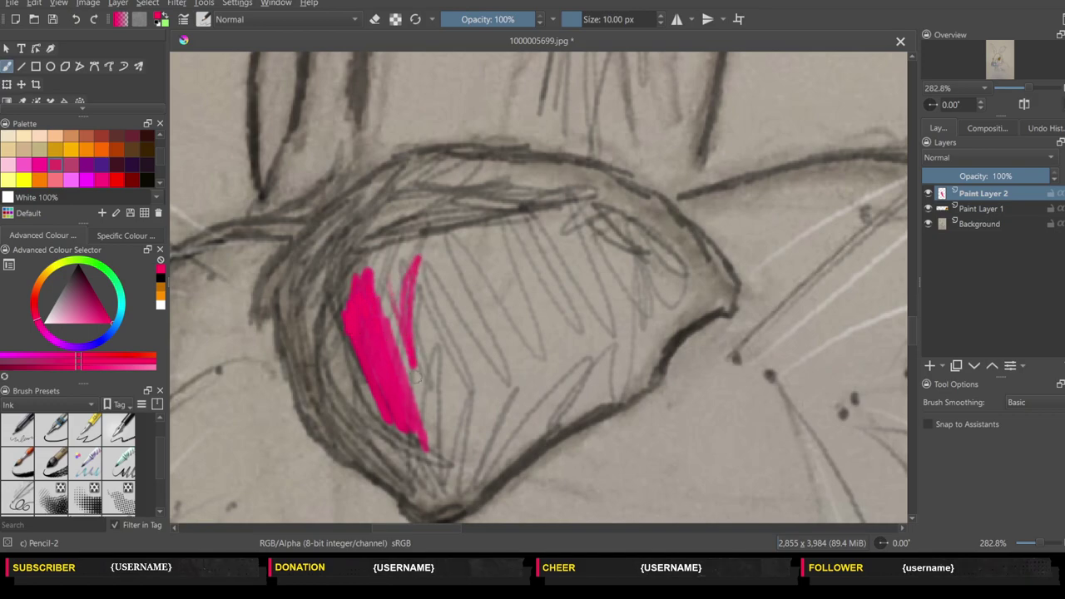
left_click_drag(421, 254, 421, 400)
mouse_move(390, 271)
left_mouse_down()
mouse_move(400, 404)
mouse_move(385, 392)
mouse_move(371, 429)
left_mouse_up()
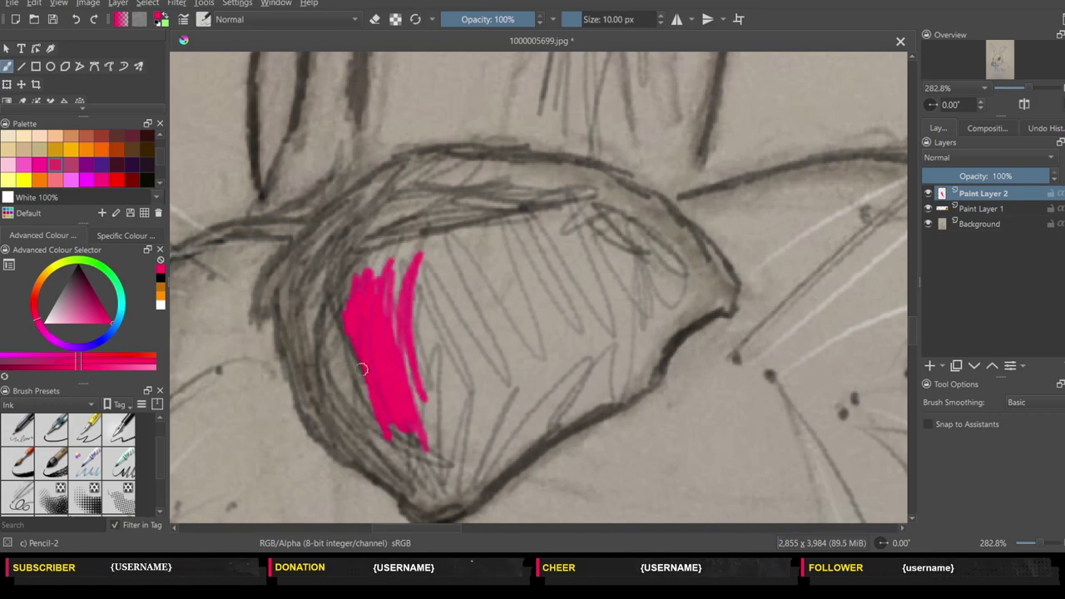
left_click_drag(337, 283, 362, 420)
left_click_drag(329, 307, 366, 439)
mouse_move(316, 288)
left_mouse_down()
mouse_move(350, 432)
mouse_move(358, 420)
mouse_move(342, 387)
left_mouse_up()
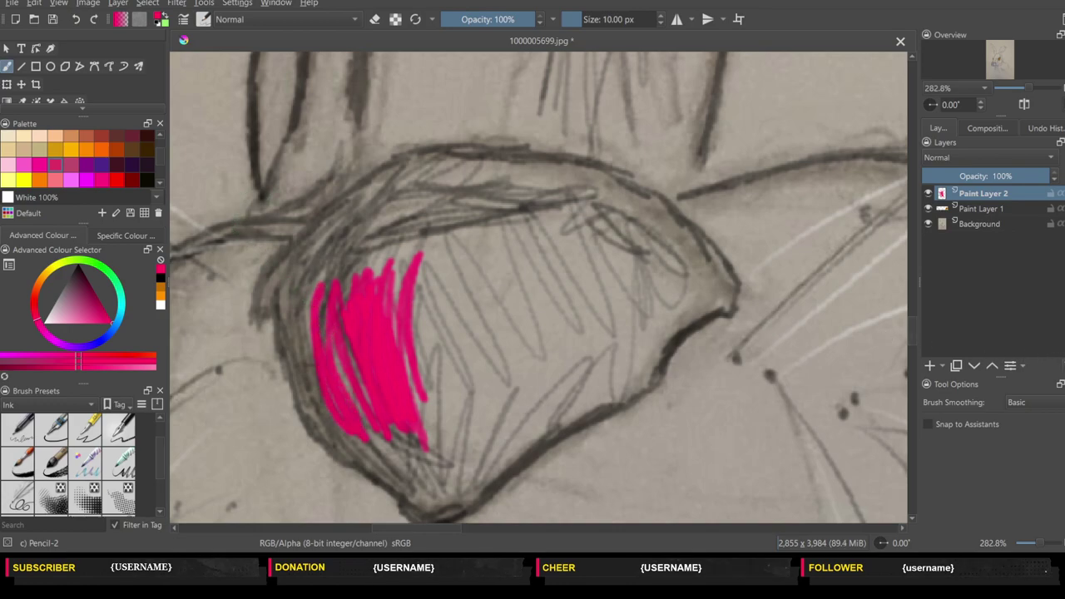
key("shift+Delete")
left_click(930, 366)
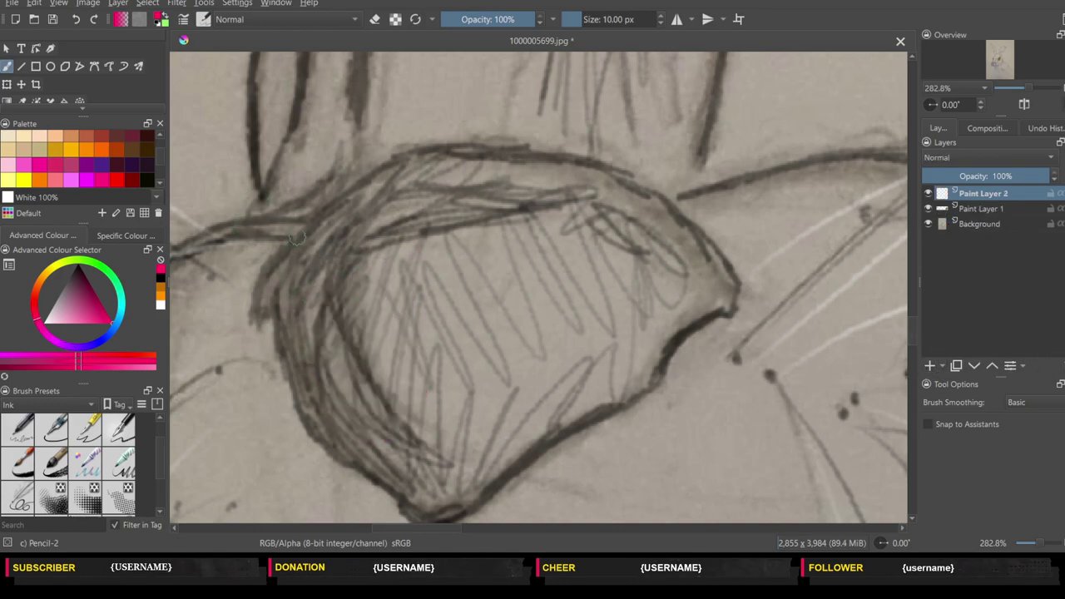
- Trace the hare's nose outline in hot pink, touch up the tip, and add a line inside its left edge
left_click_drag(291, 253, 263, 305)
left_click_drag(282, 310, 313, 413)
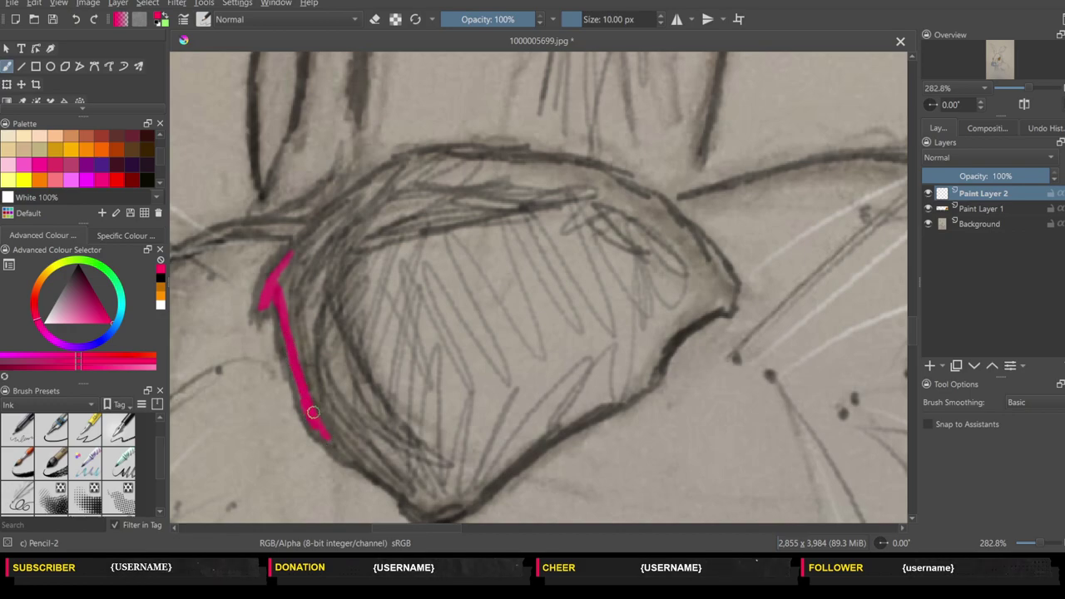
mouse_move(351, 450)
left_mouse_down()
mouse_move(432, 509)
mouse_move(643, 384)
mouse_move(668, 340)
mouse_move(734, 300)
left_mouse_up()
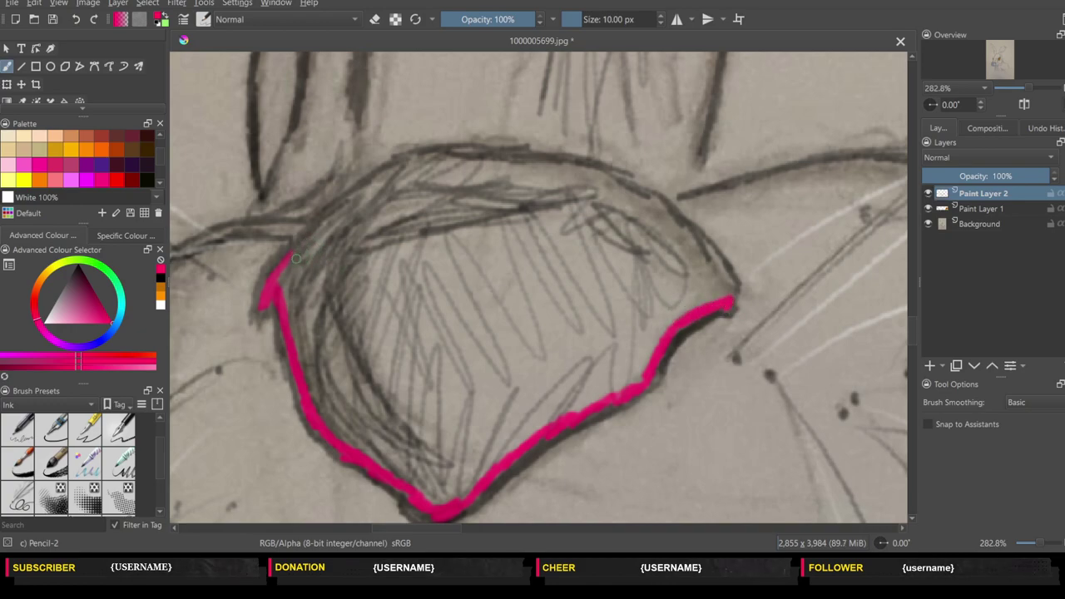
mouse_move(286, 260)
left_mouse_down()
mouse_move(380, 176)
mouse_move(476, 151)
mouse_move(468, 158)
mouse_move(595, 166)
mouse_move(643, 195)
mouse_move(713, 253)
mouse_move(732, 304)
left_mouse_up()
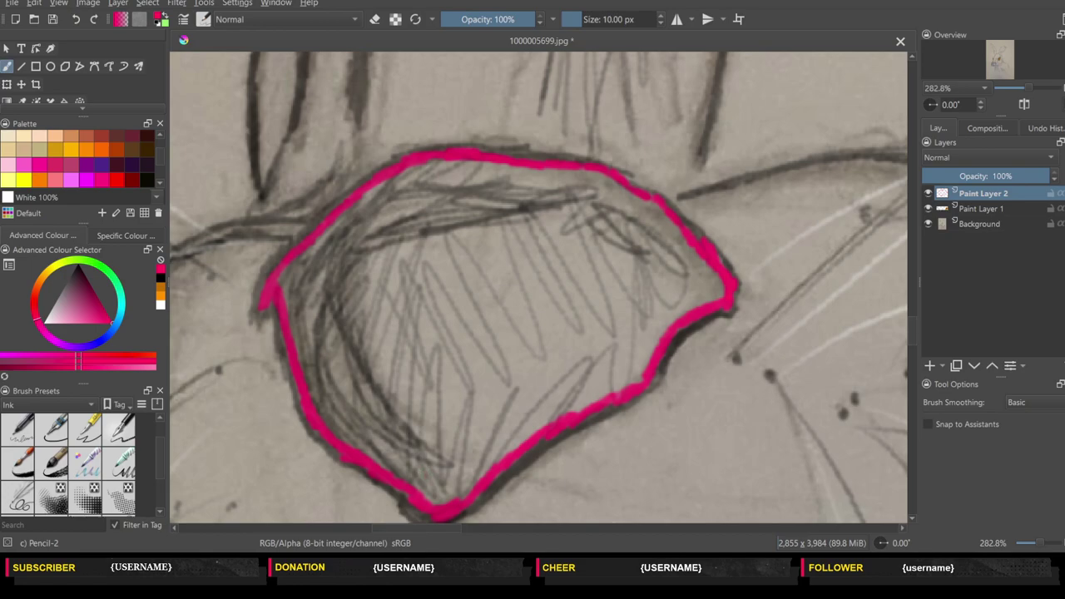
mouse_move(421, 468)
left_mouse_down()
mouse_move(441, 497)
mouse_move(426, 470)
mouse_move(445, 467)
mouse_move(409, 432)
left_mouse_up()
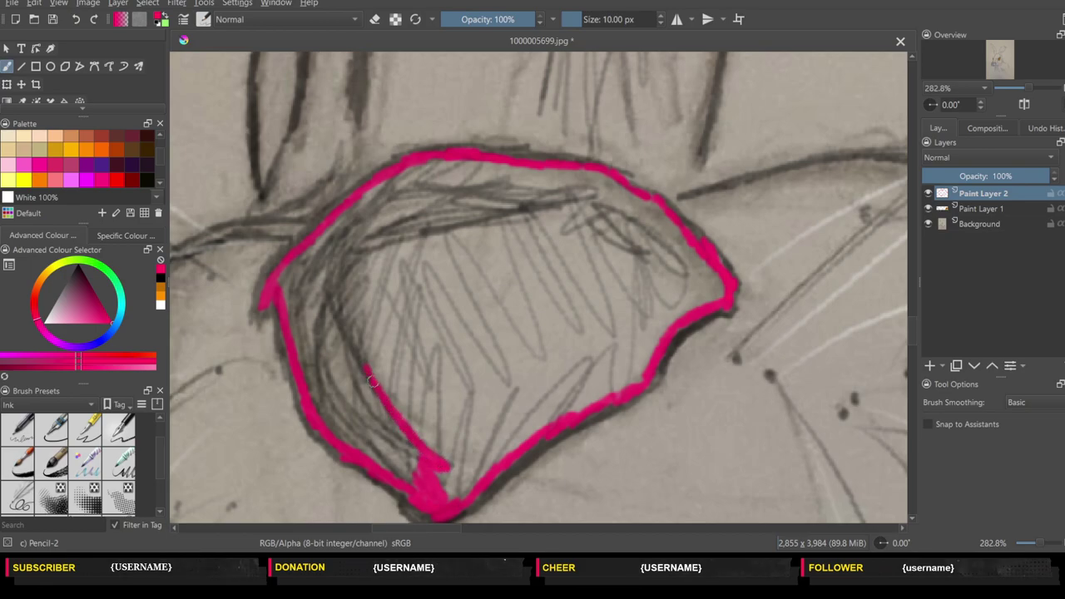
left_click_drag(372, 380, 347, 281)
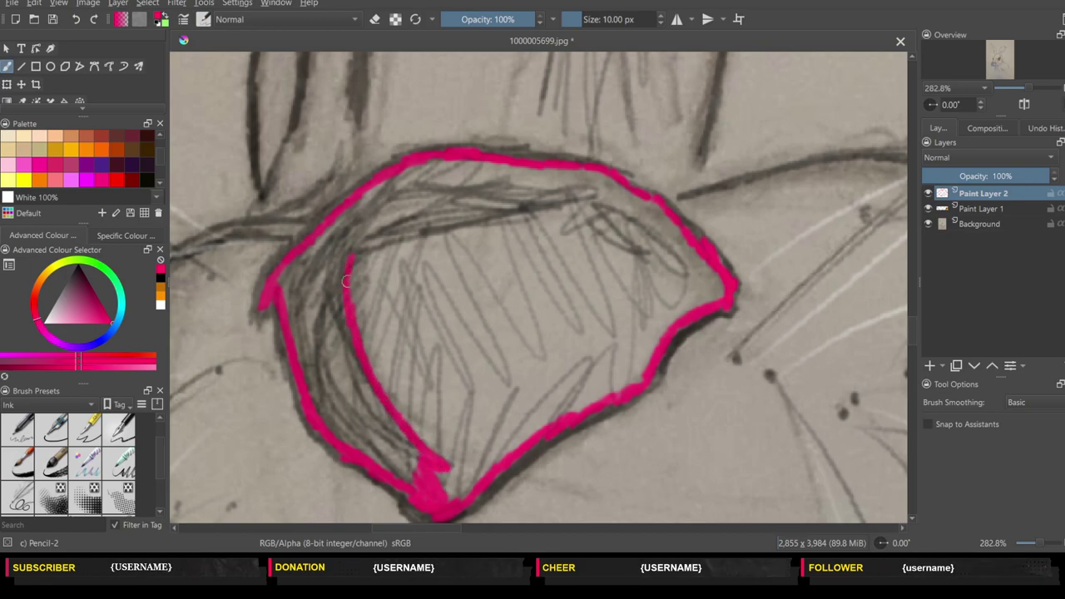
- Paint thick pink along the nose's top inner edge and down its whole left side
mouse_move(356, 250)
left_mouse_down()
mouse_move(579, 202)
mouse_move(559, 188)
mouse_move(421, 179)
mouse_move(438, 160)
mouse_move(414, 183)
mouse_move(583, 190)
mouse_move(320, 262)
mouse_move(346, 225)
mouse_move(295, 270)
mouse_move(362, 203)
mouse_move(329, 248)
mouse_move(348, 235)
mouse_move(374, 189)
mouse_move(332, 225)
mouse_move(399, 174)
mouse_move(382, 198)
left_mouse_up()
mouse_move(421, 169)
left_mouse_down()
mouse_move(350, 234)
mouse_move(391, 204)
mouse_move(374, 225)
mouse_move(408, 208)
mouse_move(395, 227)
mouse_move(511, 206)
mouse_move(404, 202)
mouse_move(454, 189)
mouse_move(407, 198)
left_mouse_up()
left_click_drag(341, 250, 326, 309)
left_click_drag(342, 274, 328, 314)
mouse_move(345, 254)
left_mouse_down()
mouse_move(348, 353)
mouse_move(344, 337)
left_mouse_up()
mouse_move(339, 294)
left_mouse_down()
mouse_move(370, 408)
mouse_move(413, 453)
mouse_move(406, 465)
mouse_move(347, 438)
mouse_move(309, 391)
mouse_move(359, 425)
left_mouse_up()
mouse_move(338, 390)
left_mouse_down()
mouse_move(394, 452)
mouse_move(332, 333)
mouse_move(329, 366)
mouse_move(317, 312)
mouse_move(334, 378)
mouse_move(305, 333)
mouse_move(316, 385)
mouse_move(293, 338)
mouse_move(322, 257)
left_mouse_up()
mouse_move(329, 255)
left_mouse_down()
mouse_move(324, 297)
mouse_move(305, 312)
mouse_move(292, 290)
mouse_move(299, 252)
left_mouse_up()
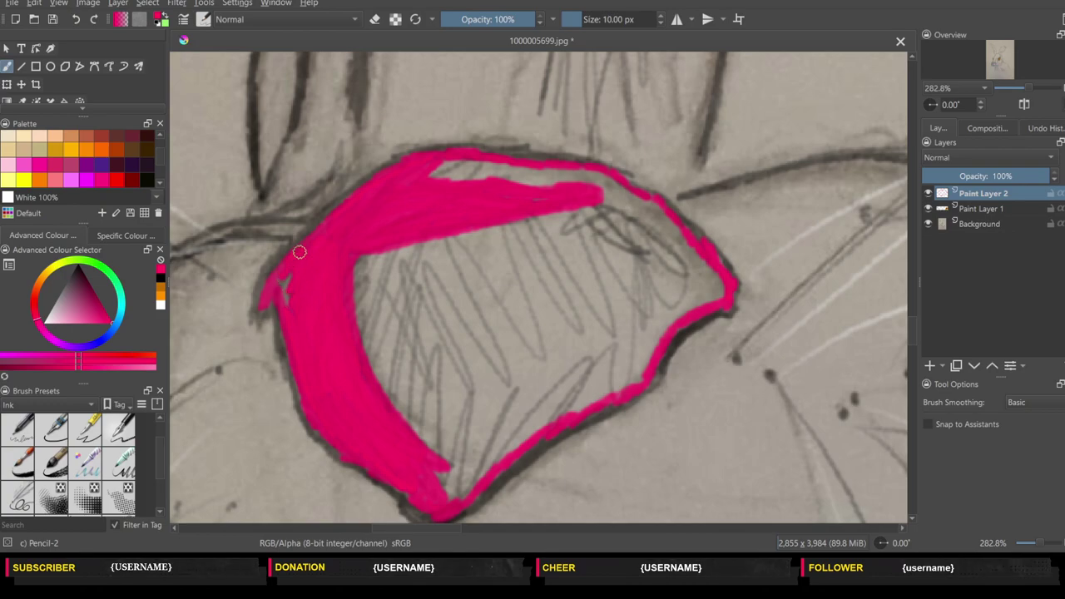
- Fill the grey gaps along the nose's left edge and extend the top pink band to the right outline
left_click_drag(284, 288, 309, 352)
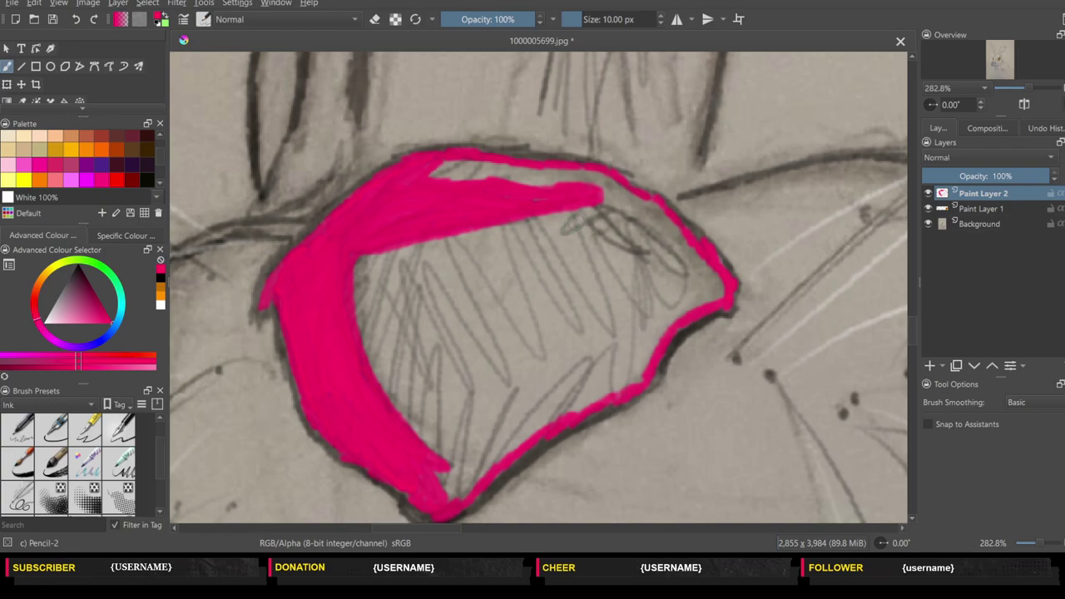
mouse_move(566, 225)
left_mouse_down()
mouse_move(593, 218)
mouse_move(631, 252)
mouse_move(681, 271)
mouse_move(626, 221)
mouse_move(590, 209)
mouse_move(652, 251)
left_mouse_up()
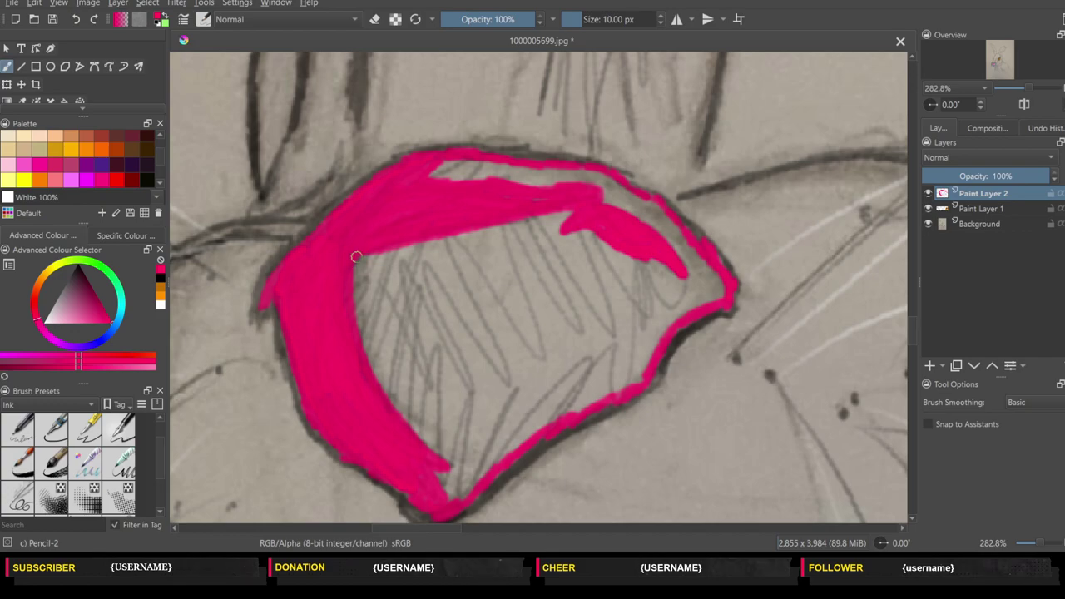
mouse_move(352, 269)
left_mouse_down()
mouse_move(376, 379)
mouse_move(432, 429)
mouse_move(471, 445)
mouse_move(461, 466)
left_mouse_up()
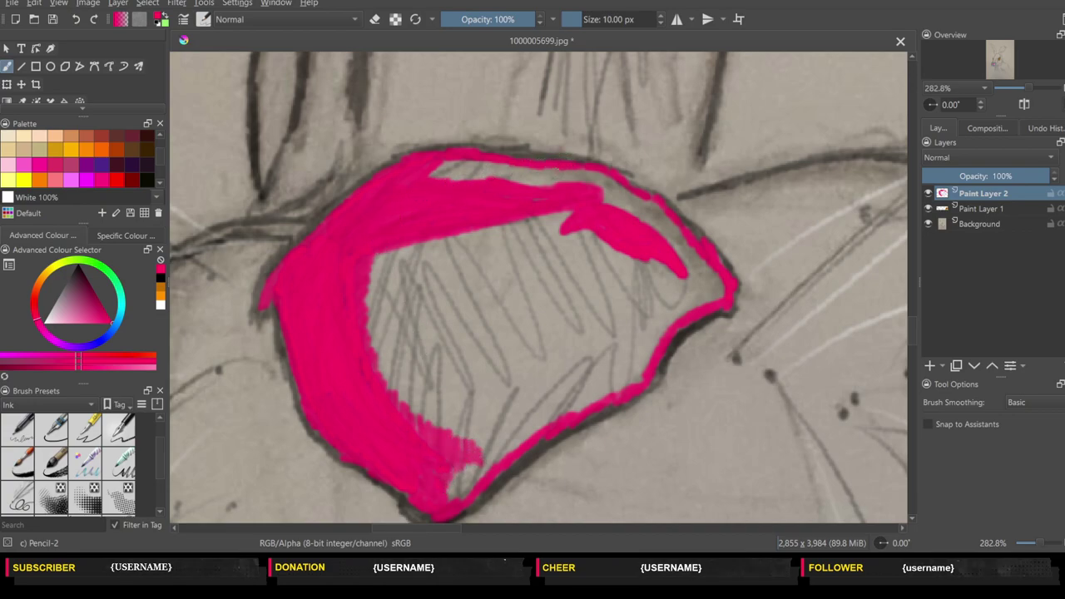
mouse_move(553, 174)
left_mouse_down()
mouse_move(653, 203)
mouse_move(644, 218)
mouse_move(665, 219)
mouse_move(659, 233)
mouse_move(699, 258)
mouse_move(704, 281)
mouse_move(713, 274)
mouse_move(707, 299)
mouse_move(710, 273)
left_mouse_up()
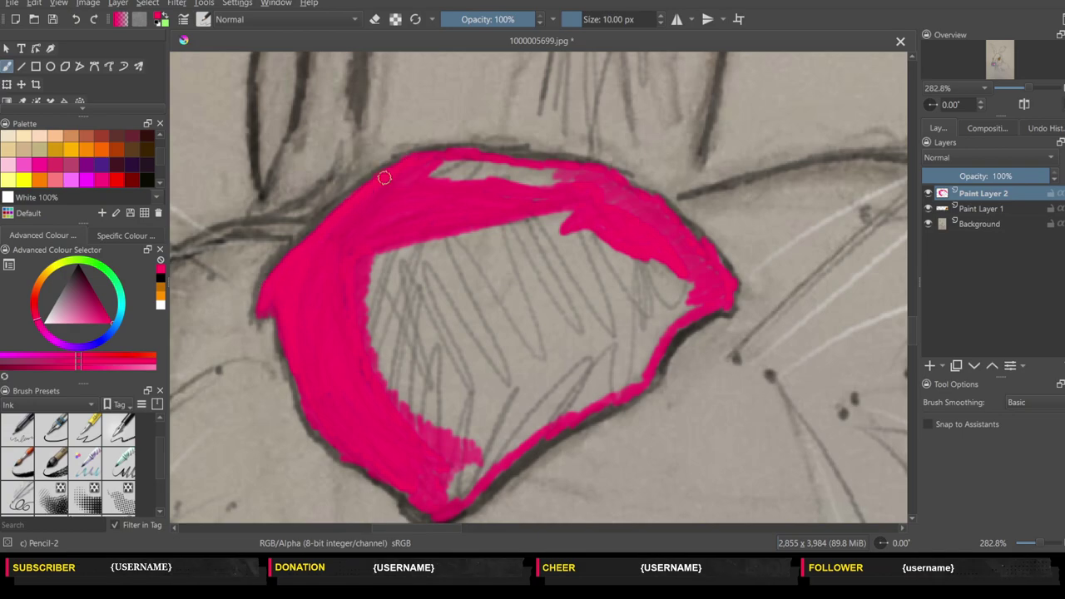
- Push the pink out to the nose's upper-left and left outlines and its bottom tip
left_click_drag(438, 155, 328, 236)
left_click_drag(312, 395, 293, 368)
left_click_drag(345, 444, 393, 483)
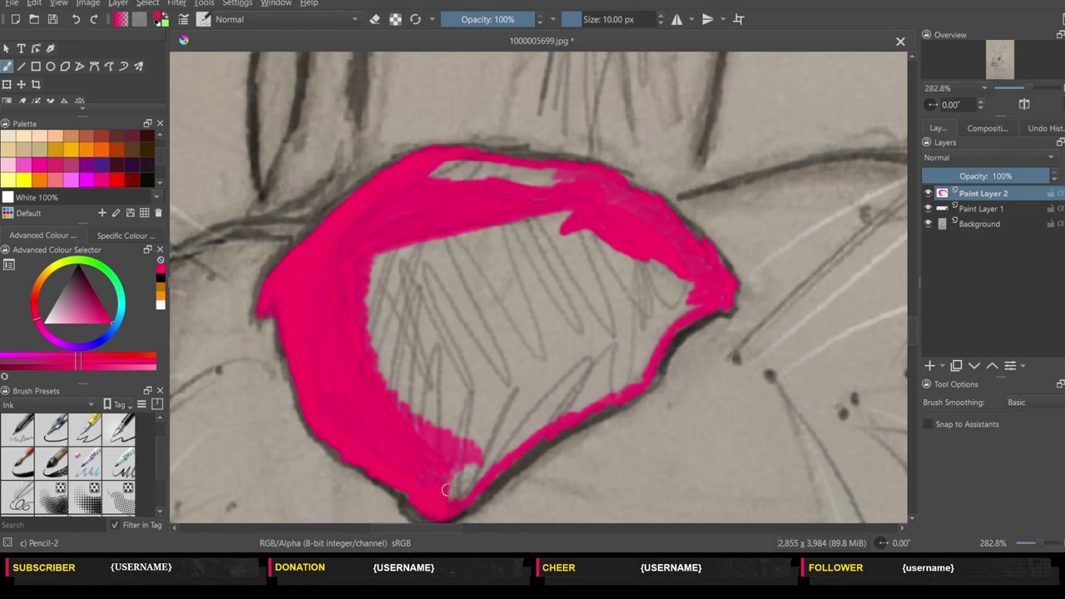
mouse_move(436, 517)
left_mouse_down()
mouse_move(484, 470)
mouse_move(469, 458)
mouse_move(456, 489)
mouse_move(419, 421)
left_mouse_up()
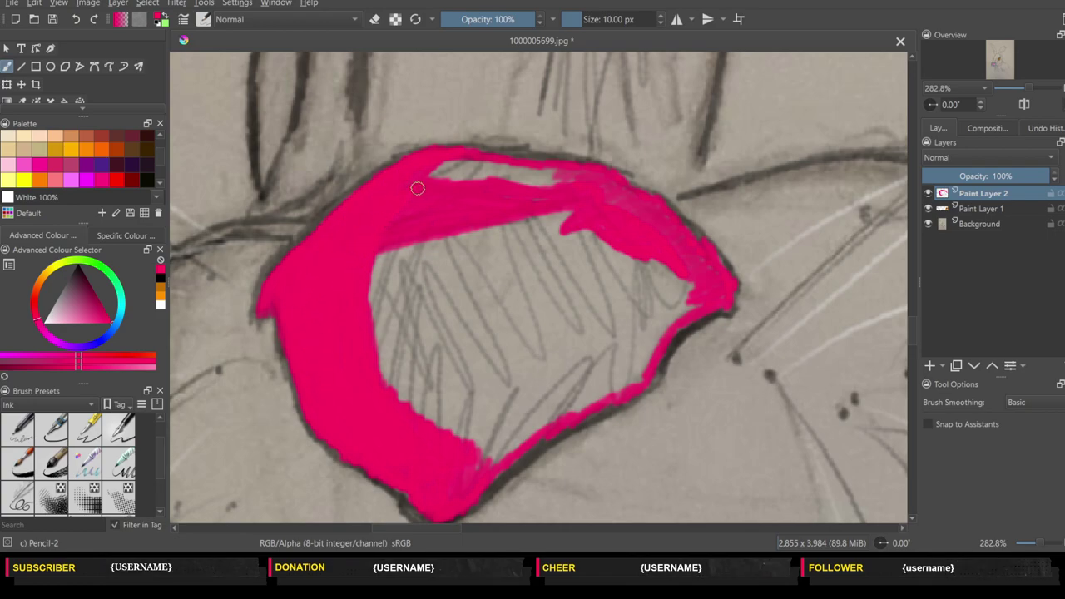
- Cover the top-edge gap and brush a wide diagonal pink band down into the hatched centre
mouse_move(450, 167)
left_mouse_down()
mouse_move(399, 195)
mouse_move(471, 155)
mouse_move(452, 167)
mouse_move(472, 178)
mouse_move(576, 171)
mouse_move(547, 193)
mouse_move(558, 197)
left_mouse_up()
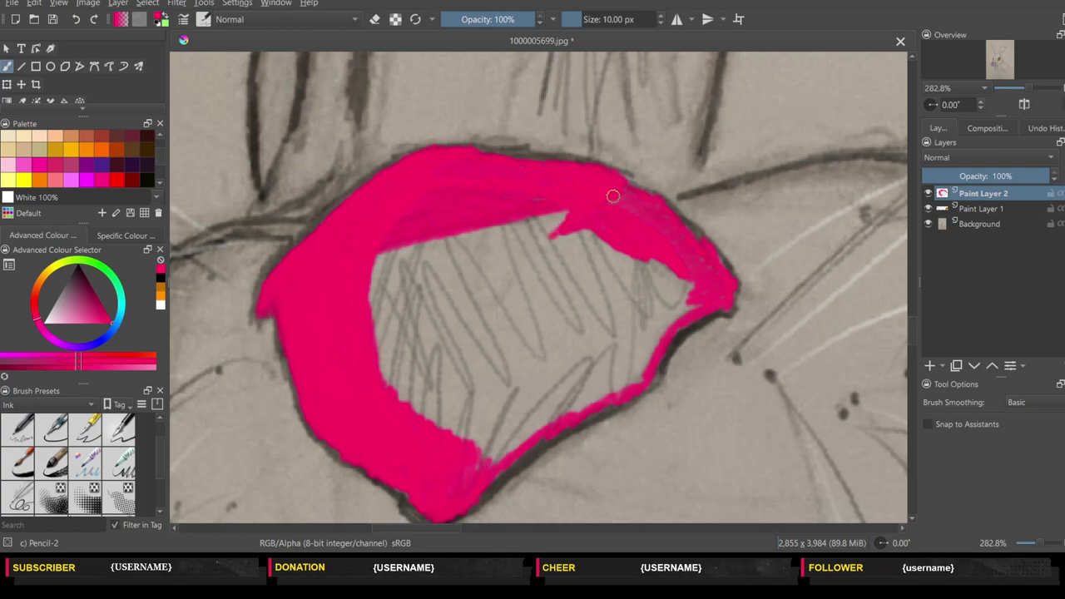
left_click_drag(574, 218, 490, 280)
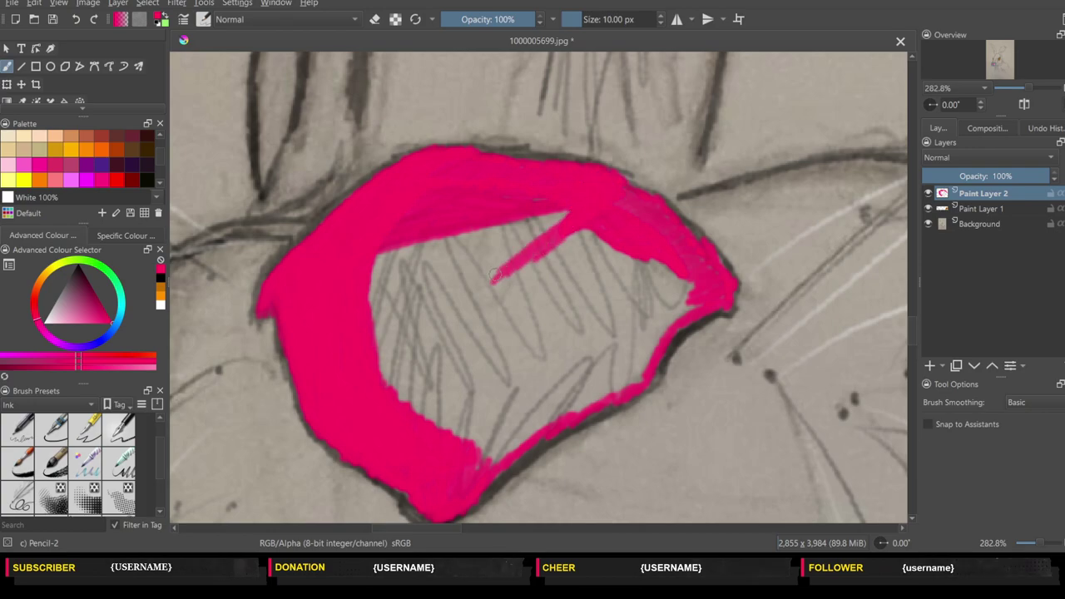
mouse_move(570, 213)
left_mouse_down()
mouse_move(499, 260)
mouse_move(547, 209)
mouse_move(491, 263)
mouse_move(549, 207)
mouse_move(449, 274)
mouse_move(516, 208)
mouse_move(424, 283)
mouse_move(494, 219)
mouse_move(420, 287)
left_mouse_up()
mouse_move(488, 218)
left_mouse_down()
mouse_move(417, 284)
mouse_move(494, 203)
mouse_move(404, 288)
mouse_move(482, 193)
mouse_move(395, 283)
mouse_move(458, 191)
mouse_move(391, 275)
mouse_move(451, 186)
mouse_move(384, 260)
mouse_move(459, 166)
left_mouse_up()
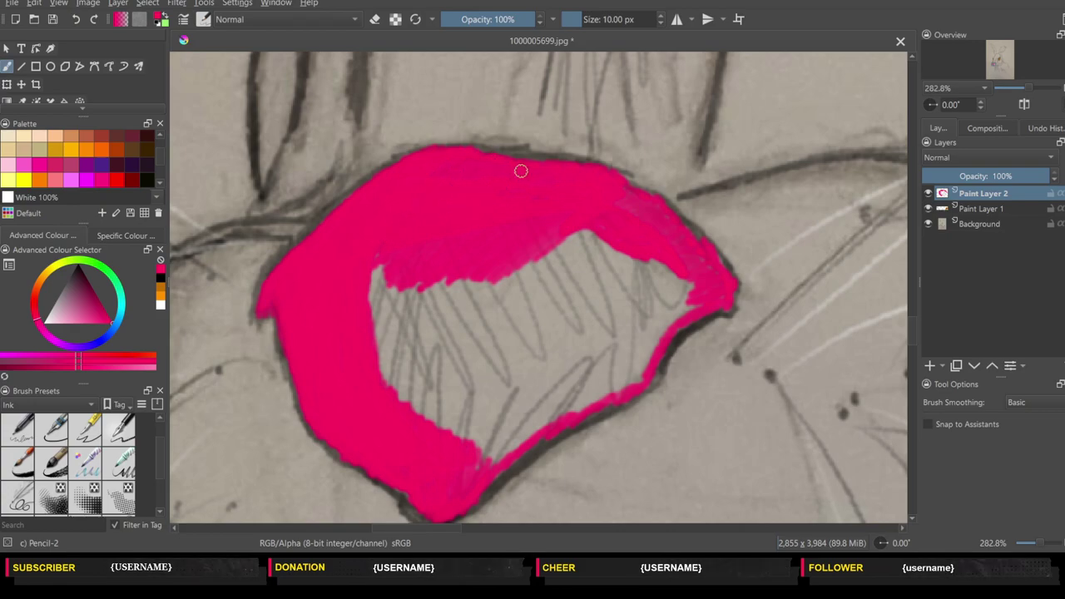
left_click_drag(454, 280, 410, 398)
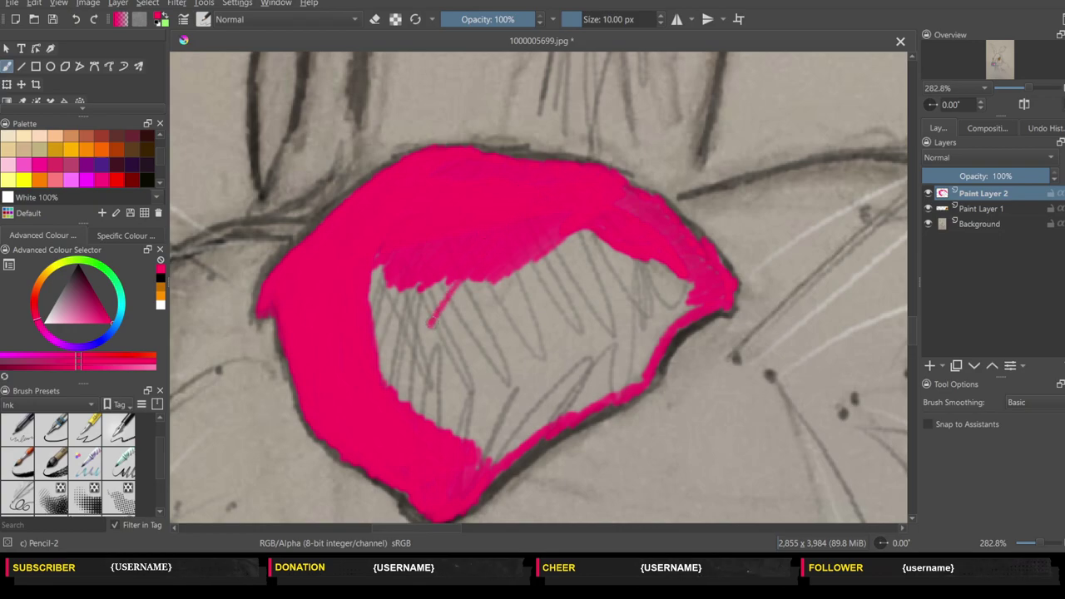
mouse_move(448, 281)
left_mouse_down()
mouse_move(404, 385)
mouse_move(444, 275)
mouse_move(419, 304)
mouse_move(396, 372)
mouse_move(406, 287)
mouse_move(385, 384)
mouse_move(384, 286)
mouse_move(369, 352)
mouse_move(375, 268)
left_mouse_up()
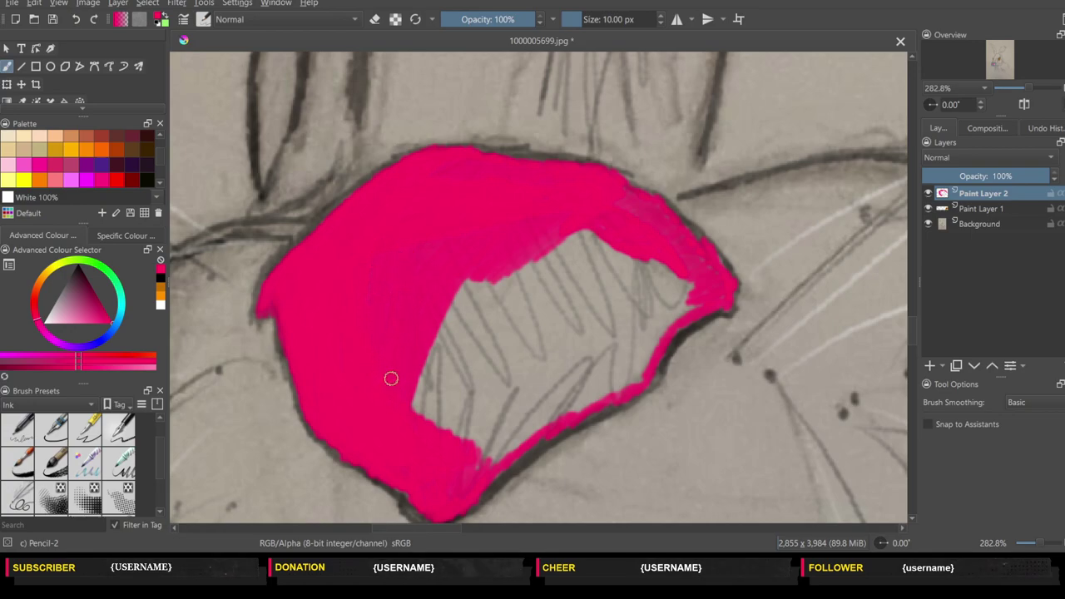
- Paint over the last hatched area and grey notch of the nose, then zoom out to the whole hare
mouse_move(391, 379)
left_mouse_down()
mouse_move(425, 335)
mouse_move(433, 442)
mouse_move(444, 444)
mouse_move(456, 429)
mouse_move(456, 328)
mouse_move(444, 421)
mouse_move(447, 364)
mouse_move(483, 247)
mouse_move(441, 379)
mouse_move(437, 328)
mouse_move(494, 226)
left_mouse_up()
mouse_move(449, 389)
left_mouse_down()
mouse_move(494, 245)
mouse_move(466, 444)
mouse_move(541, 404)
mouse_move(478, 467)
mouse_move(536, 401)
mouse_move(483, 475)
mouse_move(574, 396)
mouse_move(551, 421)
mouse_move(620, 371)
mouse_move(576, 417)
mouse_move(653, 358)
mouse_move(633, 381)
mouse_move(691, 315)
mouse_move(623, 392)
mouse_move(675, 319)
mouse_move(591, 395)
mouse_move(654, 279)
mouse_move(620, 354)
mouse_move(666, 277)
mouse_move(633, 350)
mouse_move(679, 288)
mouse_move(690, 290)
mouse_move(649, 341)
mouse_move(574, 392)
mouse_move(612, 333)
mouse_move(544, 405)
mouse_move(553, 375)
mouse_move(537, 400)
mouse_move(525, 341)
mouse_move(503, 396)
mouse_move(523, 329)
mouse_move(487, 392)
mouse_move(508, 310)
mouse_move(471, 389)
mouse_move(479, 337)
mouse_move(522, 254)
left_mouse_up()
left_click_drag(490, 361, 504, 354)
mouse_move(499, 373)
left_mouse_down()
mouse_move(532, 290)
mouse_move(513, 383)
mouse_move(575, 267)
mouse_move(546, 361)
mouse_move(583, 258)
mouse_move(580, 355)
mouse_move(634, 247)
mouse_move(585, 374)
mouse_move(588, 316)
mouse_move(644, 236)
mouse_move(604, 342)
mouse_move(657, 248)
mouse_move(621, 314)
left_mouse_up()
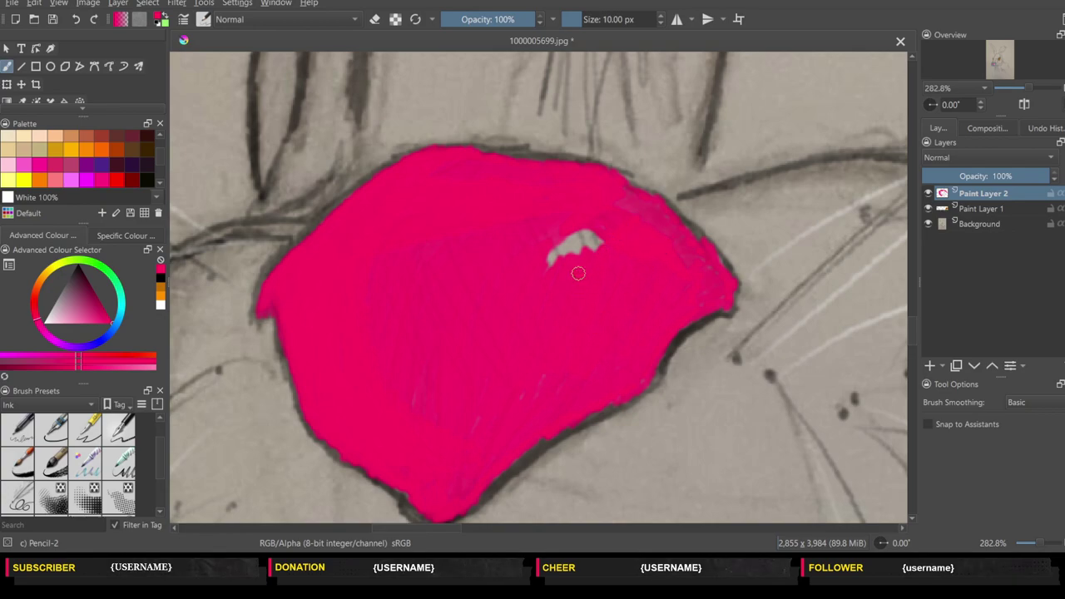
mouse_move(578, 269)
left_mouse_down()
mouse_move(566, 252)
mouse_move(606, 221)
mouse_move(568, 239)
mouse_move(628, 190)
mouse_move(642, 209)
mouse_move(664, 206)
mouse_move(677, 278)
mouse_move(699, 291)
mouse_move(713, 269)
mouse_move(719, 297)
mouse_move(694, 295)
mouse_move(704, 255)
mouse_move(710, 278)
left_mouse_up()
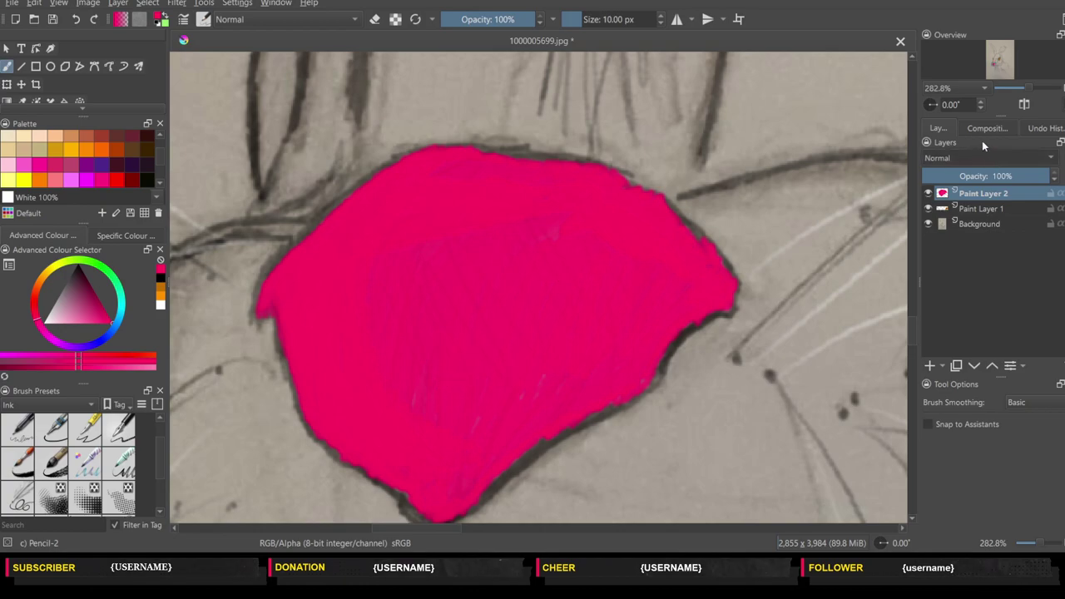
scroll(986, 158, "down", 2)
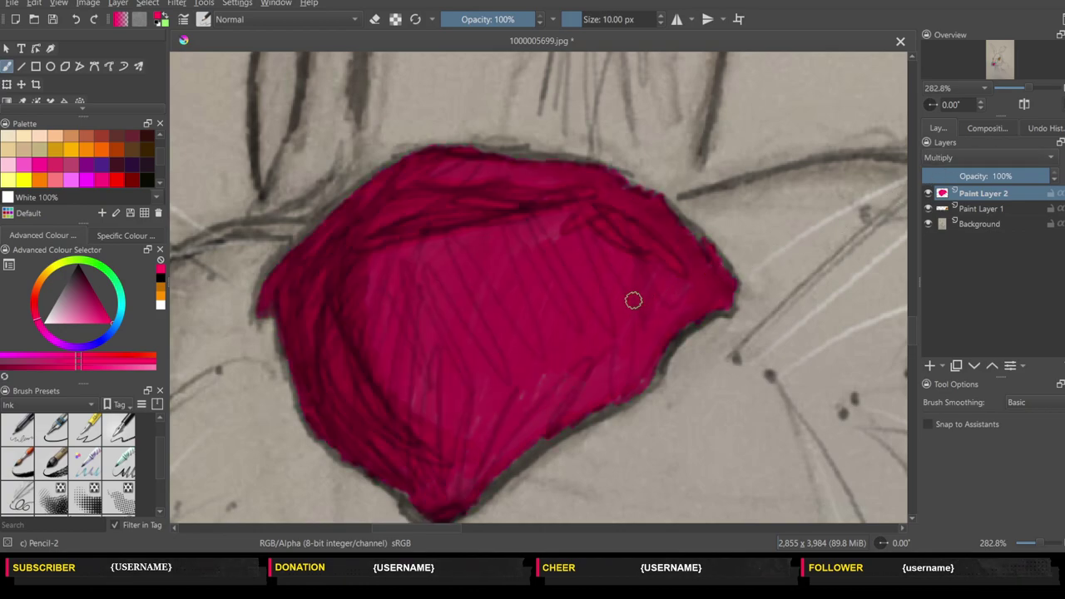
key("minus")
key("minus")
key("minus")
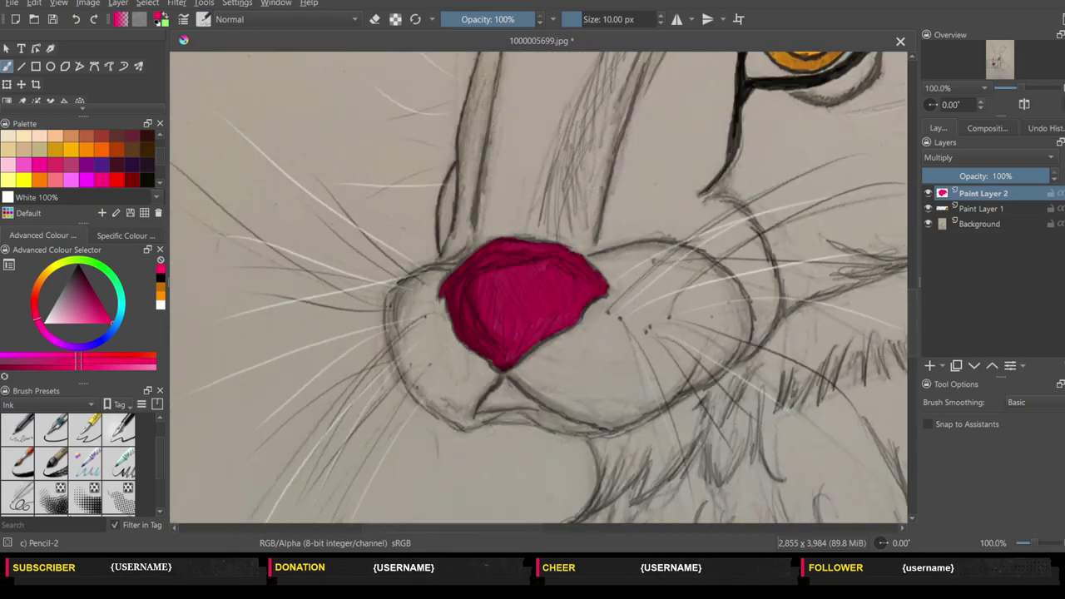
key("minus")
key("minus")
key("minus")
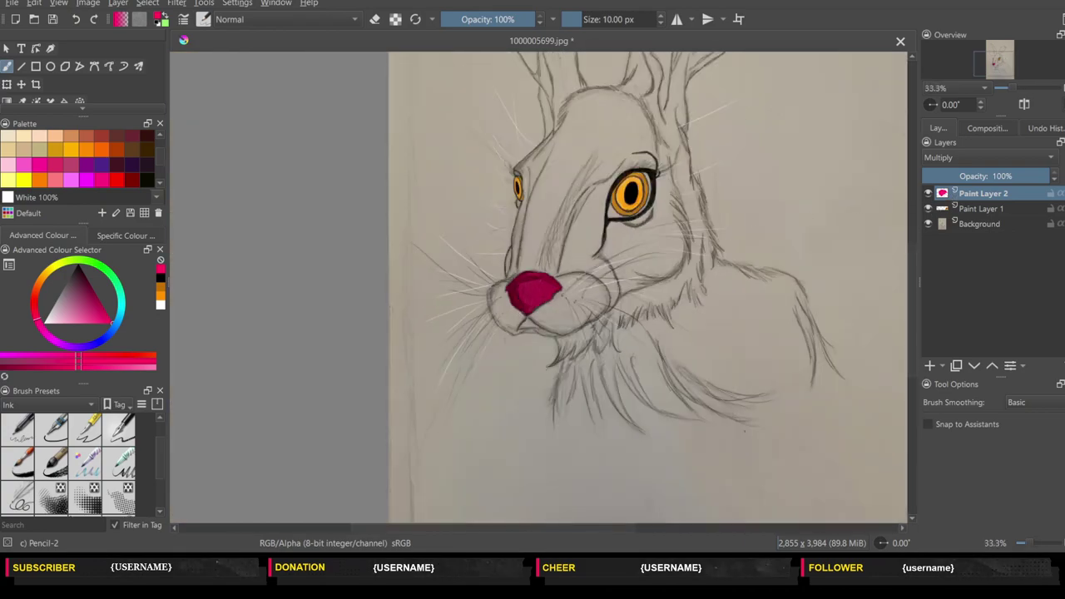
key("minus")
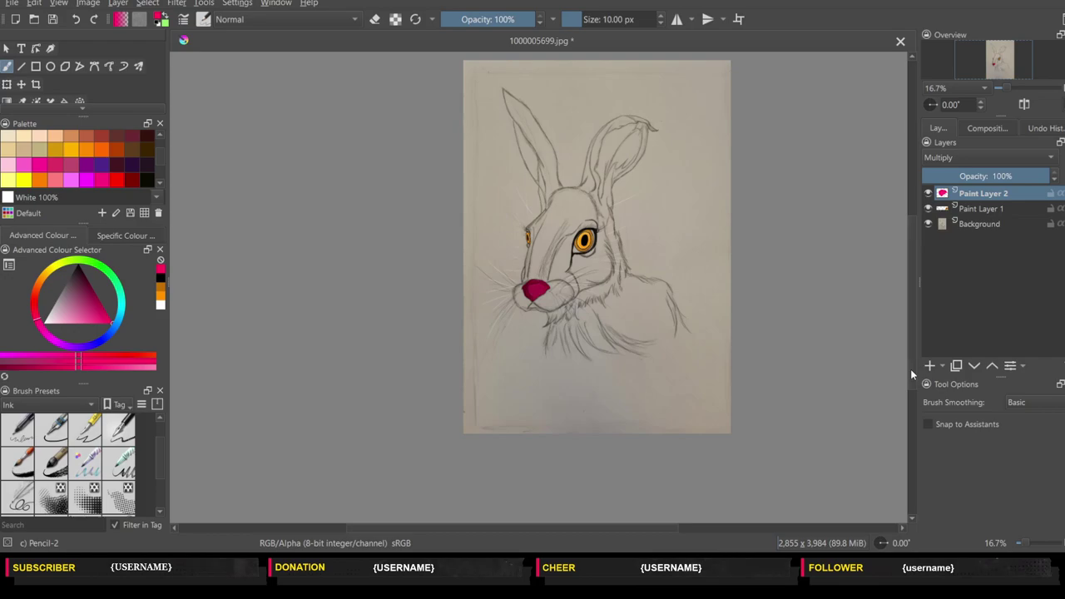
- Save as march hare.krz, add a new Paint Layer 3, and choose a light pink colour
scroll(911, 369, "up", 2)
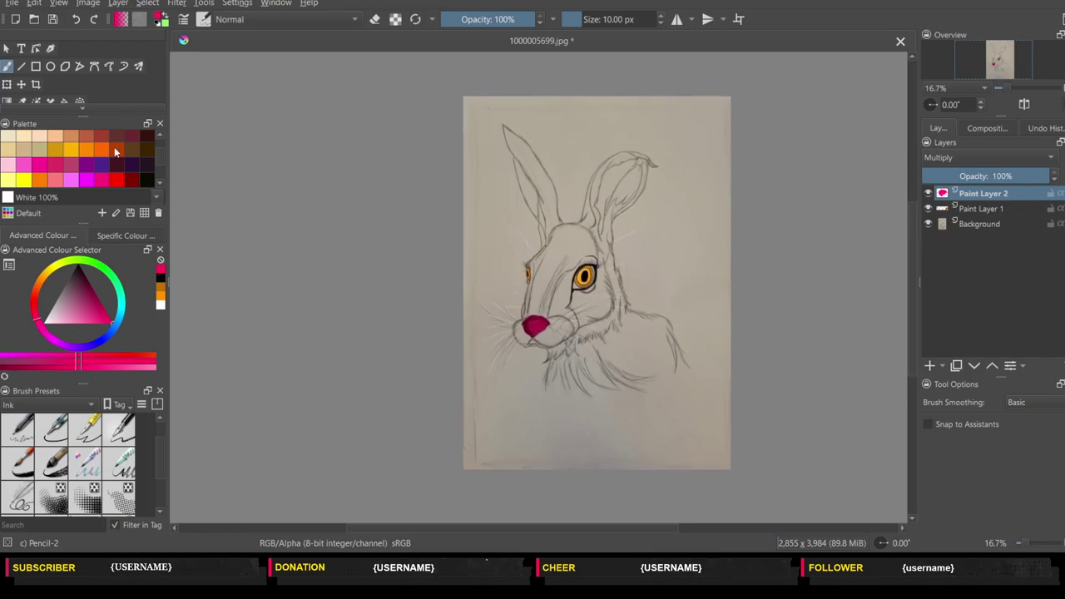
left_click(52, 19)
key("ctrl+s")
key("ctrl+s")
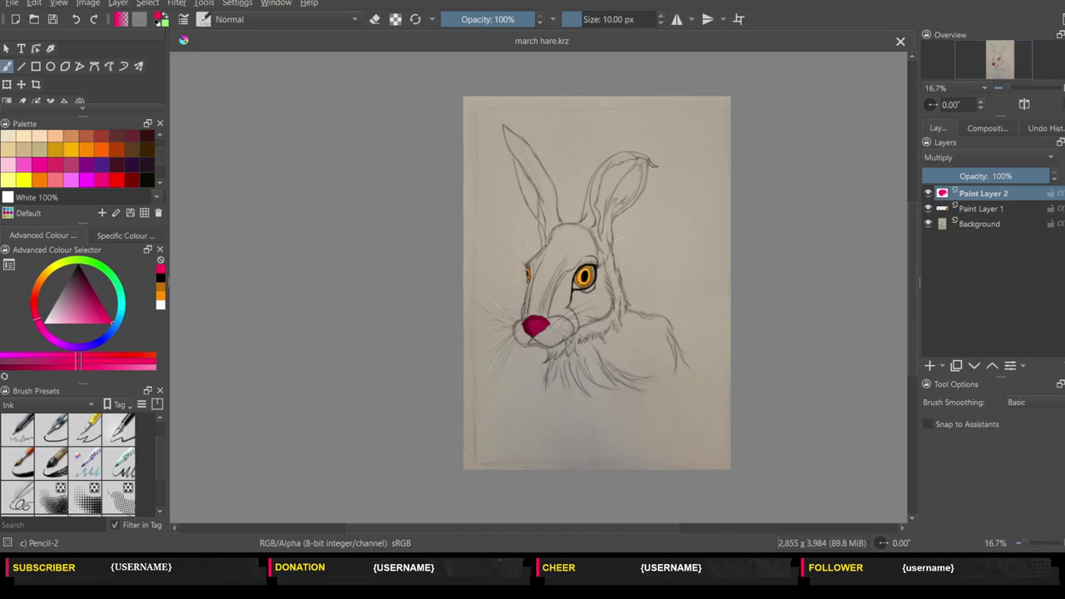
left_click(929, 366)
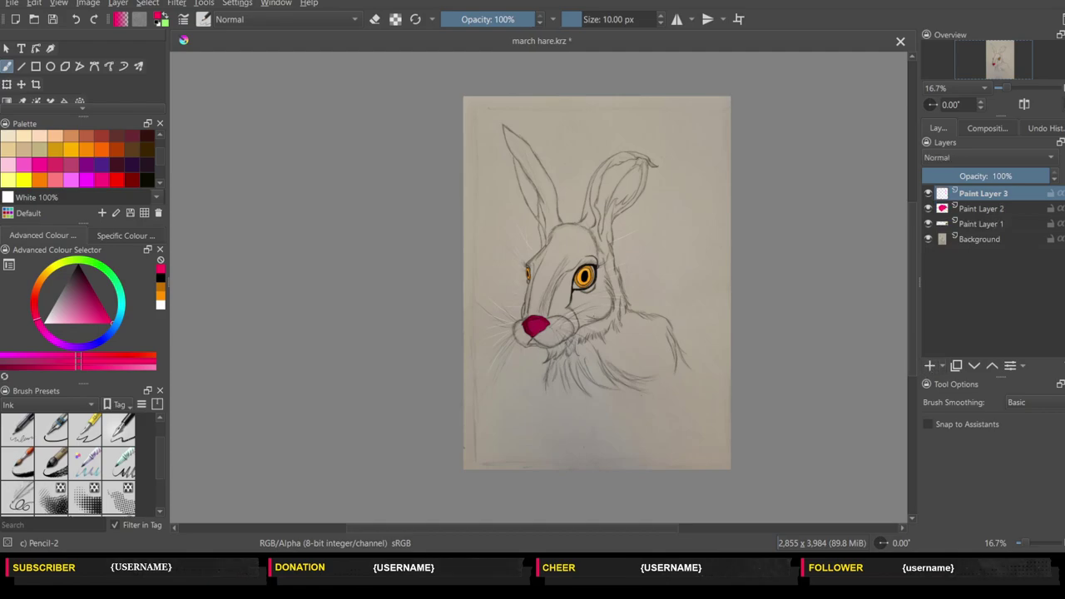
left_click(72, 323)
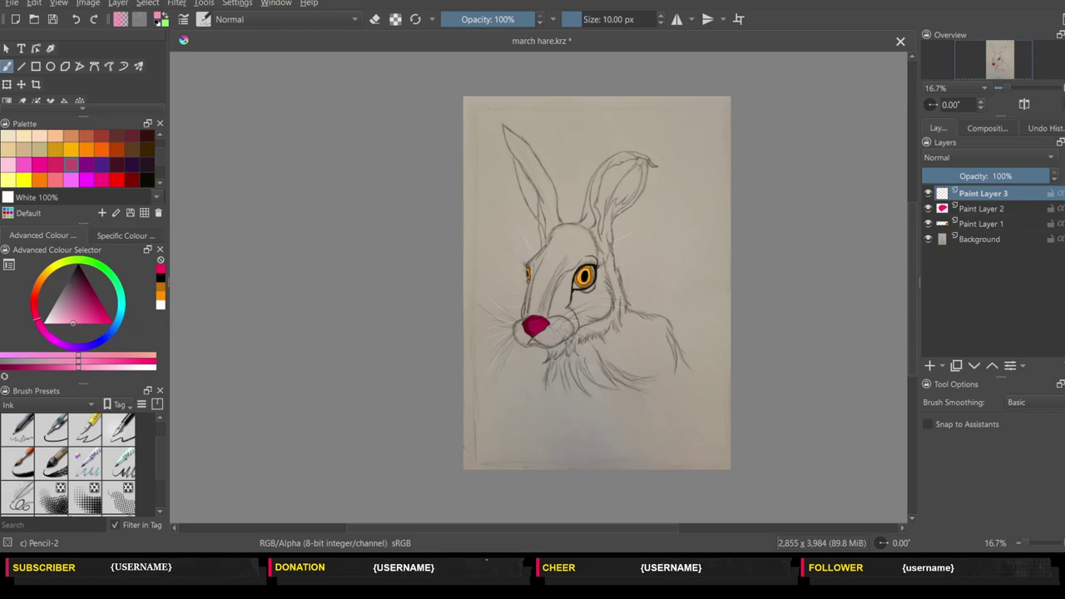
- Zoom to the right ear and paint a pale pink streak up its lower inner edge
key("plus")
key("plus")
key("plus")
key("plus")
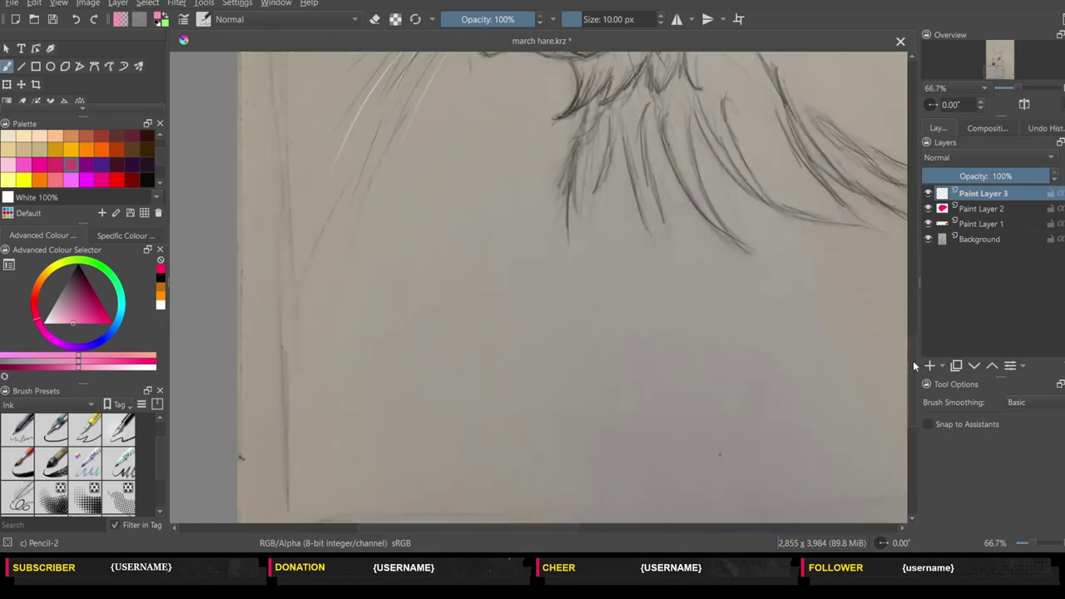
left_click_drag(912, 371, 912, 166)
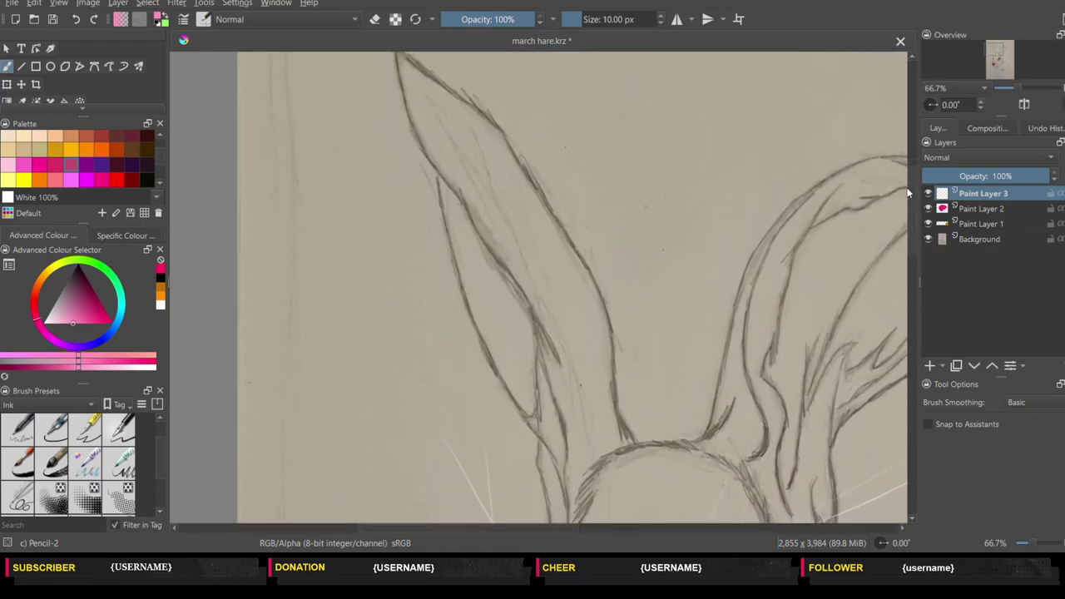
left_click_drag(459, 526, 535, 528)
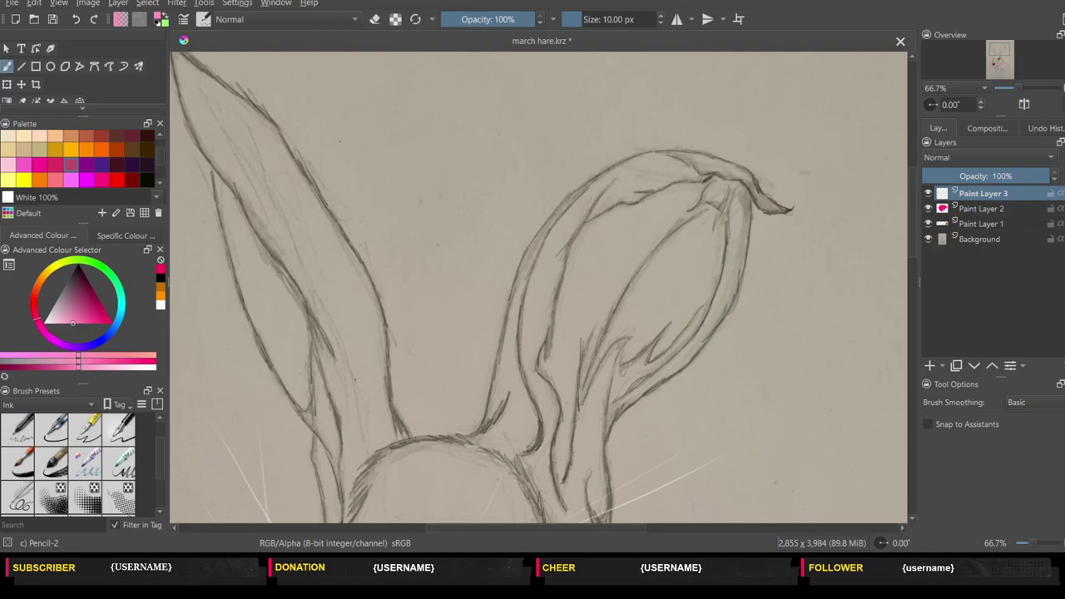
left_click_drag(555, 455, 563, 473)
left_click_drag(561, 426, 557, 411)
left_click_drag(564, 416, 580, 351)
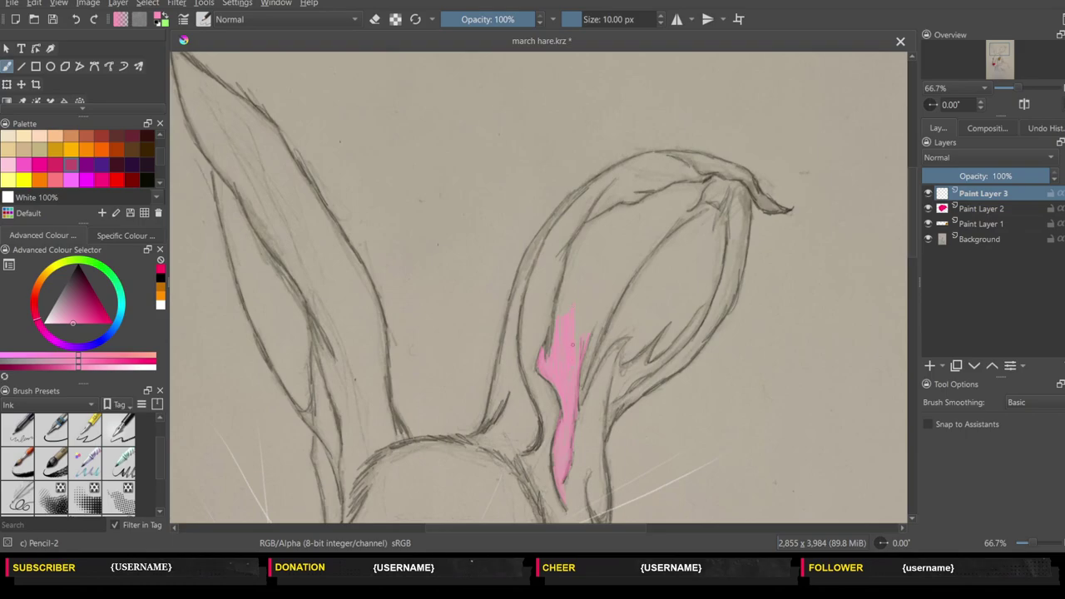
- Fill the right inner ear with pale pink up toward the tip and along its inner right edge
mouse_move(572, 344)
left_mouse_down()
mouse_move(605, 278)
mouse_move(576, 320)
left_mouse_up()
left_click_drag(576, 241, 580, 227)
left_click_drag(620, 250, 628, 279)
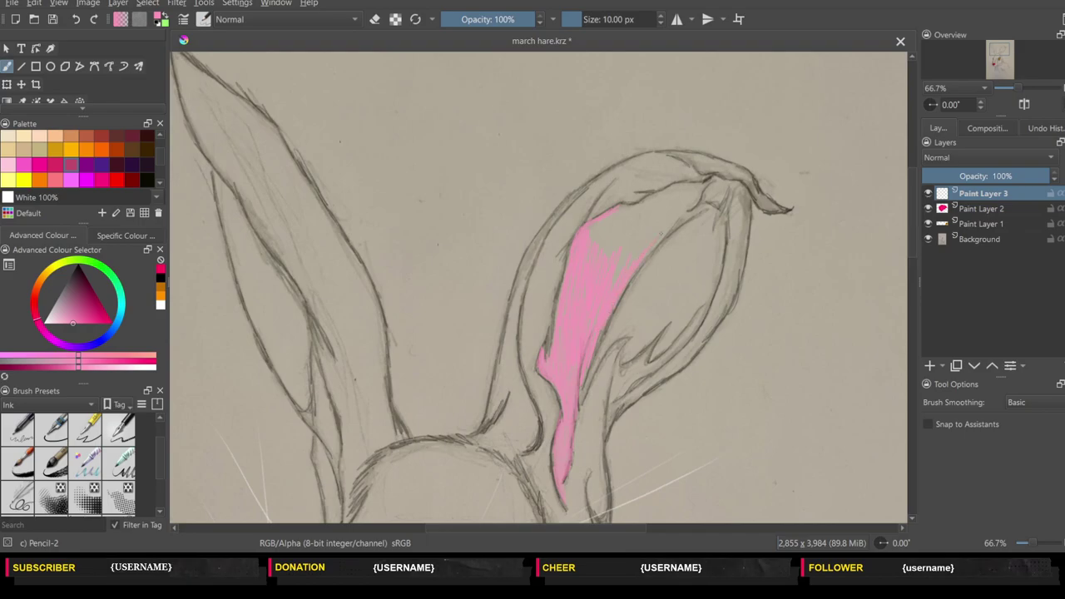
left_click_drag(702, 206, 703, 188)
left_click_drag(665, 208, 691, 195)
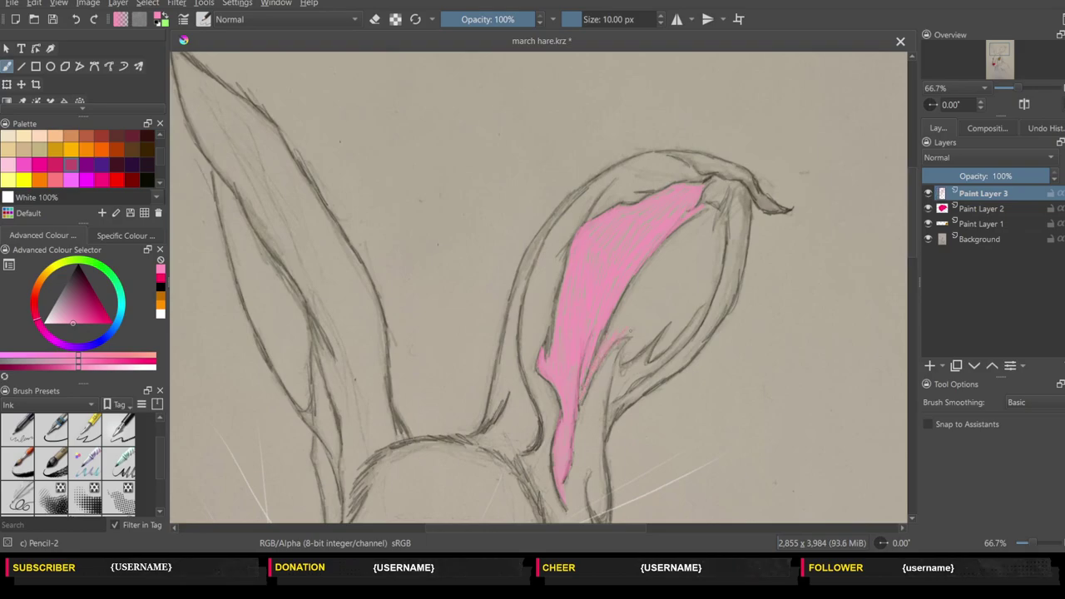
mouse_move(620, 341)
left_mouse_down()
mouse_move(637, 331)
mouse_move(643, 350)
mouse_move(673, 318)
left_mouse_up()
left_click_drag(666, 354, 717, 277)
left_click_drag(726, 248, 729, 226)
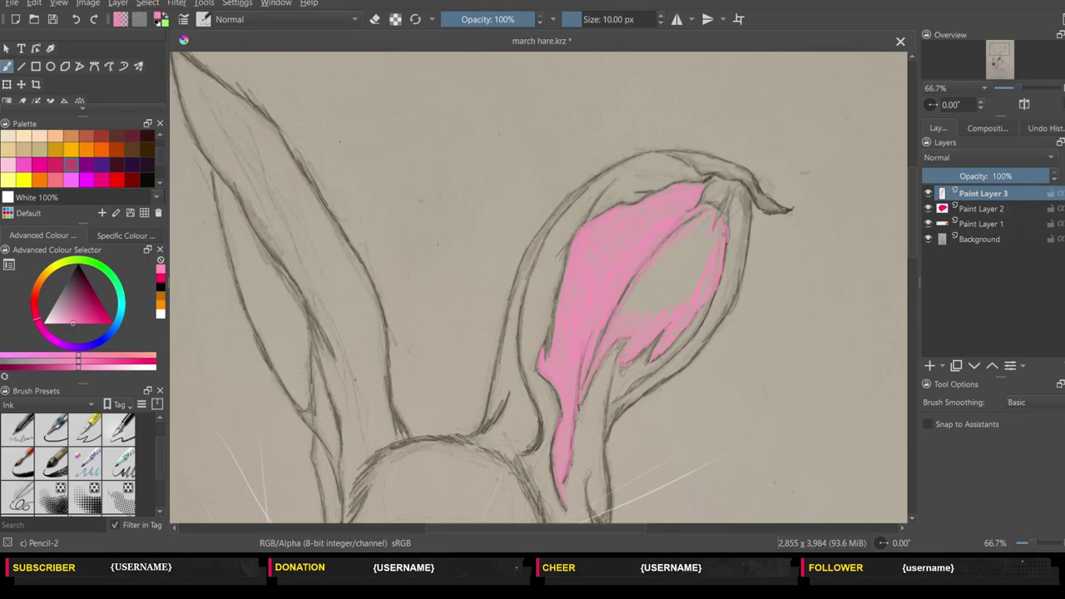
left_click_drag(704, 277, 624, 312)
- Paint a pale pink strip down the inside of the left ear from top to base
left_click_drag(220, 193, 237, 221)
left_click_drag(229, 204, 257, 265)
left_click_drag(302, 310, 310, 382)
left_click_drag(307, 404, 336, 462)
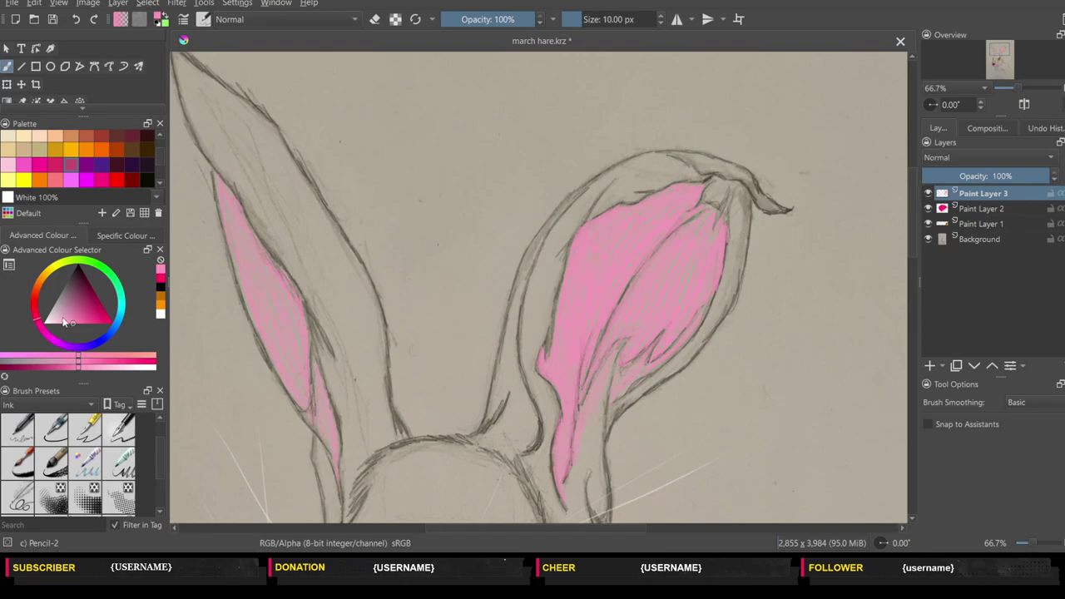
- Switch to purple and layer violet strokes over the pink in both inner ears
left_click(62, 346)
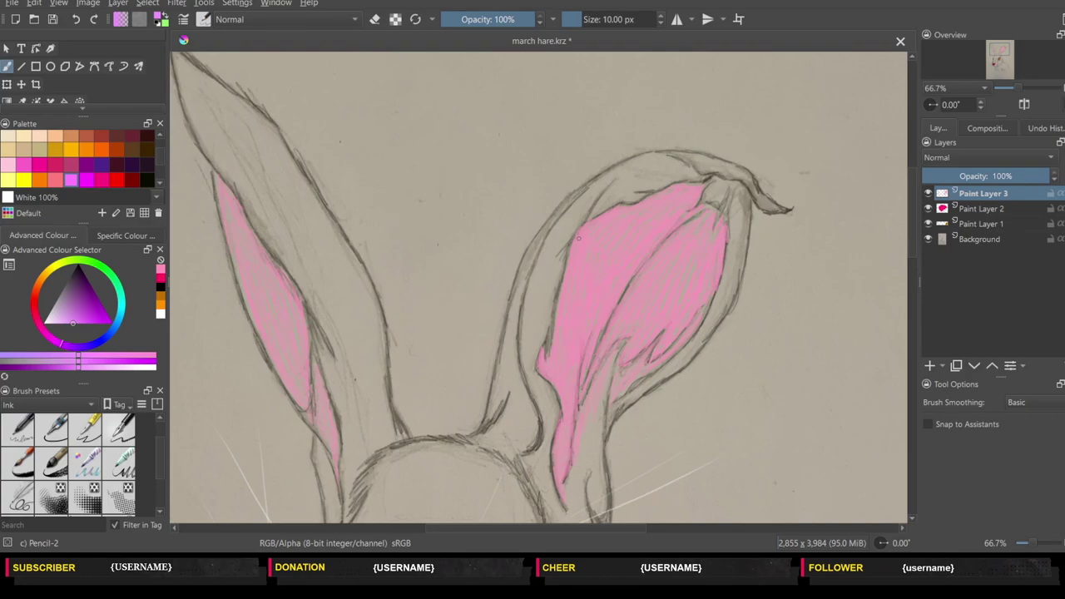
mouse_move(579, 239)
left_mouse_down()
mouse_move(596, 258)
mouse_move(626, 240)
left_mouse_up()
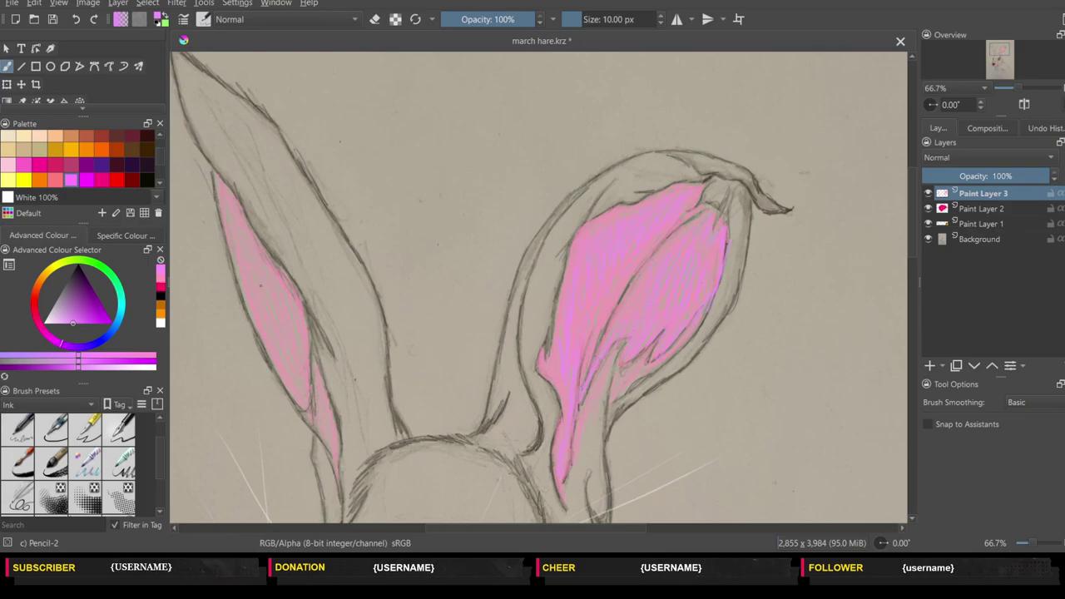
left_click_drag(260, 285, 293, 370)
scroll(79, 158, "down", 3)
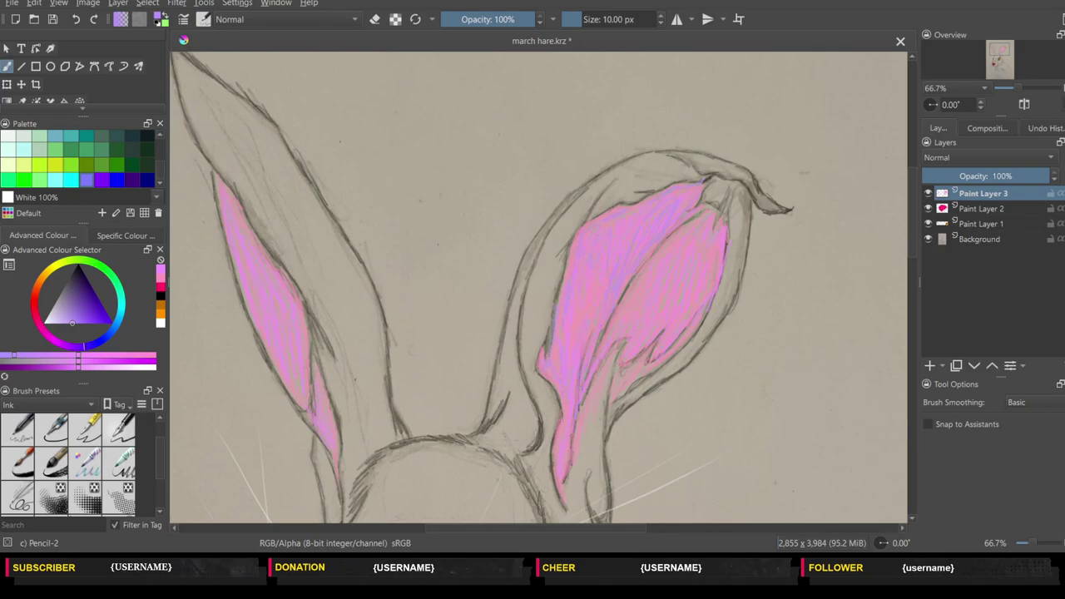
- Pick a lavender colour, check the whole head, then zoom in close on the pink inner ear
left_click(629, 330)
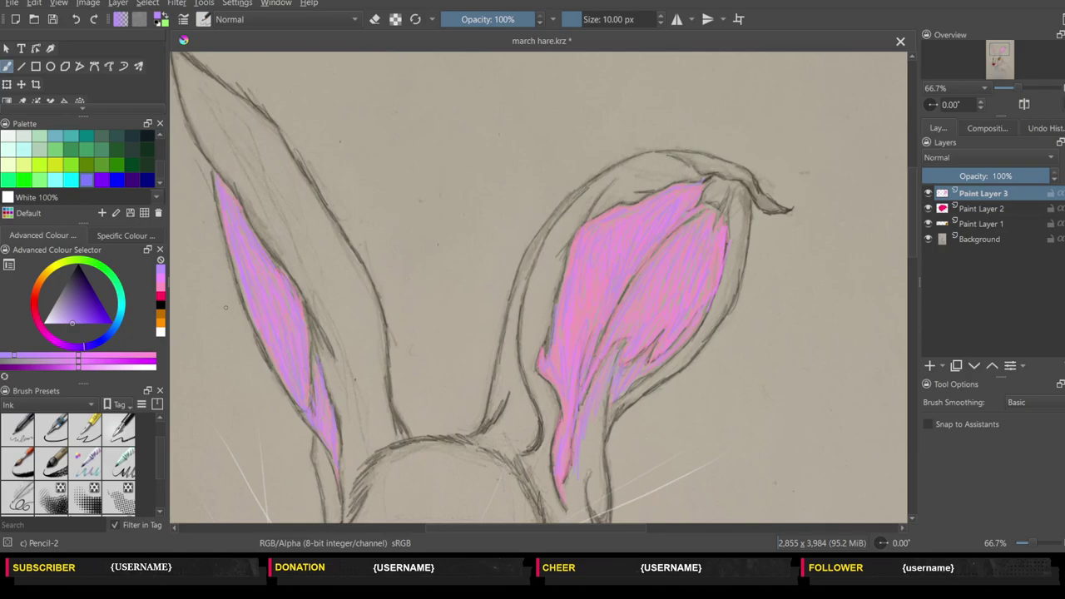
key("minus")
key("minus")
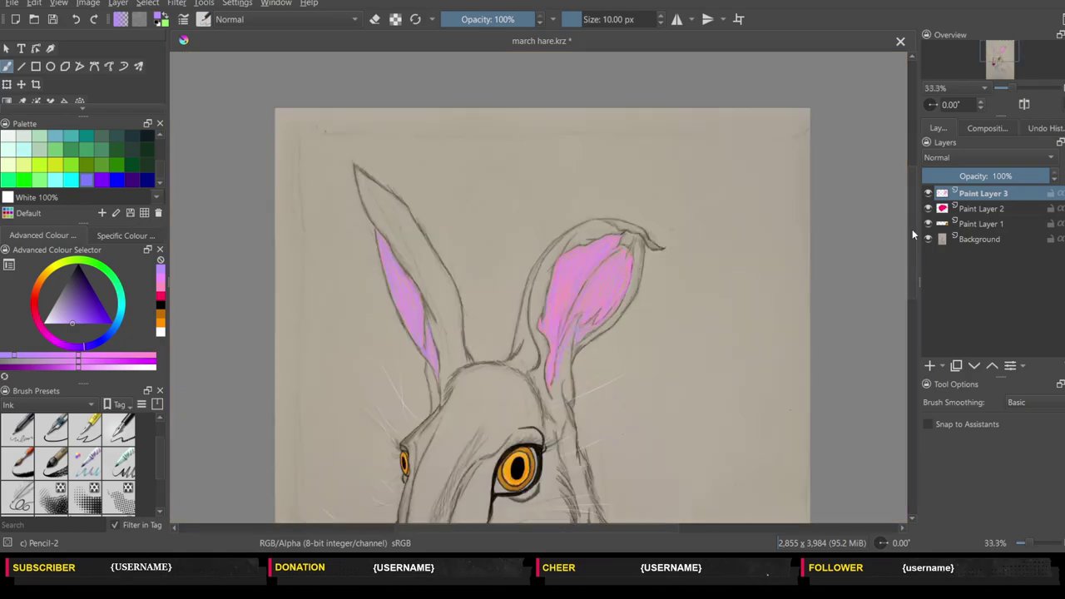
scroll(913, 283, "down", 3)
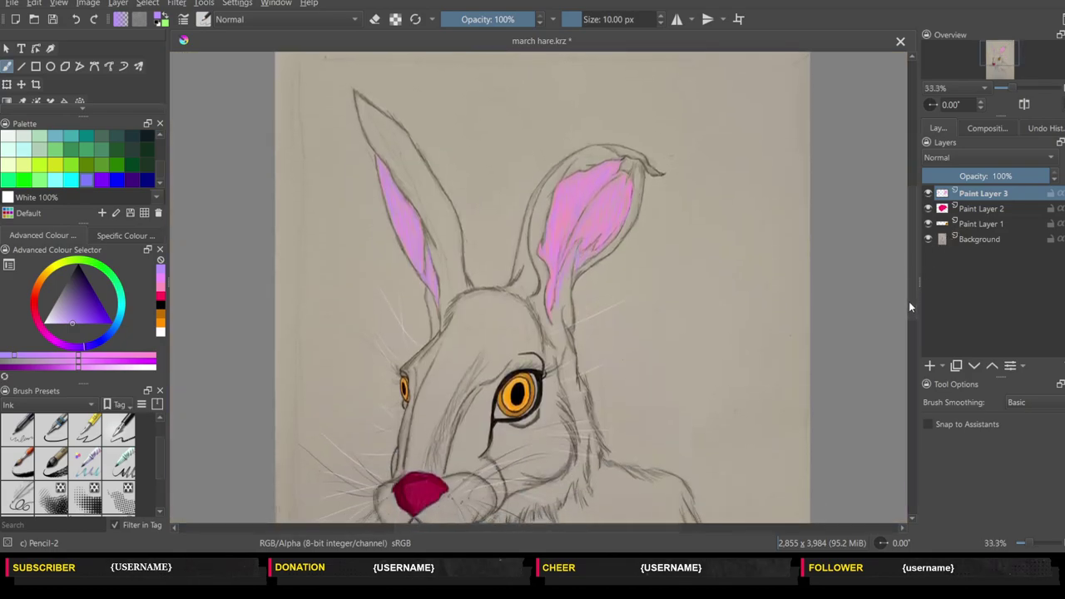
scroll(909, 296, "up", 2)
scroll(912, 280, "up", 2)
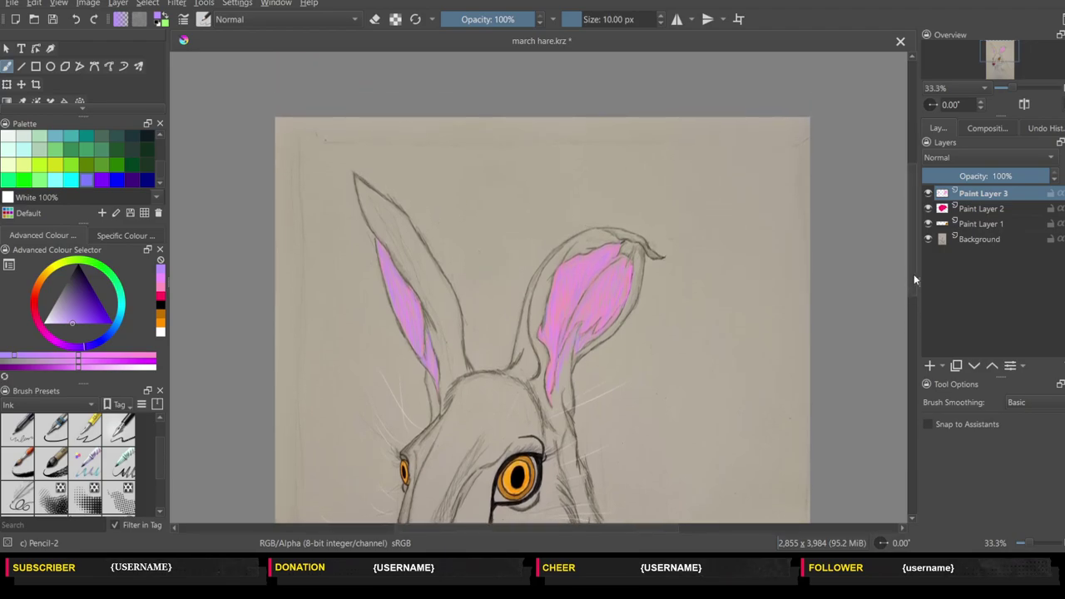
key("plus")
key("plus")
key("plus")
key("plus")
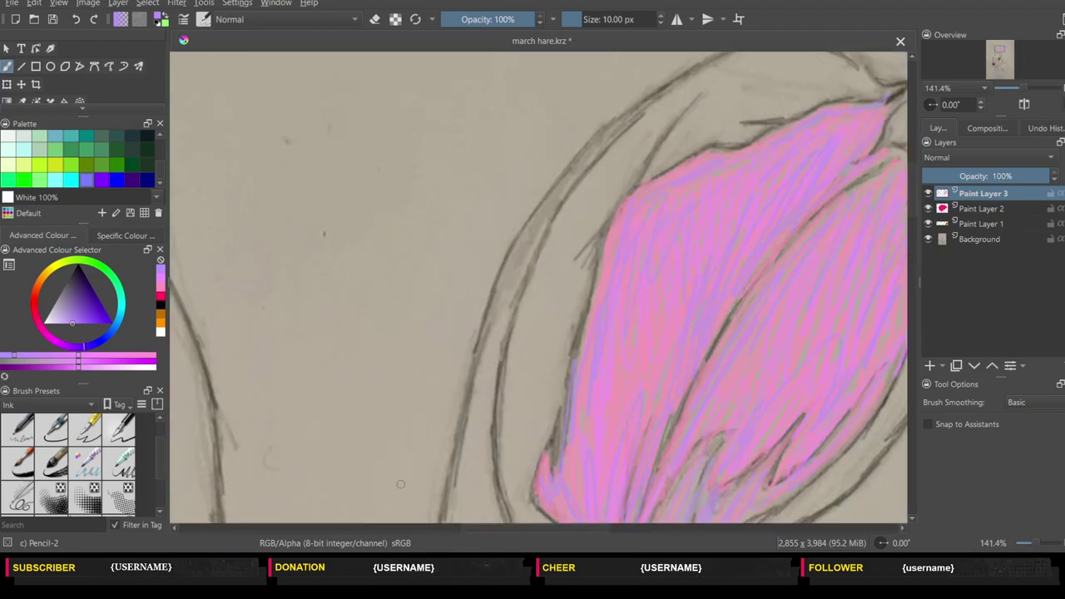
scroll(392, 530, "right", 5)
scroll(397, 531, "right", 2)
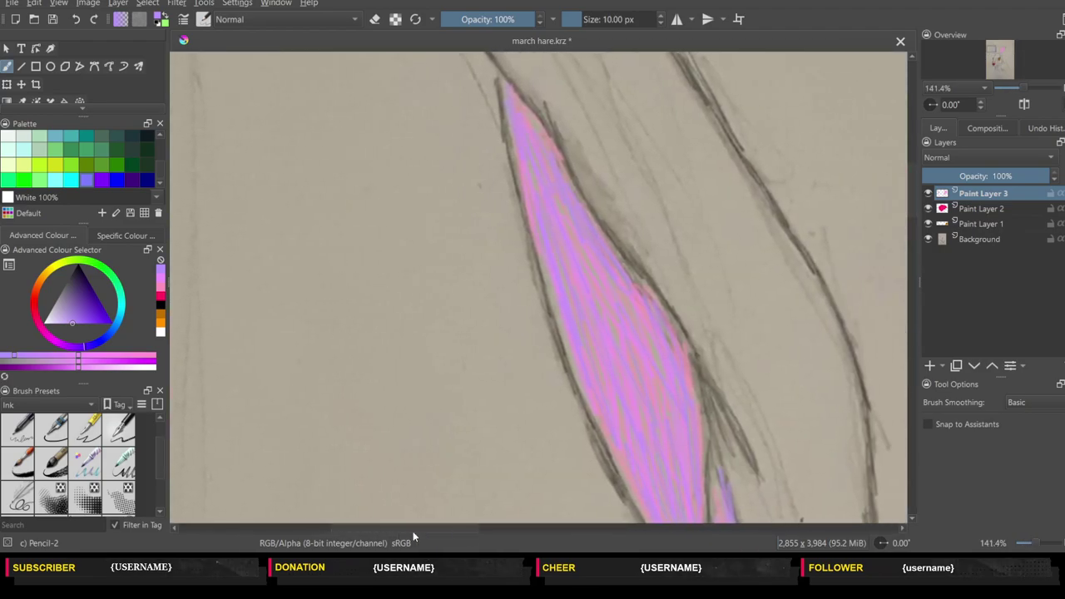
scroll(413, 531, "right", 2)
- Pick white and set the brush to 61% opacity and 13.51 px size
scroll(75, 158, "up", 3)
left_click(8, 137)
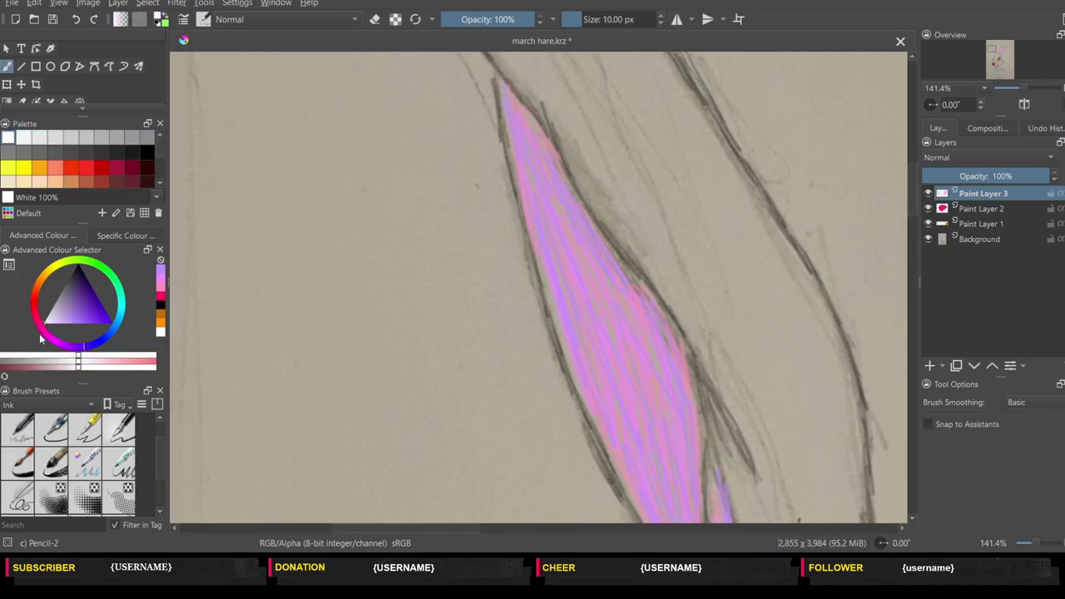
left_click(498, 19)
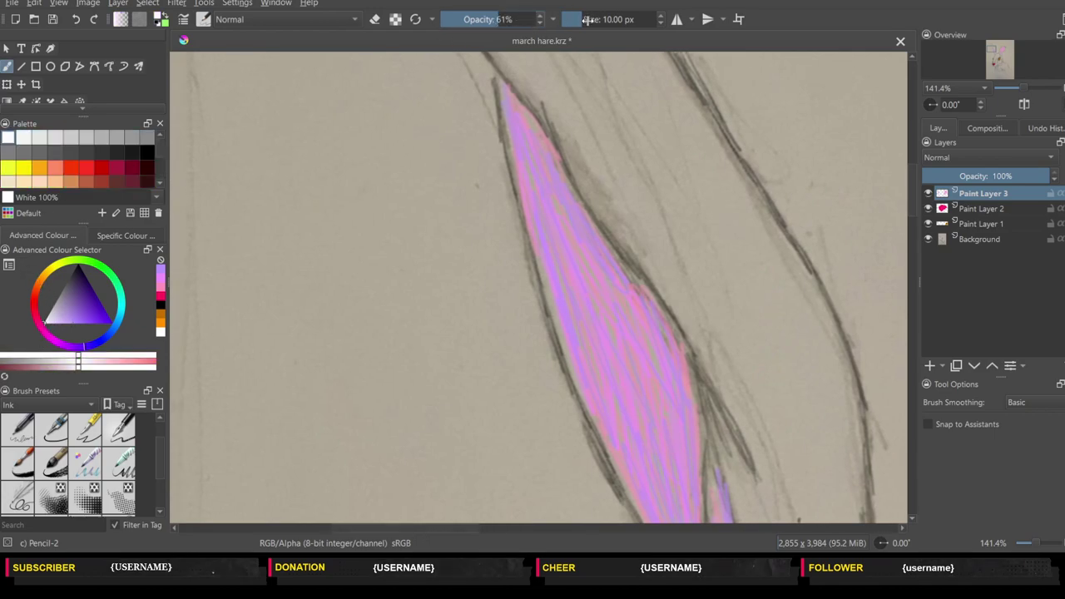
left_click_drag(532, 78, 554, 77)
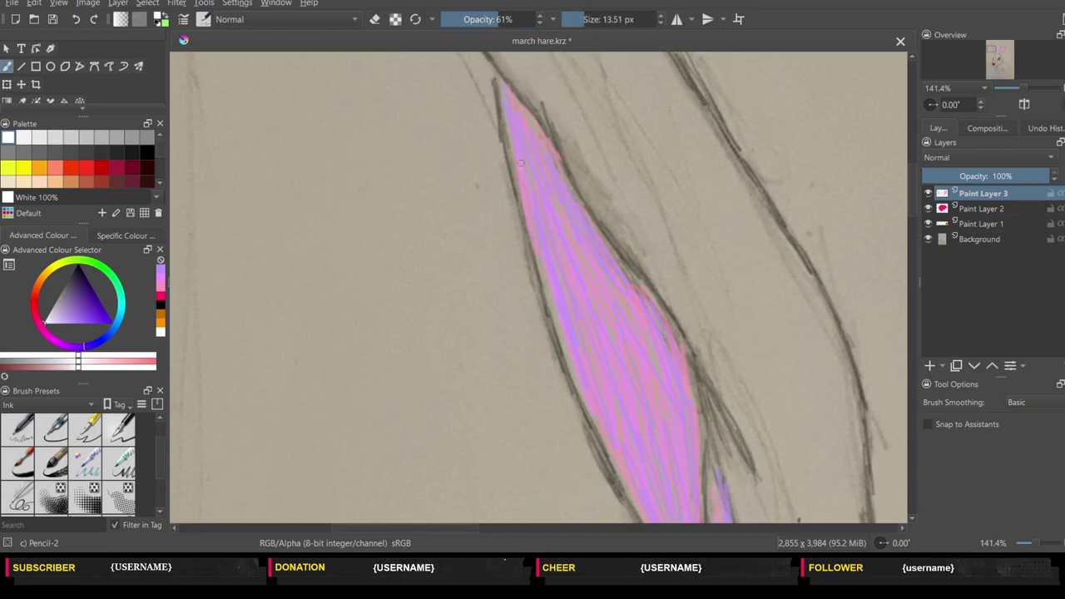
- Try white highlight strokes on the ear tip, undo them, and zoom out to 100%
mouse_move(520, 132)
left_mouse_down()
mouse_move(518, 182)
mouse_move(508, 123)
left_mouse_up()
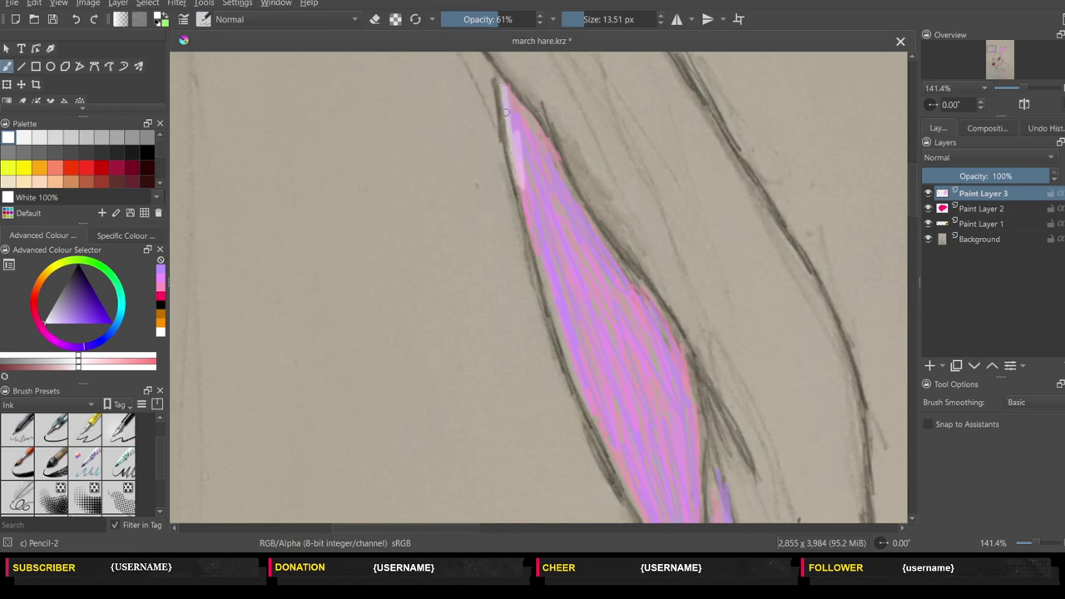
left_click_drag(499, 80, 503, 95)
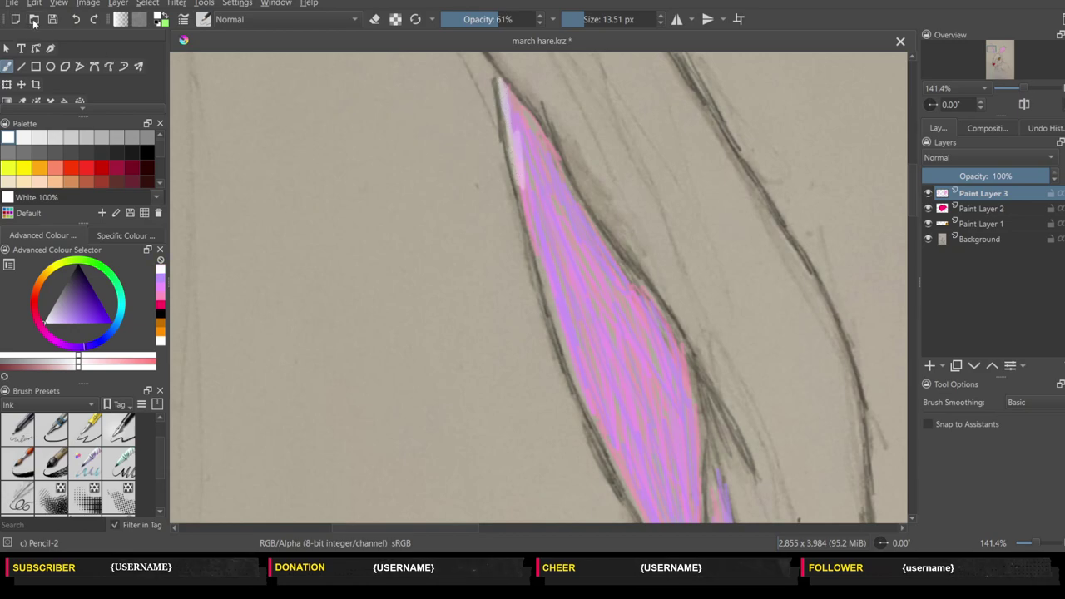
key("ctrl+z")
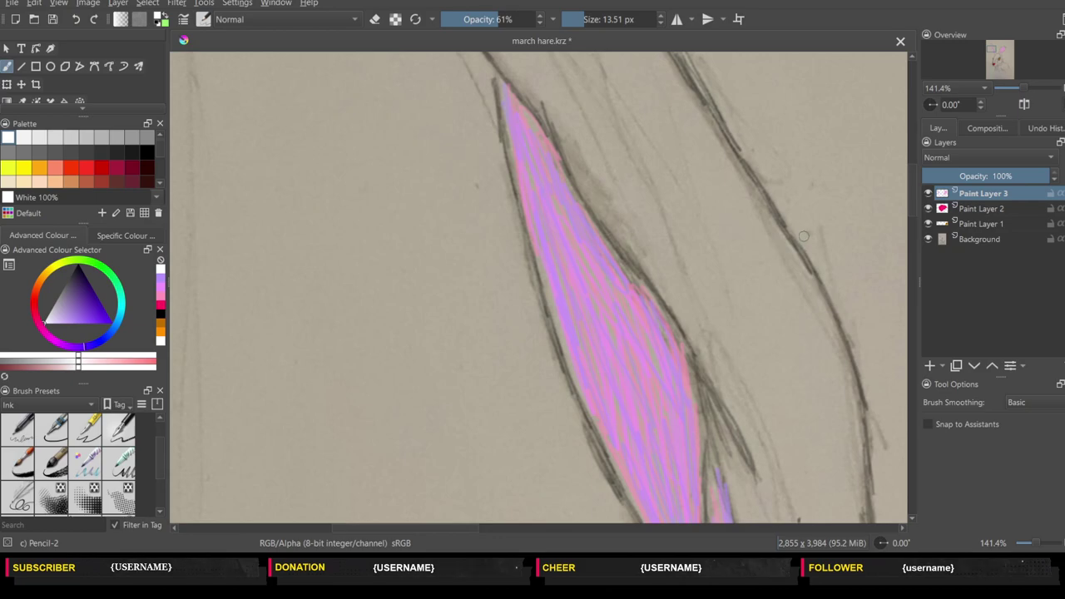
key("minus")
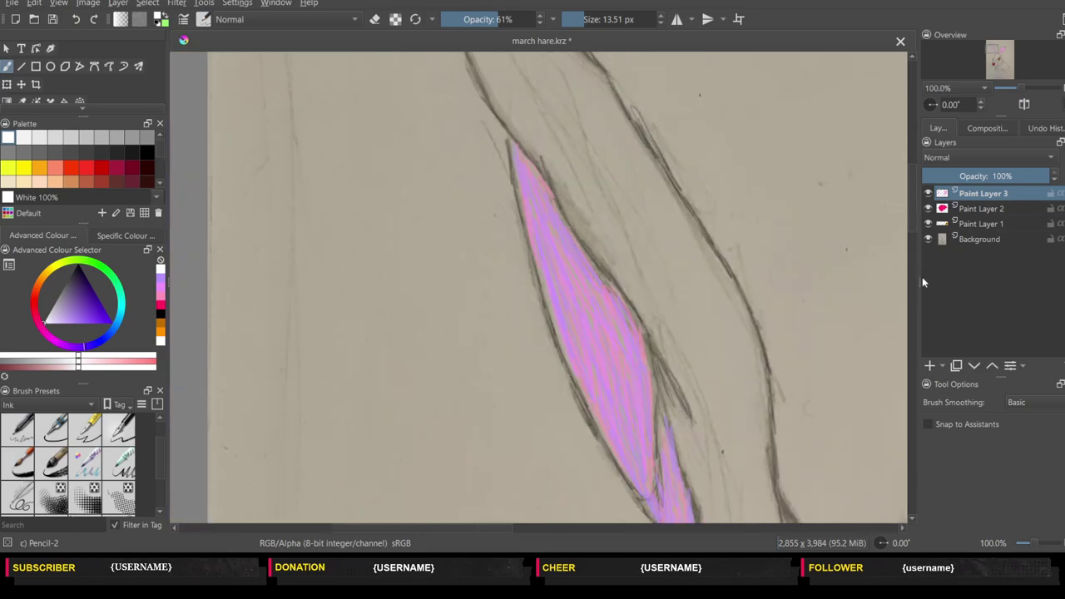
- Stroke pale whitish highlights over the narrow ear's tip, left edge and lower end on Paint Layer 3
scroll(913, 233, "down", 3)
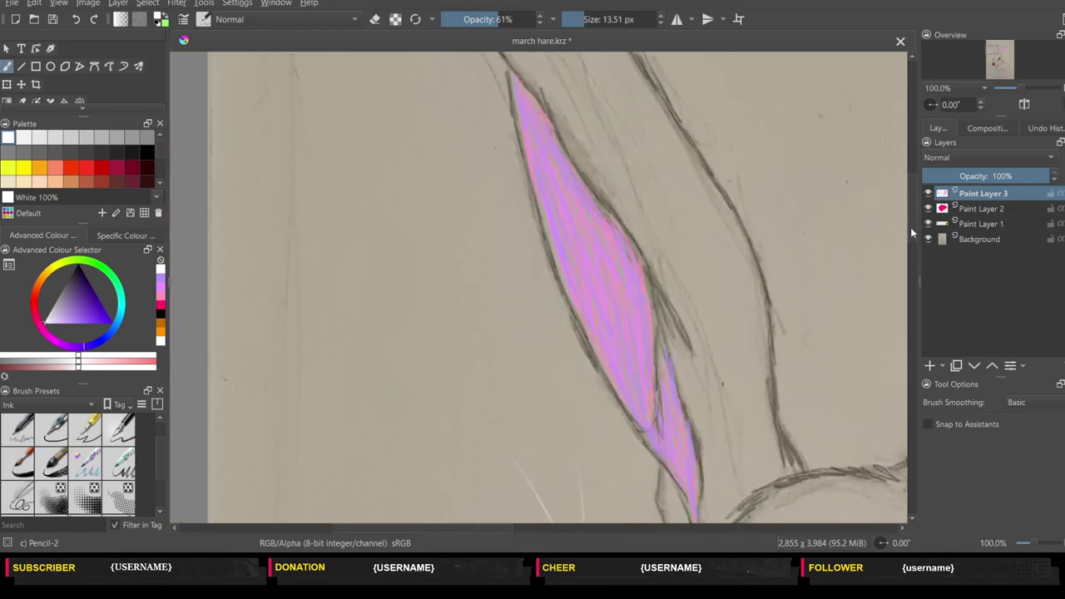
scroll(913, 233, "down", 1)
scroll(913, 233, "down", 1)
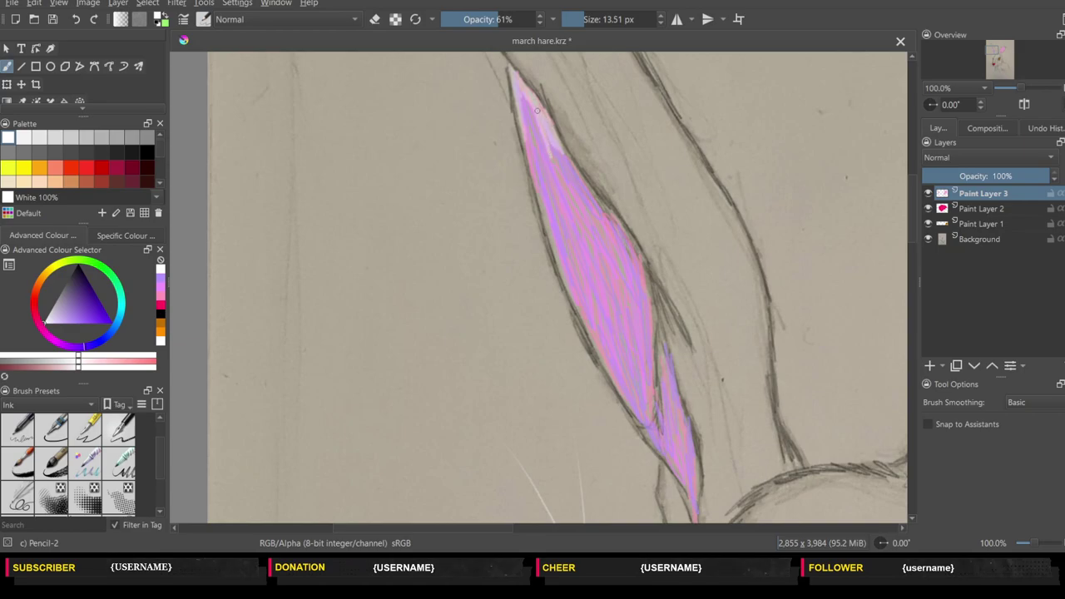
mouse_move(538, 133)
left_mouse_down()
mouse_move(537, 171)
mouse_move(526, 135)
left_mouse_up()
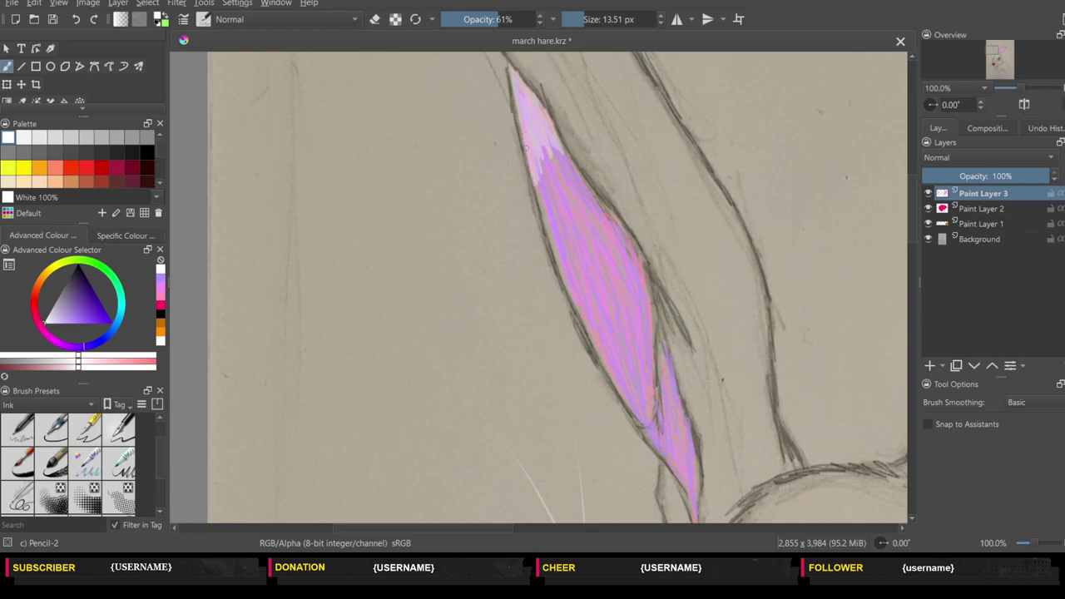
mouse_move(536, 185)
left_mouse_down()
mouse_move(568, 293)
mouse_move(689, 495)
left_mouse_up()
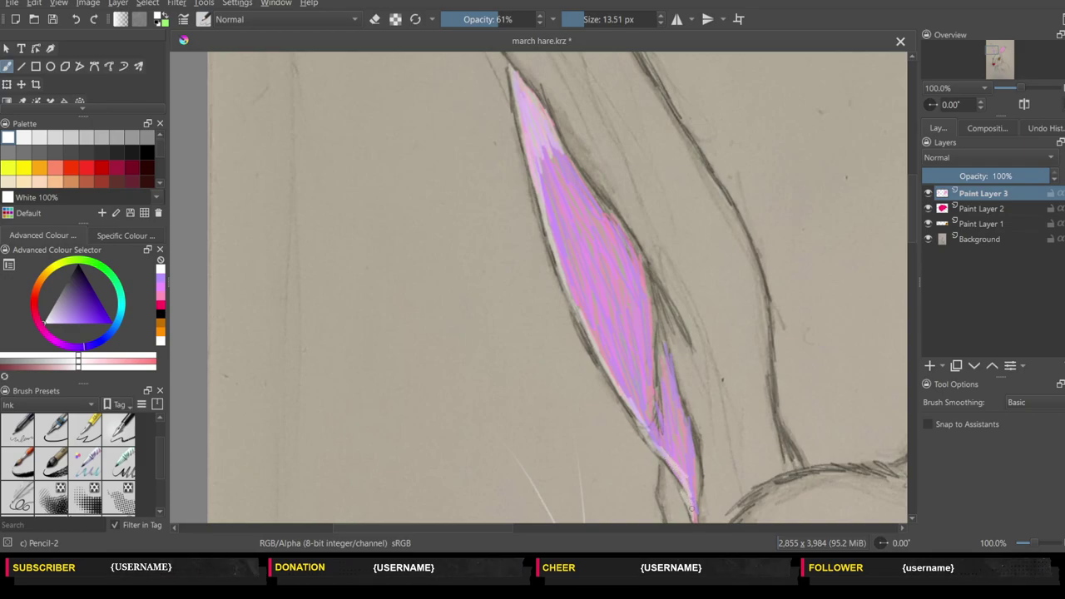
mouse_move(693, 492)
left_mouse_down()
mouse_move(688, 462)
mouse_move(689, 495)
left_mouse_up()
left_click_drag(696, 451, 696, 474)
mouse_move(687, 410)
left_mouse_down()
mouse_move(688, 467)
mouse_move(671, 436)
mouse_move(652, 433)
mouse_move(652, 408)
mouse_move(665, 404)
mouse_move(653, 410)
mouse_move(655, 351)
left_mouse_up()
- Layer pale pink over the narrow ear's lower part, lower-left area and right edge
left_click_drag(679, 429, 663, 356)
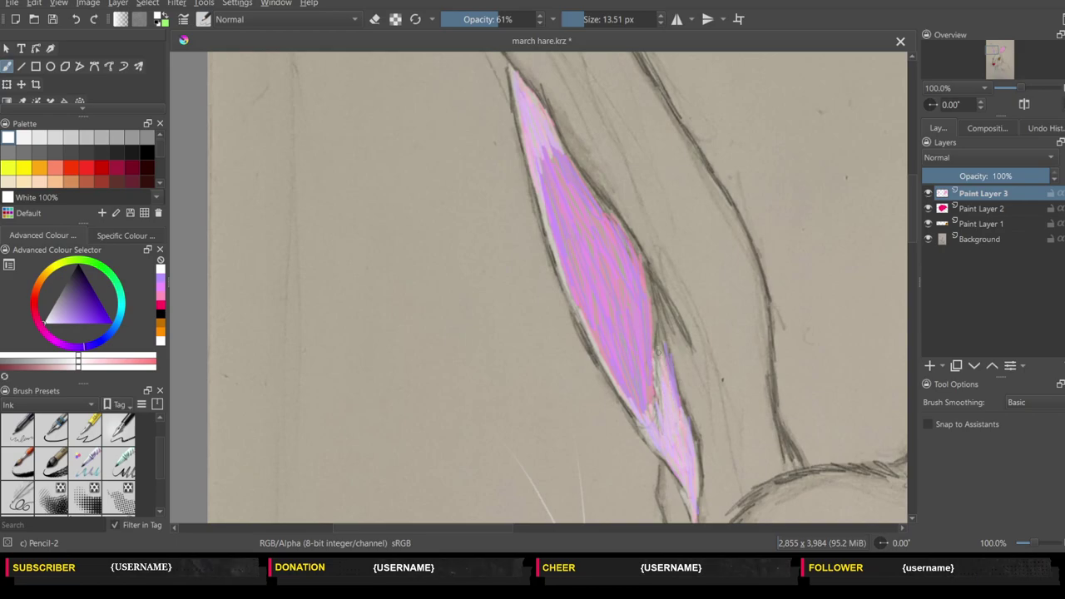
left_click_drag(676, 411, 654, 319)
left_click_drag(654, 380, 651, 334)
mouse_move(656, 410)
left_mouse_down()
mouse_move(648, 358)
mouse_move(634, 373)
mouse_move(613, 358)
left_mouse_up()
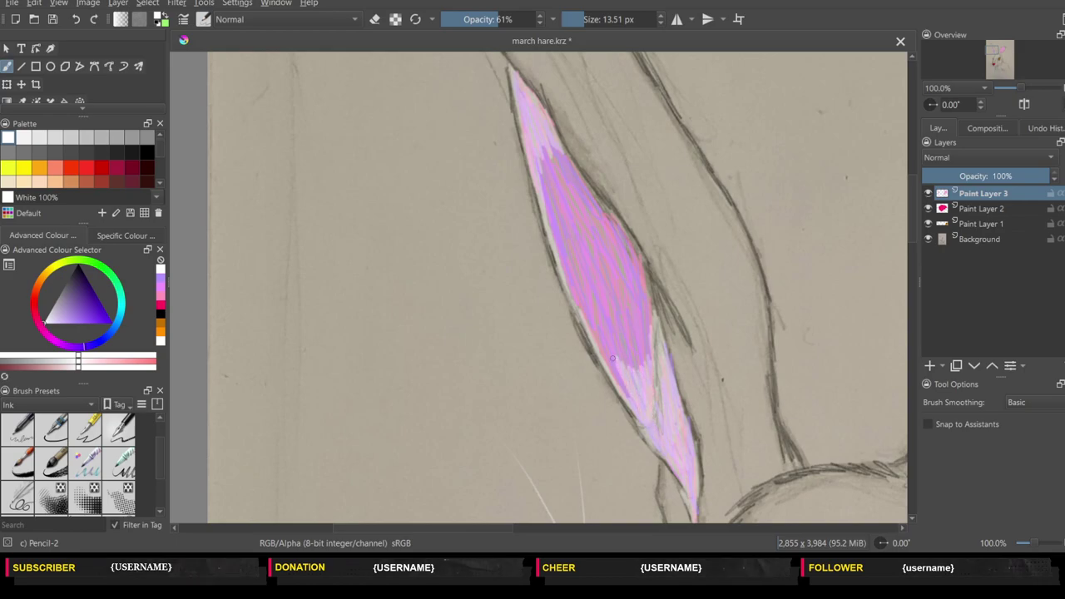
left_click_drag(629, 396, 590, 319)
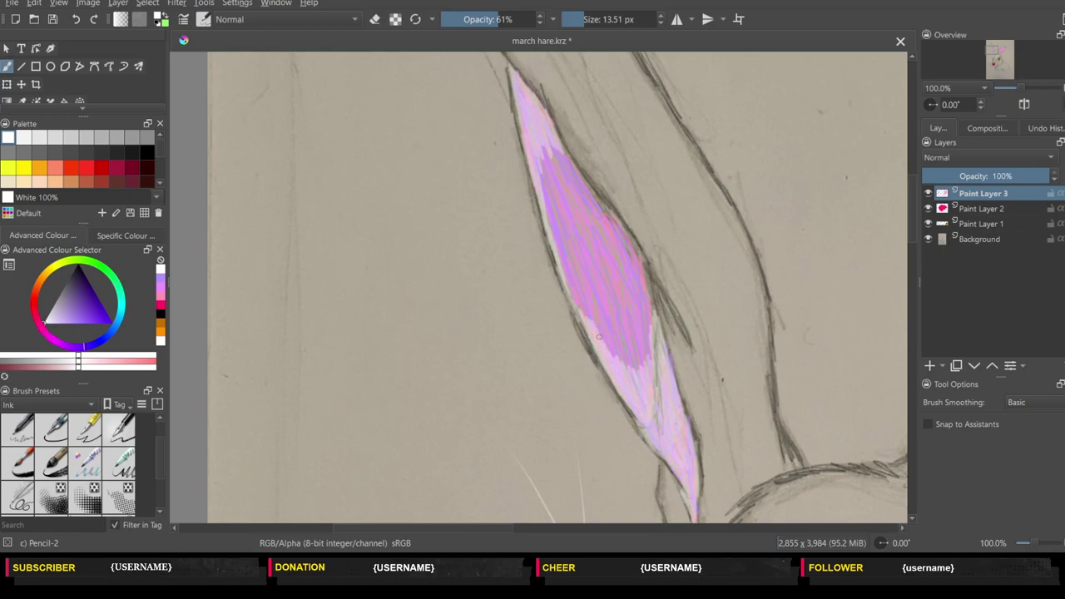
mouse_move(620, 360)
left_mouse_down()
mouse_move(591, 318)
mouse_move(622, 330)
left_mouse_up()
left_click_drag(644, 374, 624, 323)
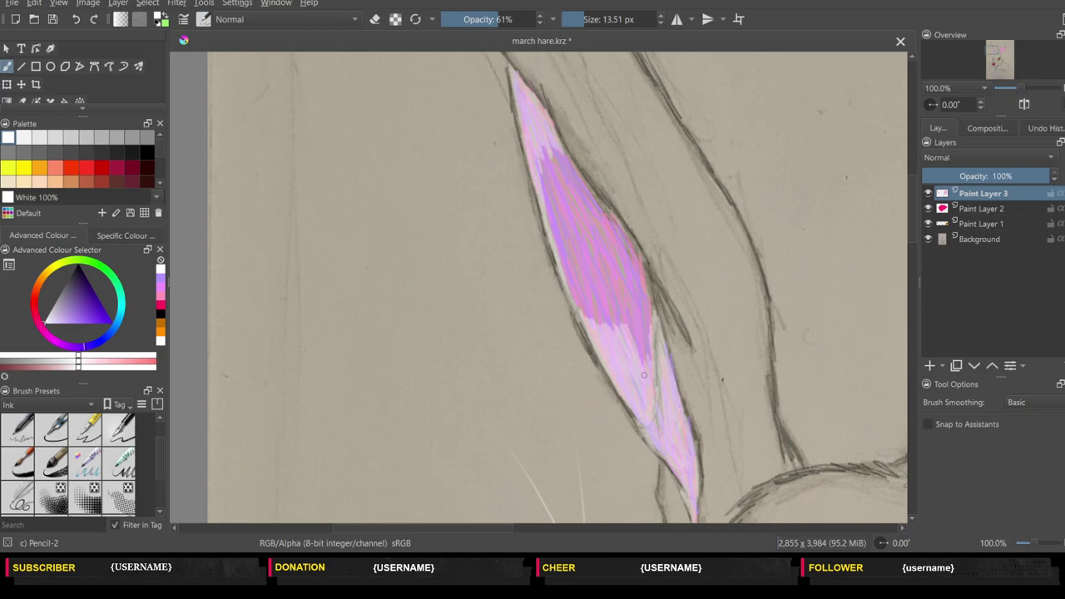
left_click_drag(644, 375, 631, 295)
left_click_drag(651, 331, 638, 266)
mouse_move(650, 313)
left_mouse_down()
mouse_move(620, 223)
mouse_move(633, 292)
mouse_move(619, 329)
left_mouse_up()
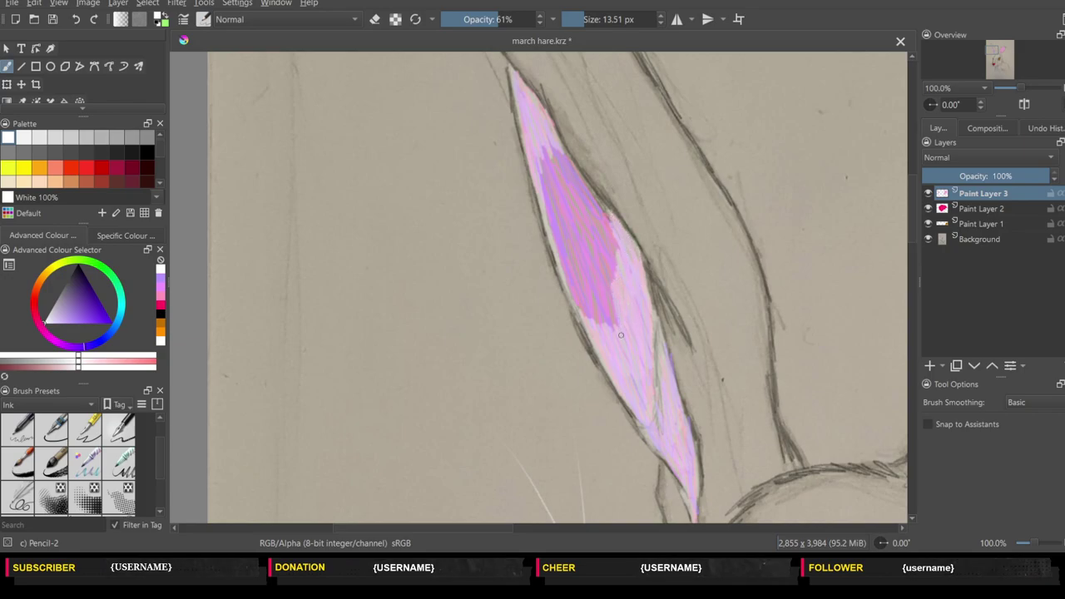
- Paint over the darker magenta patch near the narrow ear's top until it blends in
mouse_move(613, 283)
left_mouse_down()
mouse_move(613, 337)
mouse_move(601, 284)
mouse_move(593, 329)
left_mouse_up()
mouse_move(582, 278)
left_mouse_down()
mouse_move(577, 322)
mouse_move(556, 238)
mouse_move(586, 283)
left_mouse_up()
mouse_move(566, 239)
left_mouse_down()
mouse_move(599, 296)
mouse_move(571, 234)
mouse_move(601, 288)
mouse_move(613, 288)
mouse_move(584, 249)
mouse_move(587, 237)
left_mouse_up()
mouse_move(611, 273)
left_mouse_down()
mouse_move(588, 216)
mouse_move(616, 253)
mouse_move(589, 210)
left_mouse_up()
mouse_move(618, 246)
left_mouse_down()
mouse_move(592, 202)
mouse_move(615, 233)
left_mouse_up()
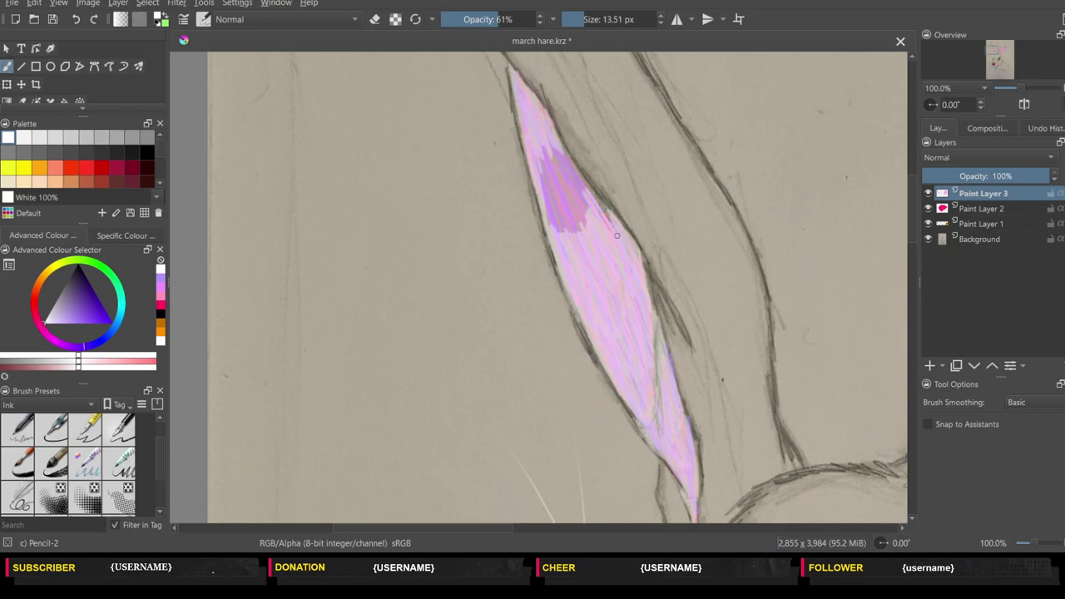
mouse_move(585, 193)
left_mouse_down()
mouse_move(564, 166)
mouse_move(587, 191)
mouse_move(591, 223)
mouse_move(574, 198)
mouse_move(580, 230)
mouse_move(559, 153)
mouse_move(574, 234)
mouse_move(553, 167)
mouse_move(563, 232)
mouse_move(548, 148)
mouse_move(559, 234)
left_mouse_up()
left_click_drag(543, 158, 556, 228)
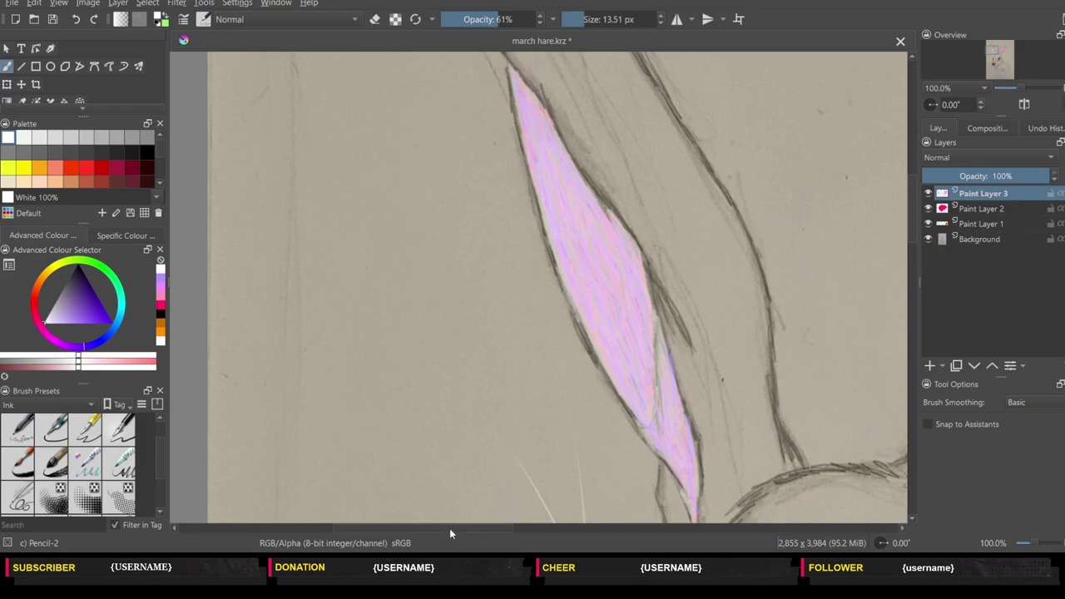
mouse_move(451, 528)
left_mouse_down()
mouse_move(584, 524)
mouse_move(531, 539)
mouse_move(593, 543)
left_mouse_up()
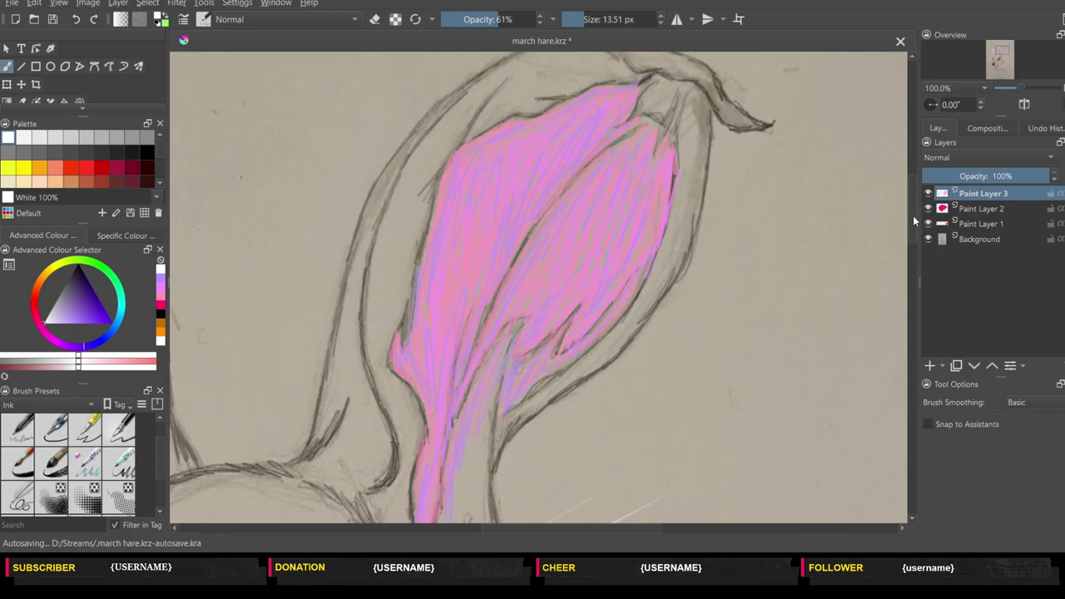
- Add pale highlights along the wide ear's top and down its centre crease to the base
scroll(913, 198, "down", 1)
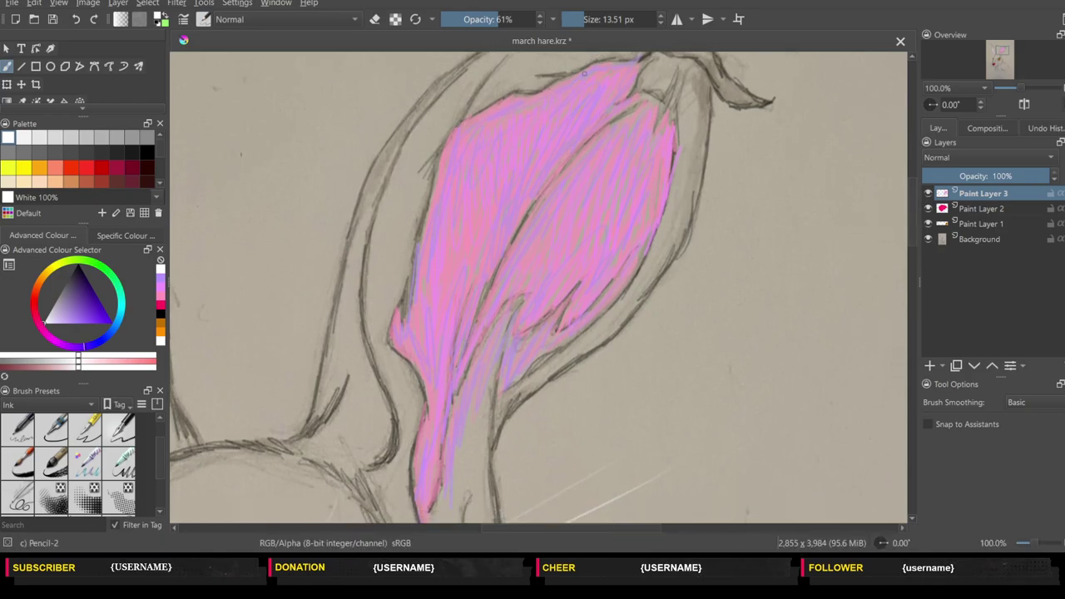
left_click_drag(591, 65, 646, 58)
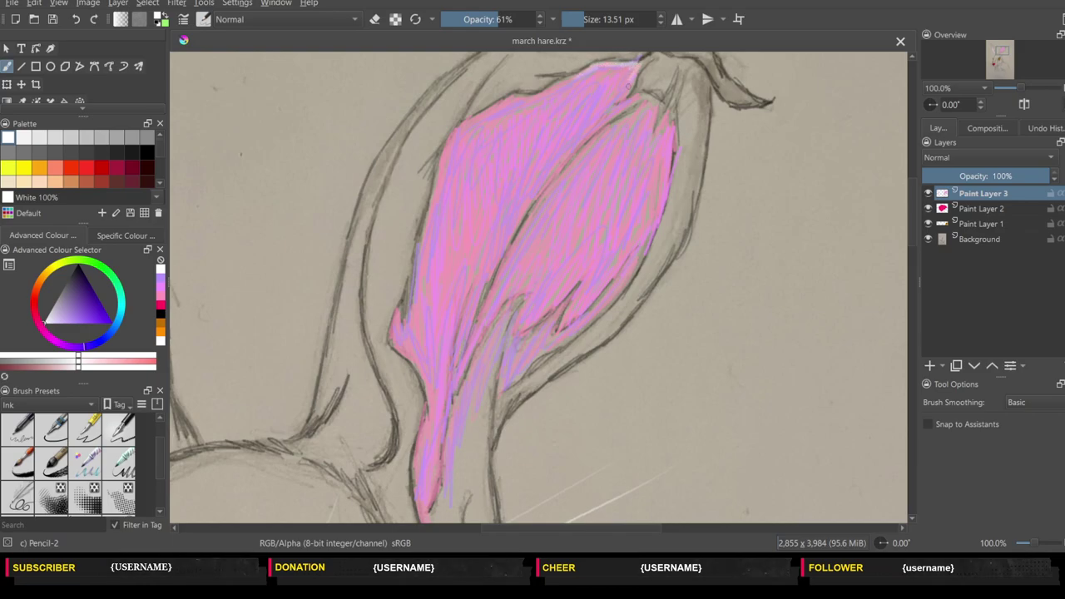
left_click_drag(587, 129, 609, 107)
mouse_move(573, 149)
left_mouse_down()
mouse_move(516, 230)
mouse_move(452, 387)
left_mouse_up()
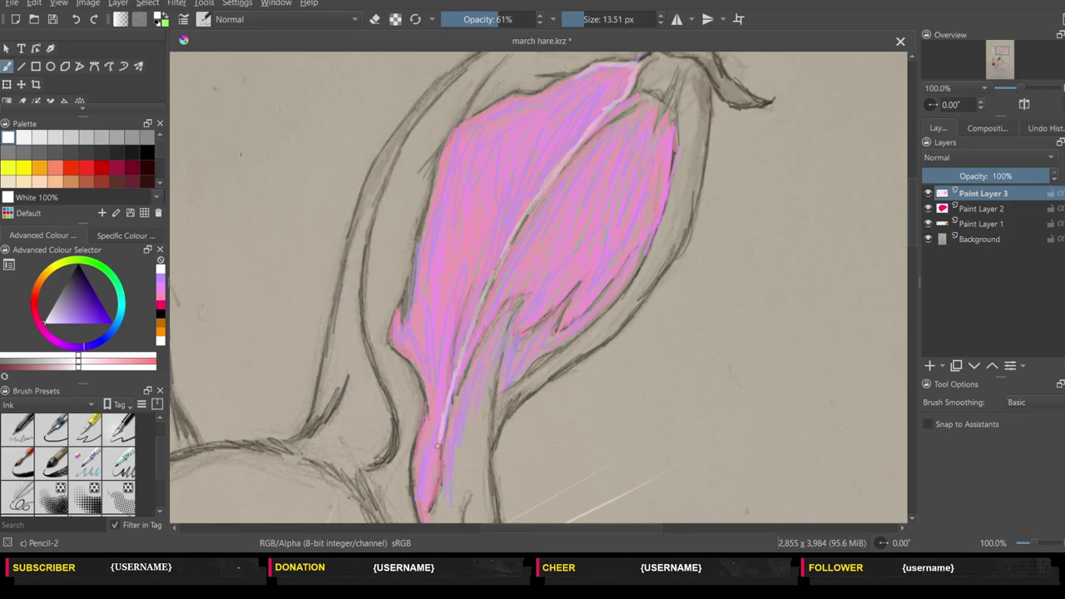
mouse_move(437, 446)
left_mouse_down()
mouse_move(428, 517)
mouse_move(416, 449)
mouse_move(426, 416)
mouse_move(426, 487)
mouse_move(434, 475)
left_mouse_up()
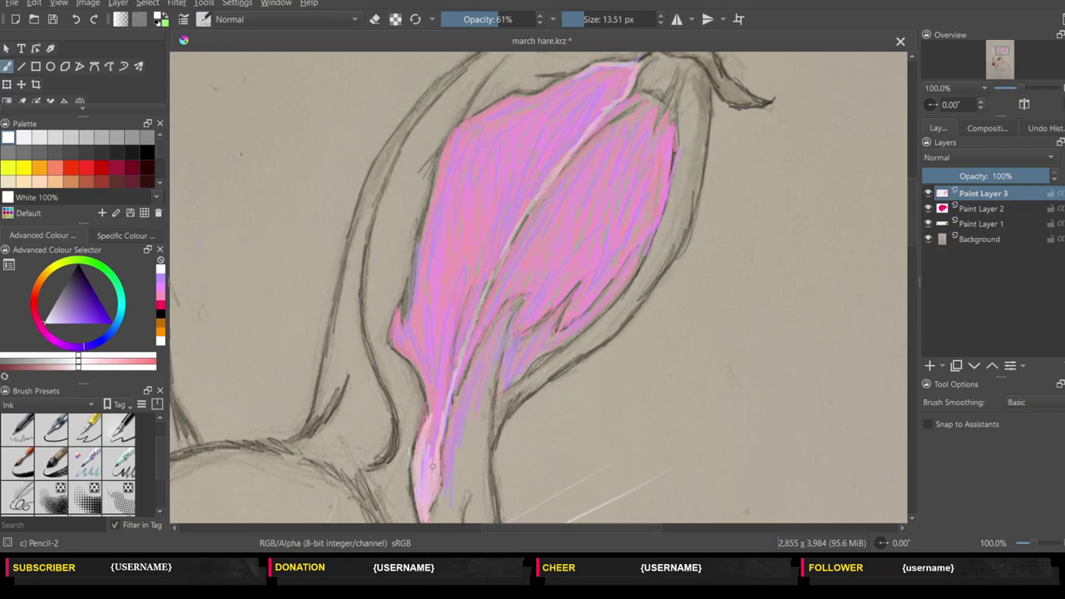
- Add pale highlight strokes along the wide ear's left and inner edges
mouse_move(429, 424)
left_mouse_down()
mouse_move(432, 405)
mouse_move(431, 456)
left_mouse_up()
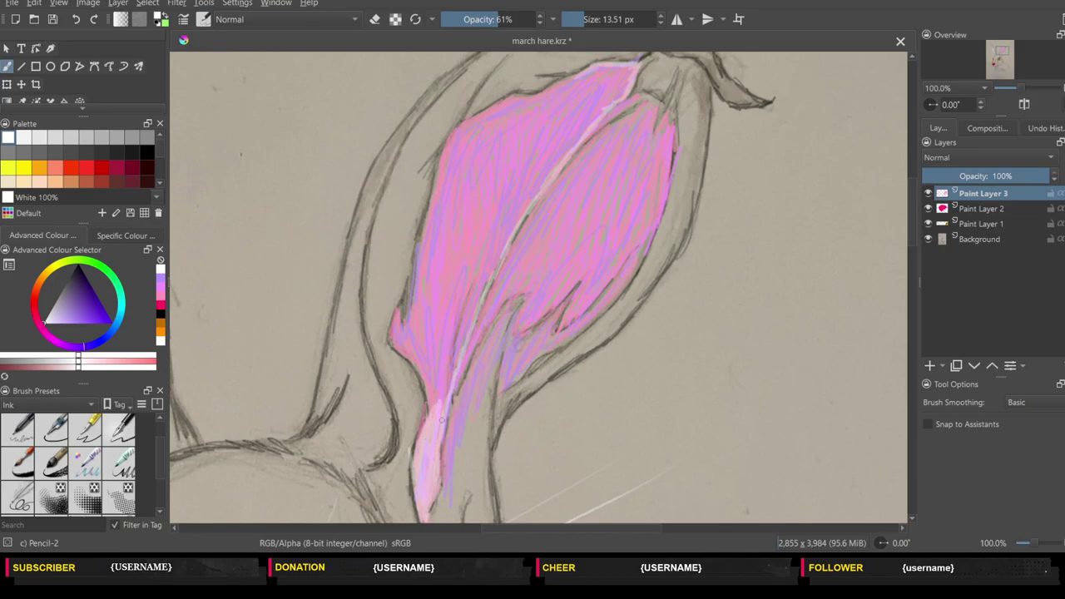
mouse_move(440, 378)
left_mouse_down()
mouse_move(431, 363)
mouse_move(434, 411)
left_mouse_up()
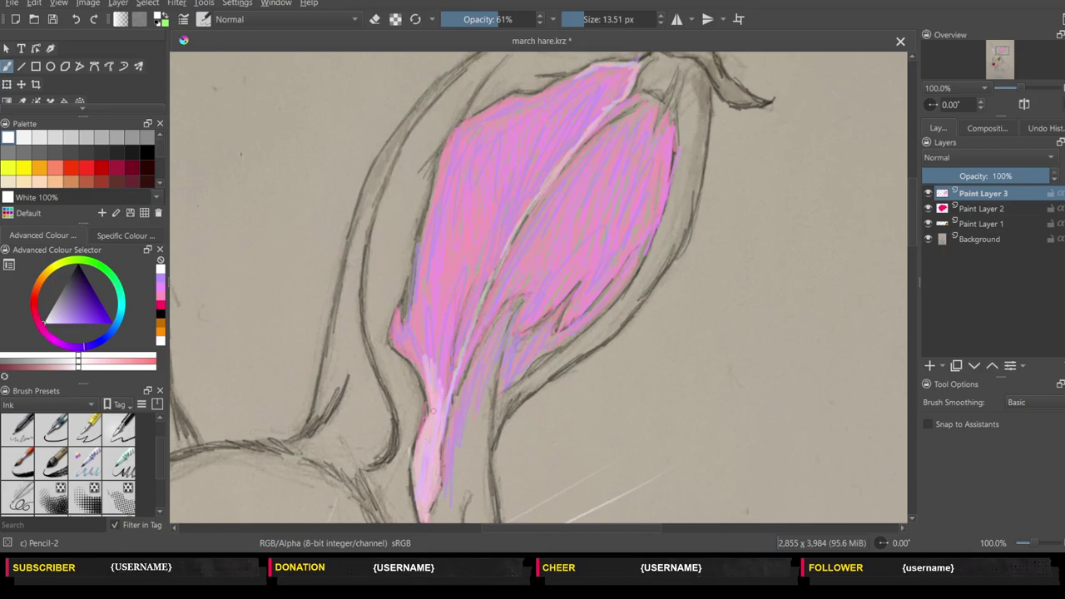
mouse_move(410, 331)
left_mouse_down()
mouse_move(406, 353)
mouse_move(423, 375)
mouse_move(397, 342)
mouse_move(417, 317)
left_mouse_up()
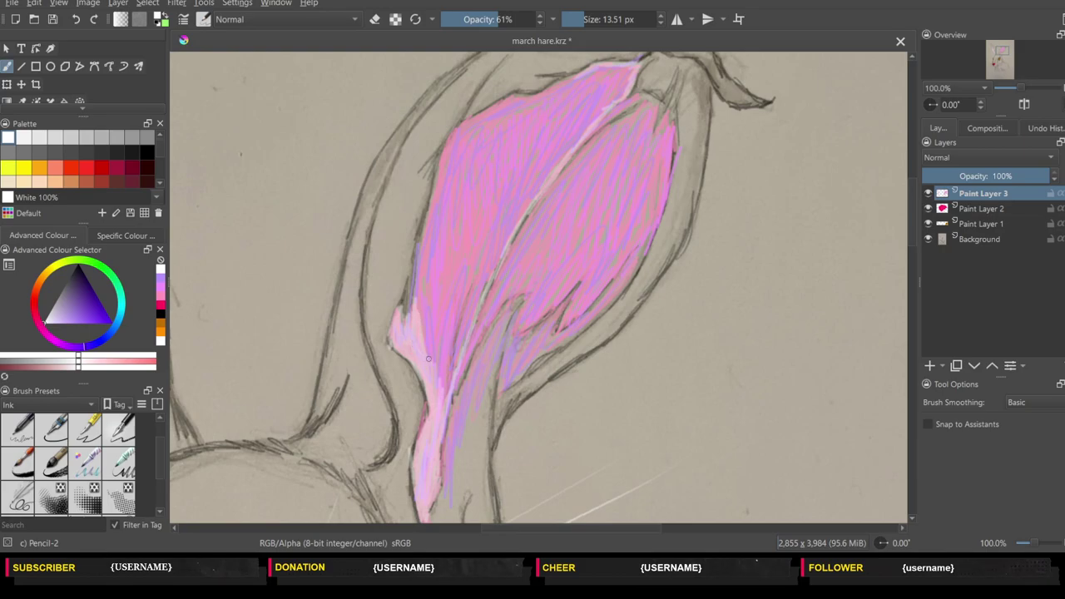
left_click_drag(429, 359, 431, 311)
mouse_move(434, 385)
left_mouse_down()
mouse_move(437, 321)
mouse_move(441, 378)
mouse_move(445, 325)
mouse_move(460, 331)
mouse_move(459, 349)
mouse_move(466, 302)
left_mouse_up()
left_click_drag(453, 353, 474, 278)
- Extend pale strokes up the ear's inner edge and hatch light pink at its top
left_click_drag(463, 326, 481, 263)
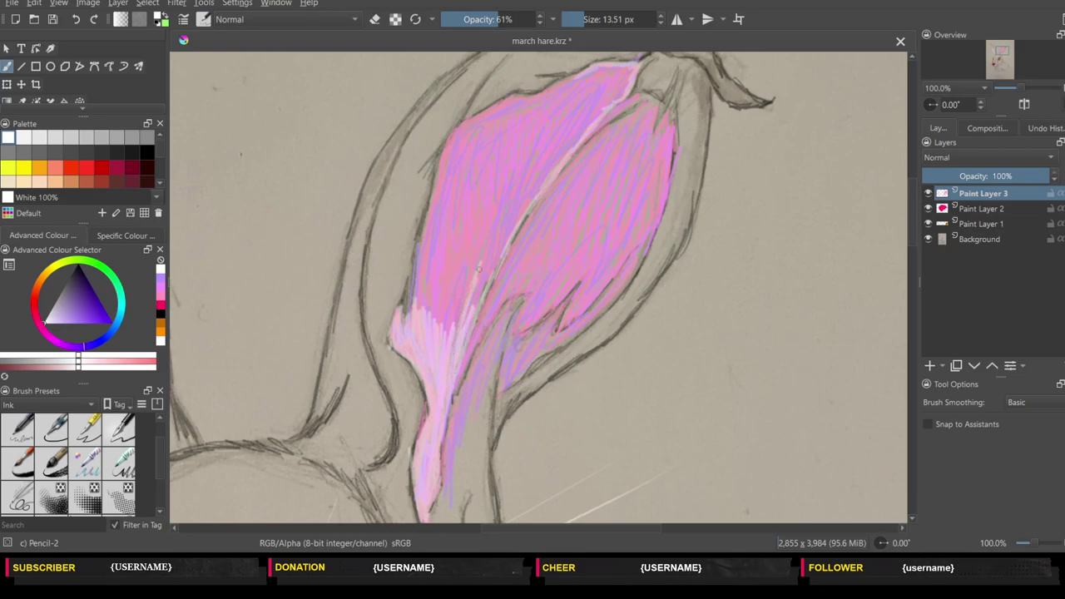
left_click_drag(474, 305, 504, 225)
left_click_drag(493, 250, 630, 75)
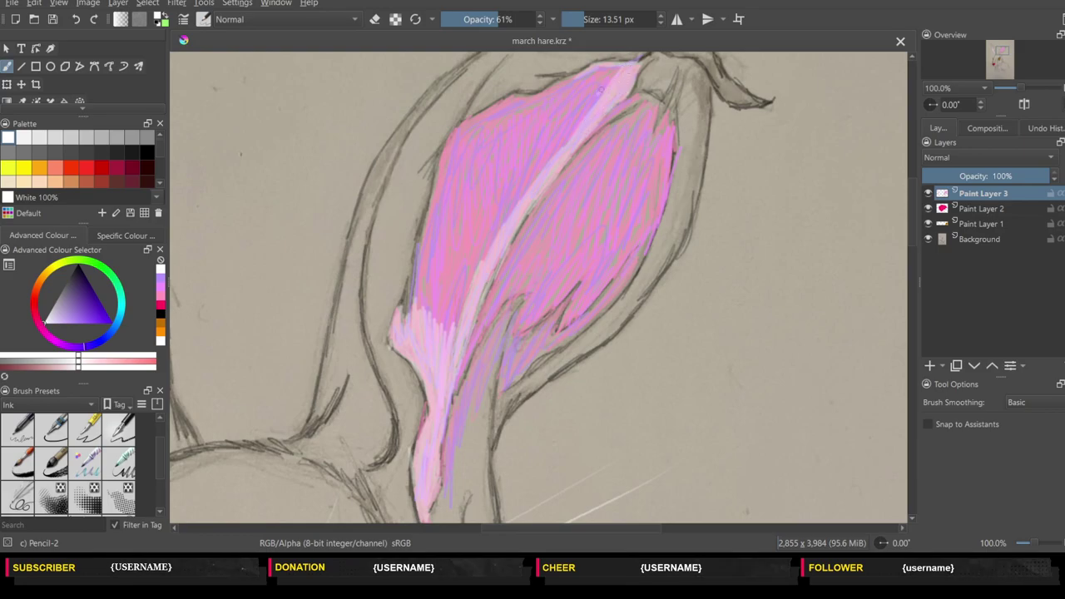
mouse_move(613, 96)
left_mouse_down()
mouse_move(578, 80)
mouse_move(538, 96)
mouse_move(600, 81)
mouse_move(581, 105)
mouse_move(590, 100)
left_mouse_up()
left_click_drag(559, 141, 601, 92)
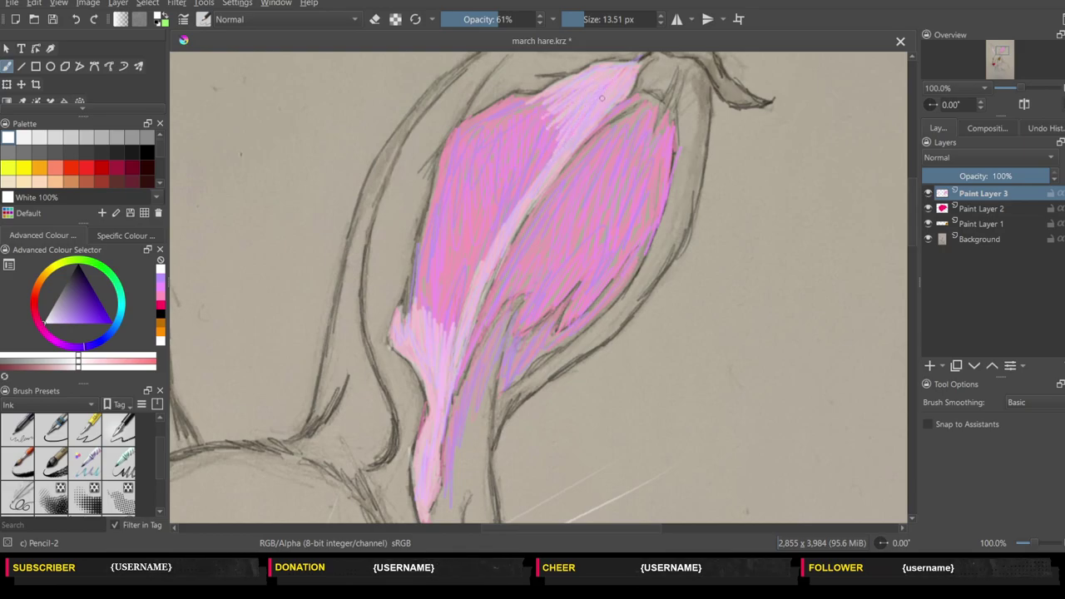
- Lay light pink down the diagonal stripe and along the ear's lower-left edge
left_click_drag(573, 130, 503, 228)
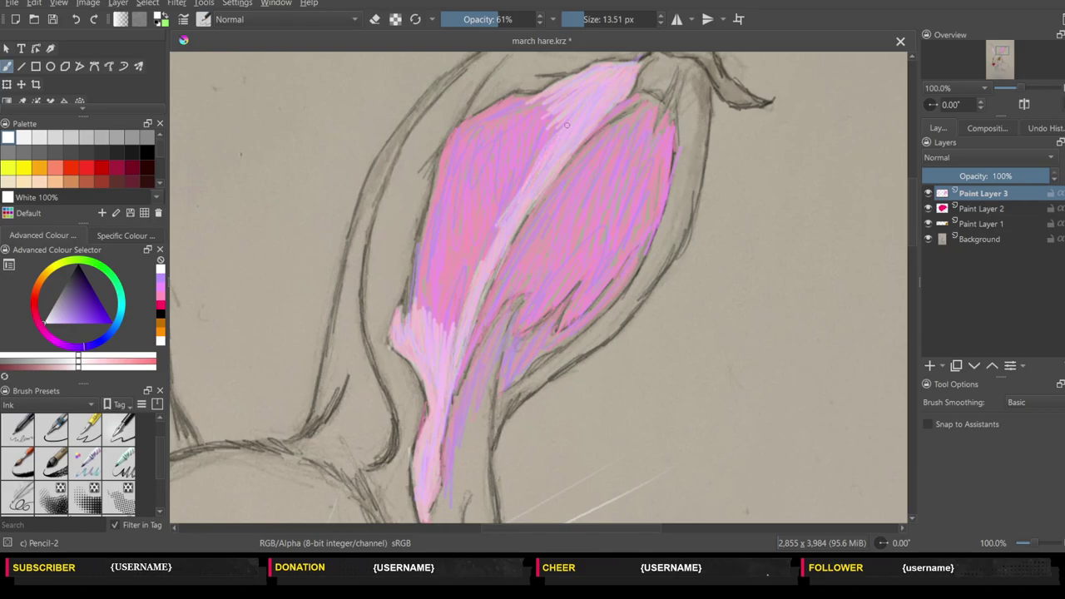
left_click_drag(524, 180, 476, 274)
left_click_drag(491, 232, 461, 308)
mouse_move(471, 268)
left_mouse_down()
mouse_move(444, 346)
mouse_move(433, 324)
left_mouse_up()
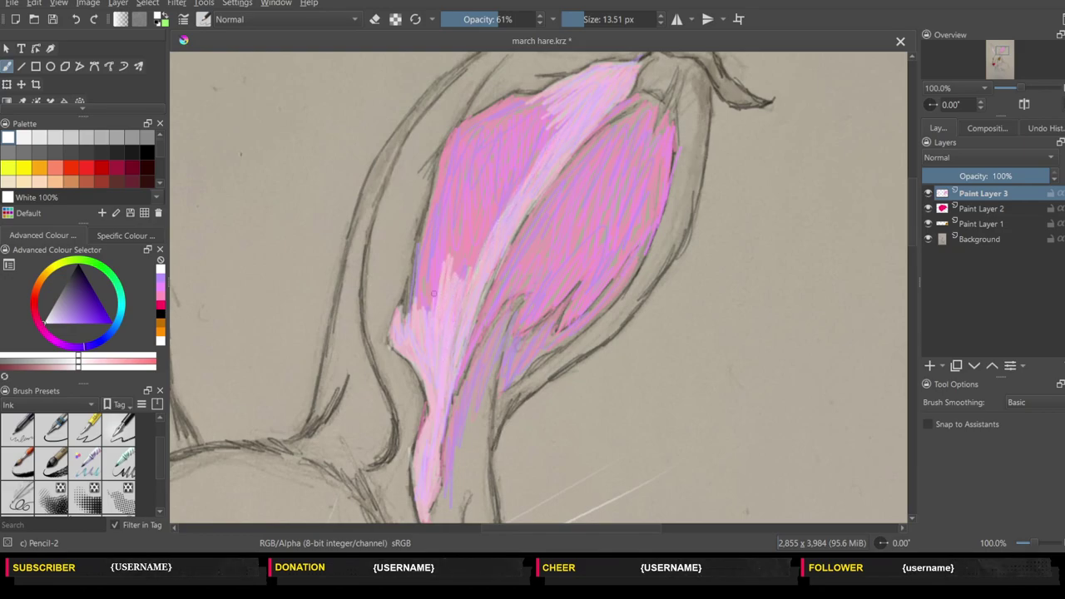
left_click_drag(441, 257, 427, 313)
mouse_move(429, 243)
left_mouse_down()
mouse_move(418, 311)
mouse_move(416, 296)
mouse_move(426, 307)
left_mouse_up()
- Lighten the ear's upper-left edge, central area and upper pink area with light pink
mouse_move(441, 200)
left_mouse_down()
mouse_move(433, 252)
mouse_move(430, 243)
left_mouse_up()
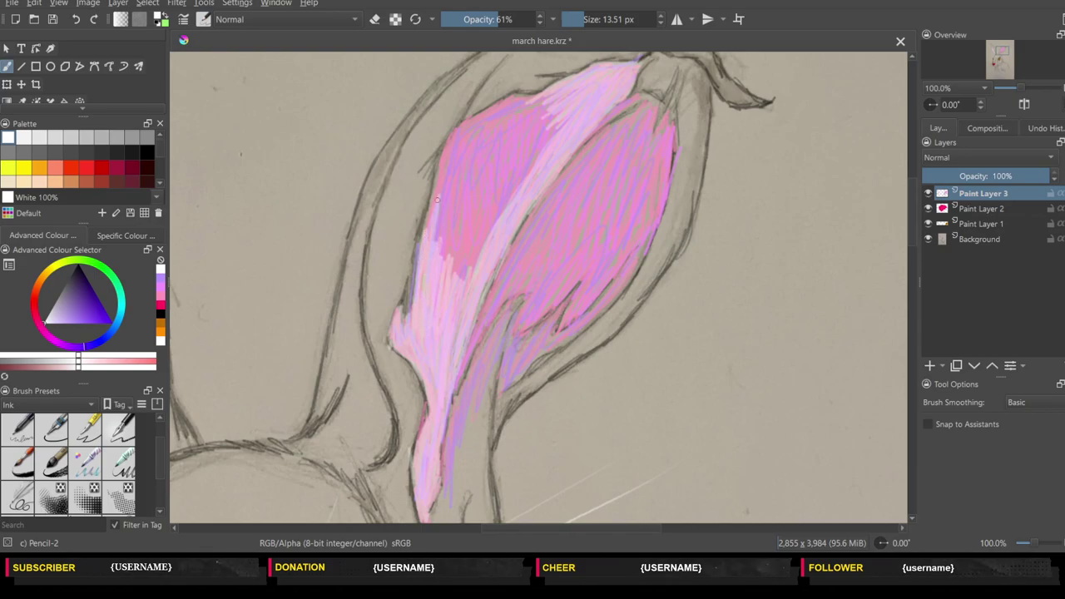
mouse_move(438, 178)
left_mouse_down()
mouse_move(428, 229)
mouse_move(438, 237)
left_mouse_up()
mouse_move(436, 218)
left_mouse_down()
mouse_move(417, 257)
mouse_move(449, 260)
mouse_move(455, 275)
left_mouse_up()
mouse_move(471, 219)
left_mouse_down()
mouse_move(459, 279)
mouse_move(481, 204)
mouse_move(466, 291)
mouse_move(468, 282)
left_mouse_up()
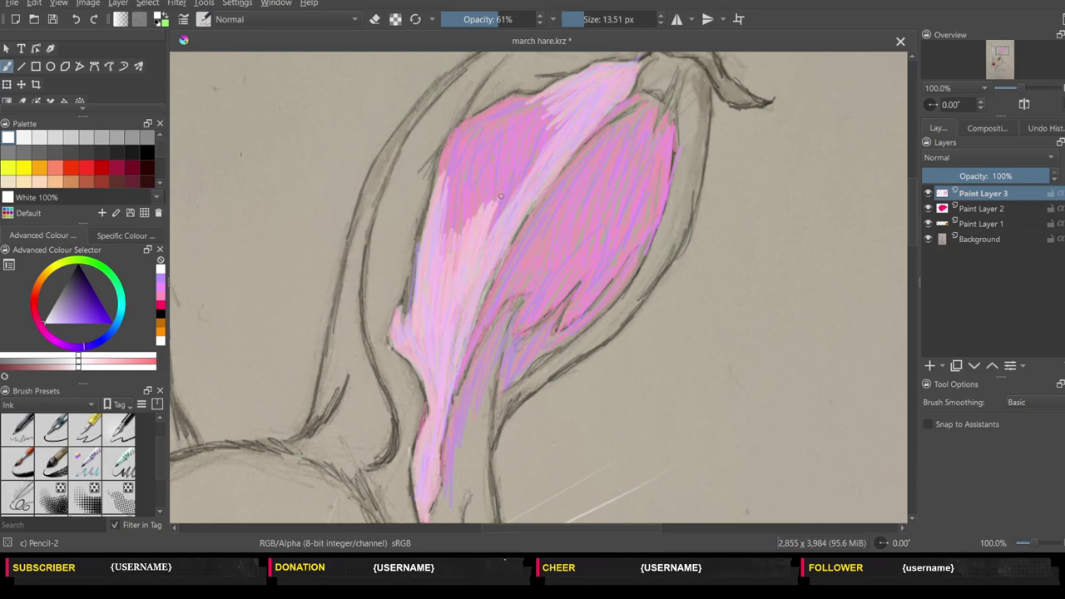
left_click_drag(510, 178, 493, 230)
mouse_move(532, 158)
left_mouse_down()
mouse_move(515, 196)
mouse_move(558, 130)
mouse_move(525, 168)
left_mouse_up()
mouse_move(544, 131)
left_mouse_down()
mouse_move(518, 173)
mouse_move(528, 154)
left_mouse_up()
left_click_drag(557, 114, 507, 163)
mouse_move(554, 94)
left_mouse_down()
mouse_move(516, 130)
mouse_move(508, 100)
mouse_move(491, 111)
left_mouse_up()
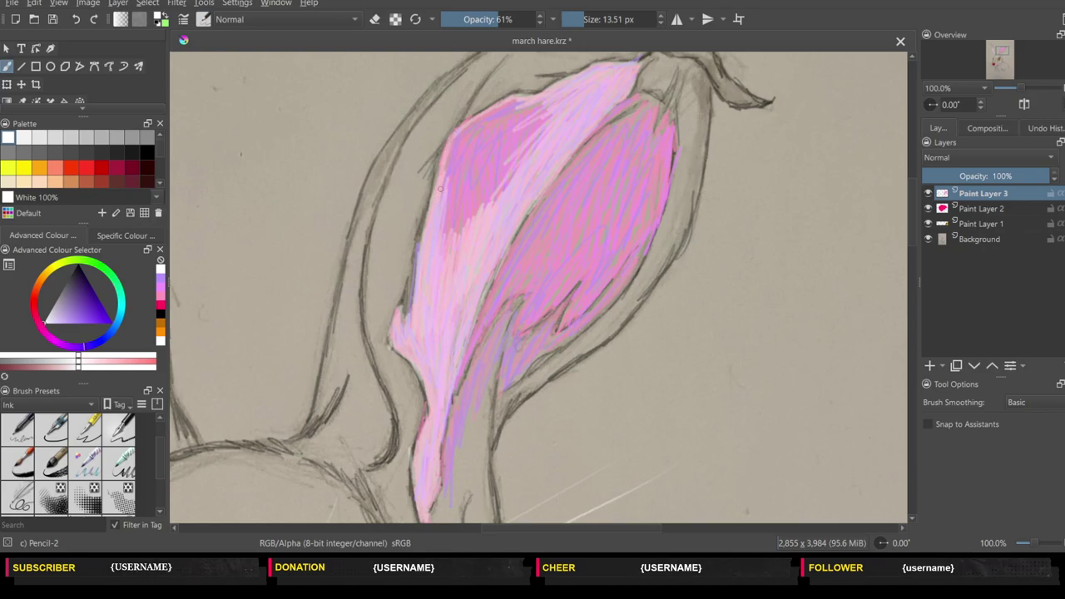
- Cover the upper-left magenta patch with light pink strokes
left_click_drag(452, 140, 445, 235)
mouse_move(458, 167)
left_mouse_down()
mouse_move(445, 247)
mouse_move(457, 183)
mouse_move(454, 236)
mouse_move(463, 220)
left_mouse_up()
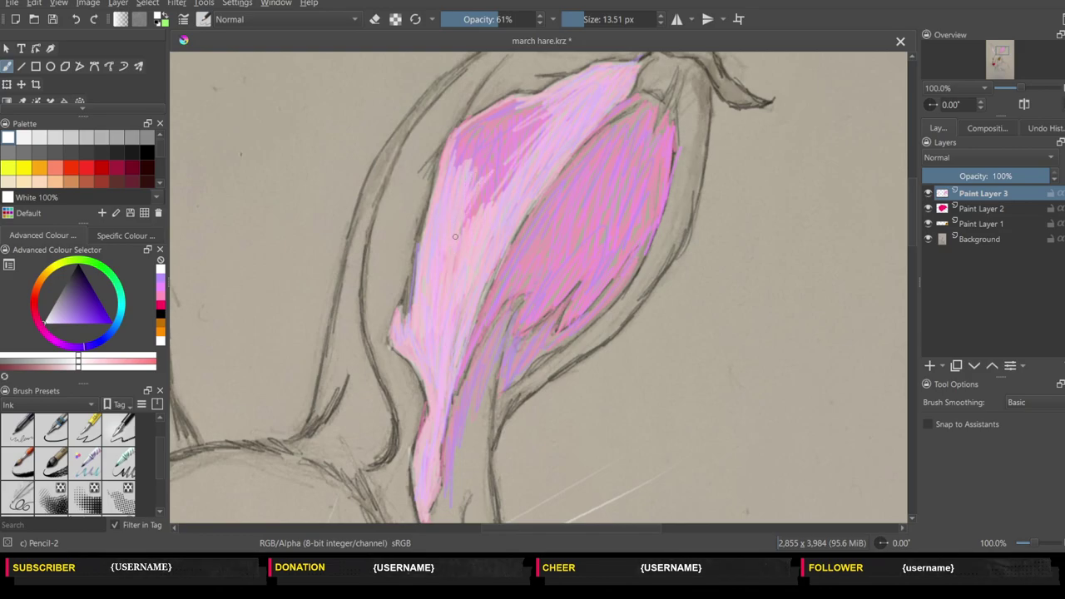
left_click_drag(491, 162, 455, 250)
left_click_drag(523, 138, 493, 195)
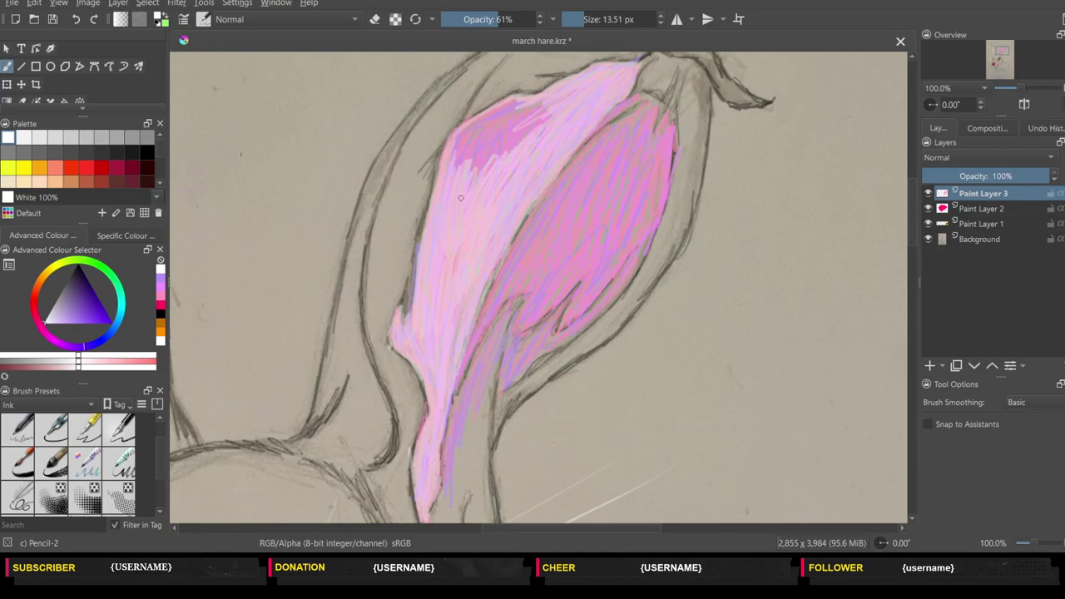
left_click_drag(538, 122, 501, 151)
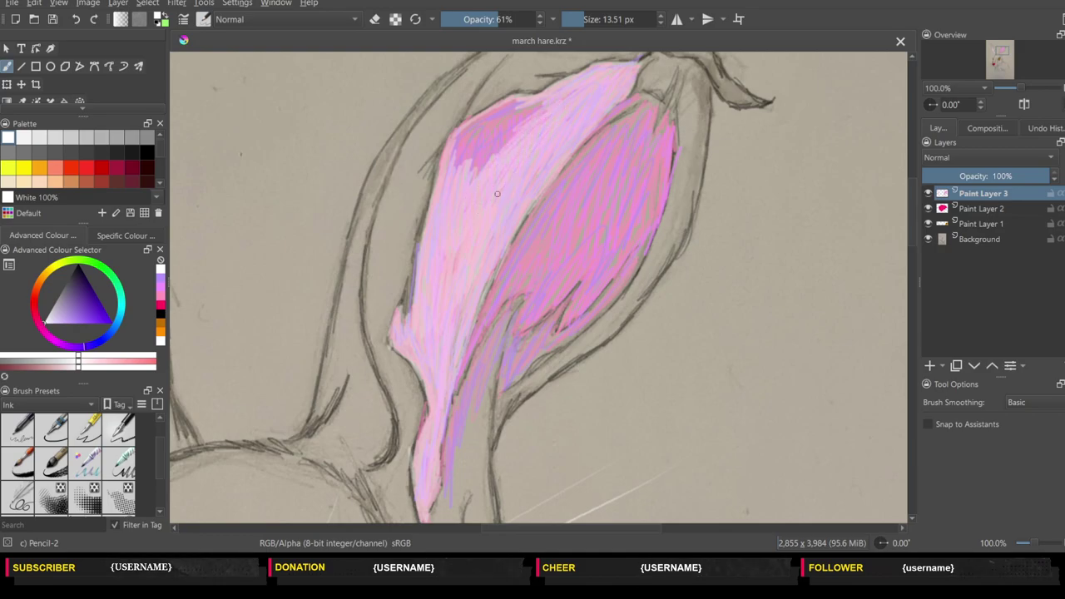
left_click_drag(542, 120, 471, 163)
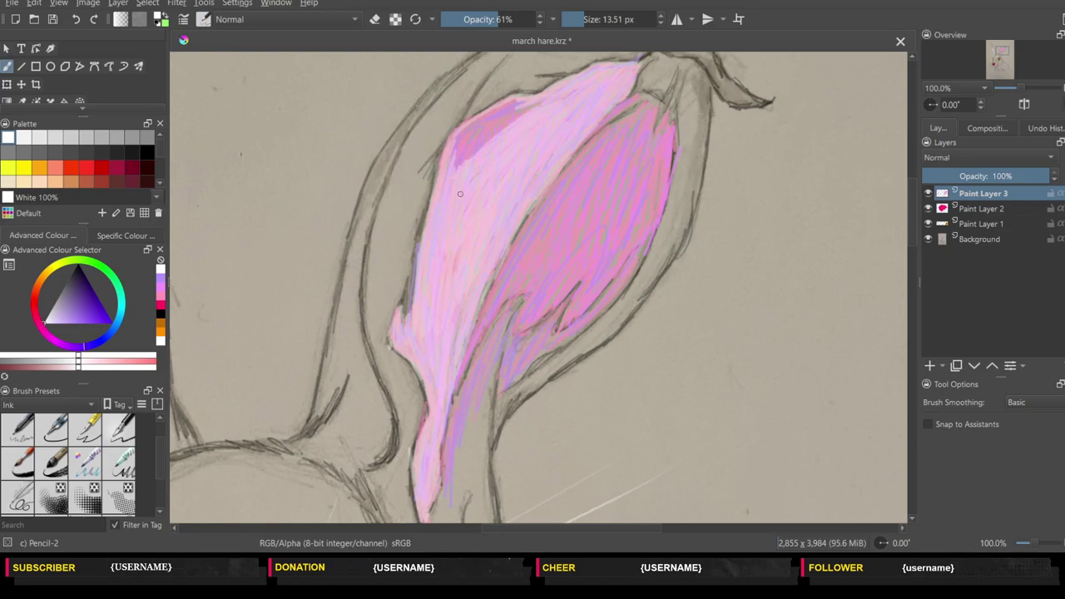
left_click_drag(532, 106, 455, 169)
mouse_move(504, 120)
left_mouse_down()
mouse_move(463, 158)
mouse_move(463, 135)
left_mouse_up()
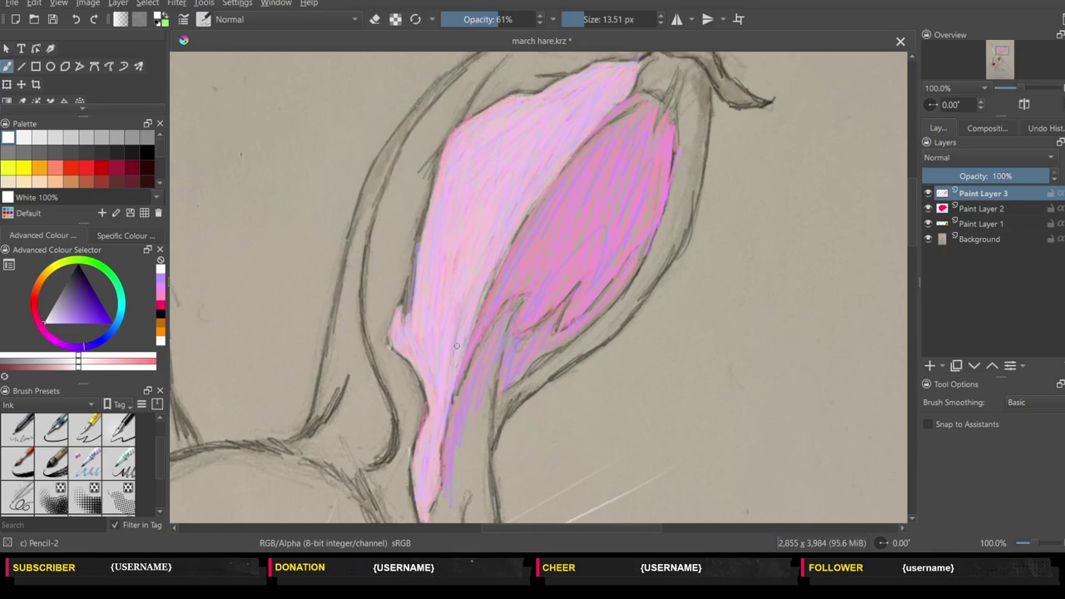
- Hatch light pink down the ear's lower part and across the inner ear
mouse_move(498, 283)
left_mouse_down()
mouse_move(456, 391)
mouse_move(467, 353)
left_mouse_up()
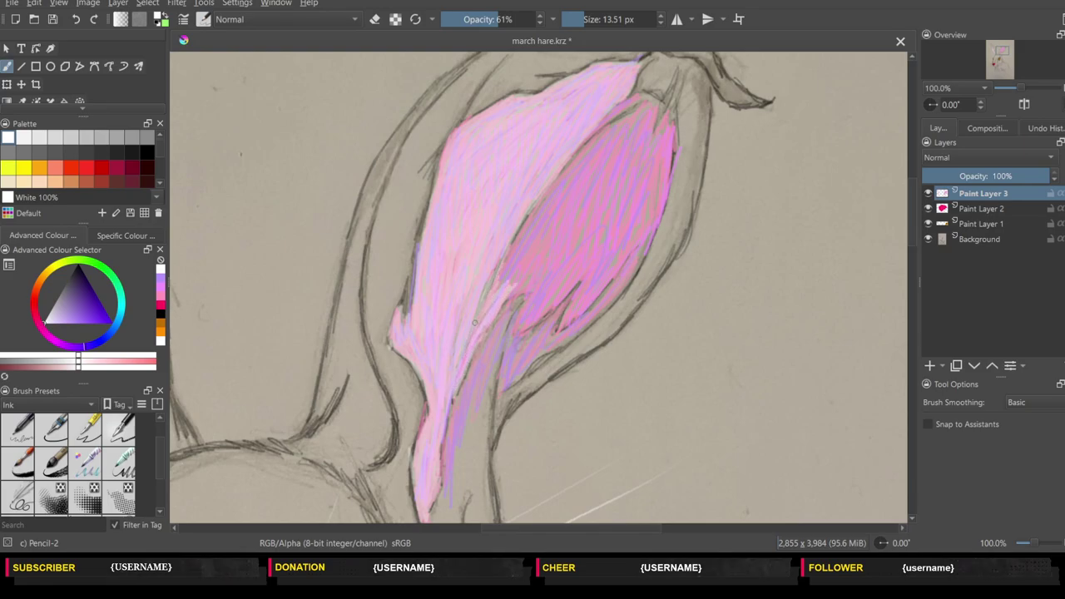
mouse_move(503, 284)
left_mouse_down()
mouse_move(531, 246)
mouse_move(509, 296)
left_mouse_up()
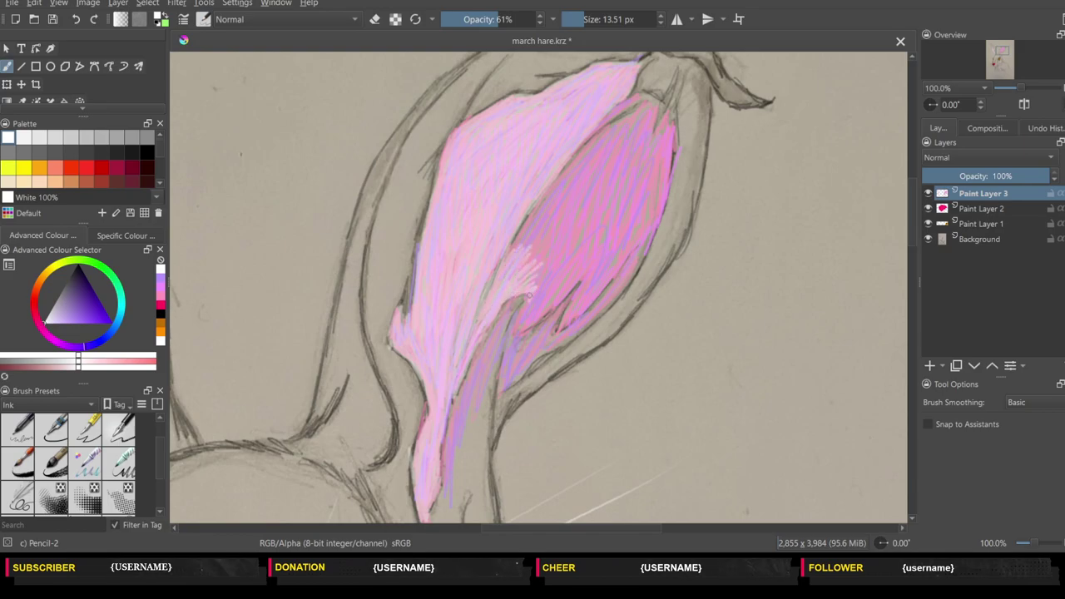
mouse_move(532, 298)
left_mouse_down()
mouse_move(518, 331)
mouse_move(540, 305)
mouse_move(544, 312)
left_mouse_up()
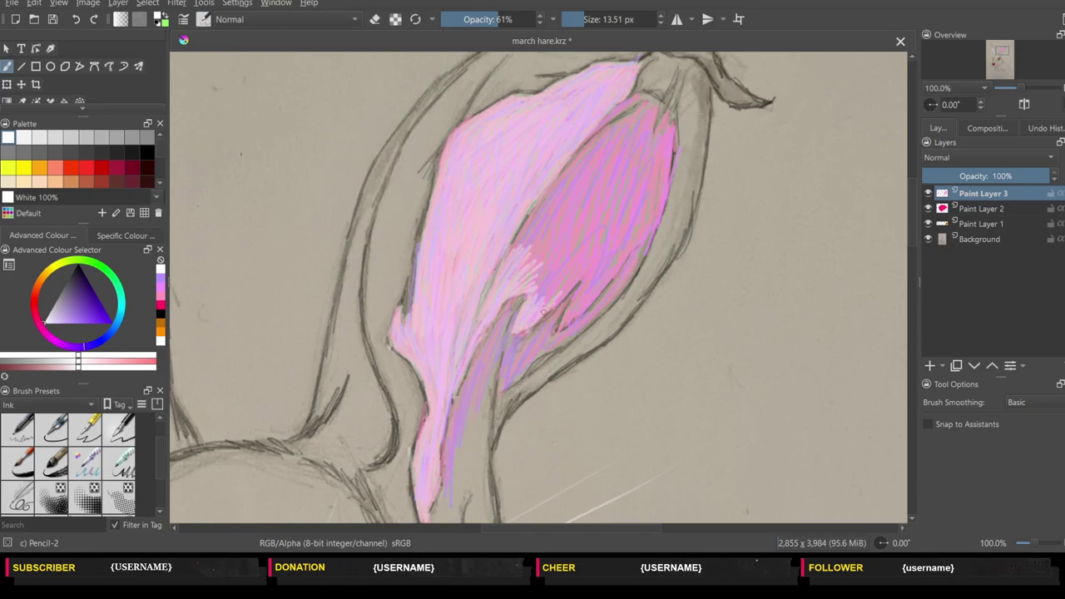
mouse_move(574, 279)
left_mouse_down()
mouse_move(554, 310)
mouse_move(578, 294)
mouse_move(568, 327)
left_mouse_up()
left_click_drag(611, 275, 581, 308)
left_click_drag(608, 250, 593, 291)
mouse_move(636, 235)
left_mouse_down()
mouse_move(612, 275)
mouse_move(665, 143)
mouse_move(639, 163)
left_mouse_up()
- Hatch light pink along the upper and right inner edges and over the lower inner ear
mouse_move(659, 105)
left_mouse_down()
mouse_move(651, 135)
mouse_move(633, 105)
mouse_move(606, 126)
mouse_move(615, 124)
mouse_move(615, 140)
mouse_move(633, 116)
left_mouse_up()
mouse_move(630, 154)
left_mouse_down()
mouse_move(641, 114)
mouse_move(642, 175)
mouse_move(653, 183)
mouse_move(669, 119)
mouse_move(671, 155)
left_mouse_up()
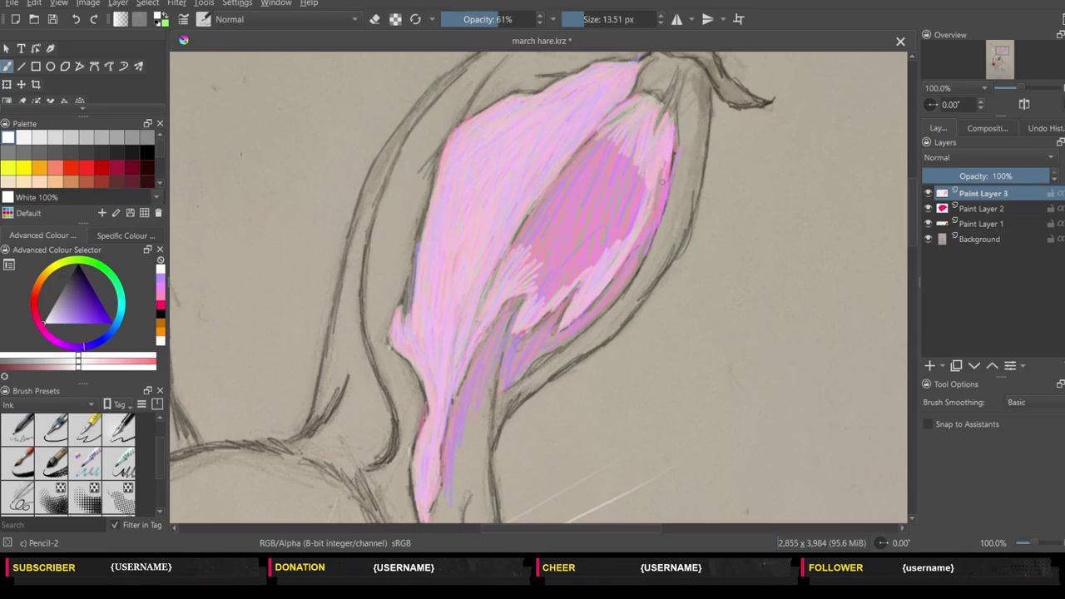
mouse_move(656, 205)
left_mouse_down()
mouse_move(660, 175)
mouse_move(654, 215)
left_mouse_up()
left_click_drag(664, 179, 633, 264)
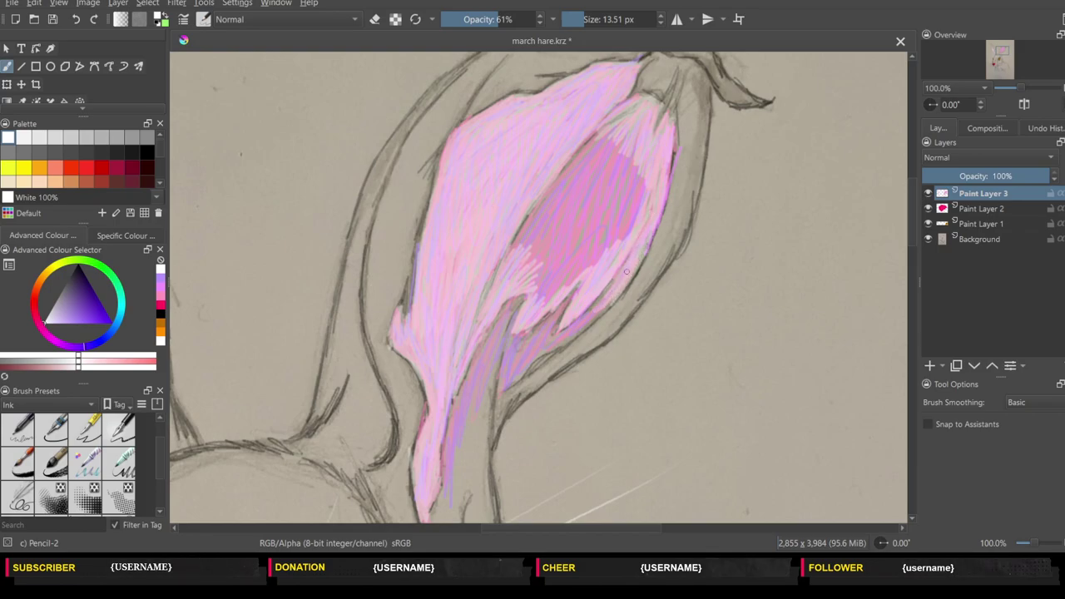
left_click_drag(610, 295, 577, 333)
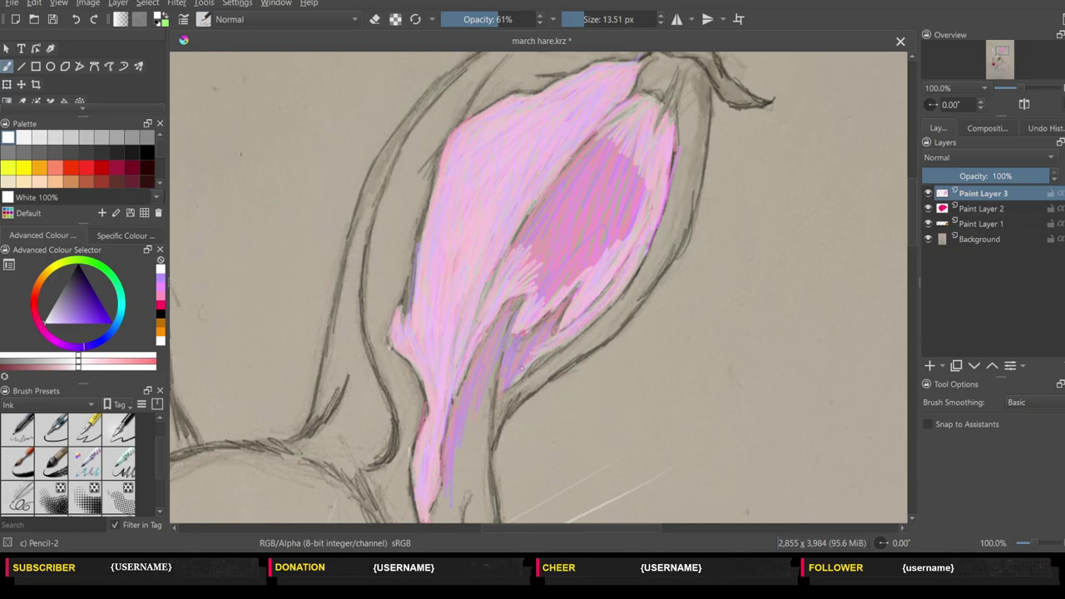
mouse_move(500, 377)
left_mouse_down()
mouse_move(511, 341)
mouse_move(563, 301)
left_mouse_up()
left_click_drag(543, 341, 570, 293)
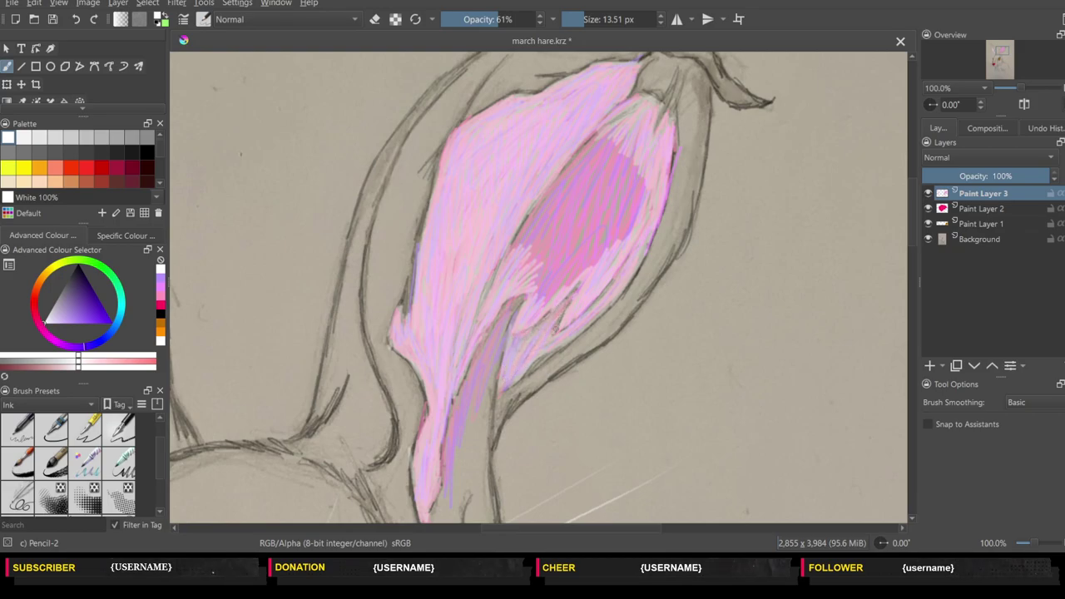
mouse_move(506, 369)
left_mouse_down()
mouse_move(566, 253)
mouse_move(553, 276)
mouse_move(587, 236)
mouse_move(543, 293)
mouse_move(591, 240)
left_mouse_up()
- Hatch light pink over the upper-right of the darker pink patch
left_click_drag(561, 280, 616, 227)
left_click_drag(593, 265, 642, 188)
mouse_move(621, 240)
left_mouse_down()
mouse_move(640, 212)
mouse_move(634, 195)
left_mouse_up()
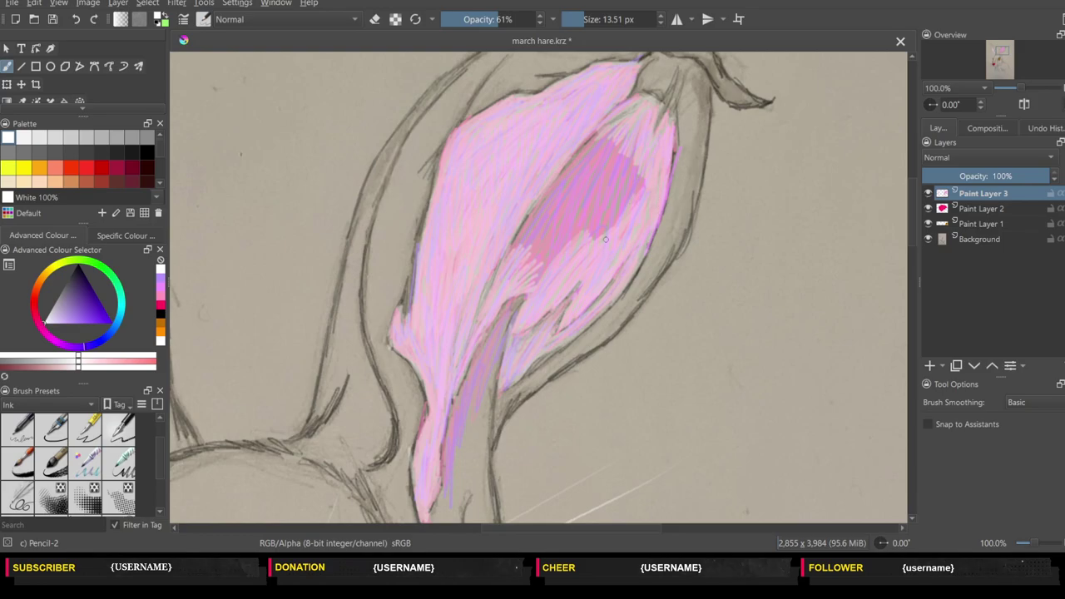
left_click_drag(596, 240, 641, 174)
left_click_drag(593, 221, 629, 163)
left_click_drag(576, 238, 626, 155)
left_click_drag(584, 215, 619, 164)
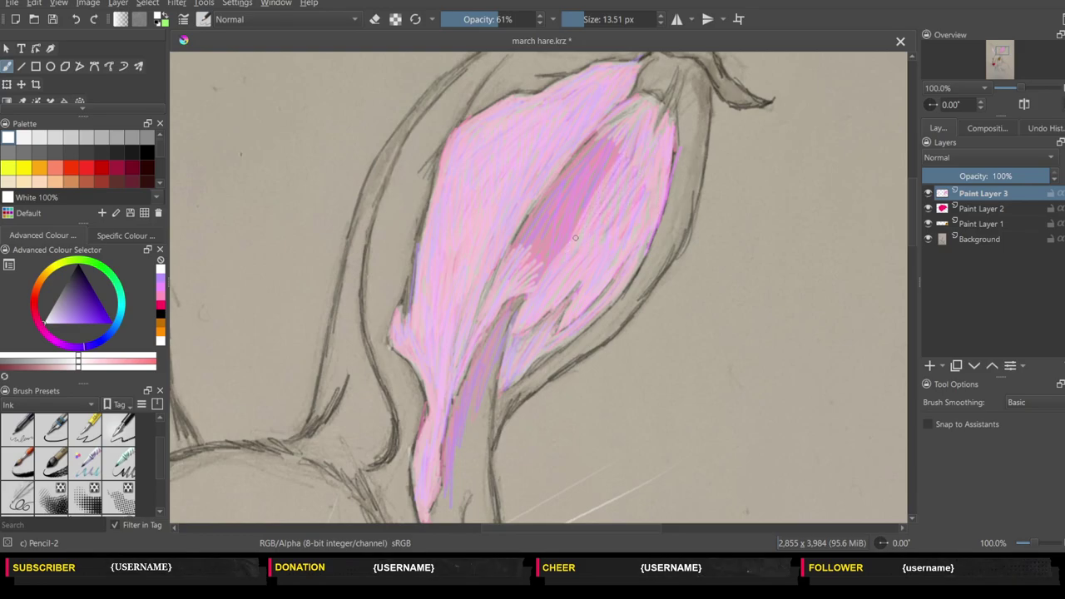
mouse_move(586, 220)
left_mouse_down()
mouse_move(623, 140)
mouse_move(598, 147)
left_mouse_up()
mouse_move(547, 205)
left_mouse_down()
mouse_move(592, 135)
mouse_move(581, 153)
mouse_move(616, 125)
left_mouse_up()
- Lighten the patch's remaining left side and leftover darker spots with light pink
left_click_drag(543, 236, 611, 138)
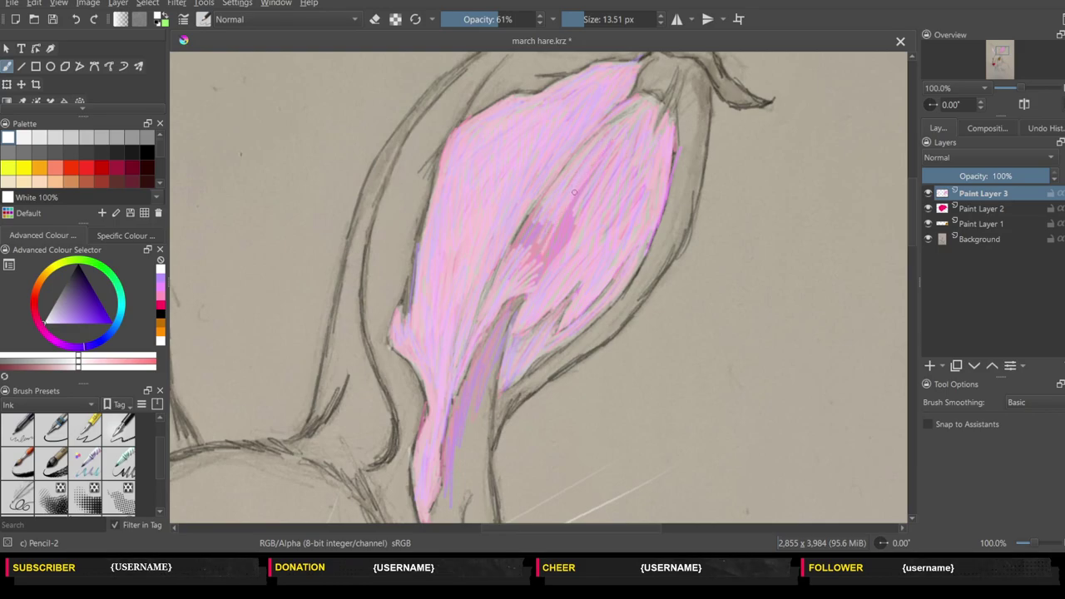
left_click_drag(536, 266, 566, 211)
left_click_drag(522, 250, 544, 198)
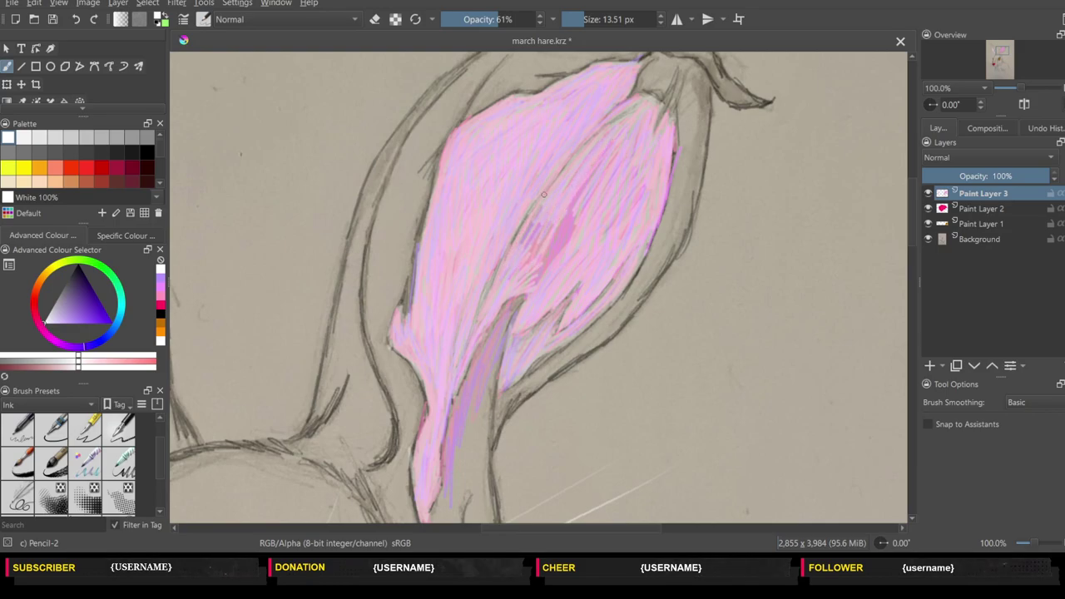
mouse_move(523, 250)
left_mouse_down()
mouse_move(556, 179)
mouse_move(559, 193)
left_mouse_up()
left_click_drag(526, 254, 551, 223)
left_click_drag(538, 283, 572, 213)
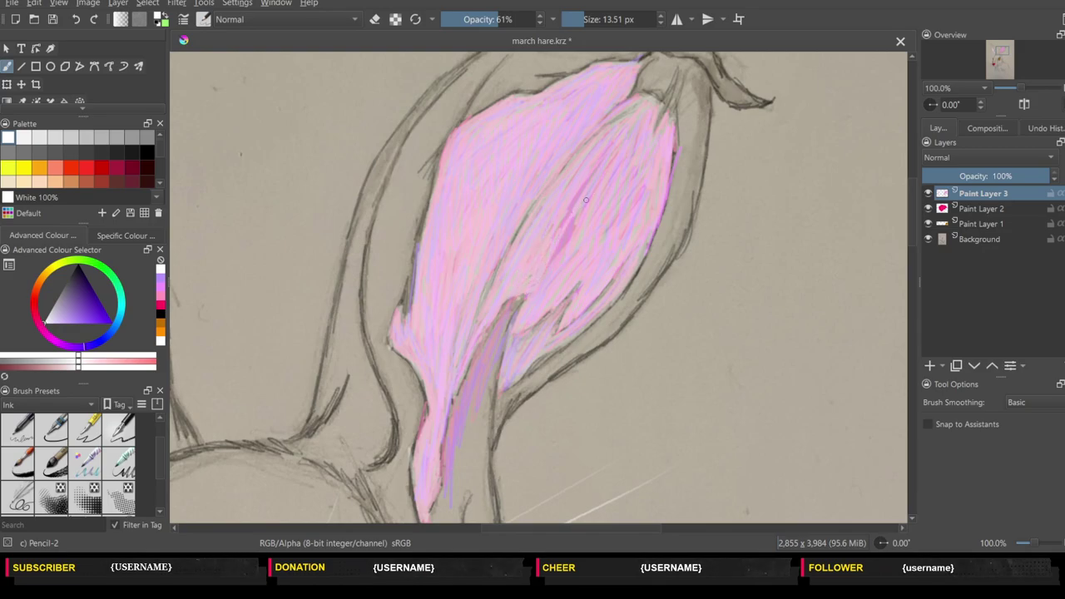
left_click_drag(549, 265, 601, 163)
- Zoom out and try Addition, Burn, Colour, Colour Dodge and Darken modes on Paint Layer 3
key("minus")
key("minus")
key("minus")
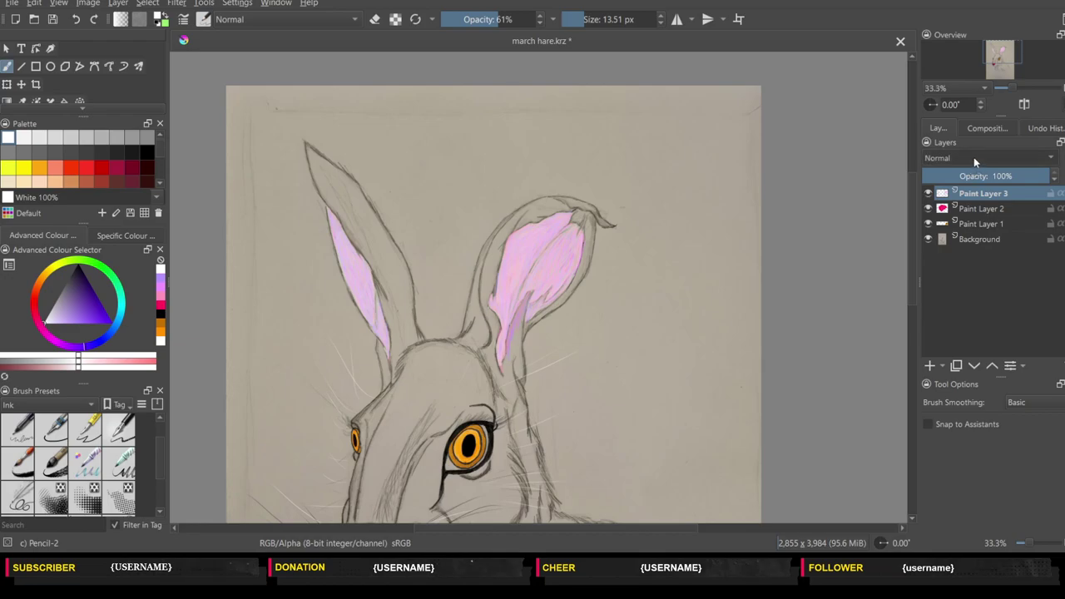
key("alt+shift+w")
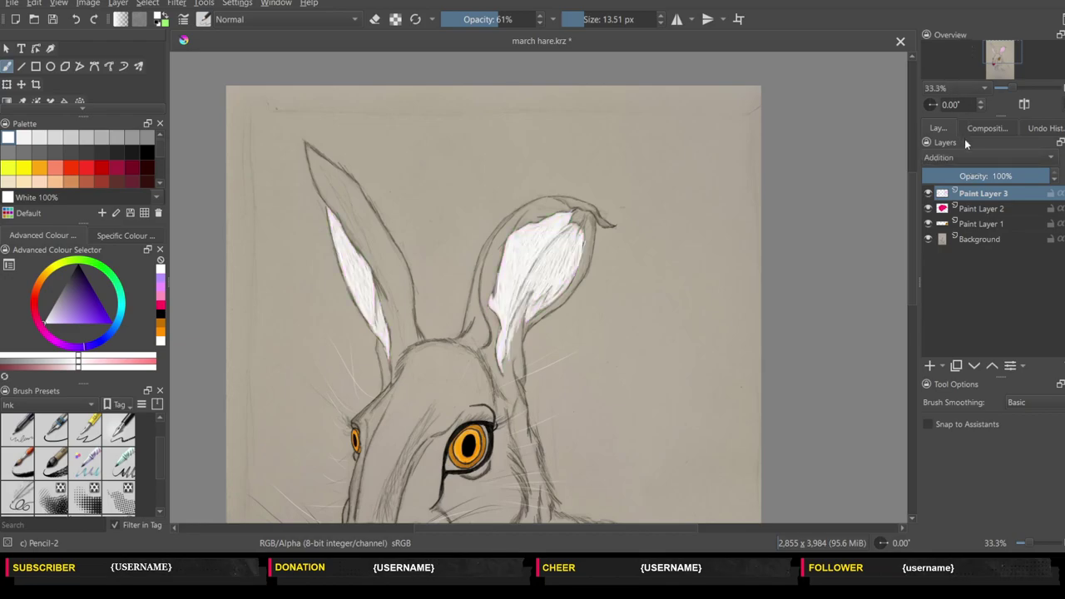
key("alt+shift+b")
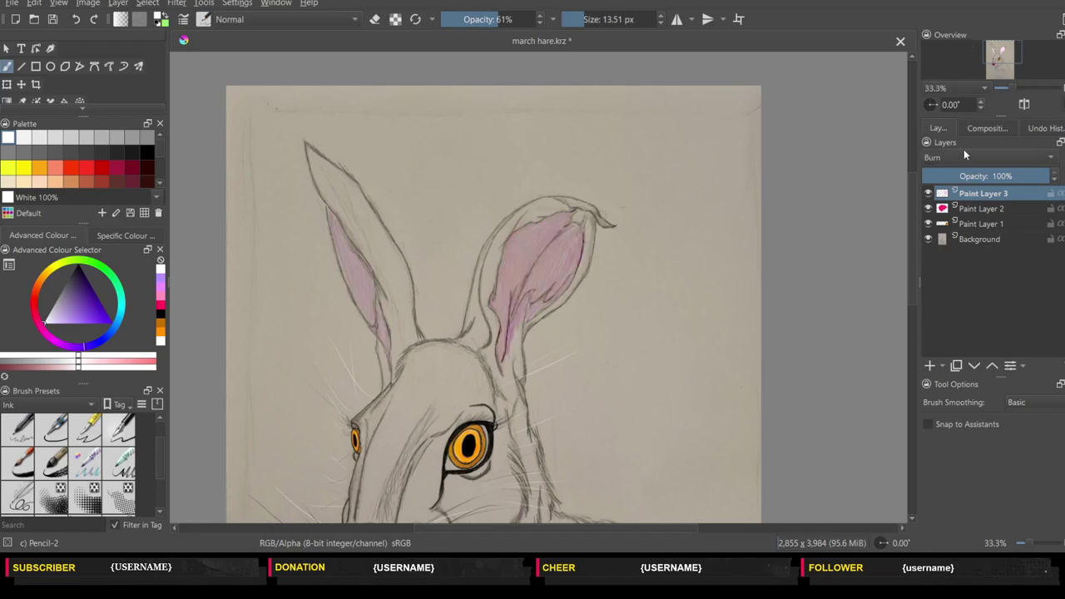
key("alt+shift+c")
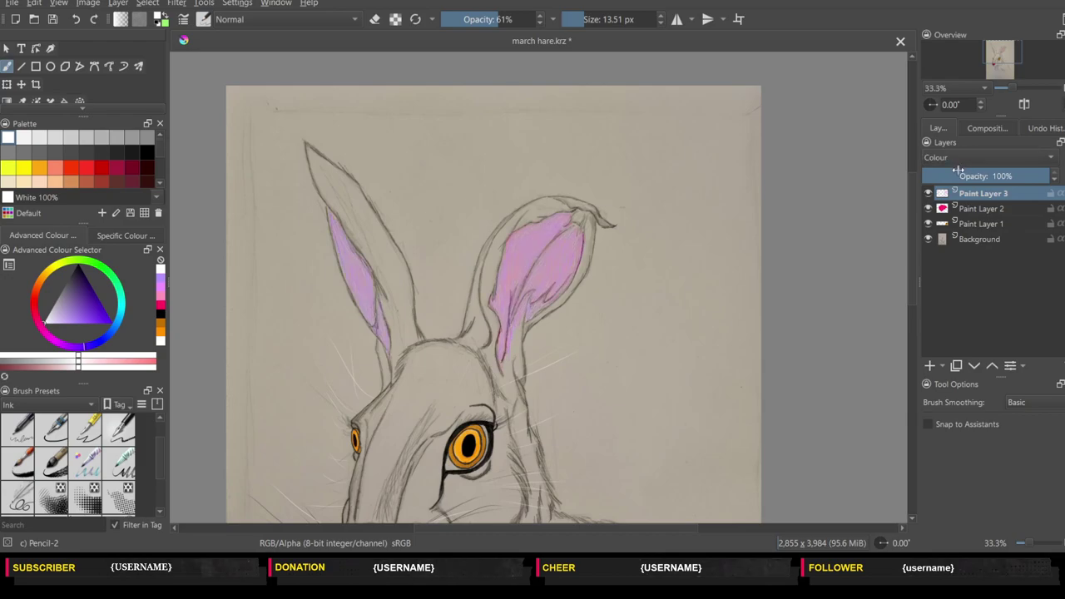
key("alt+shift+d")
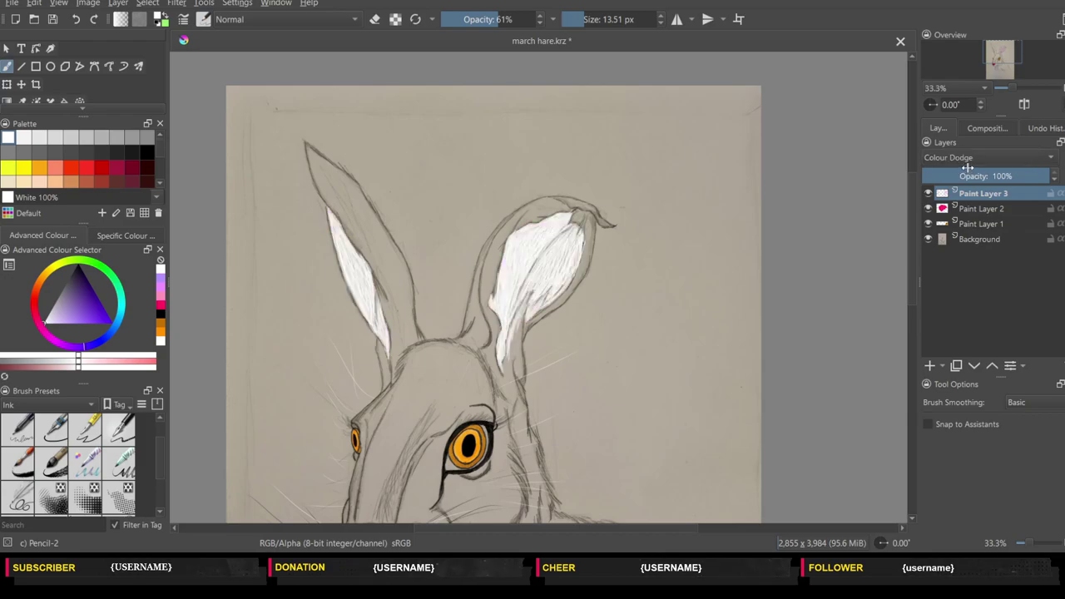
key("alt+shift+k")
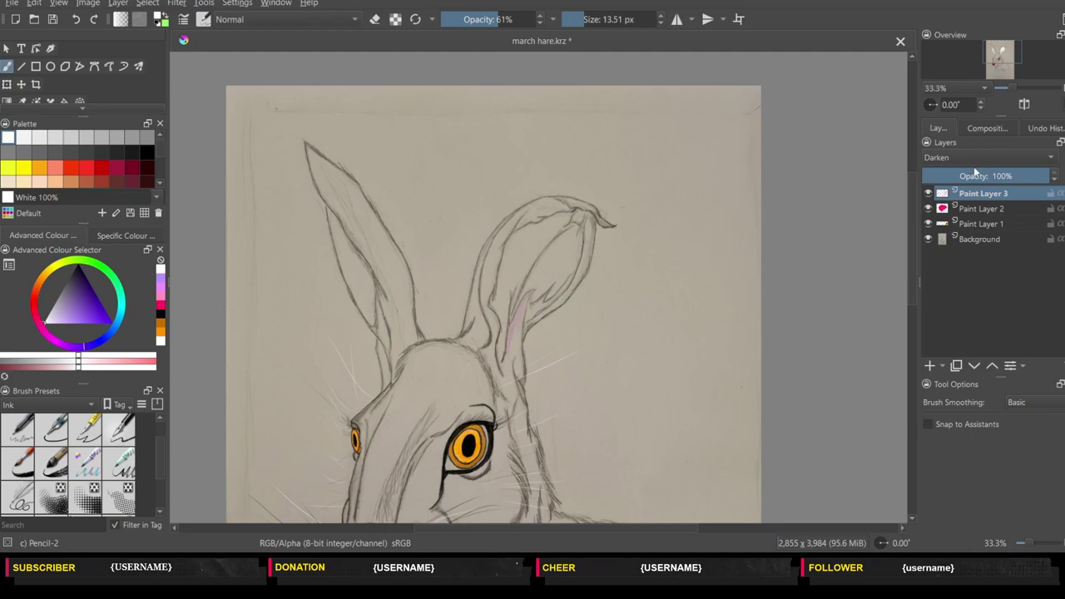
- Cycle through the remaining blend modes, ending on Soft Light (SVG)
scroll(978, 158, "down", 1)
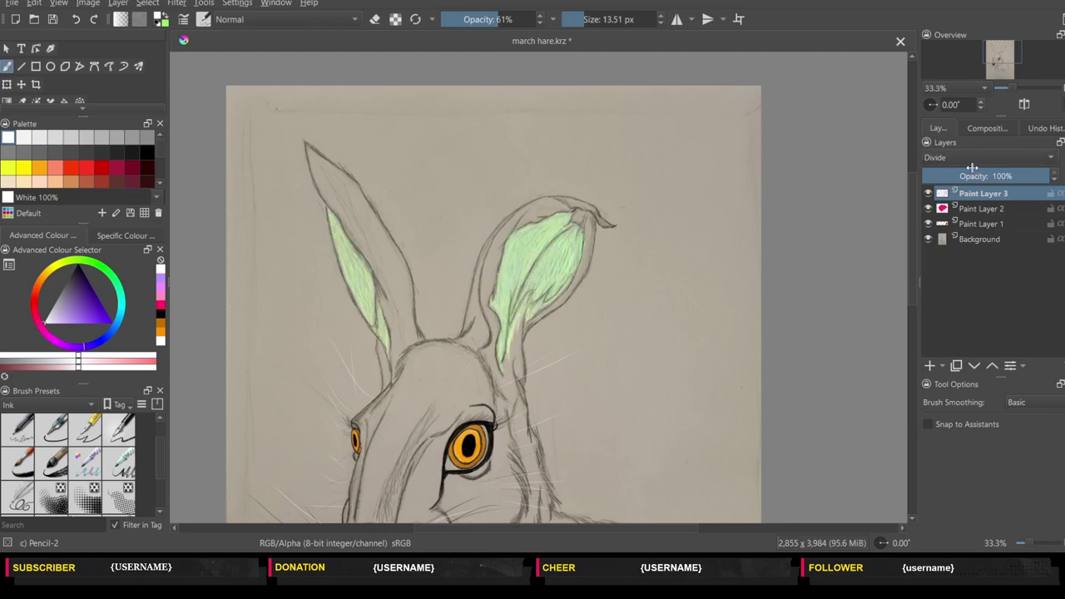
scroll(975, 159, "down", 1)
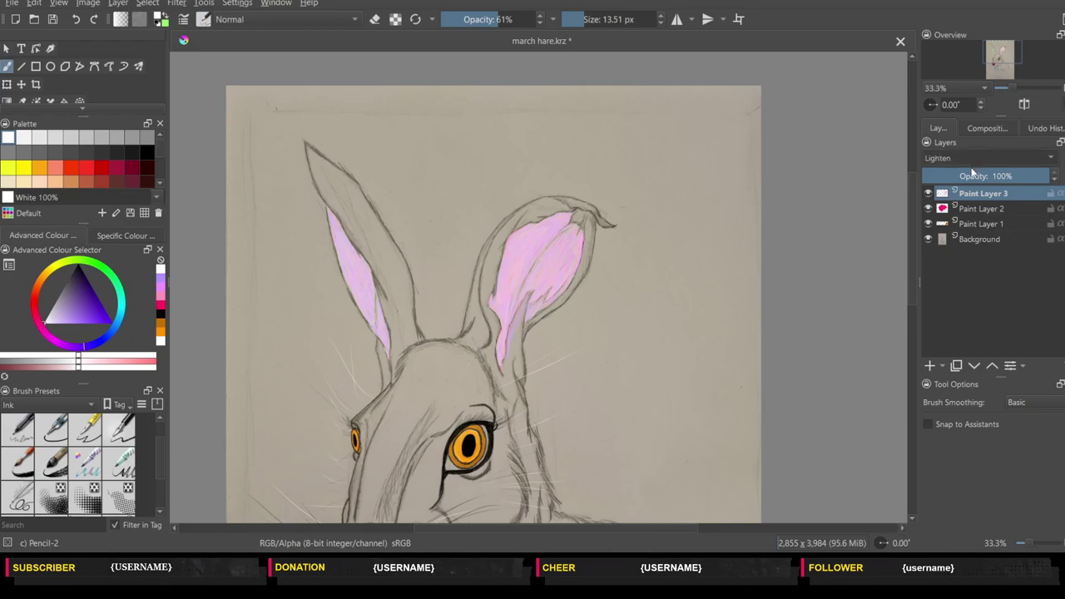
scroll(976, 157, "down", 1)
scroll(976, 158, "down", 1)
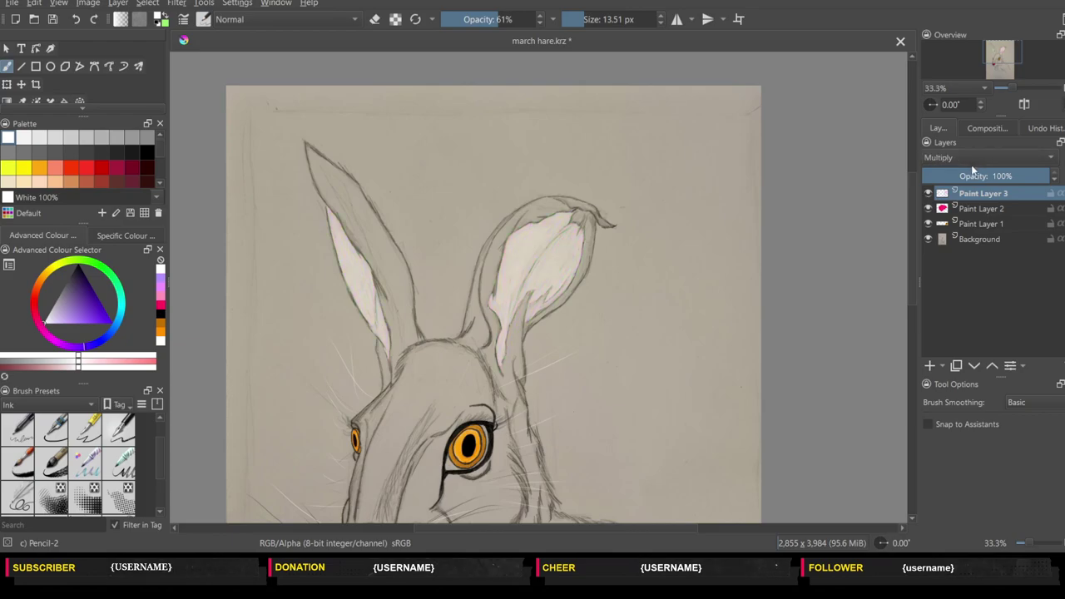
scroll(976, 158, "down", 1)
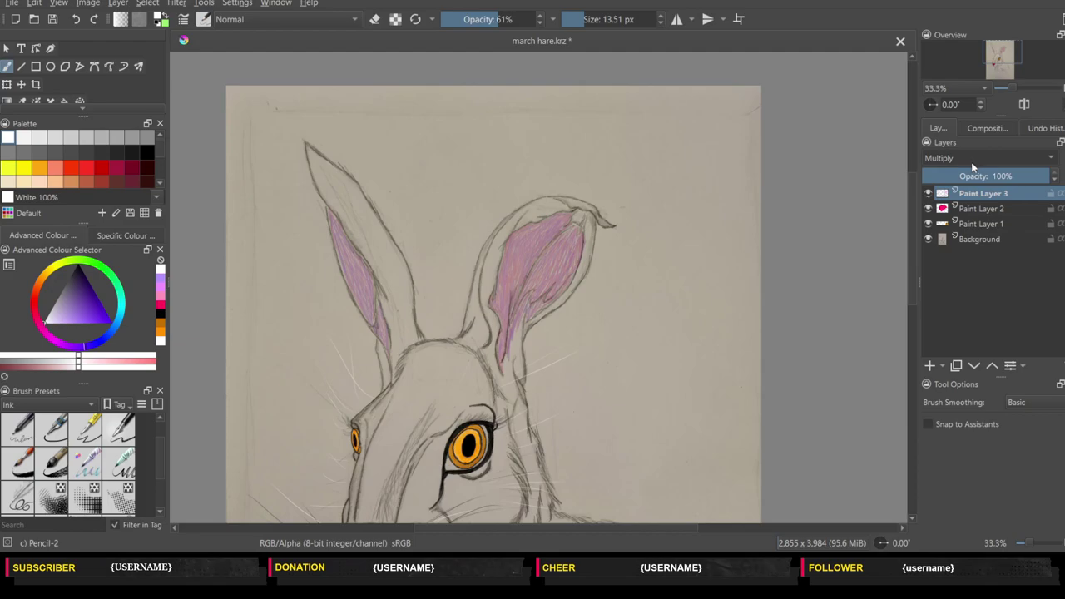
scroll(974, 159, "down", 1)
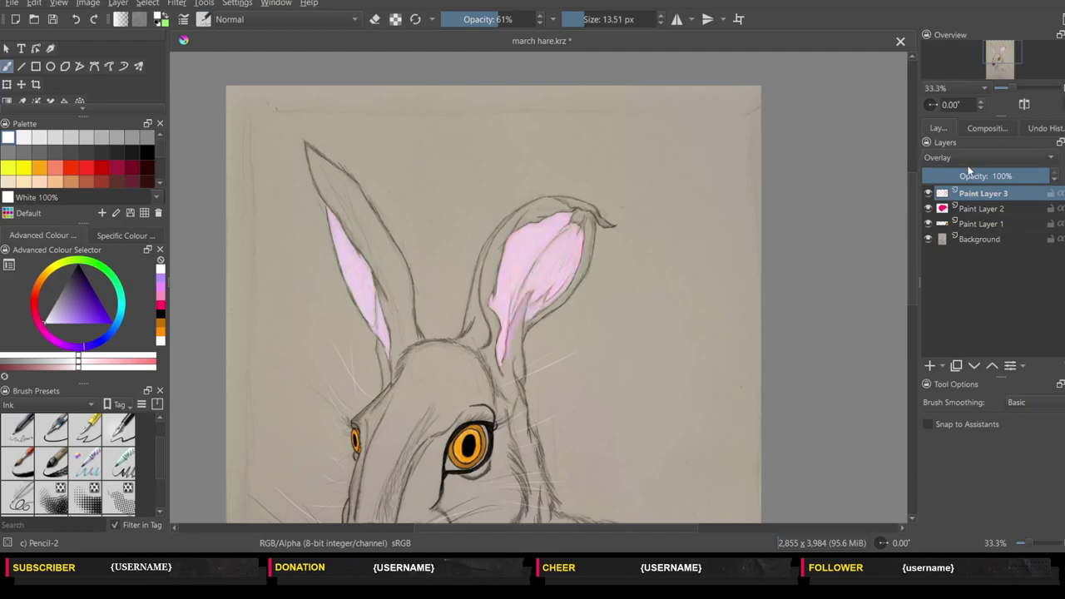
scroll(973, 159, "down", 1)
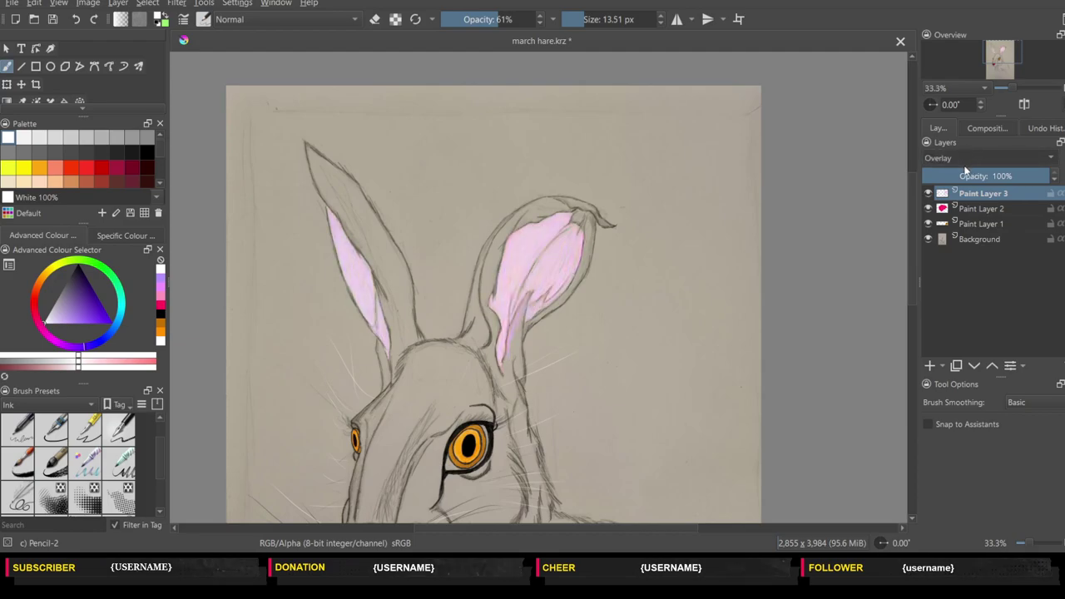
scroll(970, 161, "down", 1)
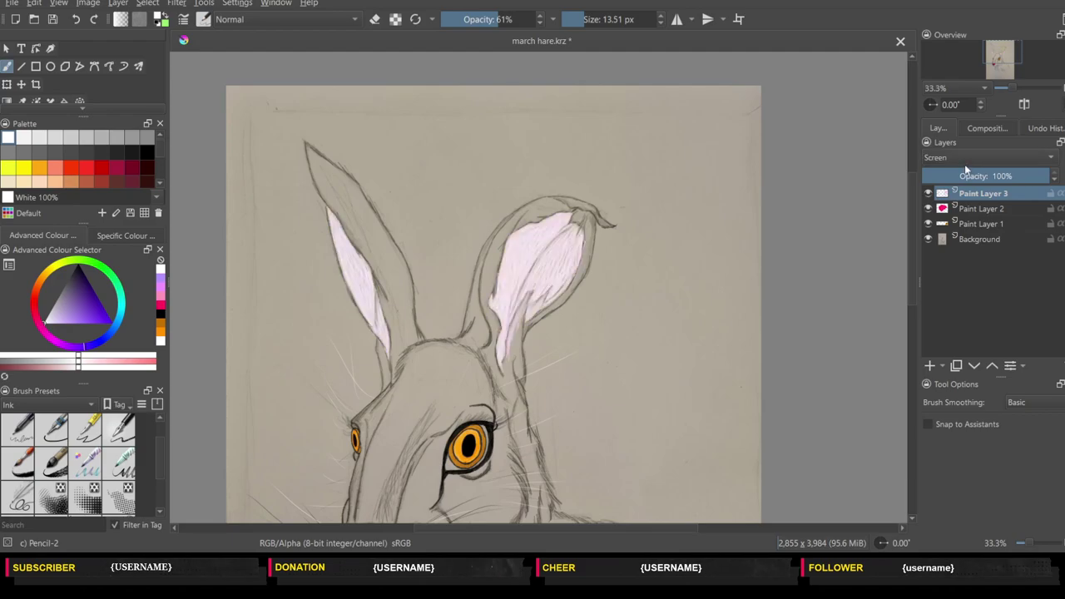
scroll(966, 167, "down", 1)
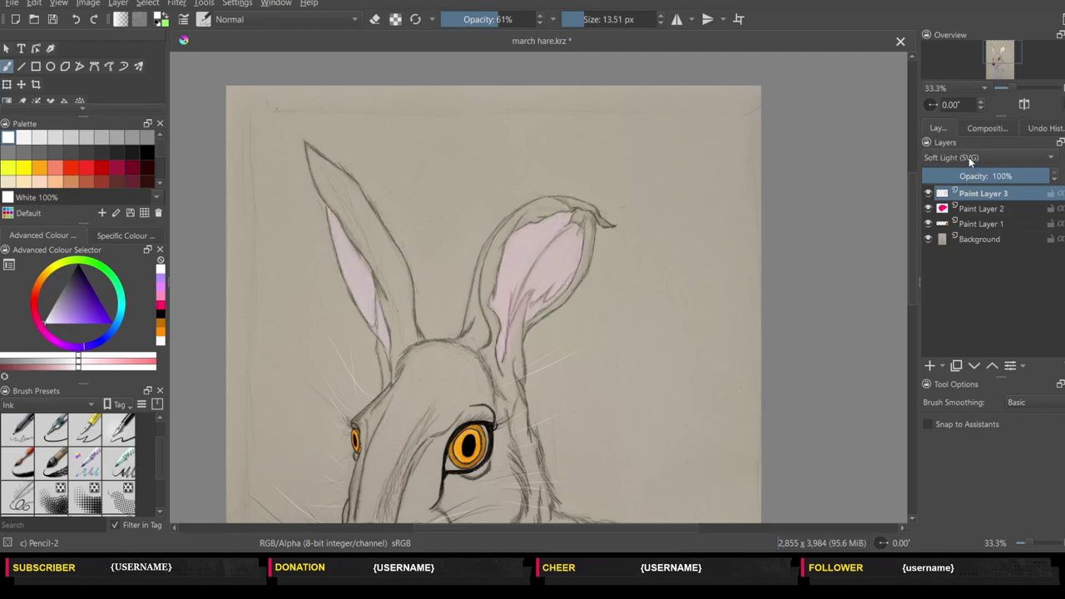
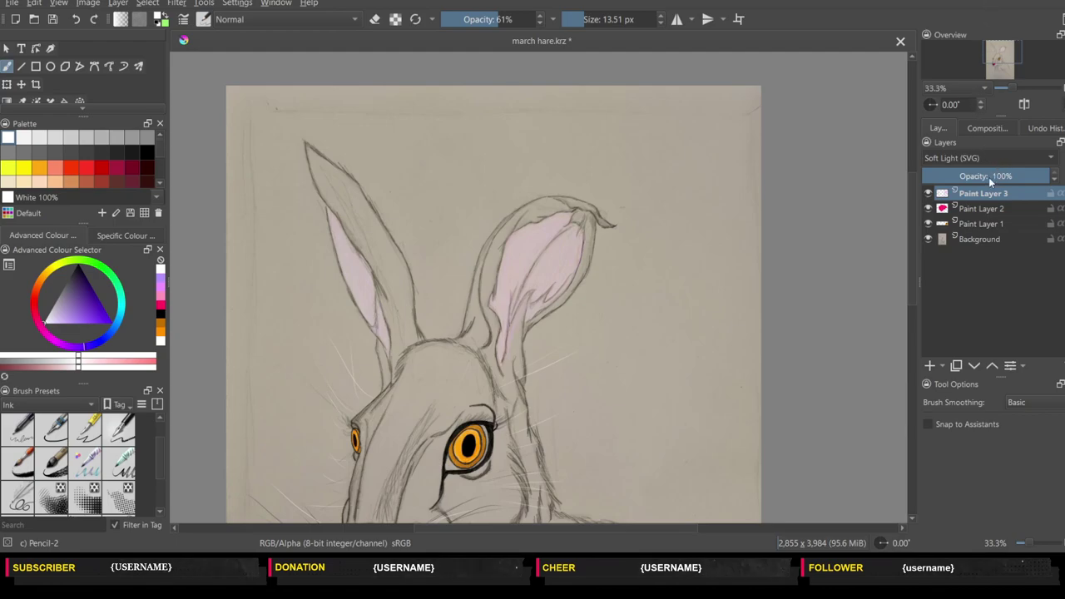
- Preview blending modes for Paint Layer 3 and settle on OR, turning the inner ears pale pink
scroll(989, 158, "up", 5)
scroll(986, 162, "down", 1)
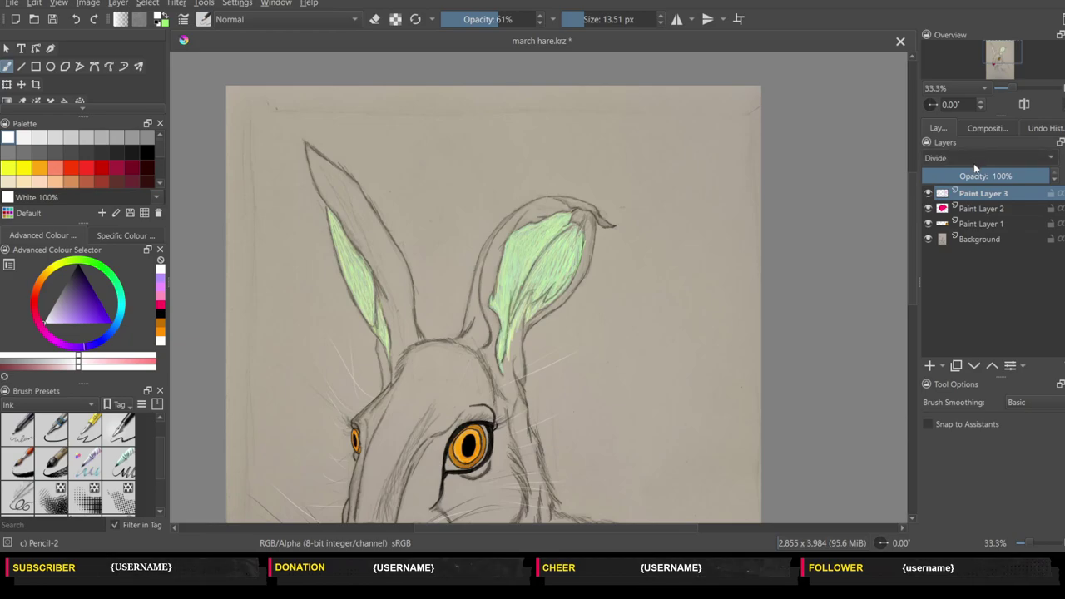
scroll(975, 166, "down", 1)
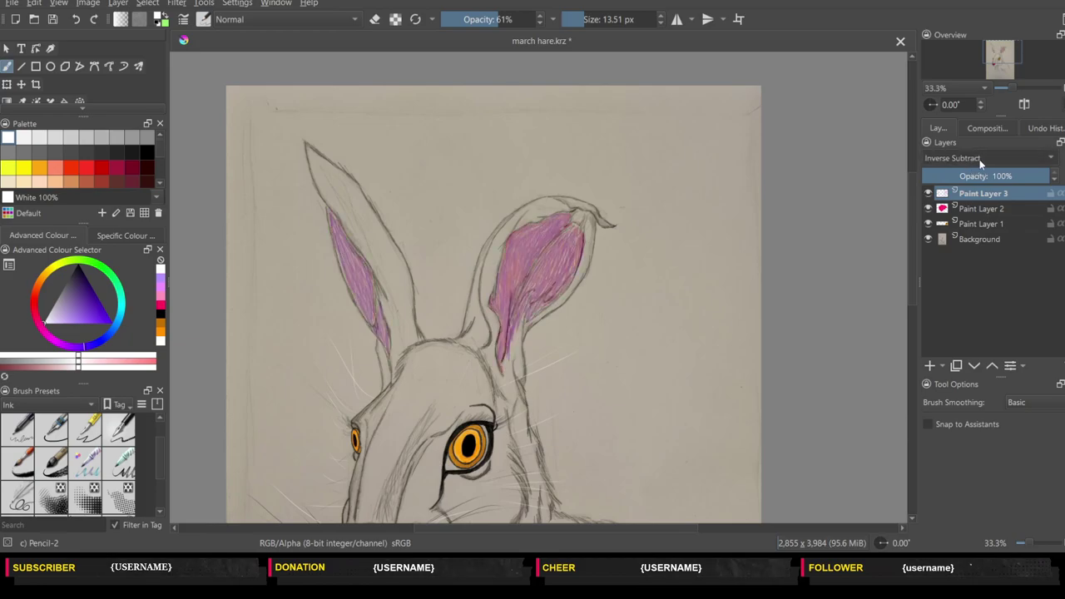
scroll(978, 167, "down", 1)
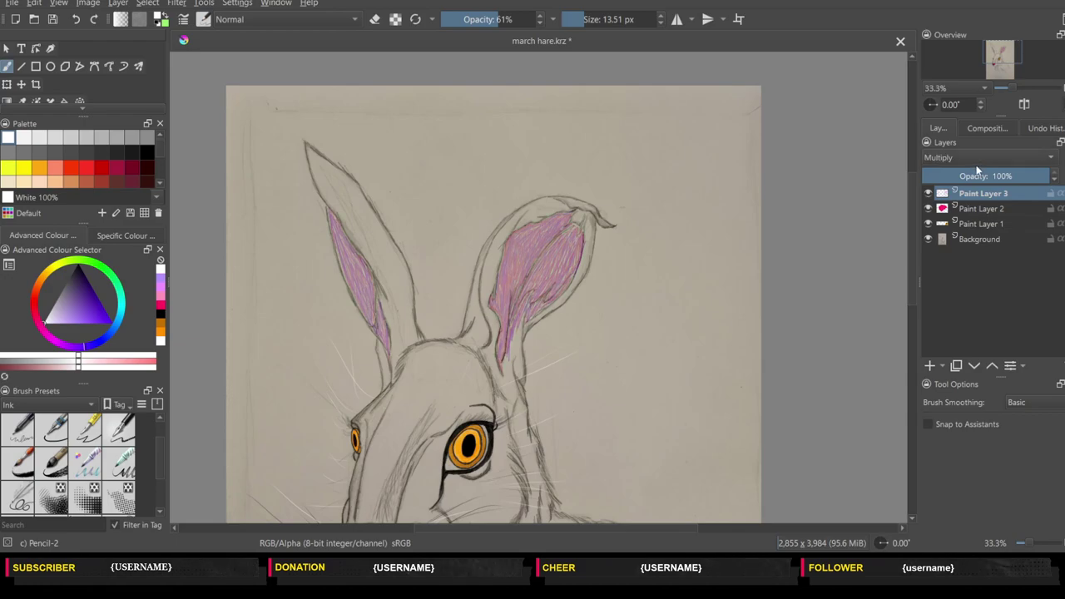
scroll(977, 166, "down", 1)
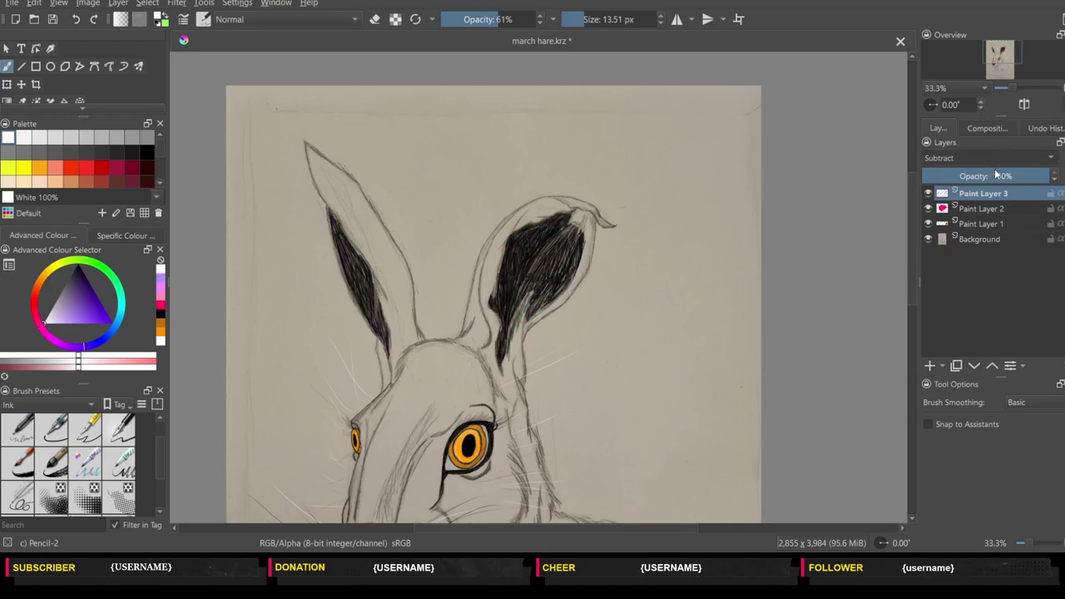
scroll(990, 165, "down", 1)
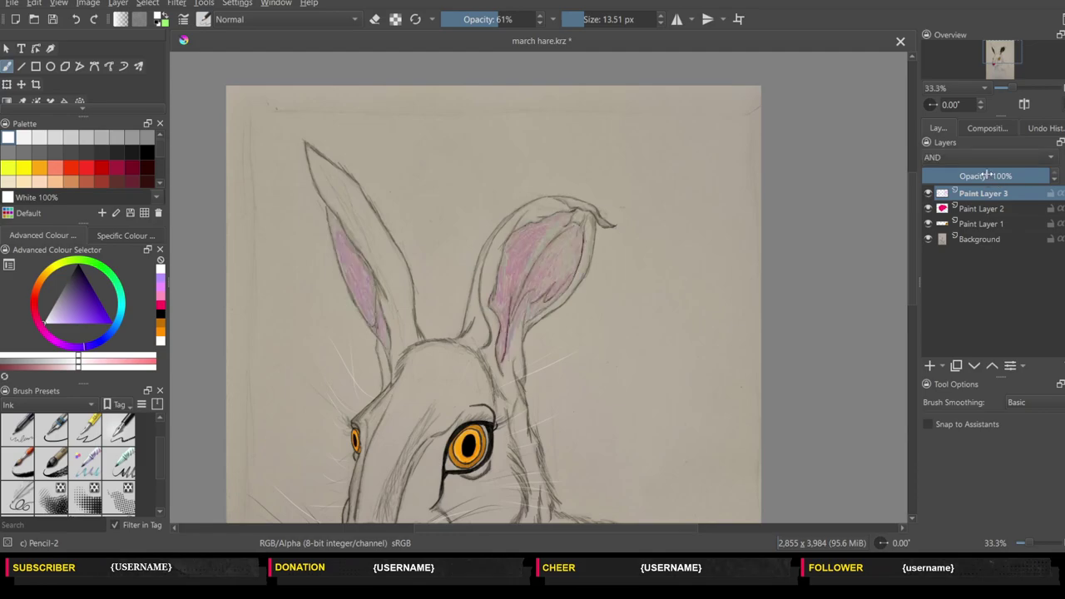
scroll(982, 160, "down", 1)
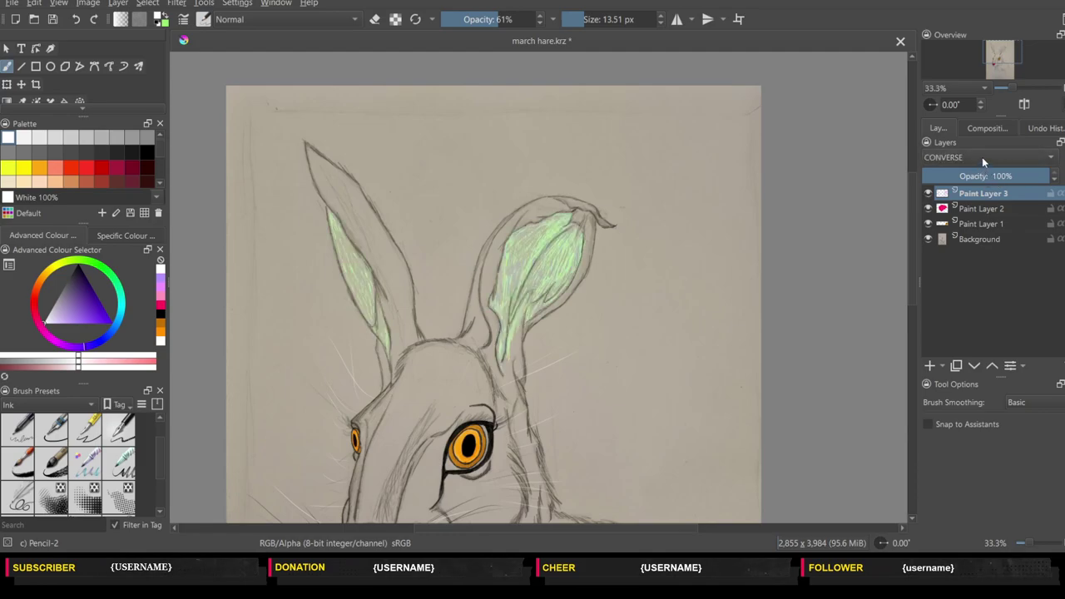
scroll(982, 160, "down", 1)
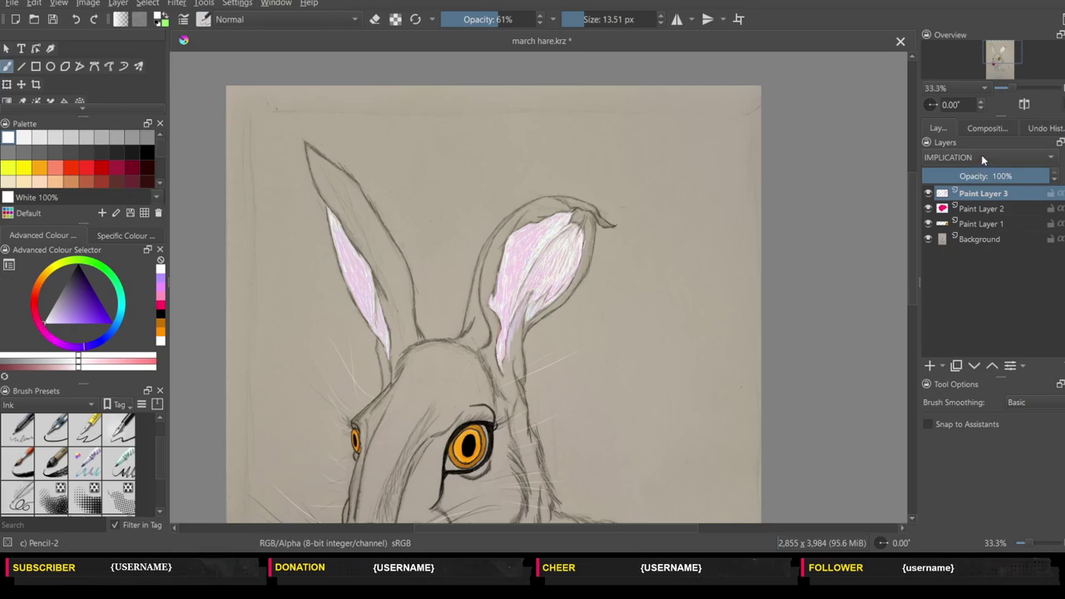
scroll(982, 160, "down", 1)
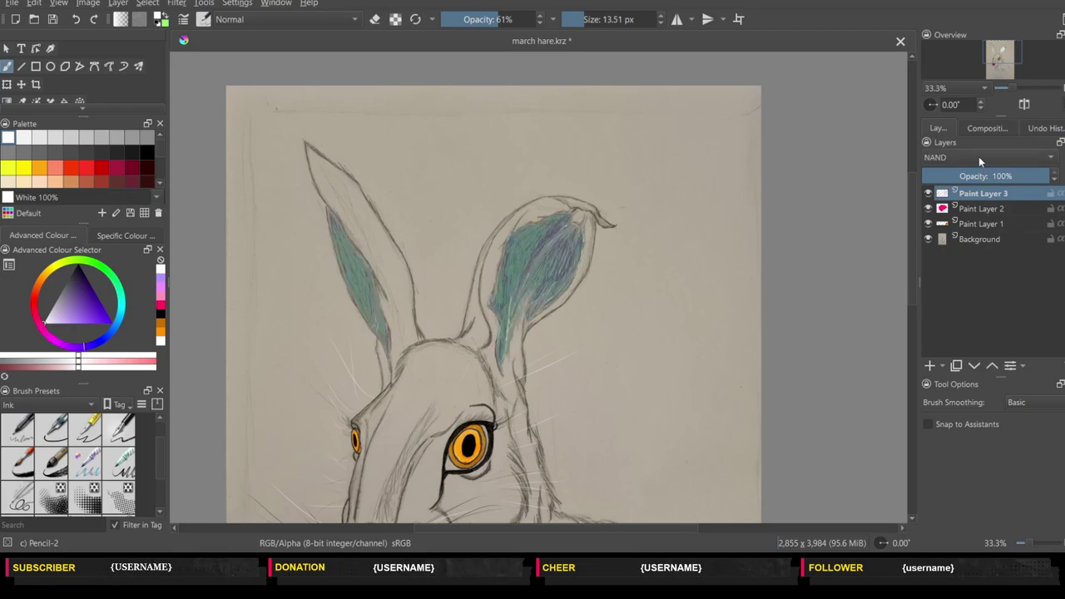
scroll(982, 154, "down", 1)
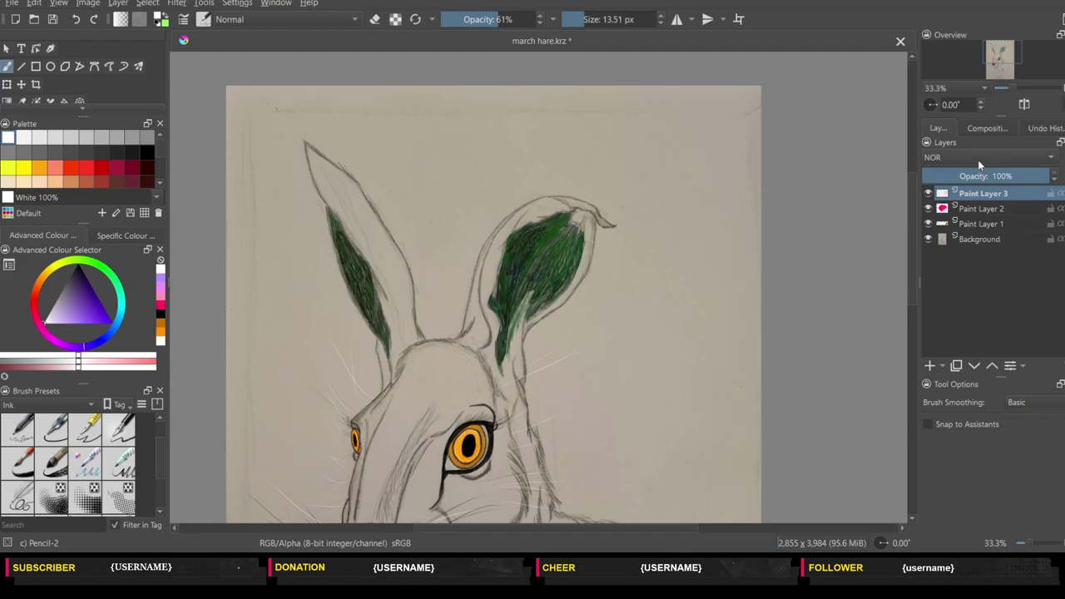
scroll(978, 160, "down", 1)
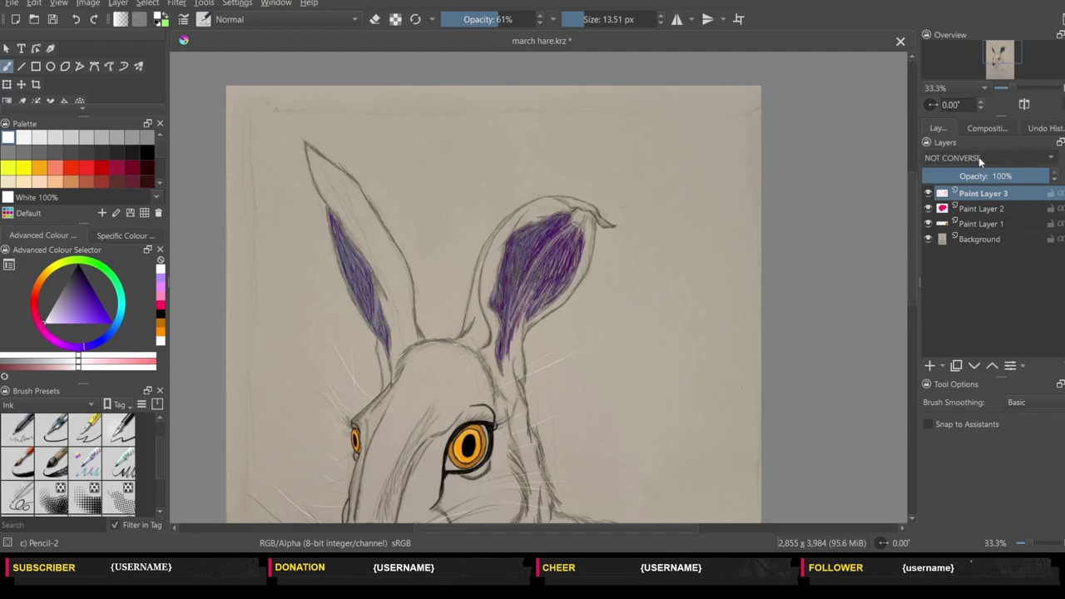
scroll(979, 158, "down", 1)
scroll(979, 159, "down", 1)
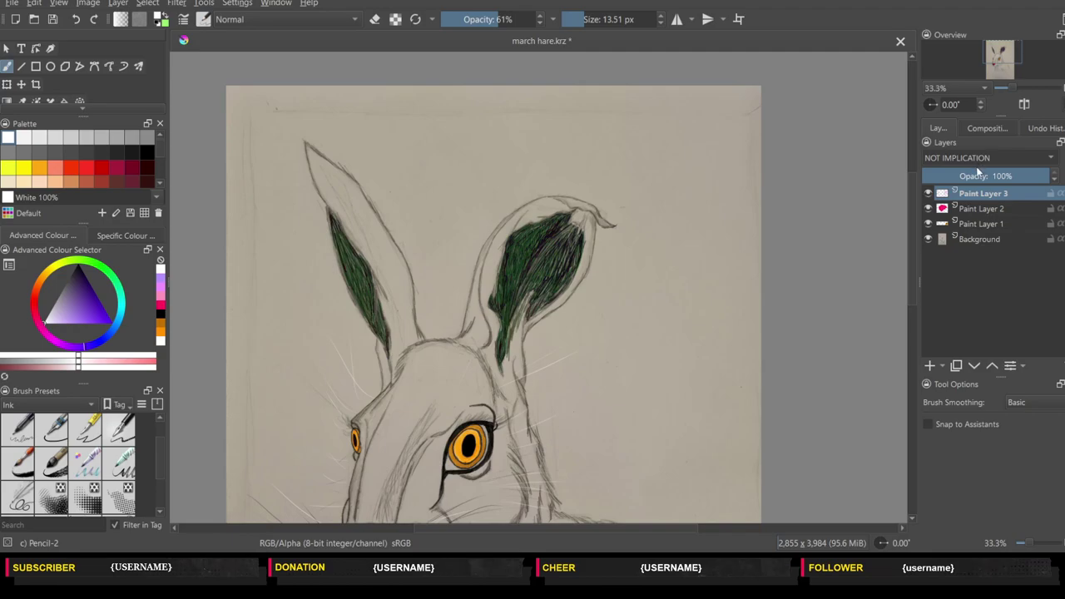
scroll(980, 158, "down", 1)
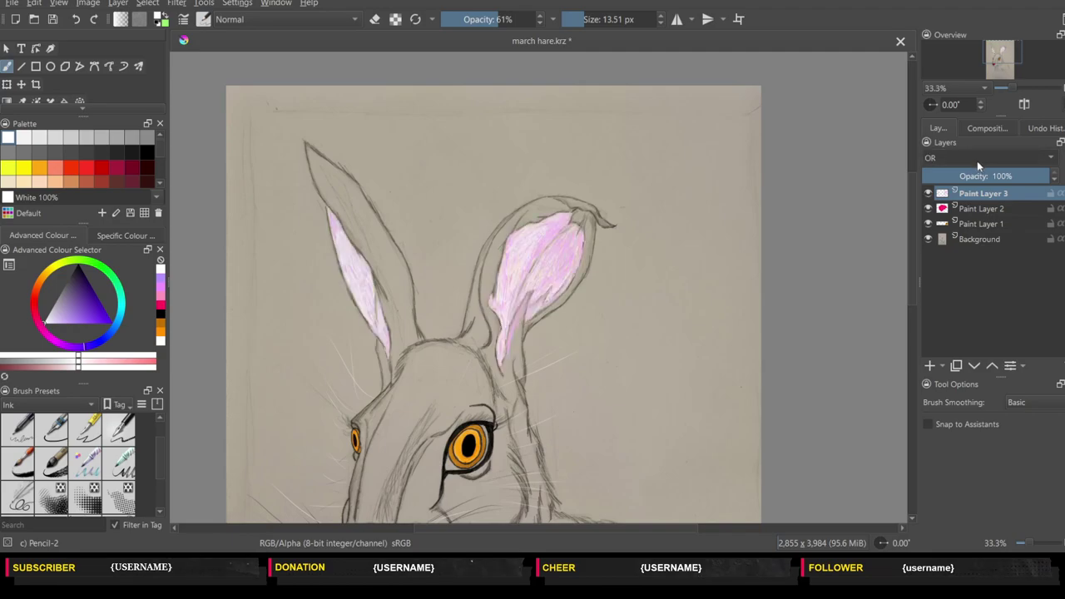
scroll(979, 159, "down", 1)
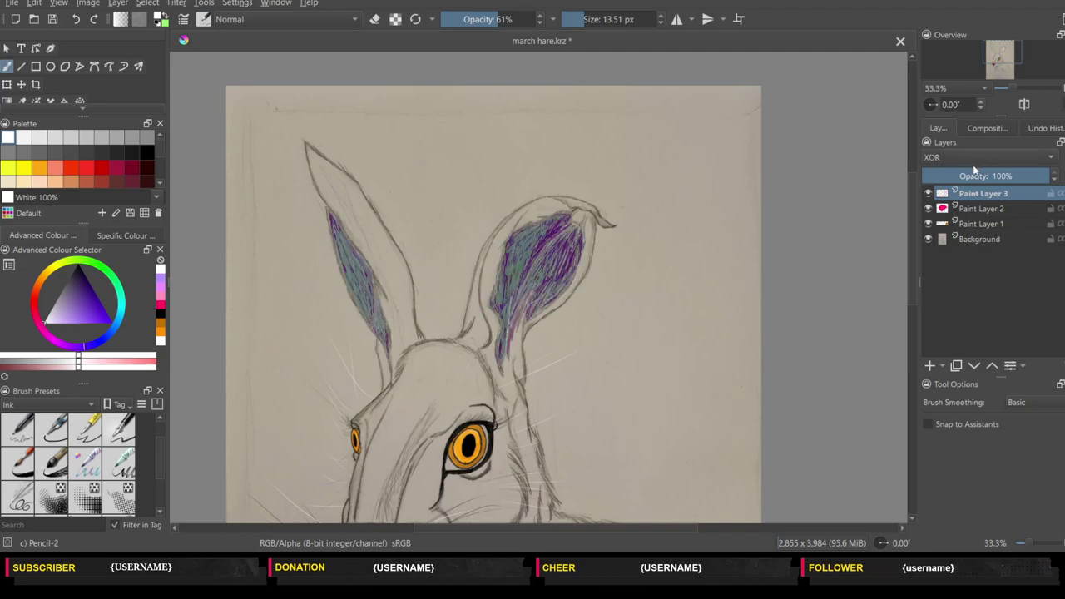
scroll(979, 154, "up", 2)
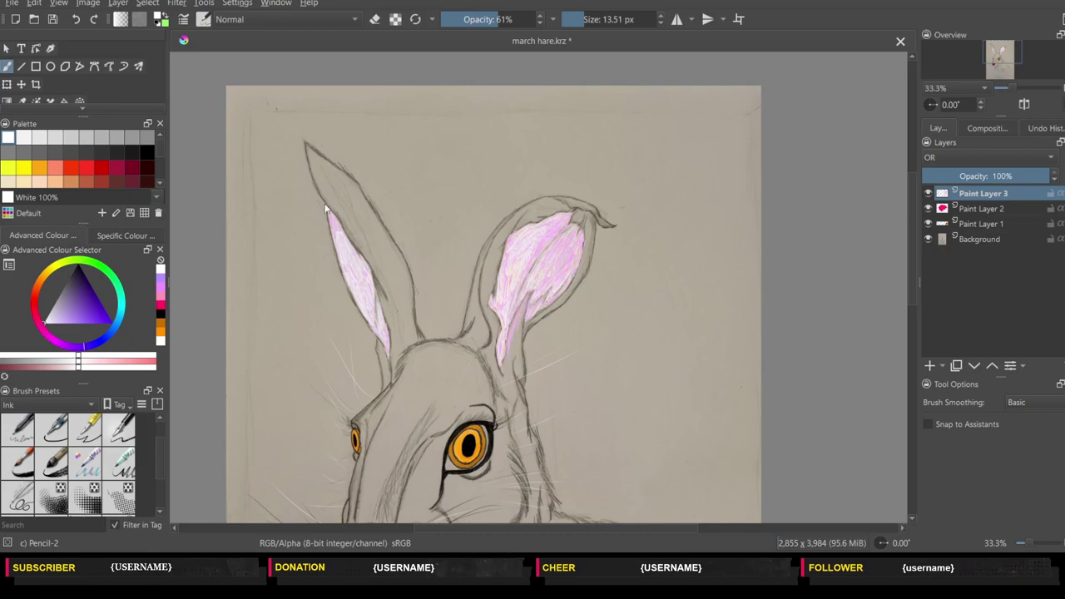
- Switch to the Blender Basic brush at 36% opacity with the right ear in view
key("slash")
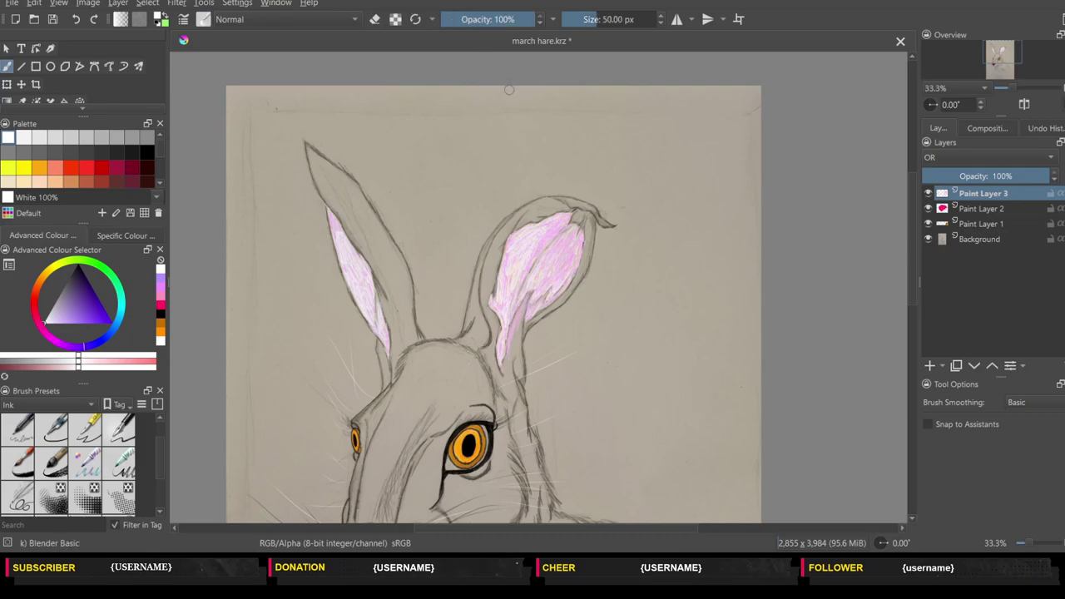
key("plus")
key("plus")
key("plus")
key("plus")
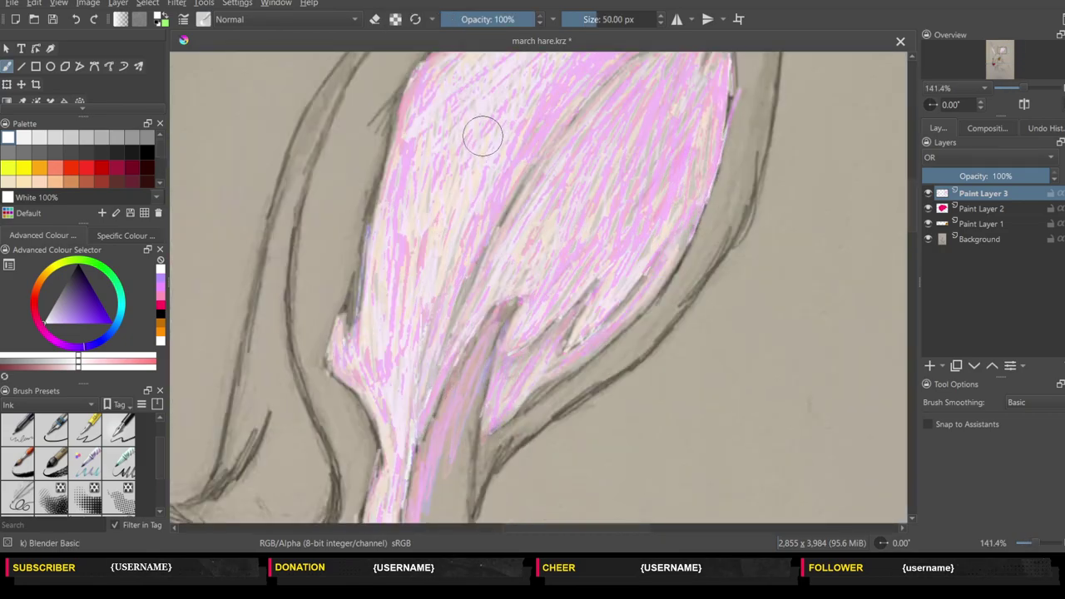
key("minus")
key("minus")
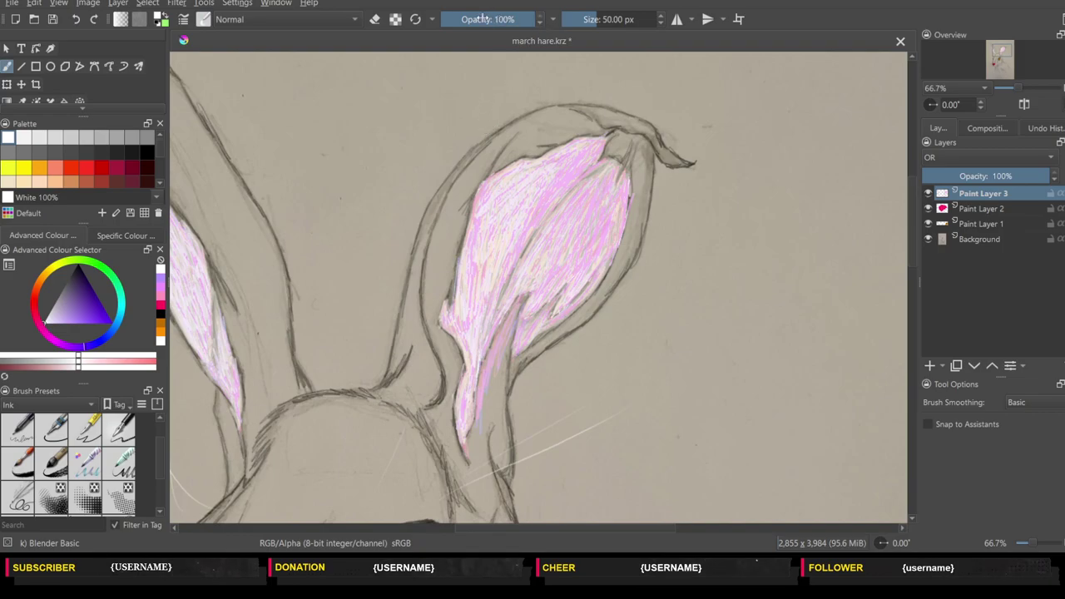
left_click_drag(483, 18, 475, 18)
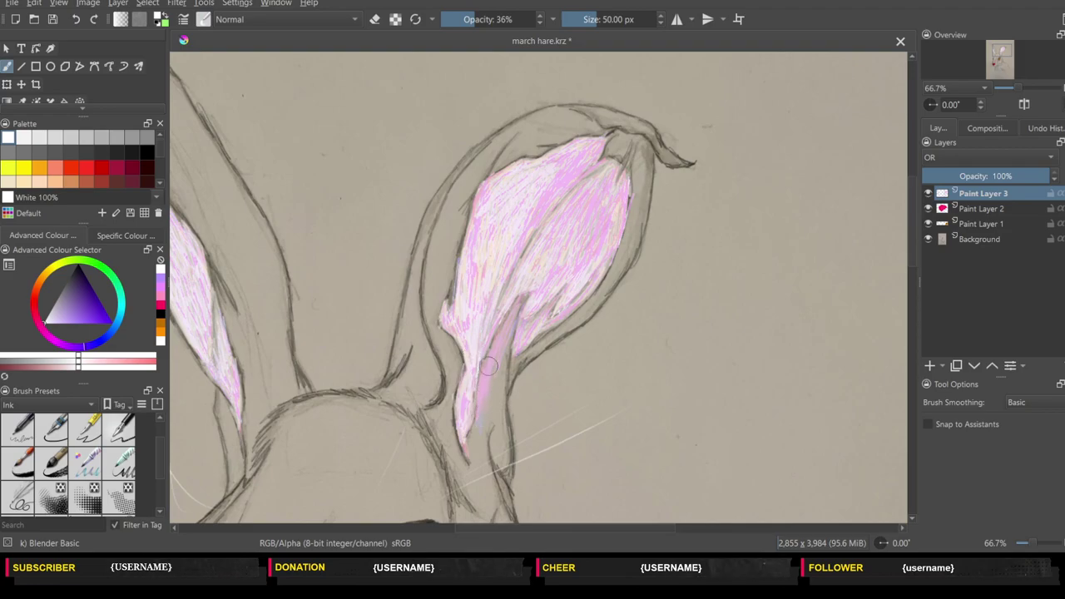
- Blend the pink hatching in the right and left inner ears, undoing one stray stroke
left_click_drag(489, 366, 482, 427)
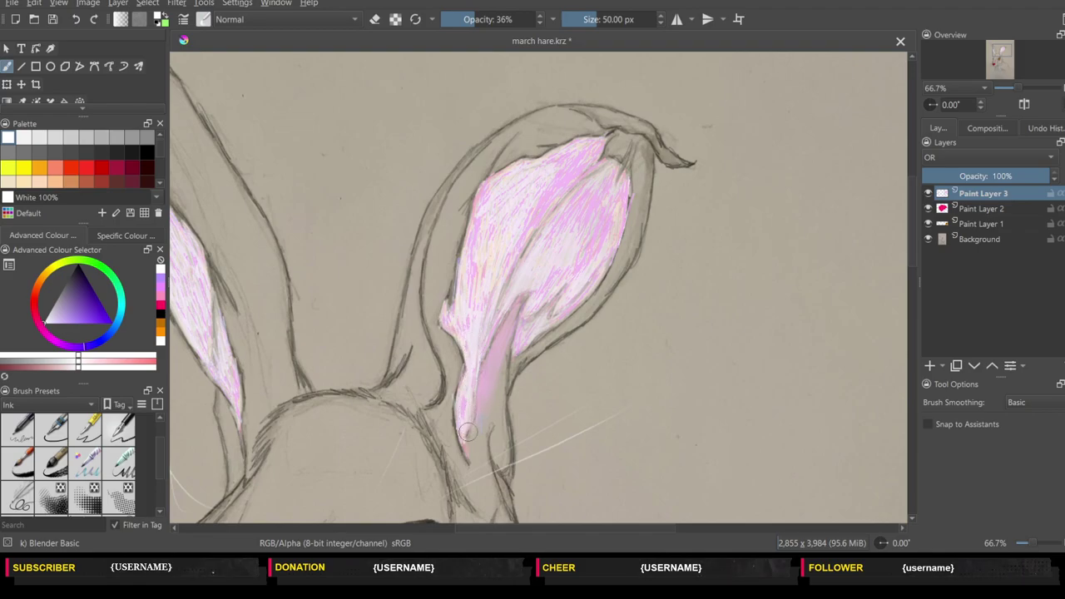
mouse_move(467, 432)
left_mouse_down()
mouse_move(487, 194)
mouse_move(482, 220)
mouse_move(529, 170)
mouse_move(488, 191)
mouse_move(483, 242)
mouse_move(495, 266)
mouse_move(521, 230)
left_mouse_up()
left_click_drag(597, 528, 546, 535)
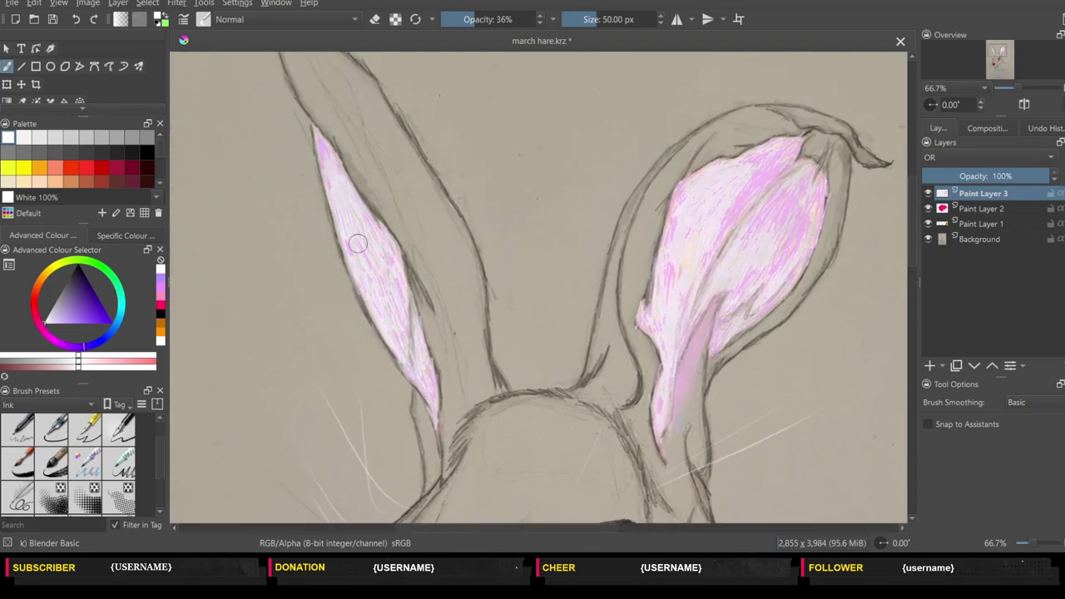
mouse_move(358, 242)
left_mouse_down()
mouse_move(361, 218)
mouse_move(340, 199)
mouse_move(392, 333)
left_mouse_up()
mouse_move(392, 293)
left_mouse_down()
mouse_move(398, 321)
mouse_move(401, 287)
left_mouse_up()
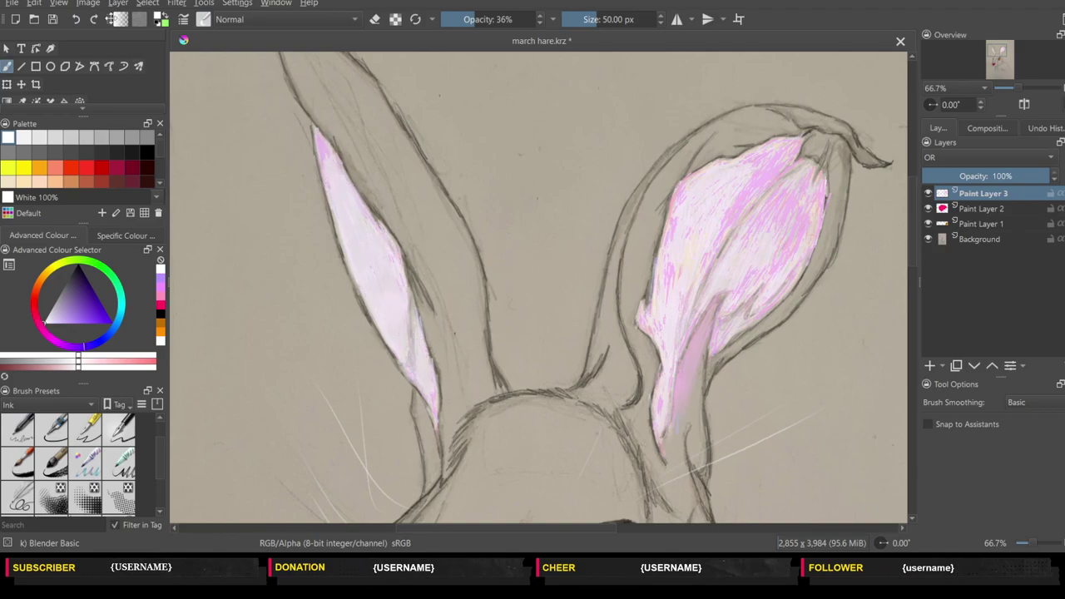
left_click(76, 19)
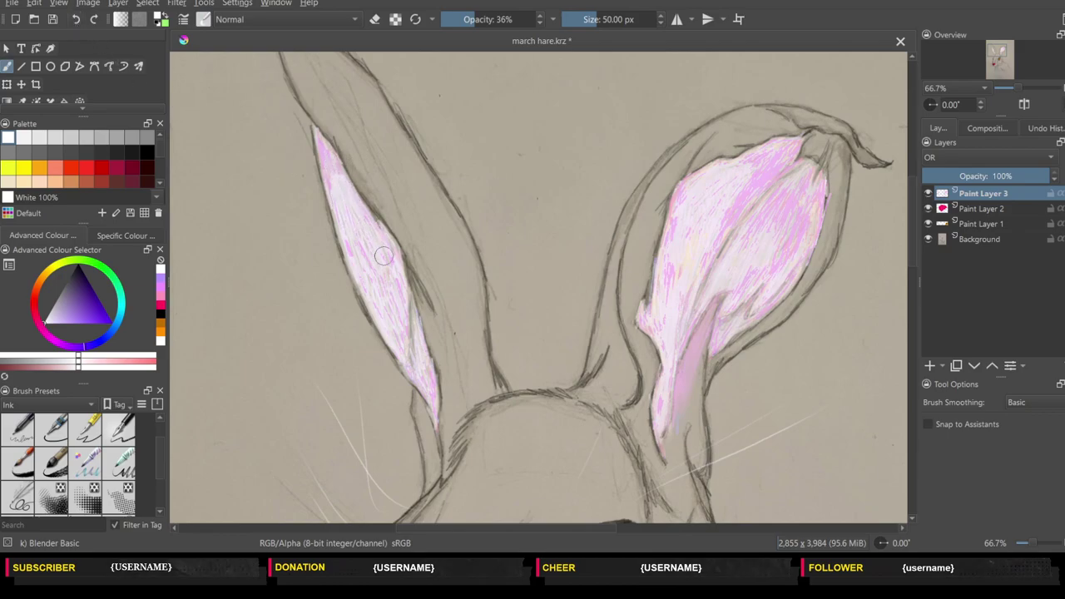
left_click_drag(384, 256, 401, 376)
- Zoom out, lower Paint Layer 3's opacity to 81%, and save the file
scroll(400, 377, "down", 2)
scroll(450, 349, "down", 2)
scroll(491, 316, "down", 1)
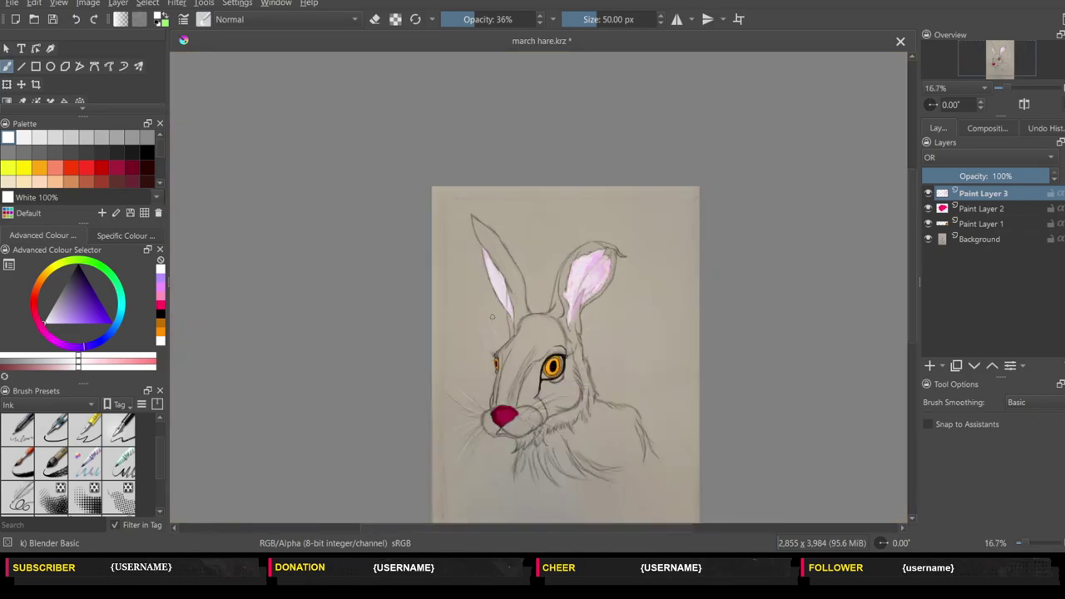
left_click(1027, 178)
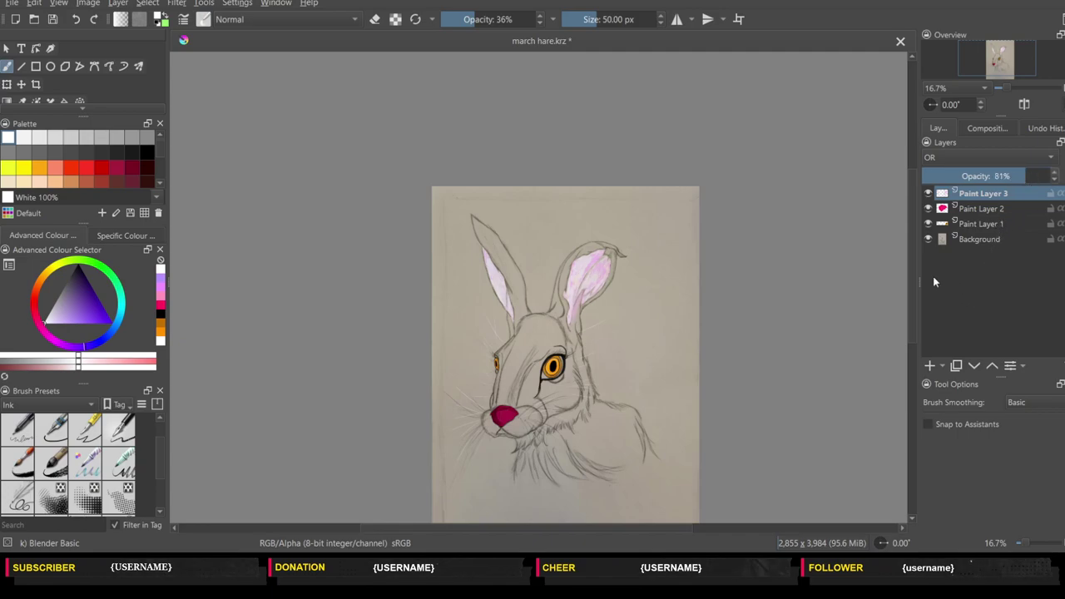
left_click_drag(914, 284, 914, 309)
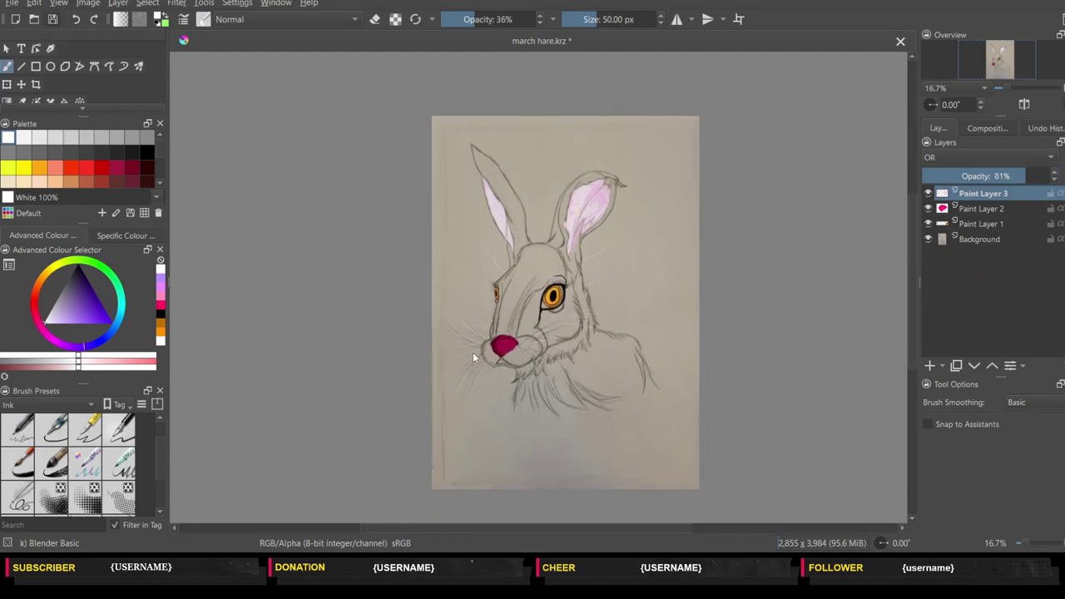
key("ctrl+s")
- Add a new paint layer above the Background and try orange to red-brown colours
left_click(979, 239)
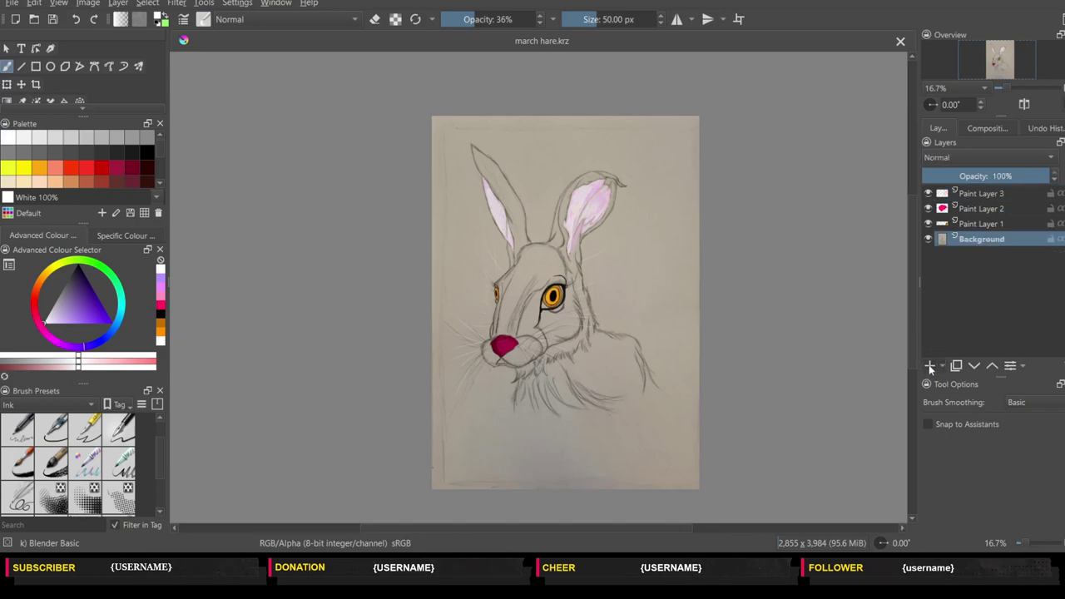
left_click(930, 365)
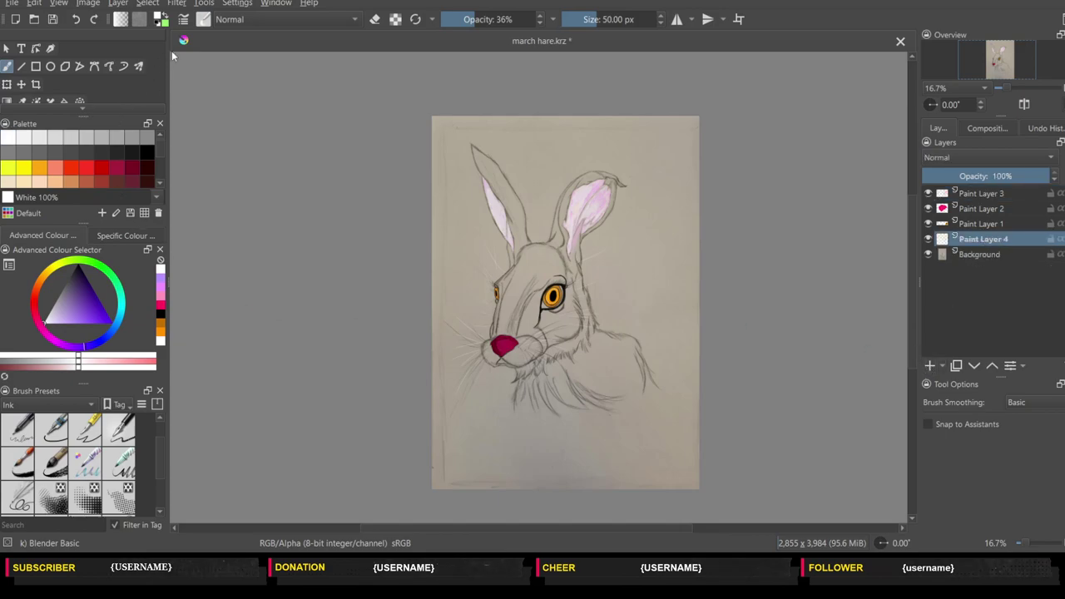
left_click(160, 331)
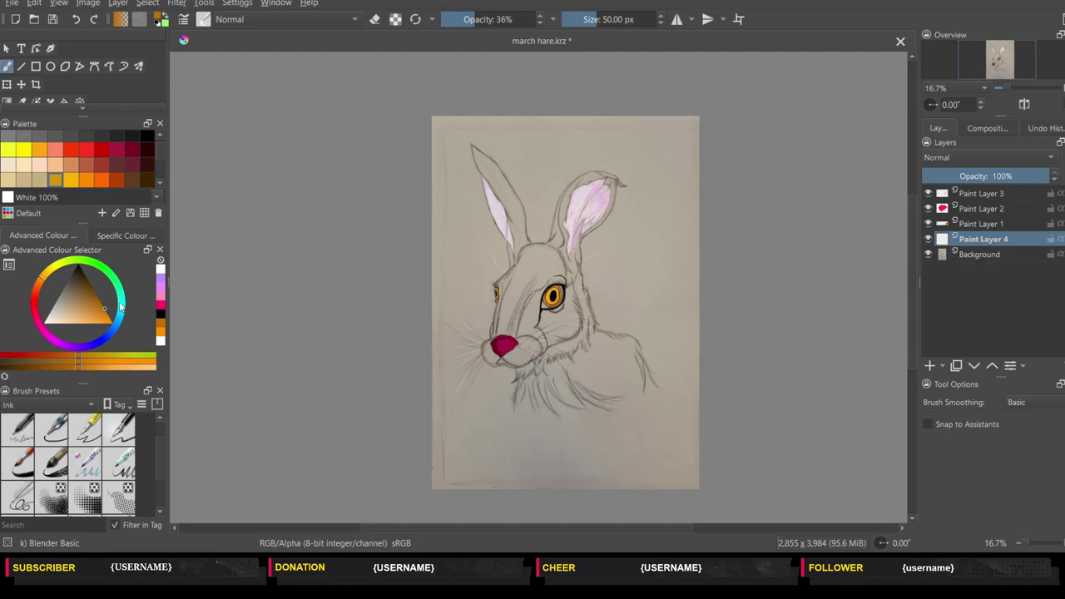
left_click(36, 293)
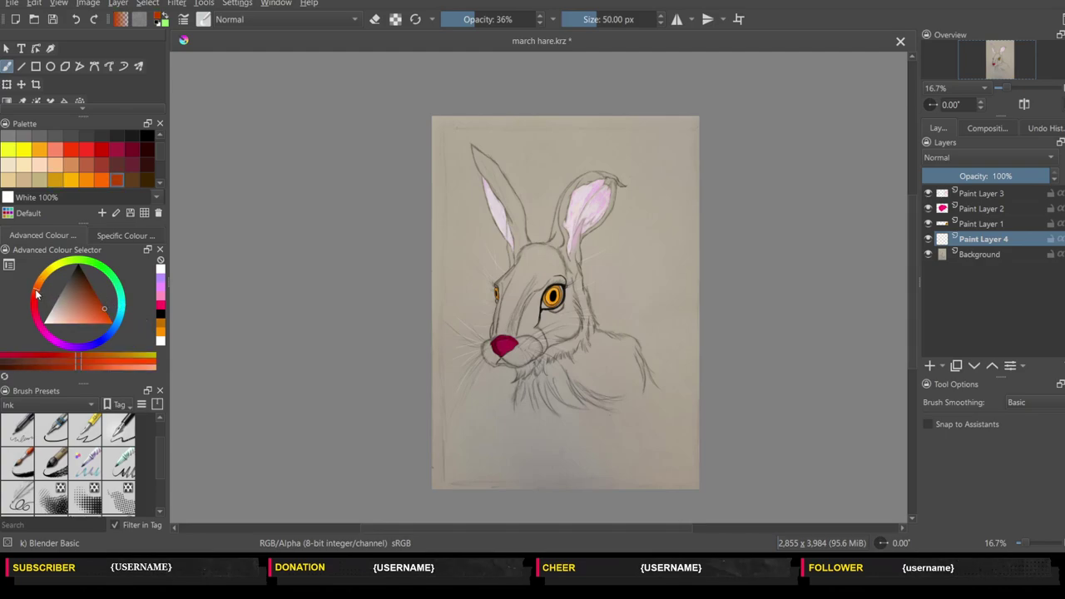
left_click(89, 284)
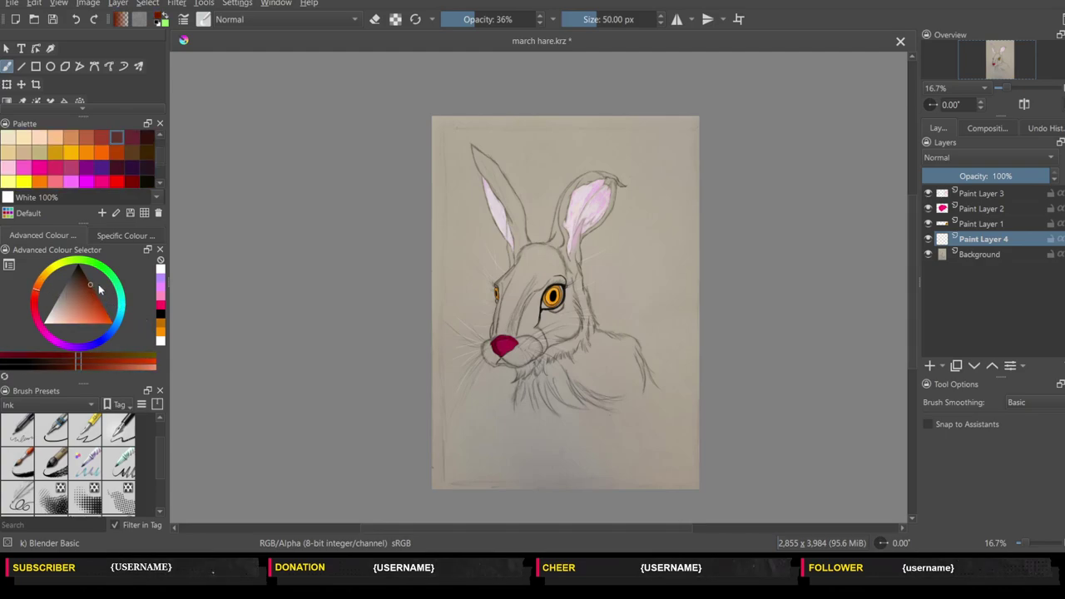
- Pick a pale greyish-pink and switch to the Charcoal Rock Soft brush (100%, 85 px)
key("plus")
key("plus")
key("plus")
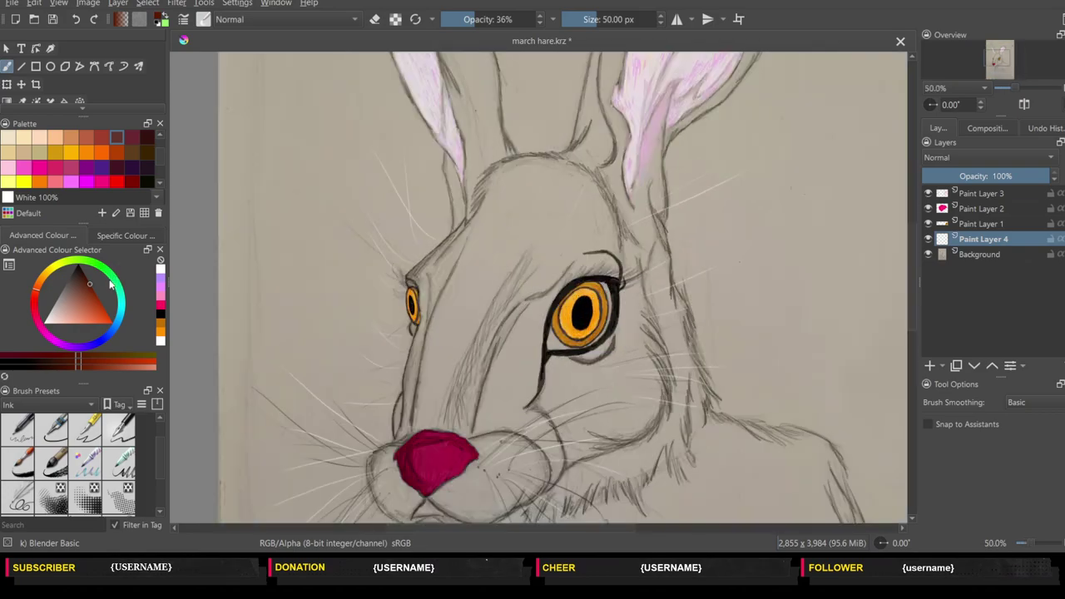
left_click(73, 306)
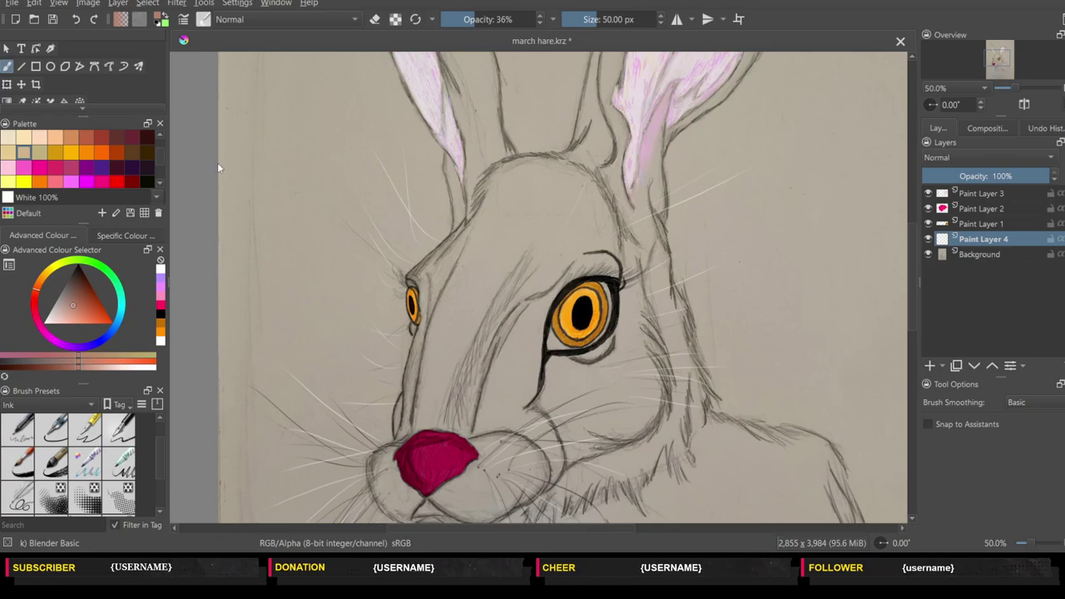
key("slash")
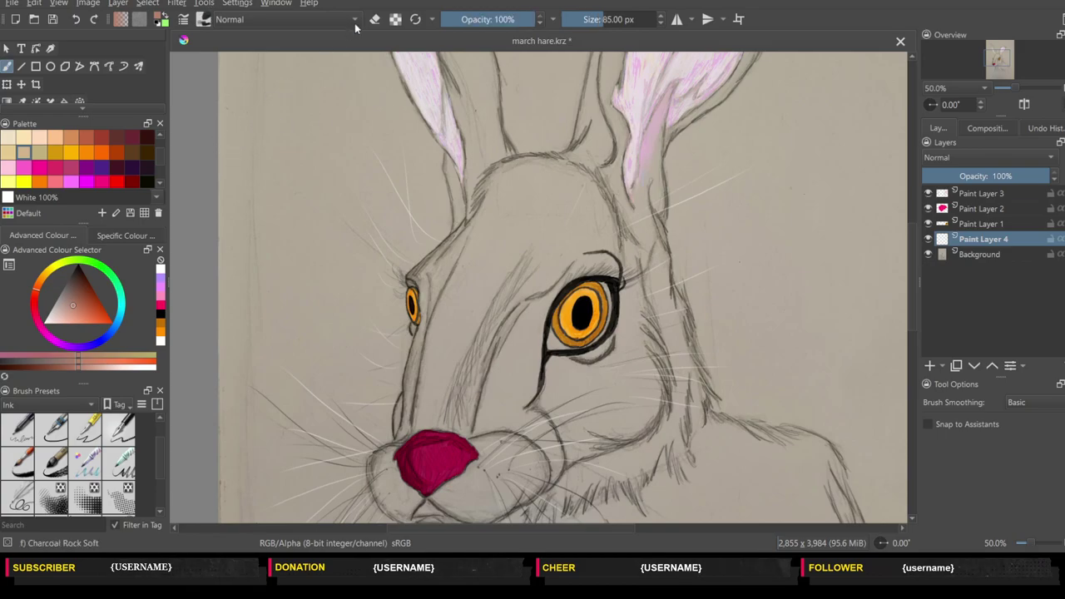
- Brush pink over the hare's forehead and the cheek beside its eye
mouse_move(495, 194)
left_mouse_down()
mouse_move(551, 197)
mouse_move(569, 266)
mouse_move(497, 421)
mouse_move(455, 404)
left_mouse_up()
mouse_move(527, 270)
left_mouse_down()
mouse_move(549, 225)
mouse_move(504, 204)
mouse_move(431, 276)
mouse_move(407, 420)
left_mouse_up()
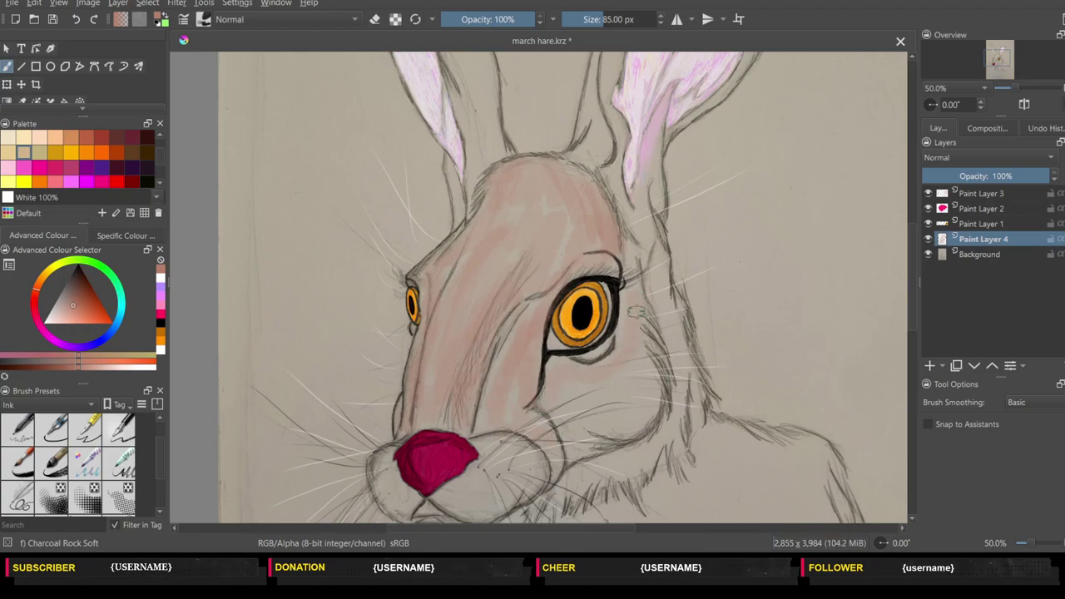
mouse_move(641, 341)
left_mouse_down()
mouse_move(650, 414)
mouse_move(646, 370)
mouse_move(584, 403)
left_mouse_up()
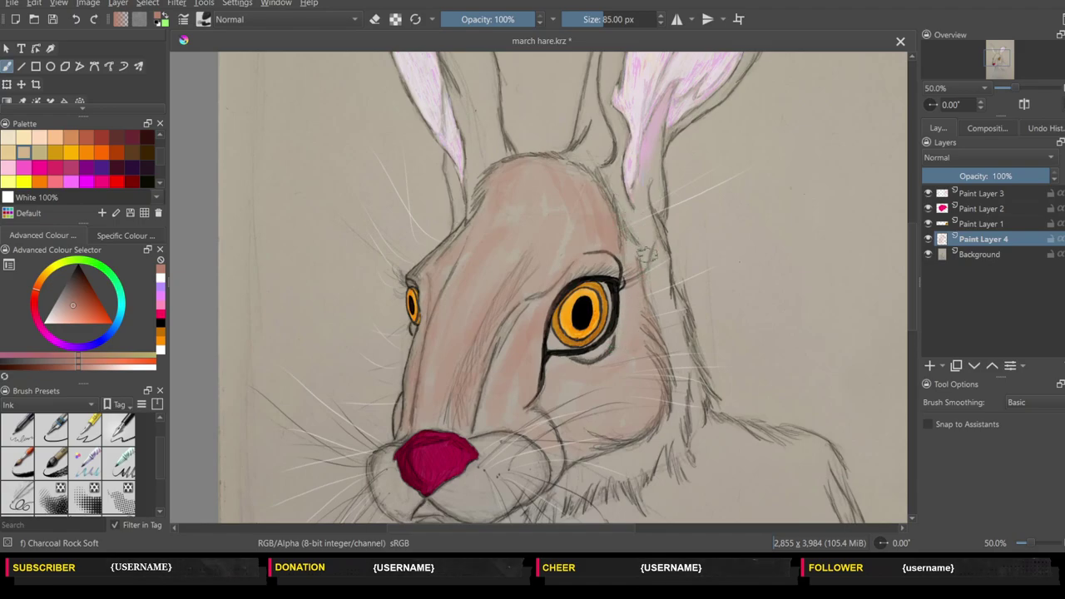
left_click_drag(641, 231, 675, 323)
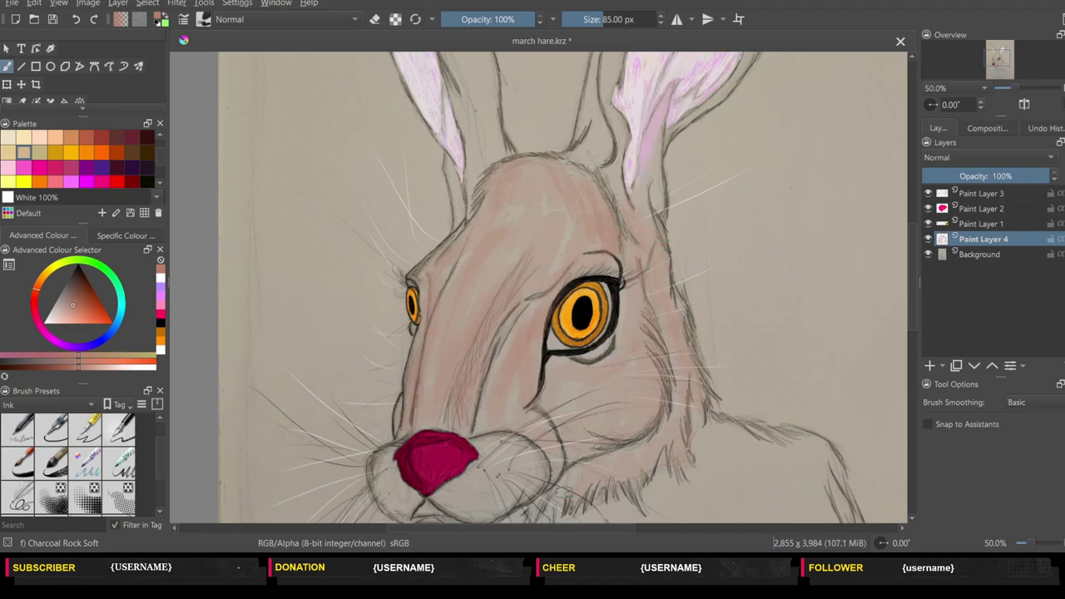
- Wash pink over the shoulder fur and dab a small spot beside the nose
scroll(911, 272, "down", 5)
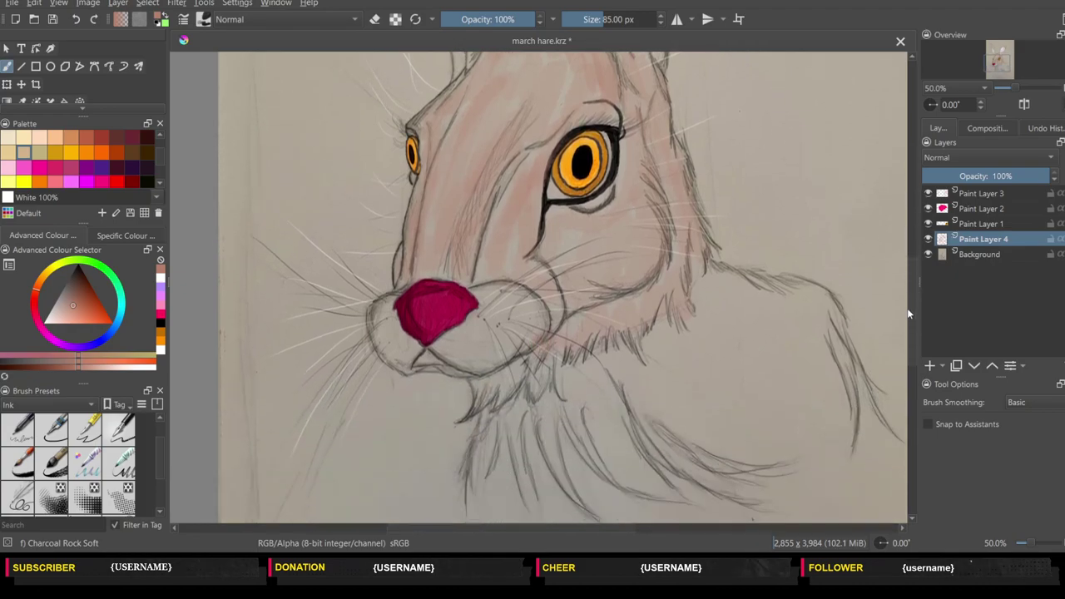
scroll(911, 273, "down", 2)
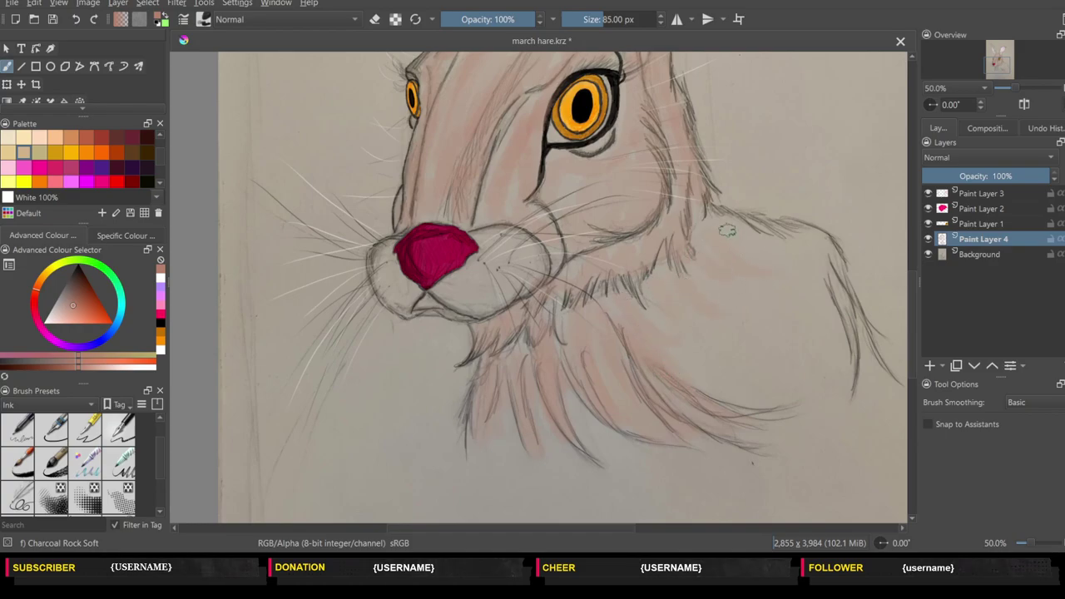
mouse_move(727, 231)
left_mouse_down()
mouse_move(815, 268)
mouse_move(836, 296)
mouse_move(793, 249)
mouse_move(894, 397)
mouse_move(780, 330)
mouse_move(719, 276)
mouse_move(713, 375)
mouse_move(610, 439)
left_mouse_up()
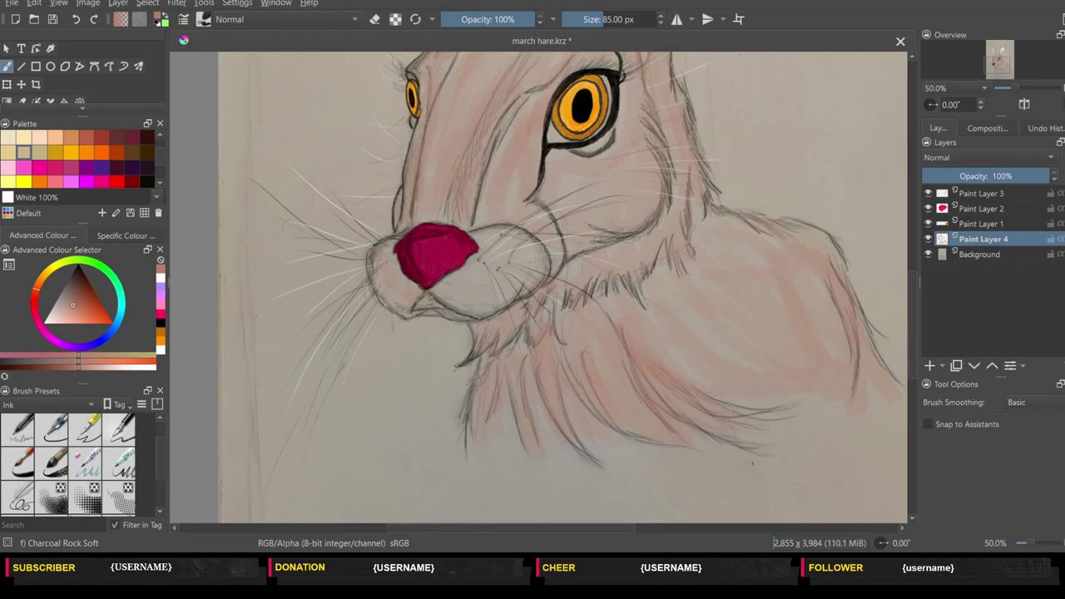
left_click(526, 248)
- Shade the right ear's inner edge and tip, and the left ear from tip to base, brown
scroll(908, 337, "up", 5)
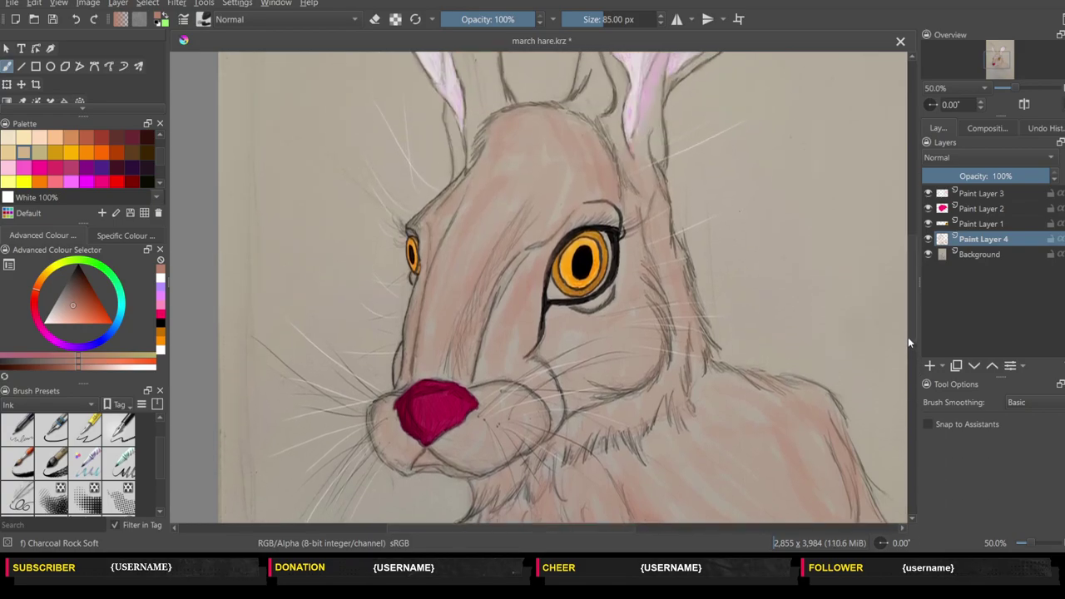
scroll(908, 337, "up", 4)
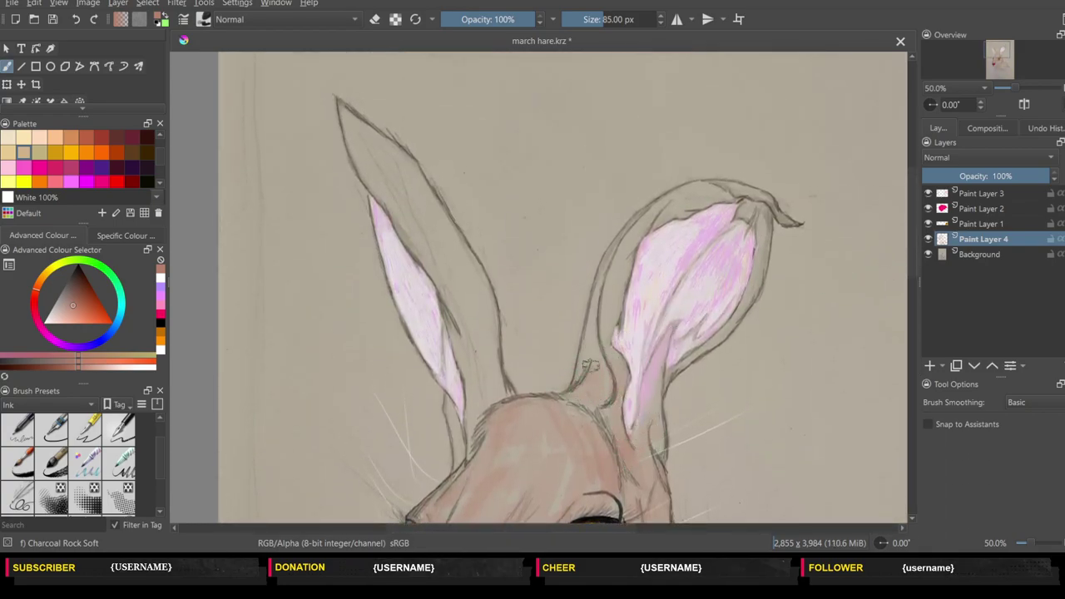
mouse_move(590, 367)
left_mouse_down()
mouse_move(596, 284)
mouse_move(635, 234)
left_mouse_up()
left_click_drag(607, 337, 663, 218)
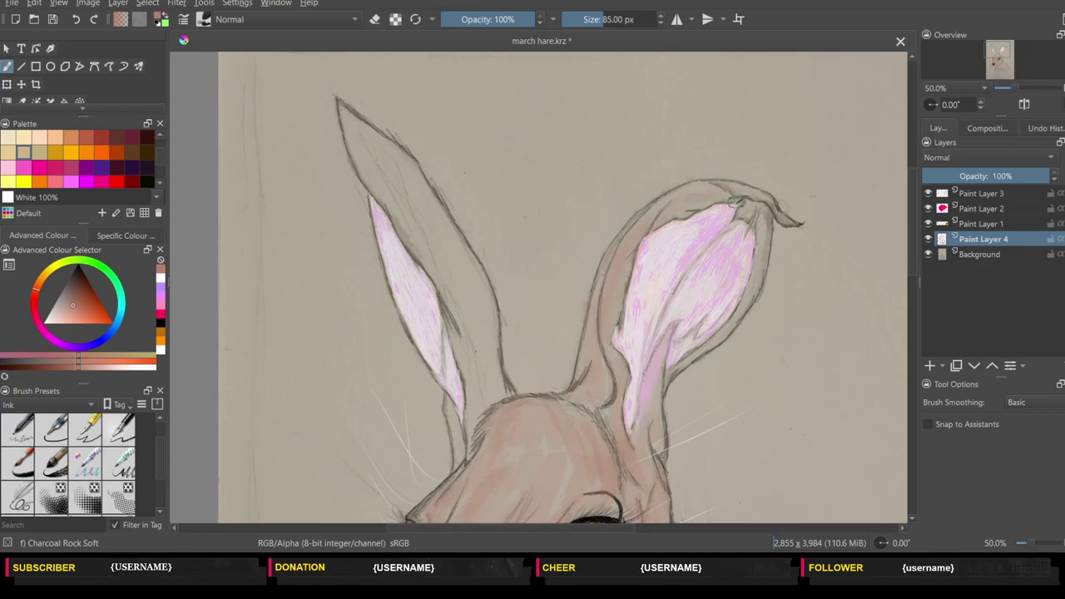
left_click_drag(736, 199, 749, 198)
mouse_move(362, 134)
left_mouse_down()
mouse_move(419, 205)
mouse_move(475, 329)
left_mouse_up()
left_click_drag(471, 292, 487, 341)
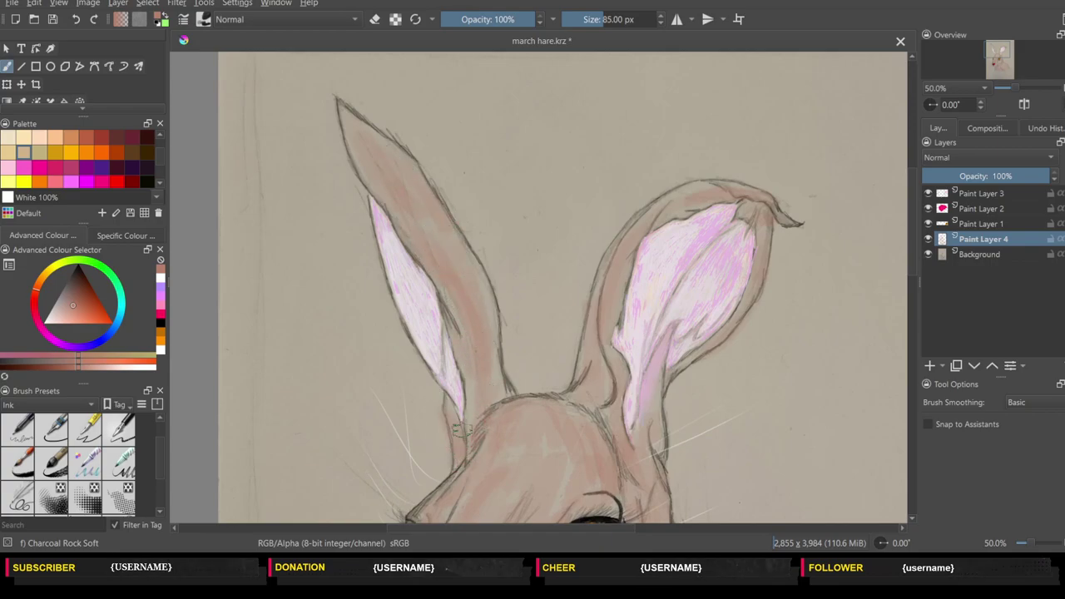
- Pick a darker reddish-brown and darken the left ear and the right ear's base
left_click(83, 291)
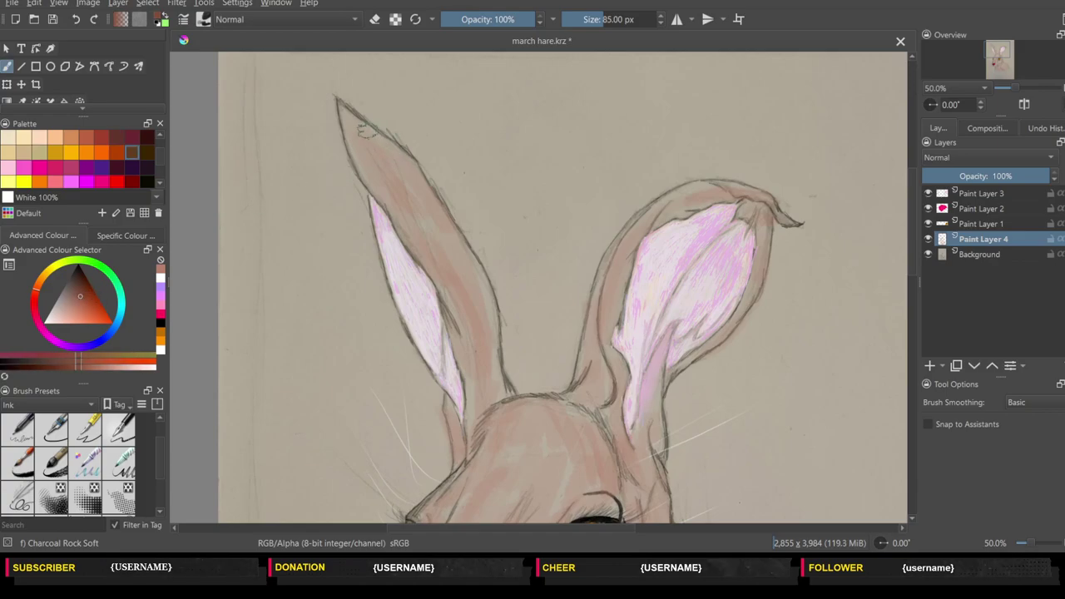
left_click_drag(359, 149, 501, 391)
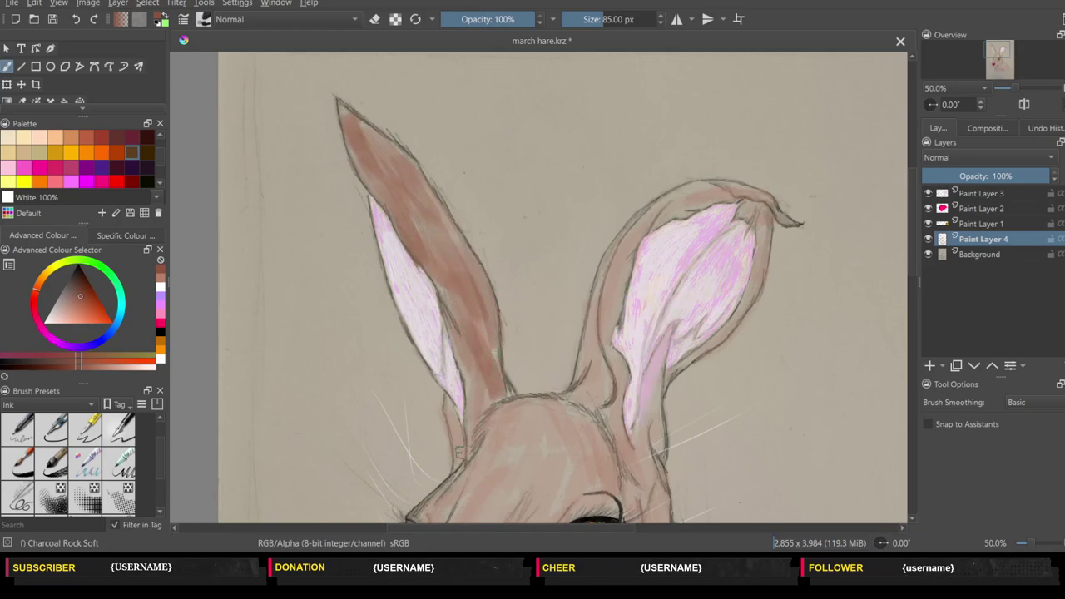
mouse_move(578, 397)
left_mouse_down()
mouse_move(596, 391)
mouse_move(588, 366)
mouse_move(574, 366)
mouse_move(621, 225)
mouse_move(708, 187)
mouse_move(643, 225)
mouse_move(754, 185)
mouse_move(766, 218)
mouse_move(797, 223)
mouse_move(768, 243)
mouse_move(743, 320)
mouse_move(666, 389)
mouse_move(659, 450)
left_mouse_up()
mouse_move(658, 404)
left_mouse_down()
mouse_move(661, 454)
mouse_move(620, 420)
left_mouse_up()
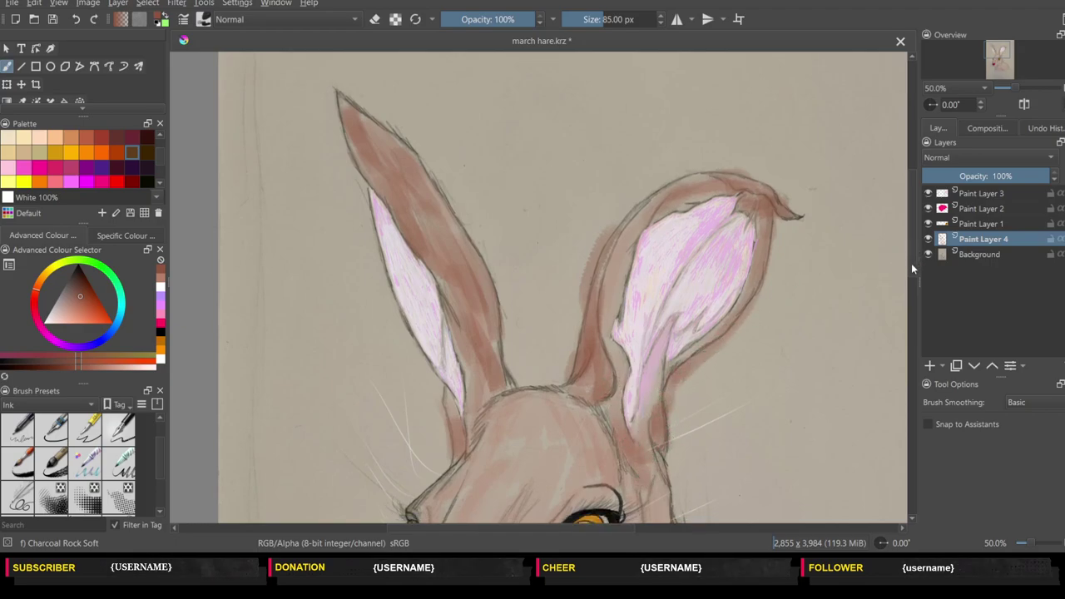
left_click_drag(913, 268, 908, 338)
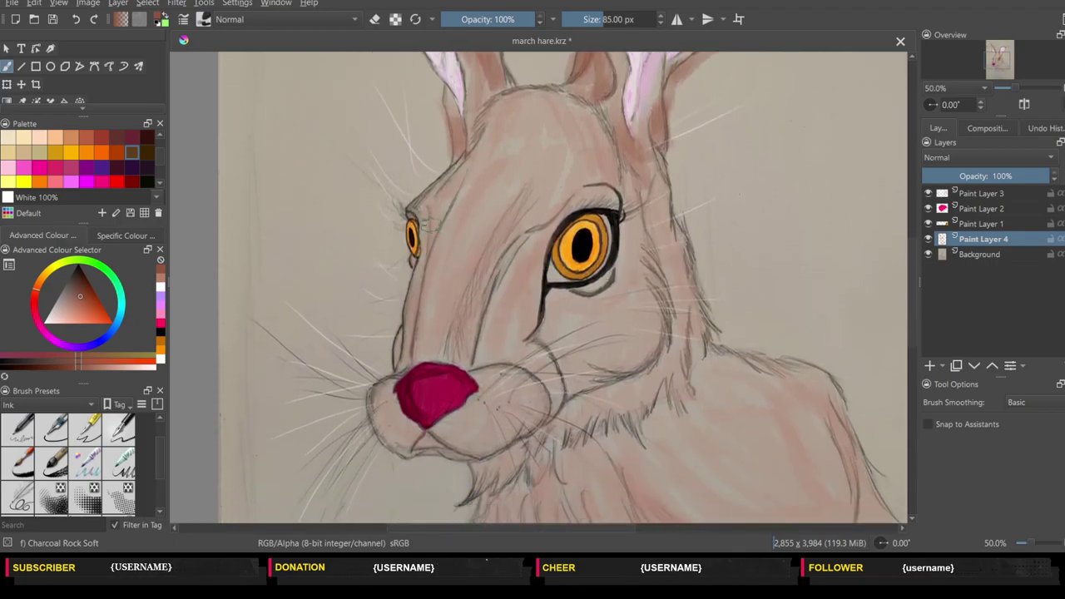
- Add darker pink-brown shading to the forehead, the face's left side, and the chin and neck
mouse_move(431, 208)
left_mouse_down()
mouse_move(444, 208)
mouse_move(497, 117)
mouse_move(593, 121)
mouse_move(641, 233)
mouse_move(637, 266)
mouse_move(610, 285)
mouse_move(649, 346)
mouse_move(616, 350)
mouse_move(563, 323)
mouse_move(574, 383)
mouse_move(504, 337)
mouse_move(512, 271)
mouse_move(501, 333)
mouse_move(524, 308)
mouse_move(541, 399)
mouse_move(464, 353)
mouse_move(460, 307)
mouse_move(511, 233)
mouse_move(574, 175)
mouse_move(599, 179)
mouse_move(574, 200)
mouse_move(543, 196)
left_mouse_up()
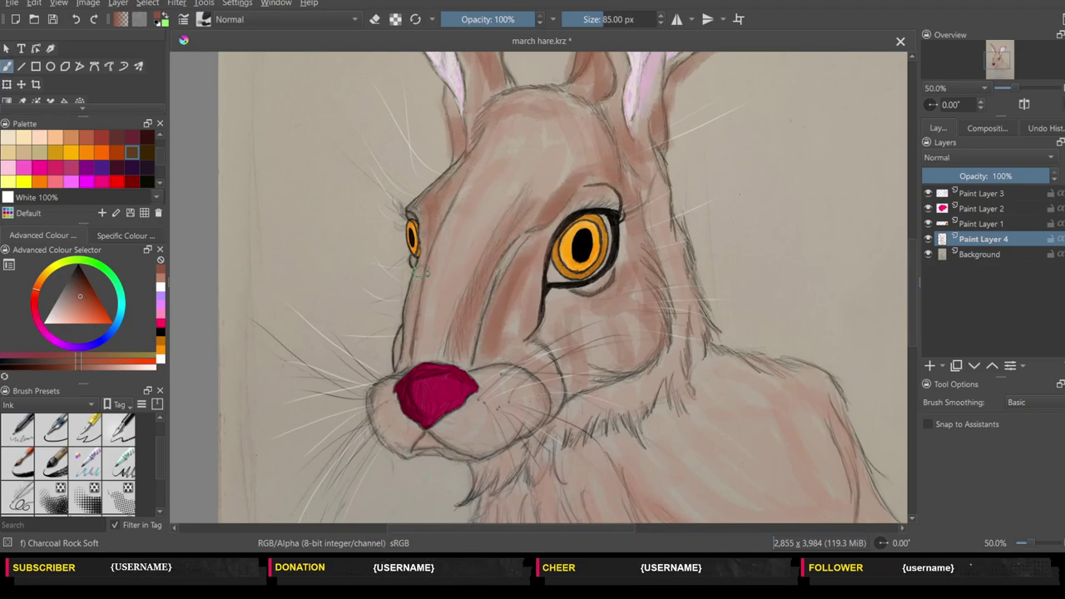
mouse_move(408, 349)
left_mouse_down()
mouse_move(510, 133)
mouse_move(545, 208)
mouse_move(580, 238)
left_mouse_up()
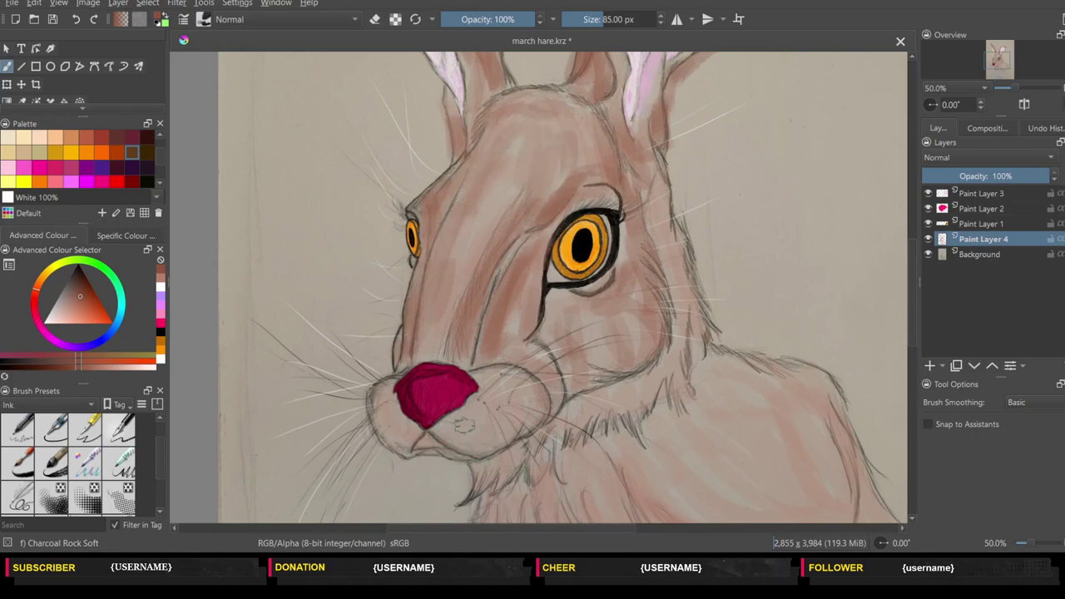
mouse_move(512, 469)
left_mouse_down()
mouse_move(489, 475)
mouse_move(587, 400)
mouse_move(646, 399)
mouse_move(679, 350)
left_mouse_up()
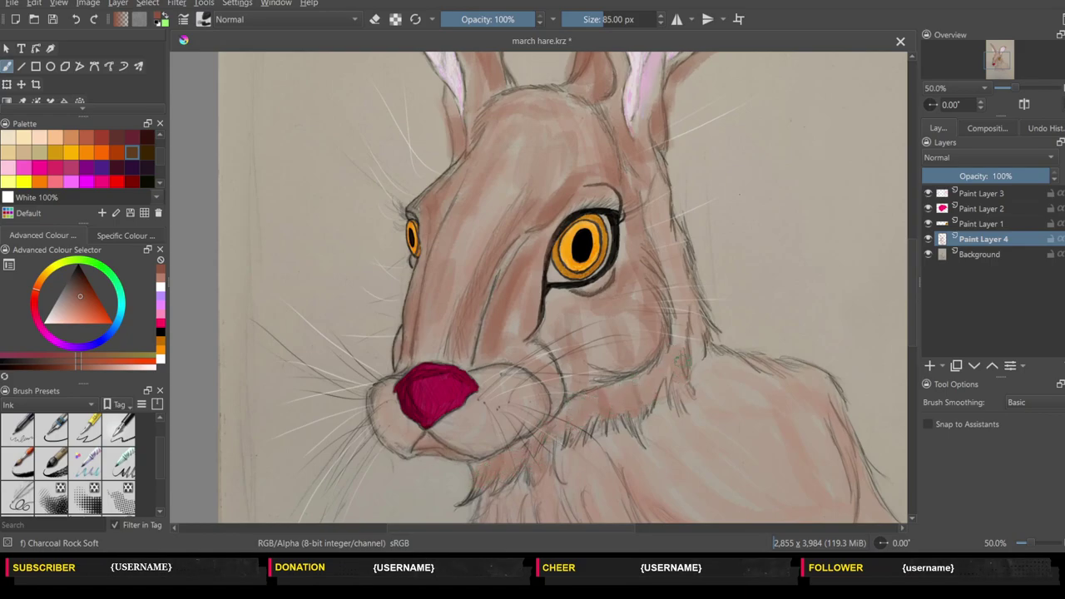
- Streak fur strokes along the right cheek, neck and shoulder, darkening the shoulder contour
left_click_drag(642, 185, 666, 245)
left_click_drag(658, 208, 697, 358)
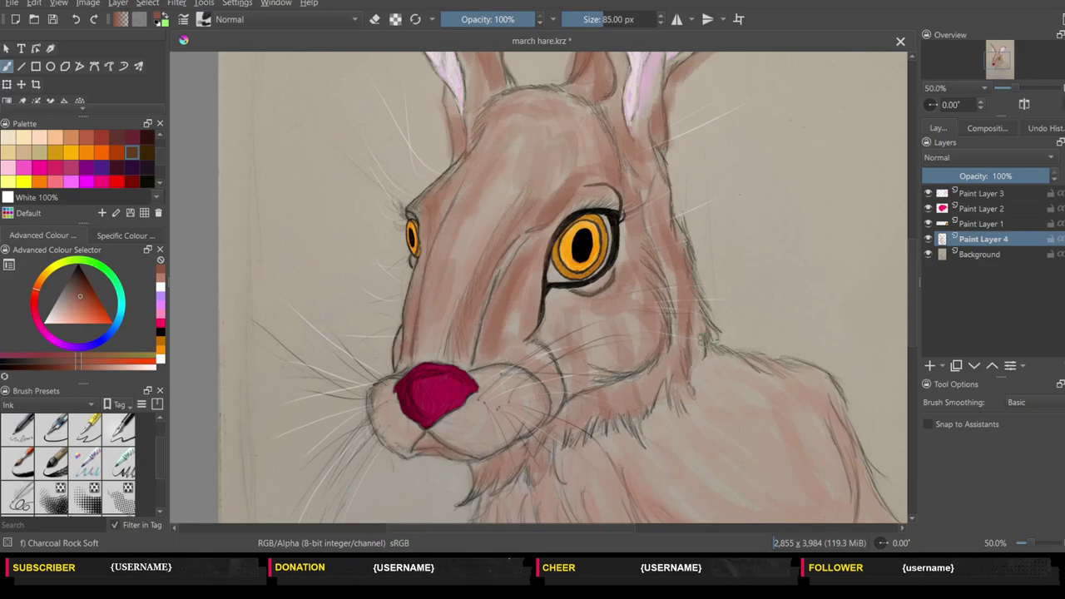
left_click_drag(693, 316, 741, 391)
left_click_drag(716, 358, 811, 416)
left_click_drag(788, 366, 841, 382)
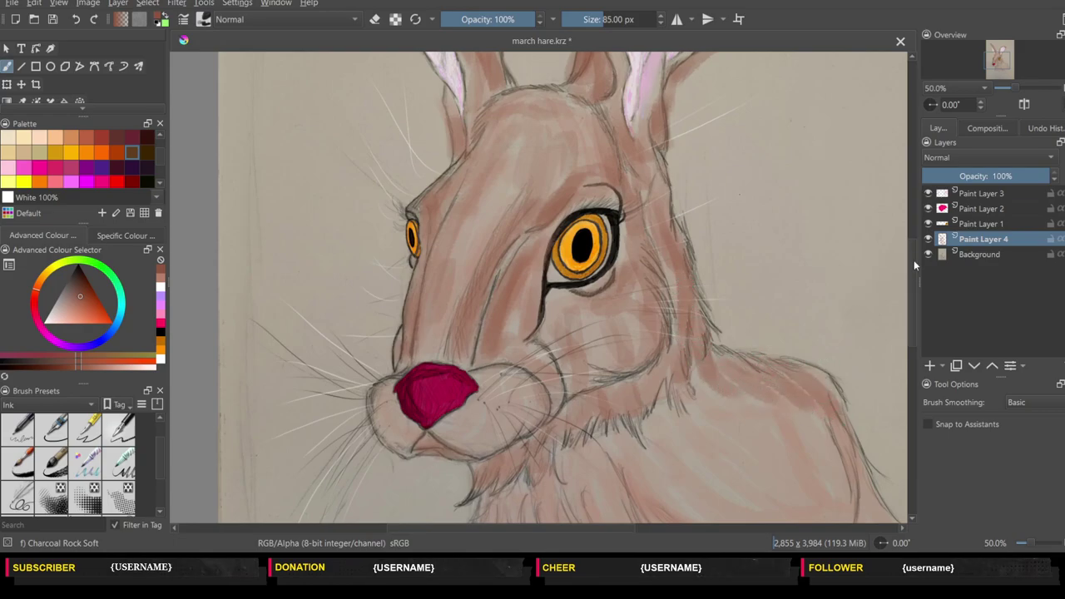
scroll(913, 288, "down", 5)
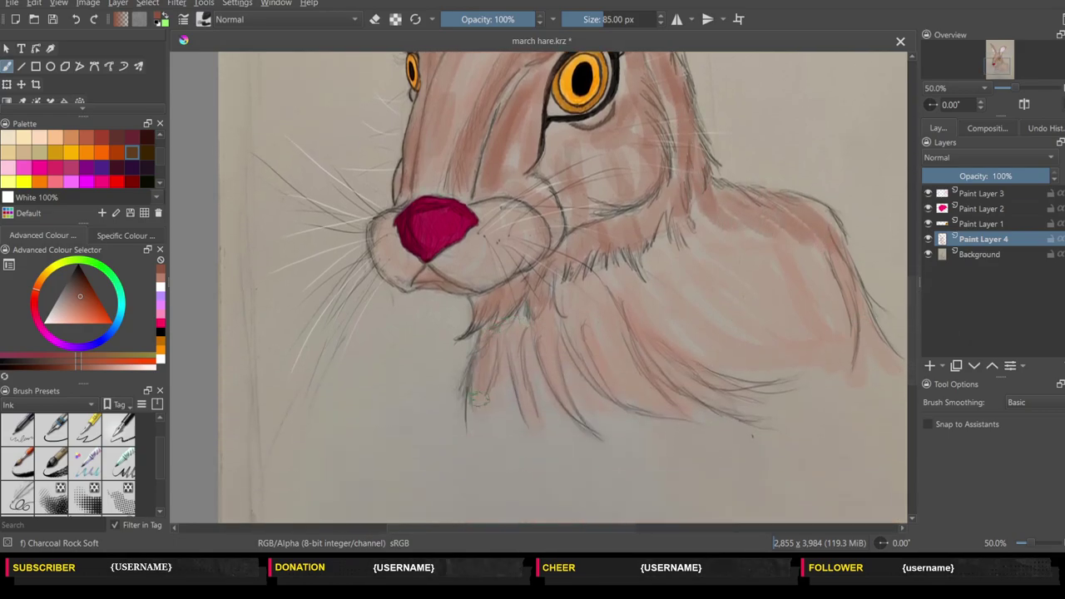
left_click_drag(516, 358, 545, 429)
left_click_drag(539, 331, 579, 412)
mouse_move(563, 312)
left_mouse_down()
mouse_move(584, 408)
mouse_move(660, 410)
left_mouse_up()
left_click_drag(620, 324, 666, 421)
left_click_drag(632, 306, 690, 388)
left_click_drag(646, 323, 718, 363)
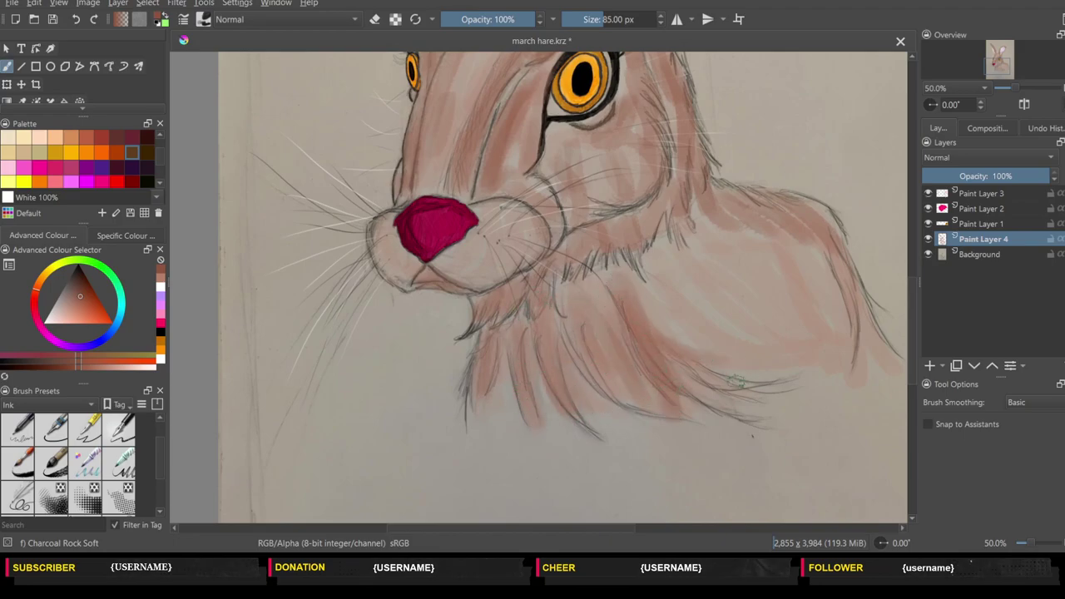
left_click_drag(665, 293, 728, 382)
left_click_drag(671, 250, 749, 353)
left_click_drag(716, 285, 777, 348)
left_click_drag(741, 248, 807, 361)
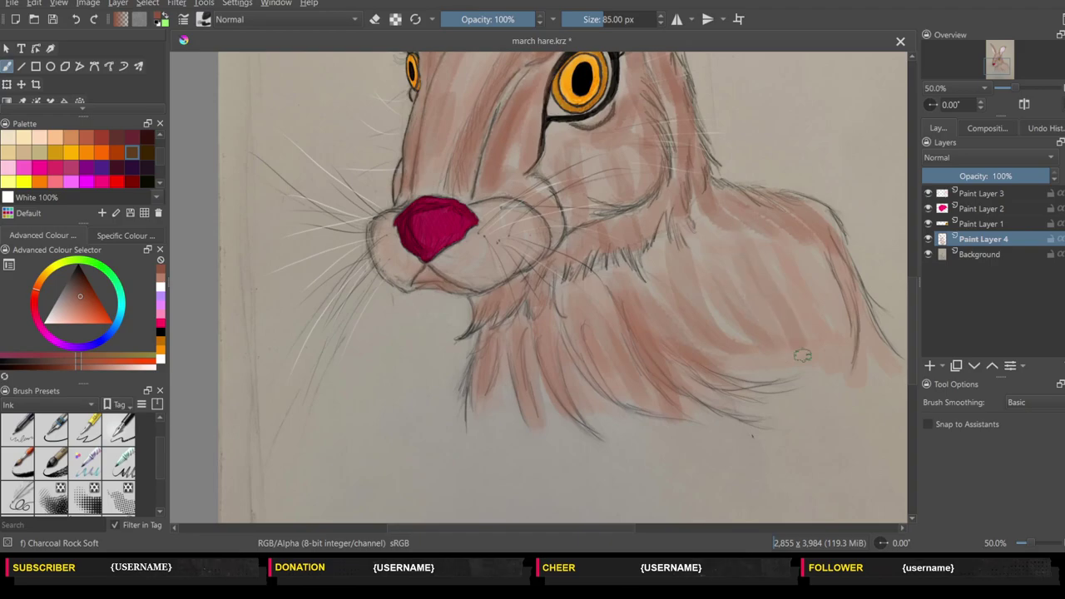
left_click_drag(800, 245, 845, 376)
left_click_drag(839, 278, 858, 370)
left_click_drag(860, 300, 900, 374)
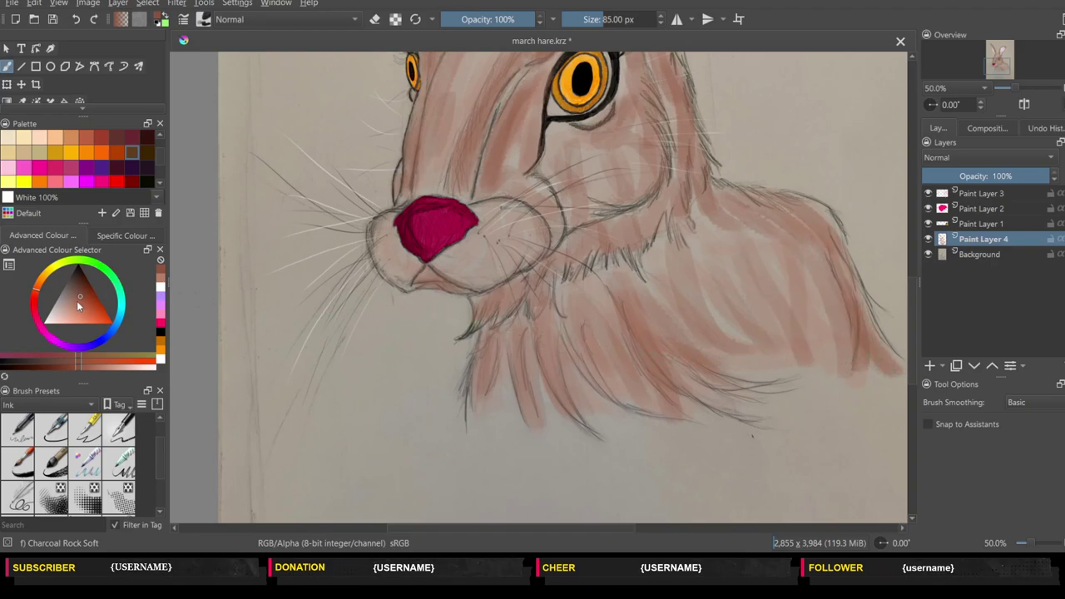
left_click_drag(77, 302, 79, 309)
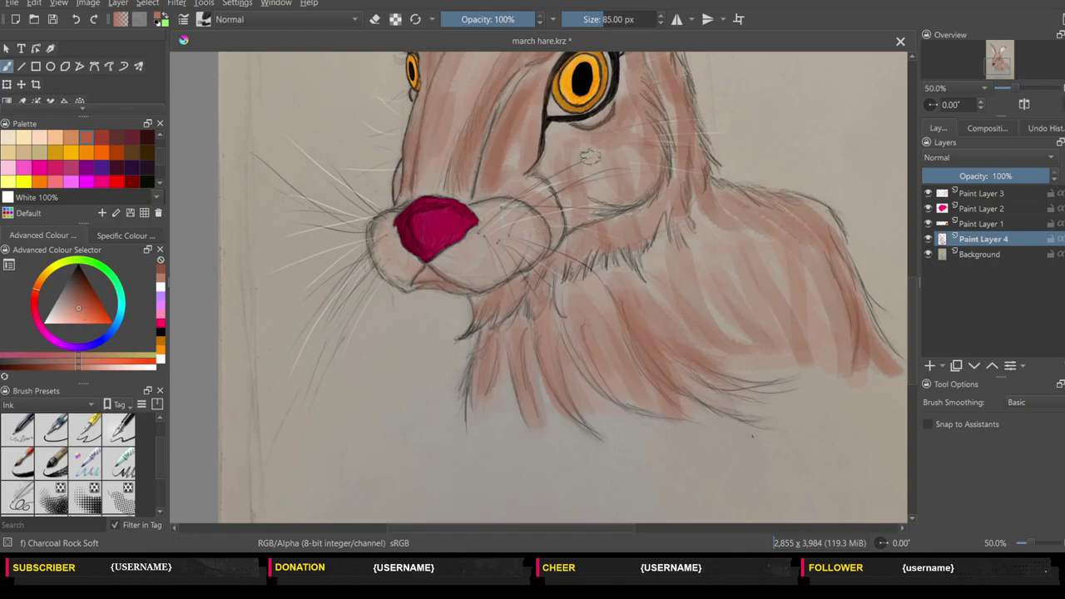
left_click_drag(576, 140, 571, 133)
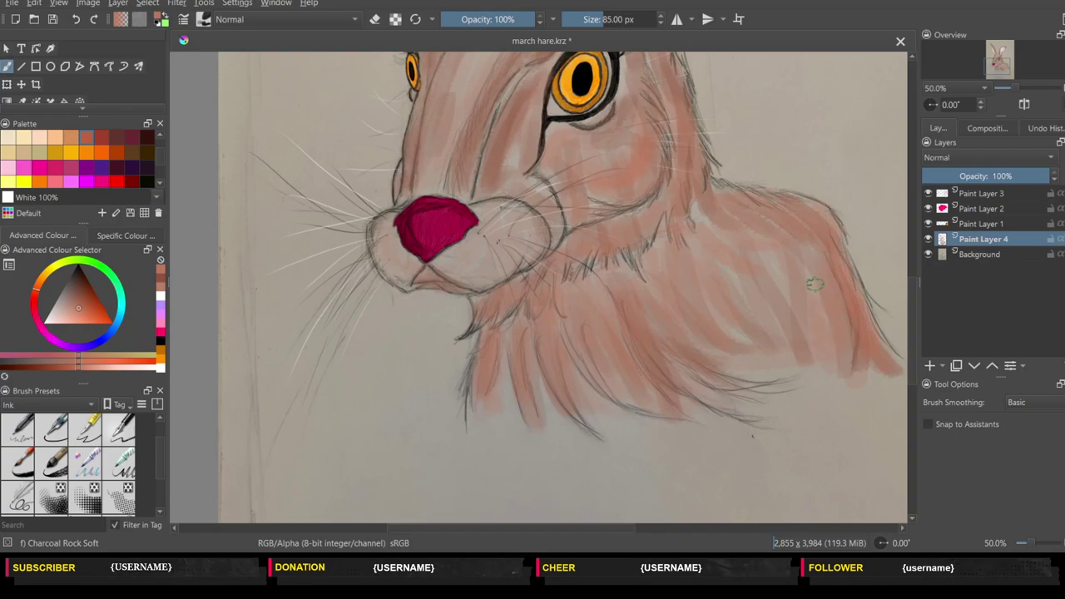
scroll(913, 405, "down", 5)
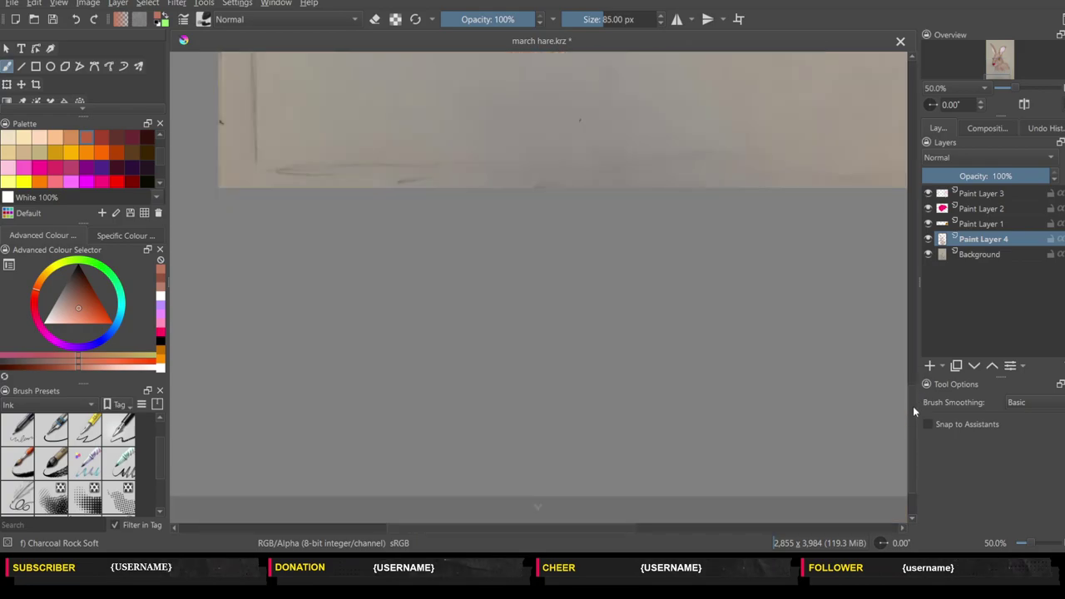
scroll(913, 406, "up", 2)
scroll(911, 343, "up", 2)
scroll(856, 266, "up", 1)
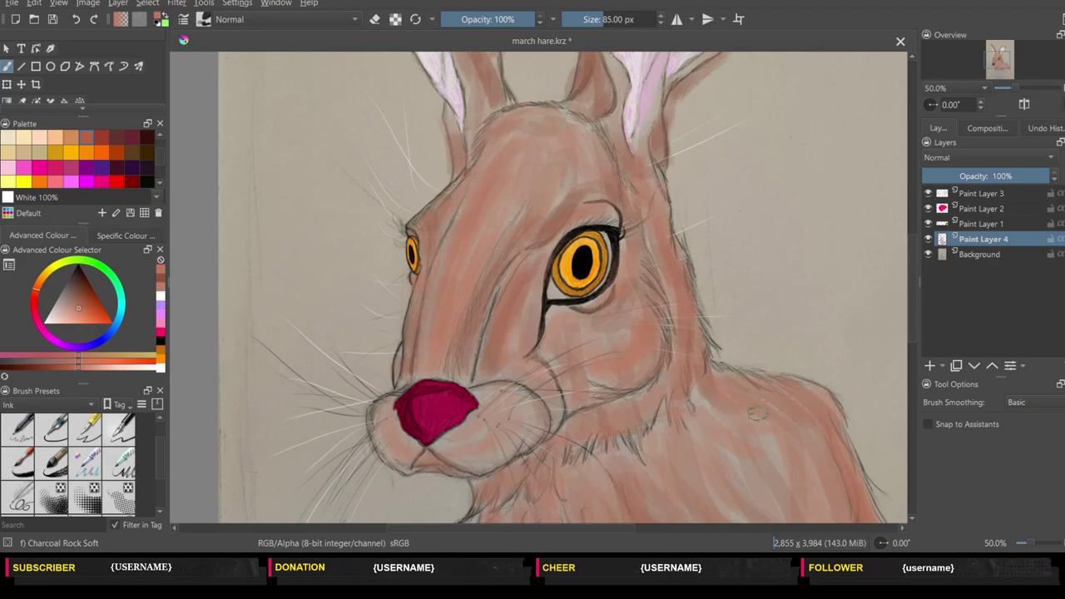
left_click_drag(912, 314, 913, 250)
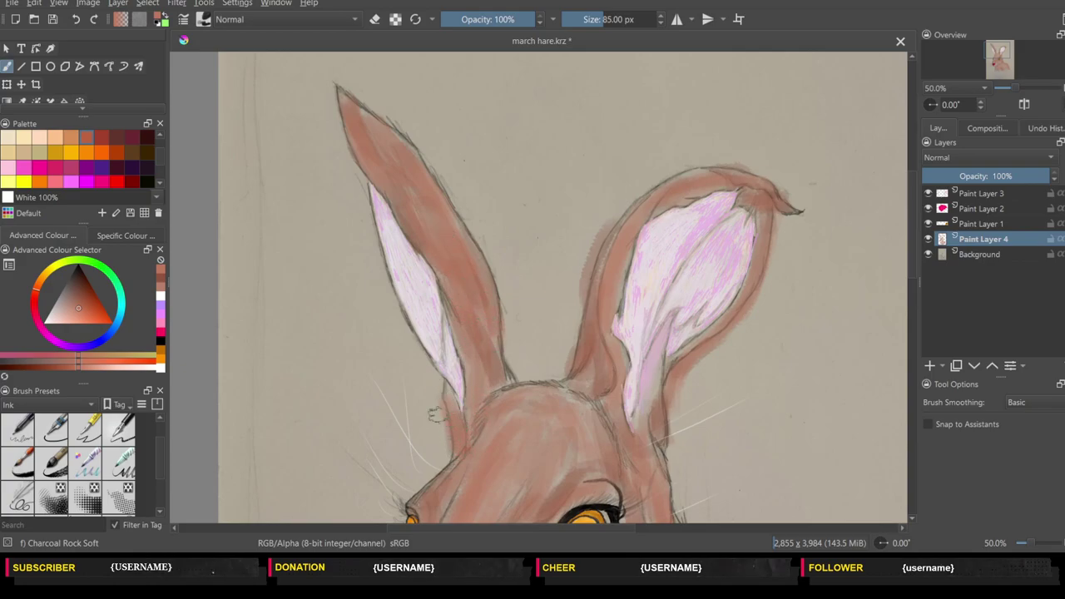
- Pick a lighter salmon and repaint the left ear and the head's right edge with it
left_click(67, 321)
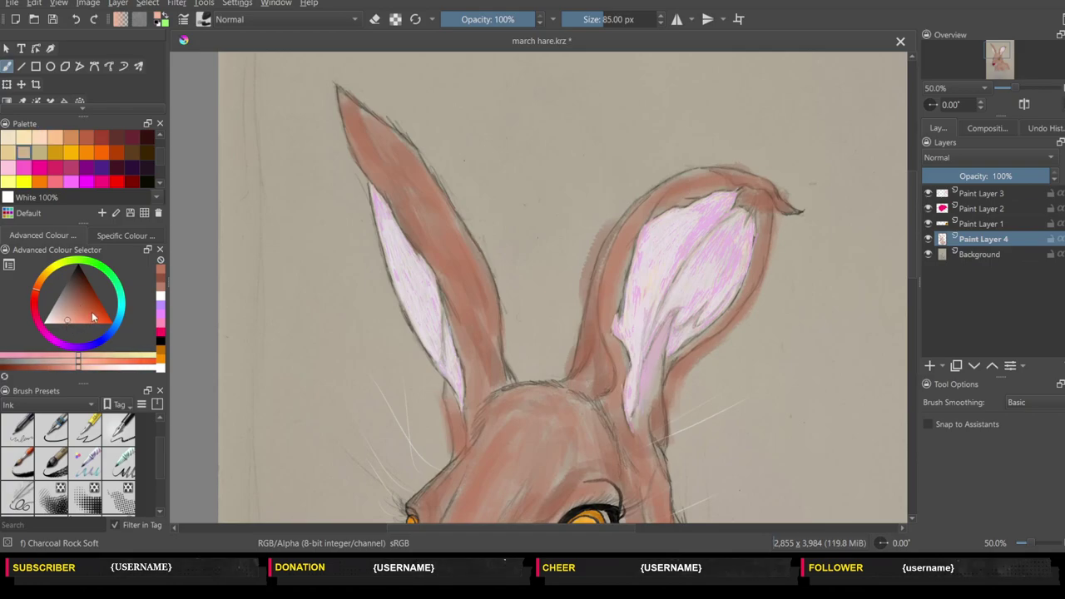
mouse_move(359, 107)
left_mouse_down()
mouse_move(437, 213)
mouse_move(443, 246)
left_mouse_up()
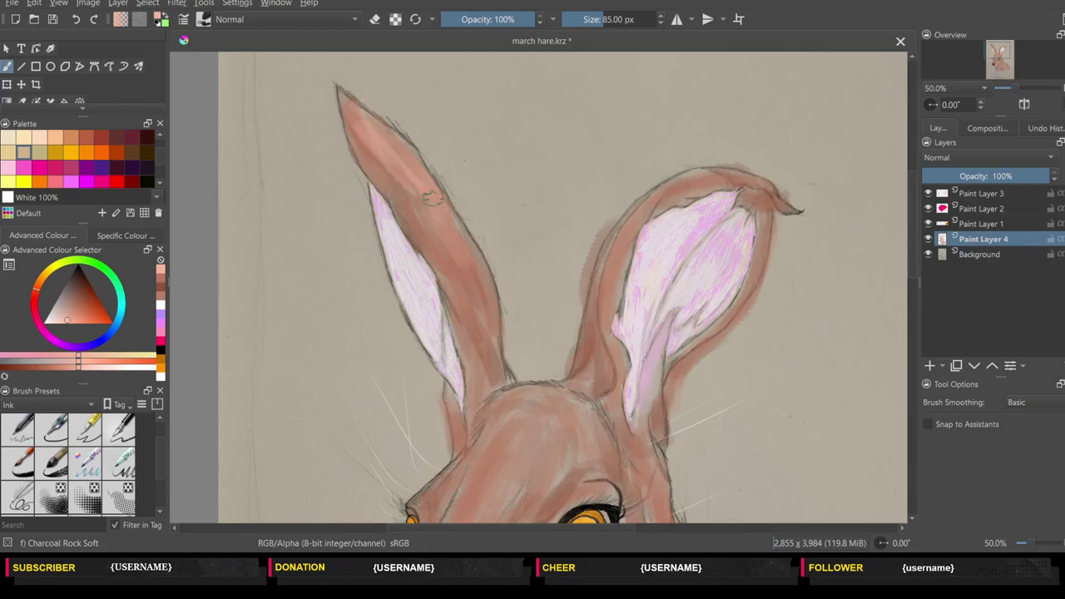
mouse_move(432, 198)
left_mouse_down()
mouse_move(482, 312)
mouse_move(485, 431)
mouse_move(520, 393)
mouse_move(566, 396)
mouse_move(616, 379)
mouse_move(625, 249)
mouse_move(699, 195)
mouse_move(778, 182)
mouse_move(729, 301)
left_mouse_up()
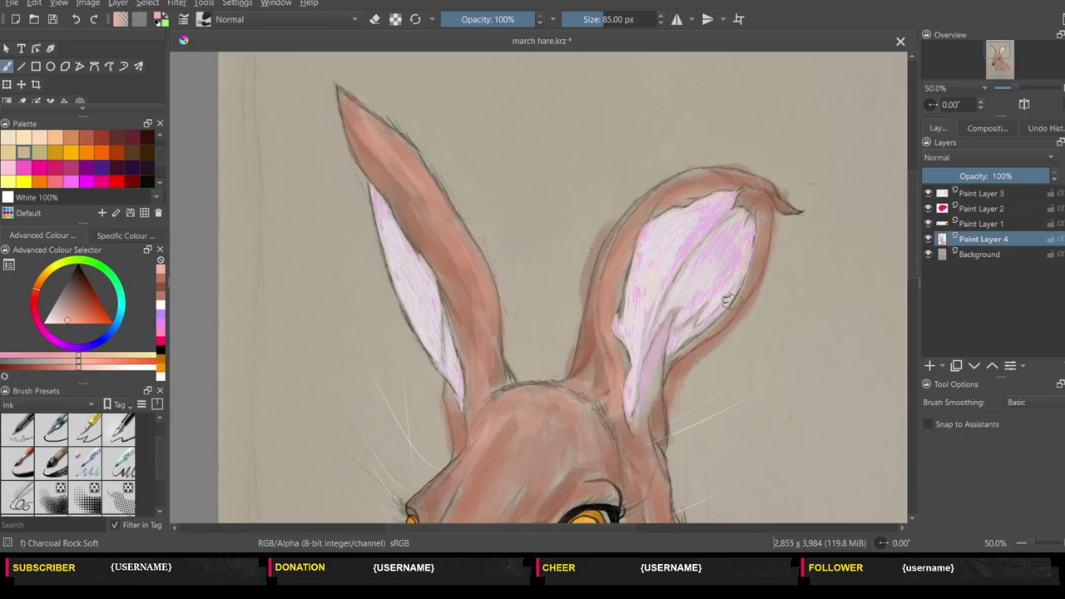
left_click_drag(671, 394, 657, 486)
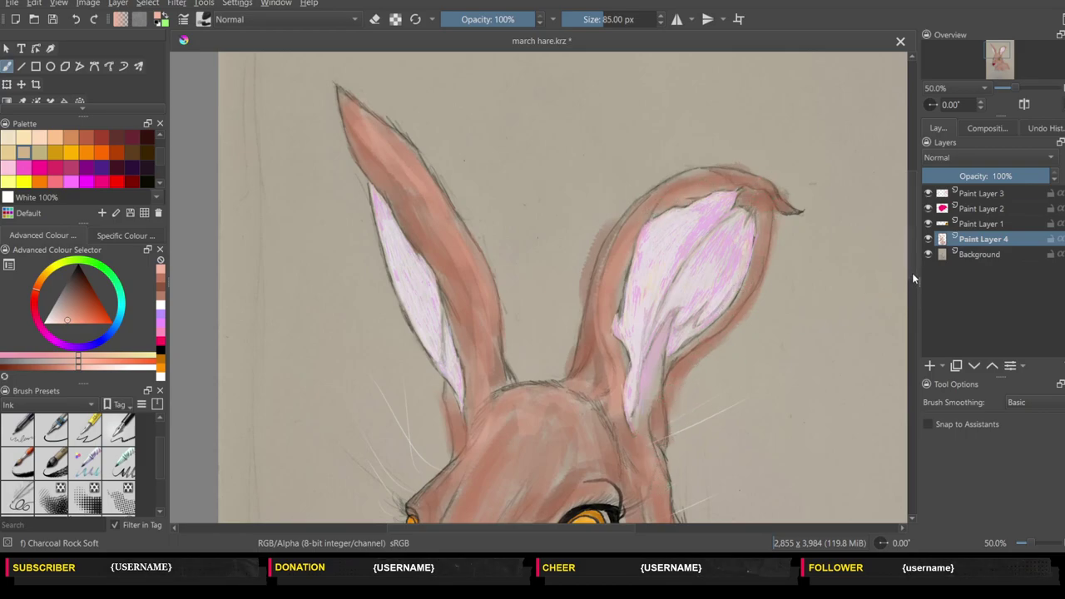
left_click_drag(912, 273, 906, 340)
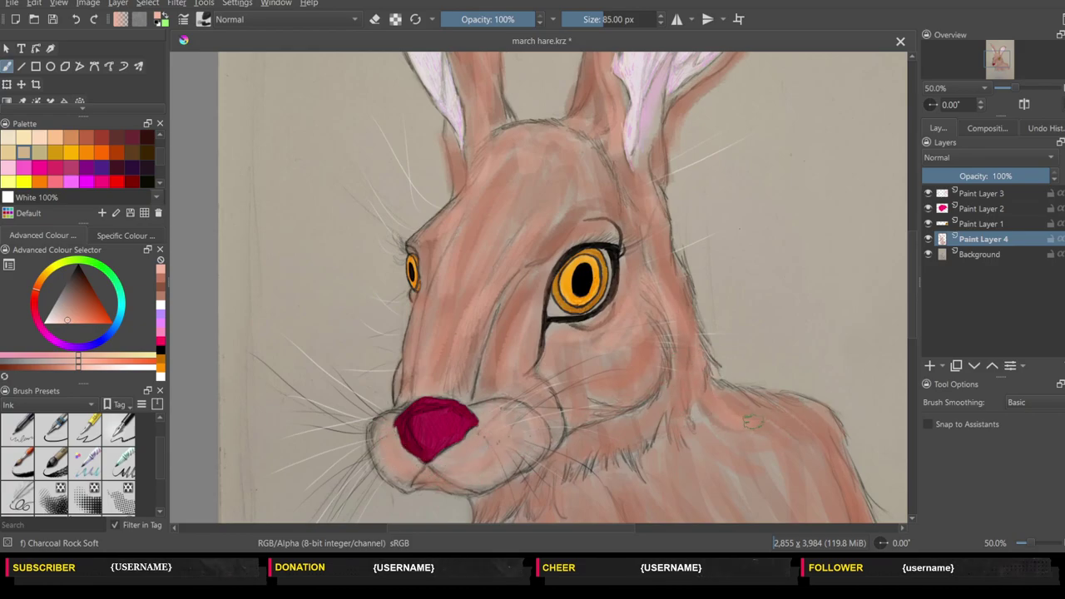
- Paint pink fur strokes down the neck and across the shoulder
left_click_drag(913, 301, 913, 354)
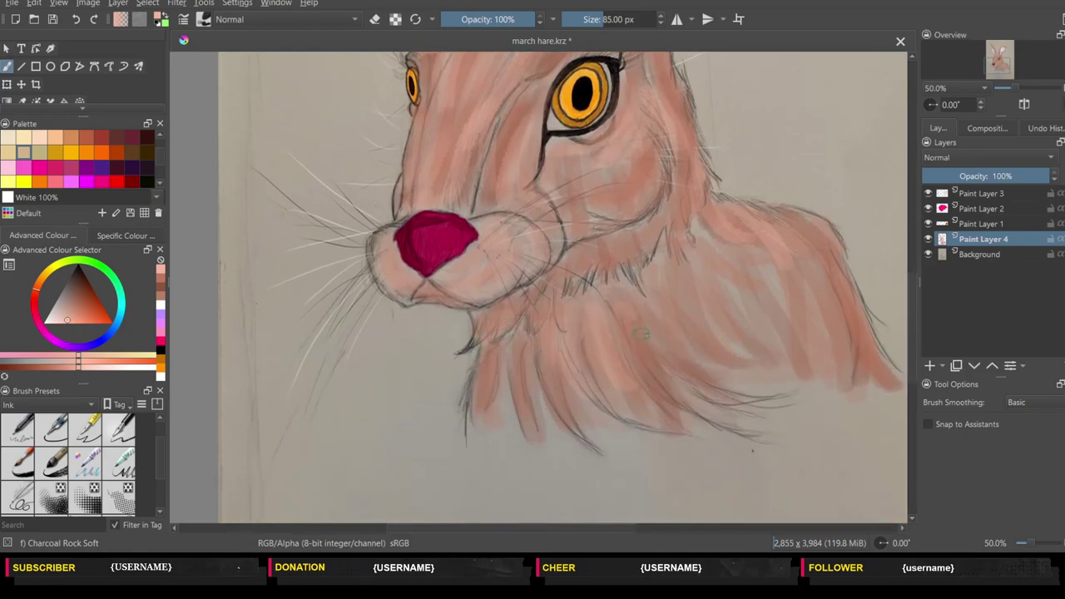
left_click_drag(708, 270, 750, 349)
left_click_drag(741, 275, 787, 342)
left_click_drag(791, 274, 833, 358)
mouse_move(807, 229)
left_mouse_down()
mouse_move(862, 317)
mouse_move(864, 367)
left_mouse_up()
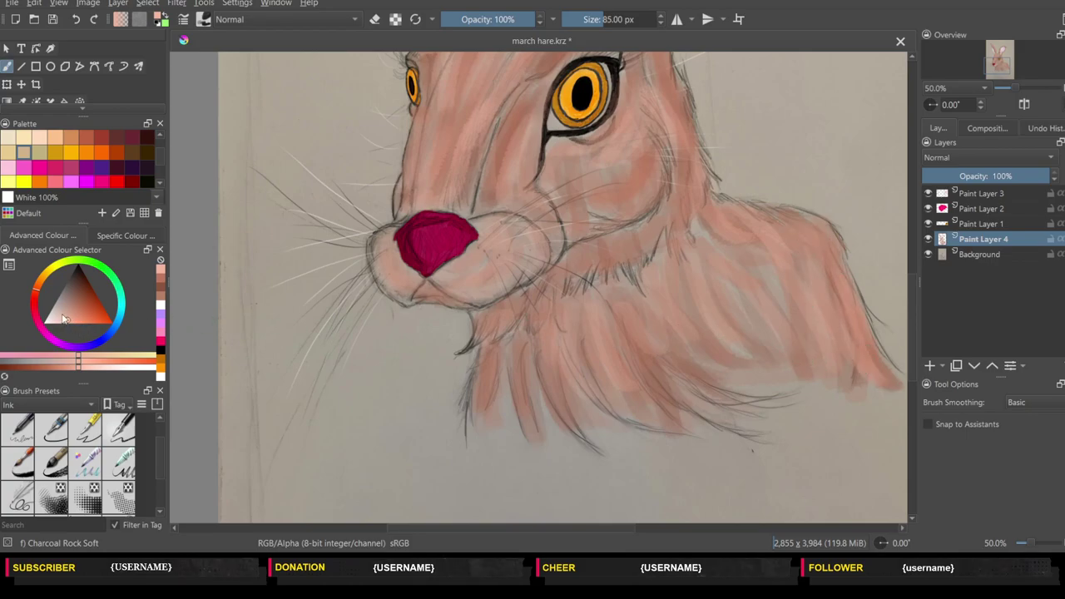
- With a new shade, add tonal neck and shoulder strokes and soften the line below the right eye
left_click(65, 317)
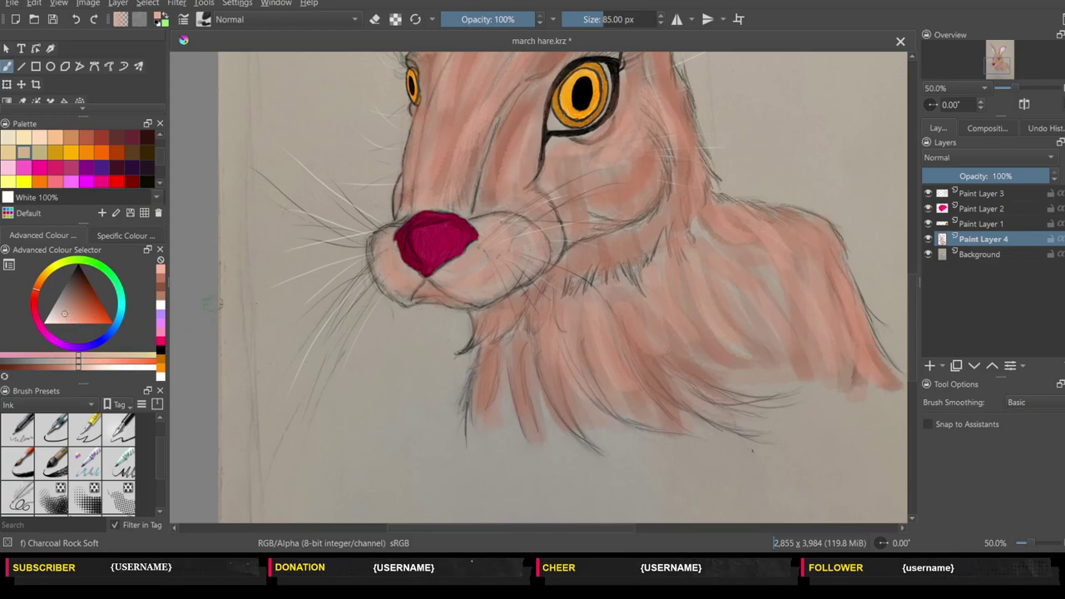
mouse_move(515, 367)
left_mouse_down()
mouse_move(501, 400)
mouse_move(595, 453)
left_mouse_up()
left_click_drag(621, 397, 698, 238)
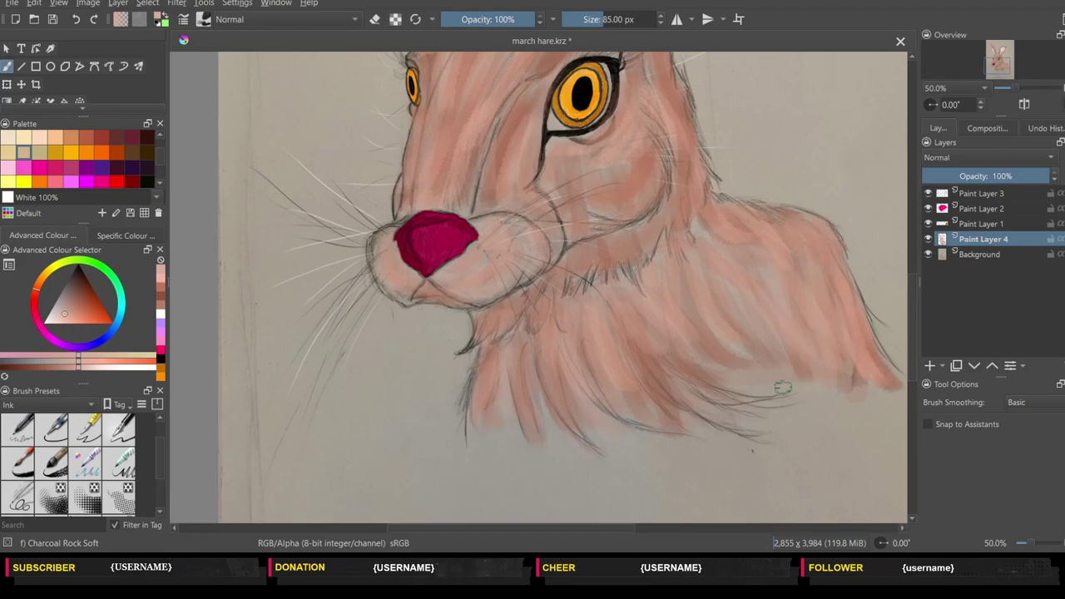
left_click_drag(782, 388, 725, 408)
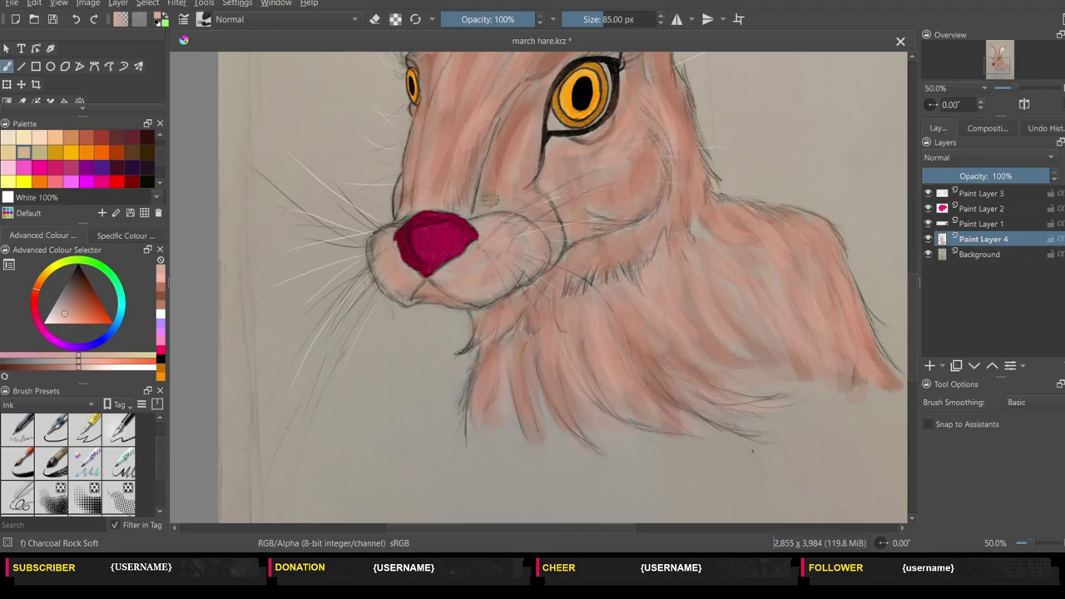
left_click_drag(543, 112, 551, 152)
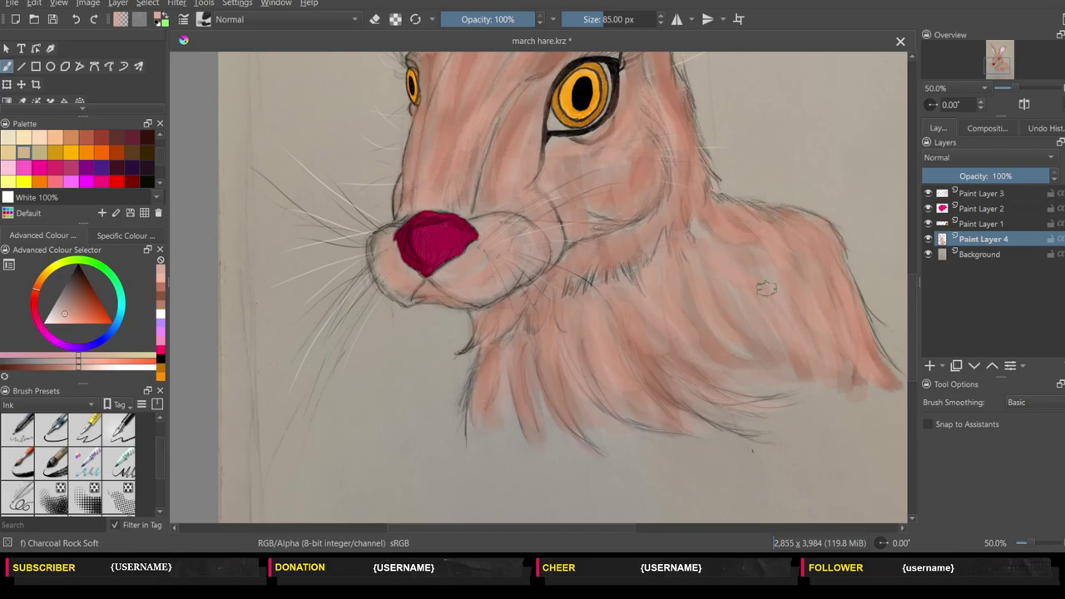
scroll(910, 336, "up", 5)
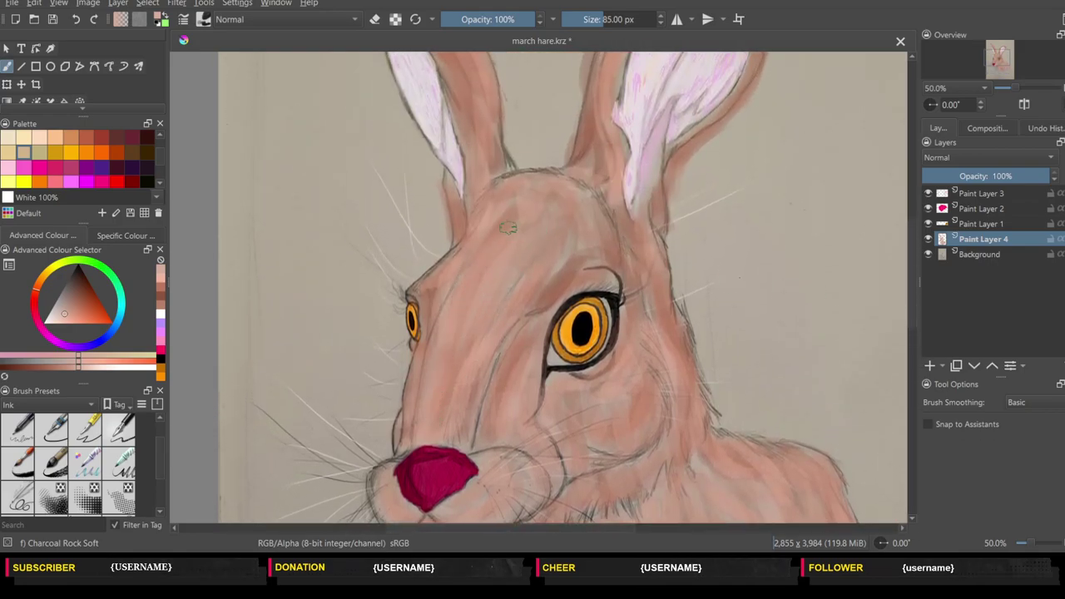
left_click_drag(510, 257, 575, 200)
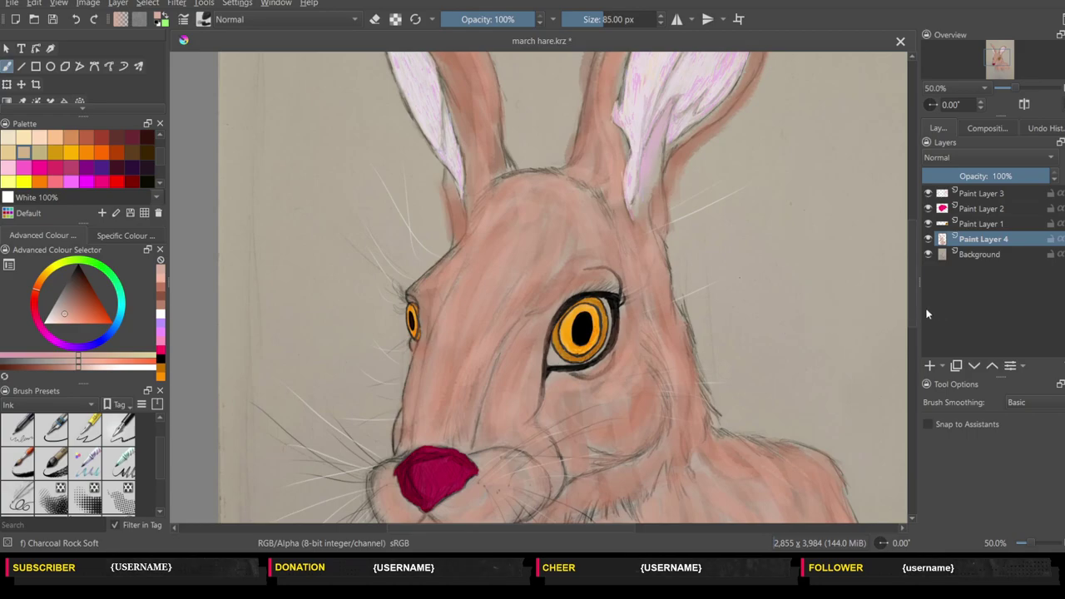
- Choose a lighter peach skin tone and touch up the left ear's tip with it
scroll(912, 319, "up", 3)
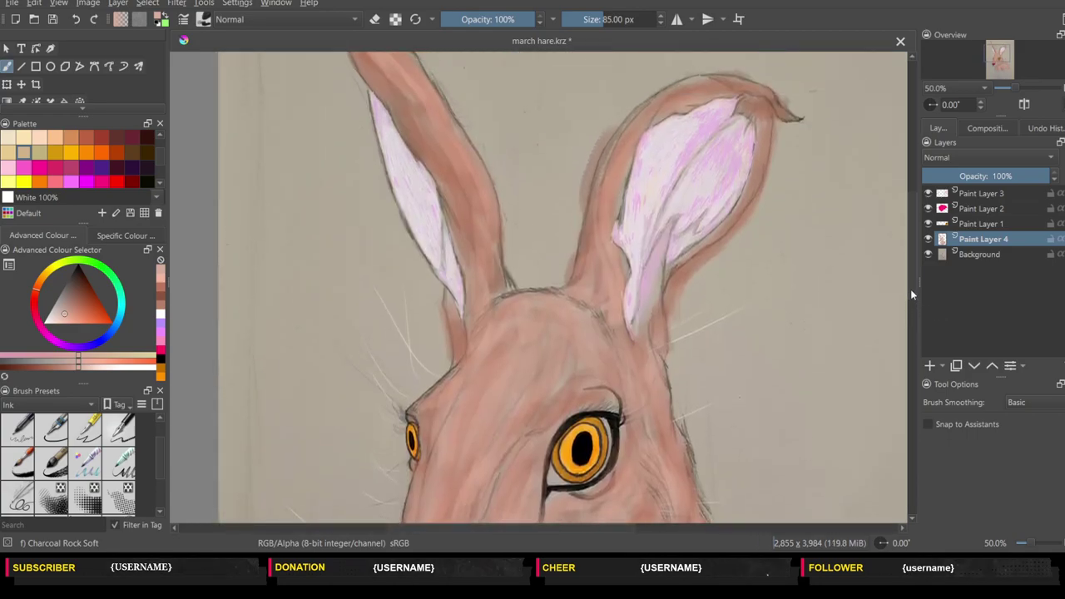
scroll(911, 289, "up", 2)
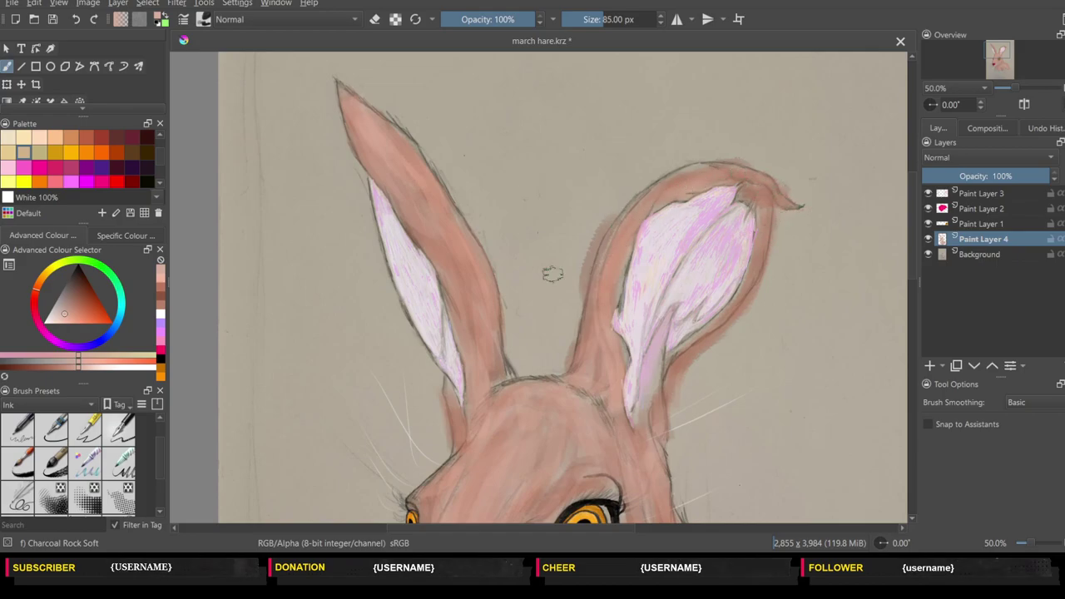
left_click(72, 321)
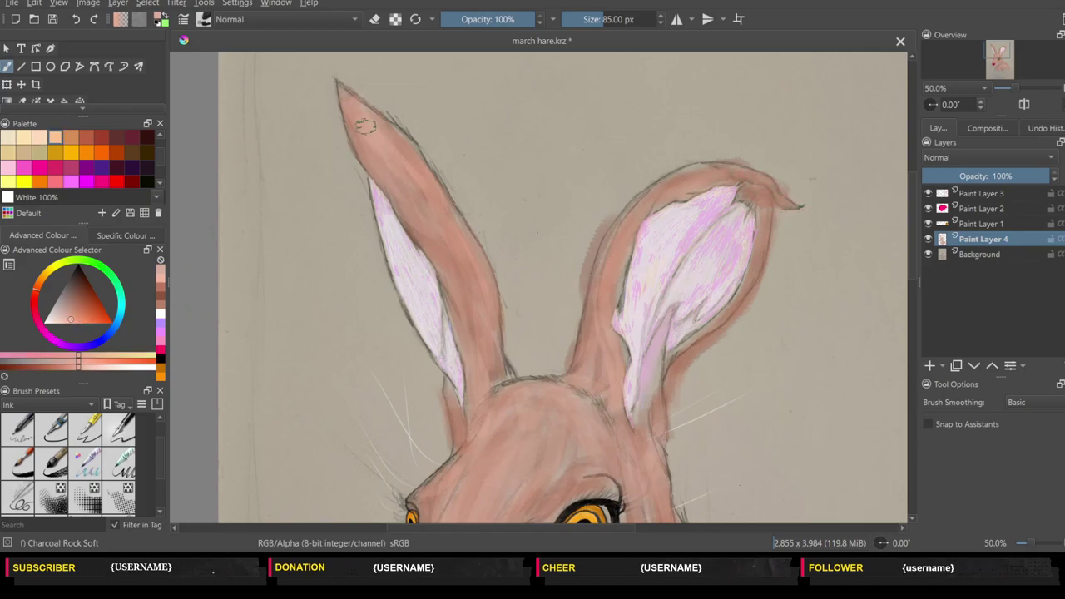
left_click_drag(365, 126, 371, 144)
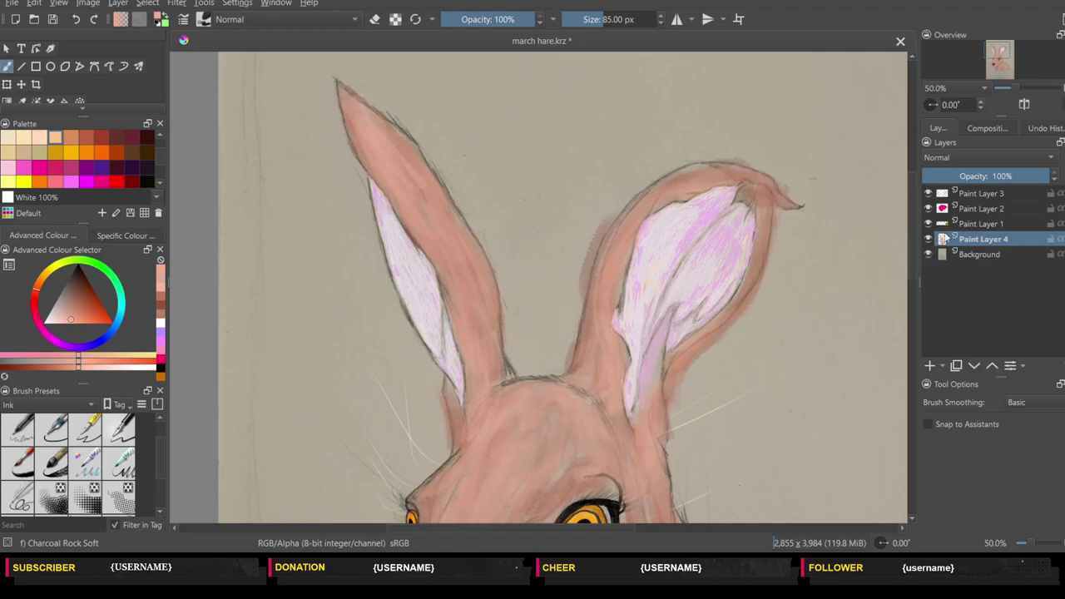
scroll(566, 366, "down", 5)
scroll(593, 336, "down", 2)
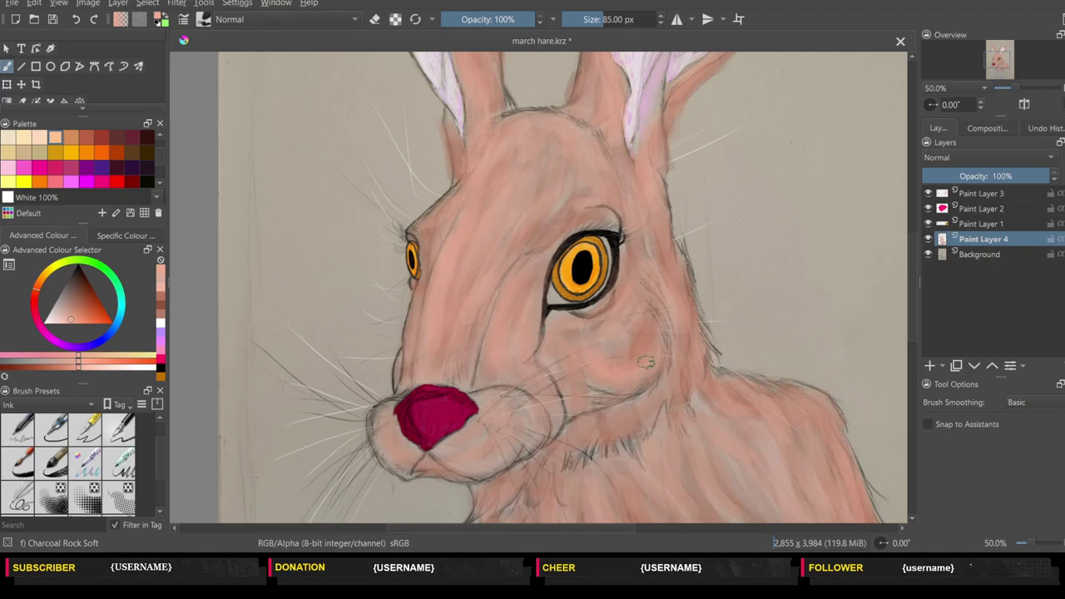
- Lighten the cheek and the face edge by the left eye, and tint the chest fur pinker
left_click_drag(650, 301, 645, 357)
left_click_drag(690, 320, 678, 384)
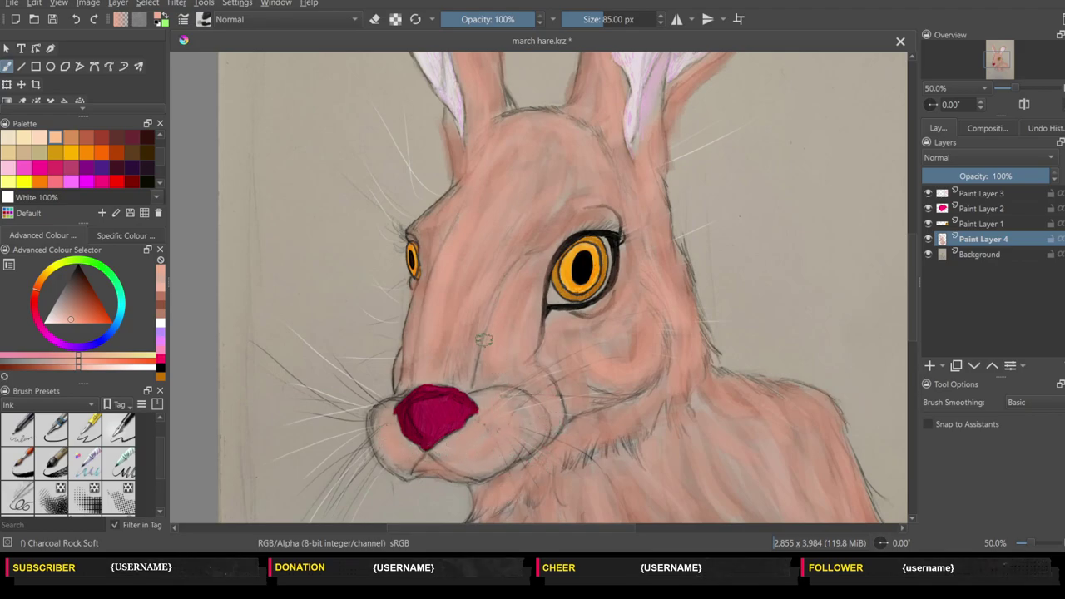
left_click_drag(439, 322, 429, 250)
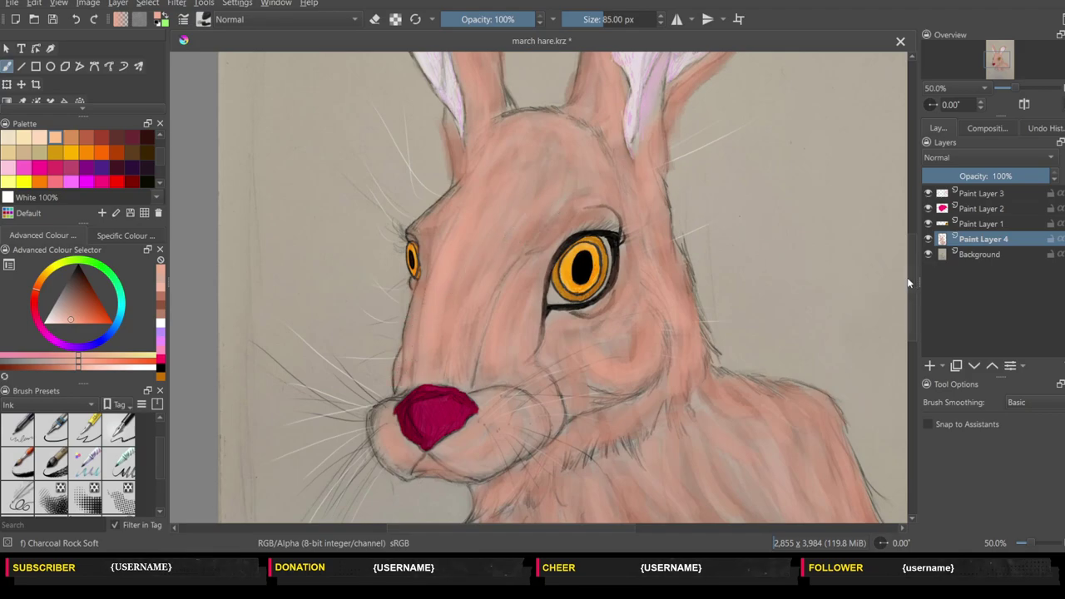
scroll(909, 283, "down", 5)
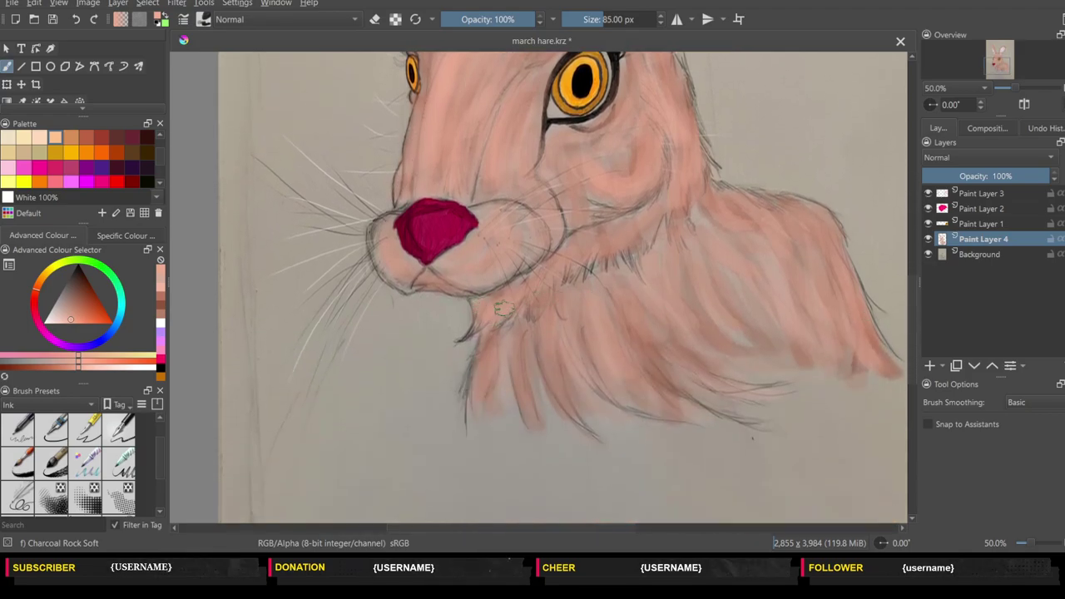
left_click_drag(503, 309, 483, 420)
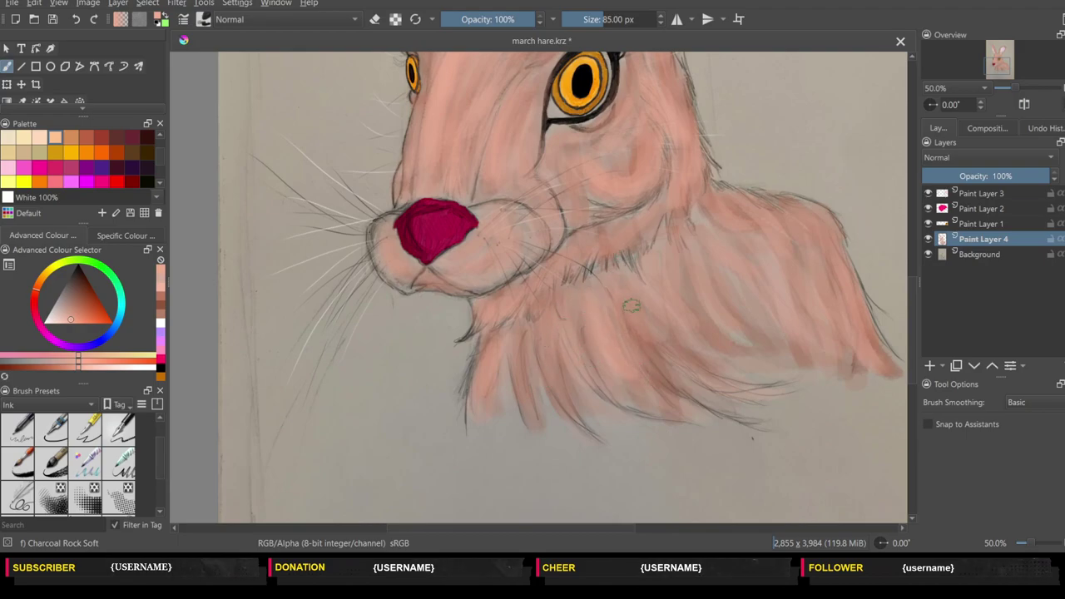
- Pick a new fur colour and repaint the shoulder, chest and cheek in even salmon
mouse_move(648, 243)
left_mouse_down()
mouse_move(809, 203)
mouse_move(894, 353)
mouse_move(883, 371)
mouse_move(813, 329)
left_mouse_up()
mouse_move(753, 279)
left_mouse_down()
mouse_move(715, 341)
mouse_move(653, 333)
mouse_move(649, 400)
mouse_move(574, 346)
mouse_move(552, 425)
left_mouse_up()
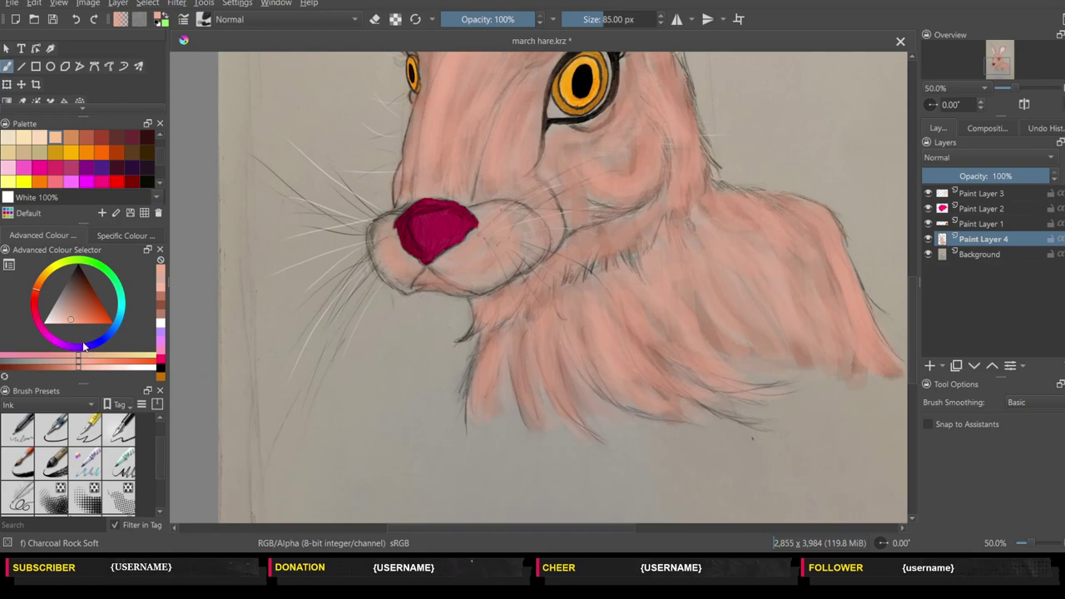
left_click_drag(79, 321, 83, 314)
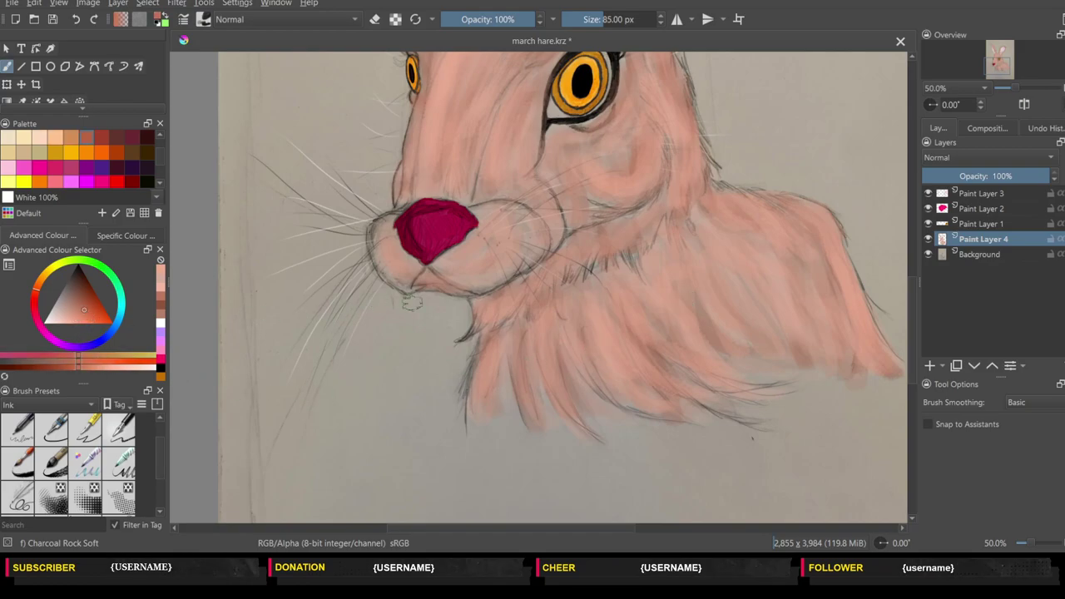
left_click_drag(480, 382, 481, 392)
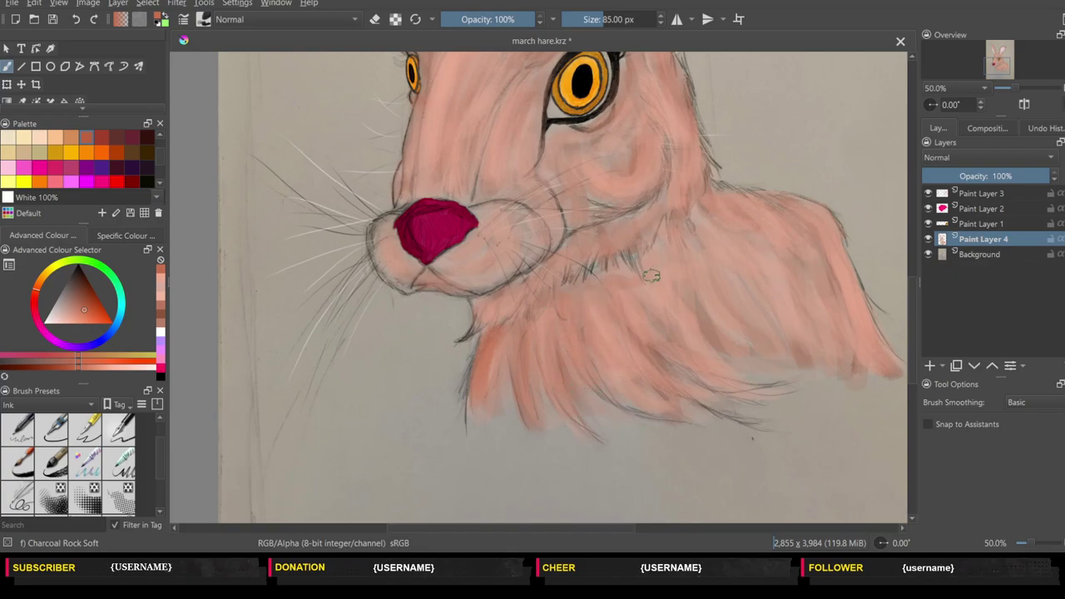
mouse_move(712, 225)
left_mouse_down()
mouse_move(765, 273)
mouse_move(813, 286)
mouse_move(741, 268)
left_mouse_up()
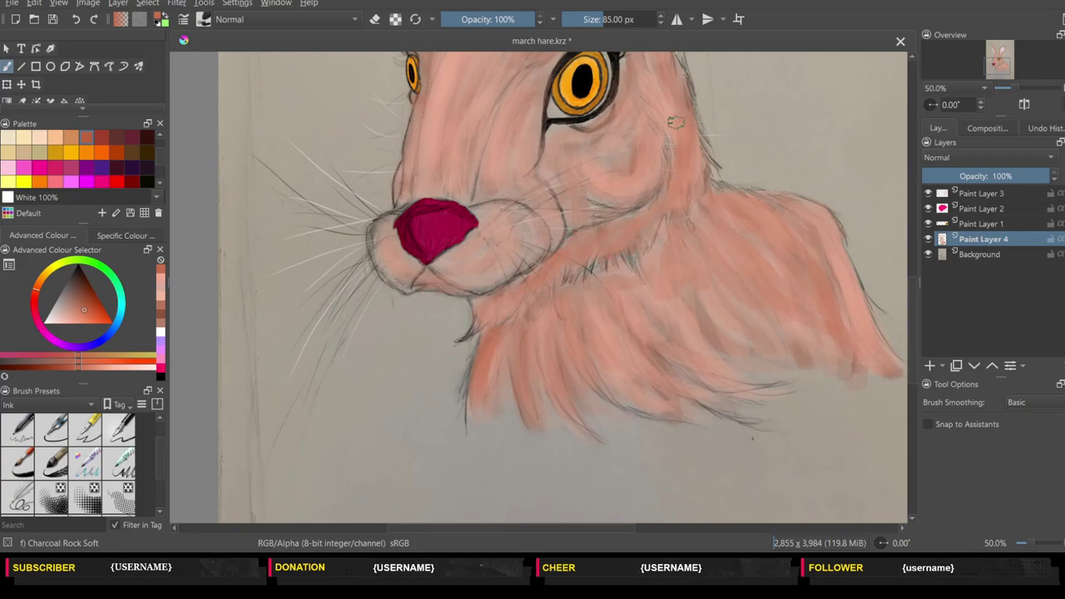
left_click_drag(676, 122, 666, 133)
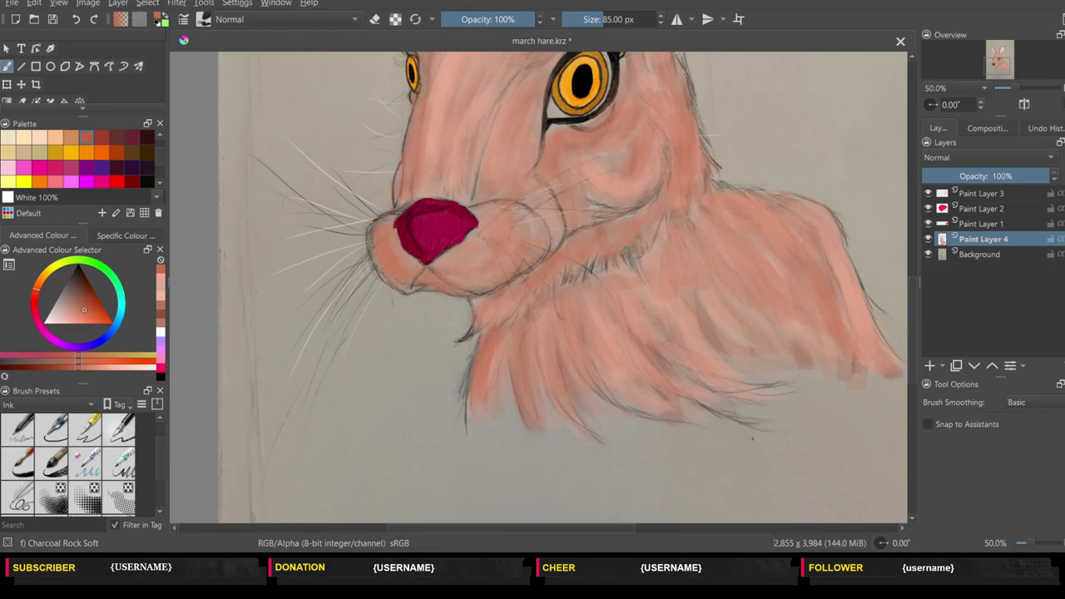
scroll(913, 360, "up", 5)
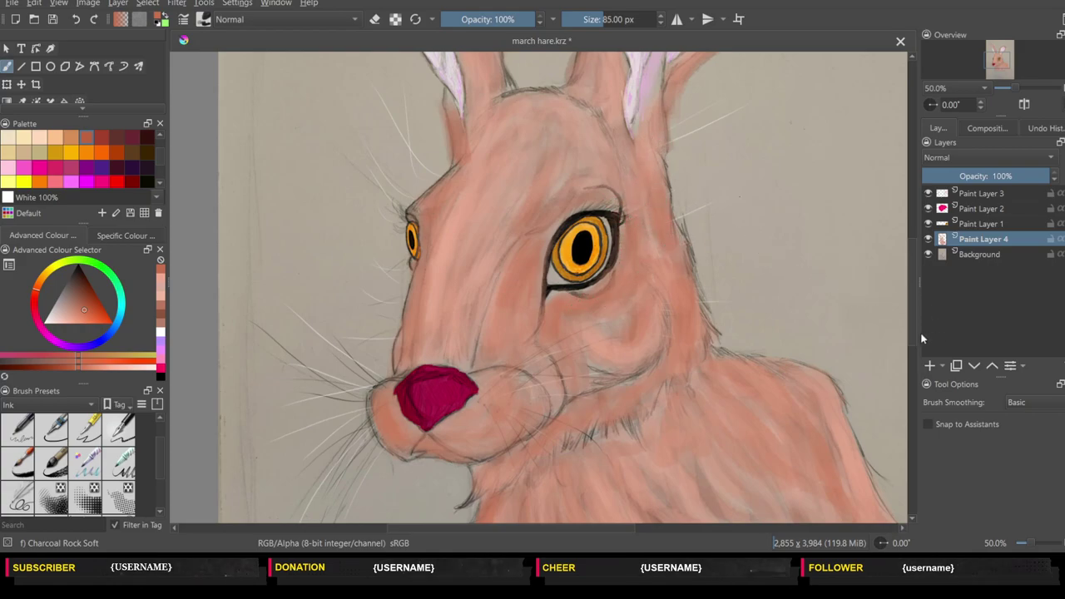
- Paint richer orange along the right ear's top and inner rims and salmon up the left ear, then zoom out
left_click_drag(912, 319, 913, 250)
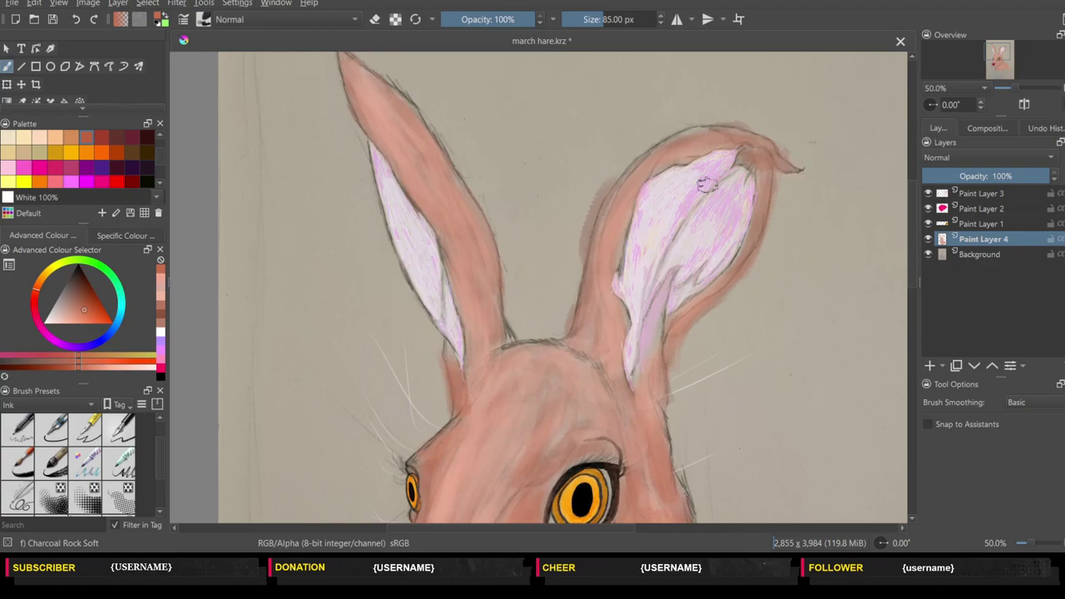
left_click_drag(664, 155, 707, 141)
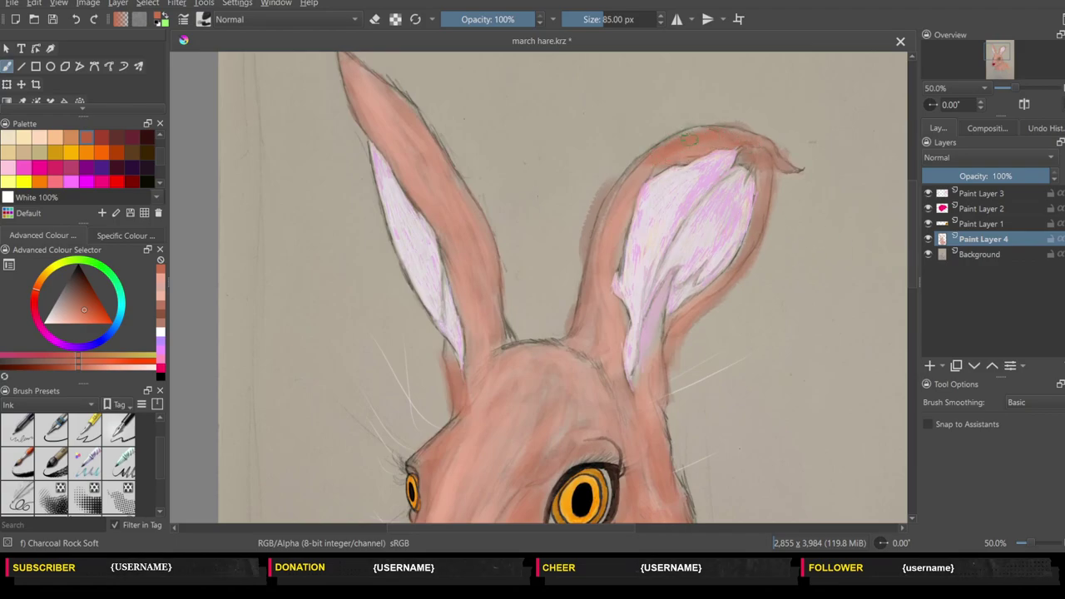
mouse_move(763, 210)
left_mouse_down()
mouse_move(724, 283)
mouse_move(666, 337)
mouse_move(656, 327)
mouse_move(658, 422)
left_mouse_up()
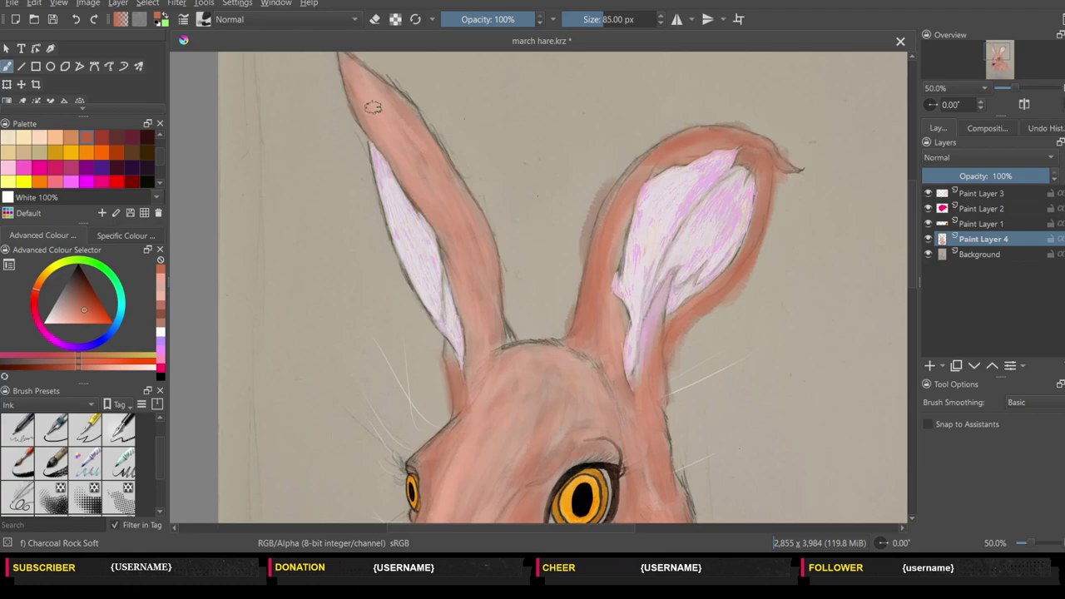
mouse_move(366, 100)
left_mouse_down()
mouse_move(431, 151)
mouse_move(433, 196)
mouse_move(462, 271)
mouse_move(483, 268)
mouse_move(513, 357)
mouse_move(500, 430)
mouse_move(570, 408)
mouse_move(483, 479)
mouse_move(494, 439)
mouse_move(562, 371)
mouse_move(574, 387)
left_mouse_up()
key("minus")
key("minus")
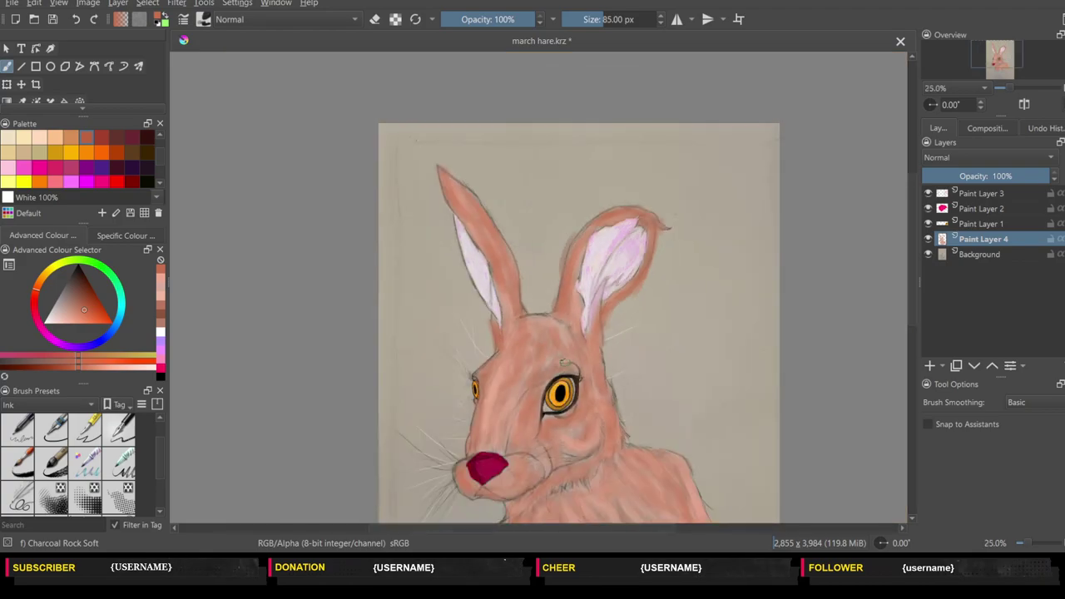
- Shade the inner base of the right ear with a darker brown at 46% brush opacity
left_click(92, 306)
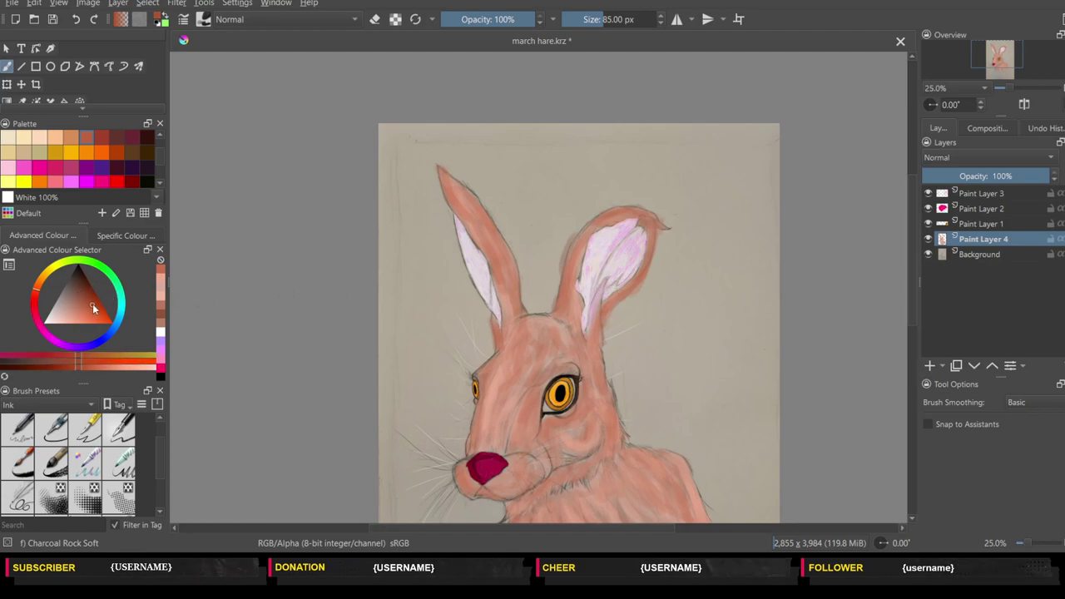
left_click_drag(93, 307, 98, 301)
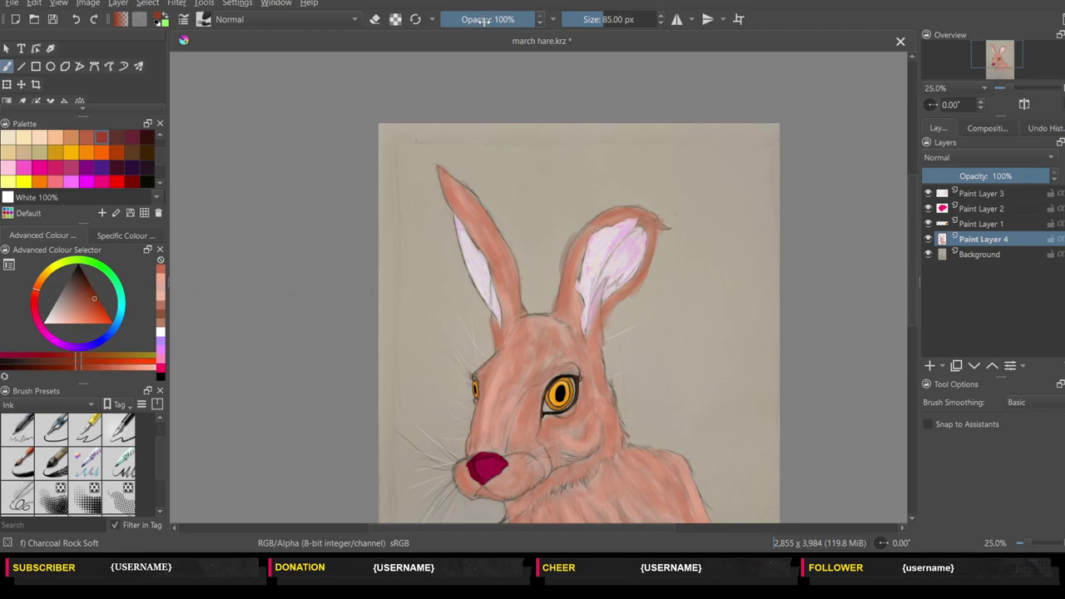
left_click_drag(490, 17, 484, 18)
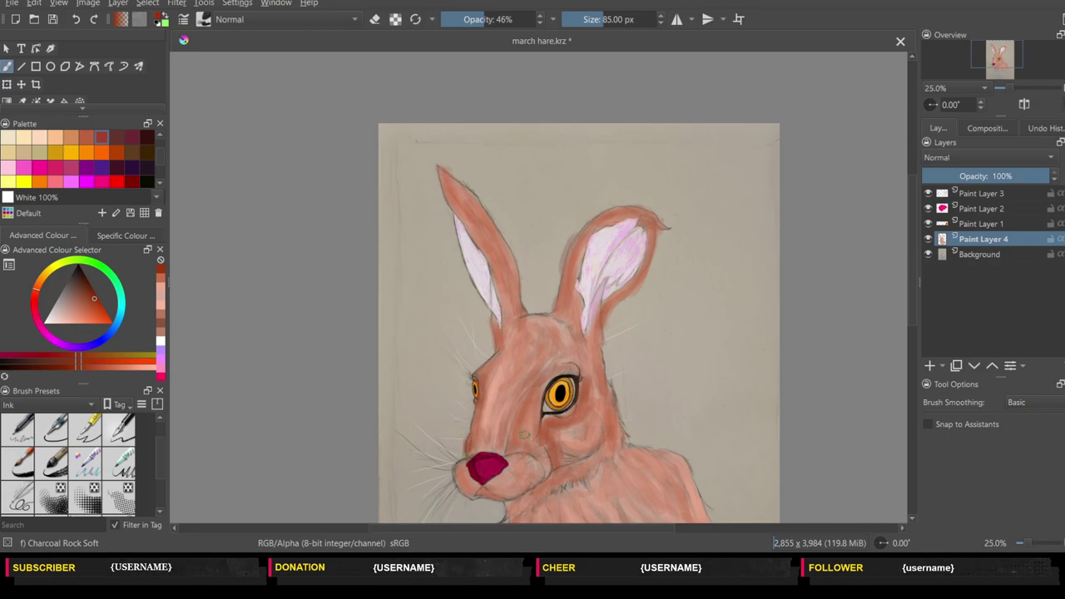
scroll(911, 321, "down", 2)
scroll(702, 334, "down", 3)
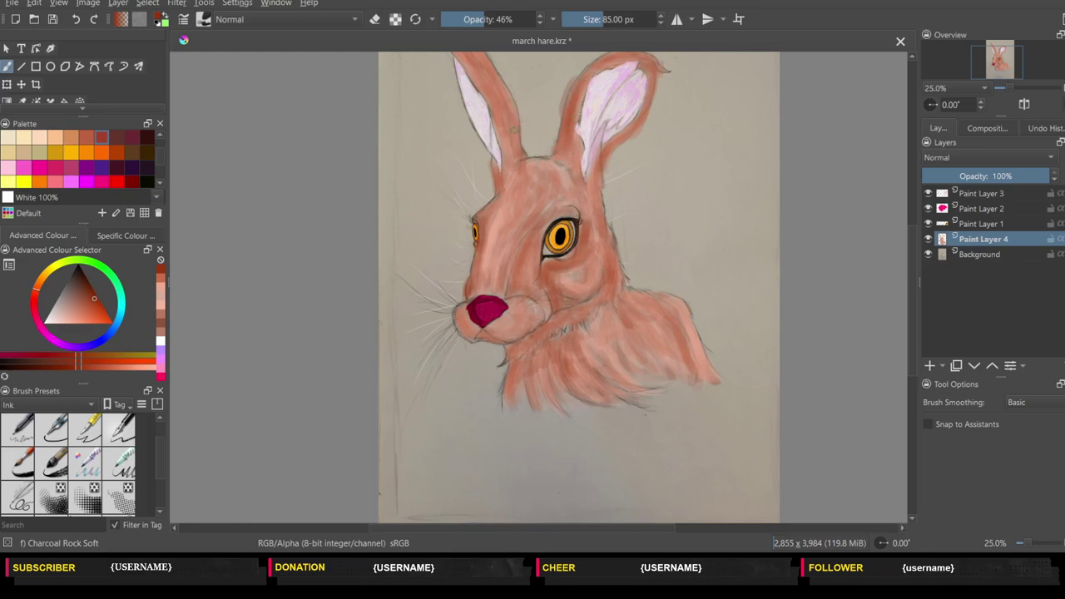
left_click_drag(515, 126, 517, 163)
left_click_drag(510, 126, 508, 173)
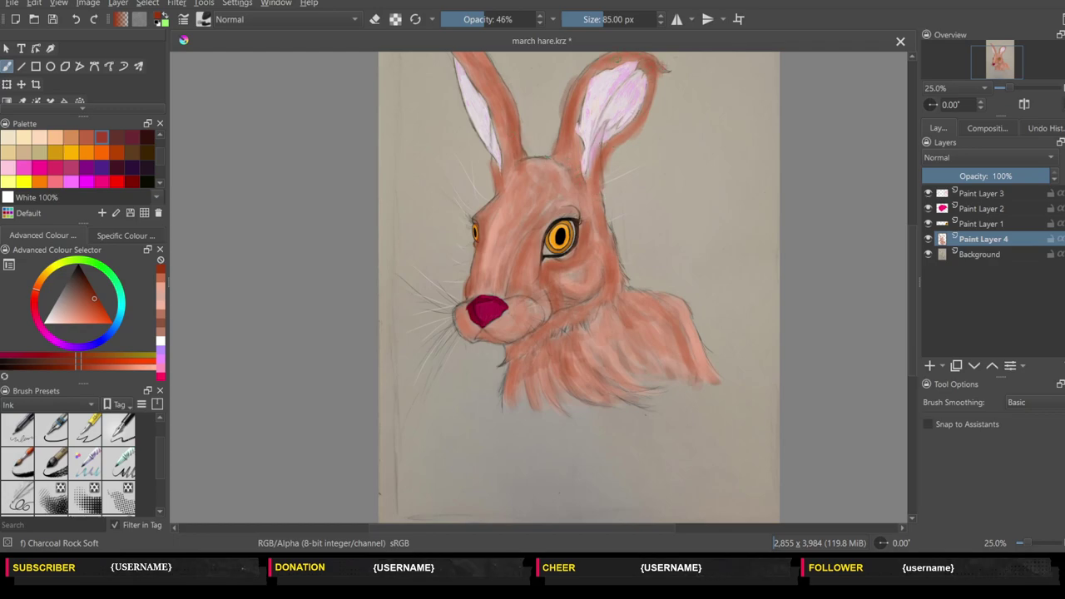
left_click_drag(913, 324, 913, 301)
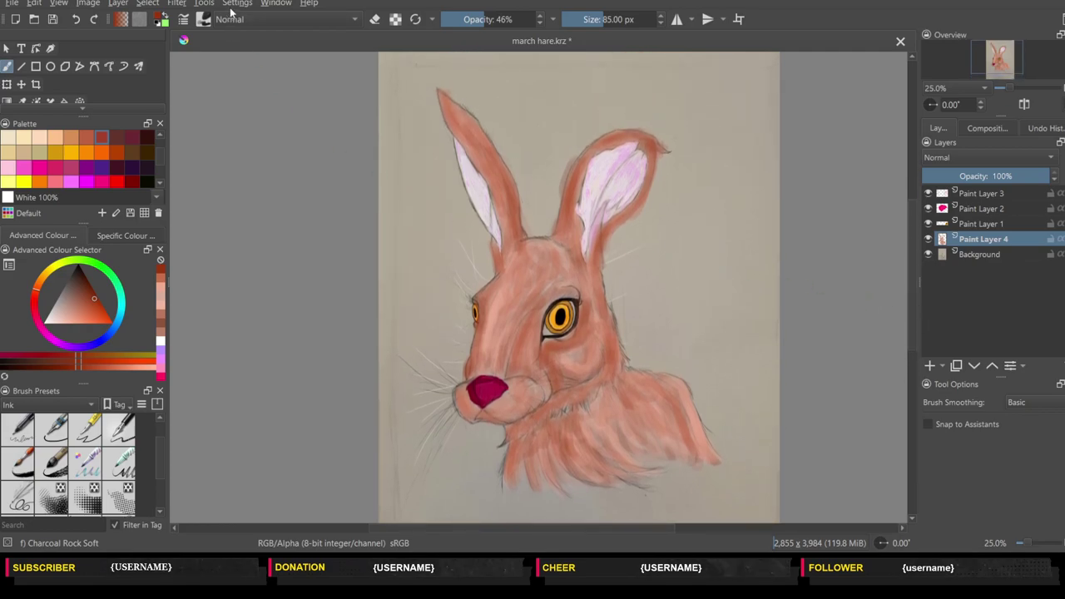
- Switch to the Blender Basic brush at about 187 px and set Paint Layer 4 to Addition blend
key("slash")
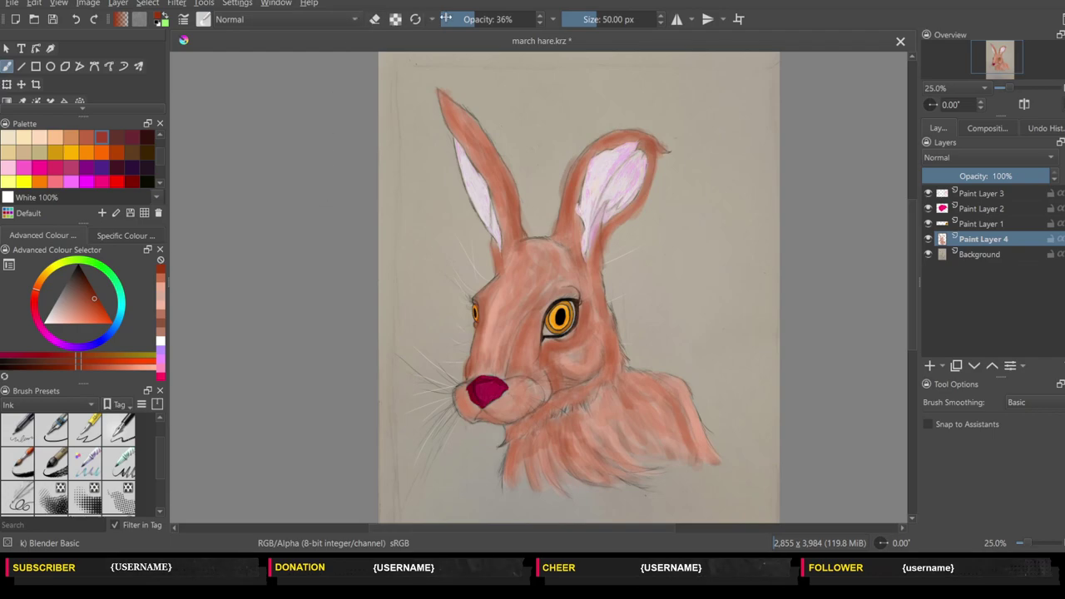
left_click(610, 20)
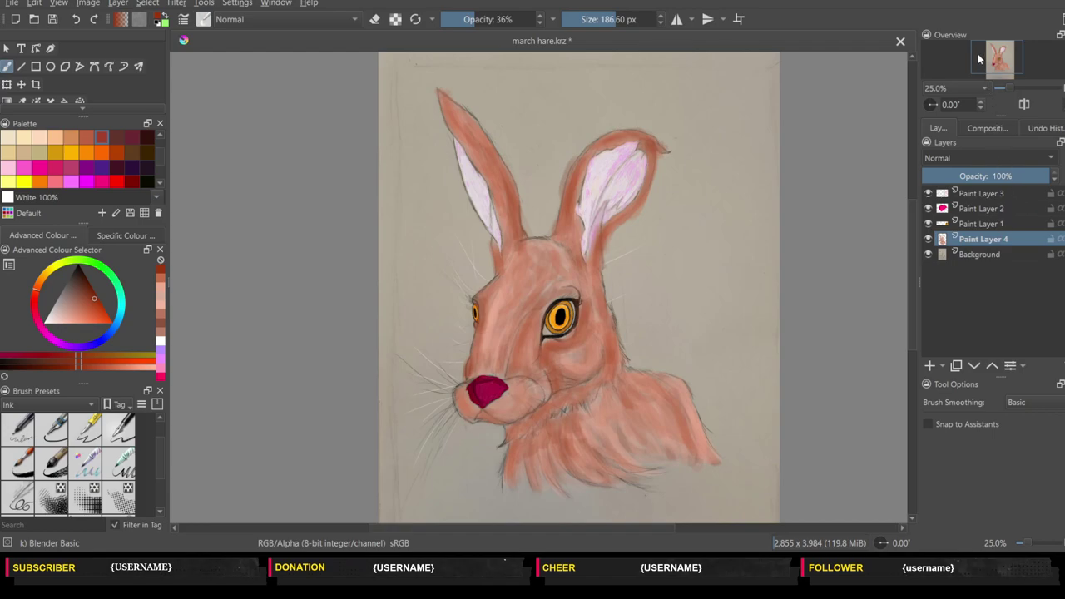
key("alt+shift+w")
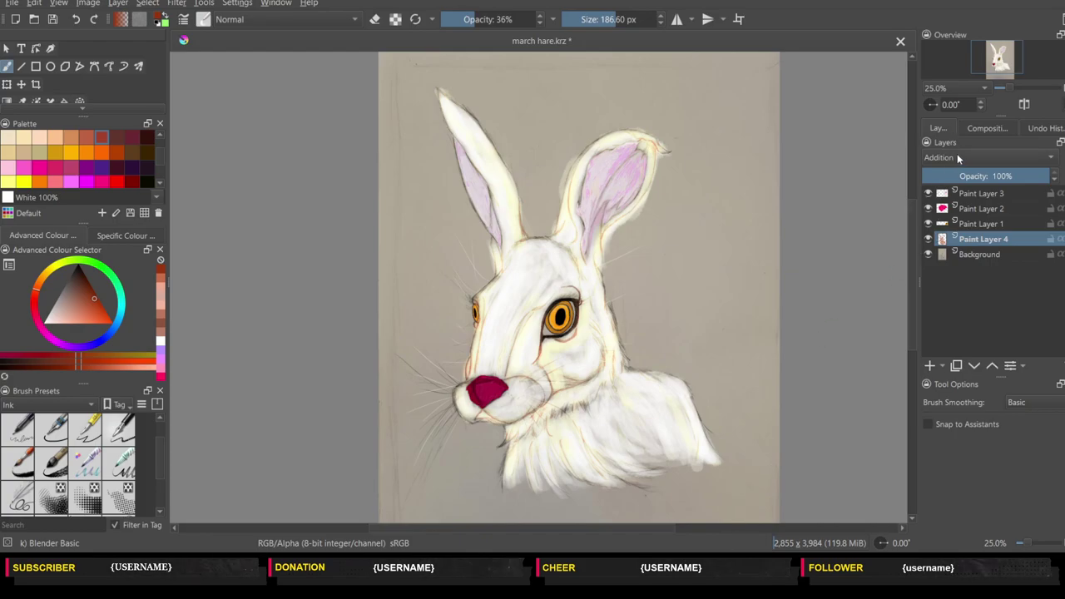
- Try Burn, Colour, Darken and Colour Dodge blends on Paint Layer 4, returning to Darken
key("alt+shift+b")
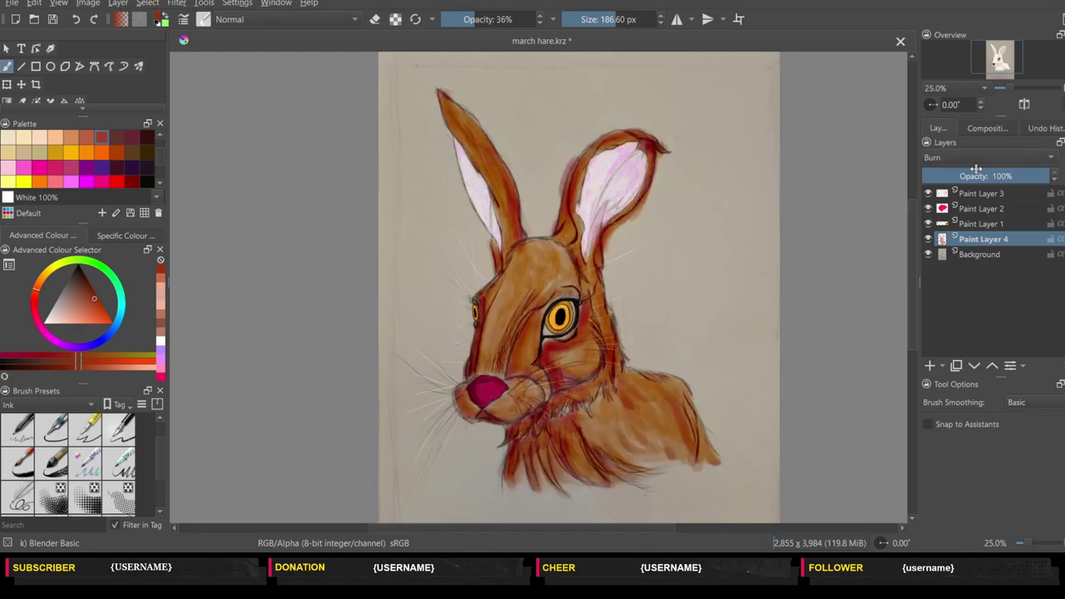
key("alt+shift+c")
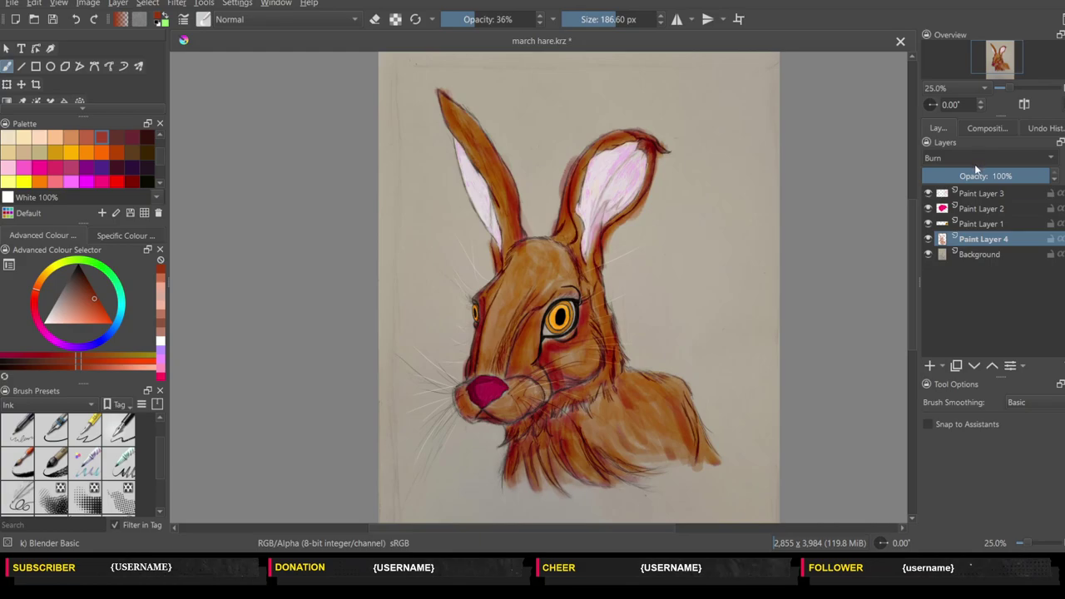
key("alt+shift+k")
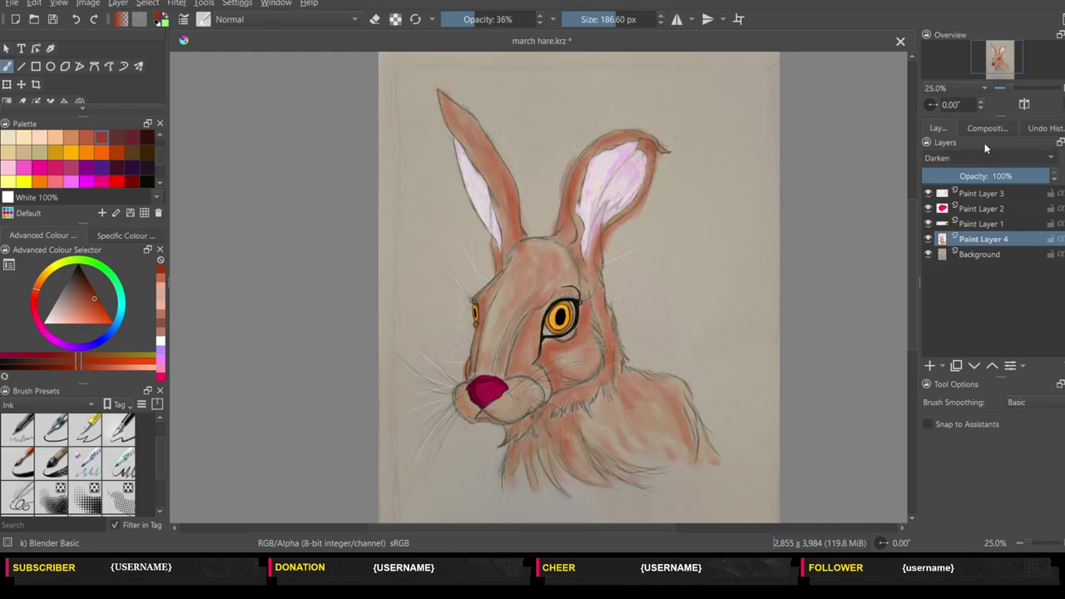
key("alt+shift+d")
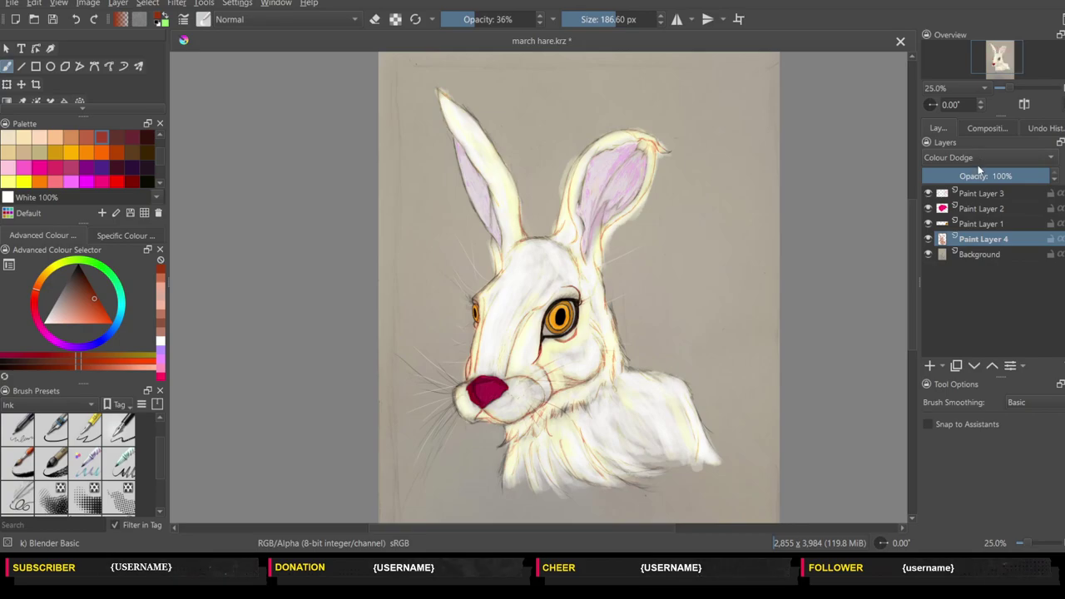
key("alt+shift+k")
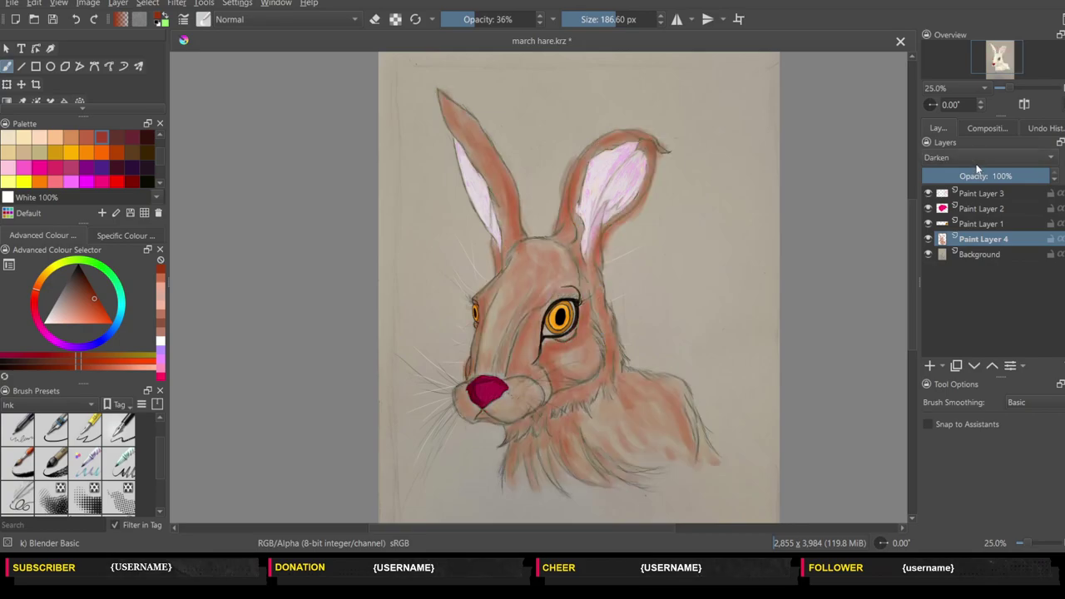
- Cycle Paint Layer 4's blend-mode dropdown until Subtract is shown
scroll(978, 158, "up", 5)
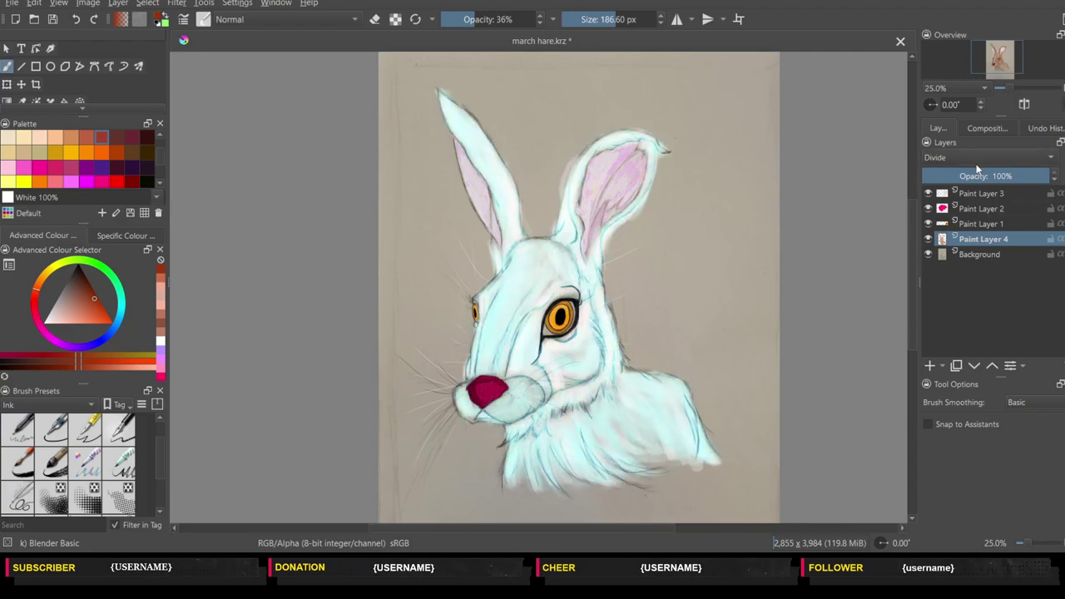
scroll(976, 158, "down", 5)
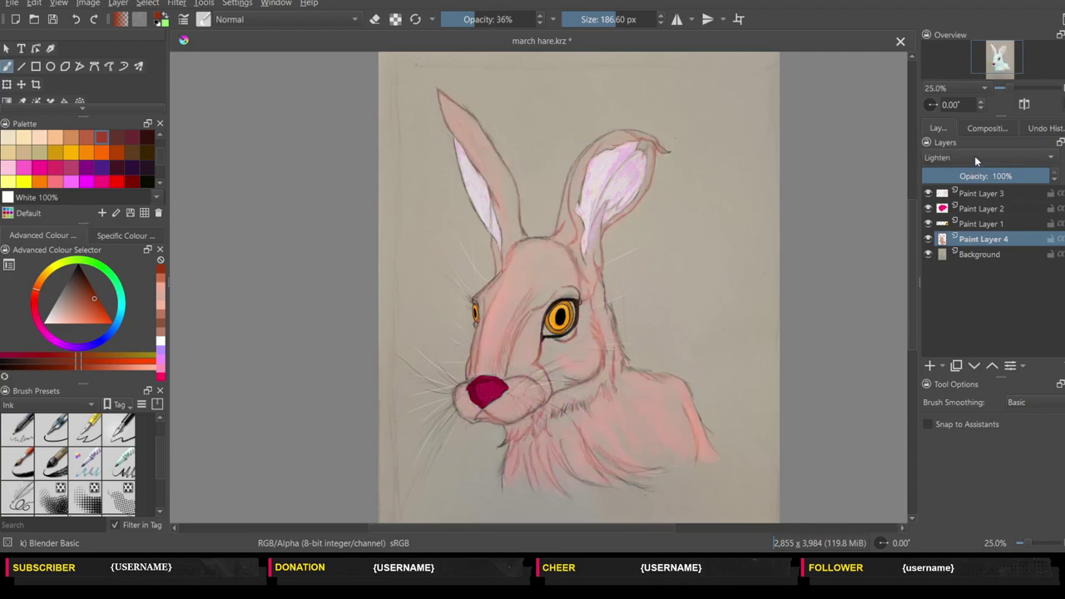
scroll(974, 162, "down", 3)
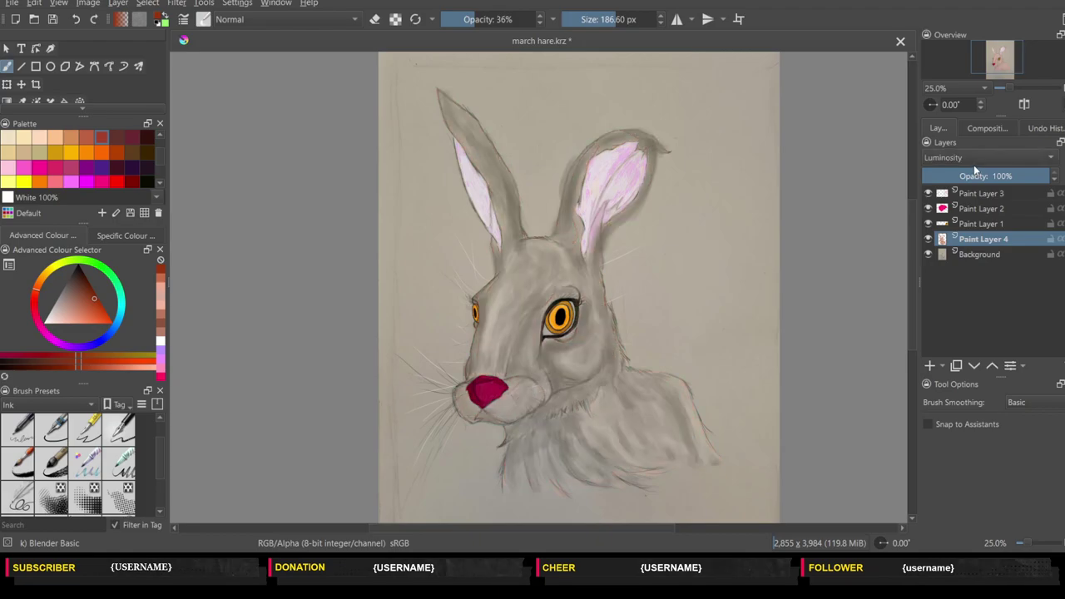
scroll(975, 159, "down", 2)
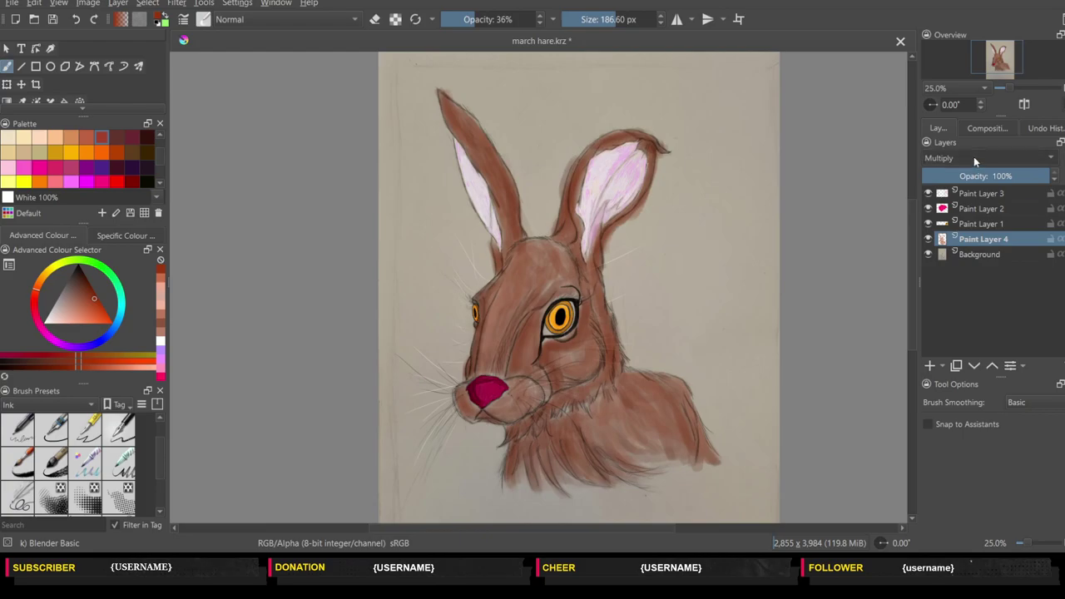
scroll(974, 158, "up", 2)
scroll(972, 163, "down", 2)
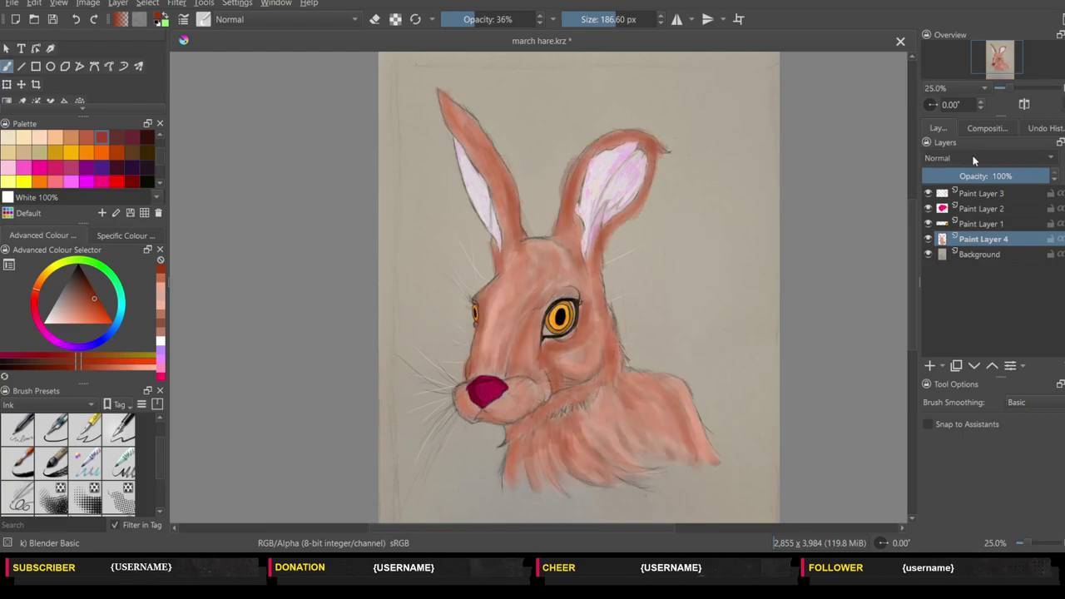
scroll(971, 162, "down", 2)
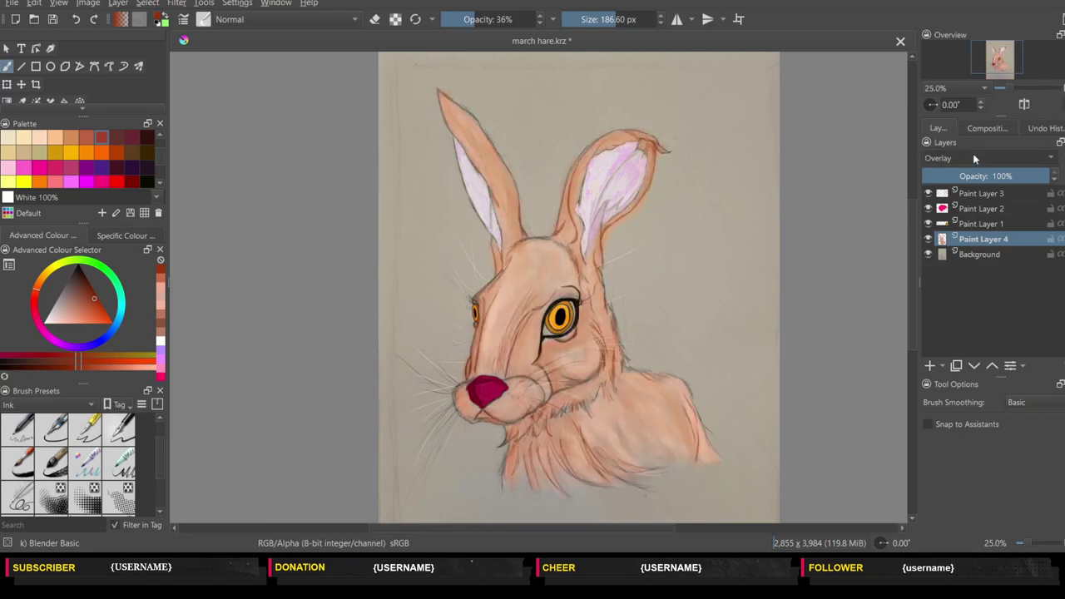
scroll(974, 158, "down", 2)
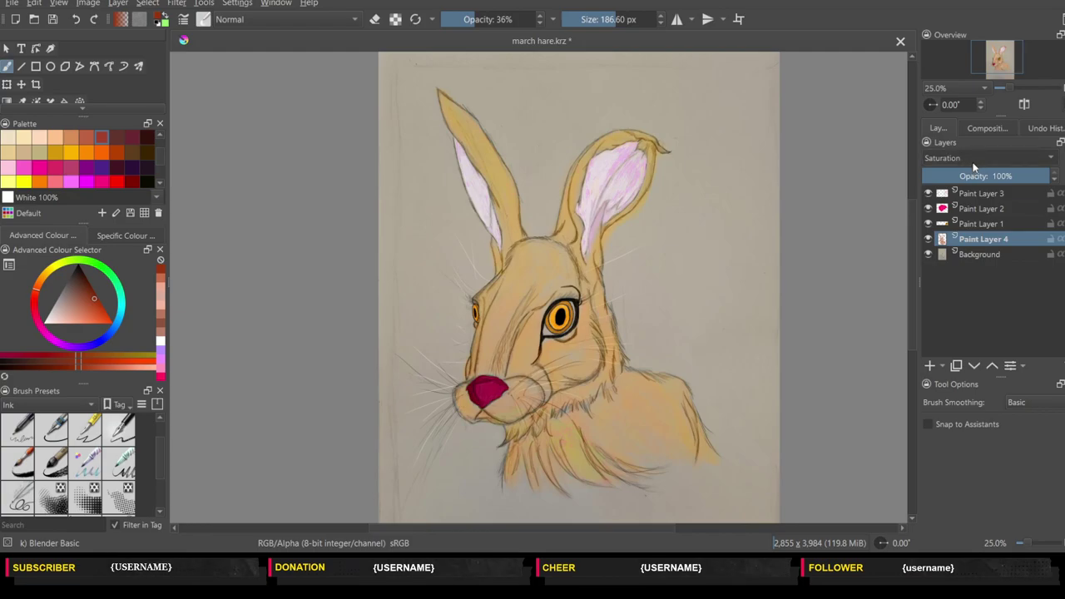
scroll(974, 163, "down", 1)
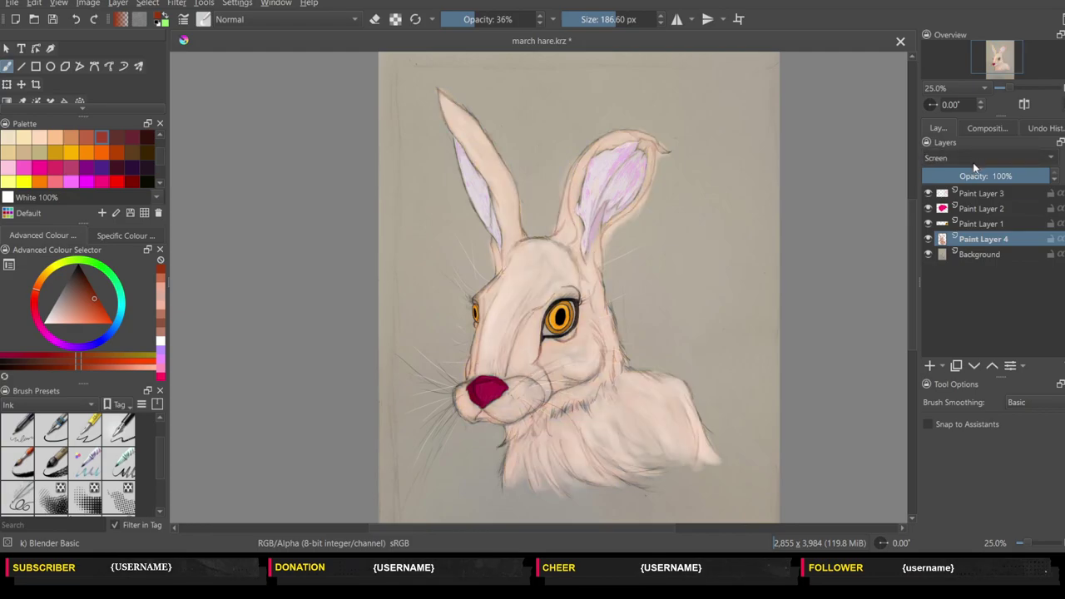
scroll(974, 166, "down", 1)
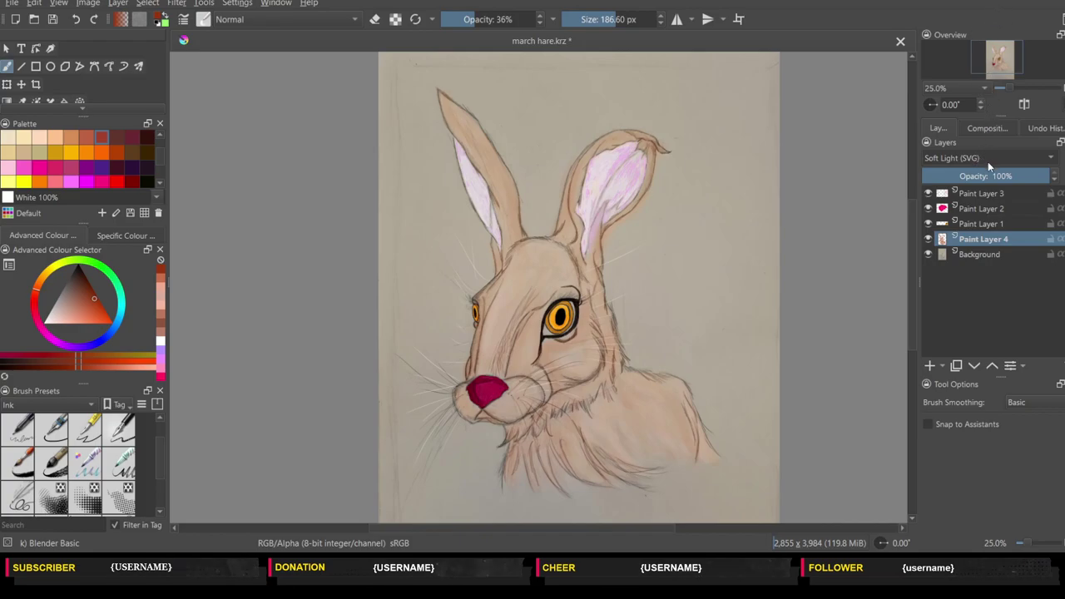
scroll(987, 163, "down", 1)
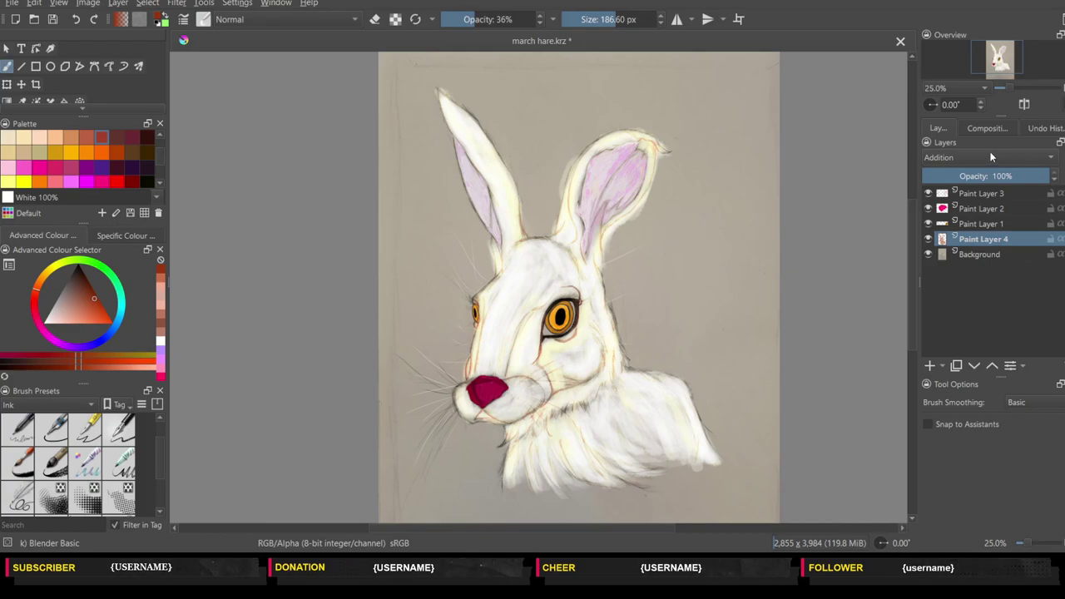
scroll(984, 166, "down", 1)
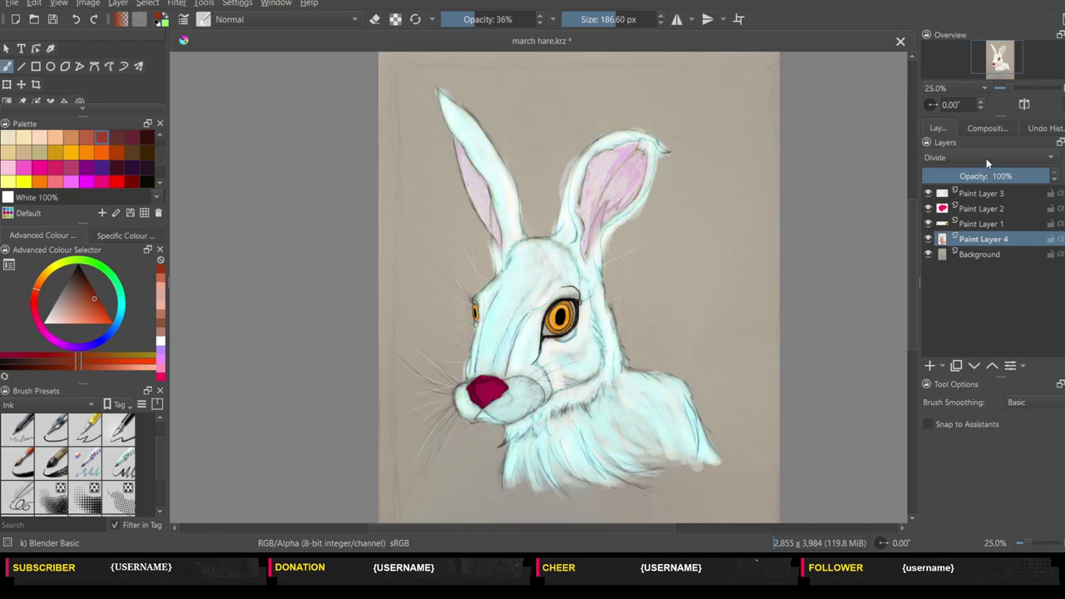
scroll(986, 158, "down", 1)
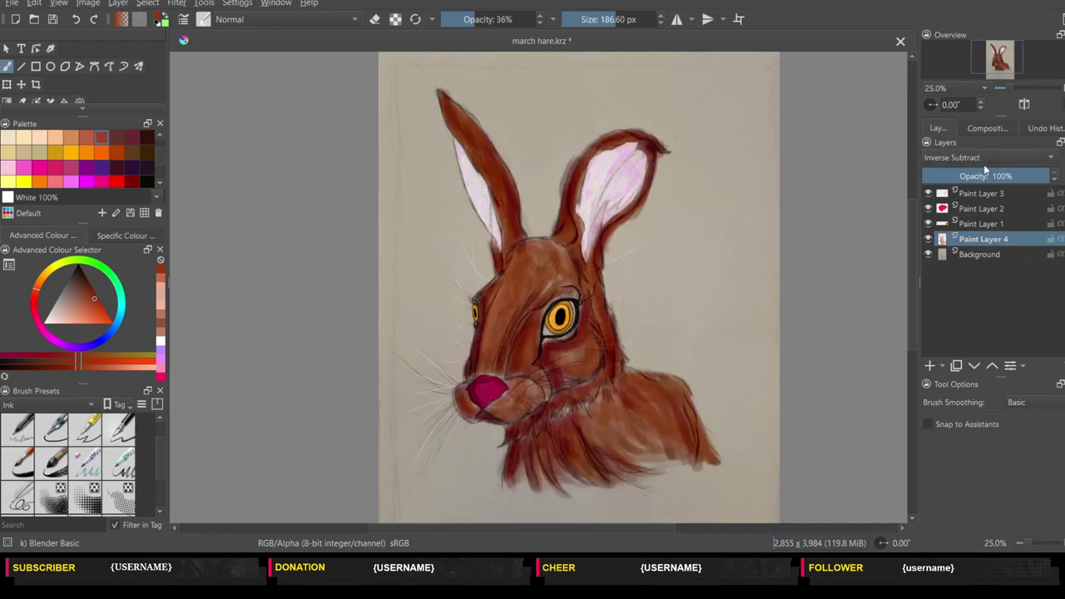
scroll(984, 162, "down", 1)
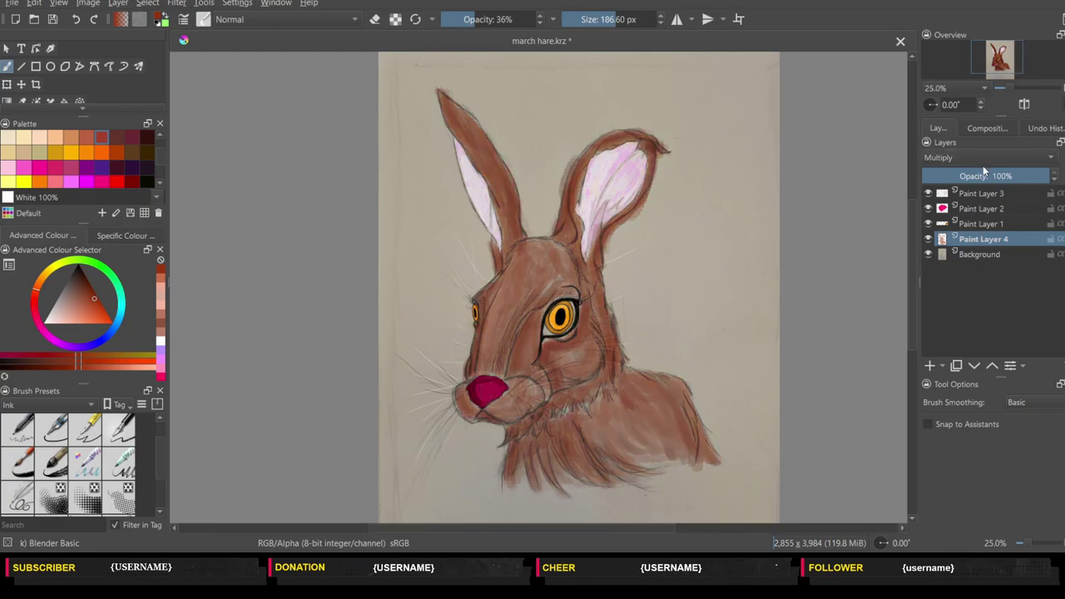
scroll(984, 161, "down", 1)
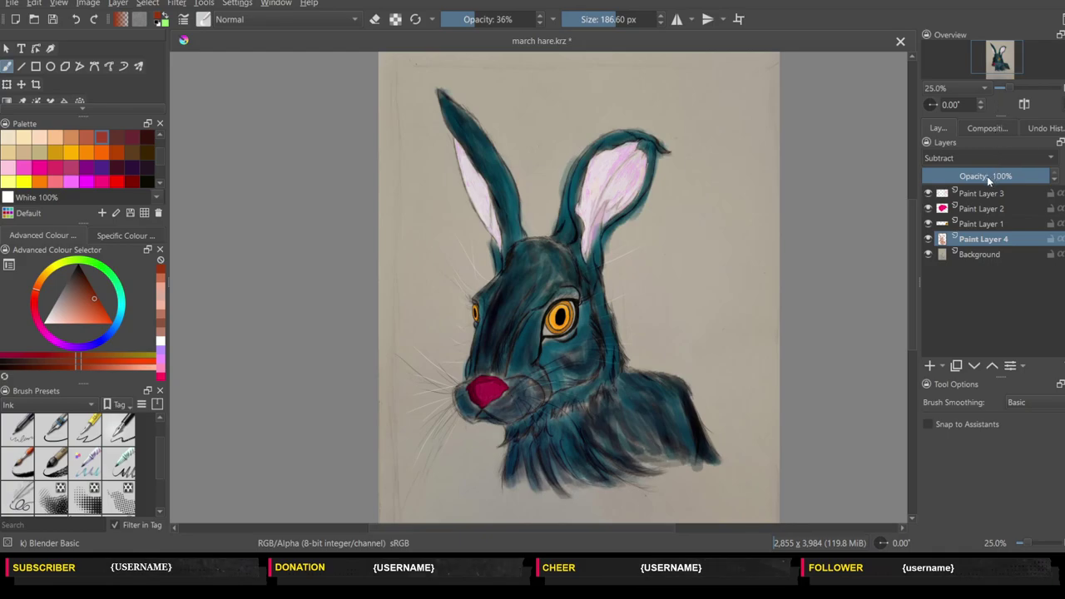
- Step Paint Layer 4's blend mode through the logic modes to Burn and nudge its opacity slider
key("Down")
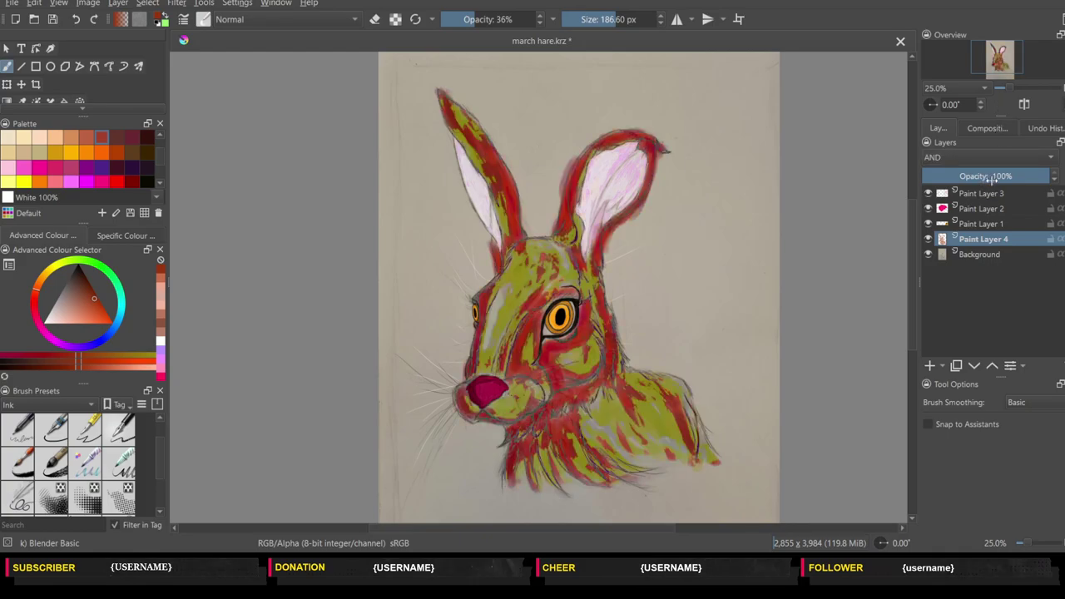
scroll(991, 163, "down", 8)
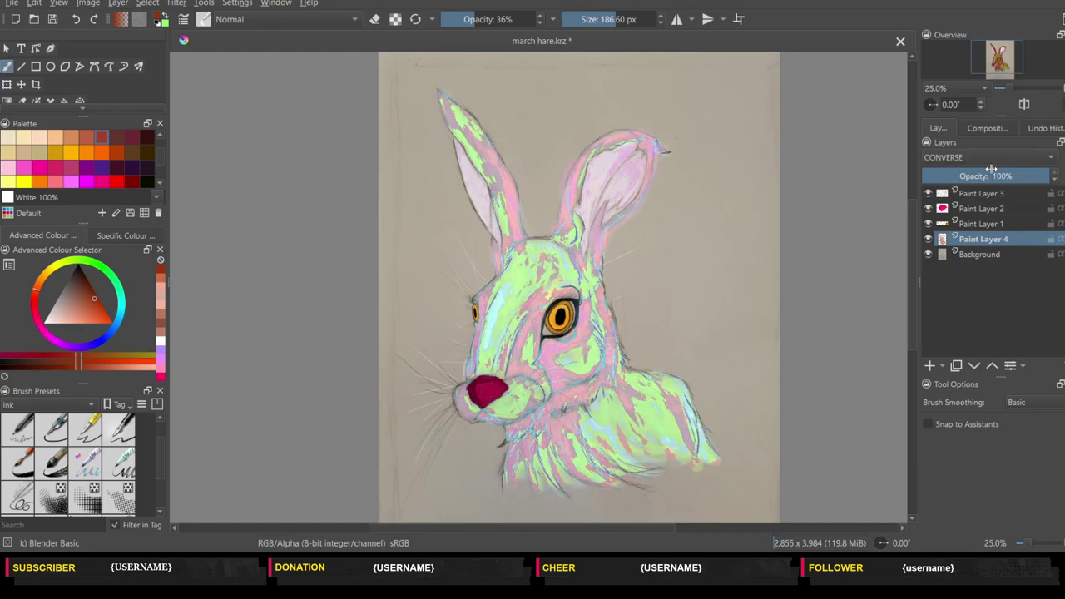
scroll(993, 159, "down", 1)
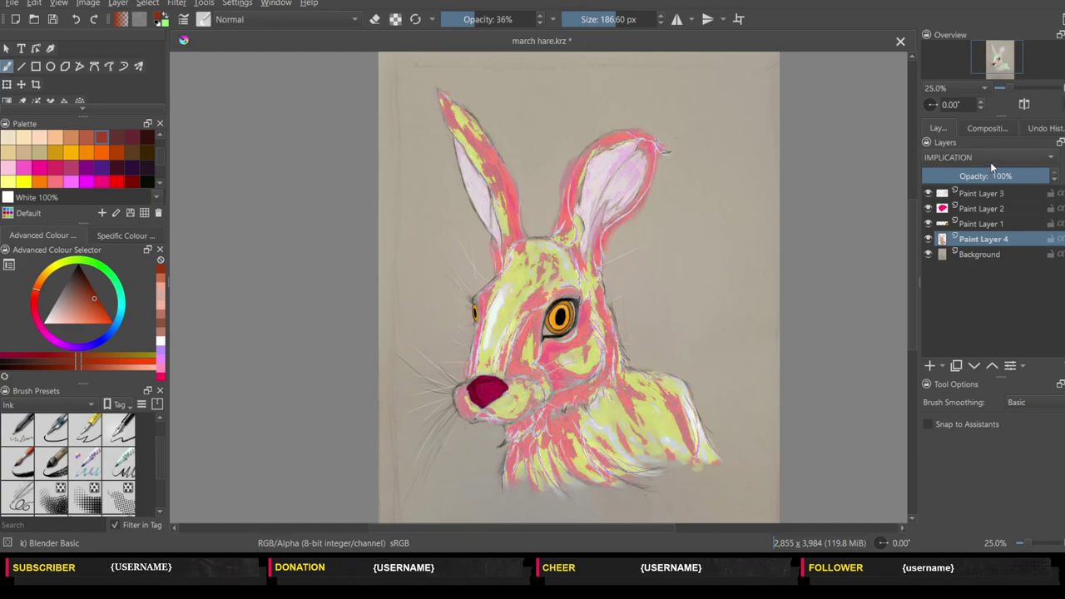
scroll(989, 165, "down", 1)
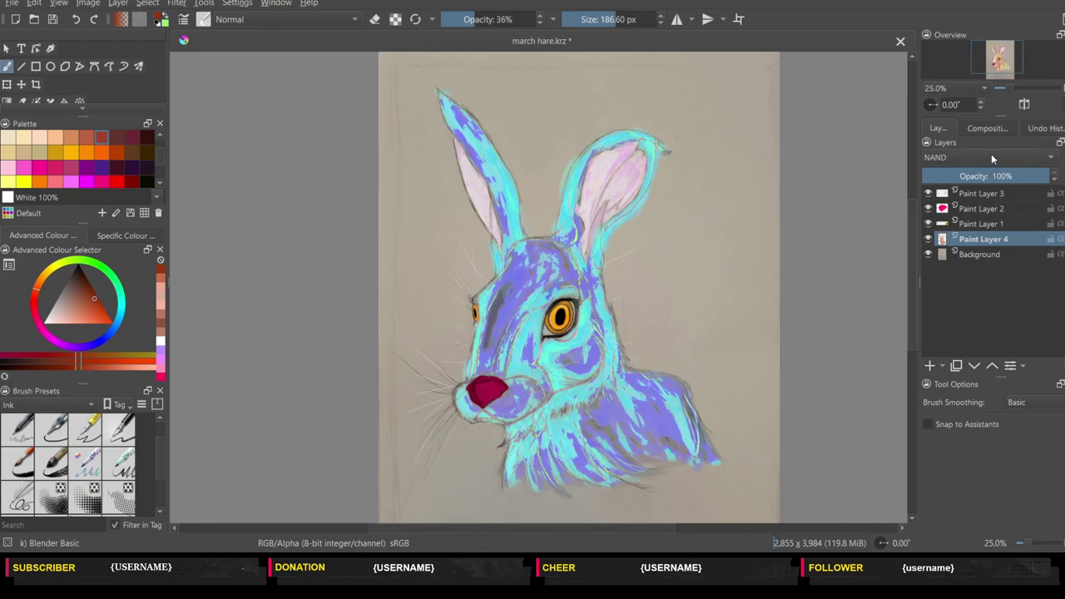
scroll(990, 164, "down", 1)
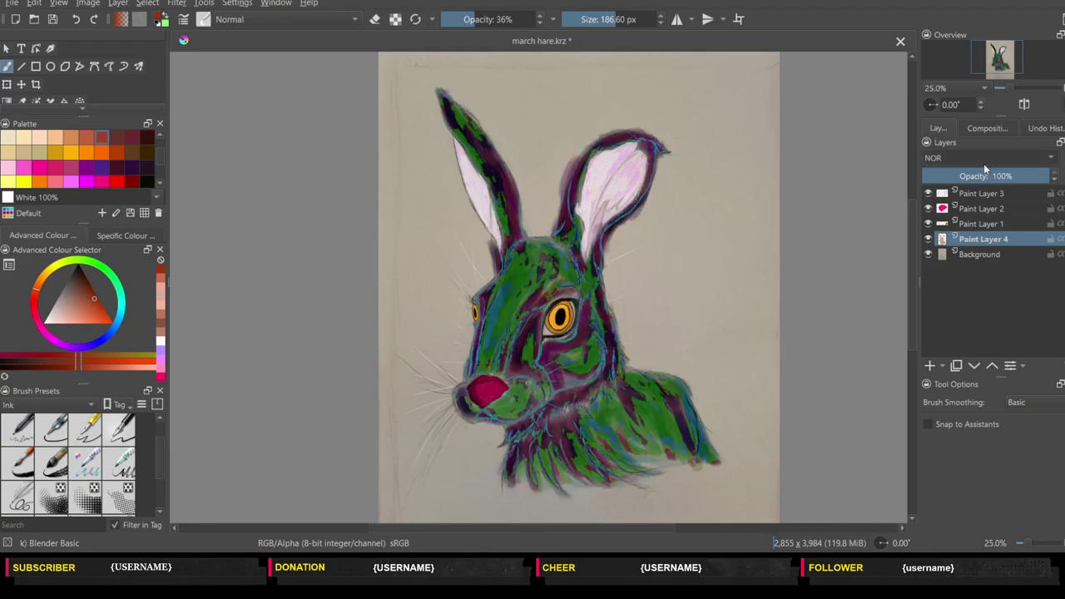
scroll(984, 164, "down", 1)
scroll(984, 166, "down", 1)
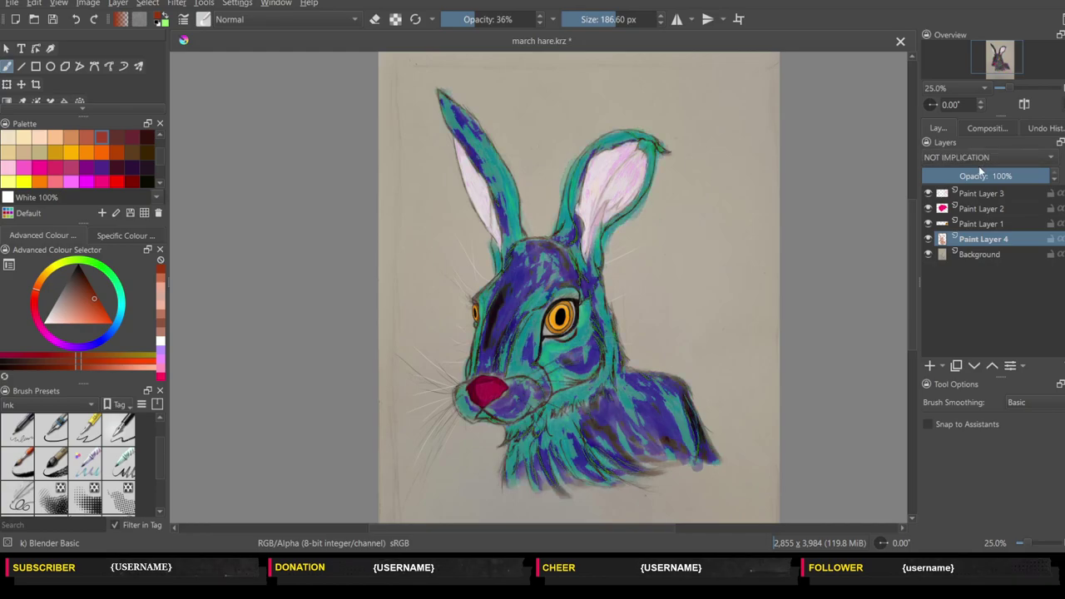
scroll(983, 159, "down", 1)
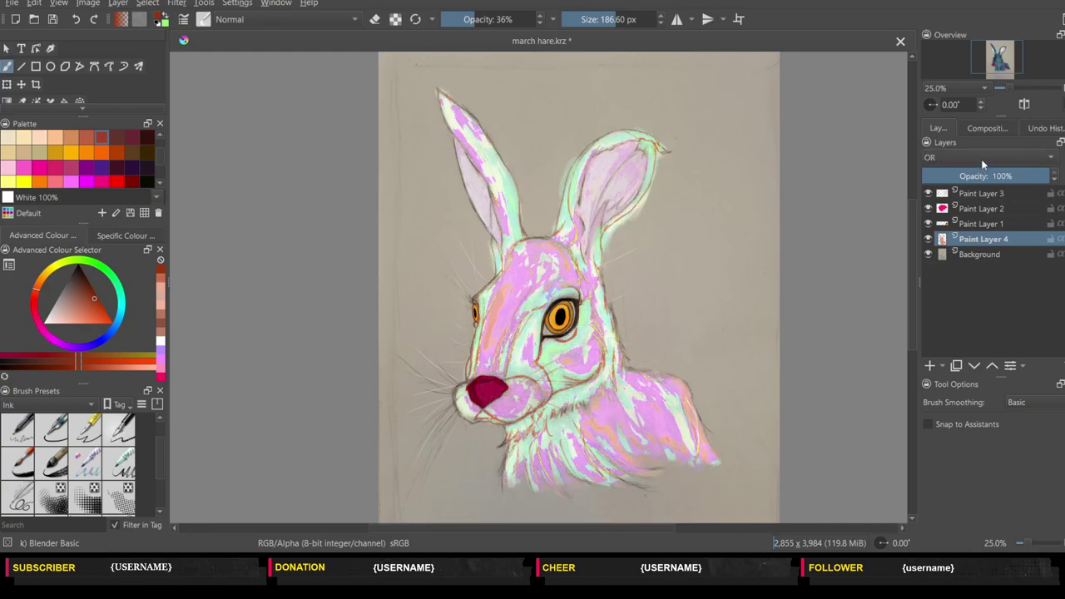
scroll(983, 156, "down", 1)
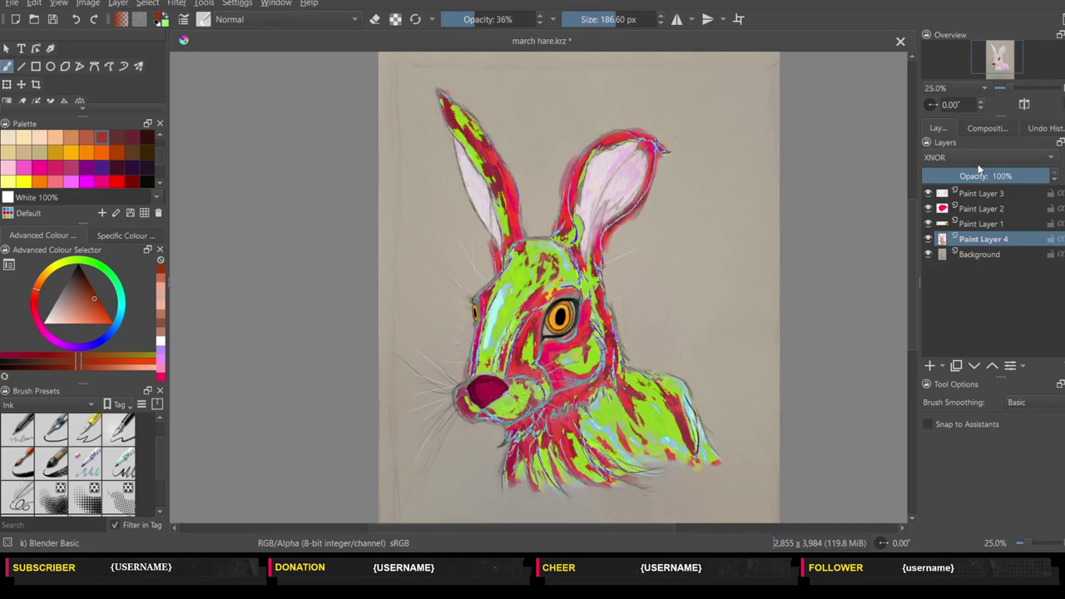
scroll(981, 163, "down", 1)
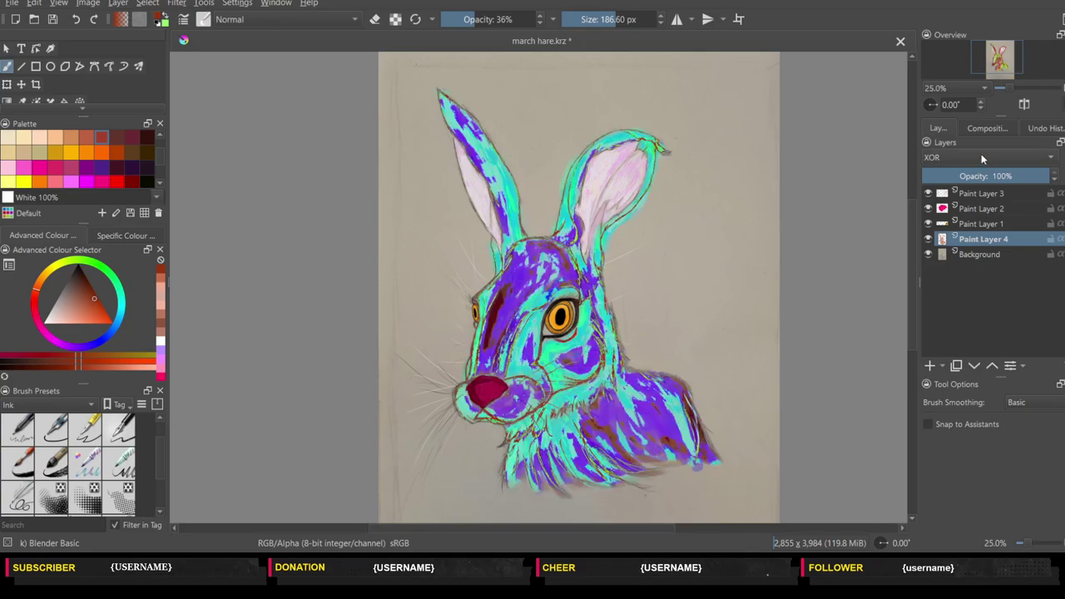
scroll(983, 159, "down", 1)
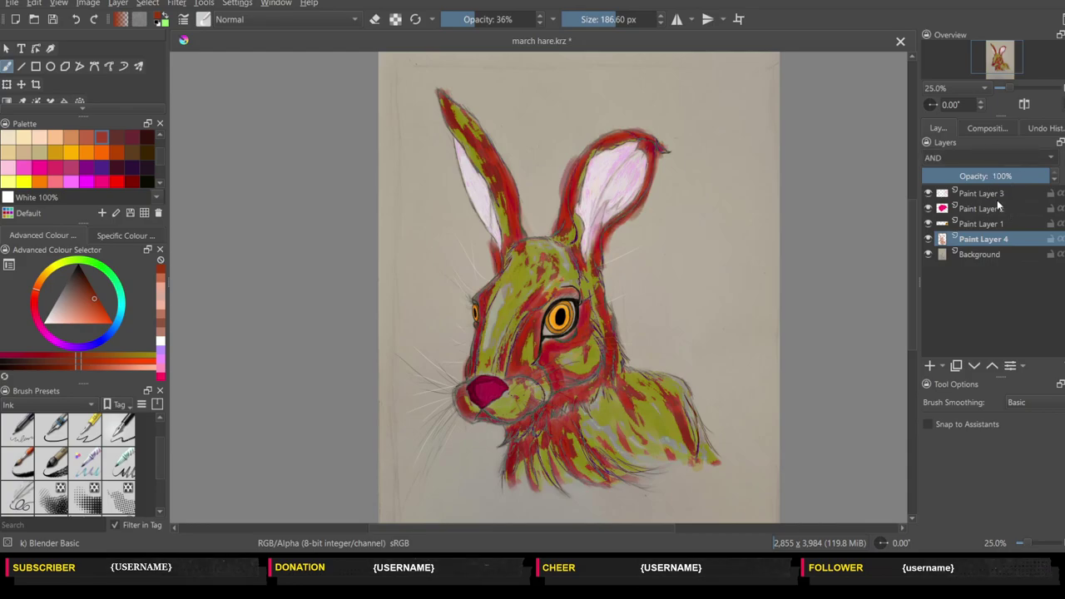
key("Down")
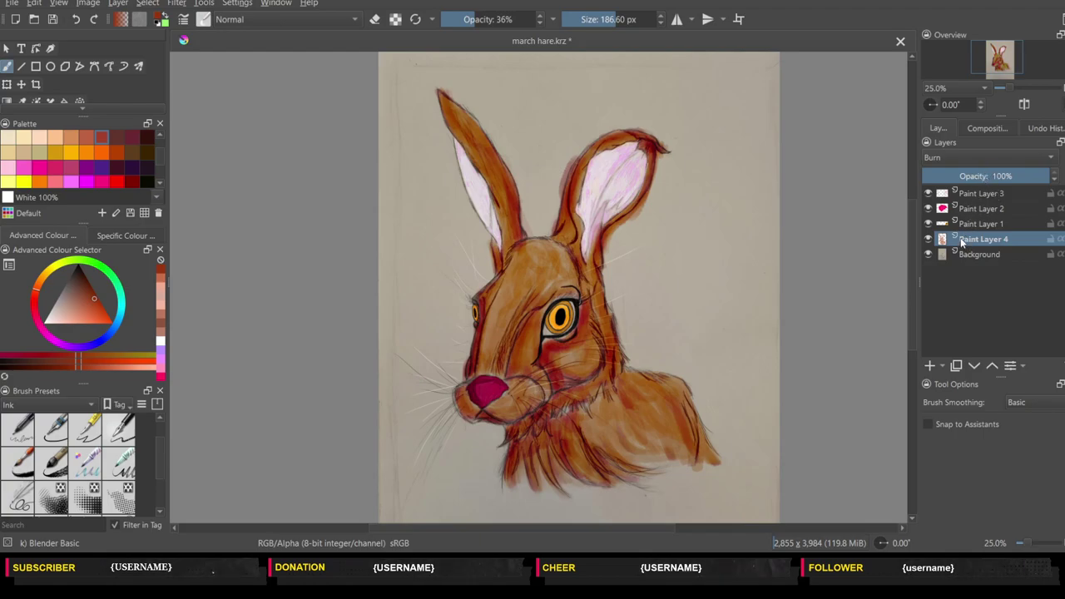
left_click_drag(999, 176, 1055, 176)
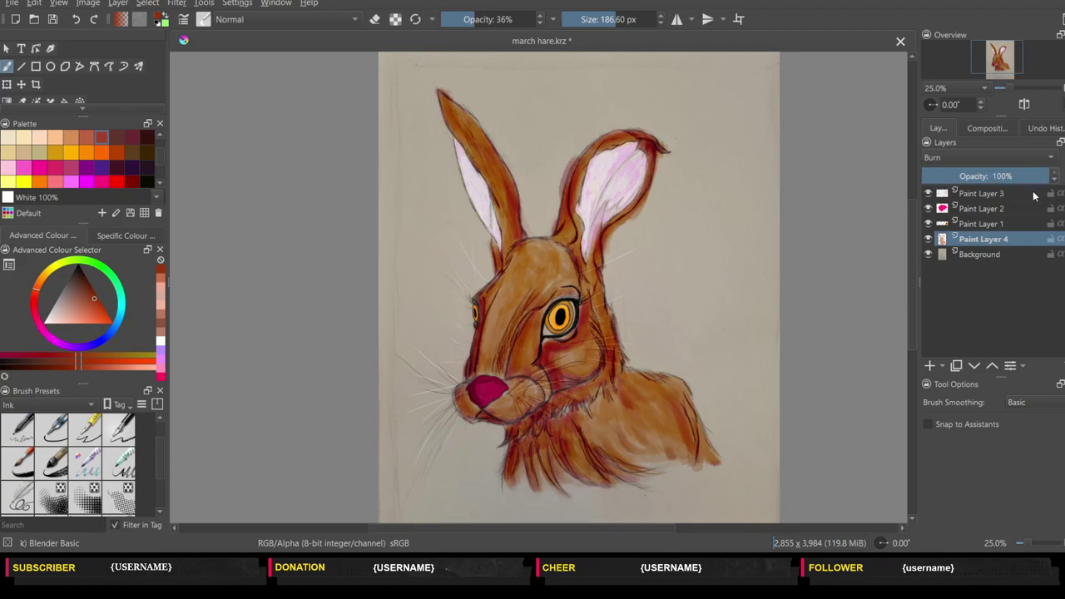
- On Paint Layer 1, pick near-white with the Pencil-2 brush at 100% opacity, zoomed in on the eye
left_click(987, 224)
left_click(57, 323)
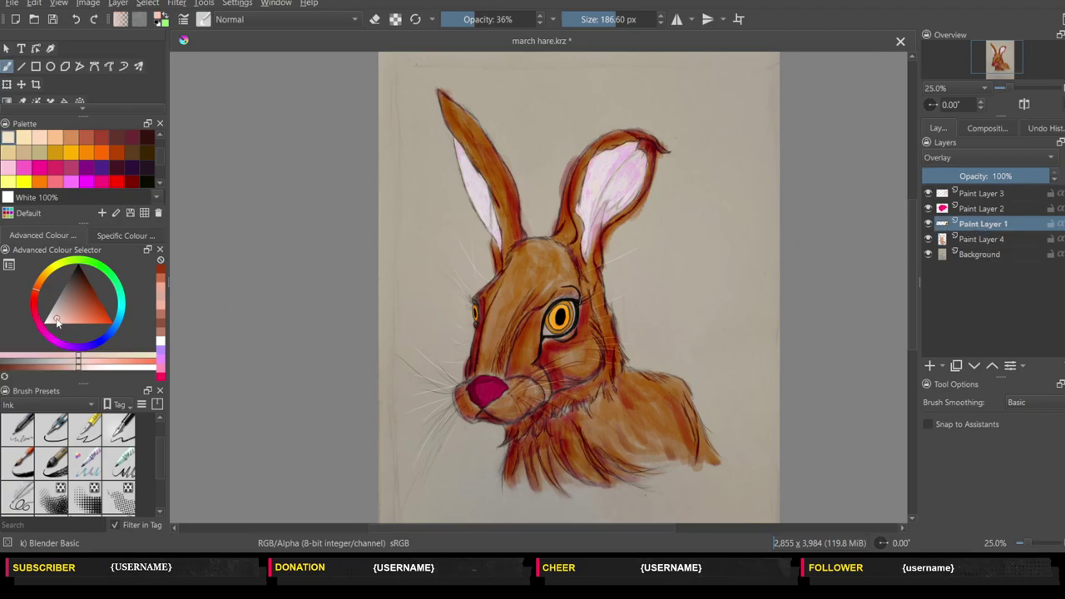
left_click_drag(57, 323, 53, 334)
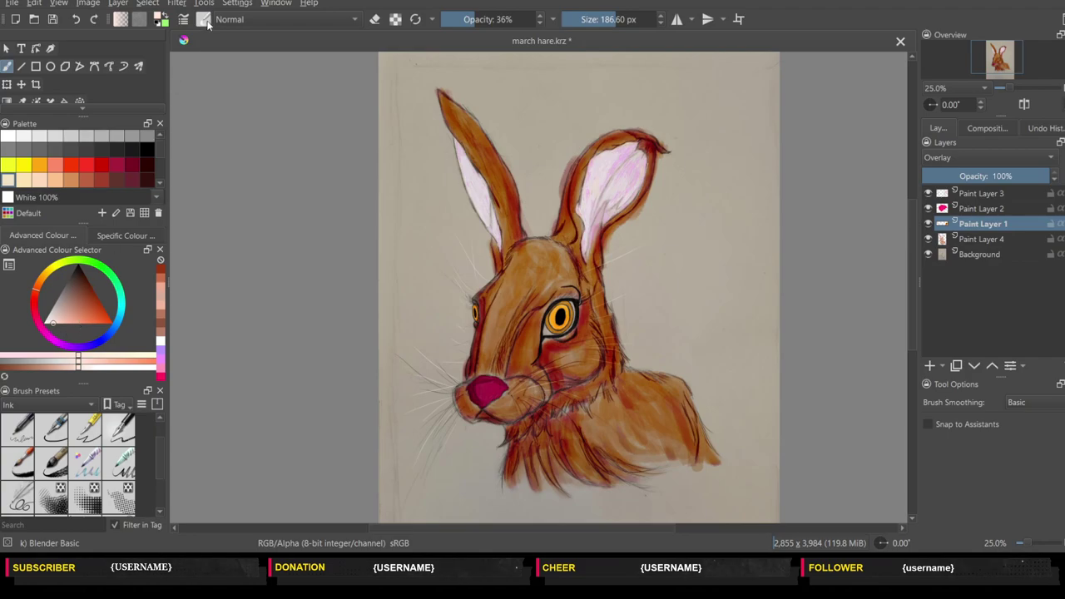
key("slash")
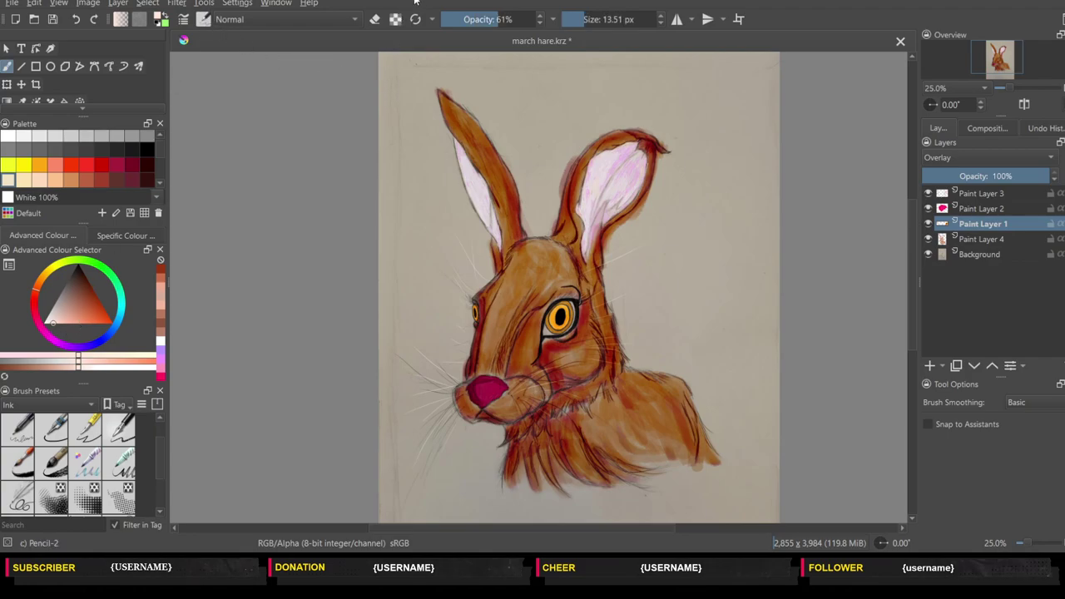
left_click_drag(507, 19, 540, 19)
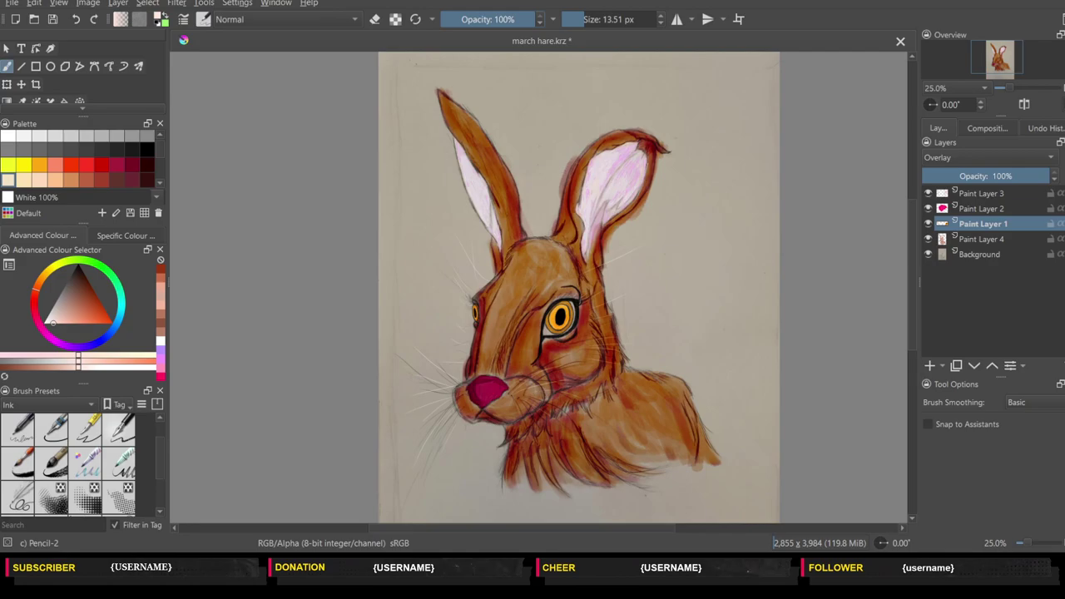
key("plus")
key("plus")
key("plus")
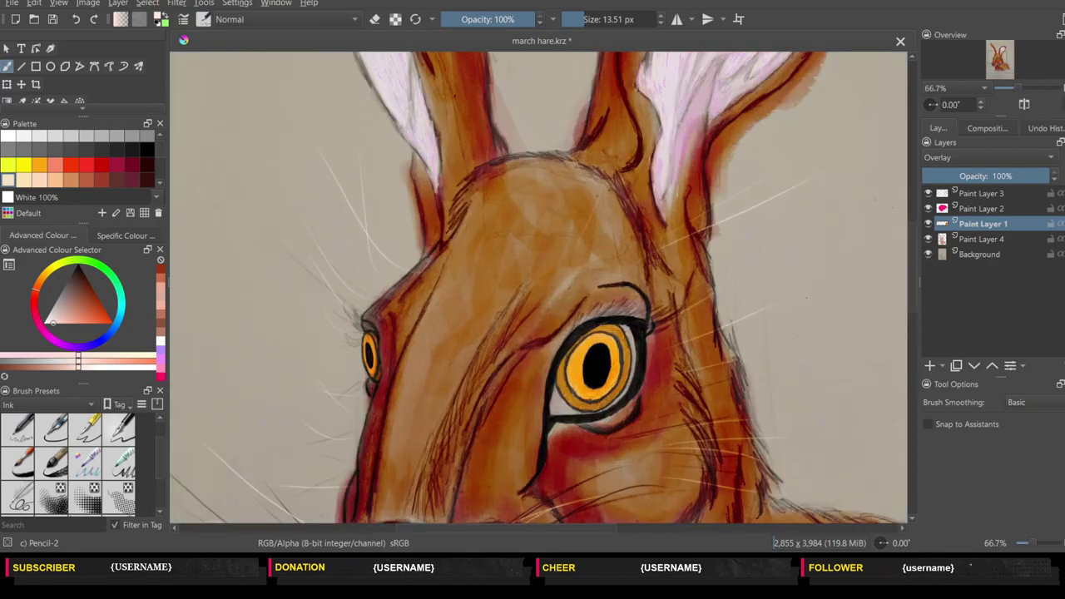
key("plus")
key("plus")
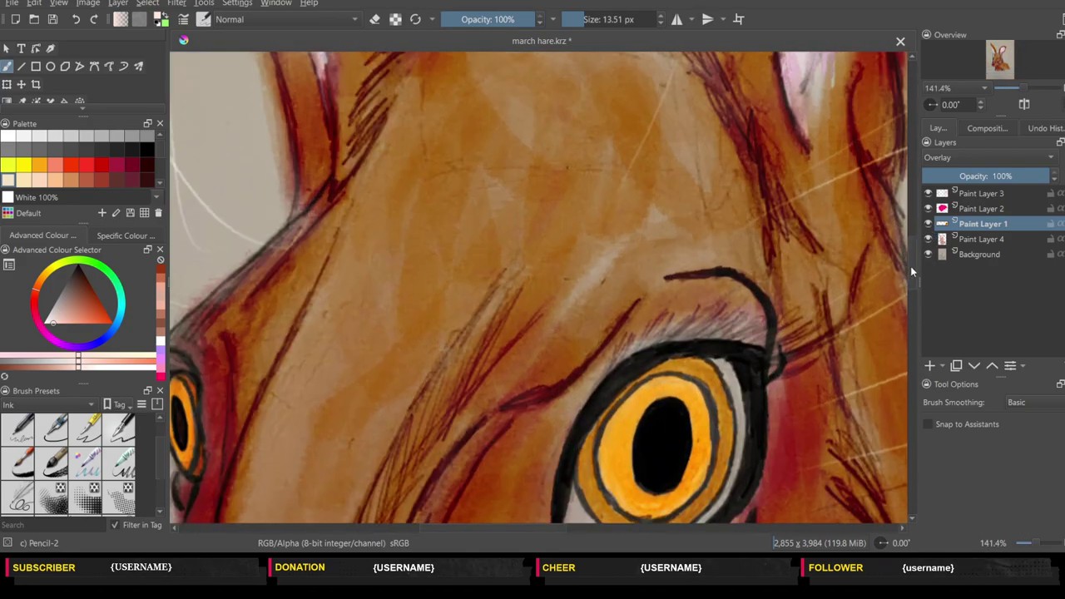
scroll(910, 266, "down", 5)
- Paint pale highlights in the inner eye corner, along the lower rims and the eye white's edge
left_click_drag(566, 285, 567, 327)
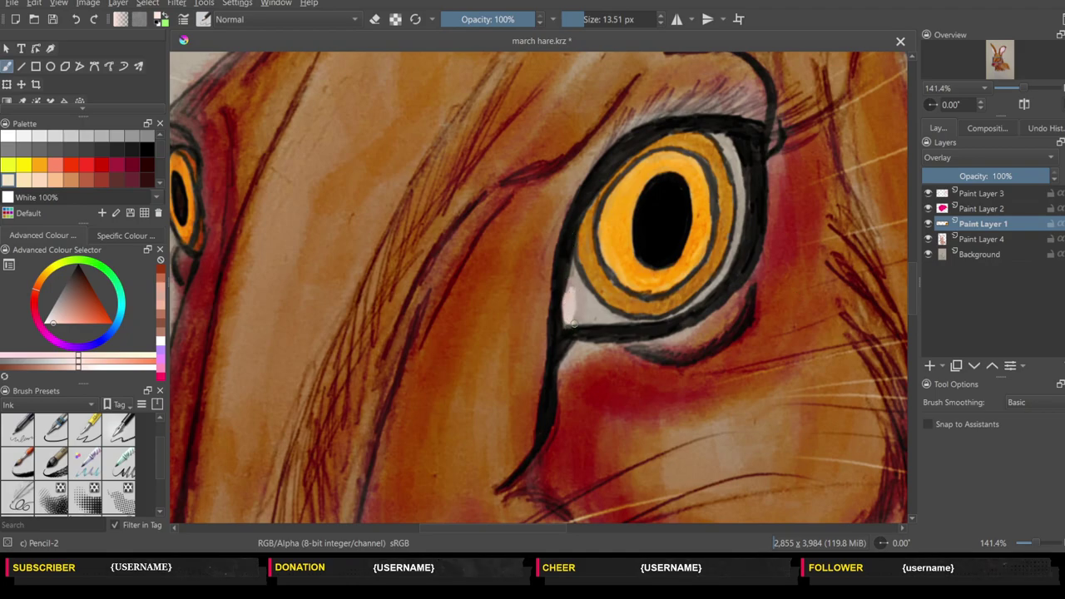
mouse_move(582, 318)
left_mouse_down()
mouse_move(569, 303)
mouse_move(580, 283)
mouse_move(634, 319)
mouse_move(584, 318)
mouse_move(582, 290)
left_mouse_up()
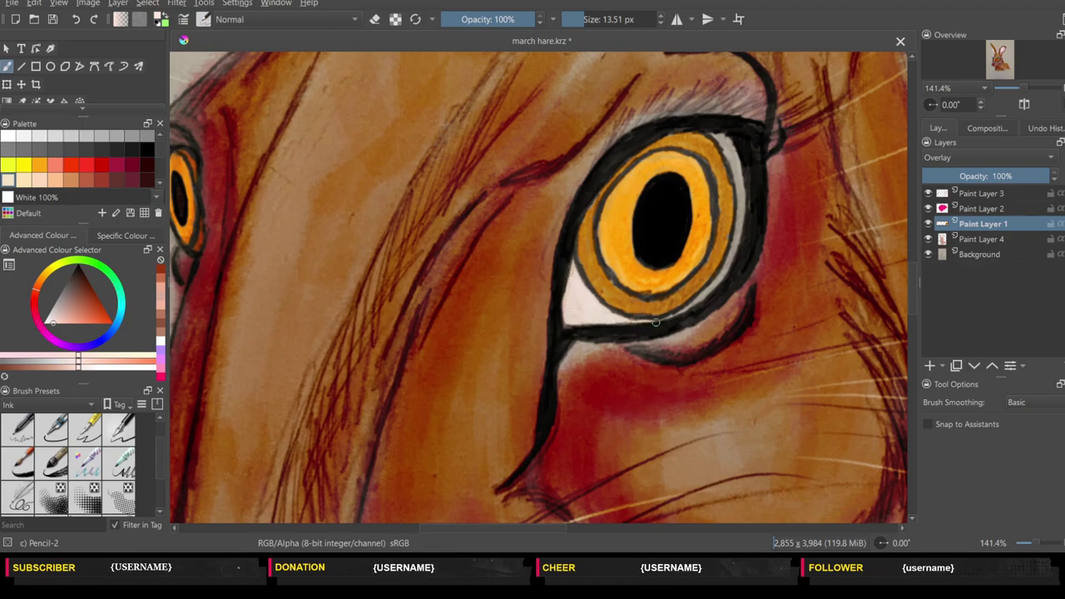
mouse_move(656, 322)
left_mouse_down()
mouse_move(733, 250)
mouse_move(745, 187)
mouse_move(720, 131)
mouse_move(725, 159)
left_mouse_up()
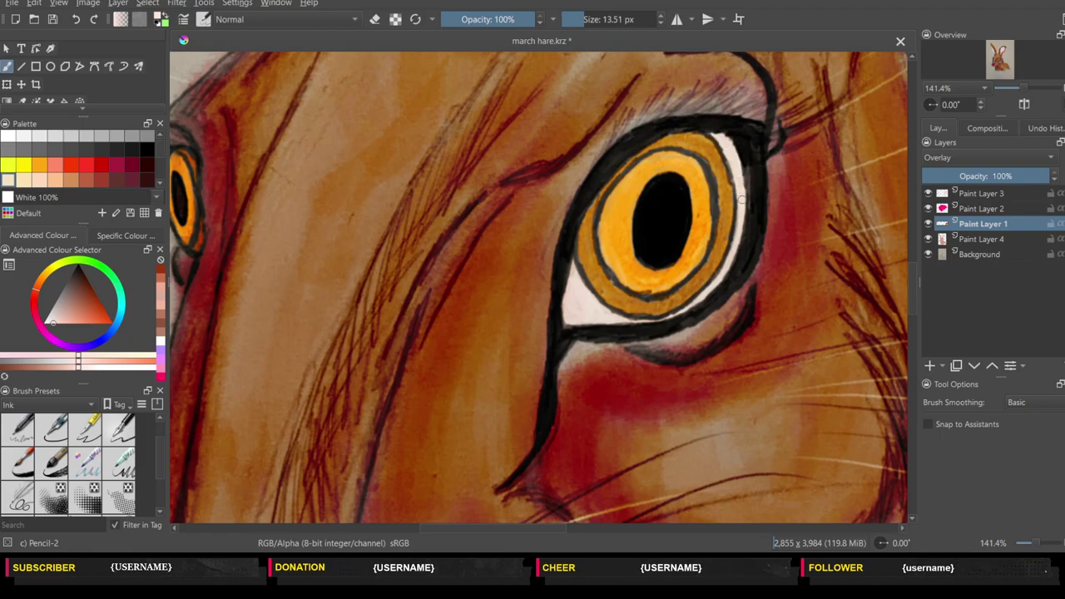
scroll(583, 532, "right", 5)
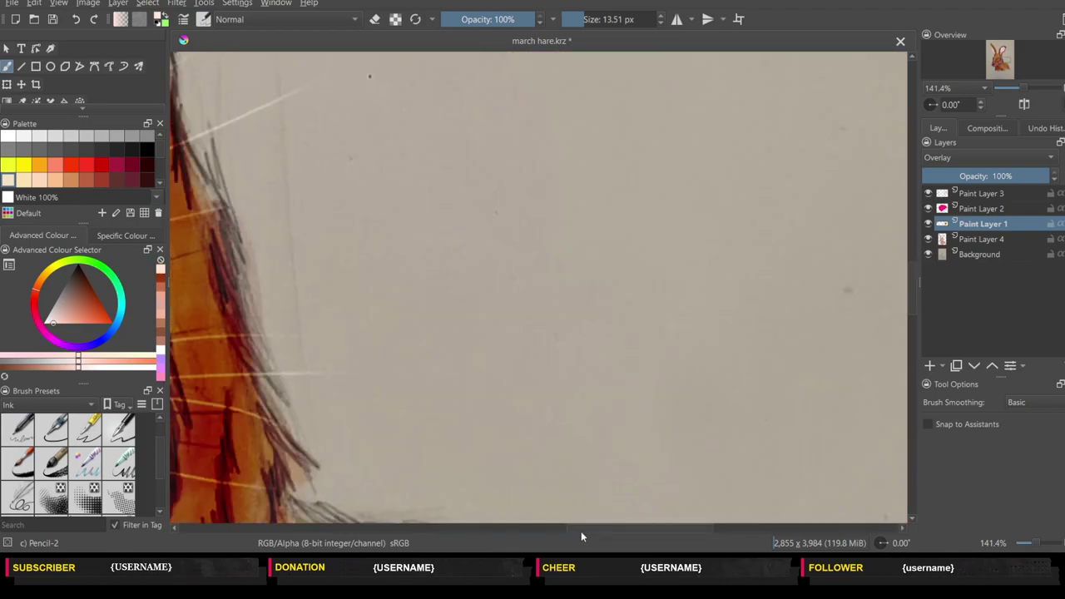
scroll(562, 524, "left", 10)
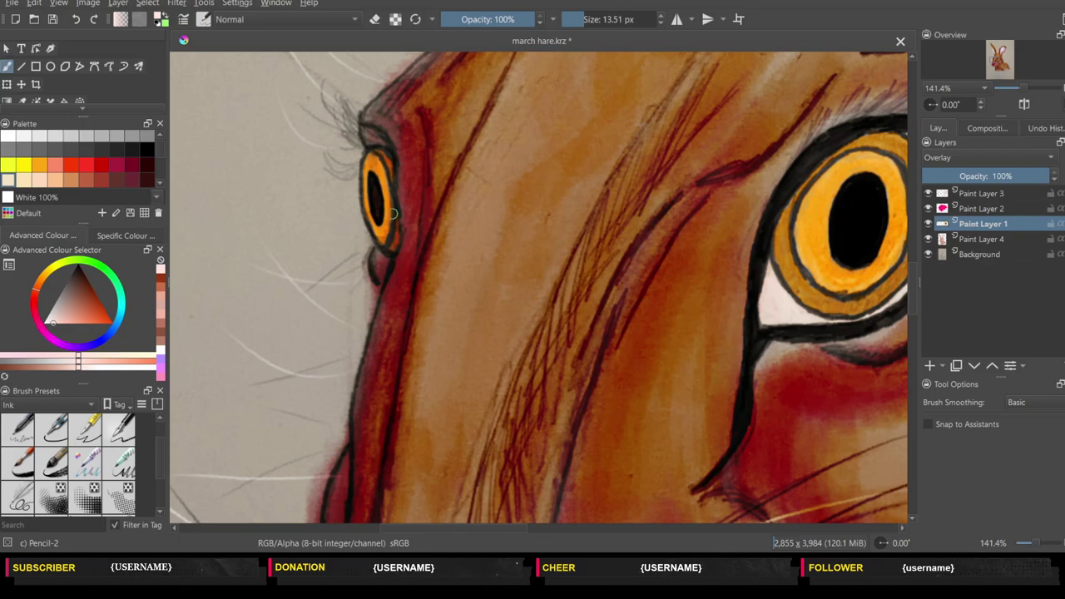
left_click_drag(431, 532, 479, 537)
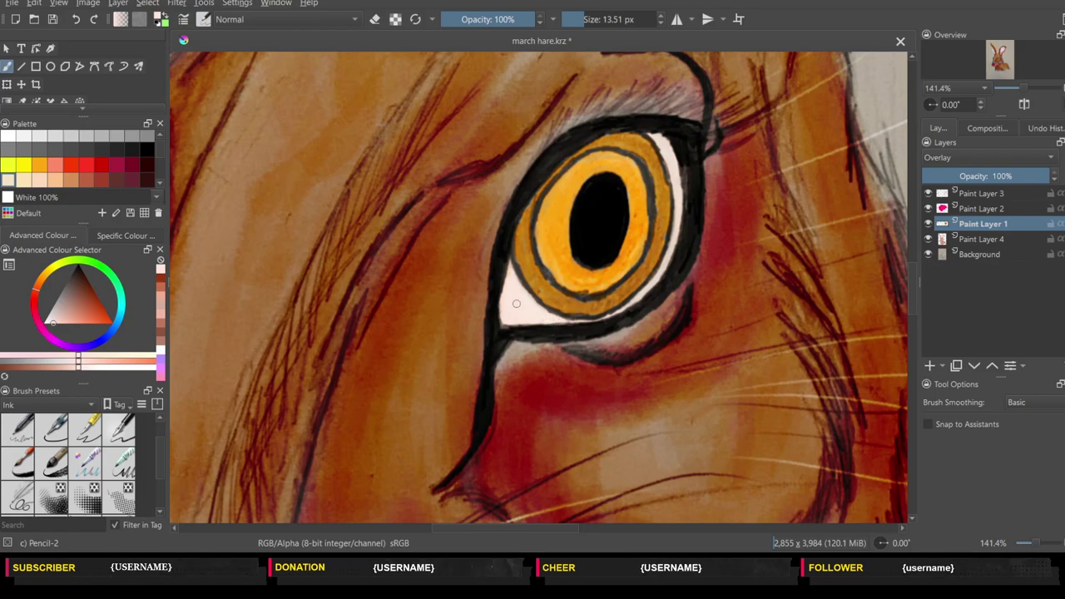
mouse_move(546, 315)
left_mouse_down()
mouse_move(570, 326)
mouse_move(623, 310)
mouse_move(657, 280)
mouse_move(673, 245)
left_mouse_up()
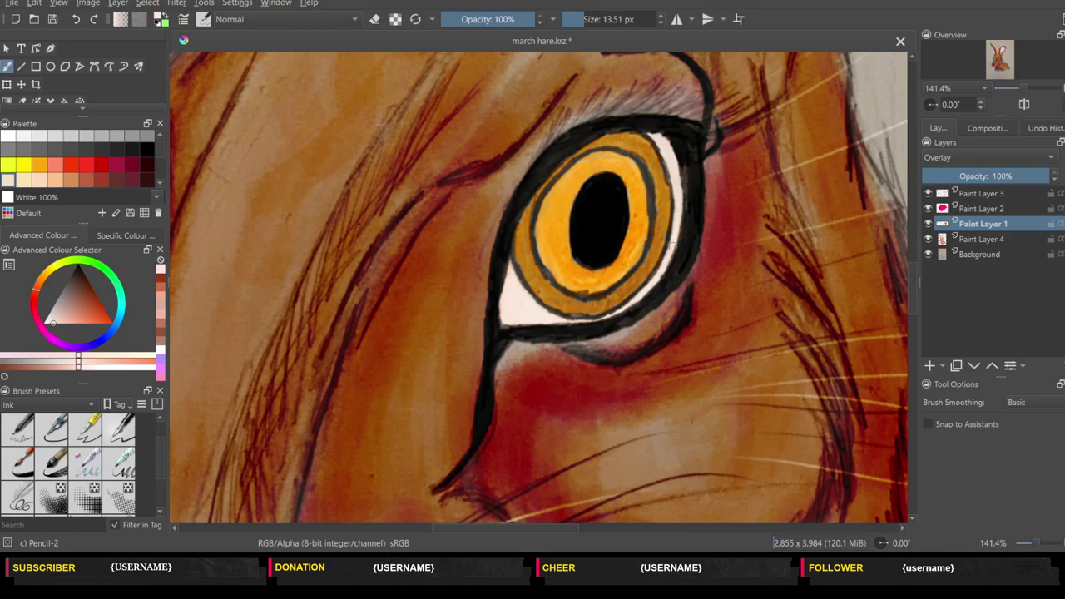
left_click_drag(679, 197, 659, 134)
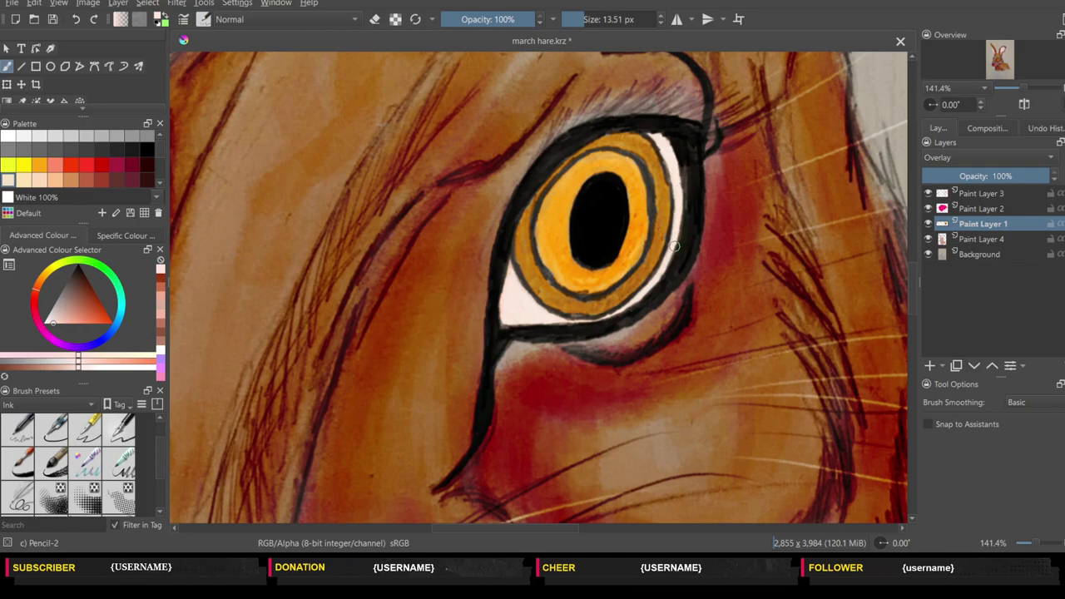
- In black, thicken the iris outline all around and darken the far eye's right edge
left_click(79, 264)
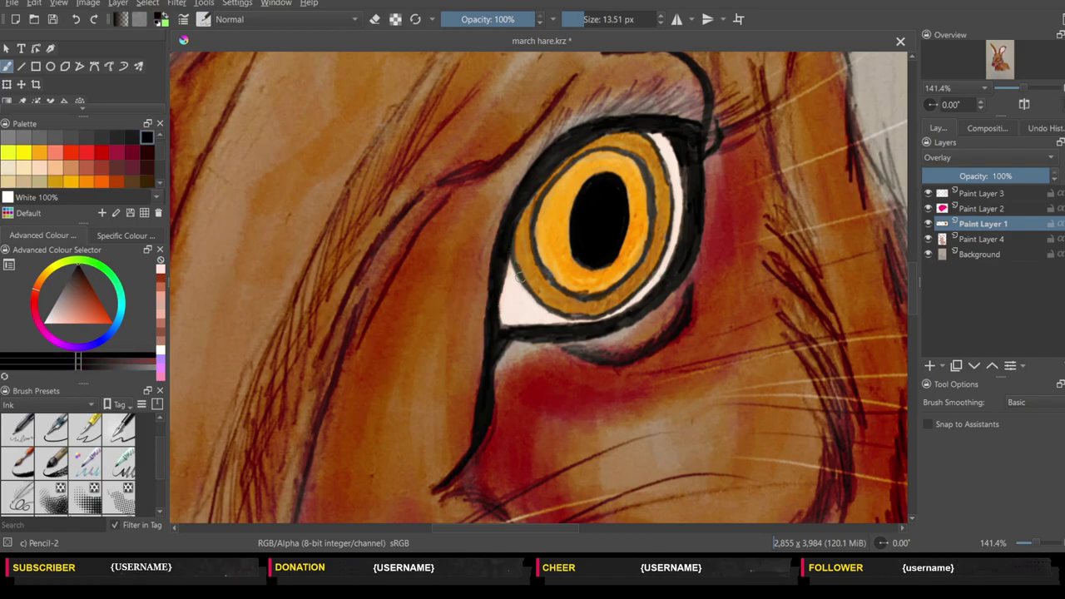
left_click_drag(514, 264, 530, 292)
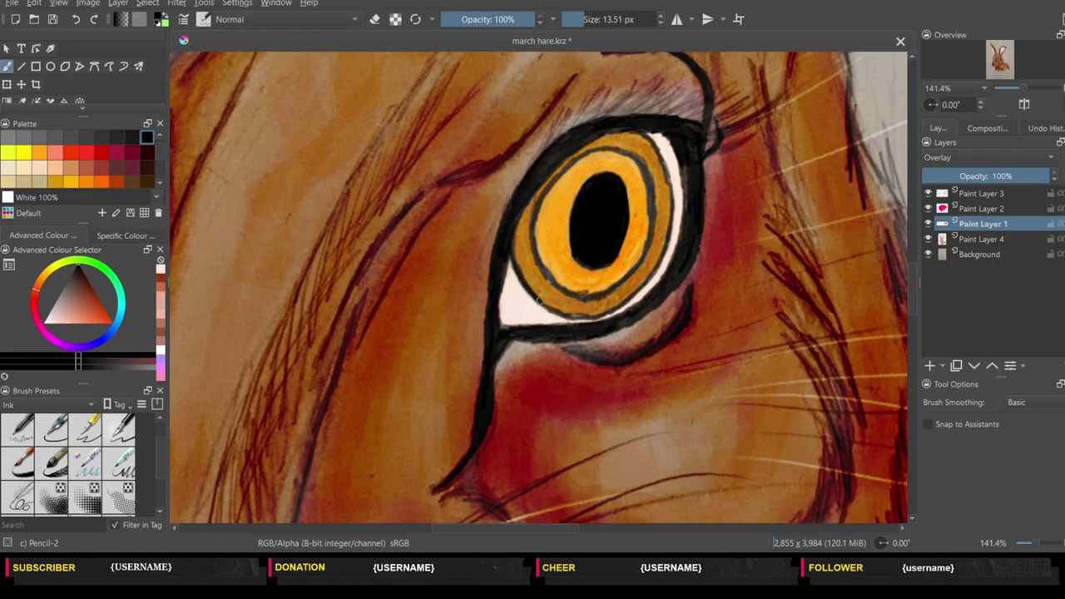
mouse_move(561, 312)
left_mouse_down()
mouse_move(596, 316)
mouse_move(636, 291)
left_mouse_up()
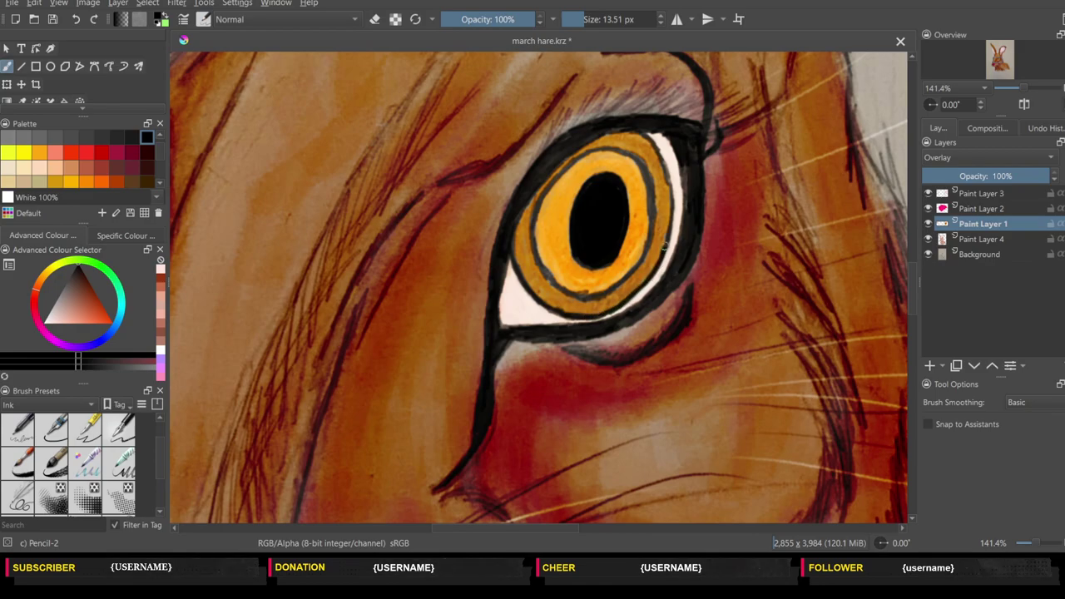
left_click_drag(663, 245, 667, 177)
mouse_move(648, 136)
left_mouse_down()
mouse_move(604, 131)
mouse_move(547, 168)
mouse_move(534, 254)
mouse_move(583, 294)
mouse_move(631, 269)
mouse_move(653, 204)
mouse_move(624, 148)
mouse_move(551, 180)
mouse_move(530, 237)
mouse_move(537, 263)
left_mouse_up()
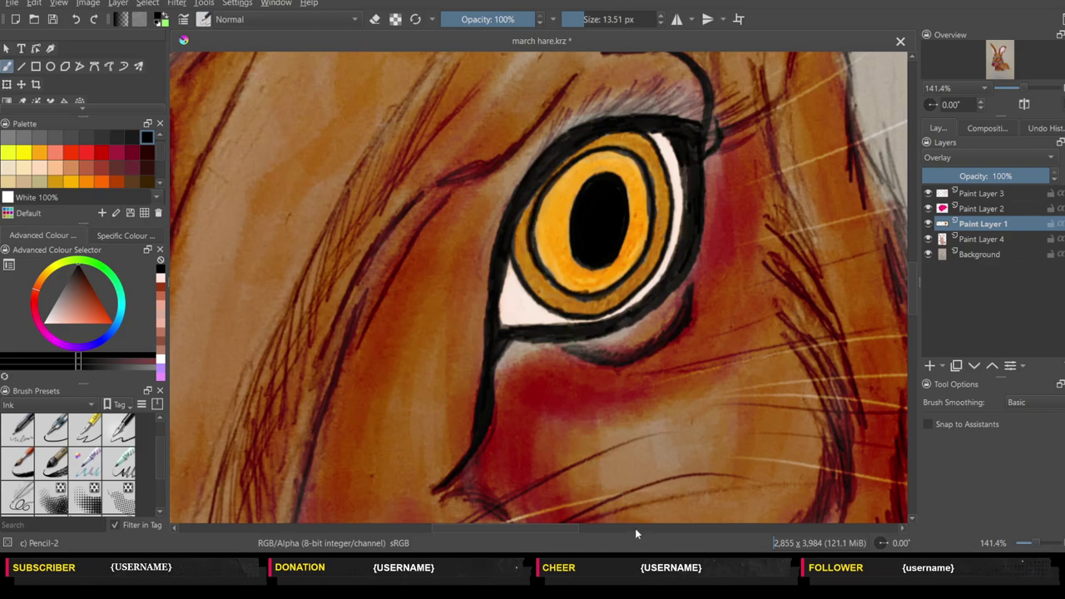
left_click_drag(635, 529, 416, 537)
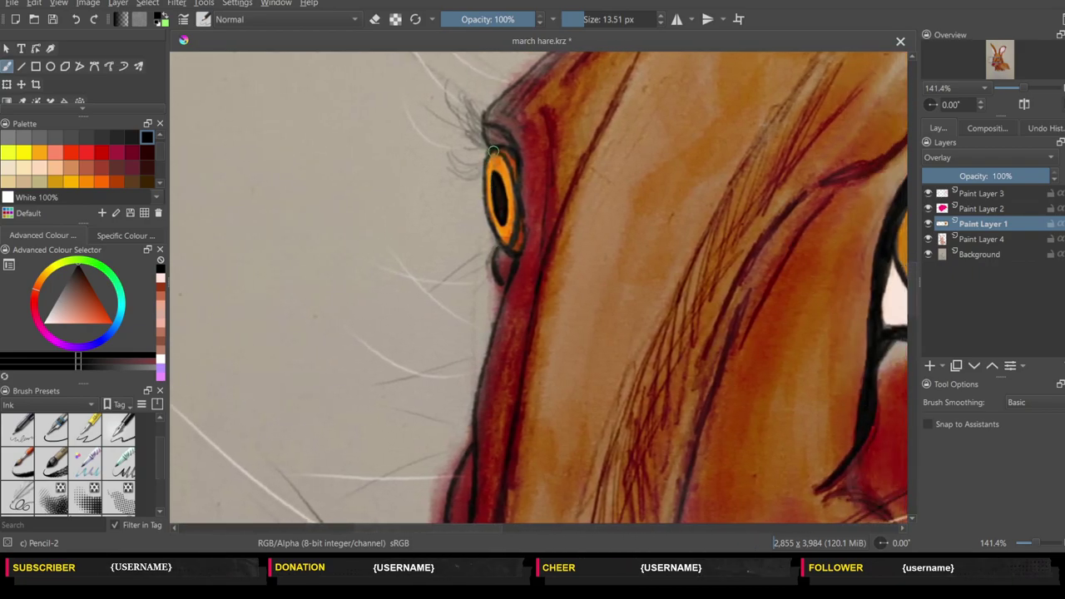
mouse_move(496, 151)
left_mouse_down()
mouse_move(517, 195)
mouse_move(511, 243)
mouse_move(482, 203)
mouse_move(496, 152)
mouse_move(521, 251)
mouse_move(513, 201)
left_mouse_up()
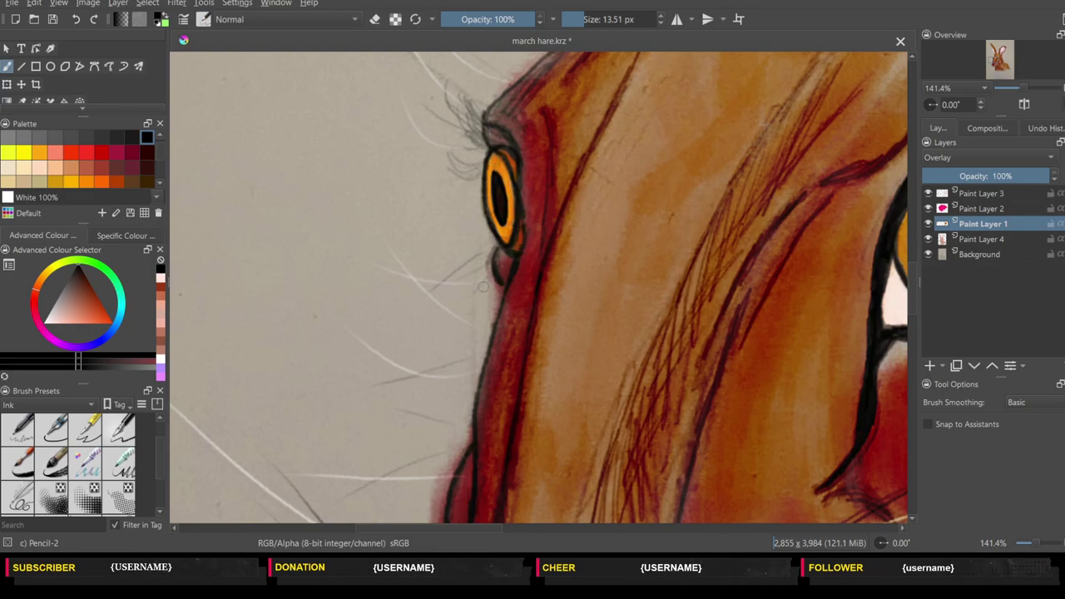
scroll(483, 287, "down", 2)
scroll(483, 286, "down", 2)
- On Paint Layer 4 with Charcoal Rock Soft, dab tan and red-brown shading near the nose
scroll(482, 286, "down", 1)
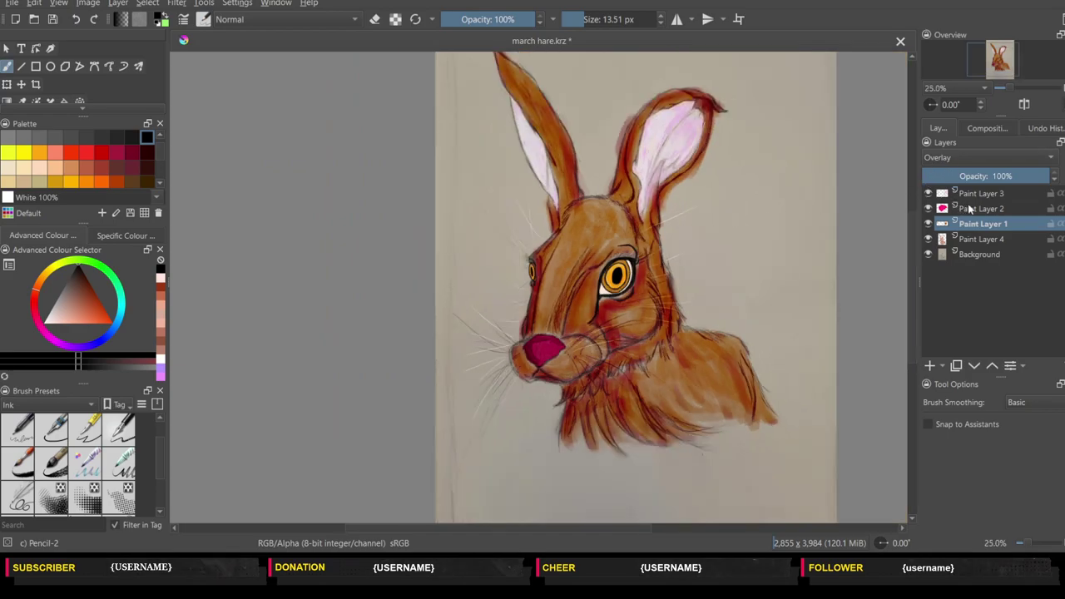
left_click(975, 240)
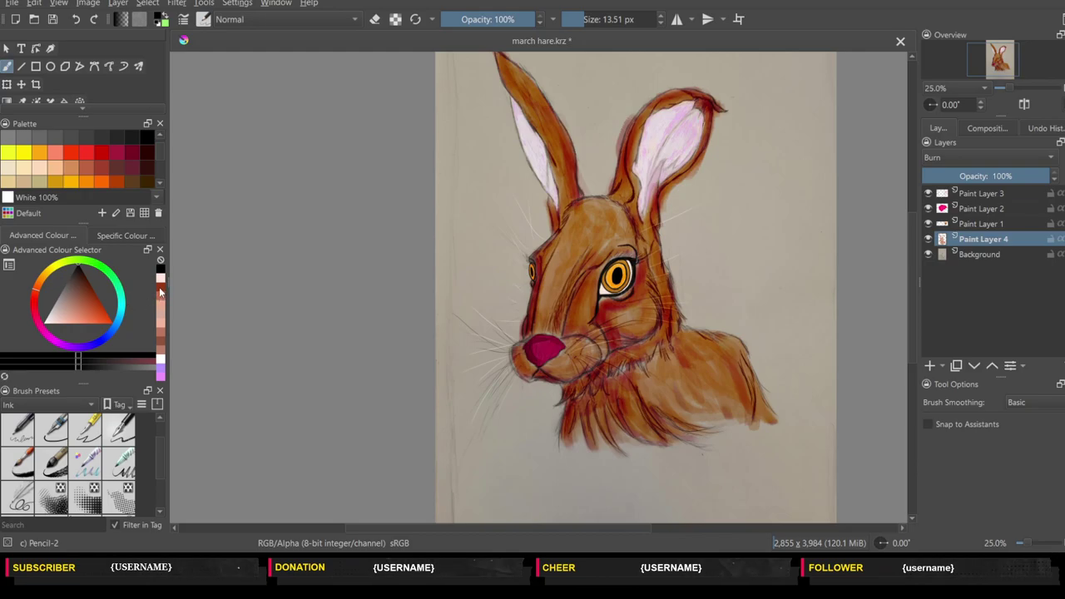
left_click(162, 354)
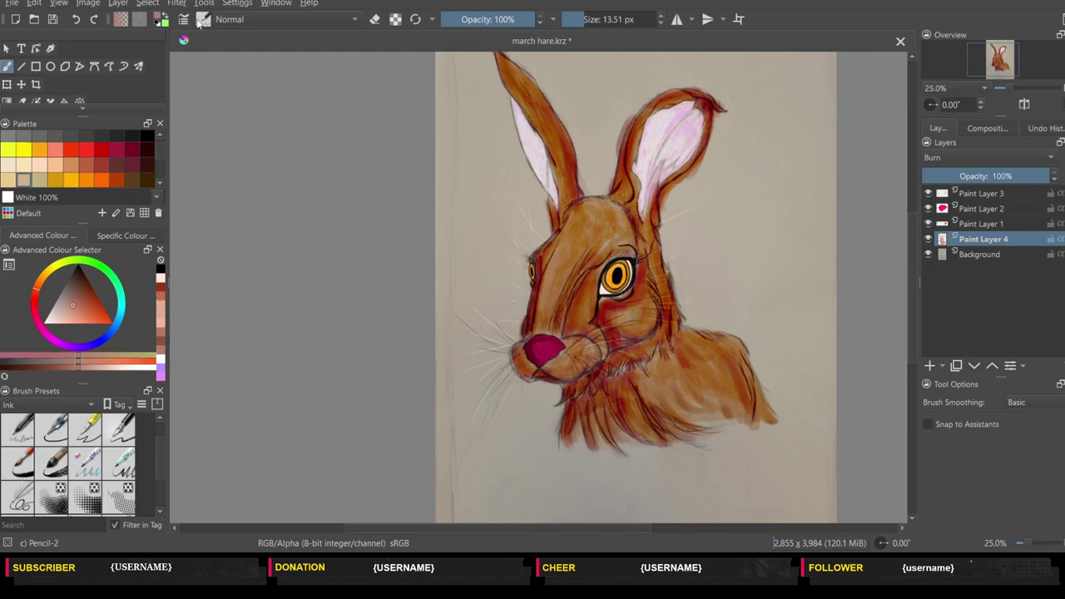
key("slash")
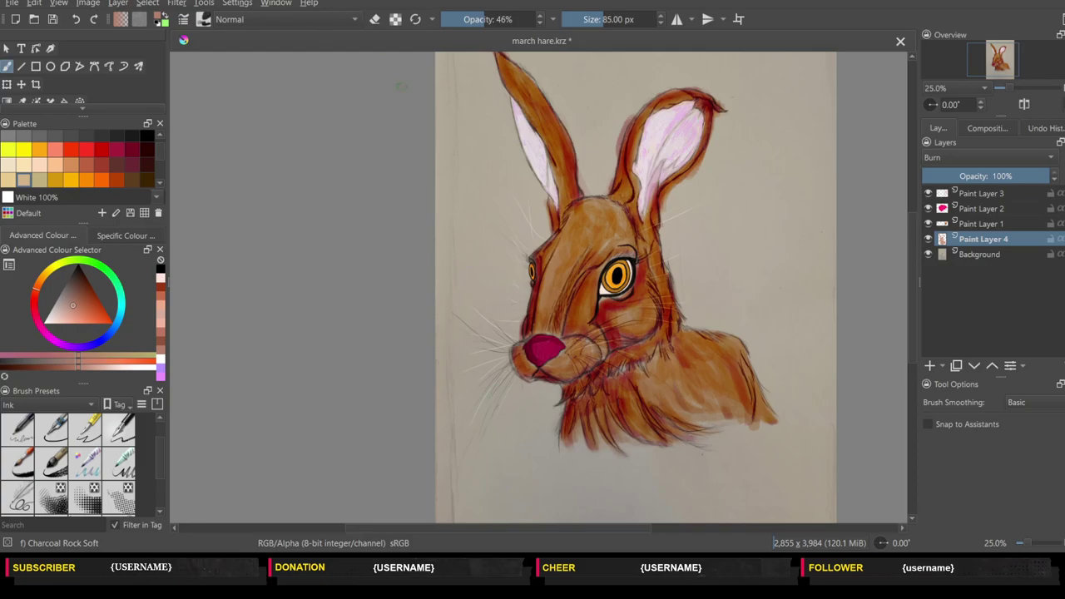
left_click(549, 329)
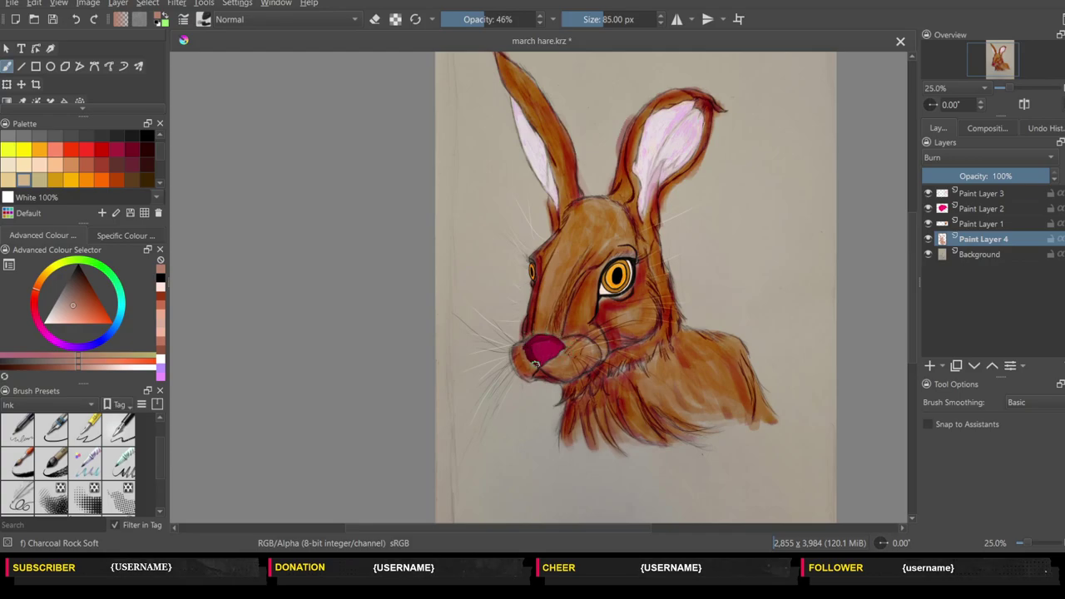
left_click(161, 300)
left_click_drag(543, 318, 546, 329)
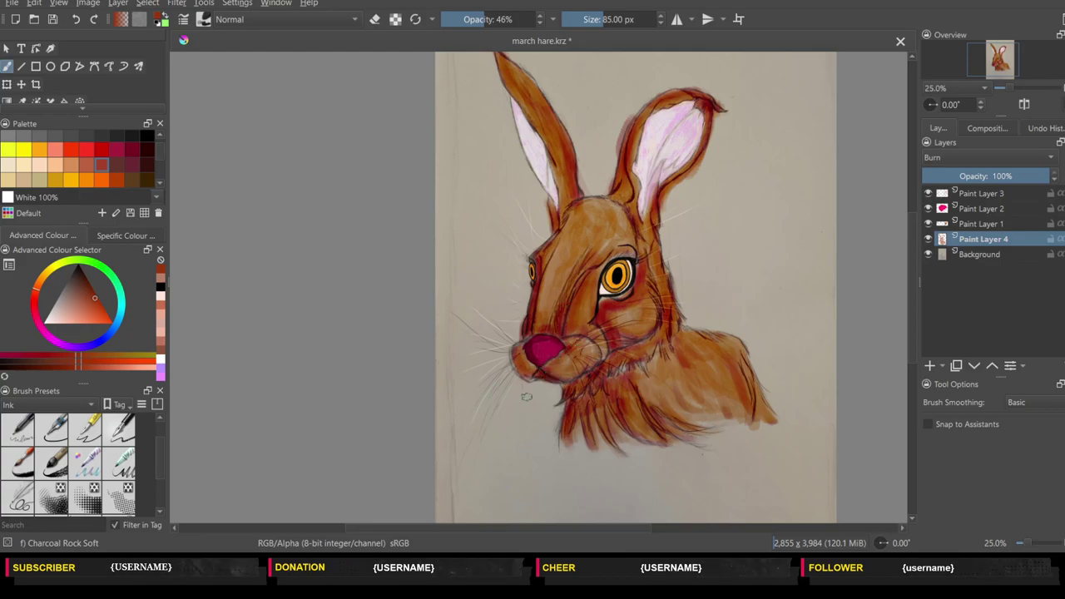
- Add a peach dab near the nose, then select the Background layer and save
left_click(161, 333)
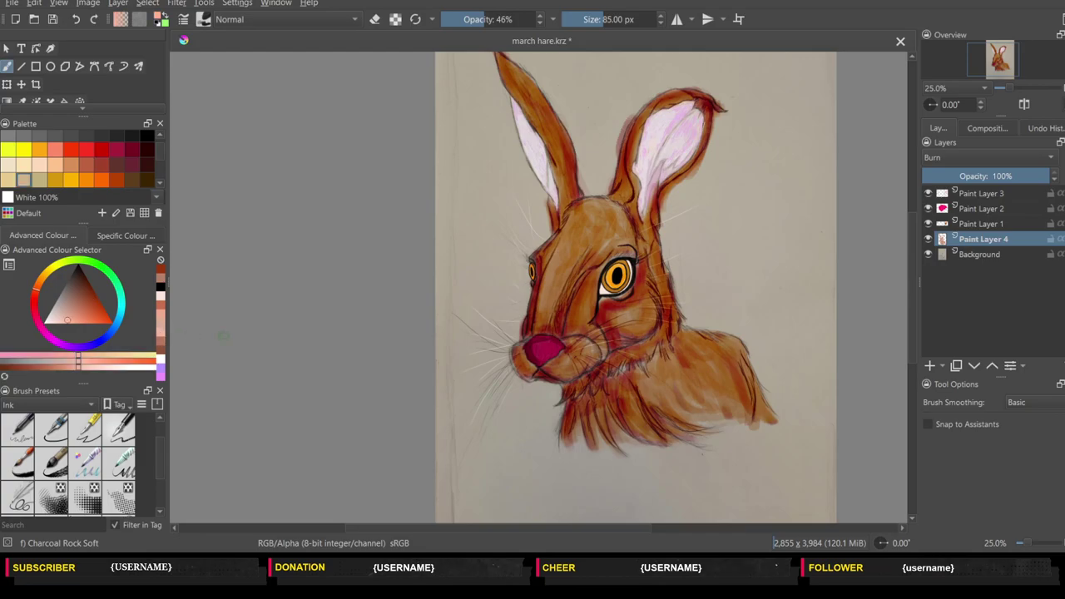
left_click(564, 320)
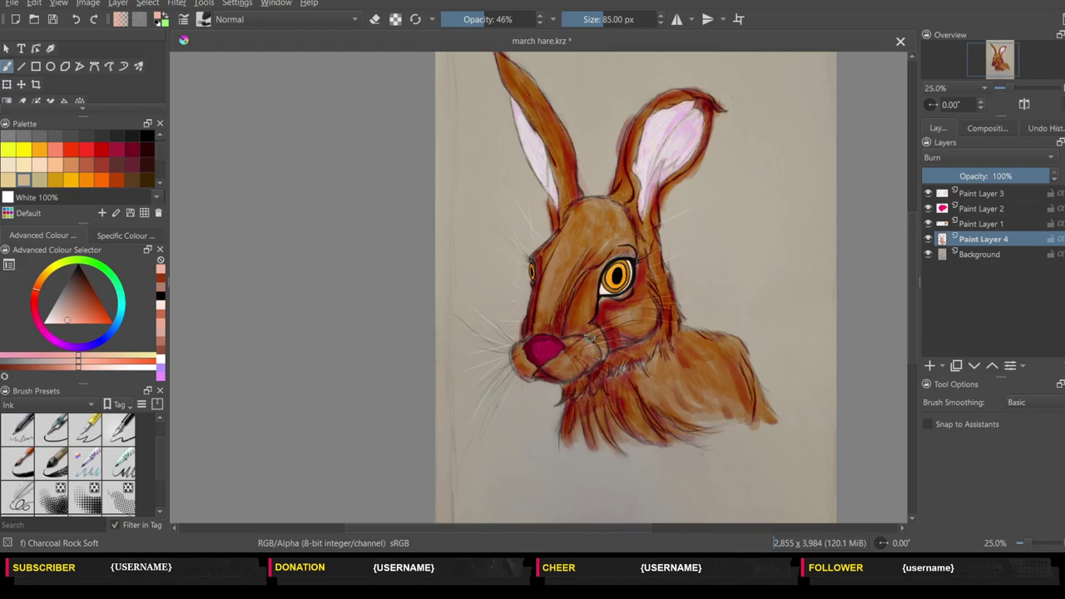
left_click(976, 254)
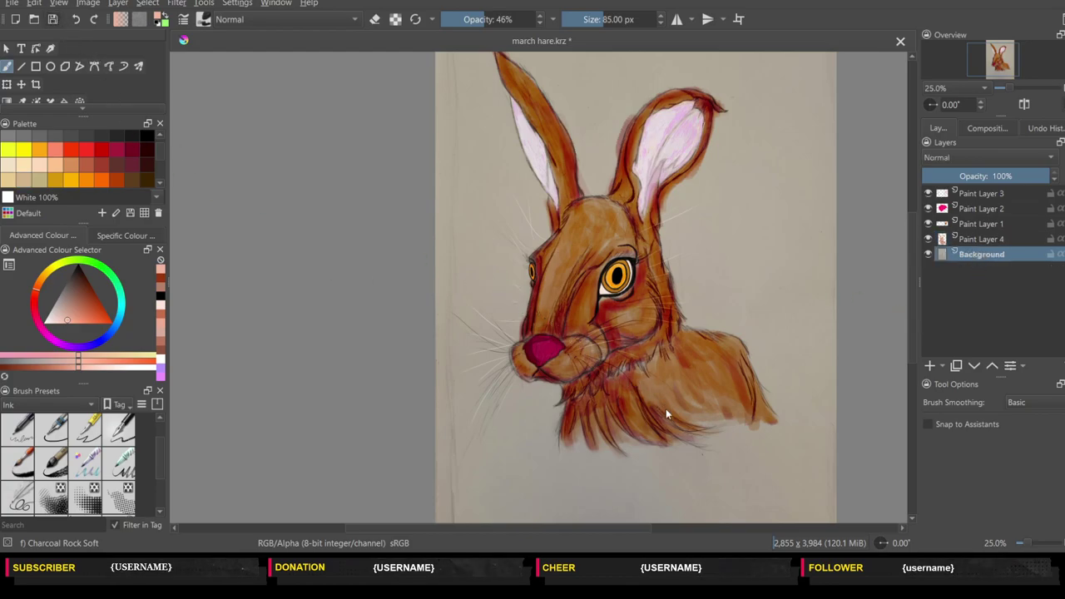
key("ctrl+s")
- Add a new Paint Layer 5 and position it just above Background
left_click(930, 367)
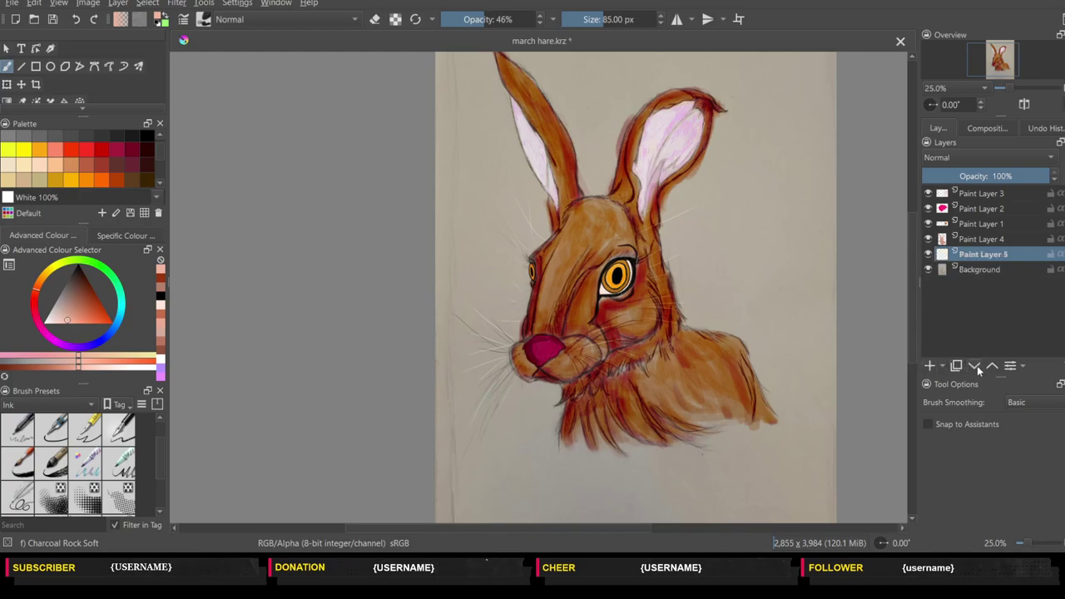
left_click(976, 367)
left_click(992, 254)
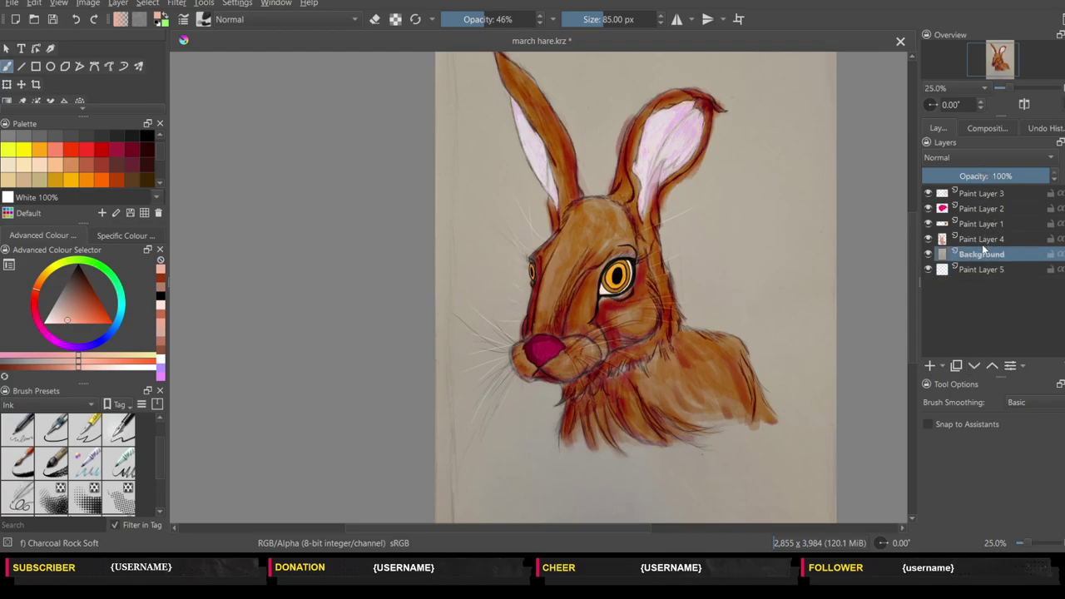
left_click_drag(978, 270, 978, 254)
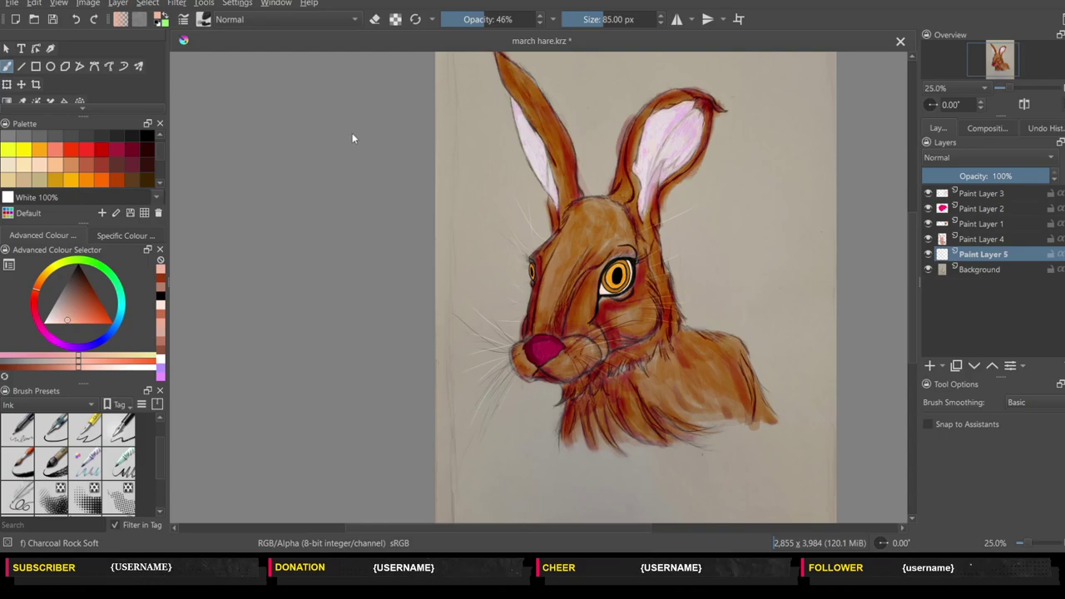
- Paint pink-purple Watercolor Texture strokes by the right ear and left edge, undoing the bottom ones
key("slash")
left_click(162, 374)
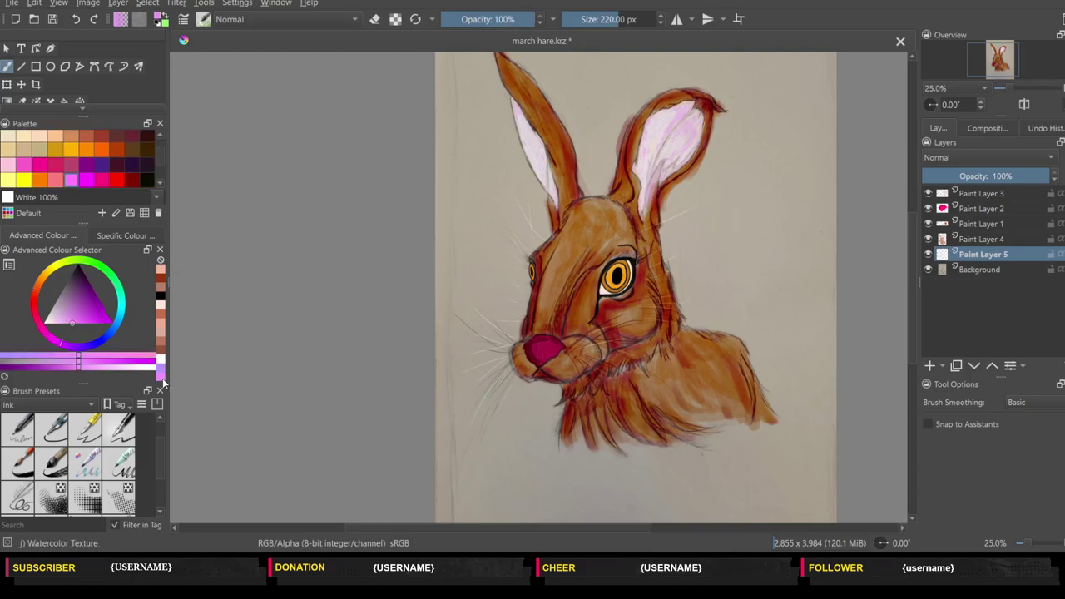
key("minus")
key("minus")
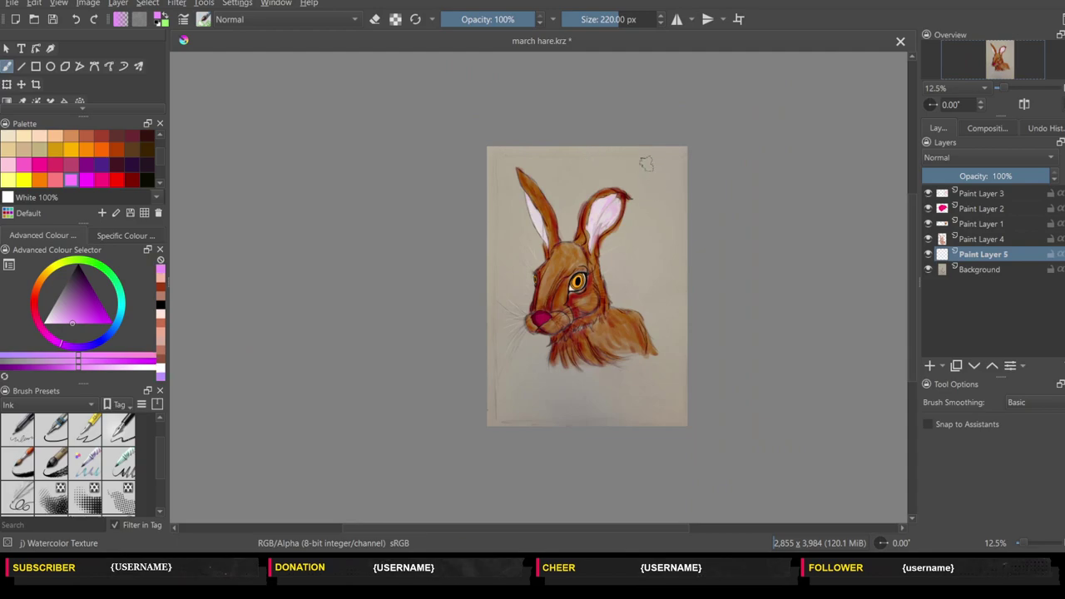
mouse_move(666, 167)
left_mouse_down()
mouse_move(633, 186)
mouse_move(621, 231)
left_mouse_up()
left_click_drag(610, 280, 503, 339)
left_click_drag(537, 420, 684, 298)
left_click(76, 19)
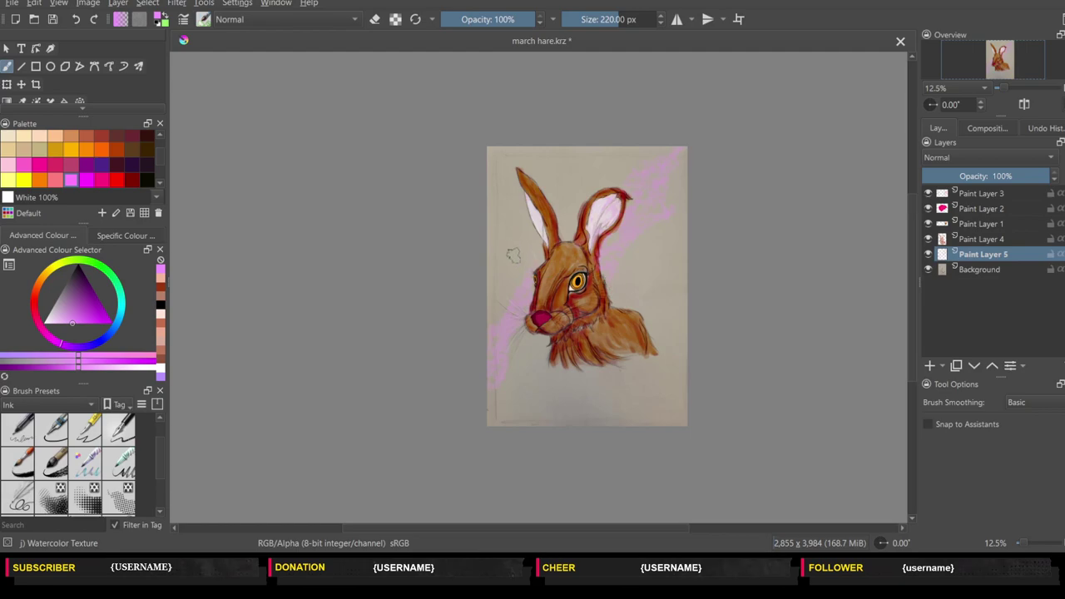
- Paint pale green watercolour washes along the top, bottom corners and top-left
left_click(113, 278)
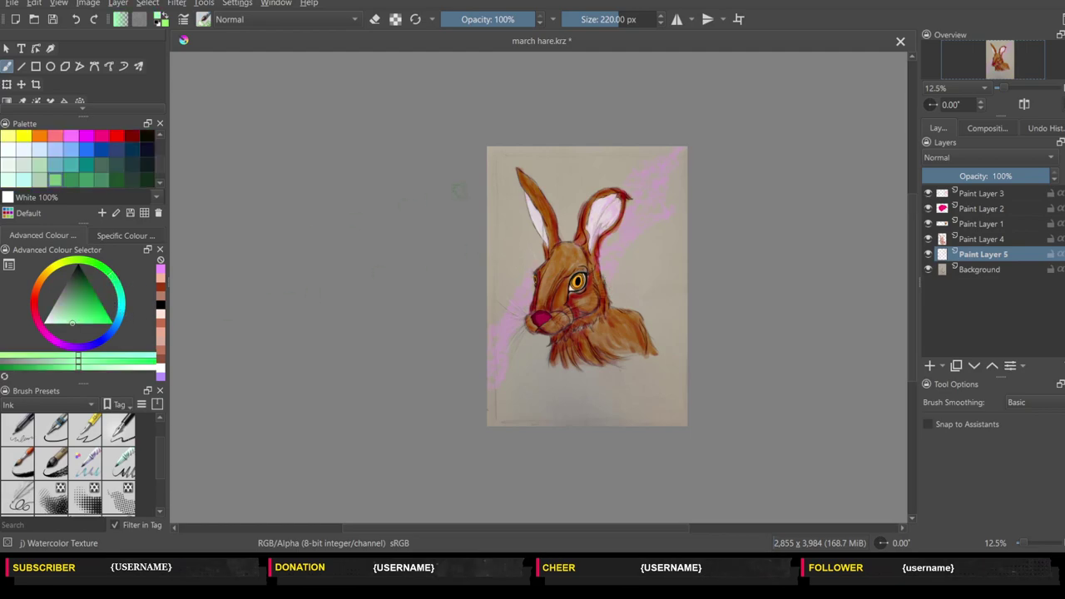
mouse_move(574, 158)
left_mouse_down()
mouse_move(670, 150)
mouse_move(592, 171)
left_mouse_up()
mouse_move(549, 392)
left_mouse_down()
mouse_move(516, 422)
mouse_move(561, 382)
left_mouse_up()
left_click_drag(512, 421, 545, 410)
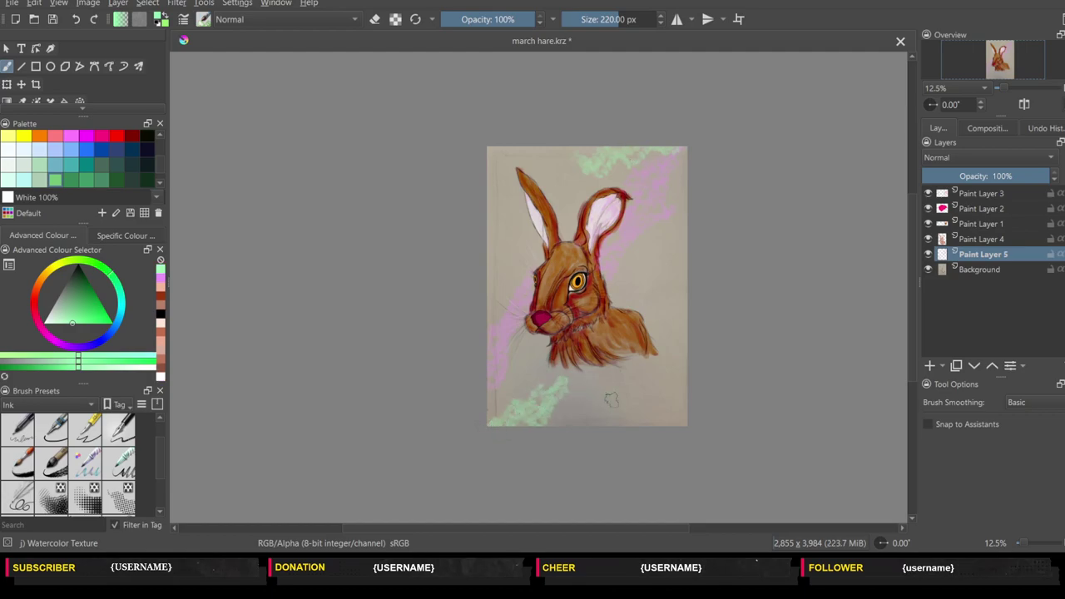
mouse_move(640, 413)
left_mouse_down()
mouse_move(687, 374)
mouse_move(679, 339)
left_mouse_up()
left_click_drag(657, 379, 600, 420)
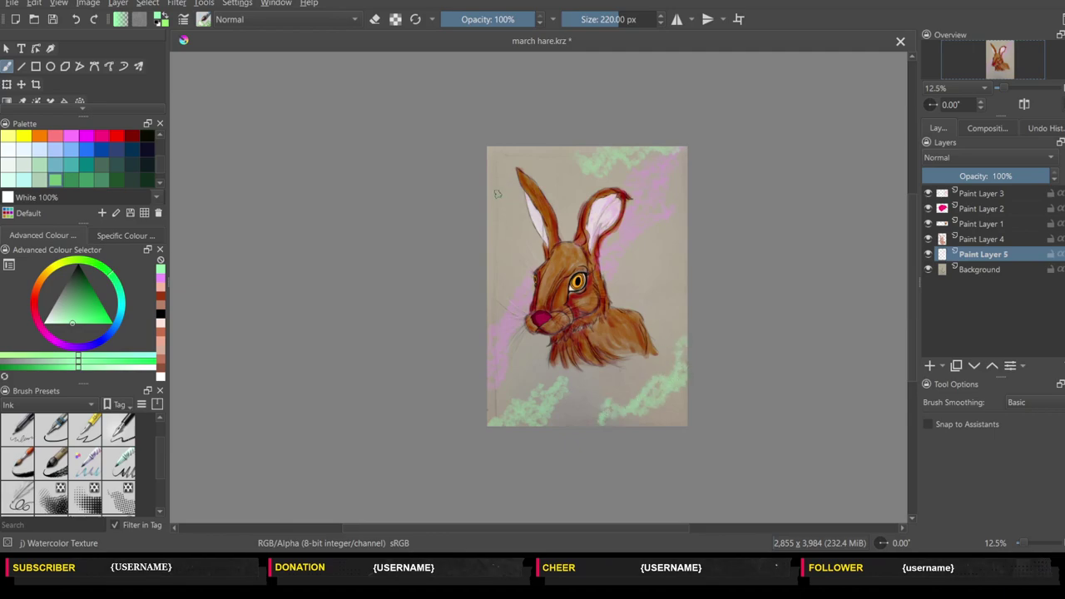
left_click_drag(492, 187, 509, 173)
- Add pale yellow watercolour strokes at the upper left, right side and bottom
scroll(23, 166, "down", 1)
left_click(23, 179)
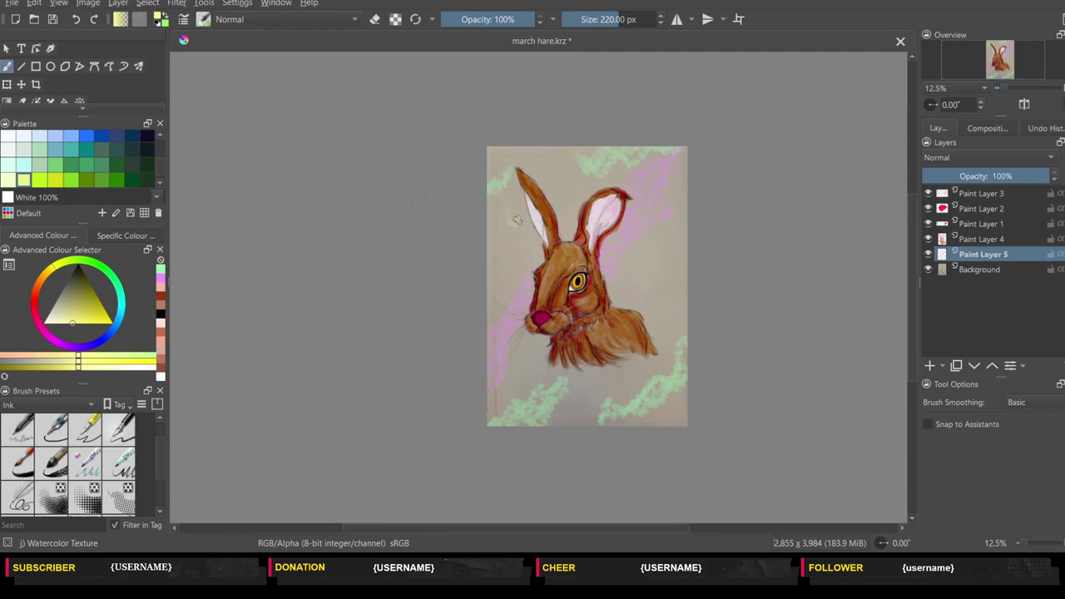
left_click_drag(518, 218, 492, 241)
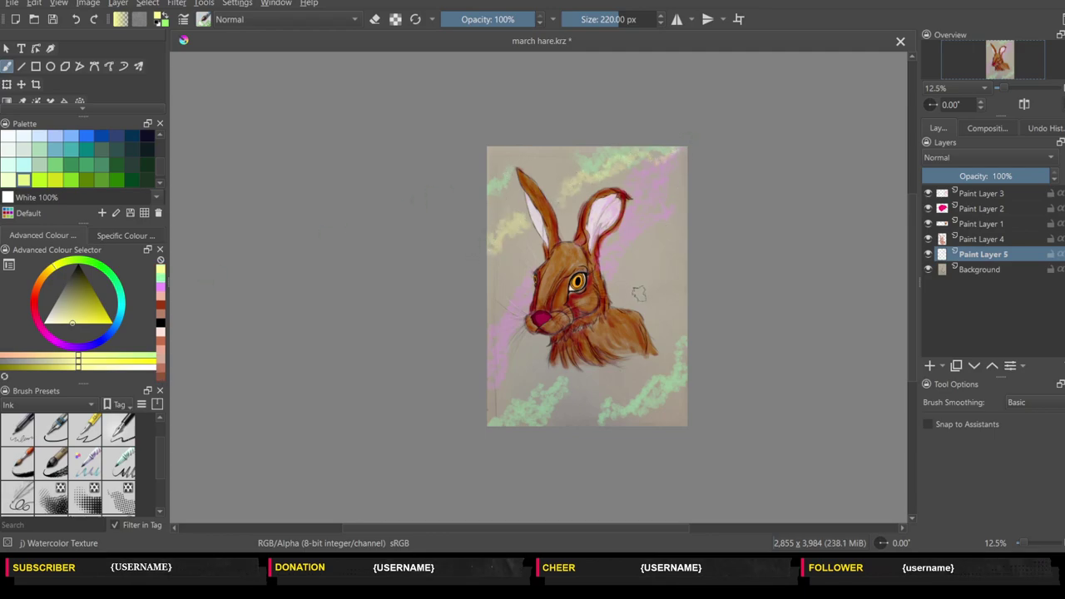
mouse_move(637, 292)
left_mouse_down()
mouse_move(629, 292)
mouse_move(684, 232)
left_mouse_up()
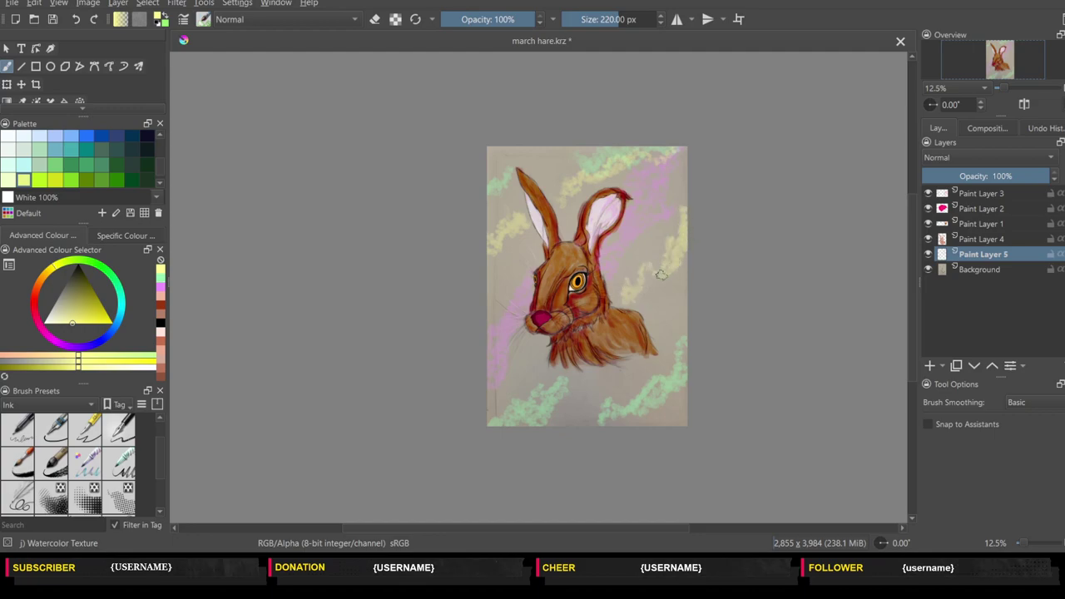
left_click_drag(634, 289, 686, 193)
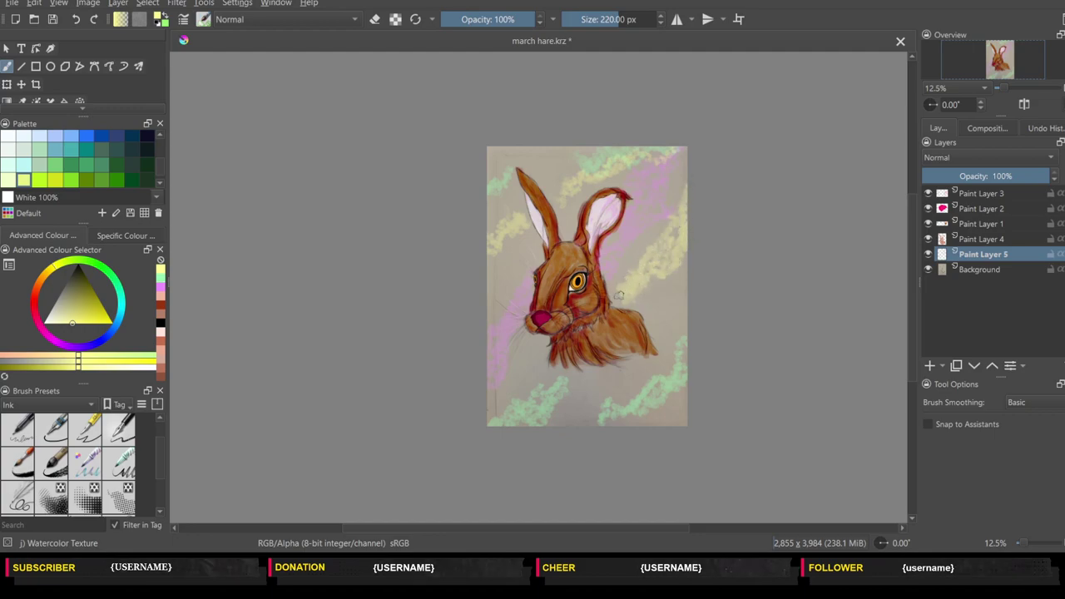
mouse_move(624, 379)
left_mouse_down()
mouse_move(529, 423)
mouse_move(568, 416)
mouse_move(633, 377)
left_mouse_up()
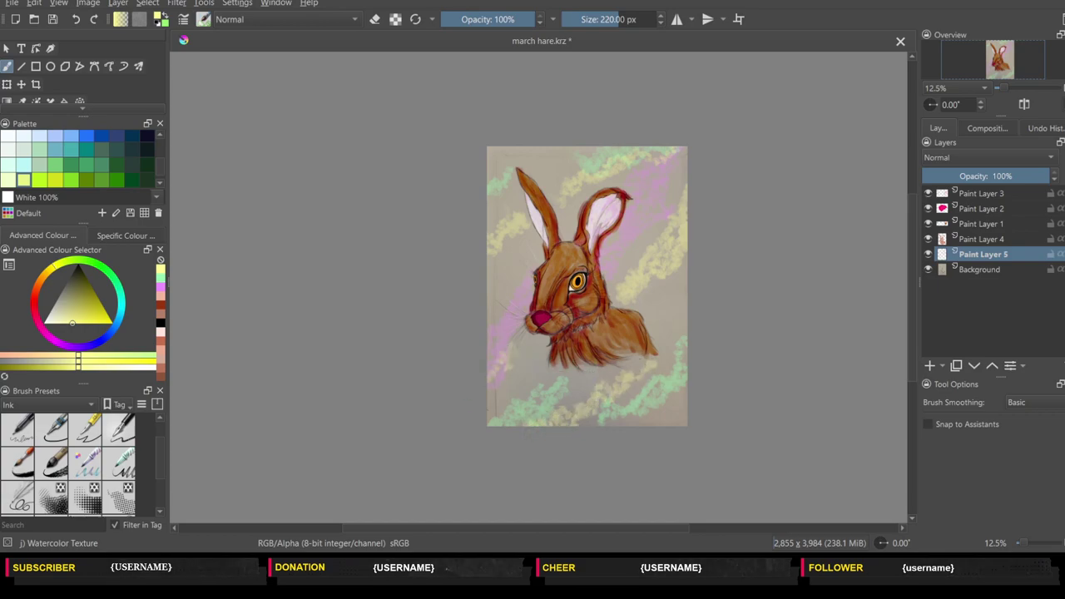
- Dab faint salmon pink on the background and add light-cyan strokes at the lower left
left_click(36, 305)
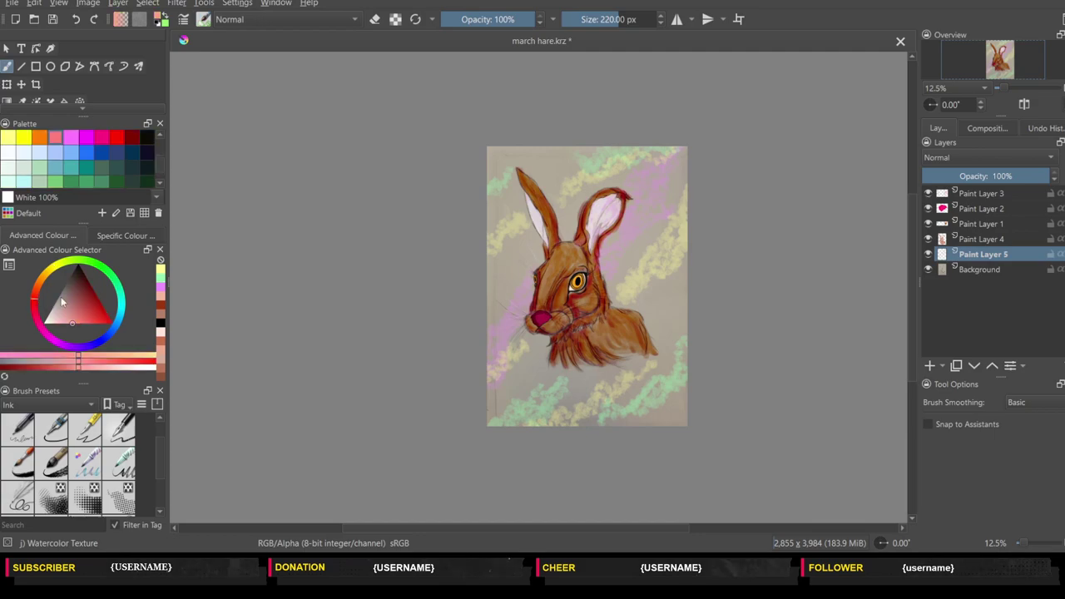
left_click(504, 151)
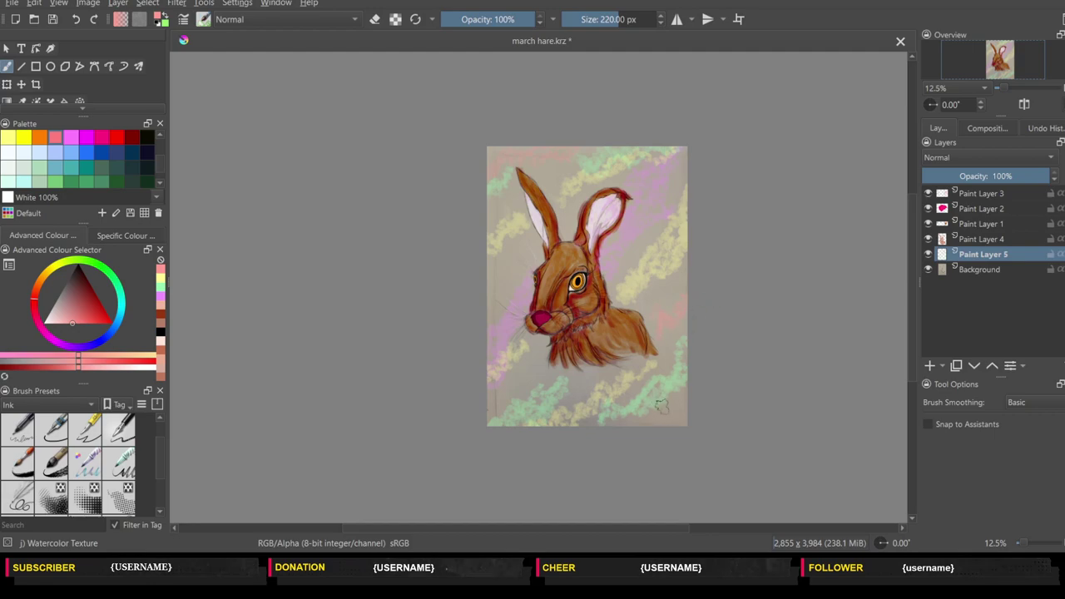
left_click(23, 180)
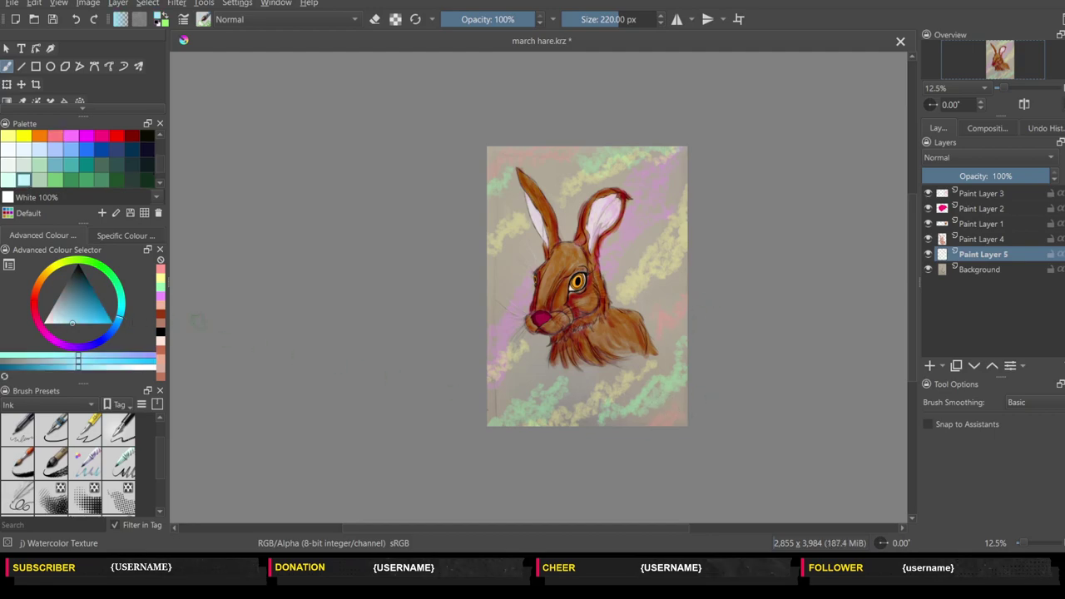
left_click_drag(509, 376, 509, 392)
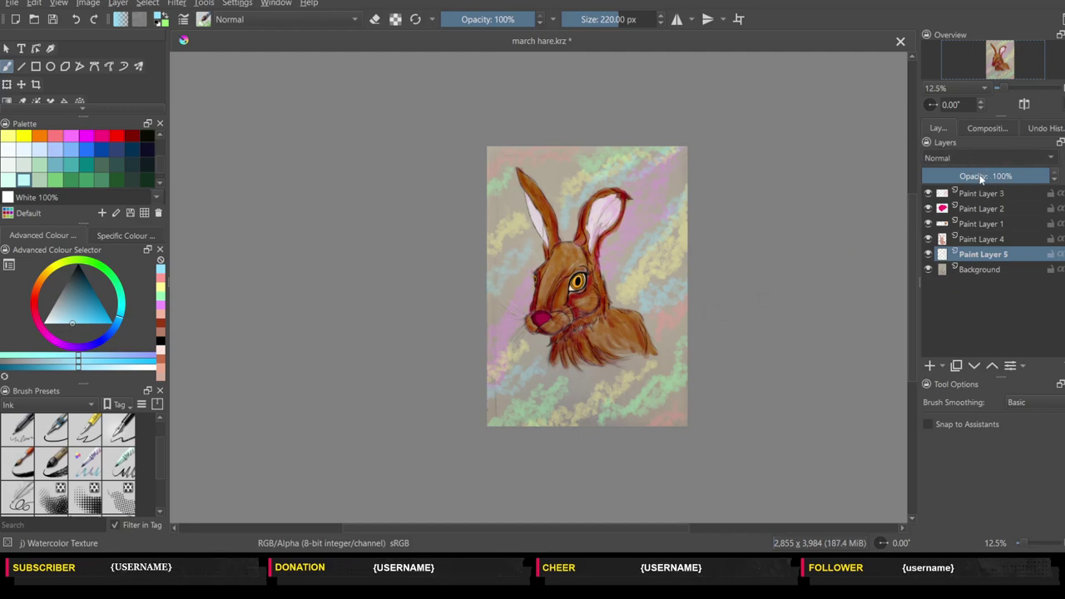
- Cycle through Paint Layer 5's blend modes and settle on Lighten
scroll(990, 158, "down", 2)
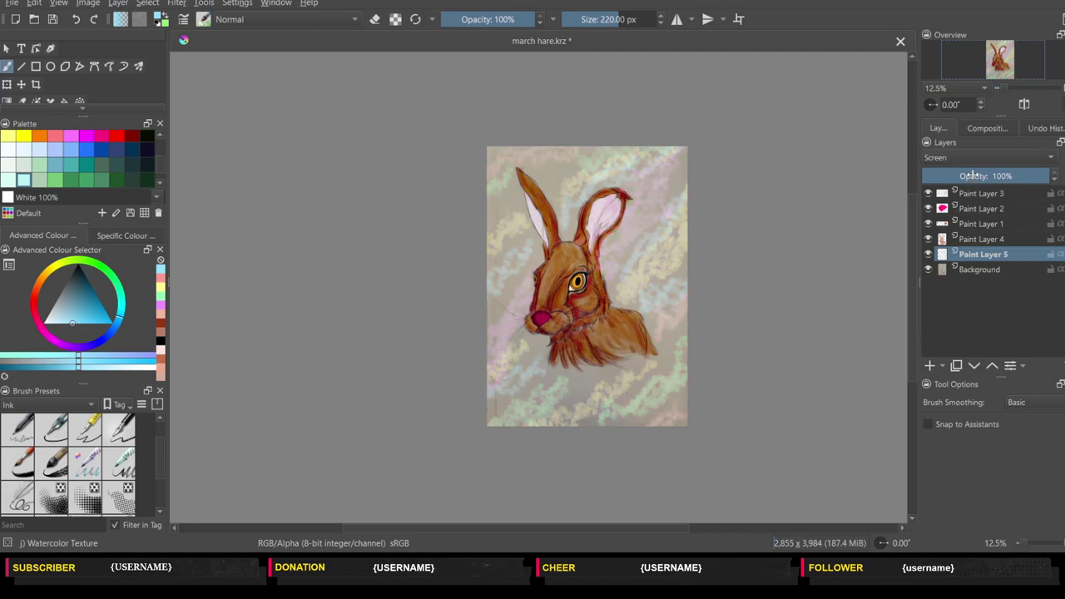
scroll(978, 160, "down", 3)
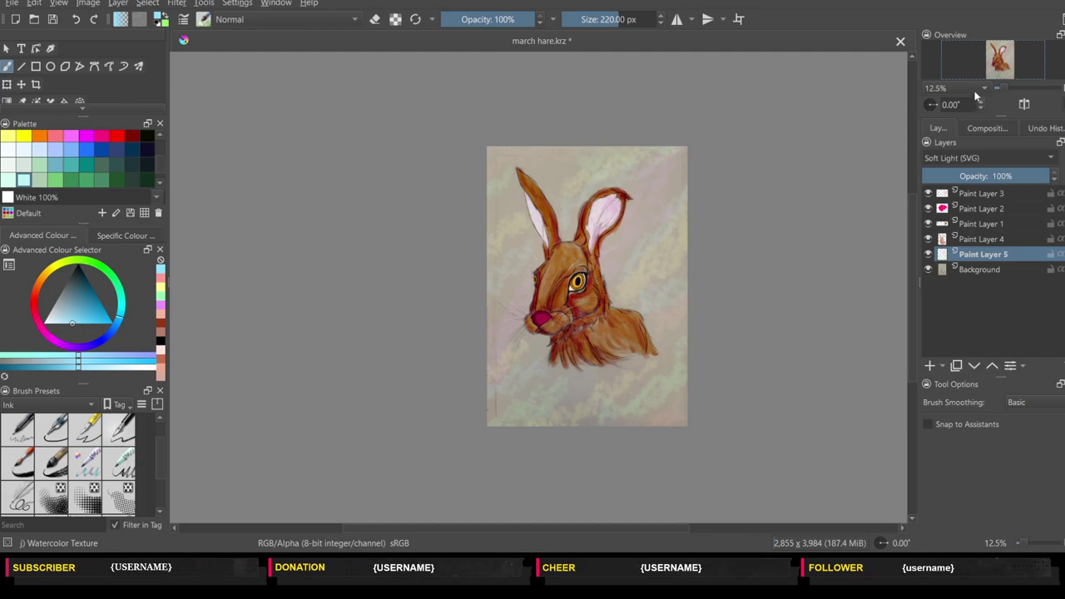
scroll(958, 155, "down", 3)
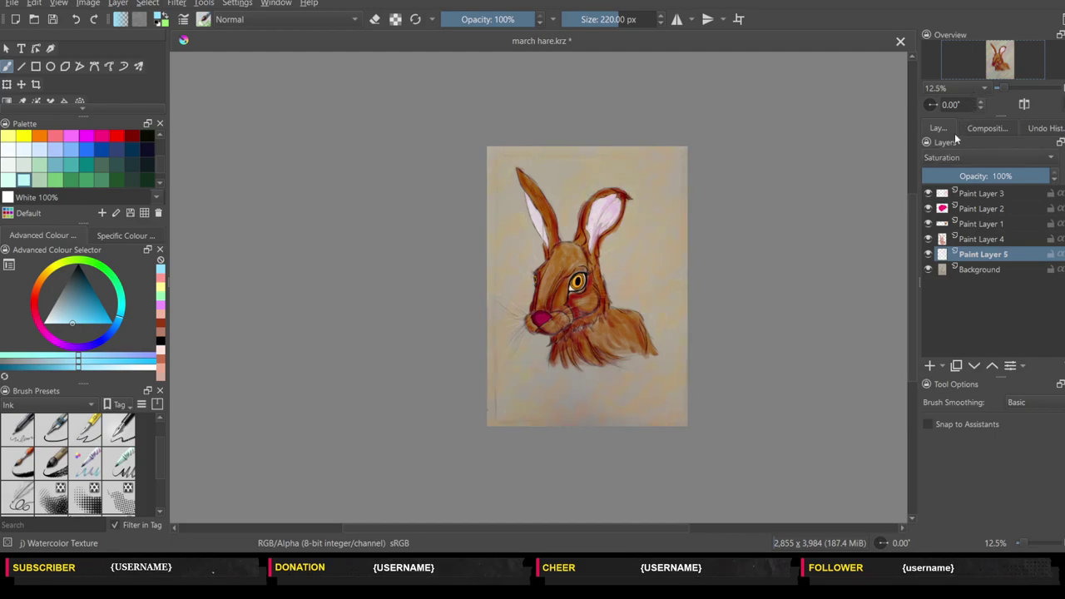
scroll(958, 155, "up", 3)
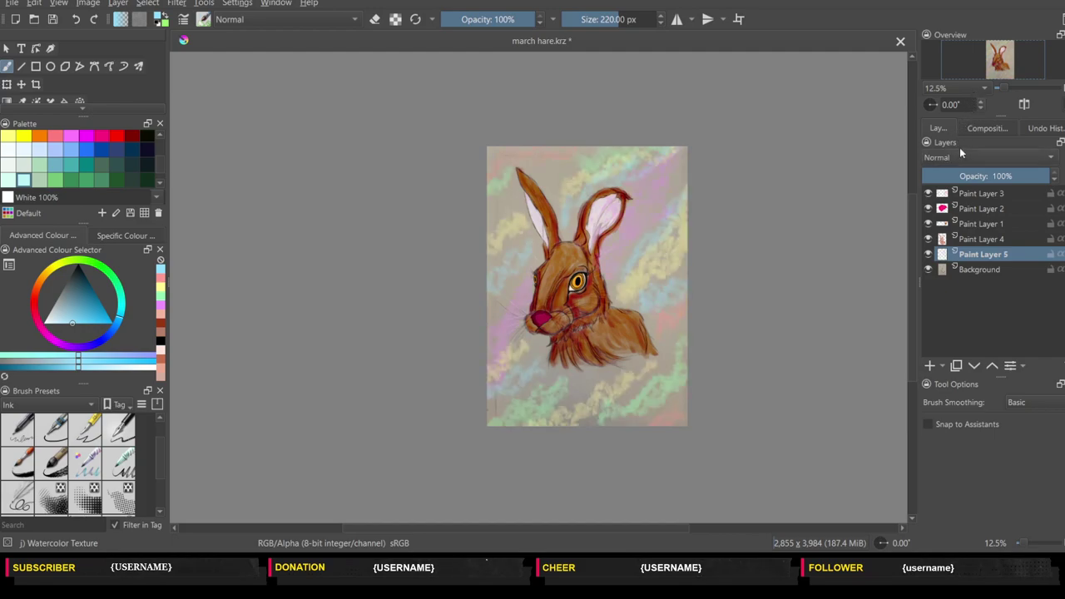
scroll(961, 152, "down", 1)
scroll(957, 163, "down", 1)
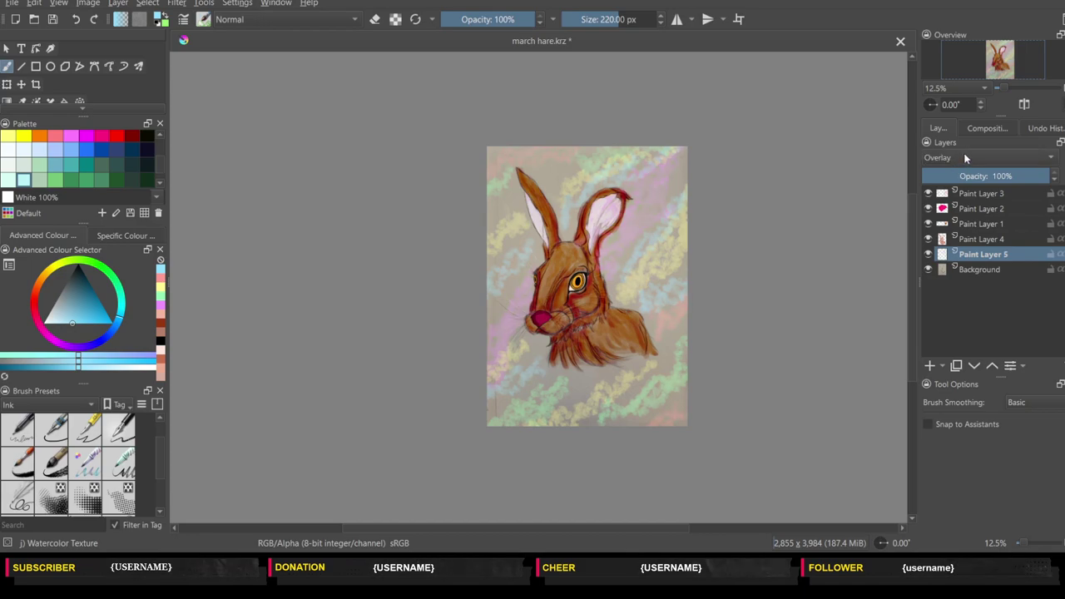
scroll(965, 157, "down", 1)
scroll(965, 156, "down", 1)
scroll(964, 161, "down", 1)
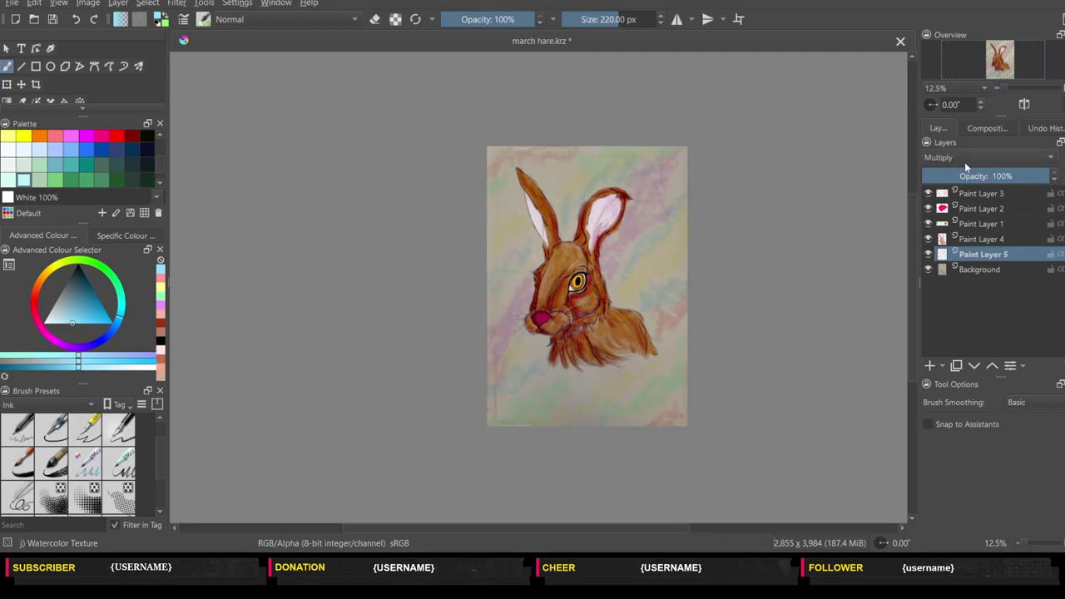
scroll(970, 150, "down", 1)
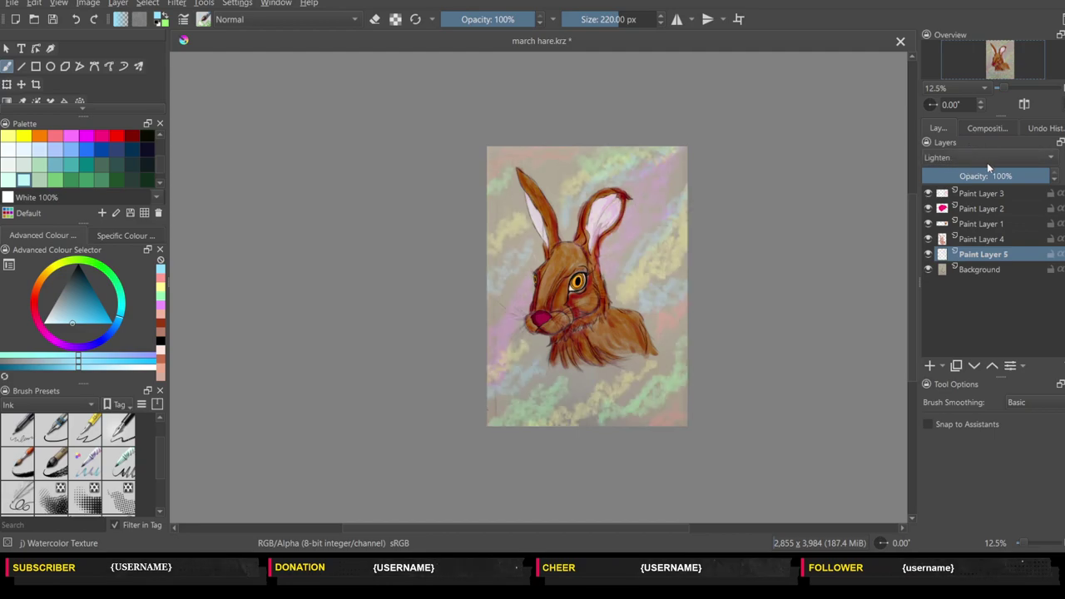
scroll(987, 162, "down", 1)
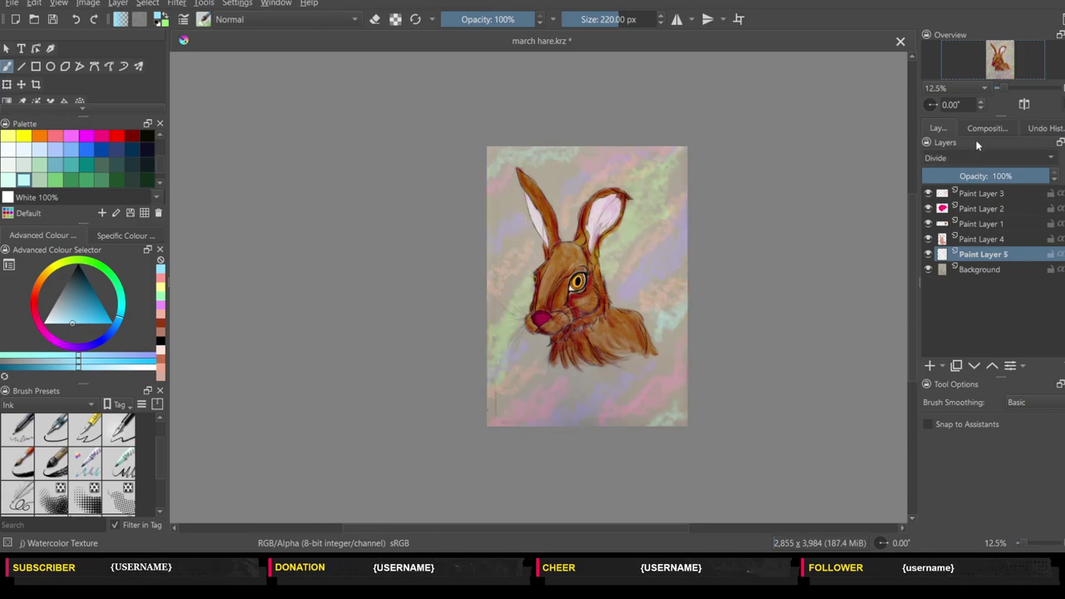
scroll(978, 151, "down", 1)
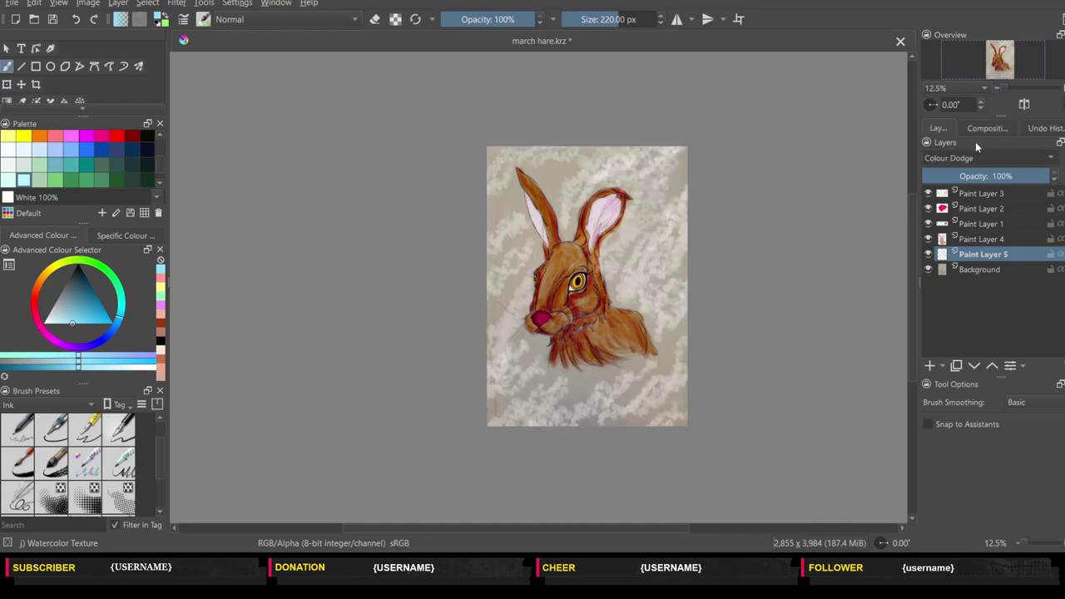
scroll(974, 157, "down", 1)
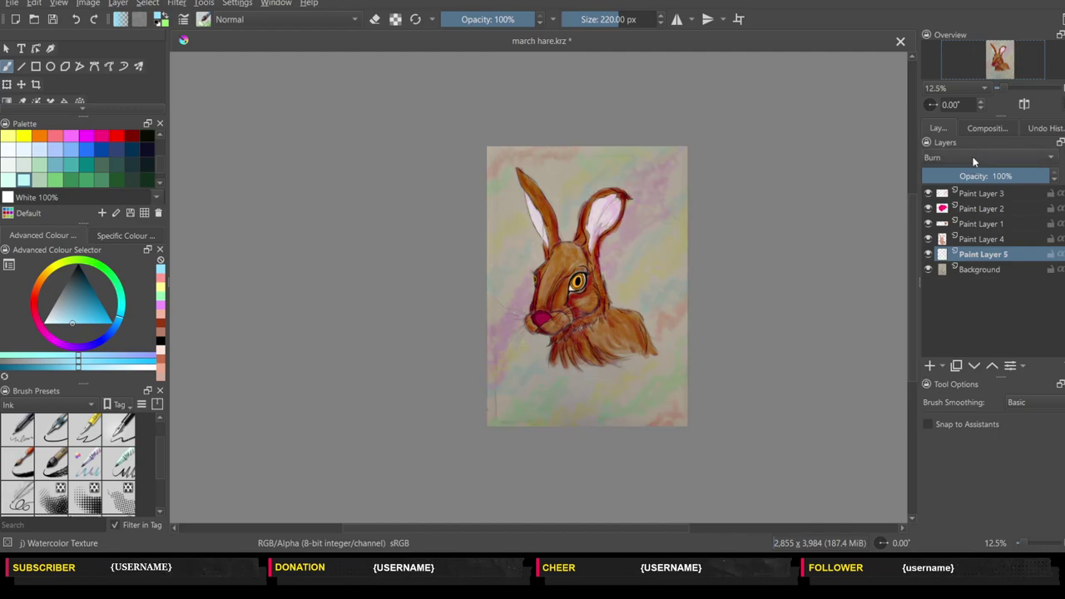
scroll(973, 156, "down", 1)
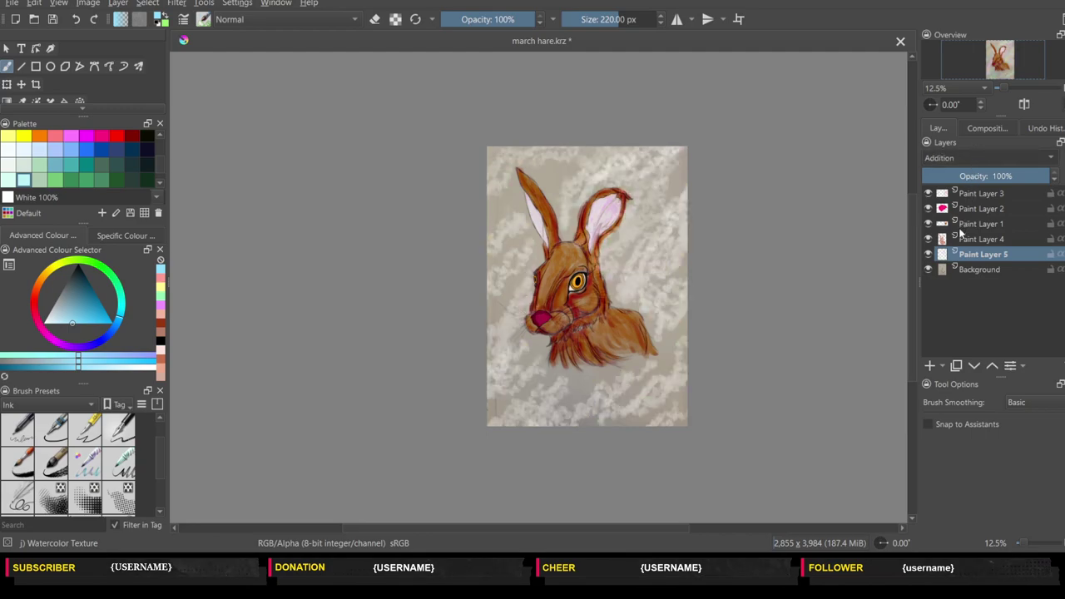
key("Down")
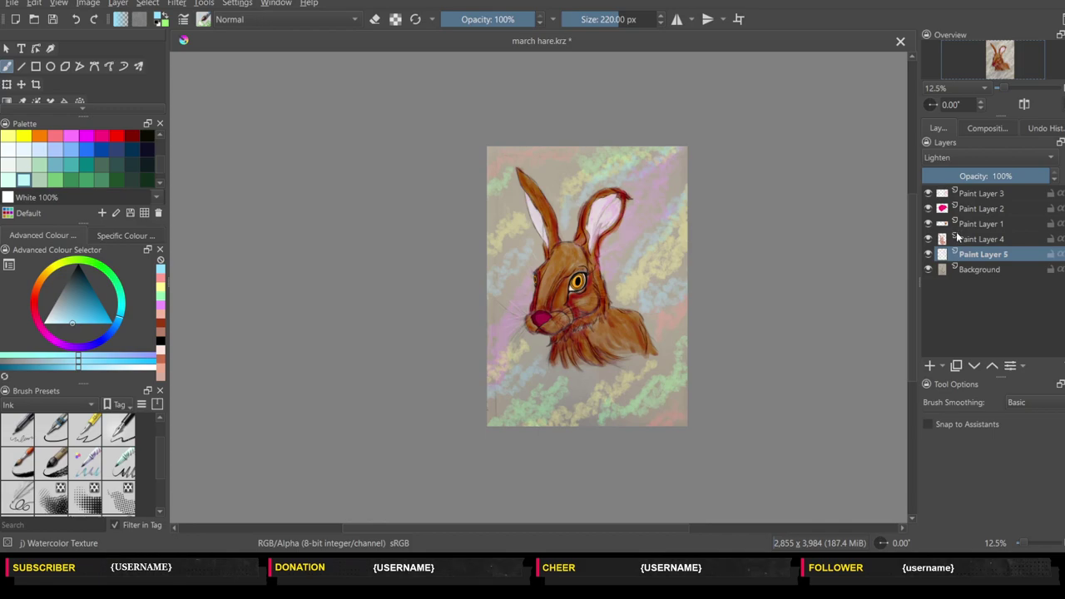
- Duplicate the stroke layer at 48% opacity, hide both stroke layers, and select Background
left_click(956, 366)
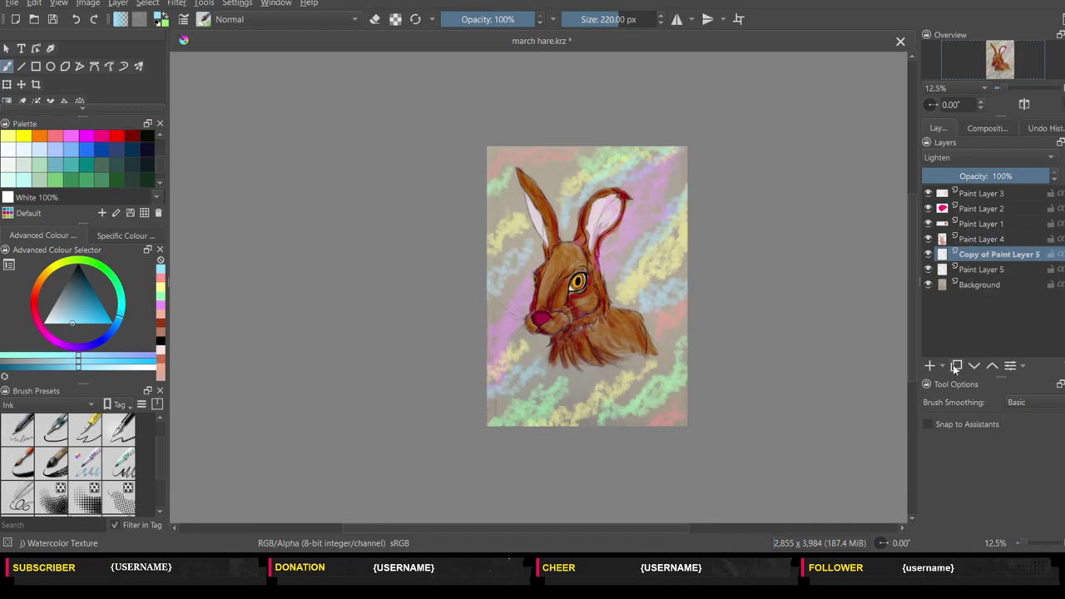
left_click(984, 180)
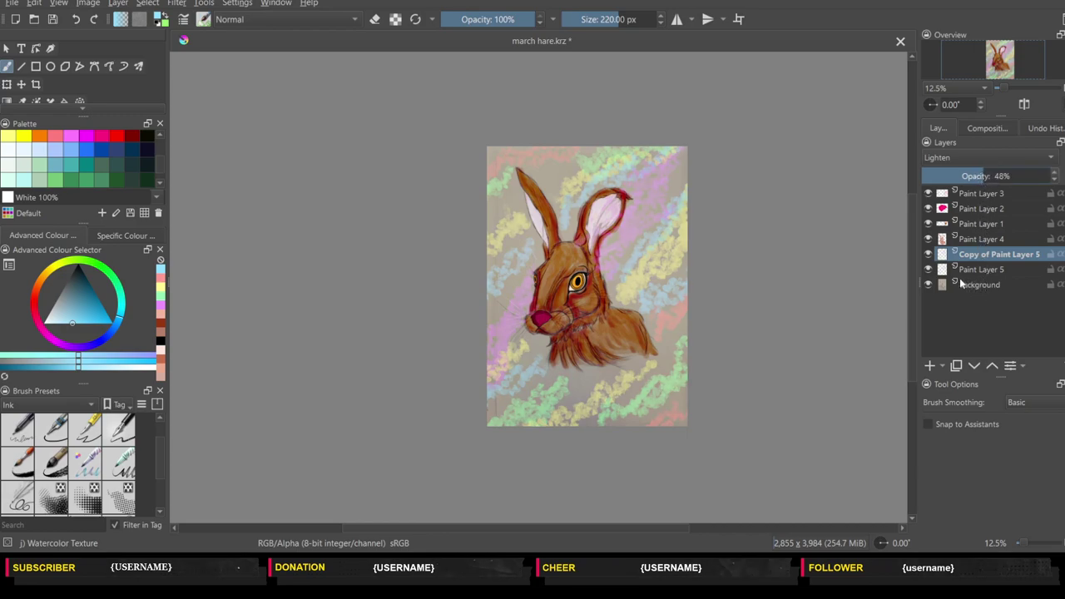
left_click_drag(928, 254, 928, 269)
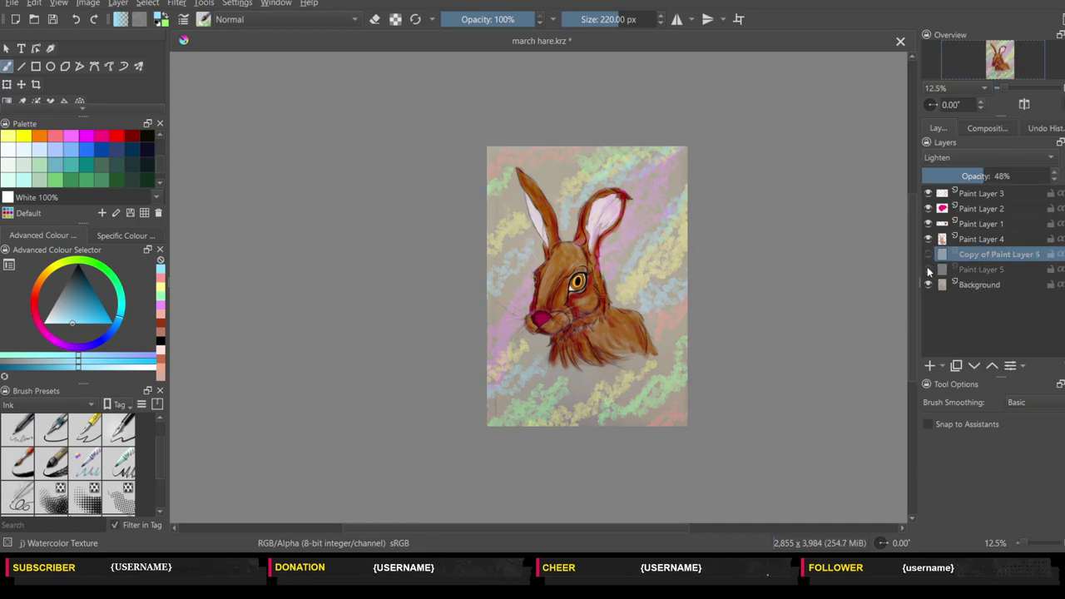
left_click(970, 286)
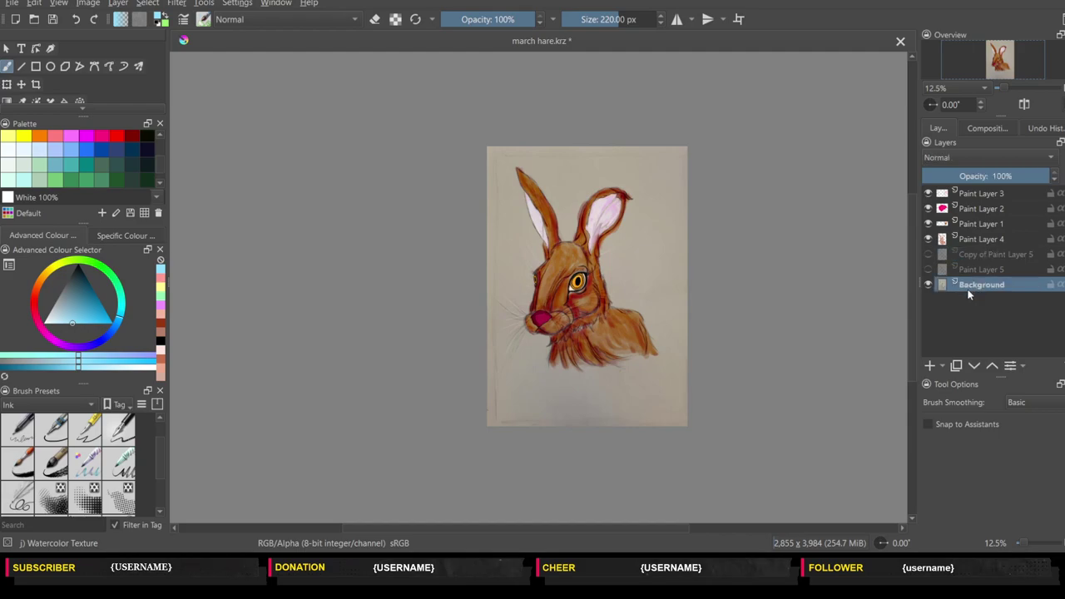
- Add a layer above Background and paint a light blue Pencil-4 Soft line along the cheek edge
left_click(932, 367)
key("plus")
key("plus")
key("plus")
key("plus")
key("plus")
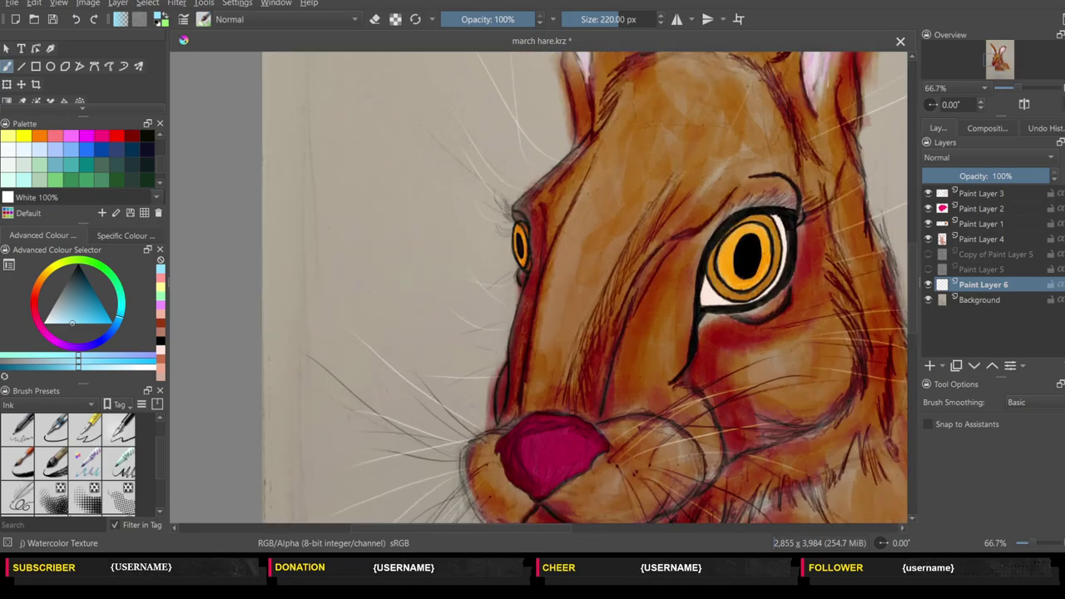
key("plus")
key("plus")
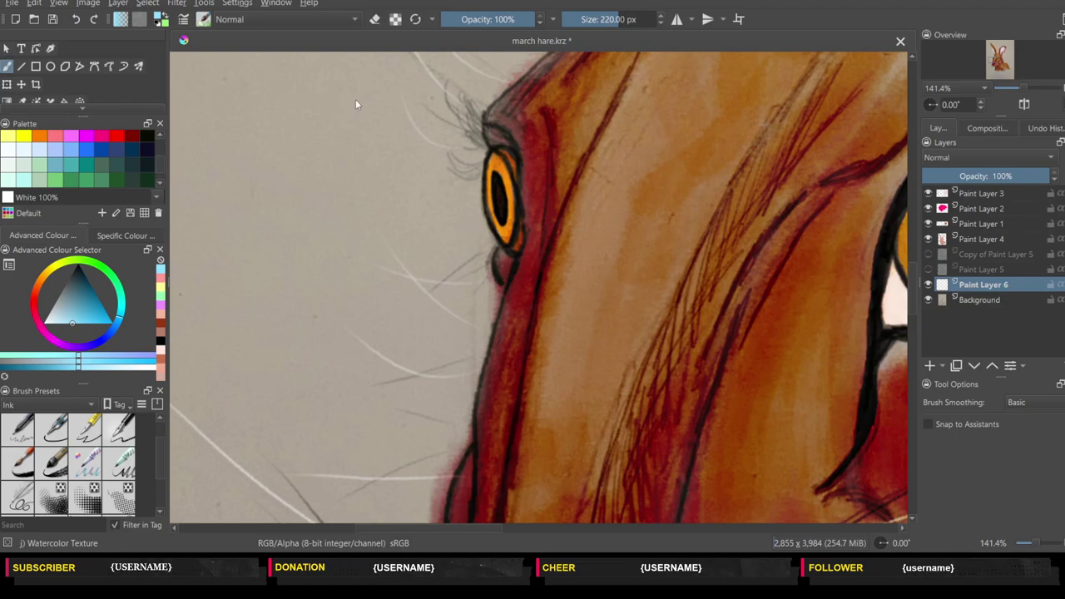
key("slash")
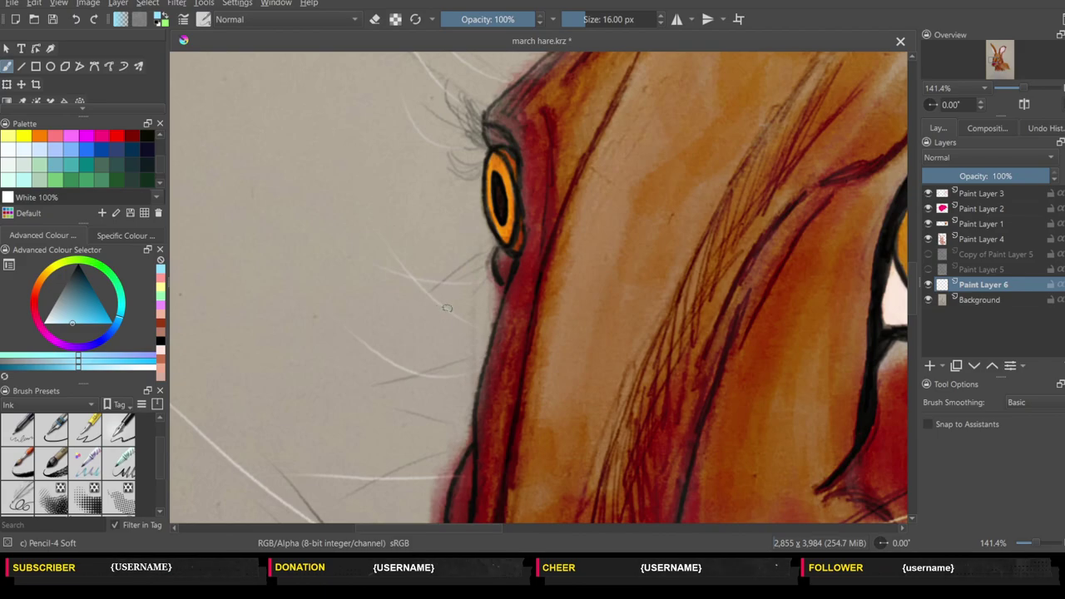
key("plus")
key("plus")
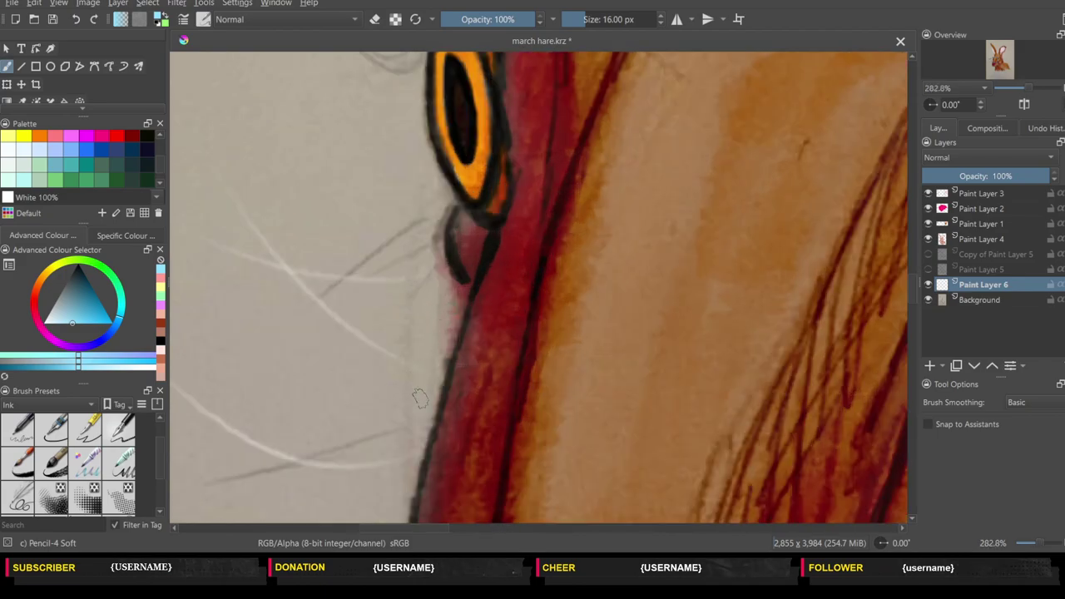
mouse_move(421, 398)
left_mouse_down()
mouse_move(428, 410)
mouse_move(443, 354)
mouse_move(425, 239)
left_mouse_up()
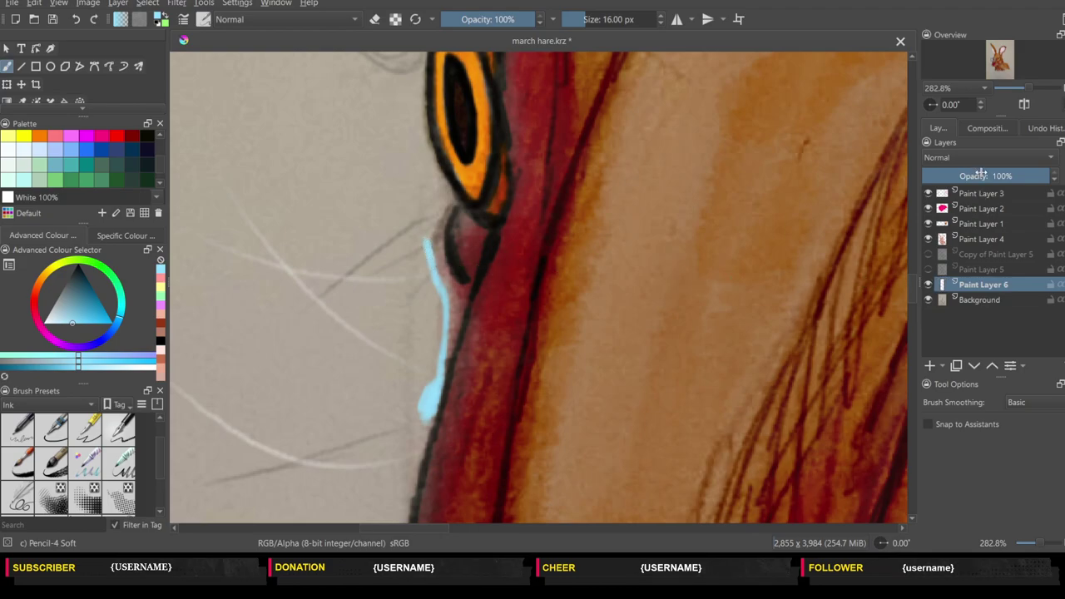
- Undo the blue stroke, set the layer from Erase back to Normal, zoom out to 12.5%, and select Background
key("e")
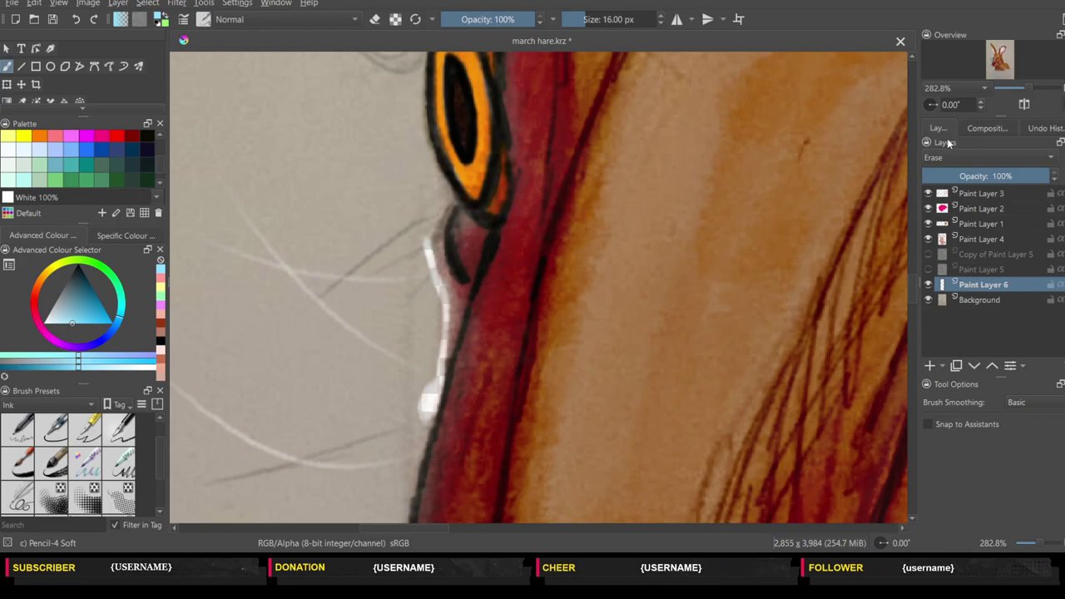
left_click(75, 19)
left_click(75, 19)
scroll(278, 171, "down", 1)
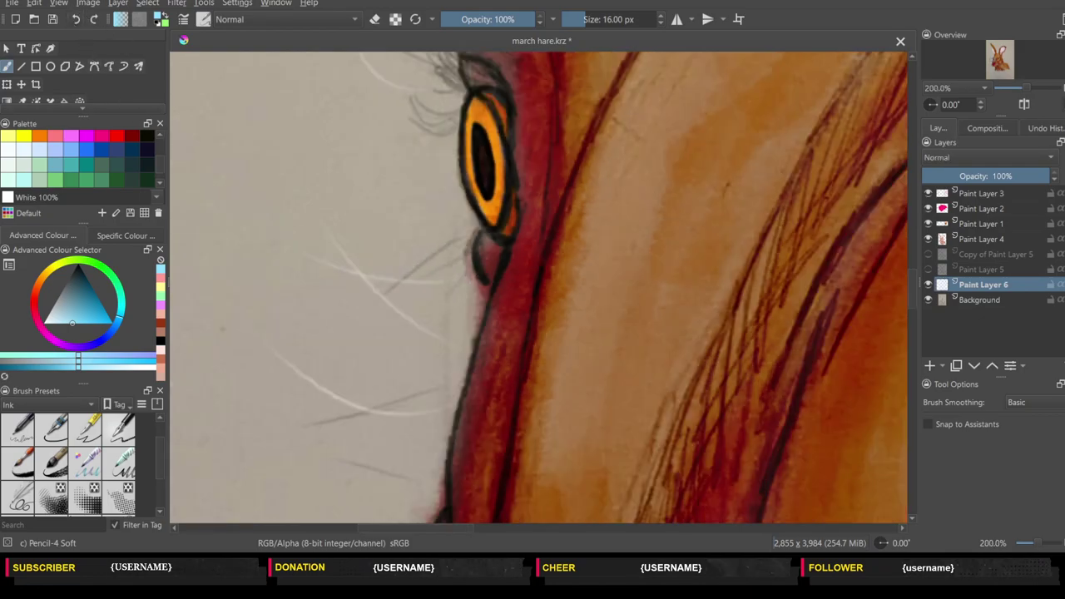
scroll(278, 171, "down", 2)
scroll(278, 172, "down", 2)
scroll(539, 287, "down", 2)
scroll(539, 287, "down", 1)
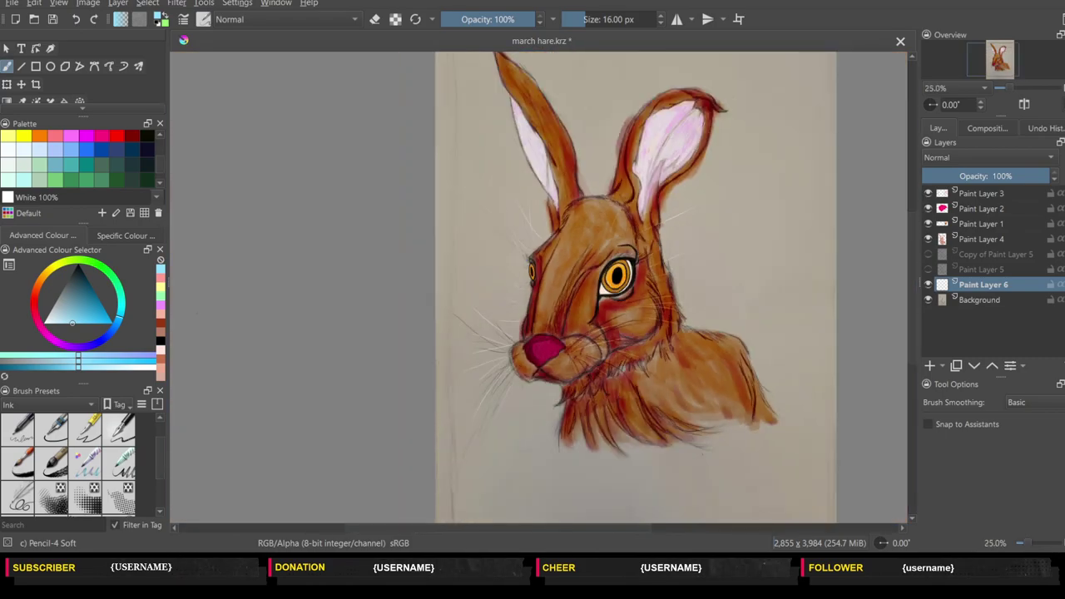
scroll(539, 242, "down", 1)
scroll(538, 242, "down", 1)
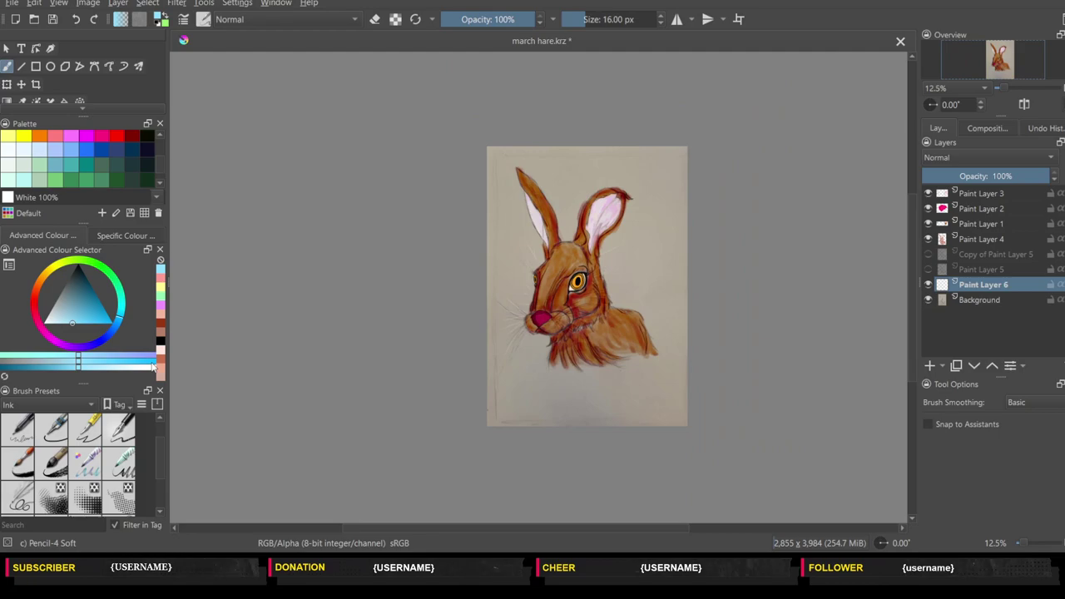
left_click(979, 303)
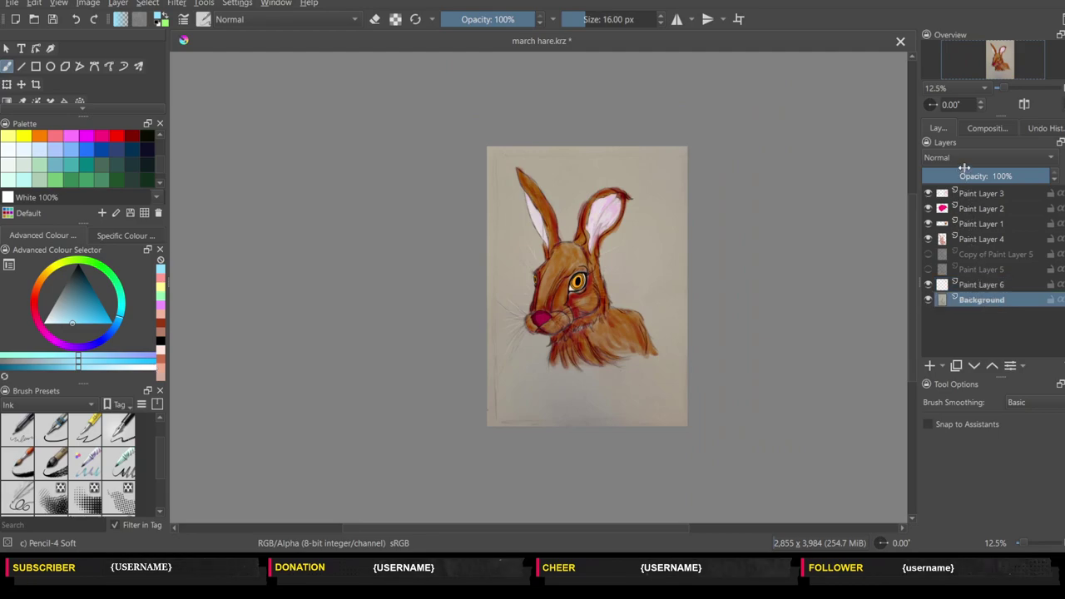
left_click(956, 366)
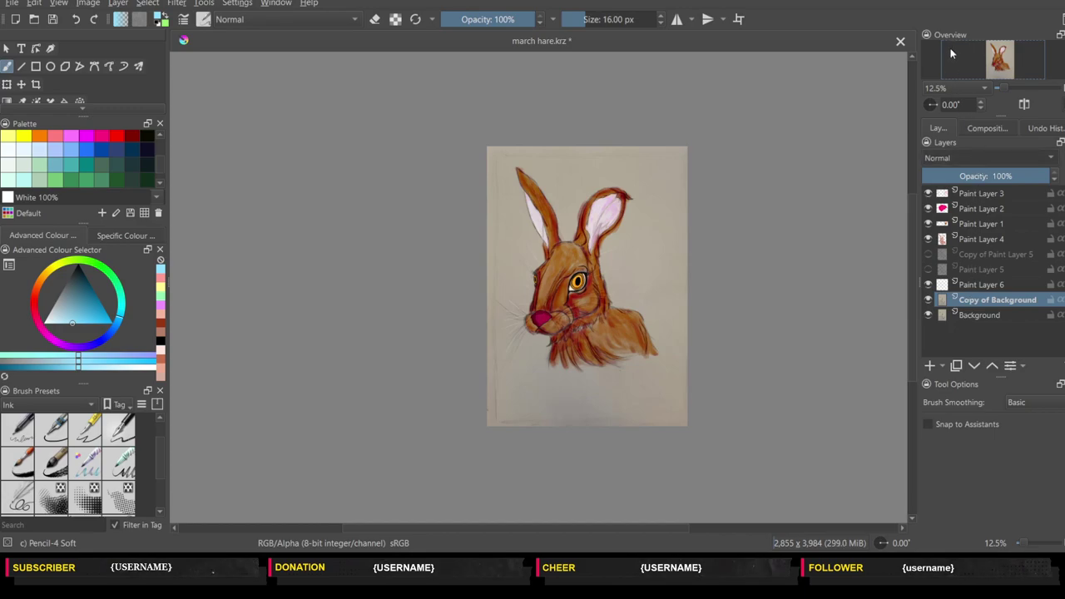
key("alt+shift+w")
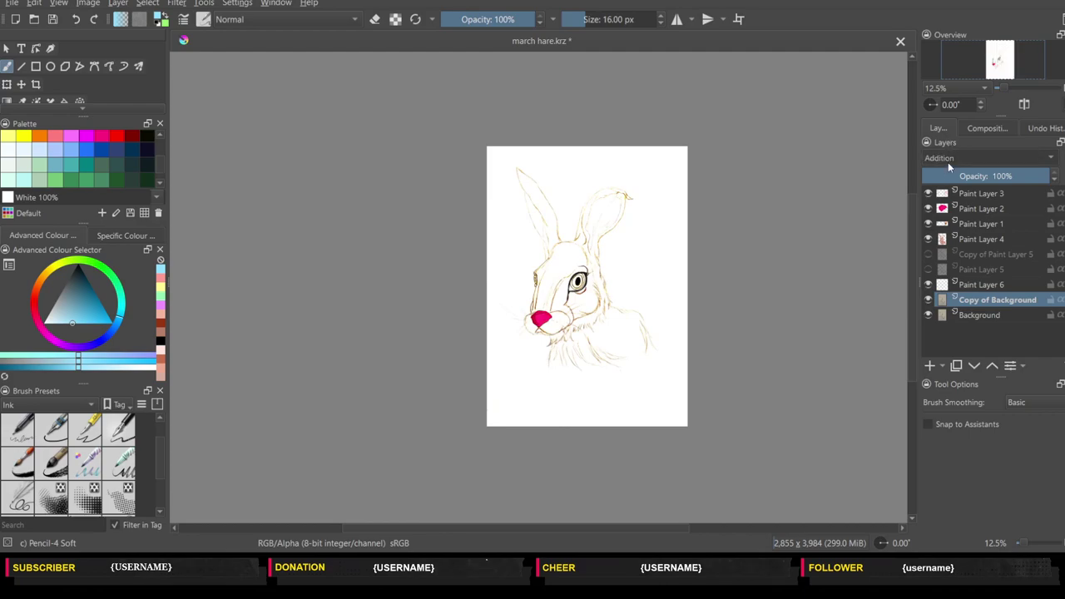
key("alt+shift+b")
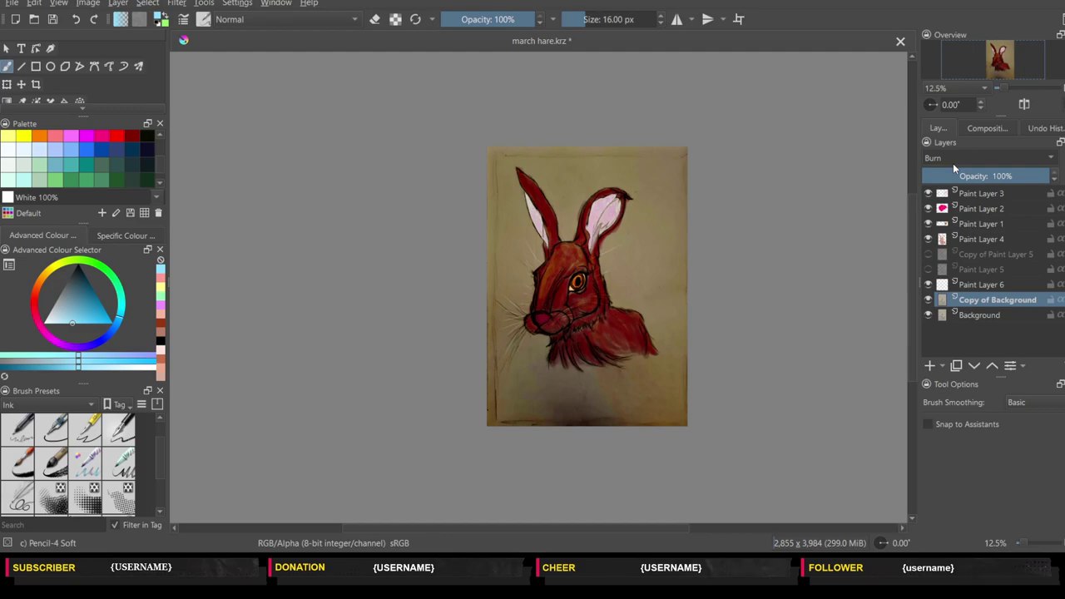
key("alt+shift+c")
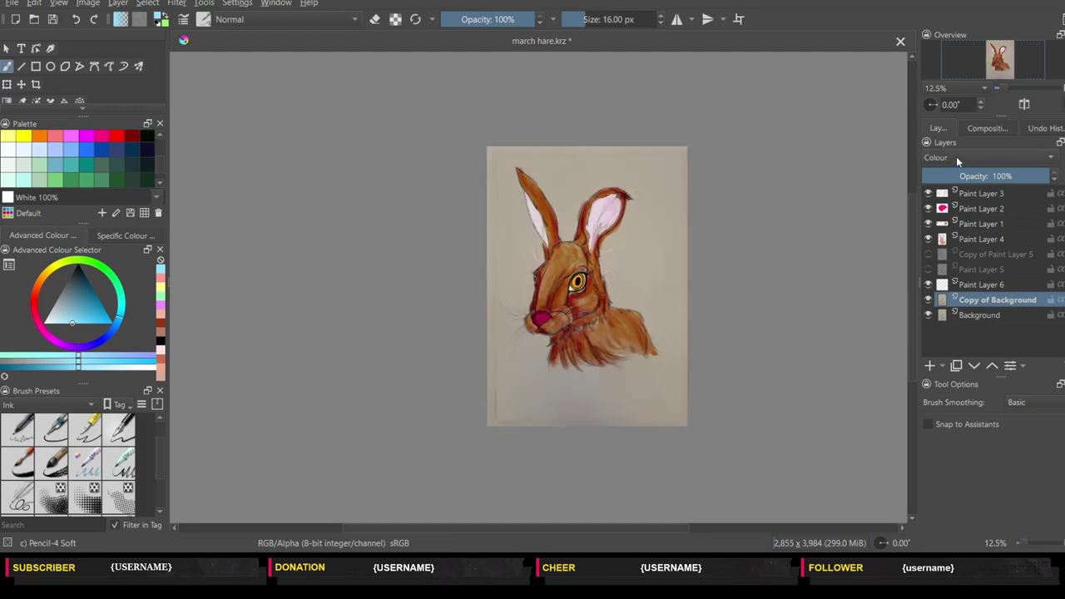
key("alt+shift+d")
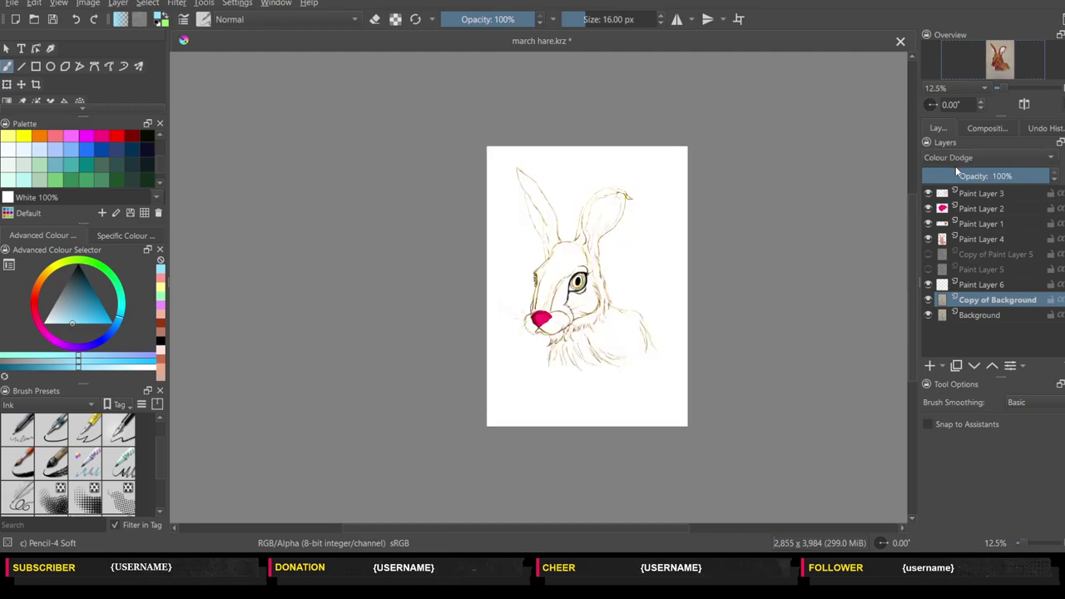
key("alt+shift+k")
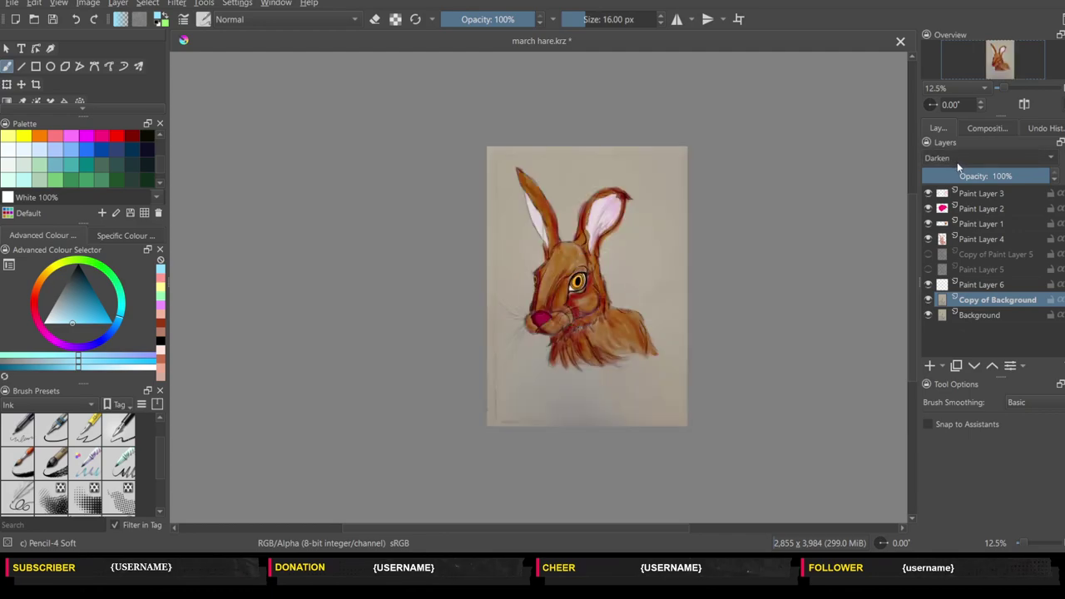
scroll(958, 161, "down", 1)
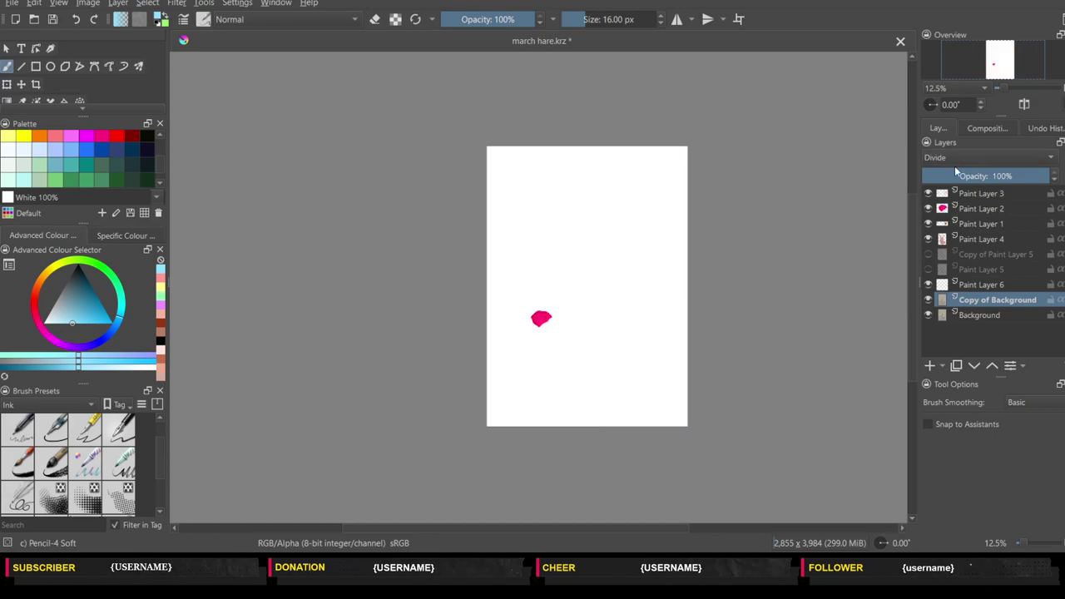
scroll(956, 164, "down", 1)
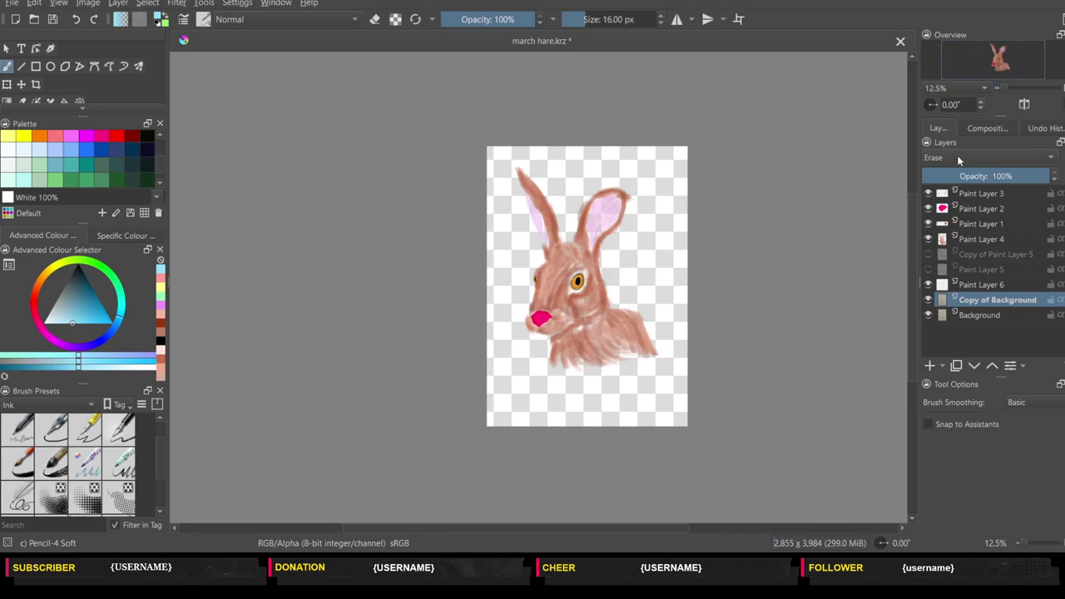
left_click(975, 367)
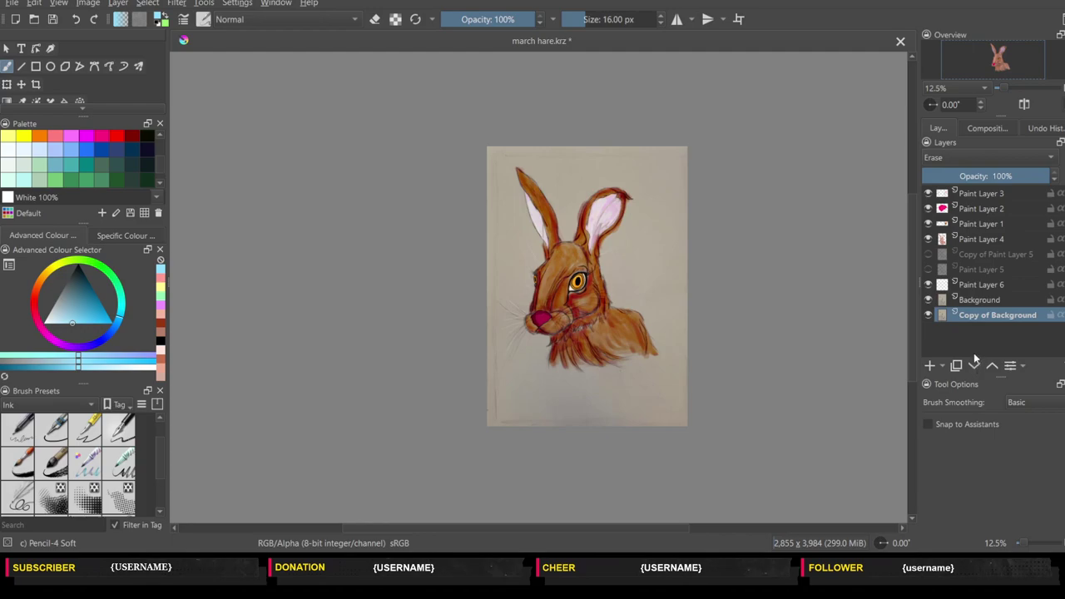
left_click(992, 367)
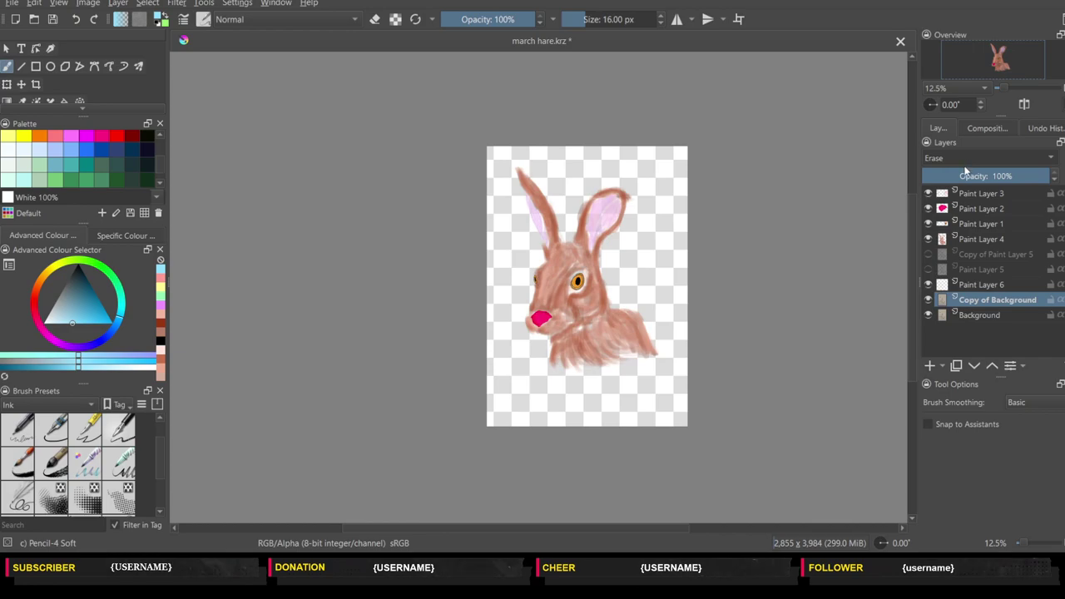
scroll(965, 160, "down", 2)
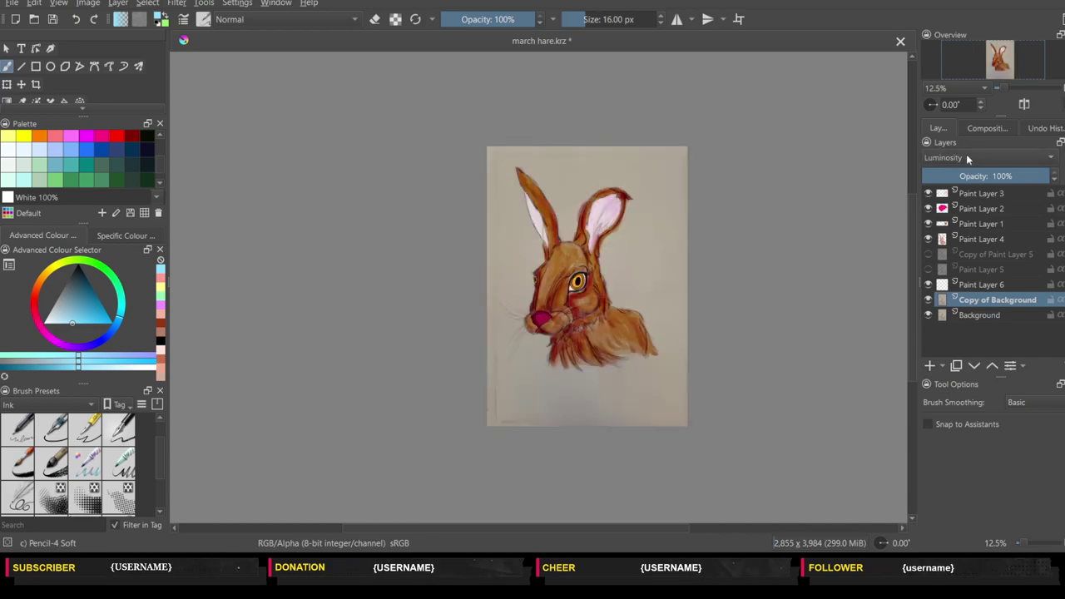
scroll(965, 160, "down", 1)
scroll(966, 160, "down", 1)
scroll(965, 163, "down", 1)
scroll(965, 162, "down", 1)
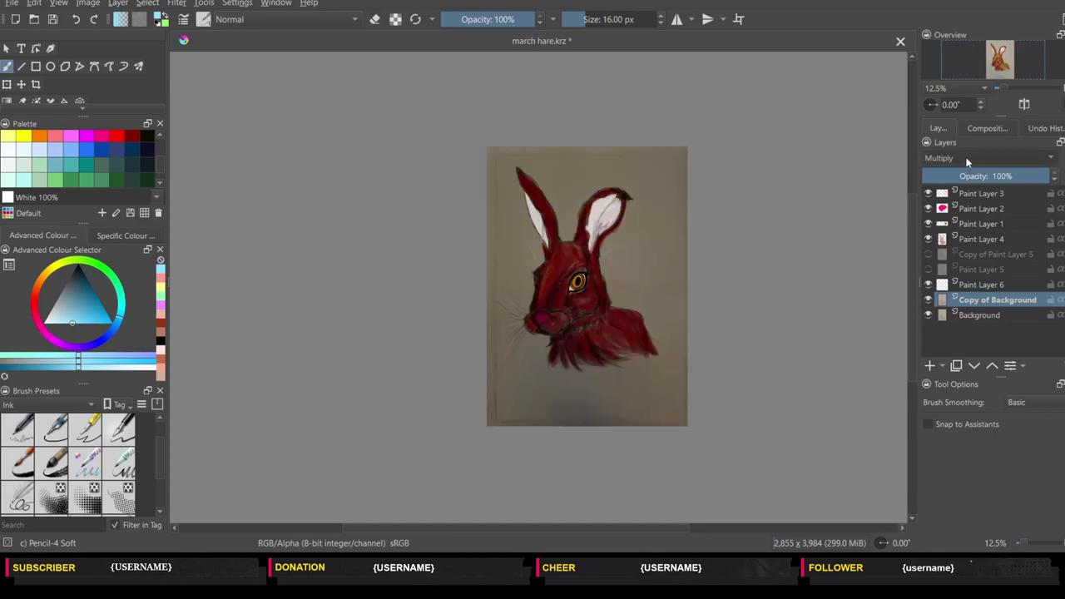
scroll(964, 163, "down", 1)
scroll(967, 153, "down", 1)
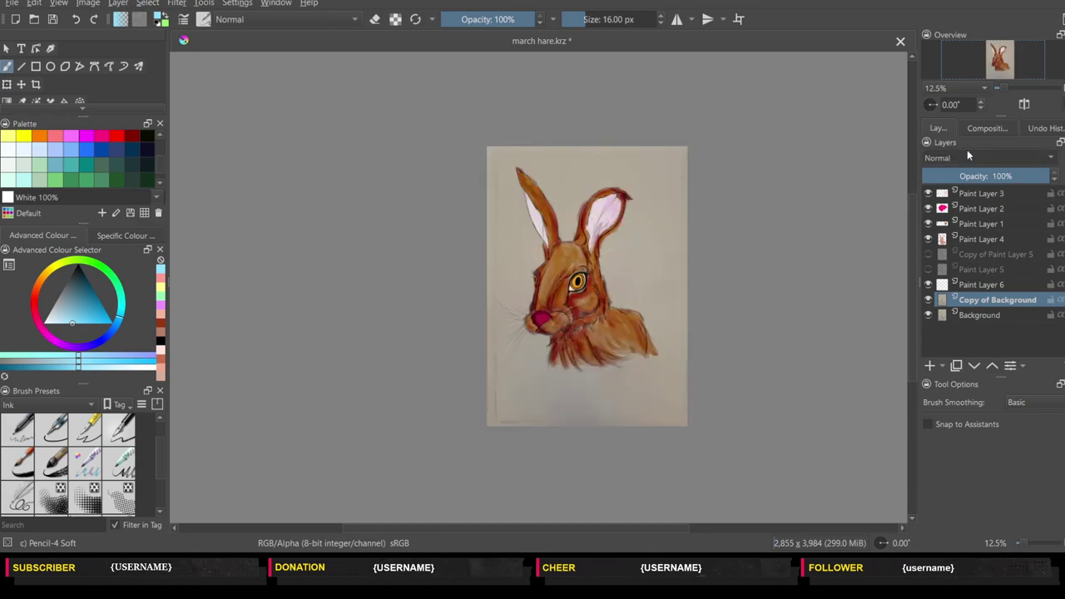
scroll(965, 163, "down", 1)
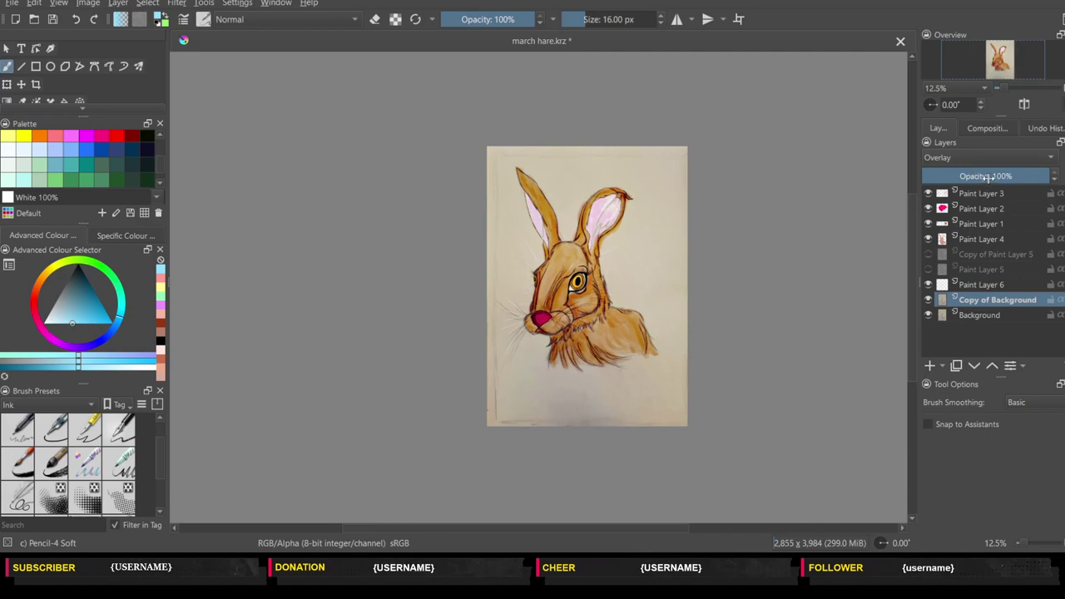
left_click(988, 177)
left_click(967, 176)
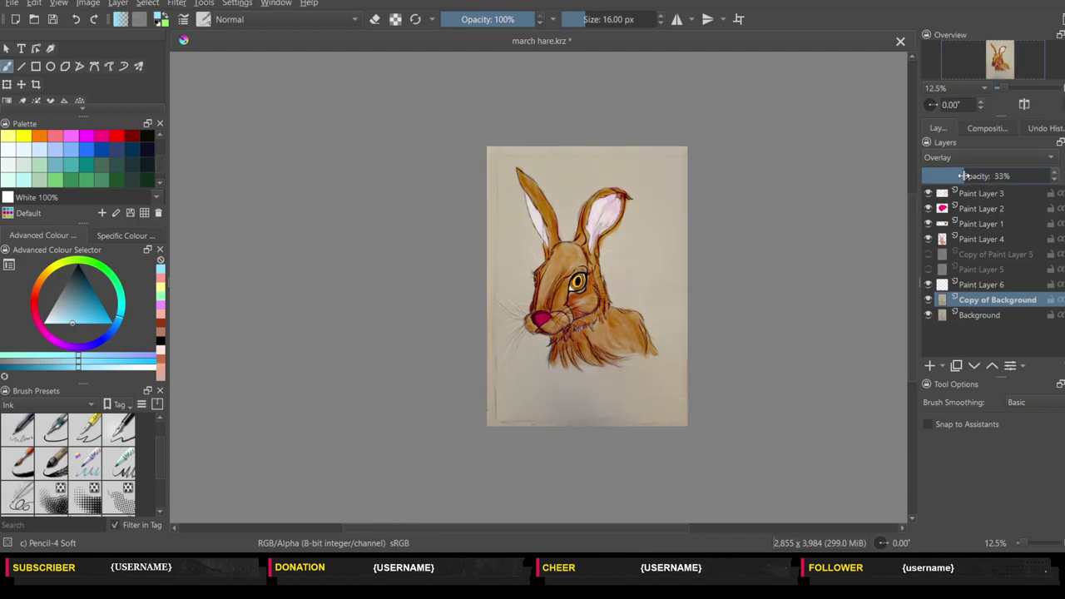
left_click_drag(984, 176, 1050, 177)
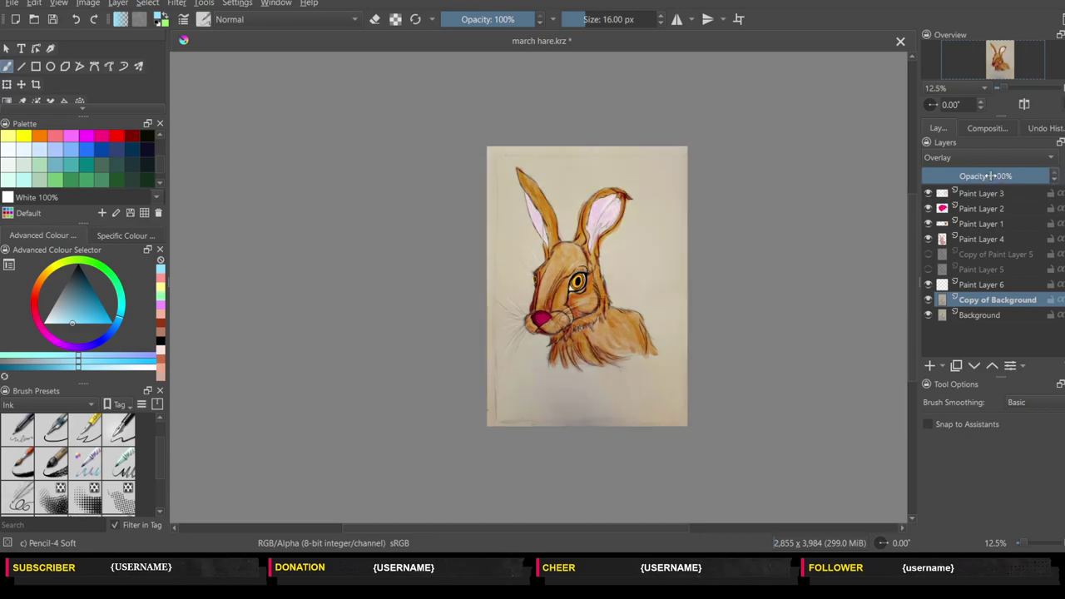
scroll(970, 161, "down", 1)
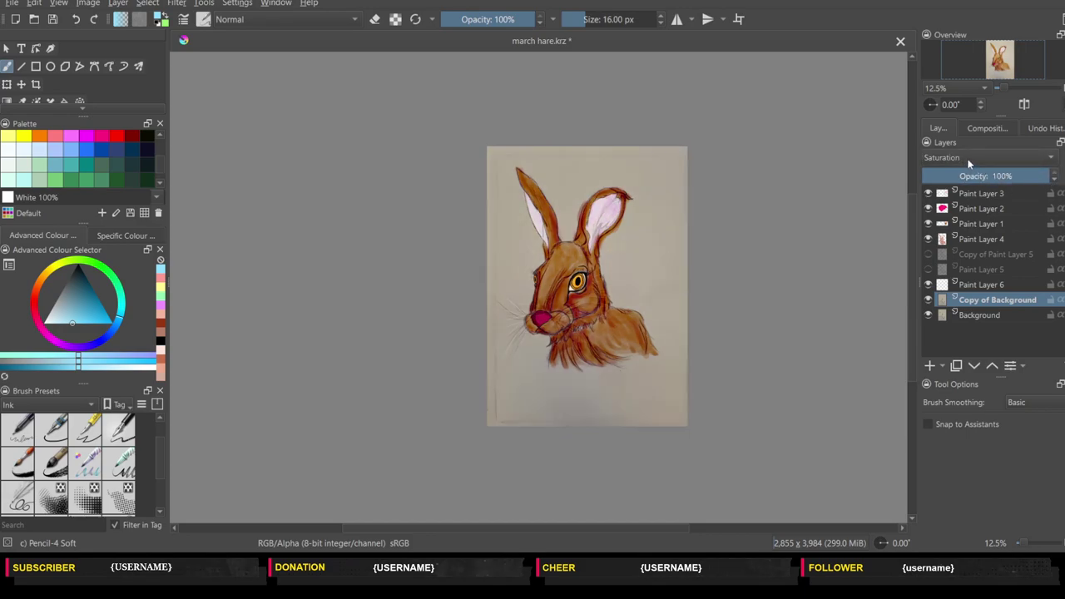
scroll(970, 160, "down", 1)
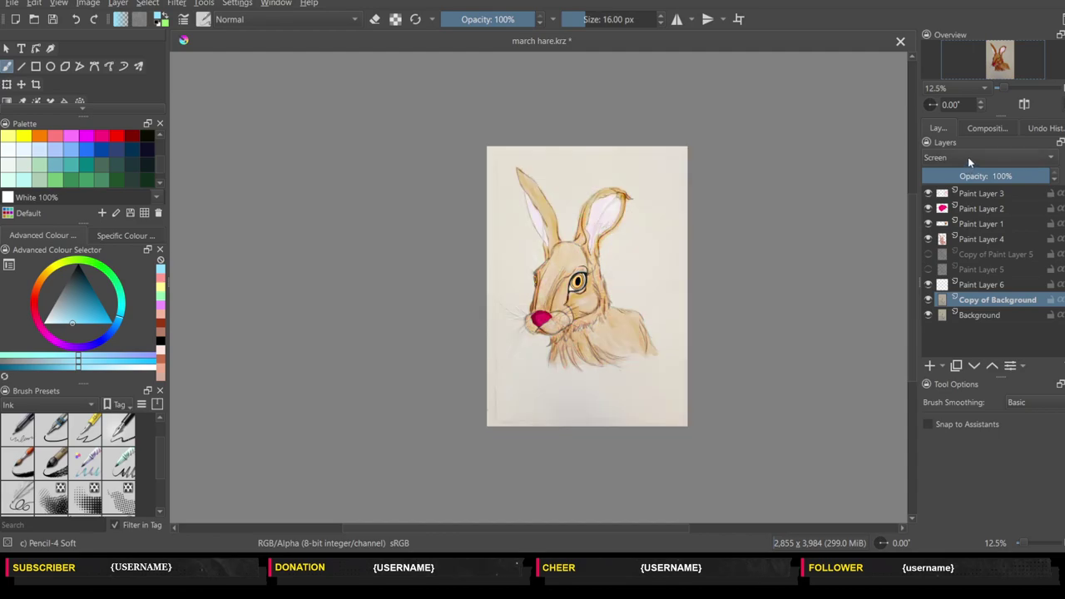
scroll(967, 170, "down", 1)
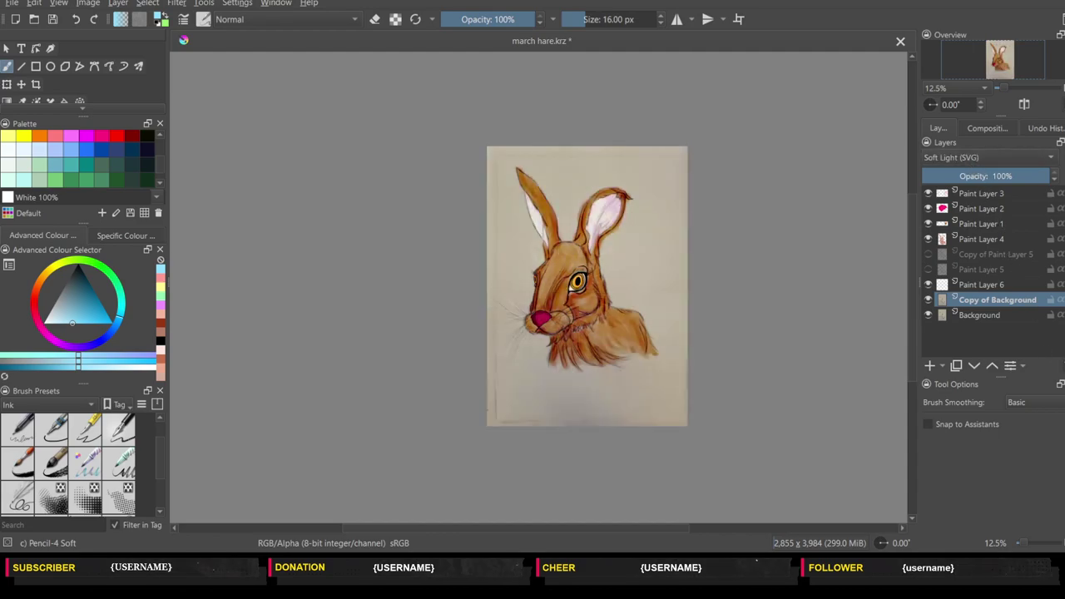
left_click(1057, 367)
left_click(990, 286)
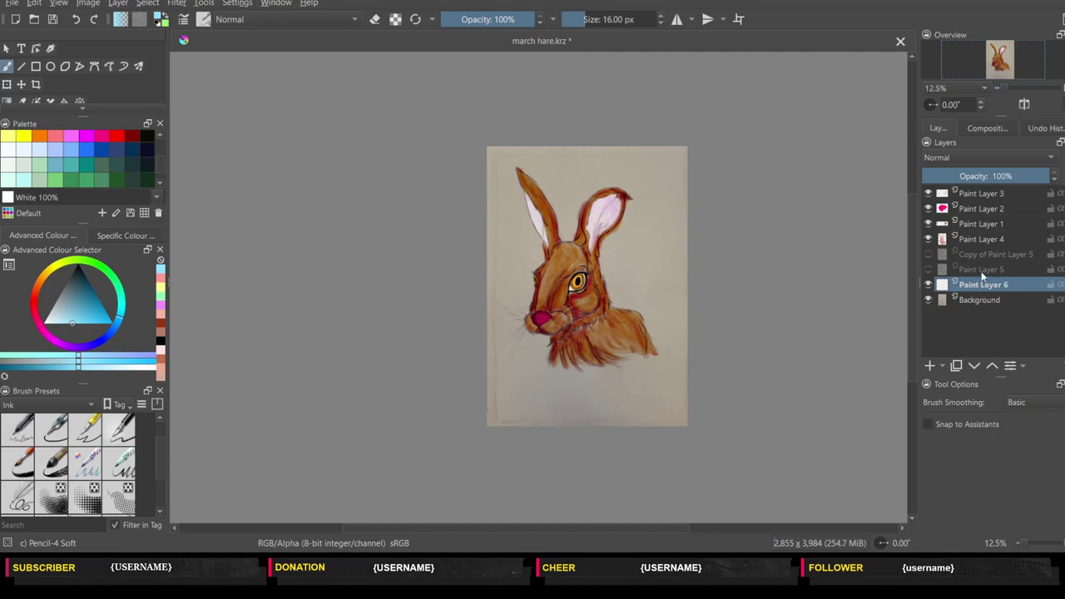
- Unhide Paint Layer 5 and Copy of Paint Layer 5, making Paint Layer 5 active
left_click(928, 269)
left_click(928, 253)
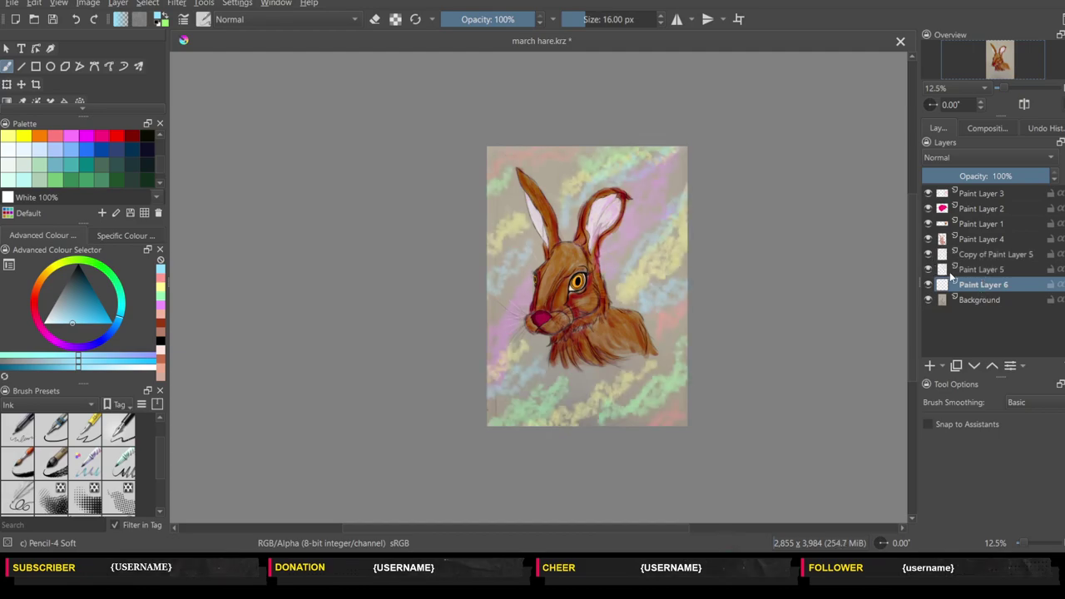
left_click(970, 277)
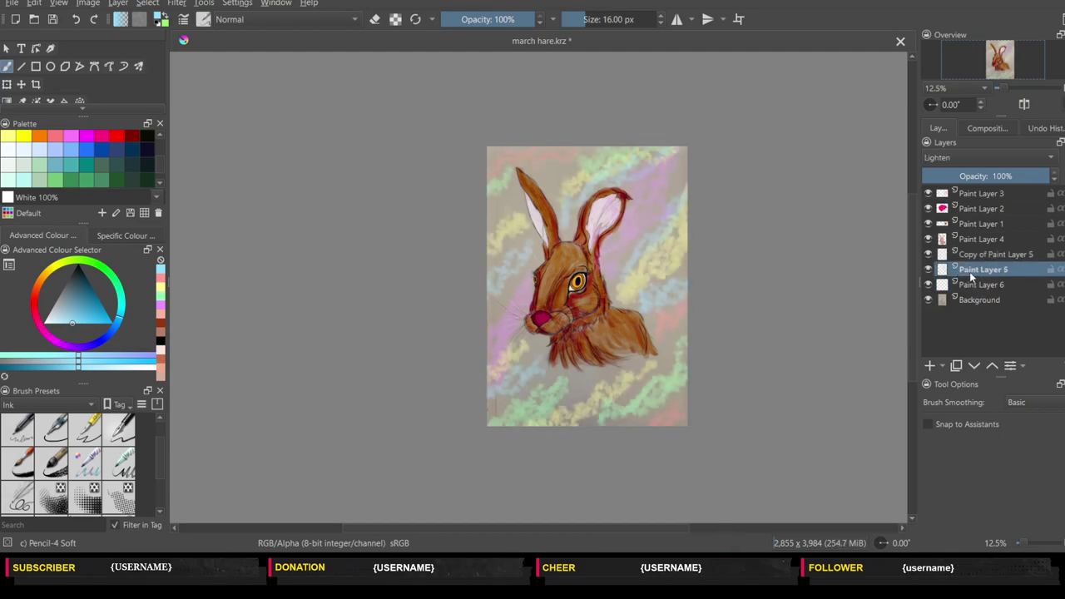
- Zoom in and pick the Blender Basic brush at 36% opacity and 186.60 px
scroll(538, 287, "up", 2)
scroll(538, 287, "up", 2)
scroll(537, 288, "up", 1)
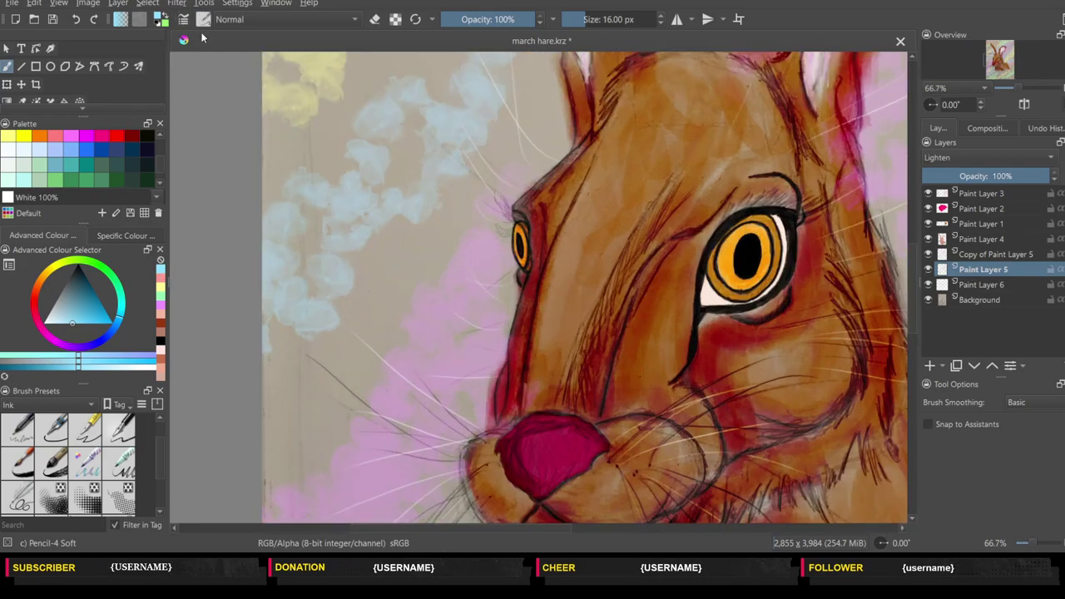
key("slash")
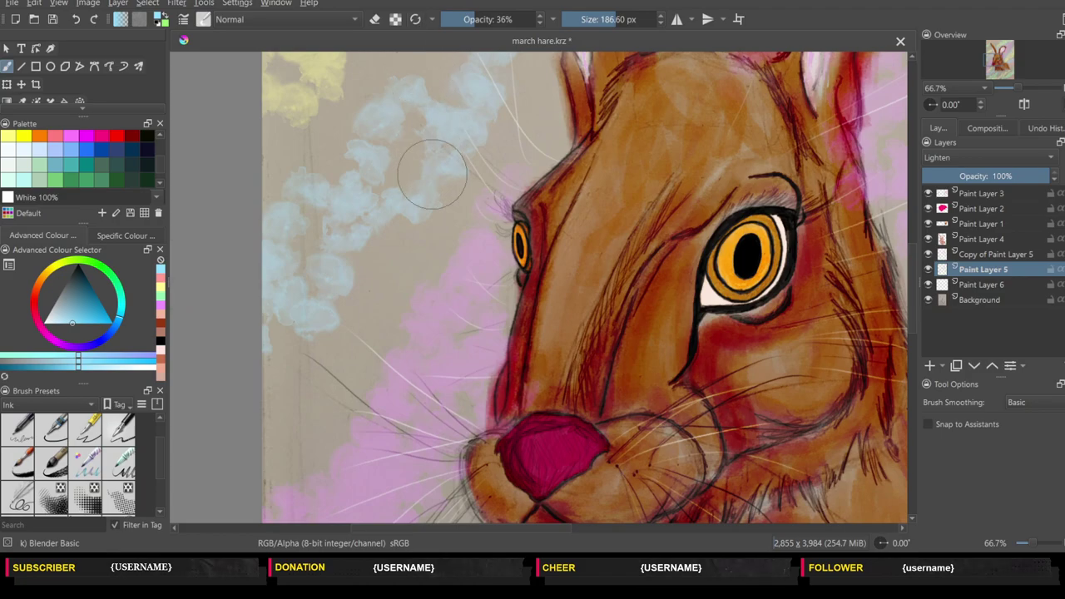
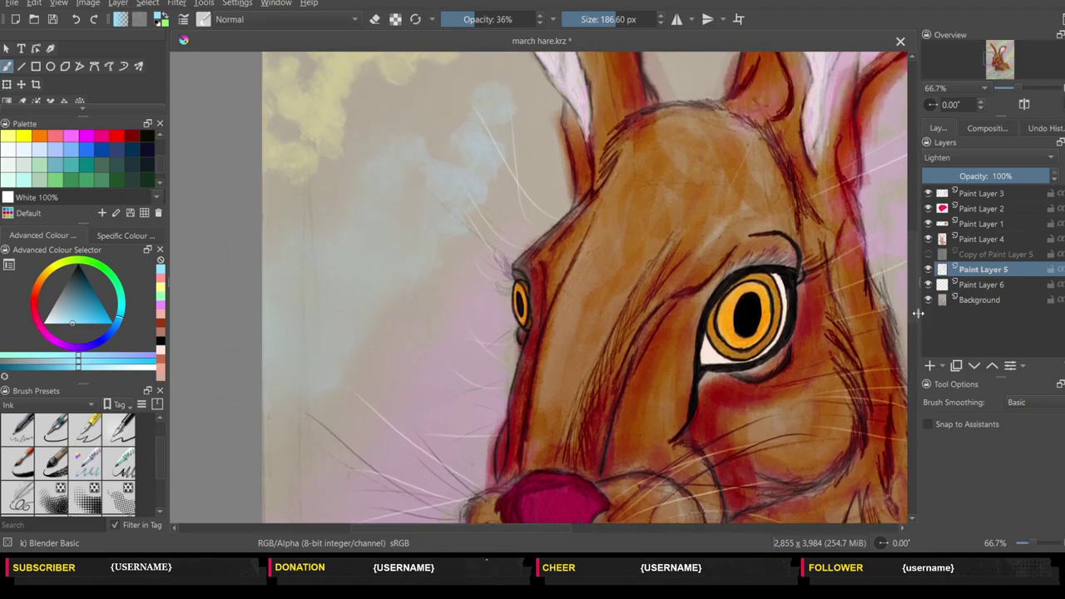
- Soften the yellow clouds left of the ears and chin and blend the blue cloud blobs into haze
scroll(582, 291, "up", 5)
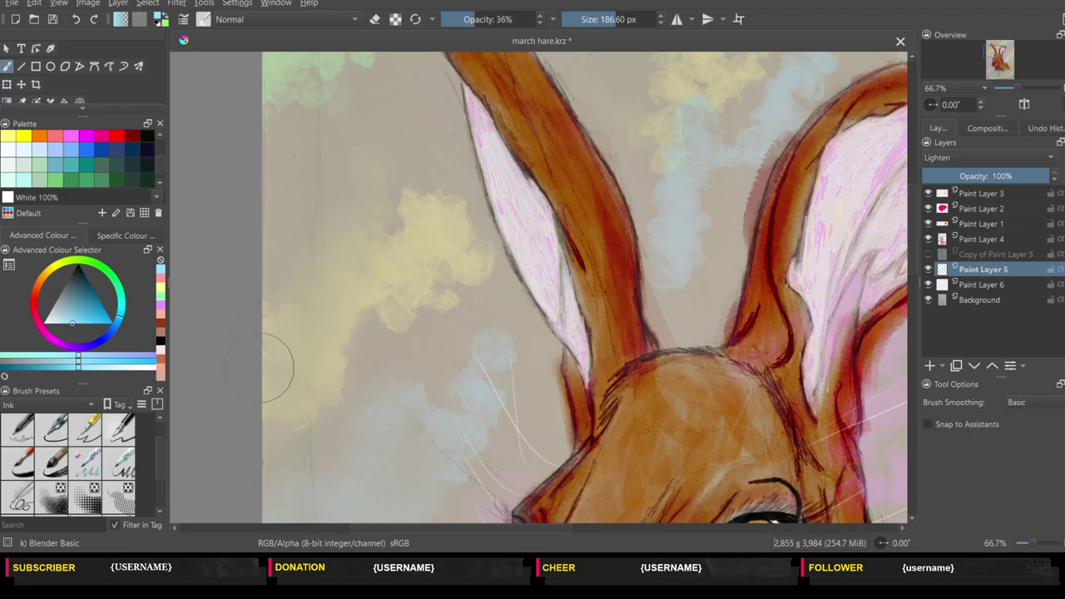
mouse_move(261, 320)
left_mouse_down()
mouse_move(347, 318)
mouse_move(408, 275)
mouse_move(414, 247)
mouse_move(444, 274)
mouse_move(408, 295)
mouse_move(361, 241)
left_mouse_up()
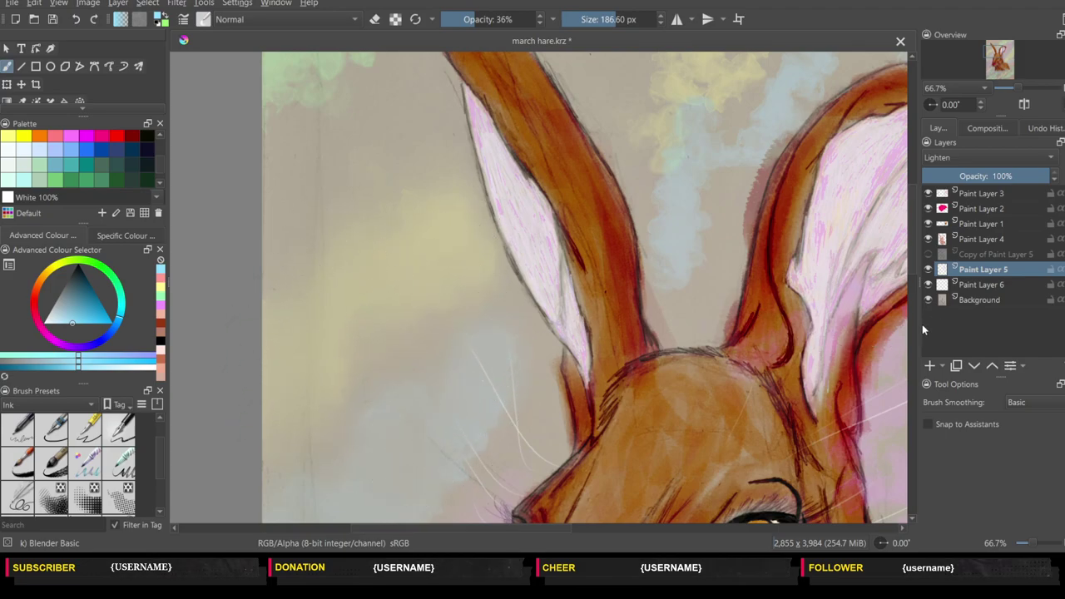
scroll(914, 319, "down", 5)
scroll(914, 329, "down", 1)
scroll(909, 359, "down", 3)
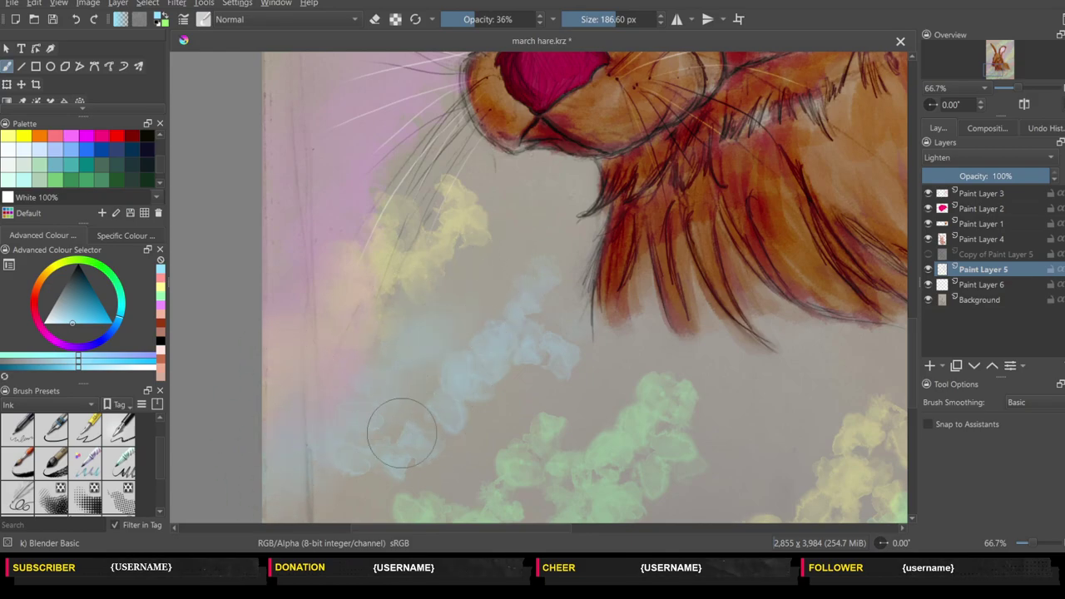
mouse_move(402, 433)
left_mouse_down()
mouse_move(362, 496)
mouse_move(475, 344)
mouse_move(489, 387)
left_mouse_up()
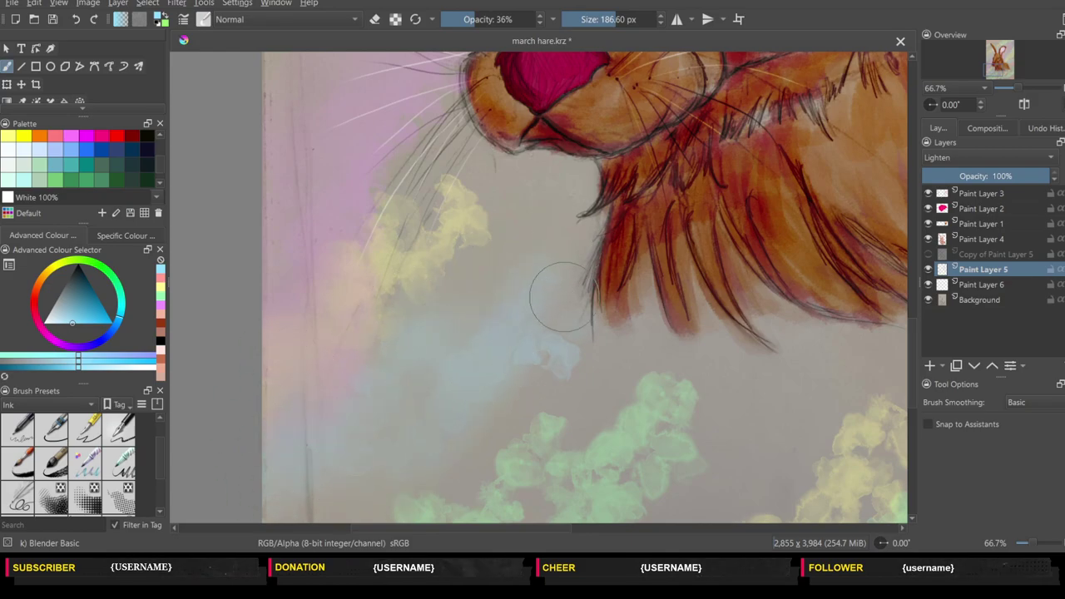
mouse_move(338, 321)
left_mouse_down()
mouse_move(385, 219)
mouse_move(482, 190)
left_mouse_up()
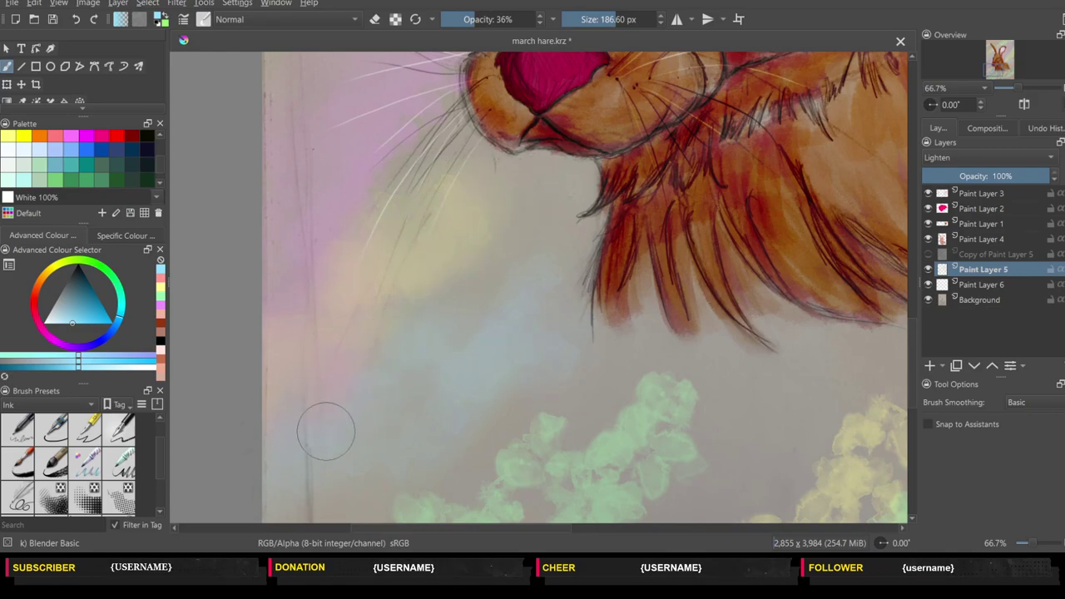
- Smudge the green cloud blobs and blend the yellow clouds down to the bottom edge
scroll(503, 345, "down", 4)
scroll(503, 345, "down", 2)
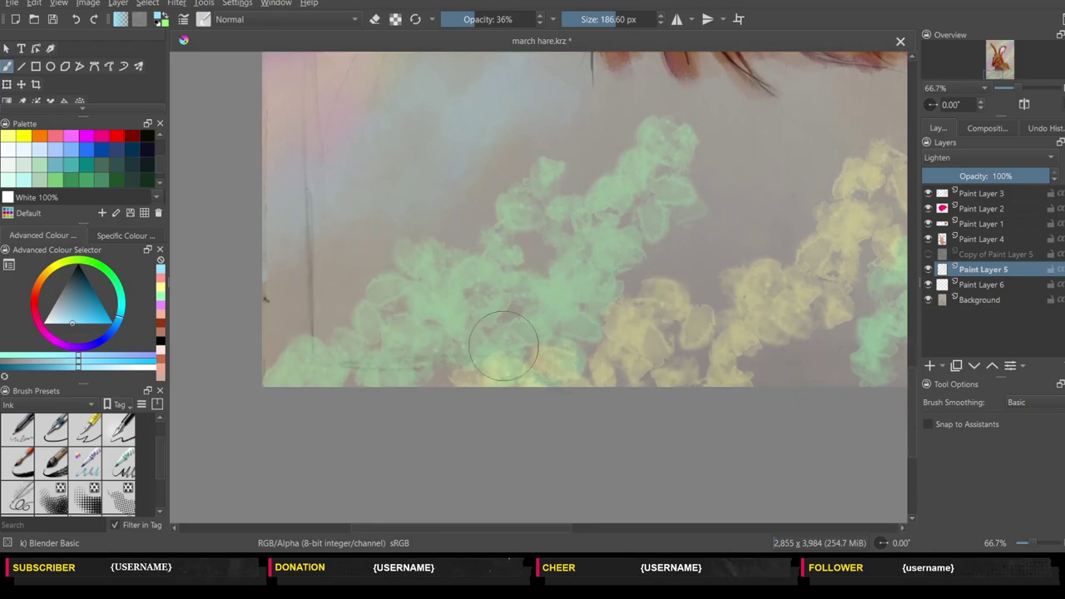
mouse_move(321, 400)
left_mouse_down()
mouse_move(428, 238)
mouse_move(405, 383)
mouse_move(440, 309)
mouse_move(522, 293)
mouse_move(533, 379)
left_mouse_up()
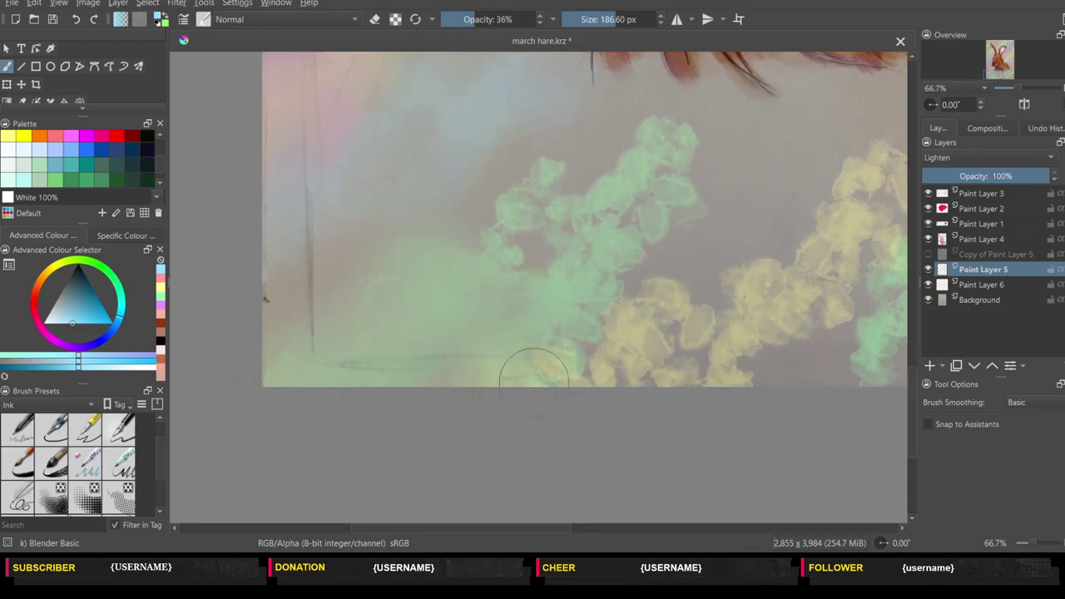
mouse_move(574, 295)
left_mouse_down()
mouse_move(611, 250)
mouse_move(540, 191)
mouse_move(474, 297)
mouse_move(587, 138)
mouse_move(495, 347)
mouse_move(673, 279)
mouse_move(594, 378)
left_mouse_up()
mouse_move(691, 294)
left_mouse_down()
mouse_move(686, 374)
mouse_move(804, 219)
mouse_move(837, 231)
mouse_move(785, 278)
mouse_move(854, 196)
mouse_move(796, 327)
left_mouse_up()
left_click_drag(397, 534, 472, 535)
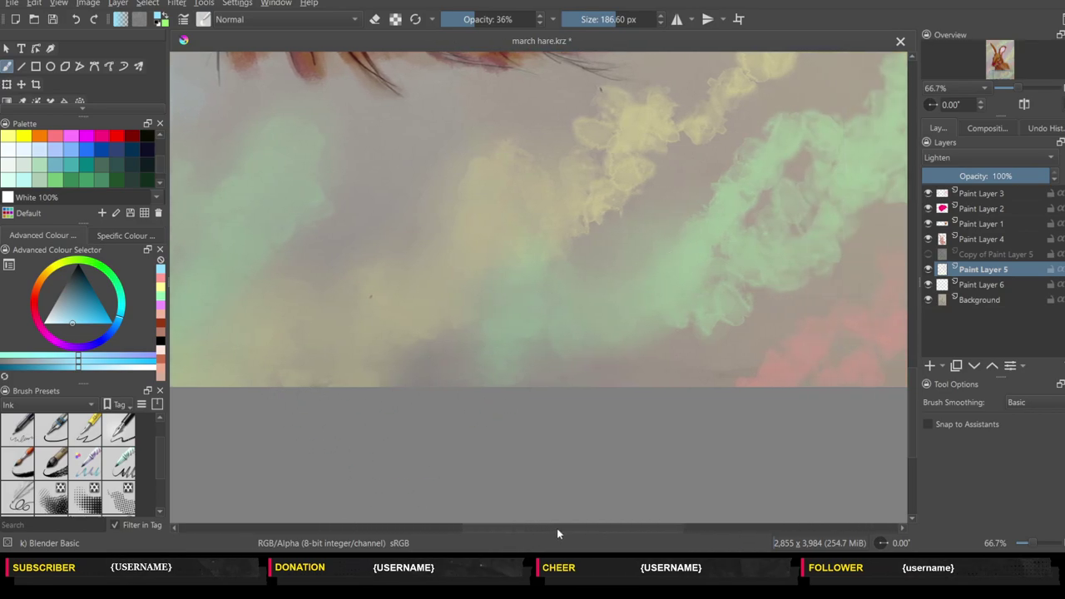
- Soften the yellow cloud area near the top and smooth the green cloud edges beside the fur
left_click_drag(521, 528, 596, 529)
mouse_move(369, 202)
left_mouse_down()
mouse_move(487, 91)
mouse_move(528, 90)
mouse_move(562, 135)
mouse_move(507, 166)
mouse_move(564, 100)
mouse_move(445, 238)
mouse_move(591, 261)
mouse_move(587, 309)
mouse_move(602, 269)
mouse_move(740, 161)
mouse_move(600, 237)
mouse_move(625, 142)
mouse_move(710, 109)
mouse_move(708, 183)
mouse_move(726, 138)
mouse_move(787, 95)
mouse_move(782, 302)
mouse_move(765, 365)
left_mouse_up()
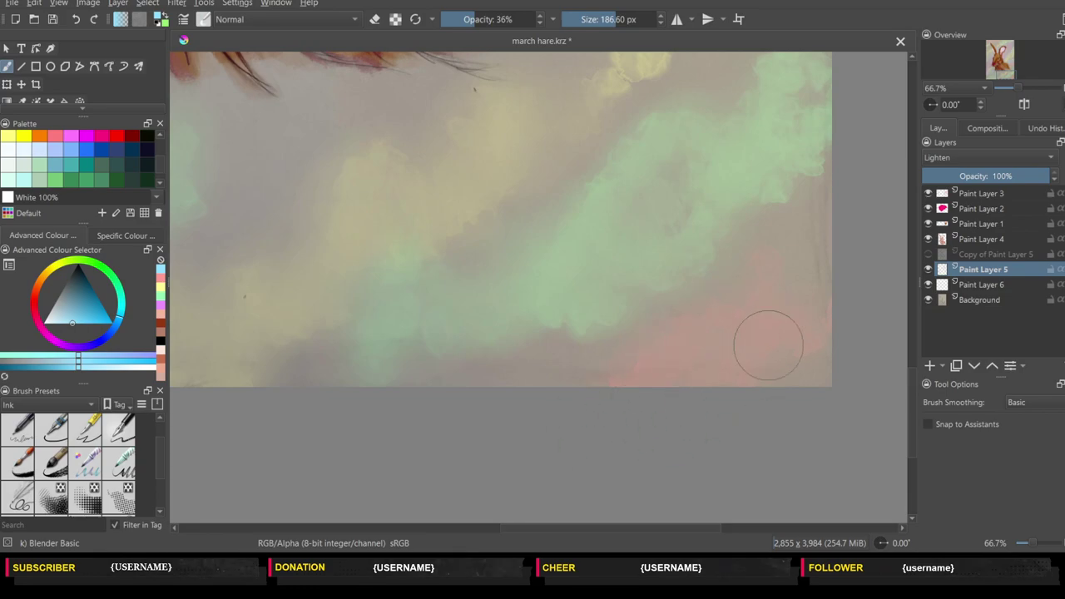
left_click_drag(911, 412, 910, 358)
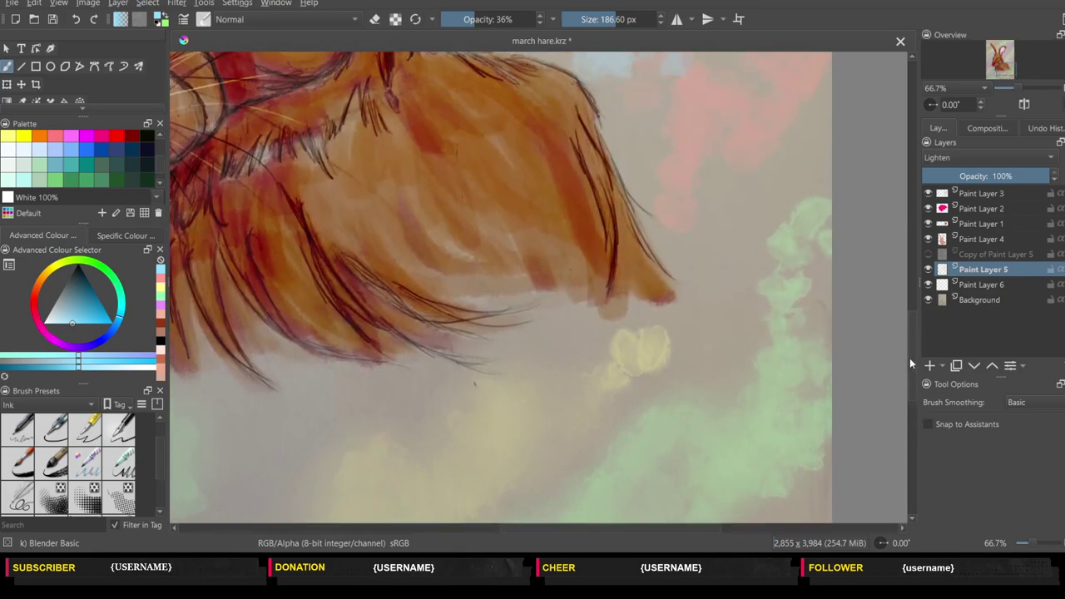
mouse_move(588, 406)
left_mouse_down()
mouse_move(613, 352)
mouse_move(734, 380)
mouse_move(777, 435)
mouse_move(749, 361)
mouse_move(755, 257)
mouse_move(807, 193)
left_mouse_up()
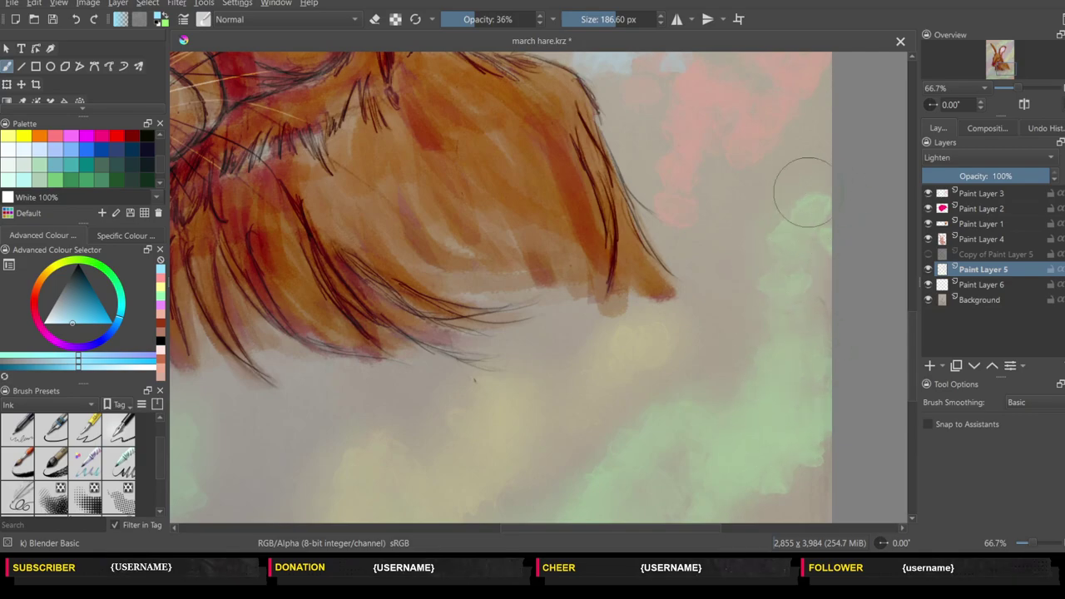
- Blend the pink and blue clouds by the fur, the yellow clouds by the head, and the sky right of the ear
left_click_drag(914, 392, 898, 356)
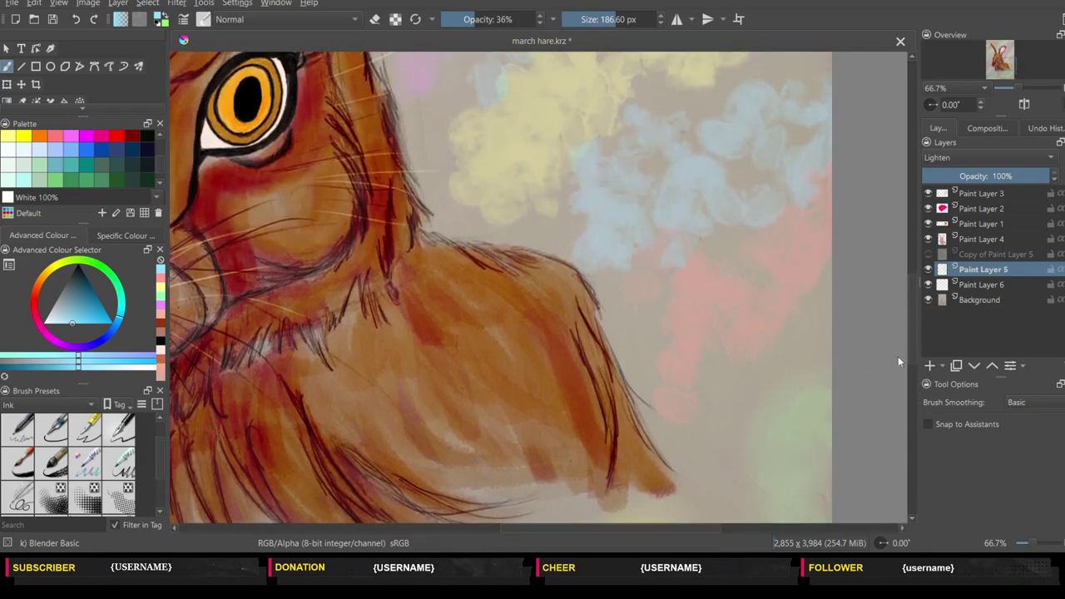
mouse_move(662, 405)
left_mouse_down()
mouse_move(638, 297)
mouse_move(737, 258)
mouse_move(801, 254)
mouse_move(777, 245)
mouse_move(746, 185)
mouse_move(766, 91)
mouse_move(735, 149)
mouse_move(631, 199)
mouse_move(575, 162)
mouse_move(602, 138)
mouse_move(645, 219)
mouse_move(624, 261)
left_mouse_up()
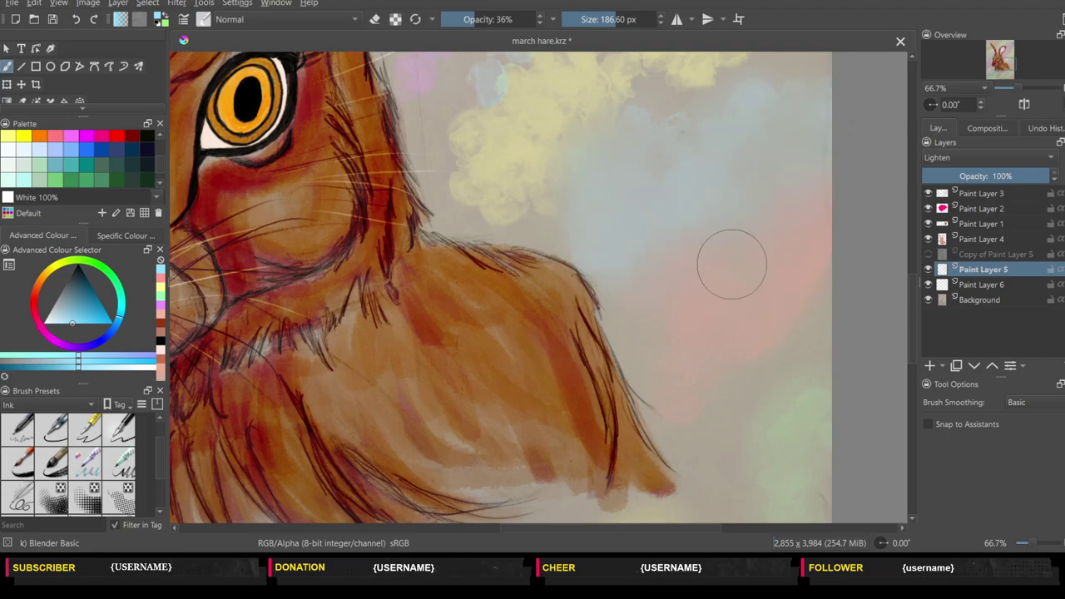
scroll(913, 341, "up", 5)
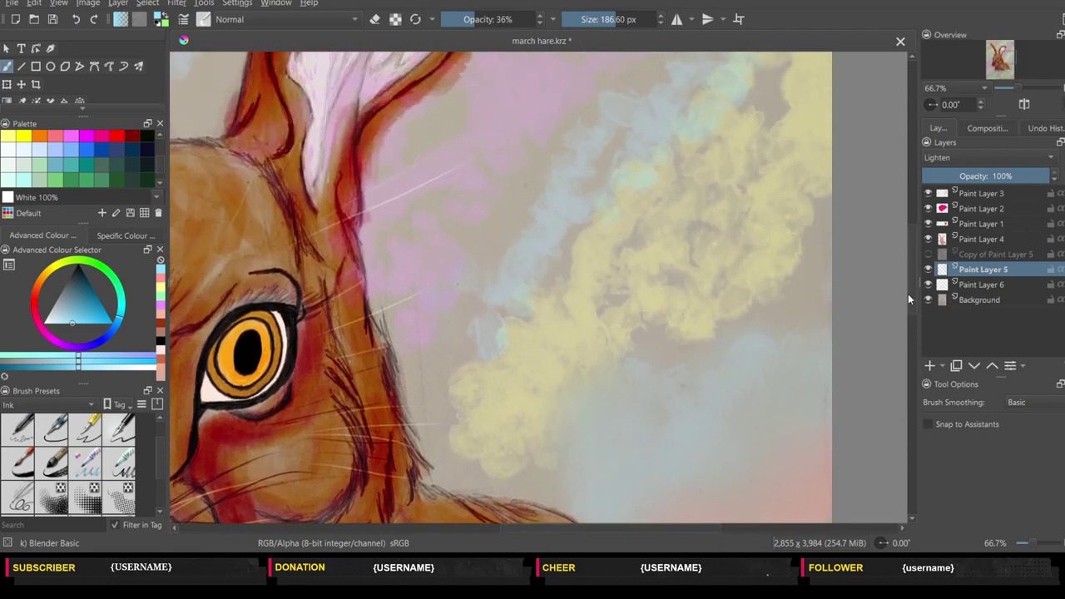
mouse_move(506, 433)
left_mouse_down()
mouse_move(516, 475)
mouse_move(598, 231)
mouse_move(690, 214)
mouse_move(690, 333)
mouse_move(738, 257)
mouse_move(814, 81)
mouse_move(690, 162)
mouse_move(702, 167)
mouse_move(723, 267)
mouse_move(513, 337)
mouse_move(490, 280)
mouse_move(589, 195)
left_mouse_up()
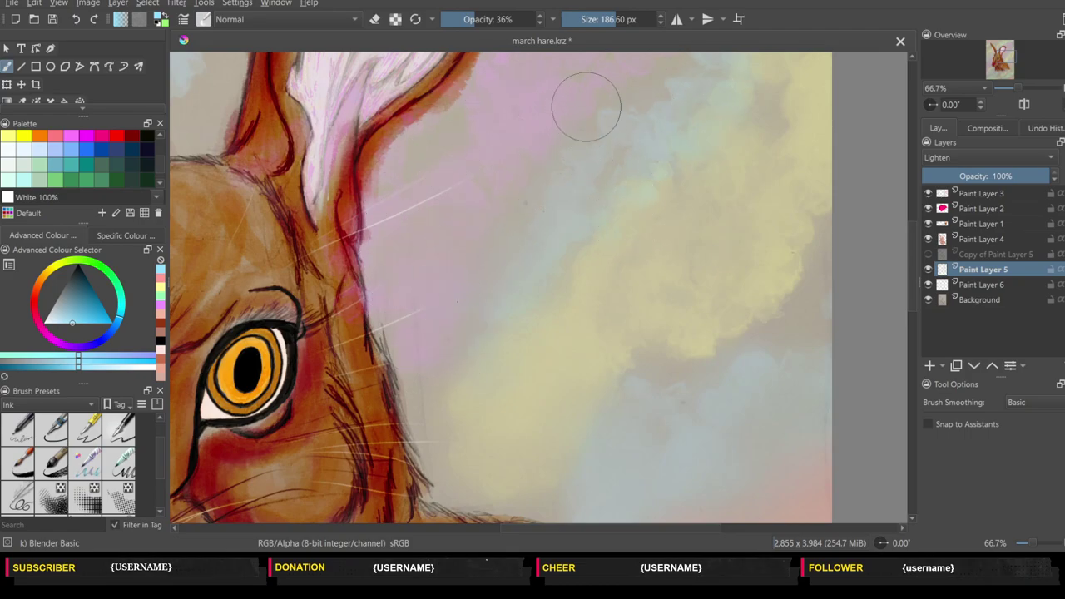
left_click_drag(684, 180, 787, 285)
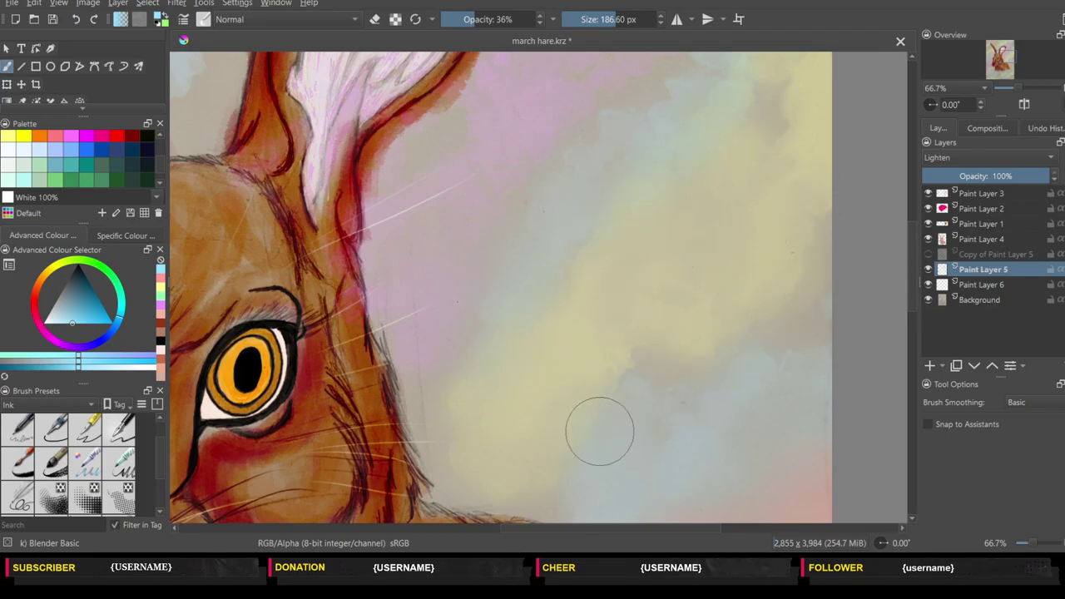
mouse_move(913, 305)
left_mouse_down()
mouse_move(914, 327)
mouse_move(908, 184)
left_mouse_up()
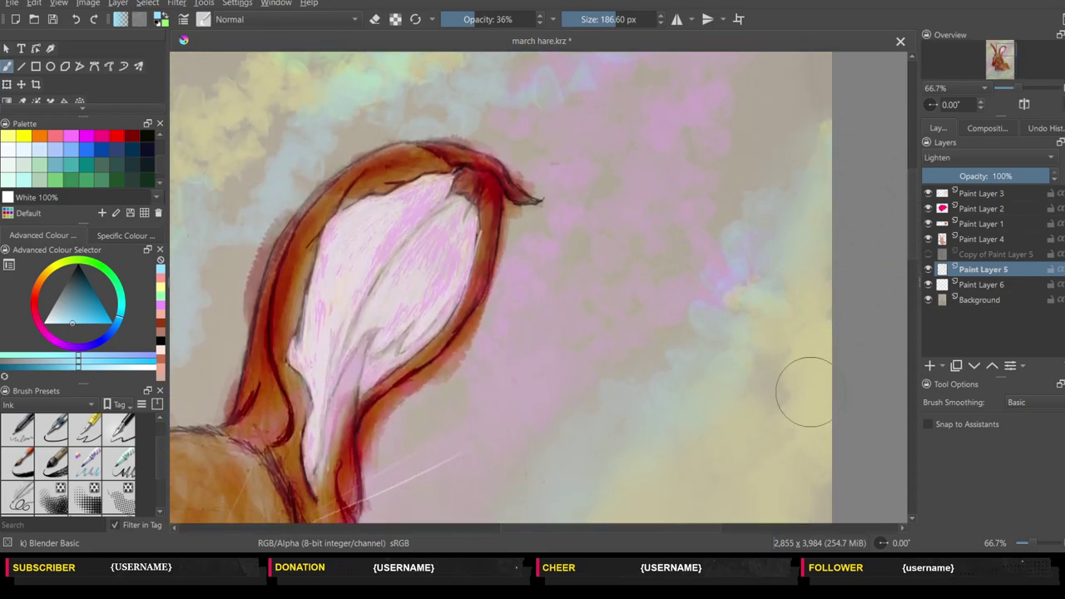
- Wash pink over the bluish sky beside the ear and the top-right clouds
mouse_move(807, 392)
left_mouse_down()
mouse_move(713, 308)
mouse_move(761, 203)
mouse_move(713, 286)
mouse_move(571, 375)
mouse_move(594, 250)
mouse_move(563, 267)
mouse_move(526, 347)
left_mouse_up()
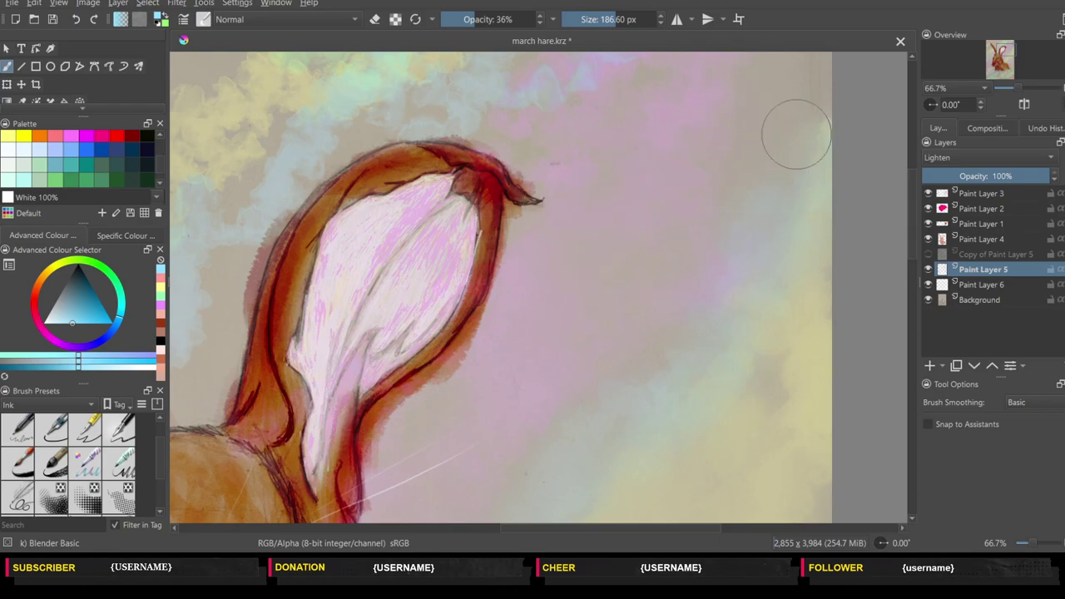
mouse_move(797, 134)
left_mouse_down()
mouse_move(766, 233)
mouse_move(834, 175)
left_mouse_up()
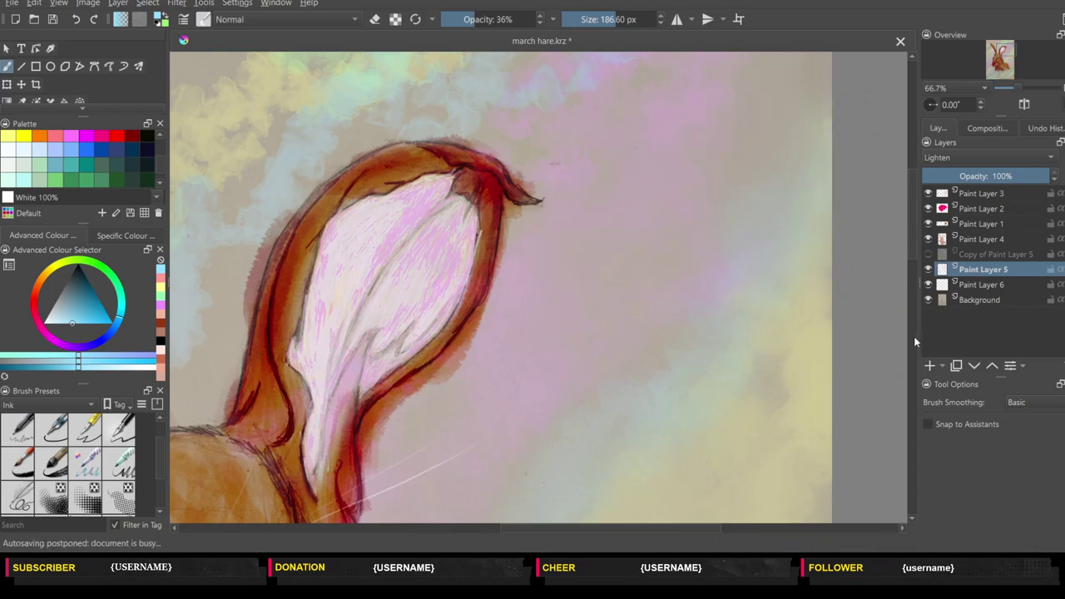
left_click_drag(914, 337, 911, 210)
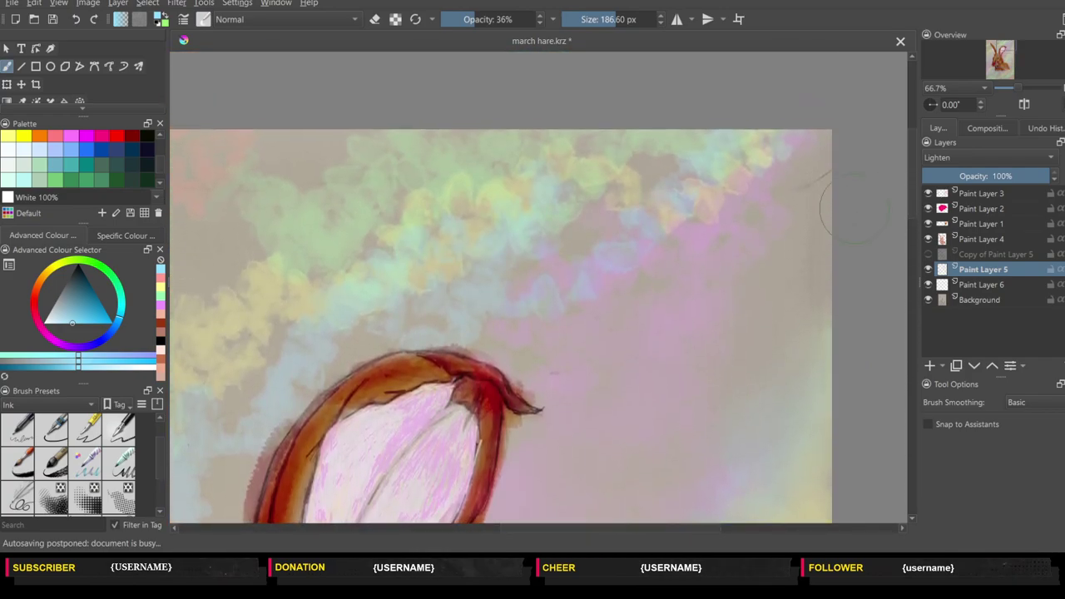
mouse_move(768, 148)
left_mouse_down()
mouse_move(688, 211)
mouse_move(775, 133)
mouse_move(732, 185)
mouse_move(613, 230)
mouse_move(511, 308)
mouse_move(460, 236)
mouse_move(485, 290)
mouse_move(488, 352)
mouse_move(780, 209)
mouse_move(766, 277)
mouse_move(580, 172)
mouse_move(414, 238)
mouse_move(459, 150)
mouse_move(347, 256)
mouse_move(231, 255)
mouse_move(400, 143)
mouse_move(552, 180)
mouse_move(607, 231)
mouse_move(808, 124)
mouse_move(425, 225)
mouse_move(325, 342)
left_mouse_up()
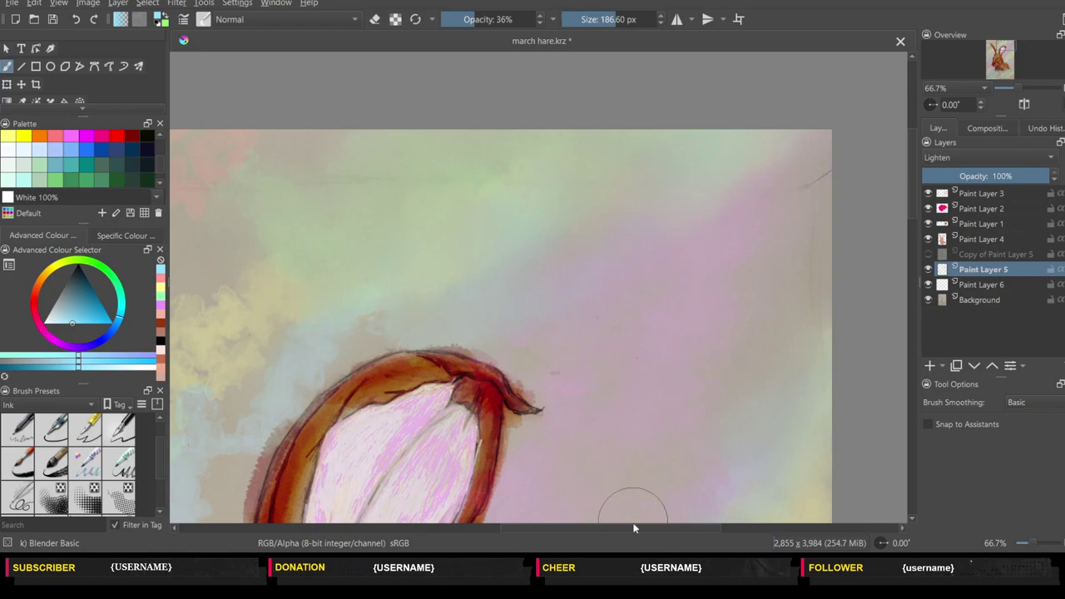
- Blend the yellow and blue clouds between the ears and the blotchy green cloud left of the ear
left_click_drag(637, 529, 513, 533)
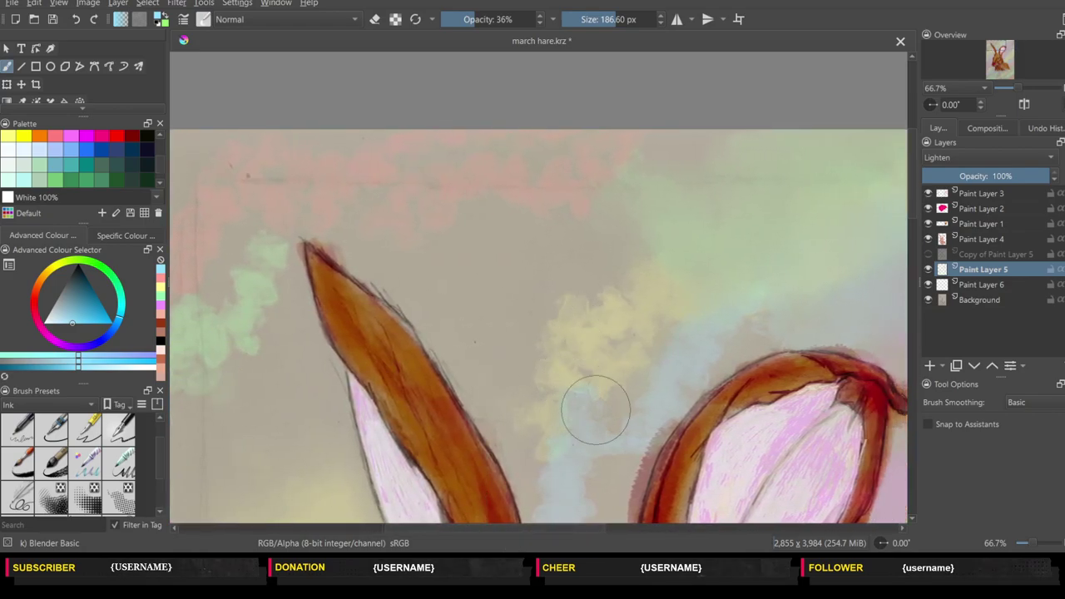
mouse_move(596, 411)
left_mouse_down()
mouse_move(509, 423)
mouse_move(538, 459)
mouse_move(587, 352)
mouse_move(698, 369)
mouse_move(649, 385)
mouse_move(652, 286)
mouse_move(613, 305)
mouse_move(521, 207)
mouse_move(541, 124)
mouse_move(212, 230)
left_mouse_up()
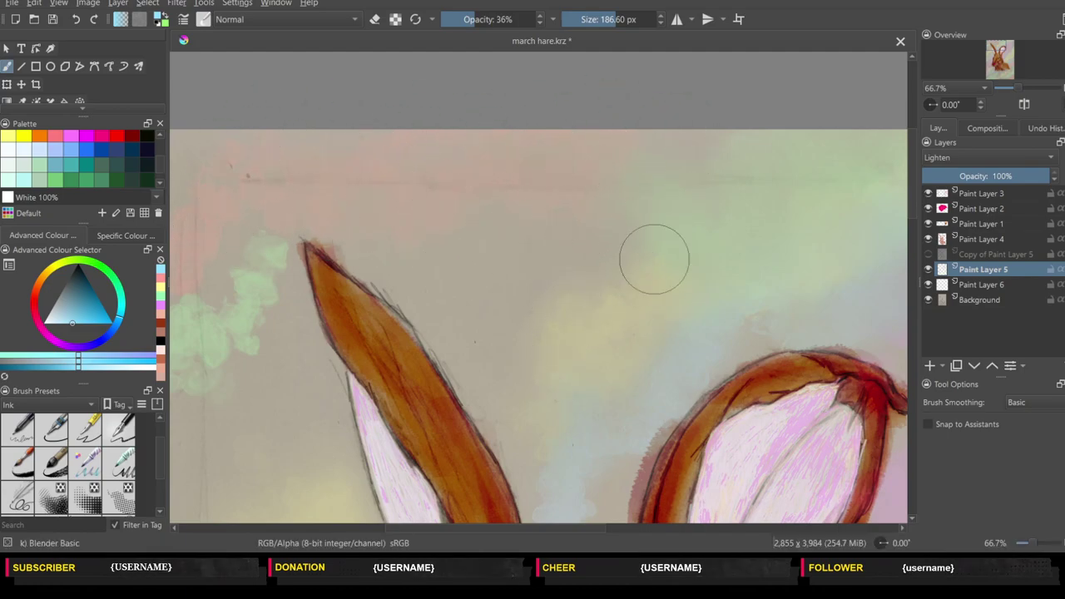
left_click_drag(553, 527, 511, 529)
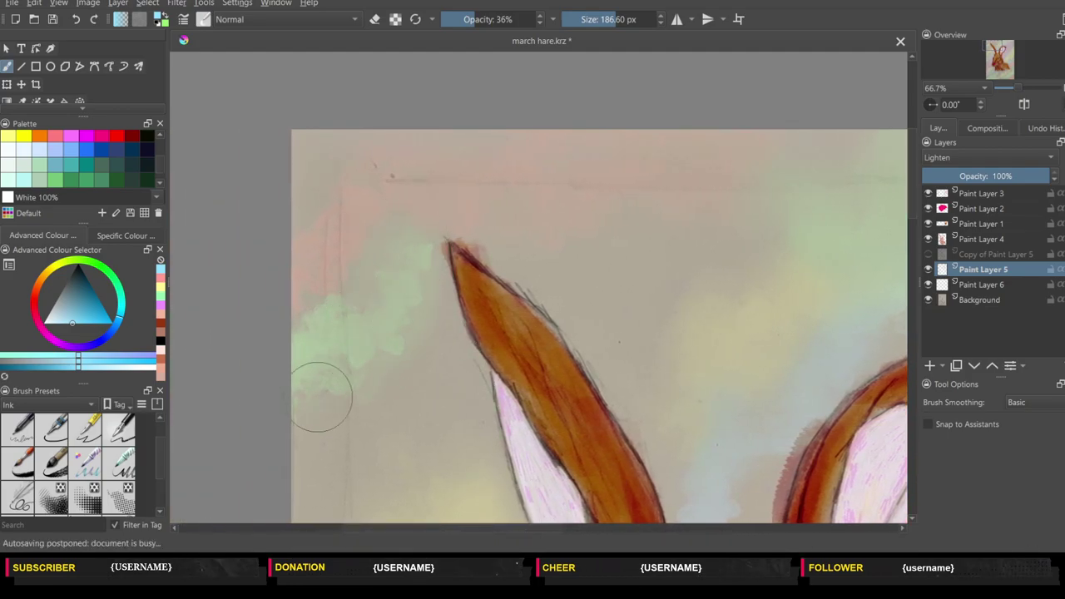
mouse_move(287, 319)
left_mouse_down()
mouse_move(352, 162)
mouse_move(345, 380)
mouse_move(347, 345)
mouse_move(408, 233)
left_mouse_up()
scroll(912, 265, "down", 10)
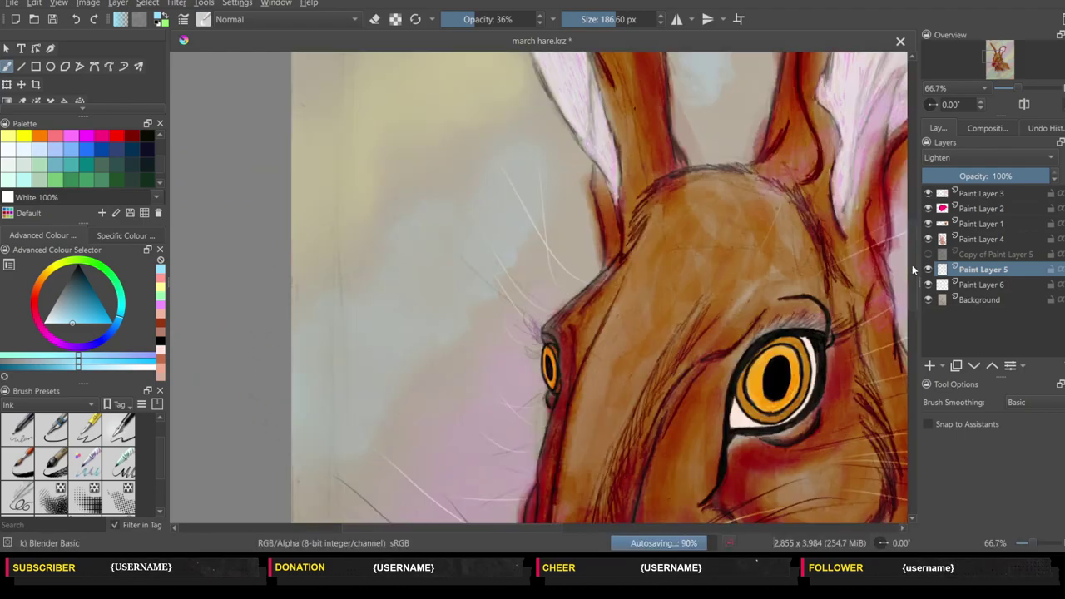
scroll(910, 266, "up", 5)
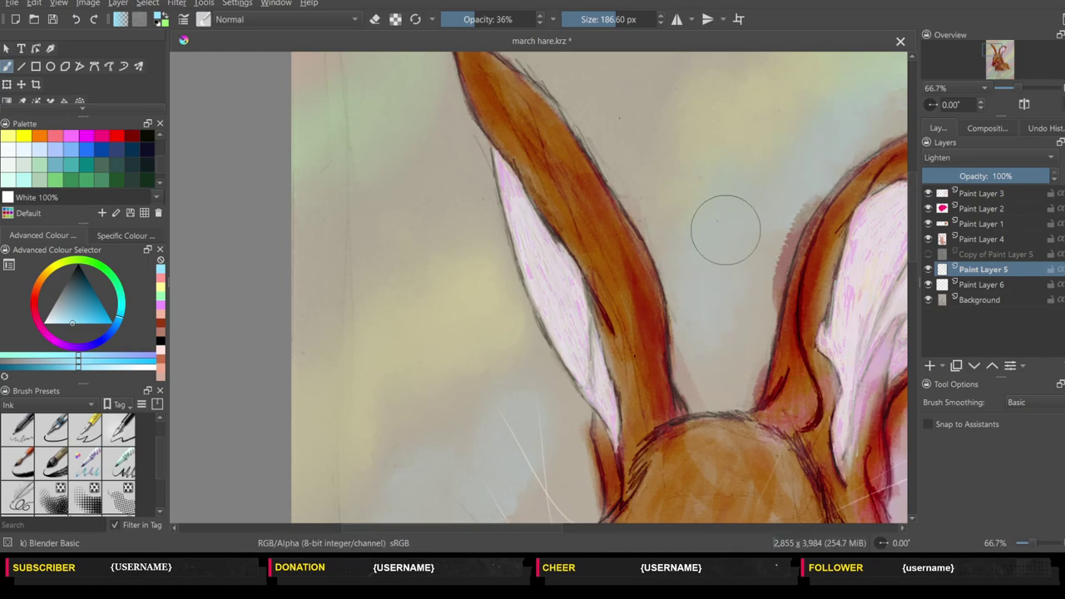
key("minus")
key("minus")
key("minus")
key("minus")
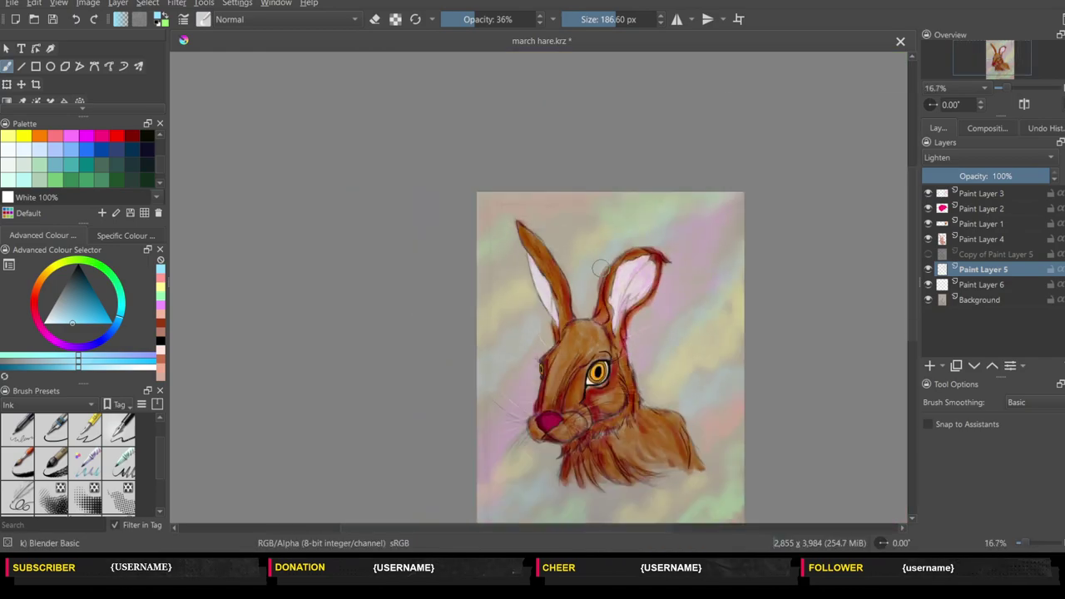
left_click_drag(913, 297, 911, 340)
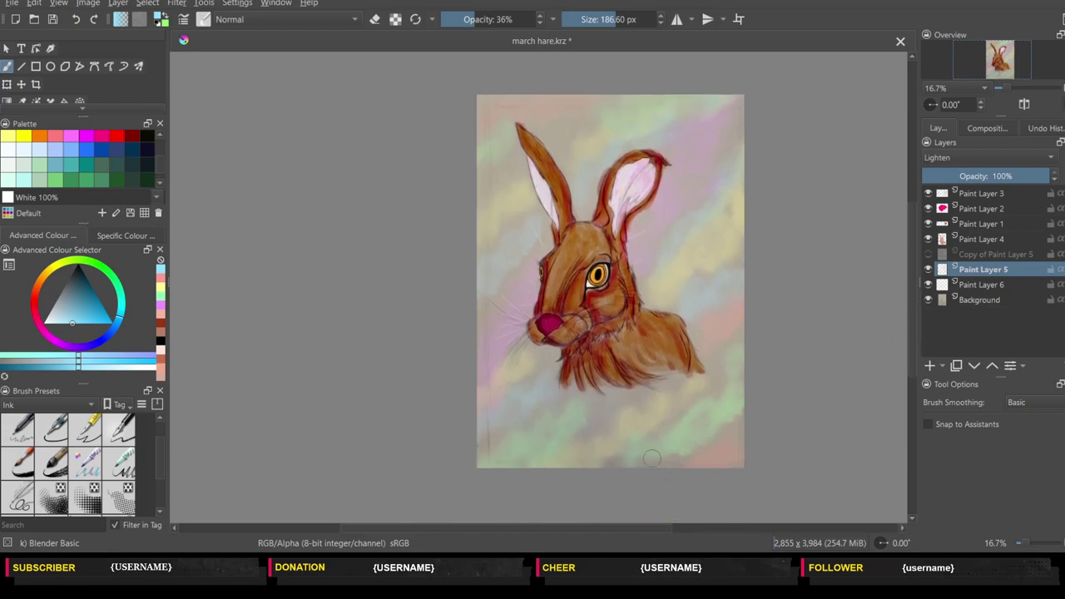
left_click(928, 254)
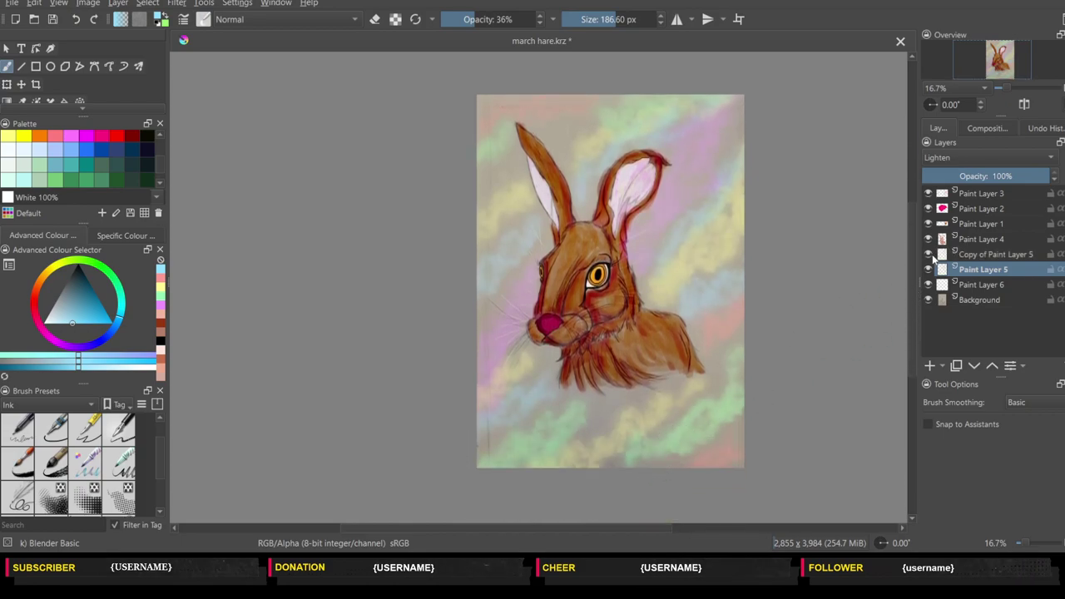
left_click(985, 255)
left_click(929, 254)
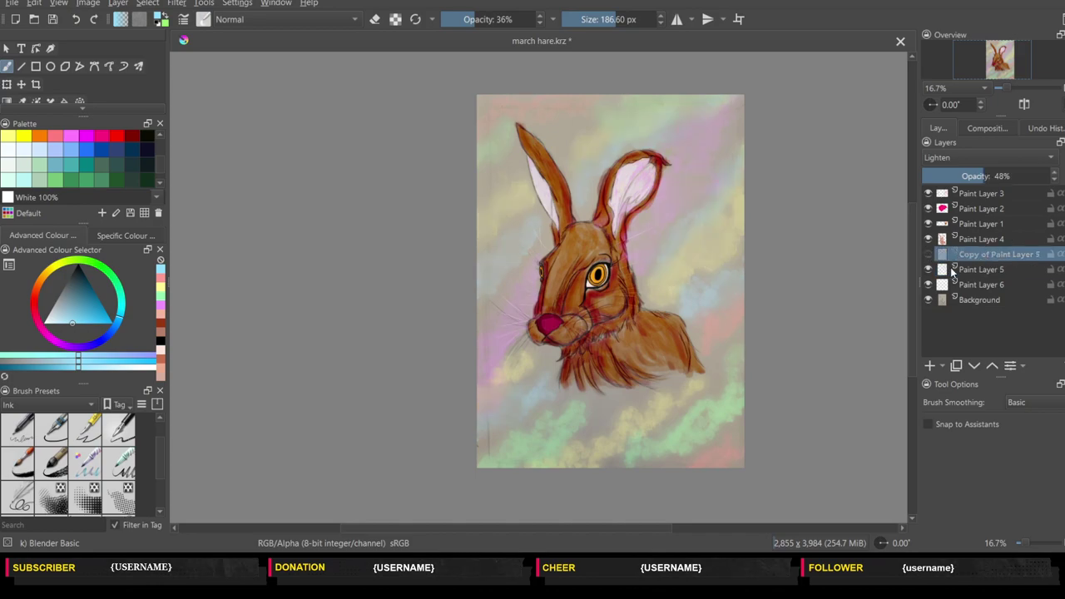
left_click(947, 271)
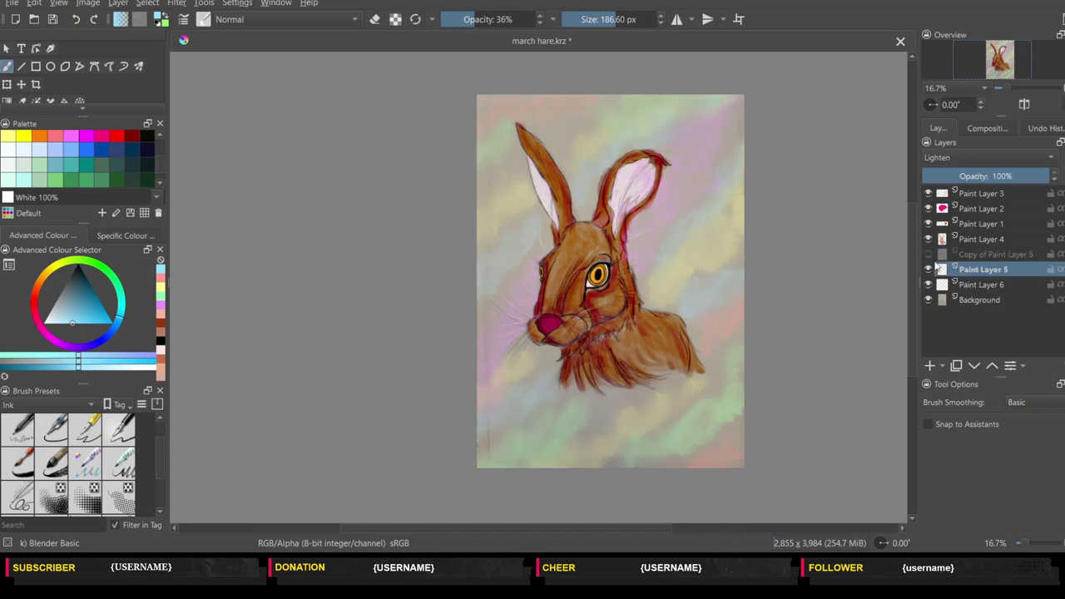
left_click(929, 254)
key("plus")
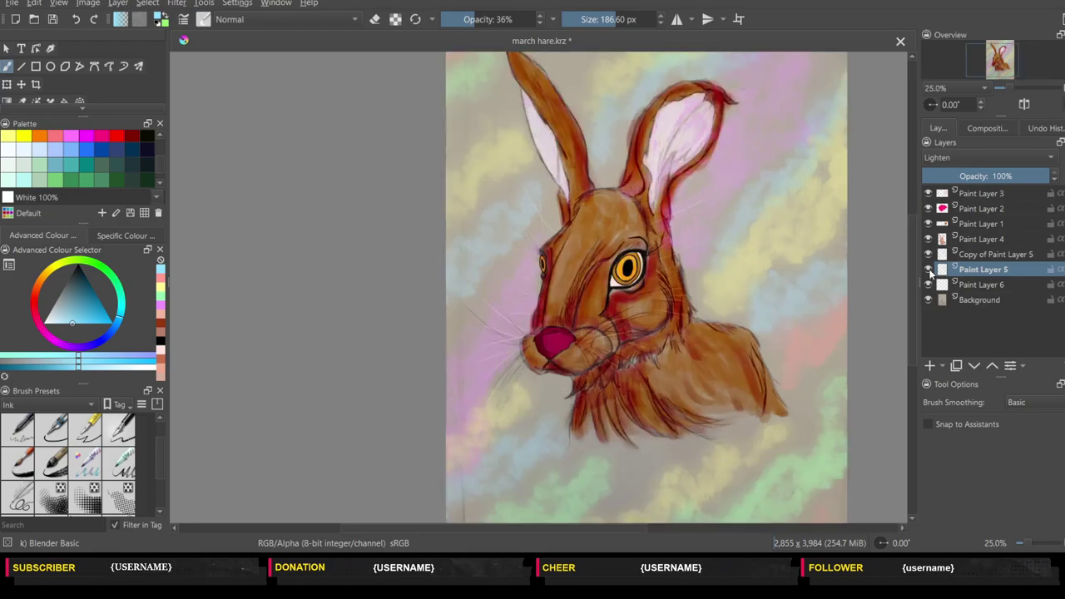
key("plus")
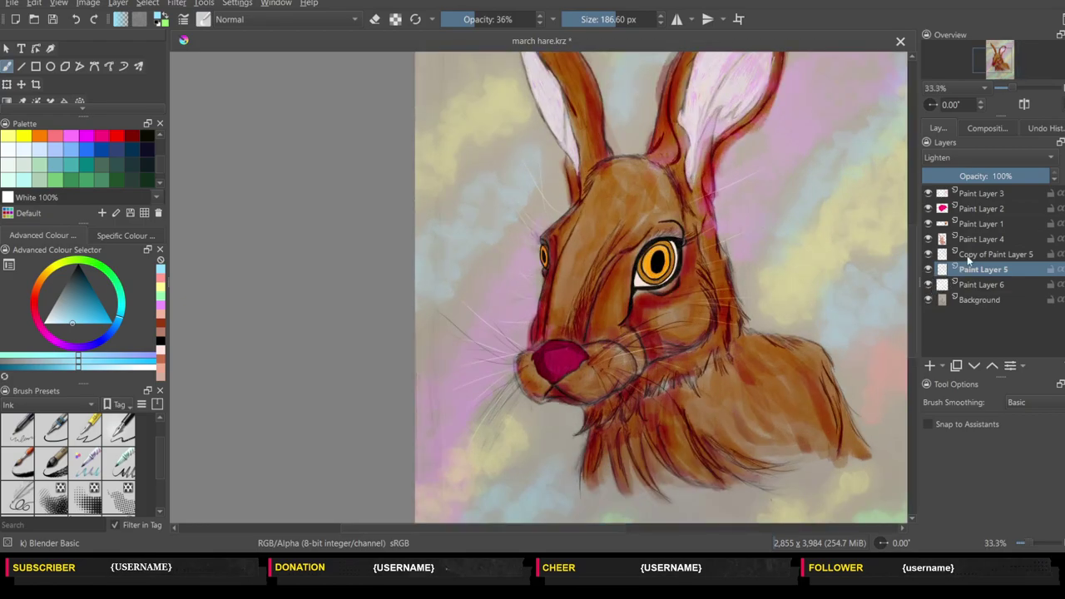
left_click(973, 255)
left_click(965, 270)
left_click(929, 254)
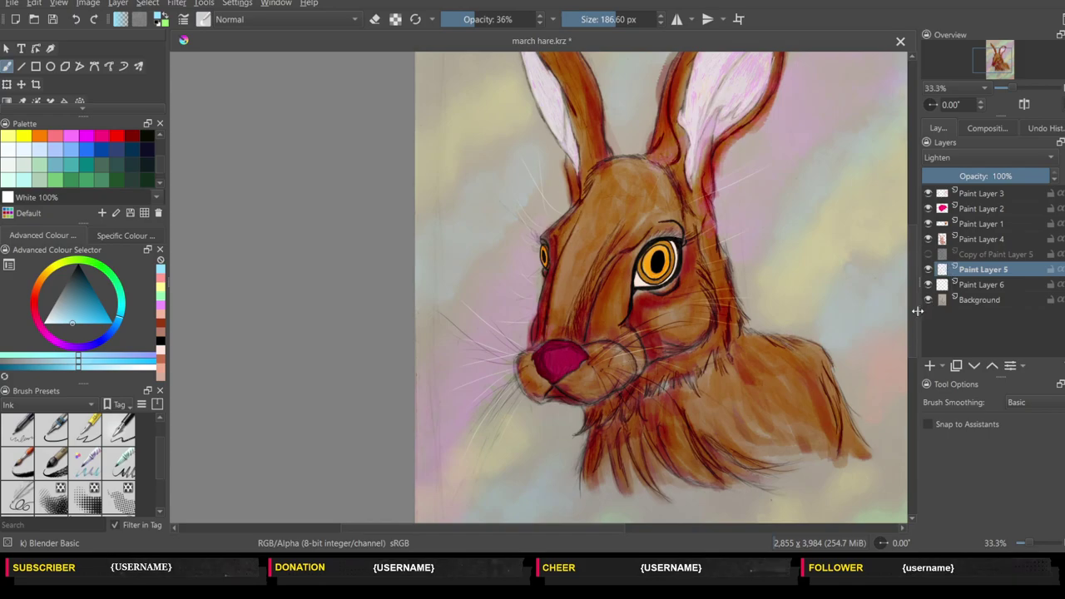
scroll(916, 320, "down", 4)
scroll(910, 366, "down", 1)
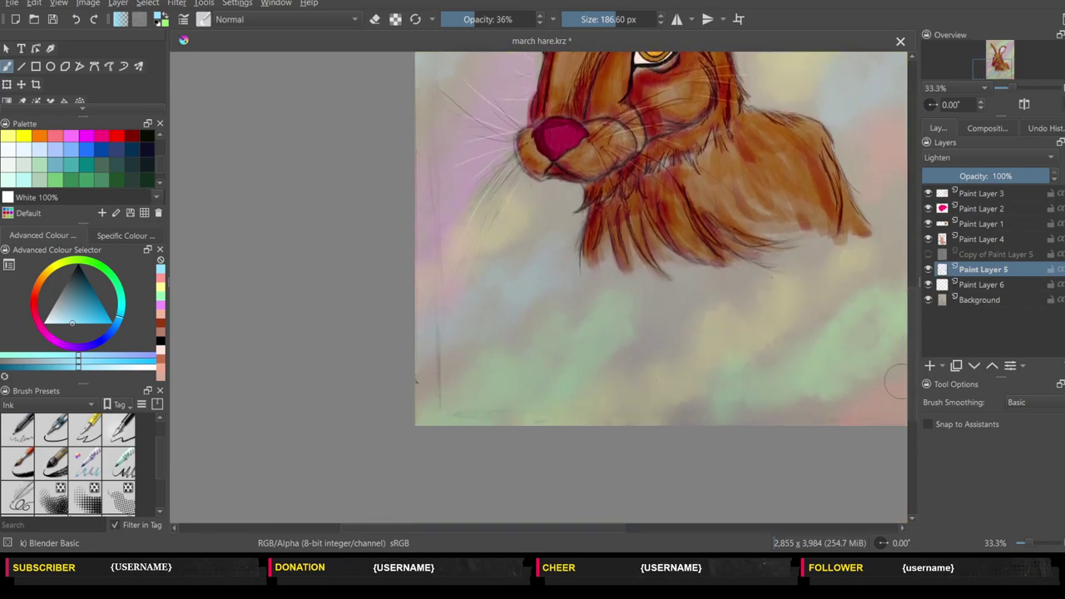
key("plus")
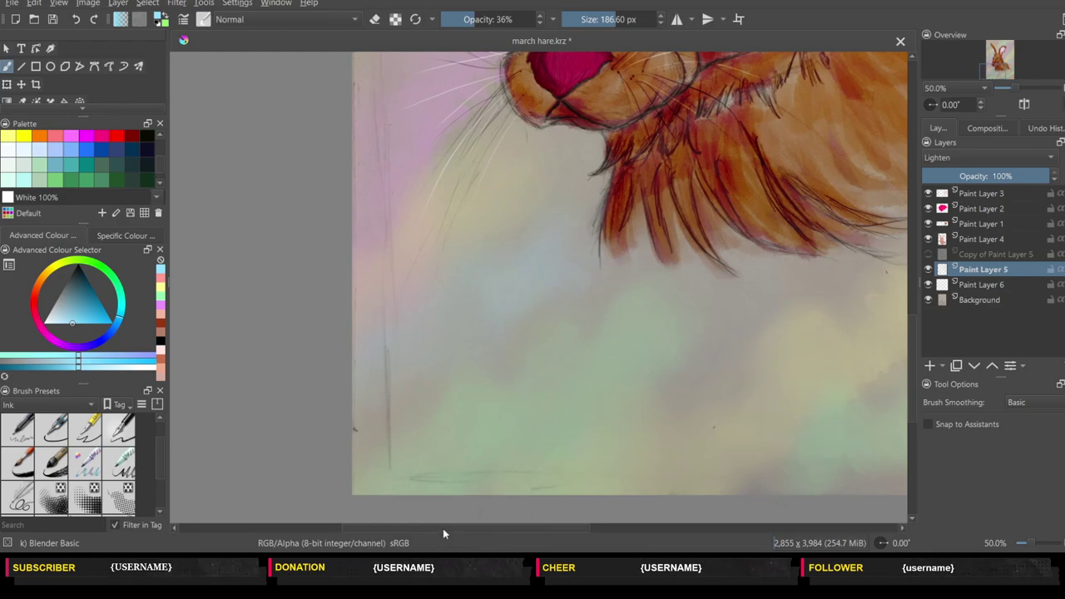
left_click_drag(443, 529, 572, 528)
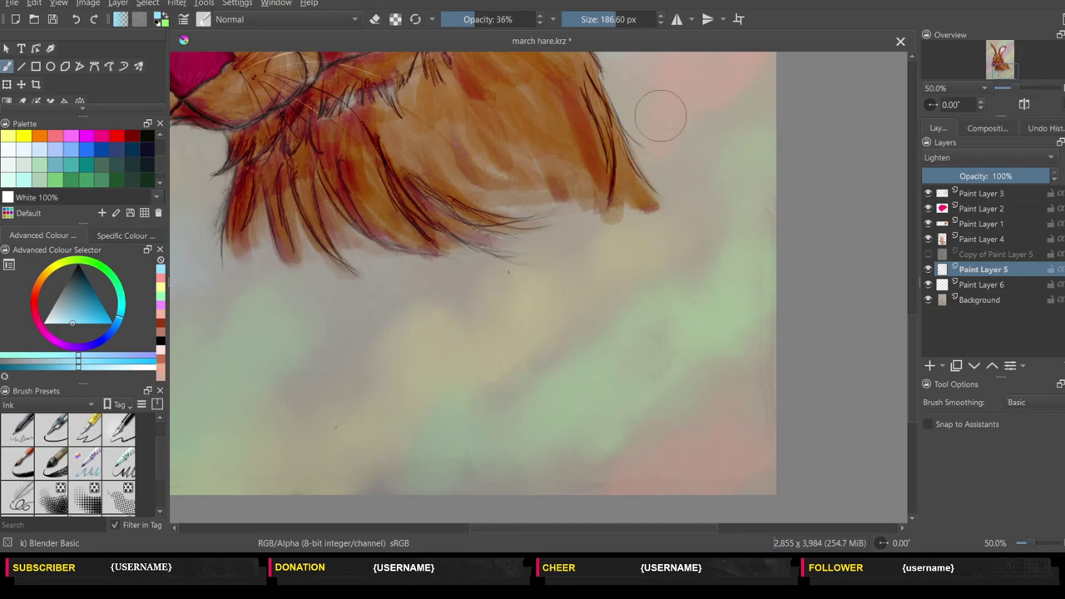
scroll(914, 403, "up", 5)
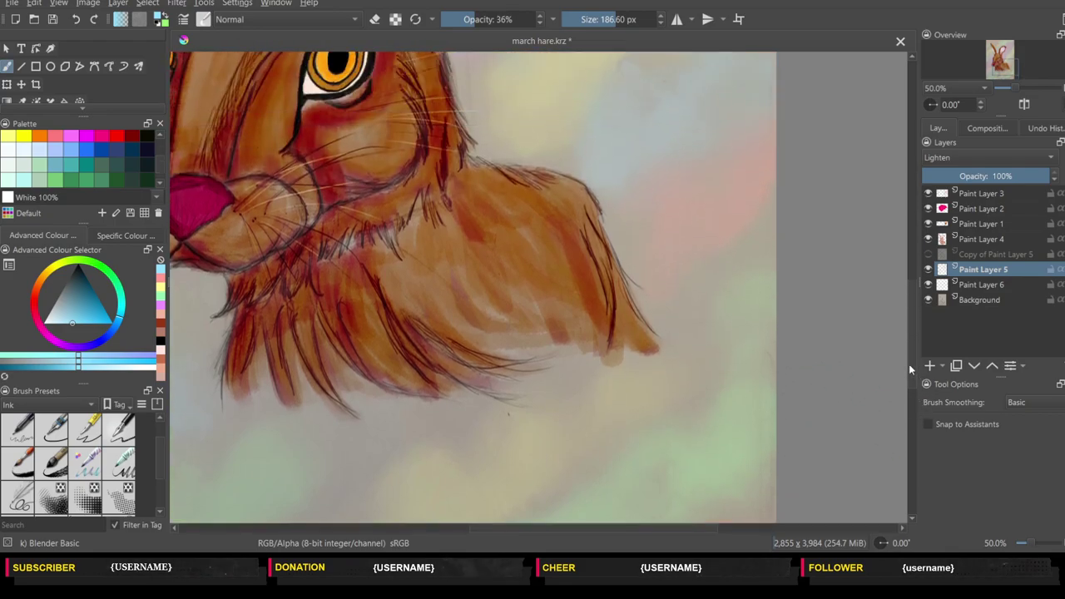
scroll(909, 363, "up", 5)
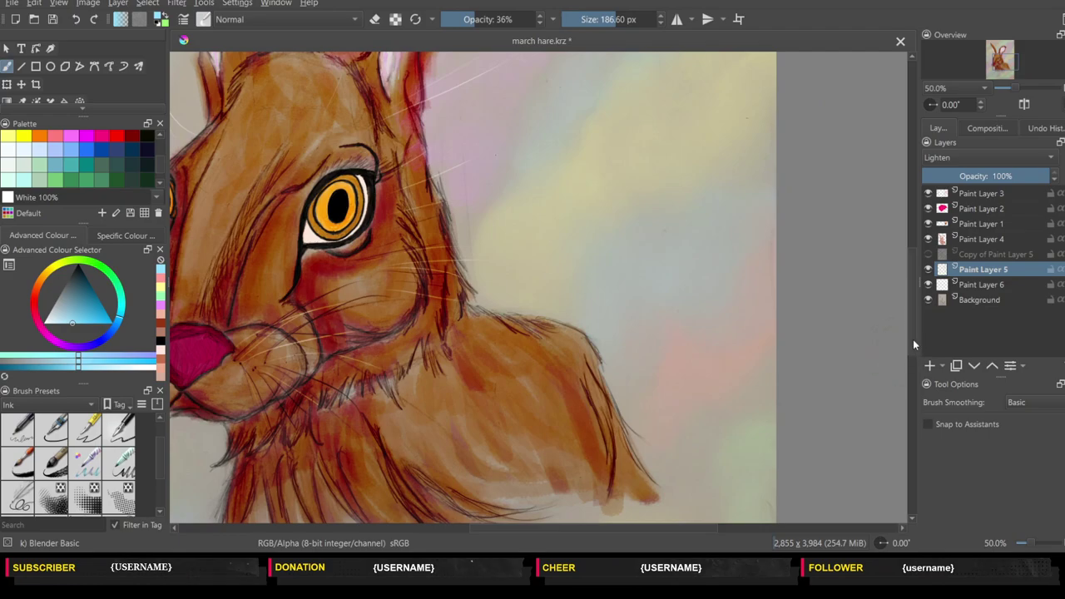
scroll(912, 329, "up", 5)
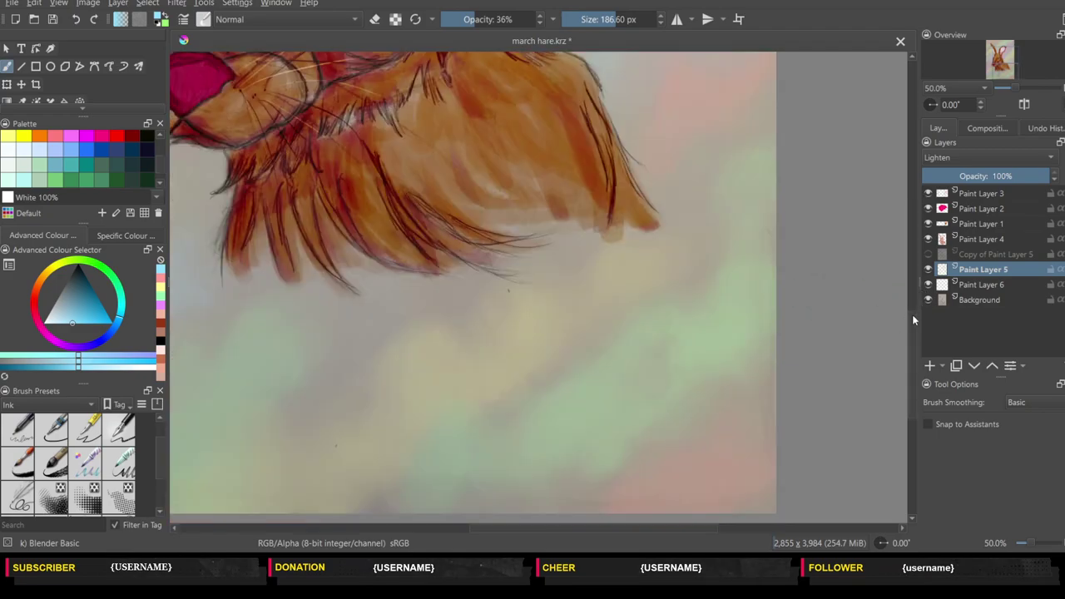
- Add more thin white whisker strokes fanning out beside the left of the face
scroll(743, 198, "up", 3)
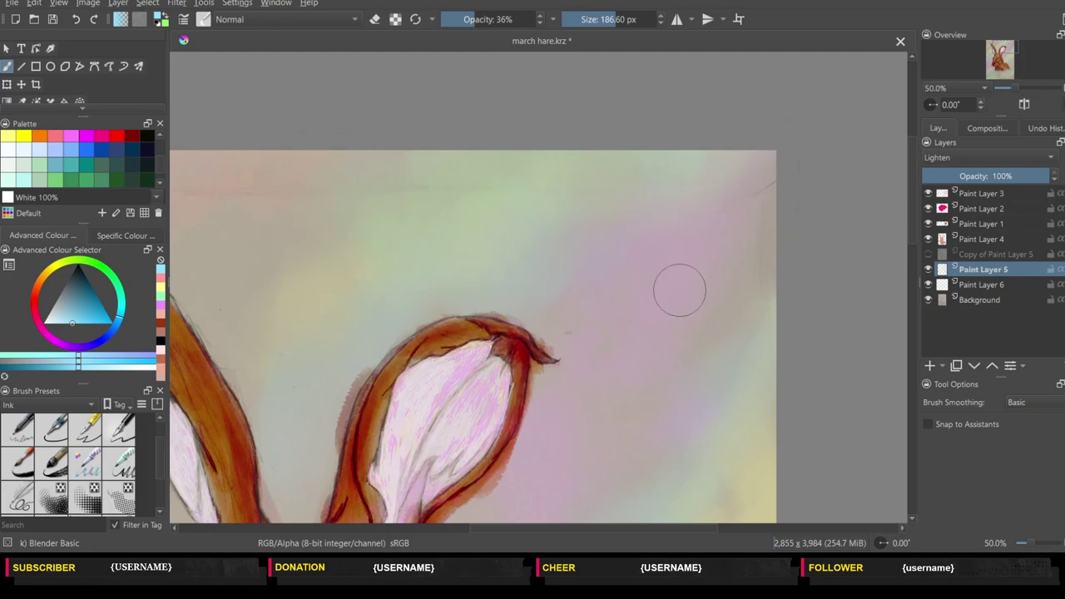
left_click_drag(633, 526, 502, 526)
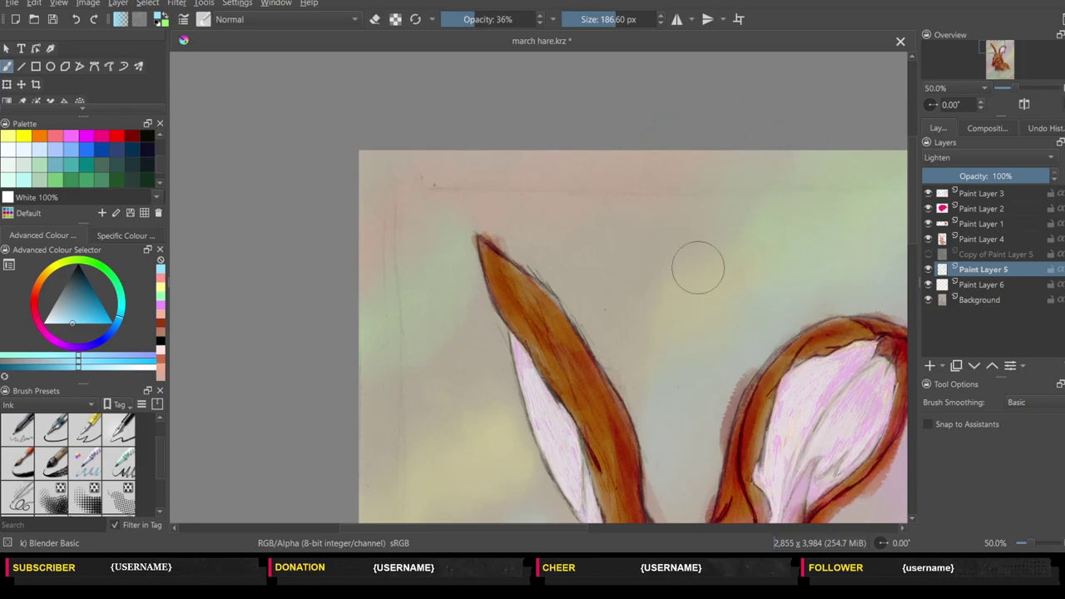
scroll(493, 268, "down", 5)
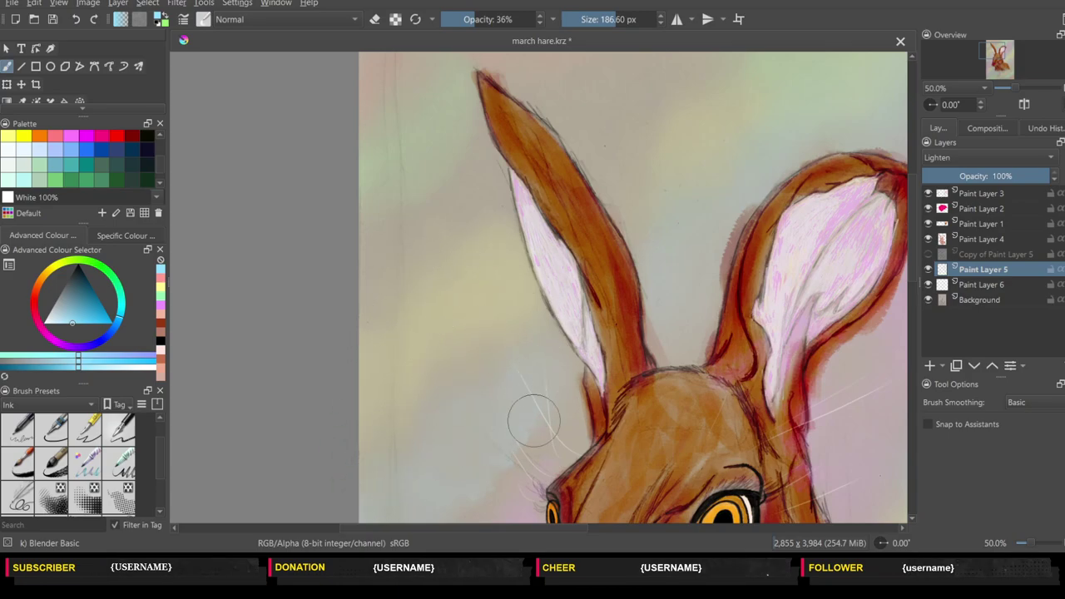
left_click_drag(533, 422, 466, 466)
scroll(915, 306, "down", 5)
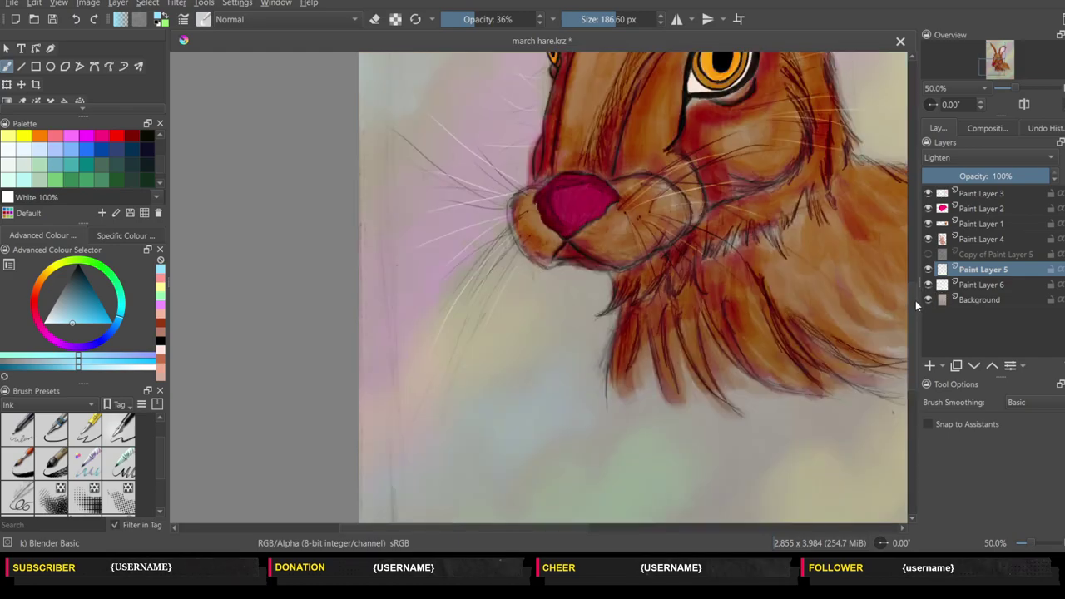
scroll(915, 314, "up", 5)
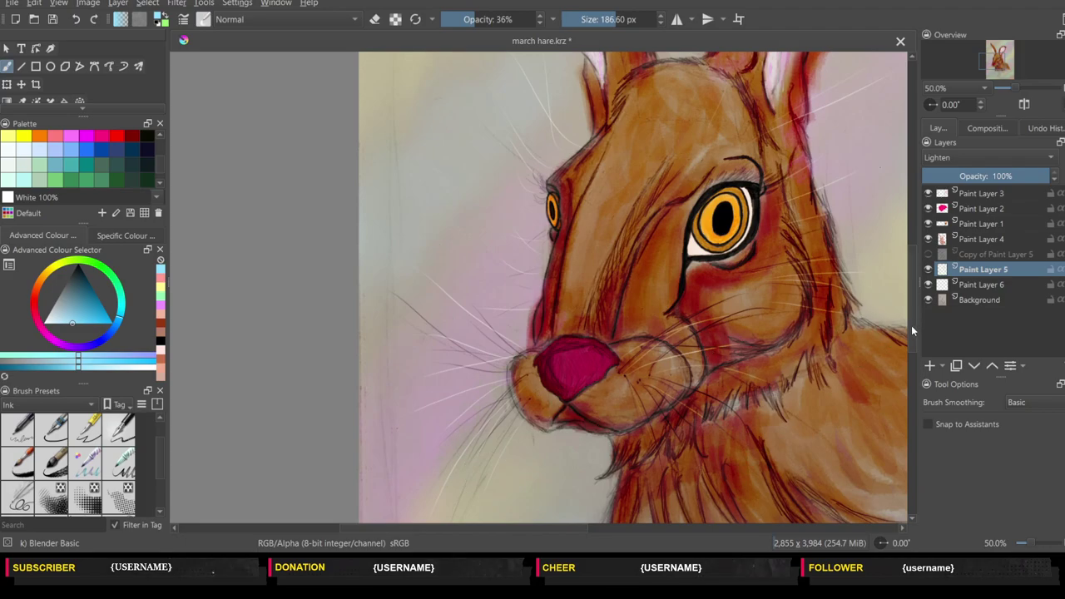
- Bring the chin into view and make Copy of Paint Layer 5 visible again
left_click_drag(912, 330, 909, 372)
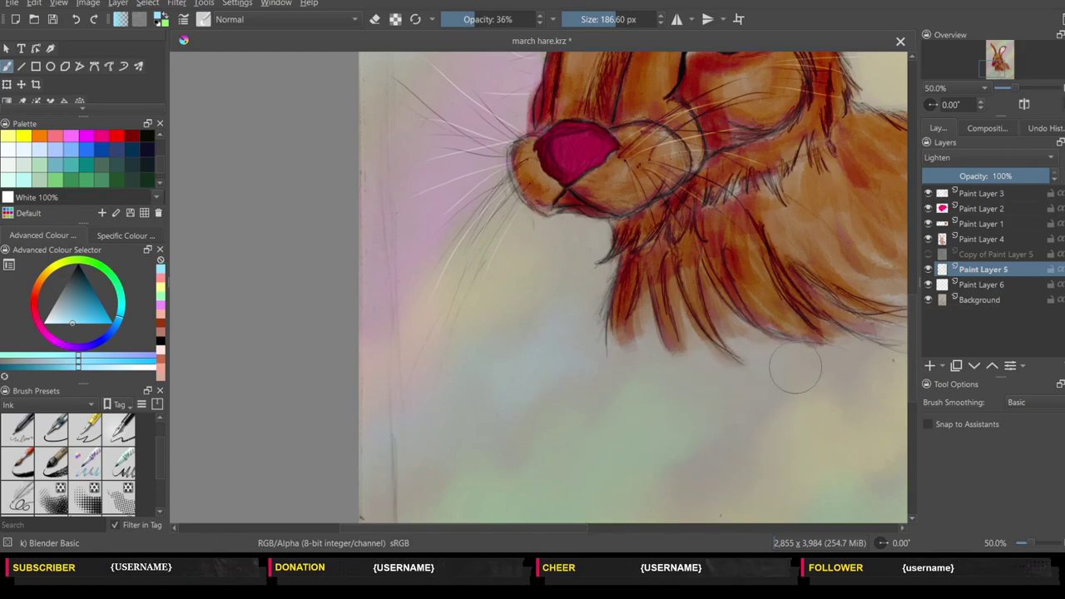
left_click_drag(485, 529, 593, 530)
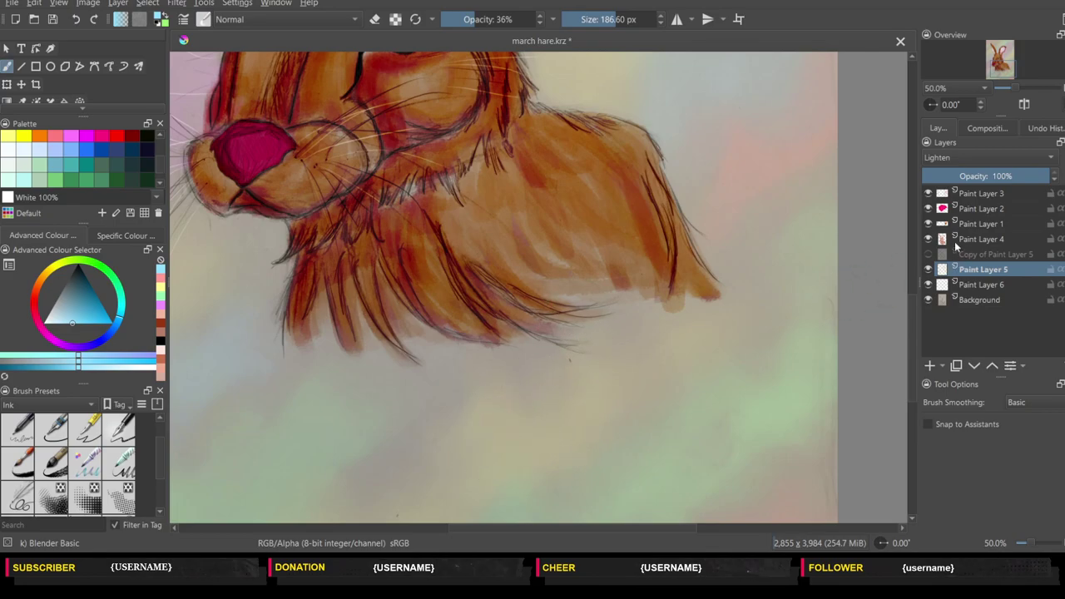
left_click(928, 253)
- Make Copy of Paint Layer 5 the working layer and lower the brush opacity to 19%
left_click(982, 254)
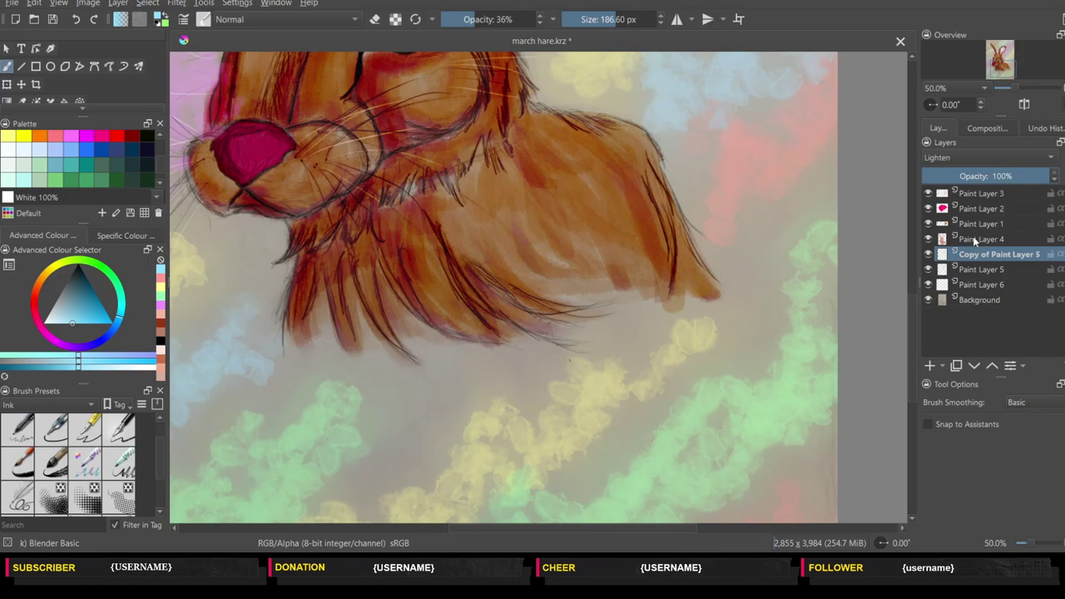
key("minus")
key("minus")
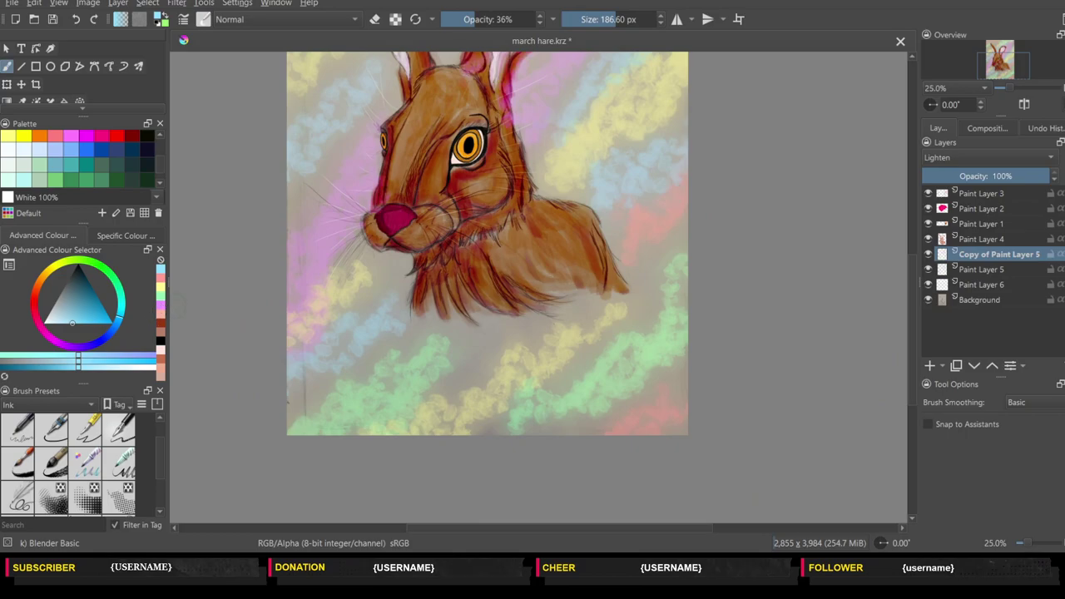
key("plus")
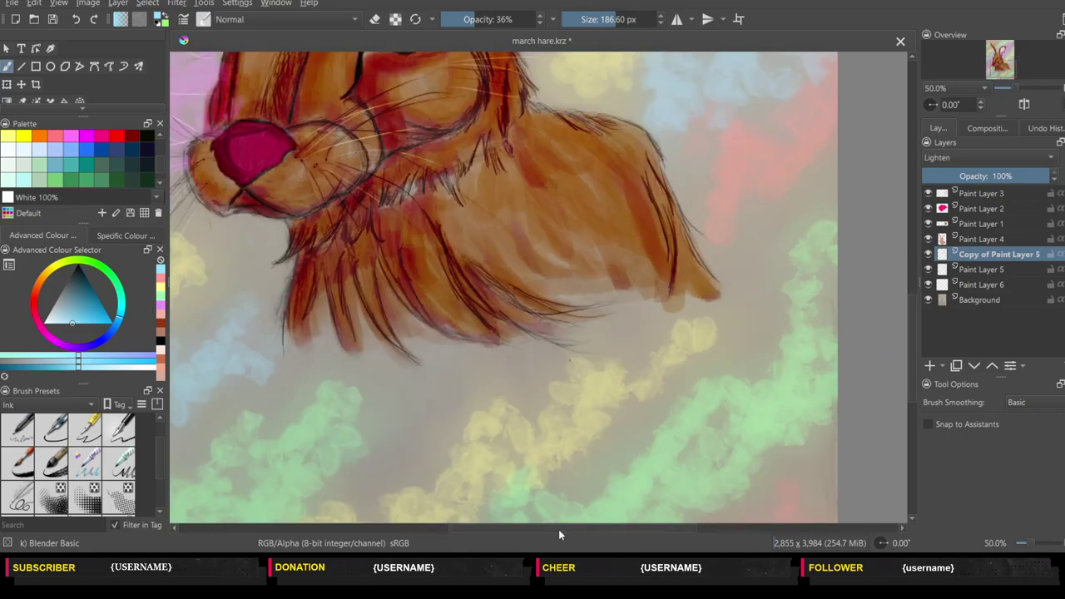
left_click_drag(558, 529, 473, 529)
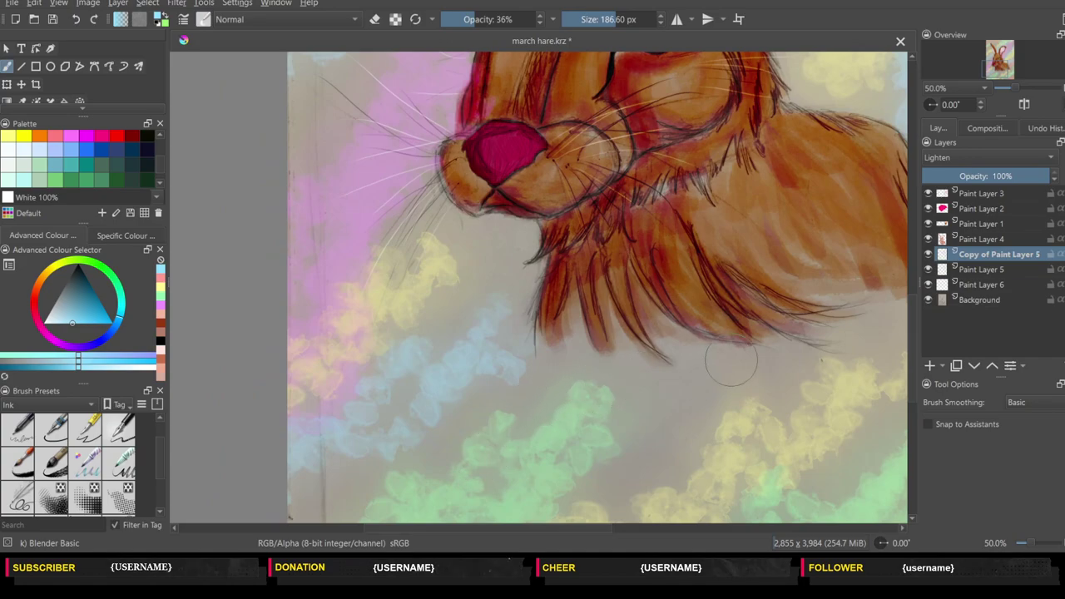
scroll(911, 350, "up", 5)
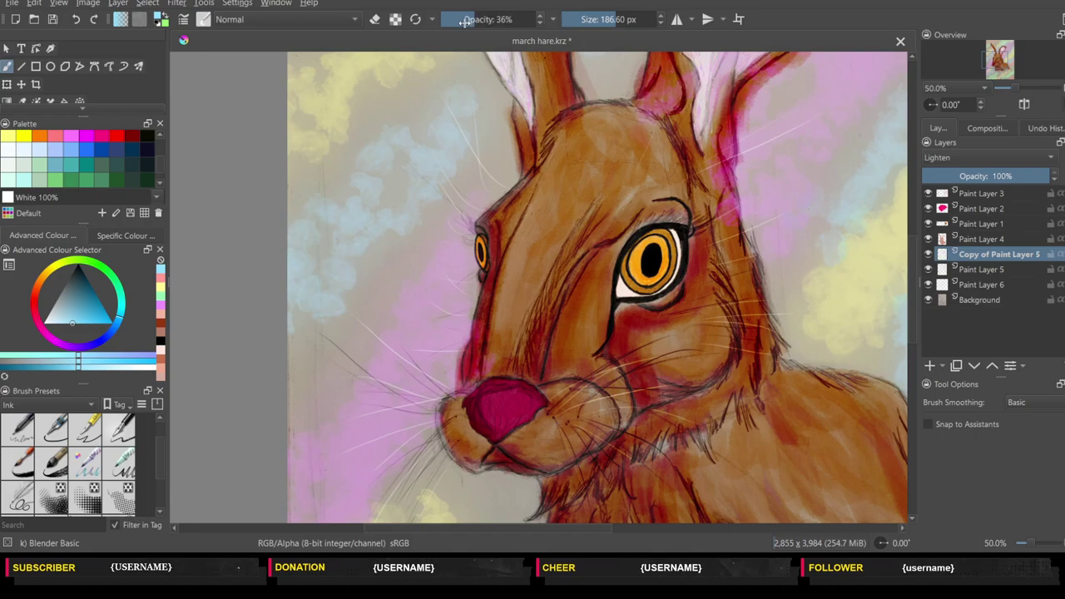
left_click_drag(465, 22, 462, 23)
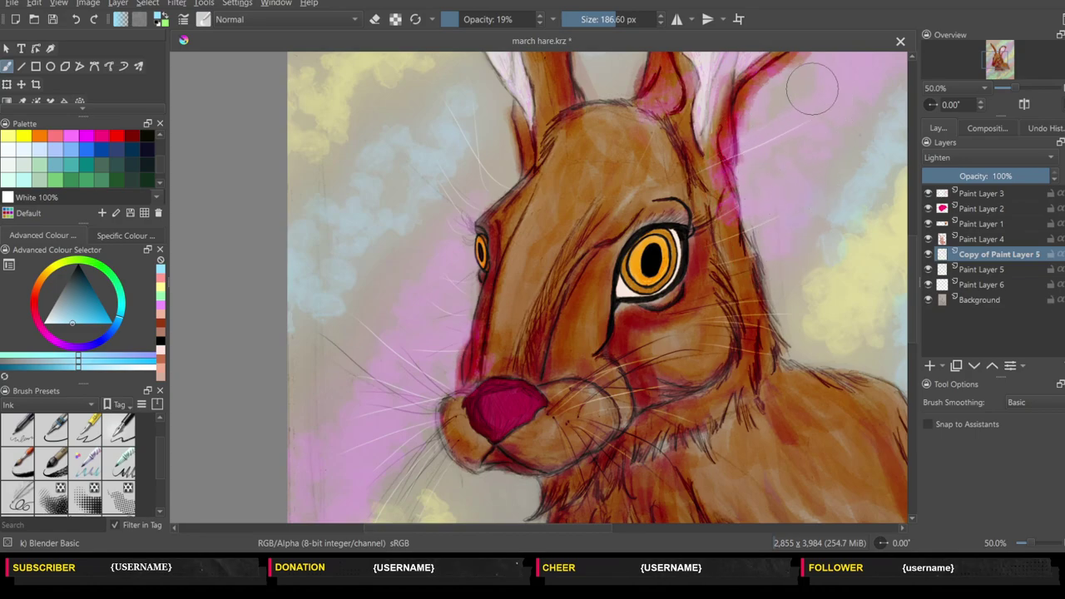
- Extend a white stroke toward the ear and blend the blue and yellow sky tints beside the right ear
left_click_drag(811, 123, 769, 148)
scroll(273, 358, "up", 5)
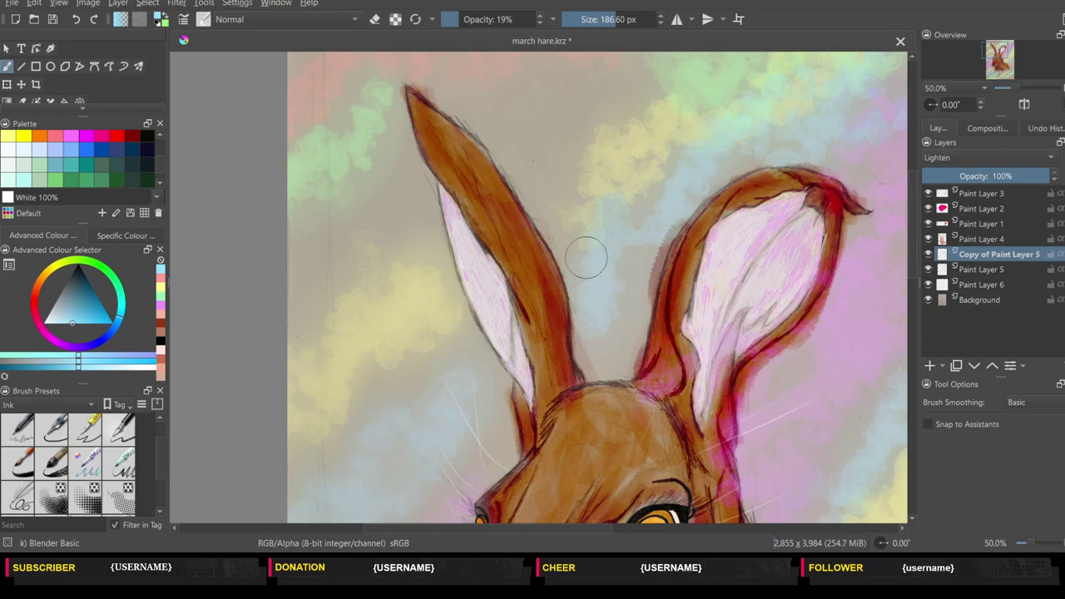
mouse_move(588, 250)
left_mouse_down()
mouse_move(601, 238)
mouse_move(607, 274)
mouse_move(588, 233)
left_mouse_up()
scroll(912, 327, "down", 5)
scroll(913, 323, "up", 4)
scroll(904, 226, "up", 3)
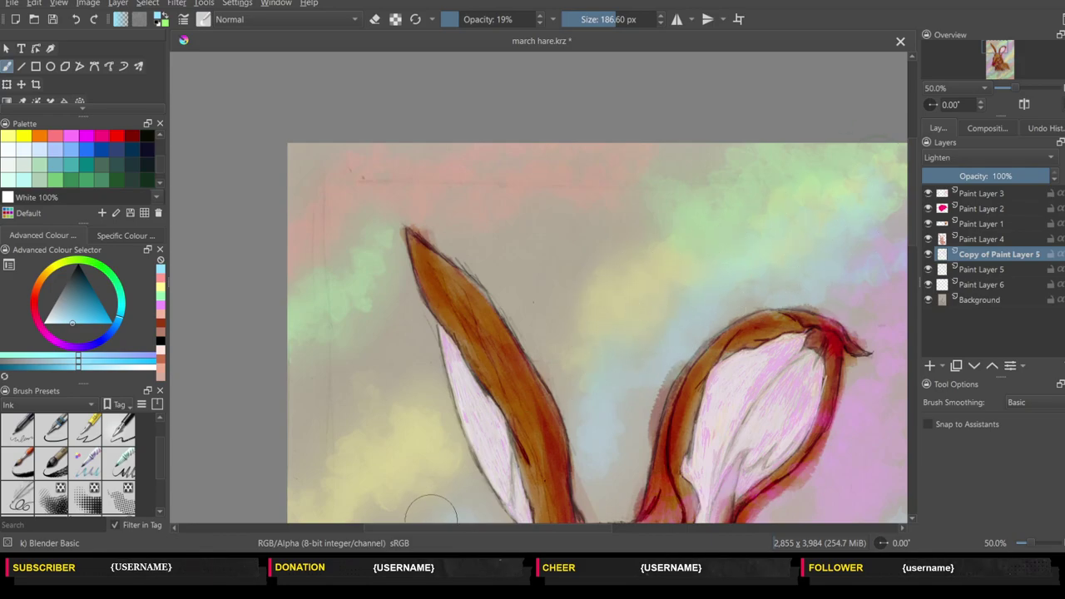
- Pan right and down to bring the clouds beneath the hare's fur into view
scroll(441, 537, "right", 1)
left_click_drag(440, 533, 538, 534)
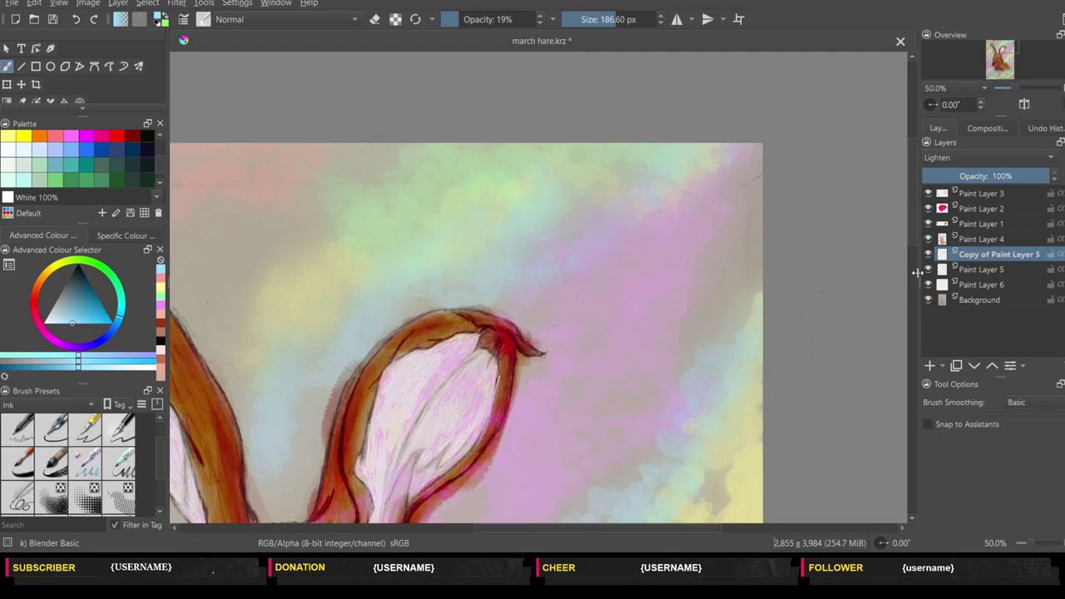
scroll(583, 292, "down", 3)
scroll(749, 297, "down", 2)
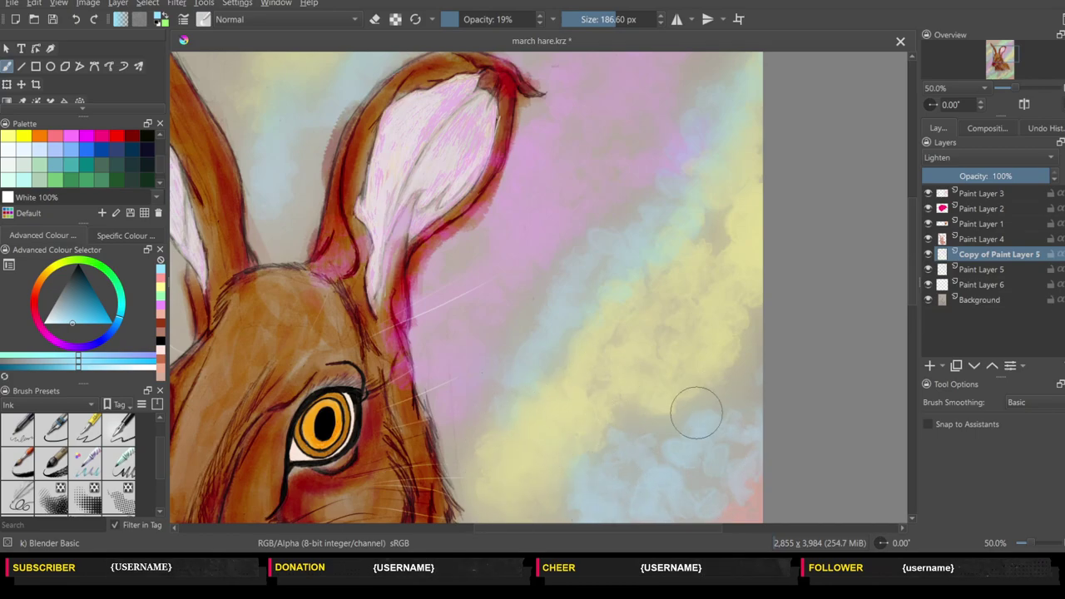
scroll(914, 279, "down", 2)
scroll(911, 294, "down", 3)
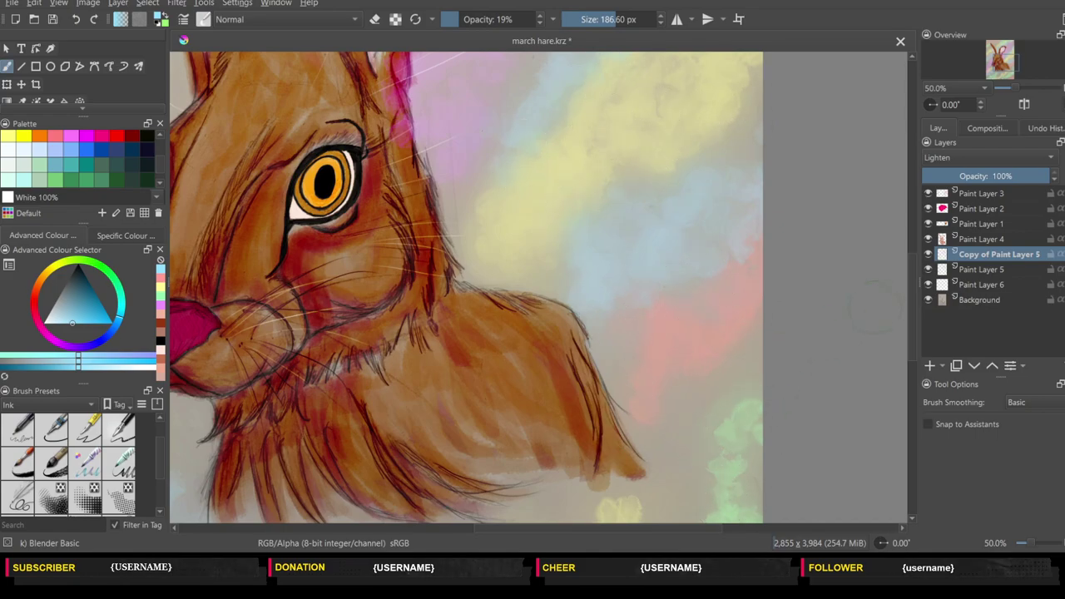
scroll(914, 313, "down", 5)
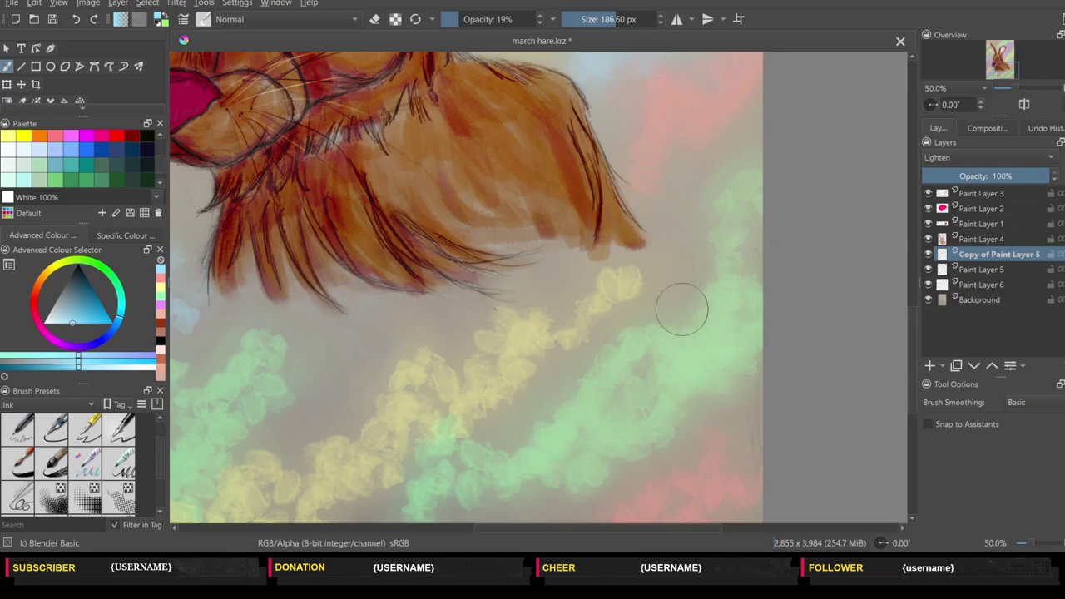
- Smooth the yellow and green cloud strokes below the fur with two blending passes
mouse_move(683, 309)
left_mouse_down()
mouse_move(609, 341)
mouse_move(488, 327)
left_mouse_up()
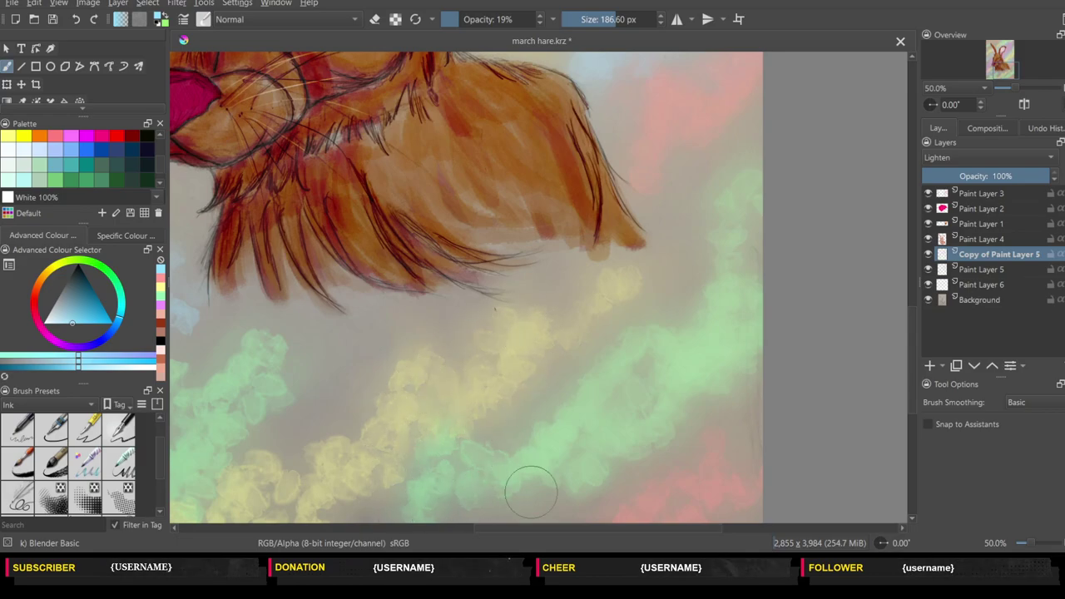
scroll(912, 316, "down", 2)
scroll(914, 328, "down", 2)
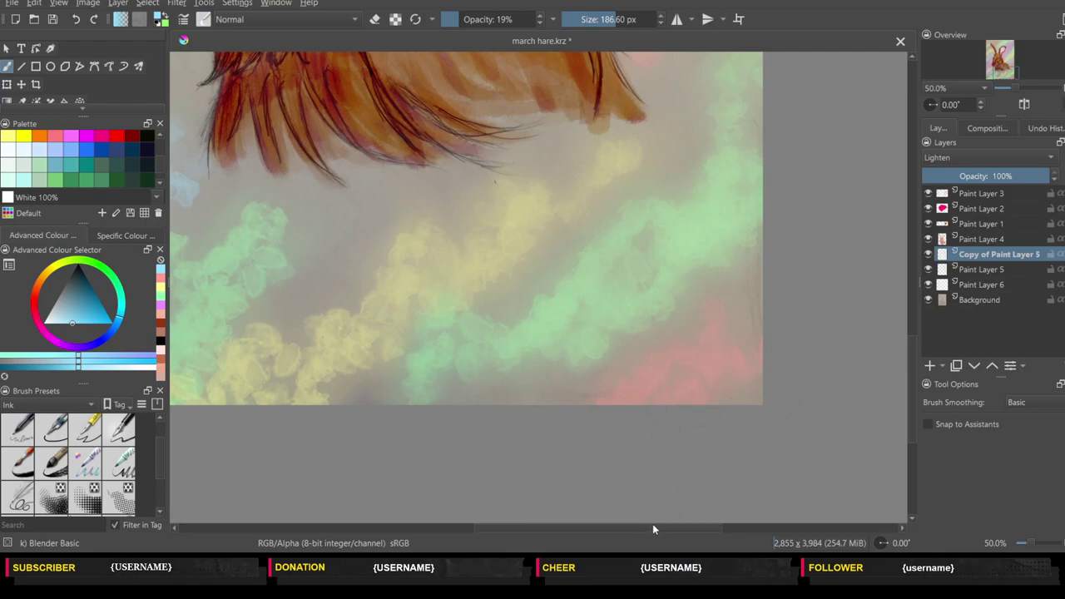
scroll(652, 529, "left", 3)
mouse_move(596, 301)
left_mouse_down()
mouse_move(461, 337)
mouse_move(361, 400)
left_mouse_up()
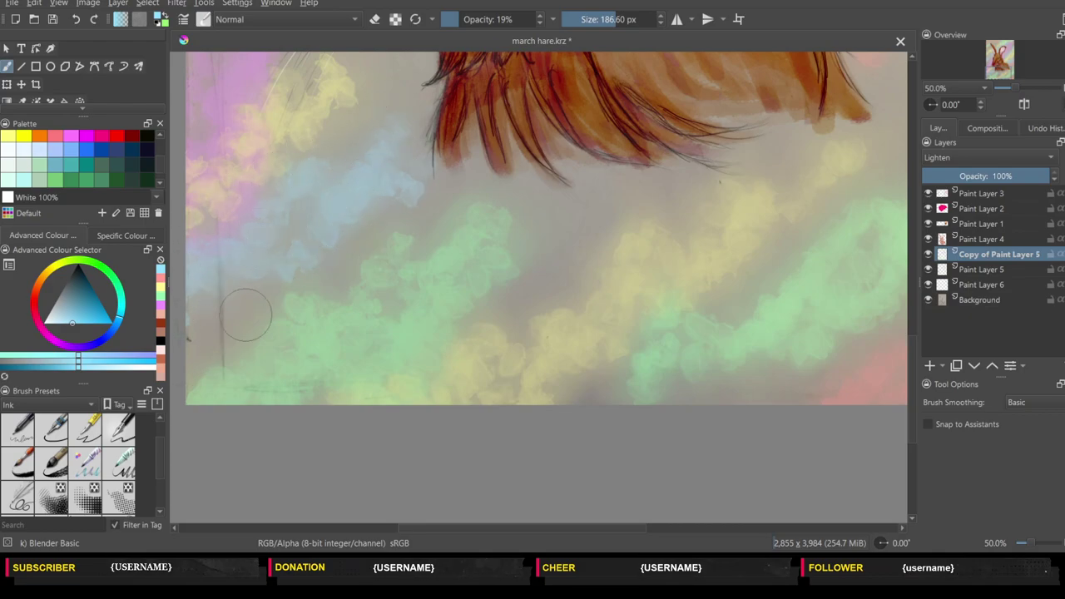
scroll(911, 384, "up", 2)
scroll(910, 384, "up", 3)
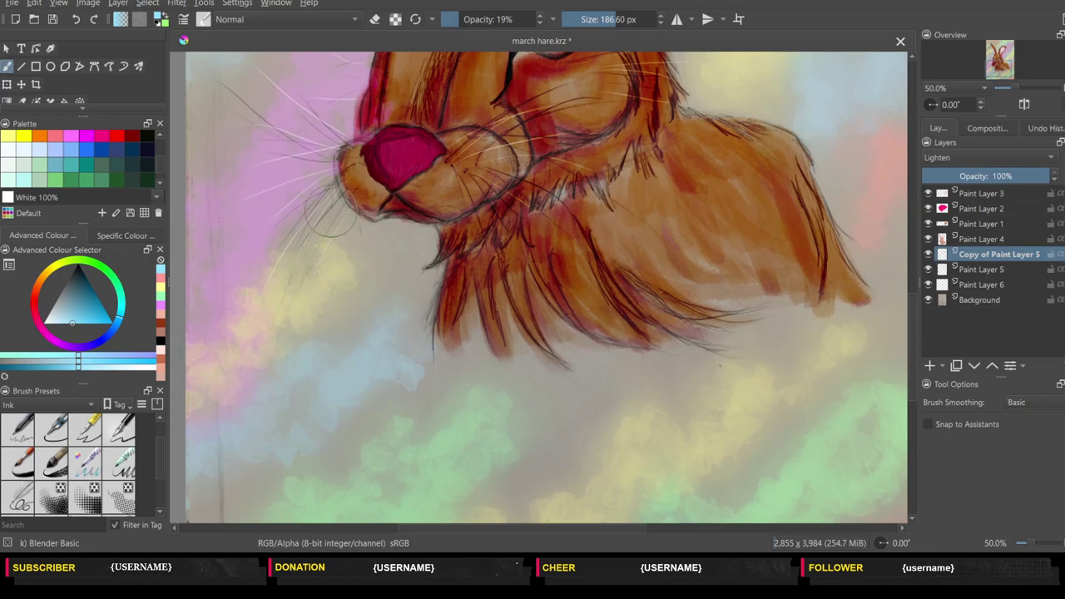
- Fade Copy of Paint Layer 5 to 41% opacity, then load Watercolor Texture on Paint Layer 5
key("minus")
key("minus")
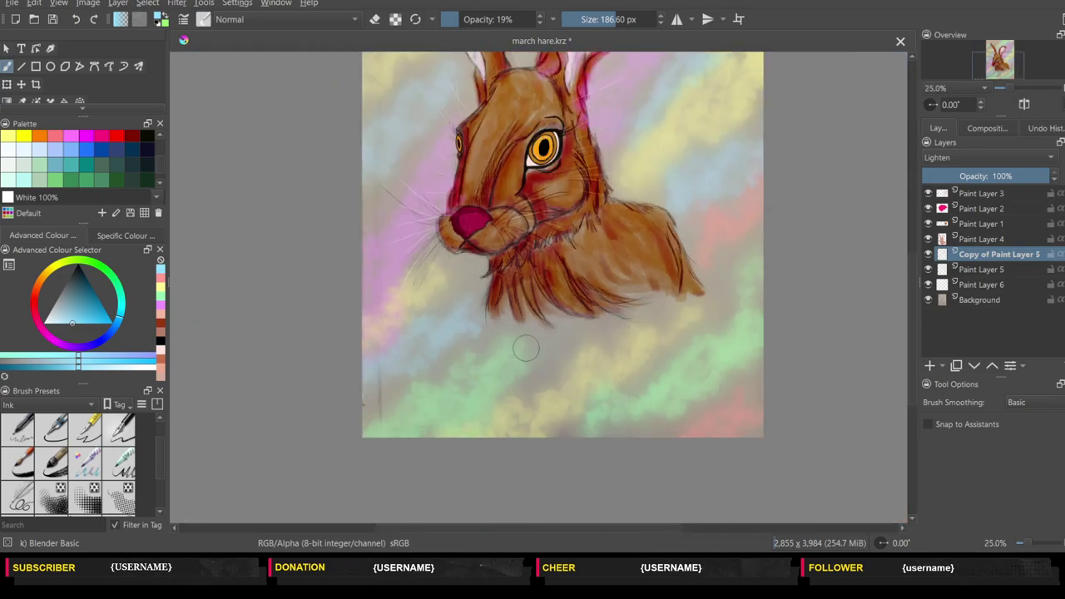
key("minus")
left_click(996, 270)
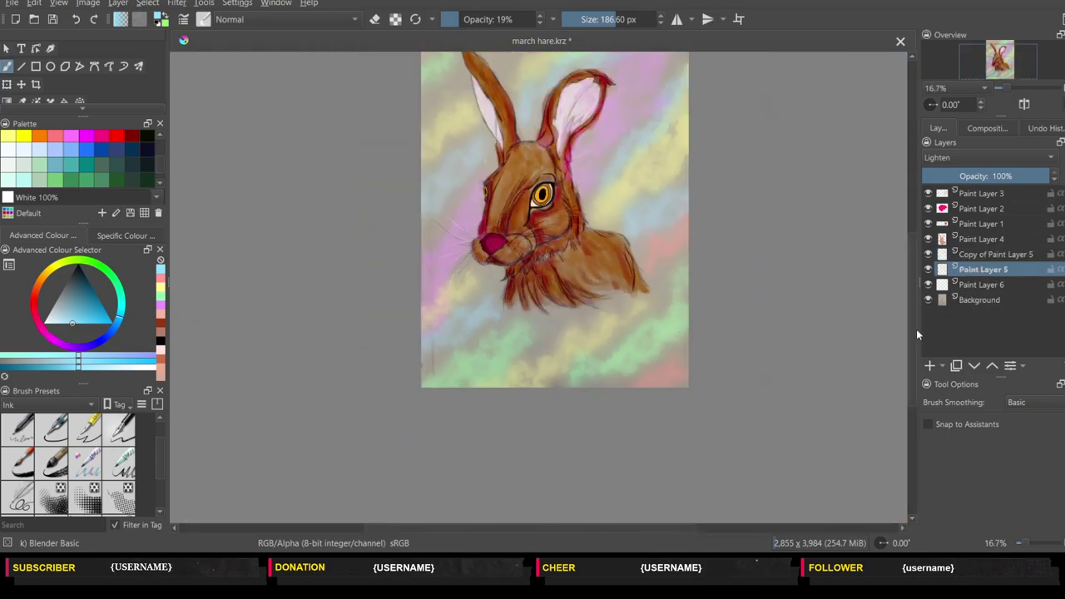
left_click(983, 258)
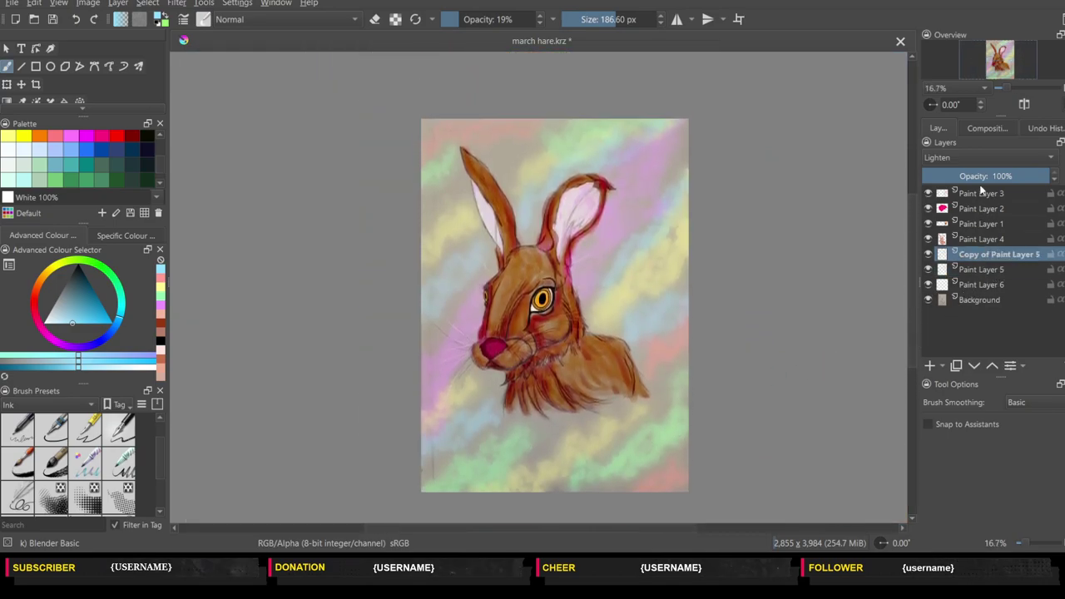
left_click_drag(976, 177, 982, 180)
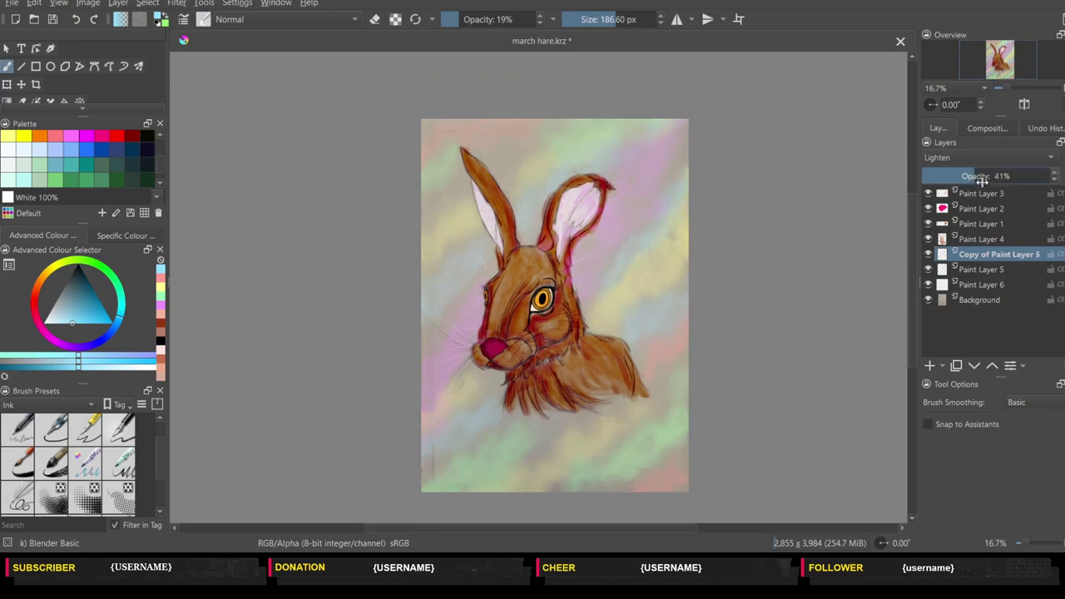
left_click(987, 271)
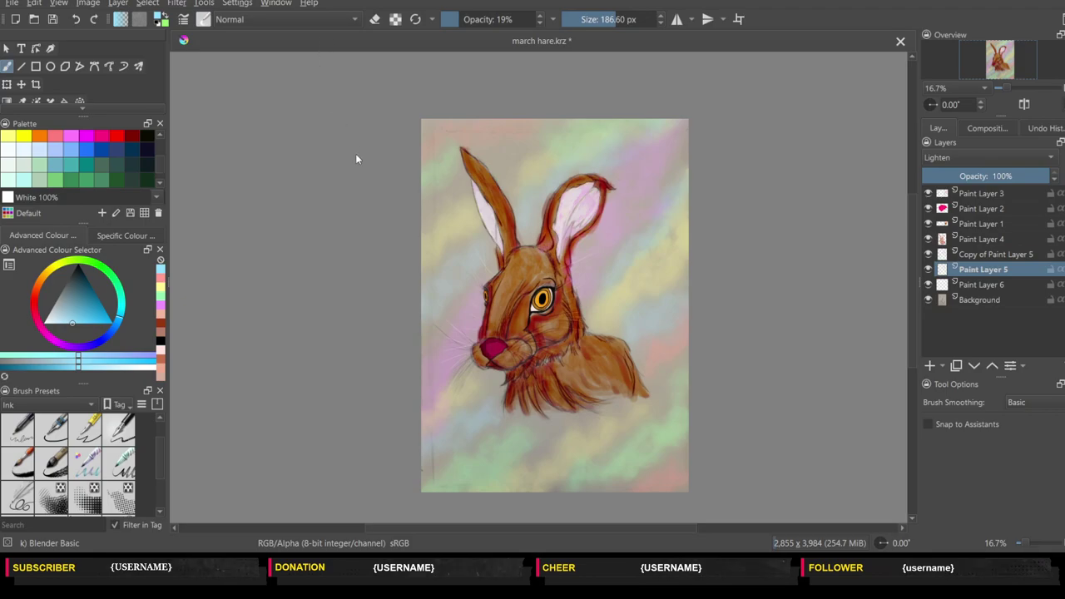
key("slash")
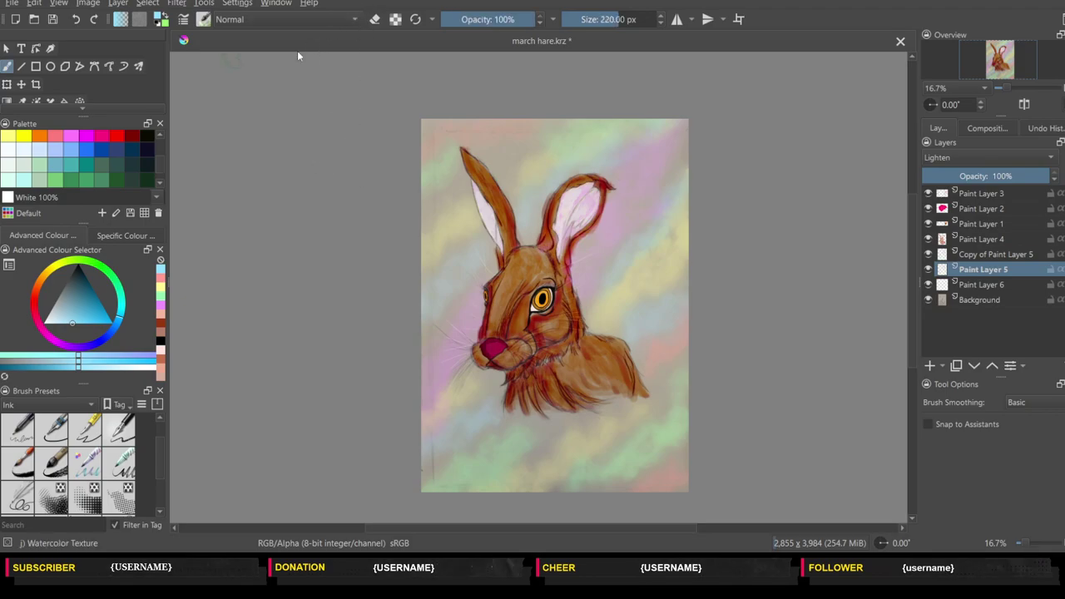
- Set the Watercolor Texture brush to white, 411.92 px size and 44% opacity
left_click(52, 324)
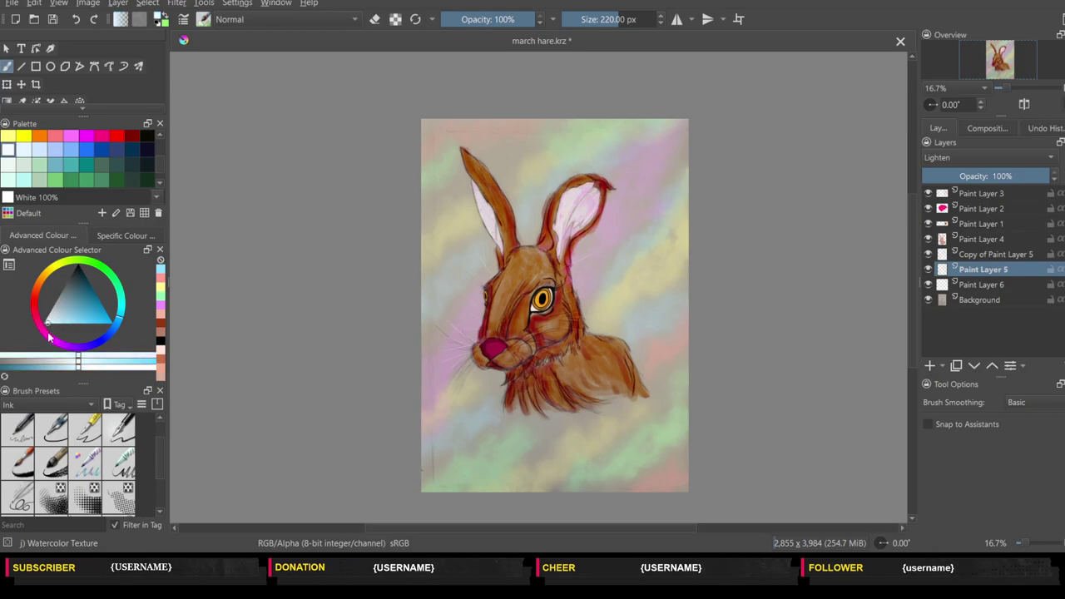
left_click(634, 22)
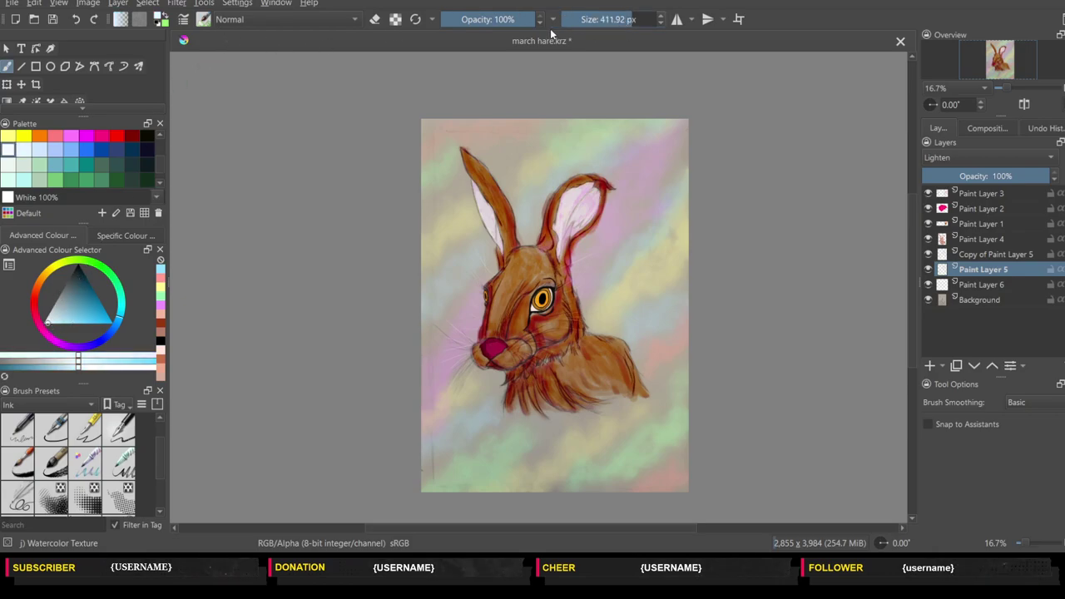
left_click(485, 19)
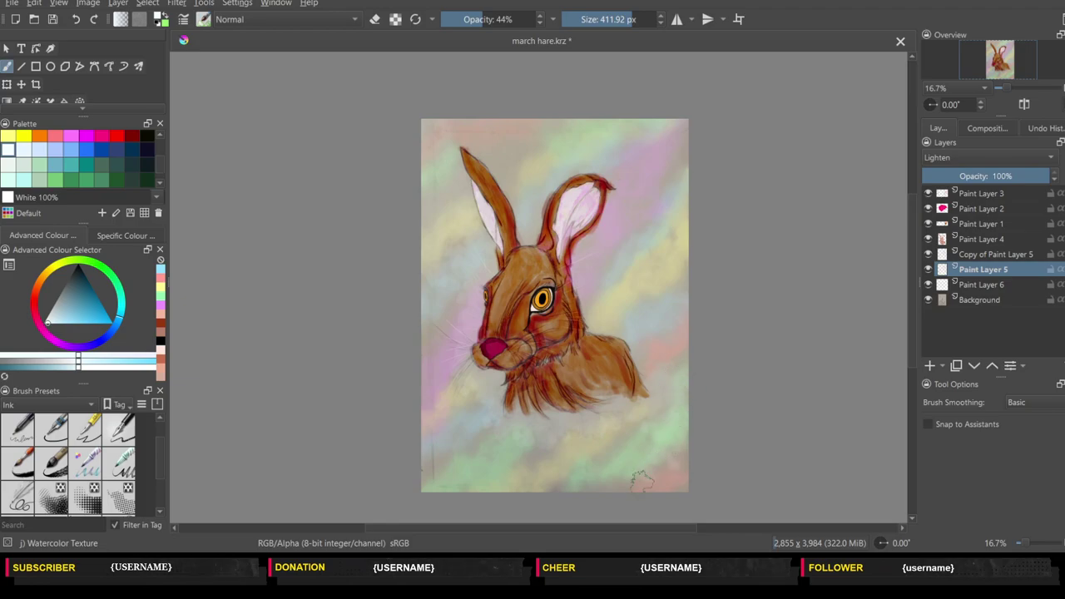
- Dab white texture over the background, undo a misstep, save, and add a dab near the shoulder
left_click(433, 447)
left_click(77, 19)
left_click(76, 19)
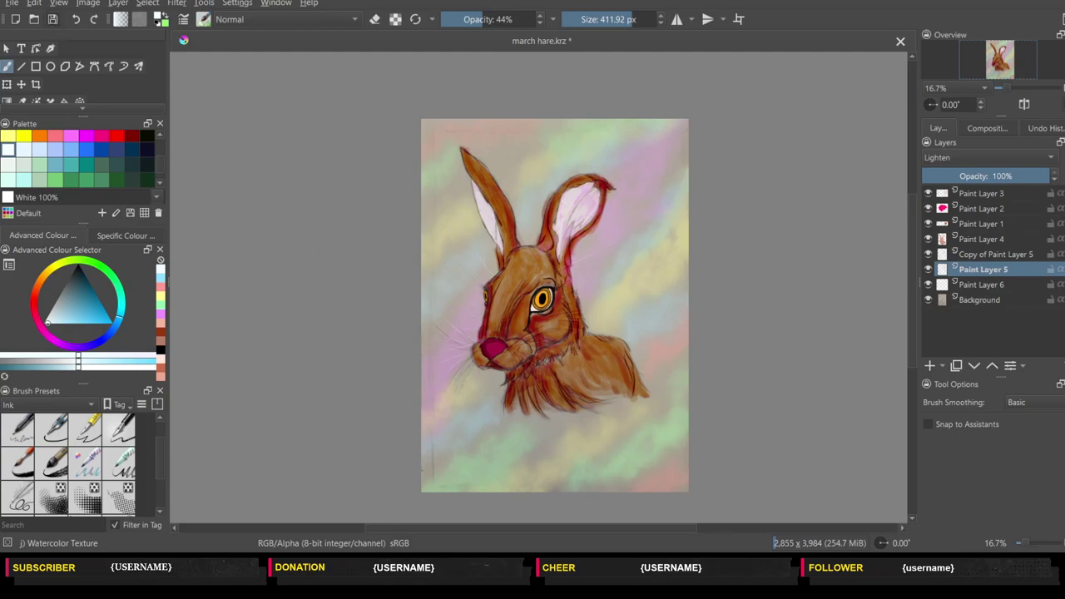
key("ctrl+s")
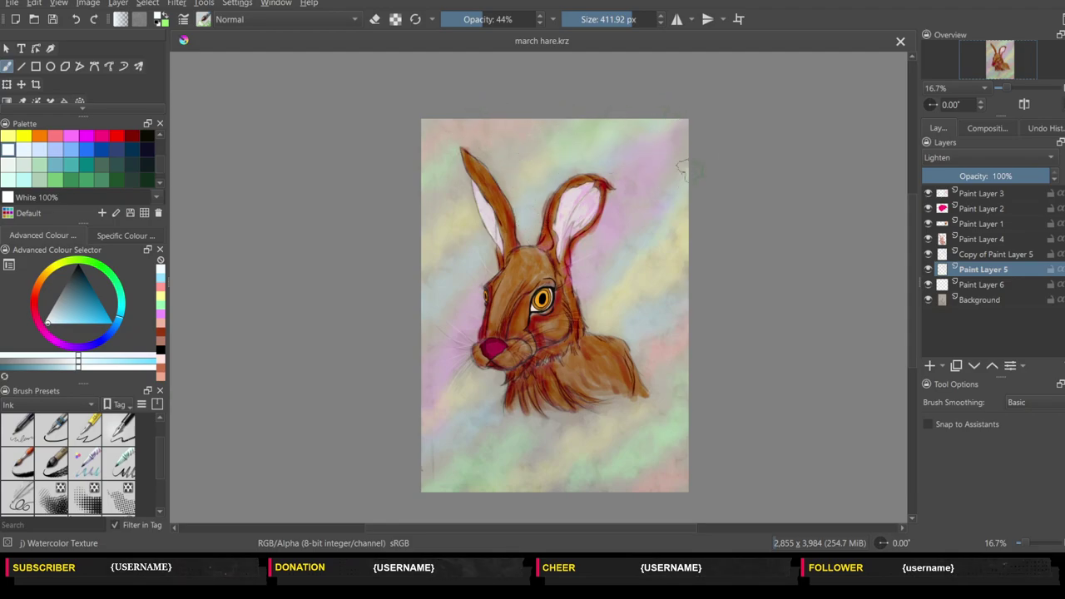
left_click(642, 335)
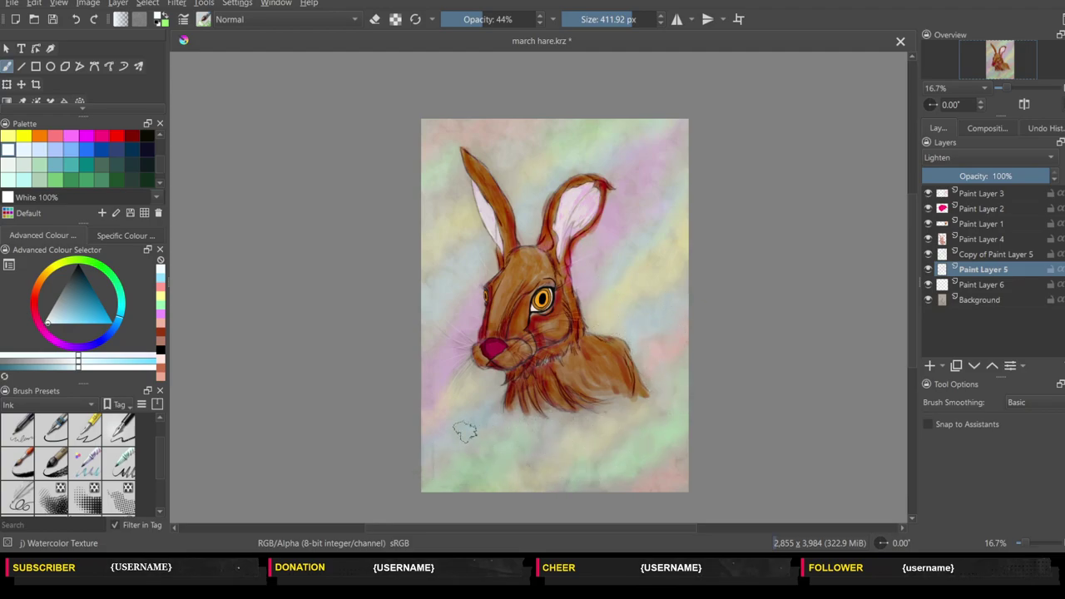
- Nudge Copy of Paint Layer 5's opacity up, set Paint Layer 5 to 67%, and save march hare.krz
left_click(986, 254)
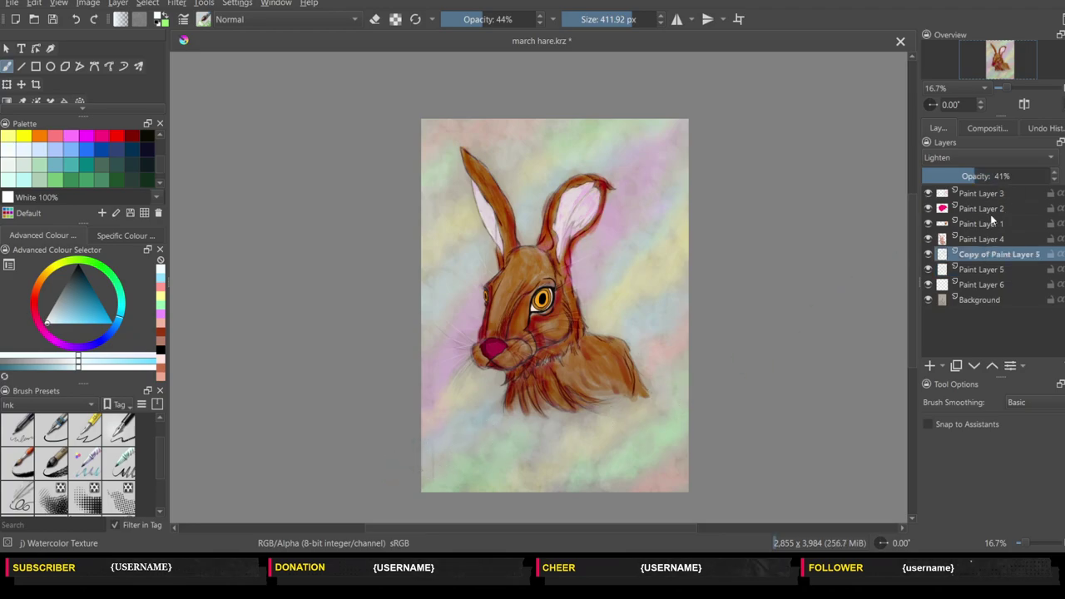
left_click_drag(996, 173, 1055, 176)
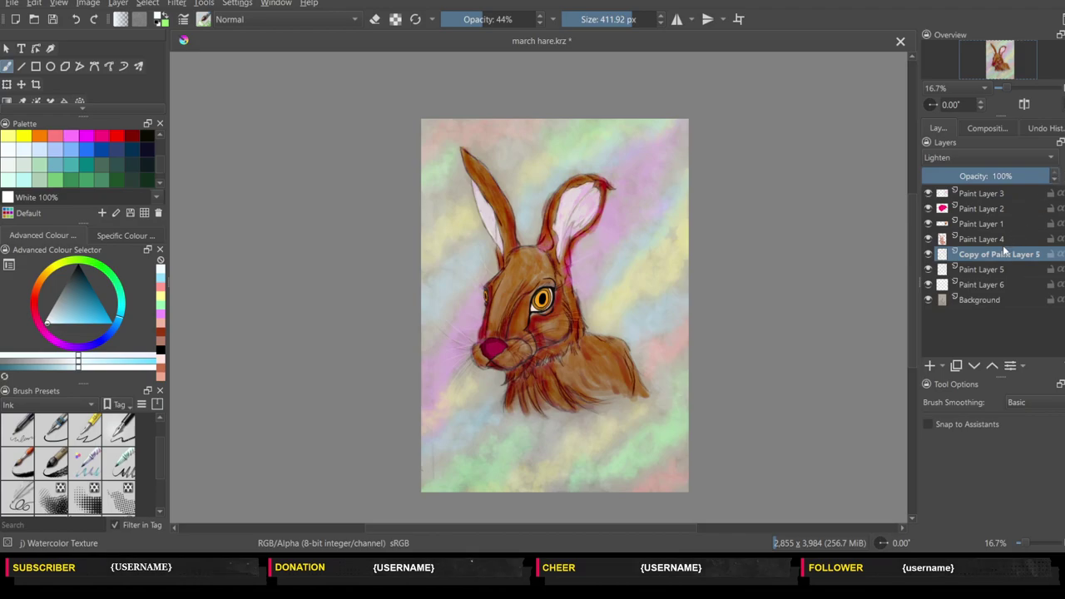
left_click(993, 272)
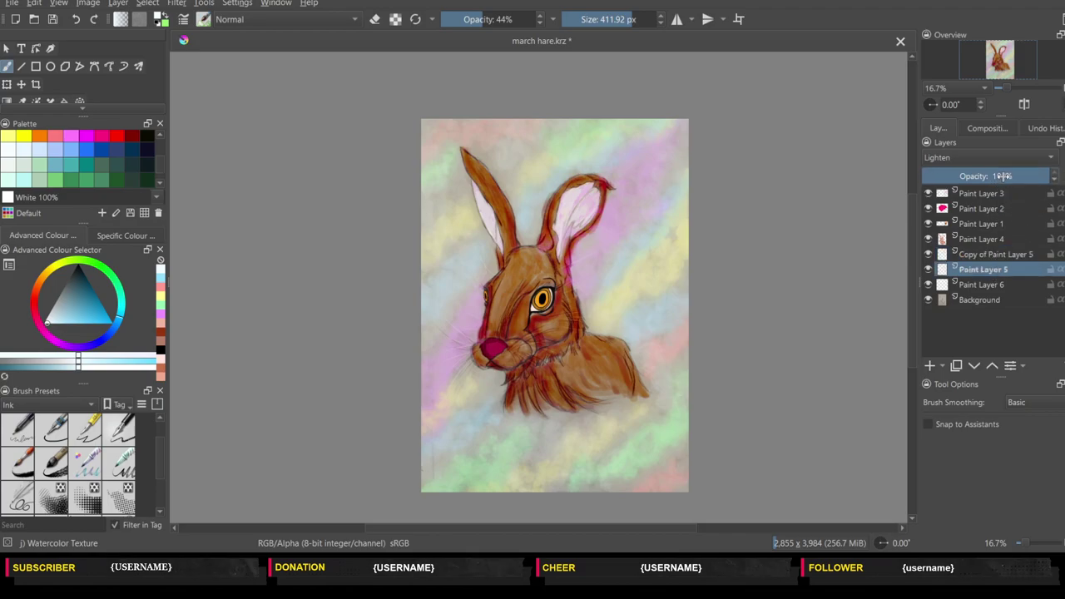
left_click(1003, 176)
mouse_move(1017, 176)
left_mouse_down()
mouse_move(988, 179)
mouse_move(1014, 178)
left_mouse_up()
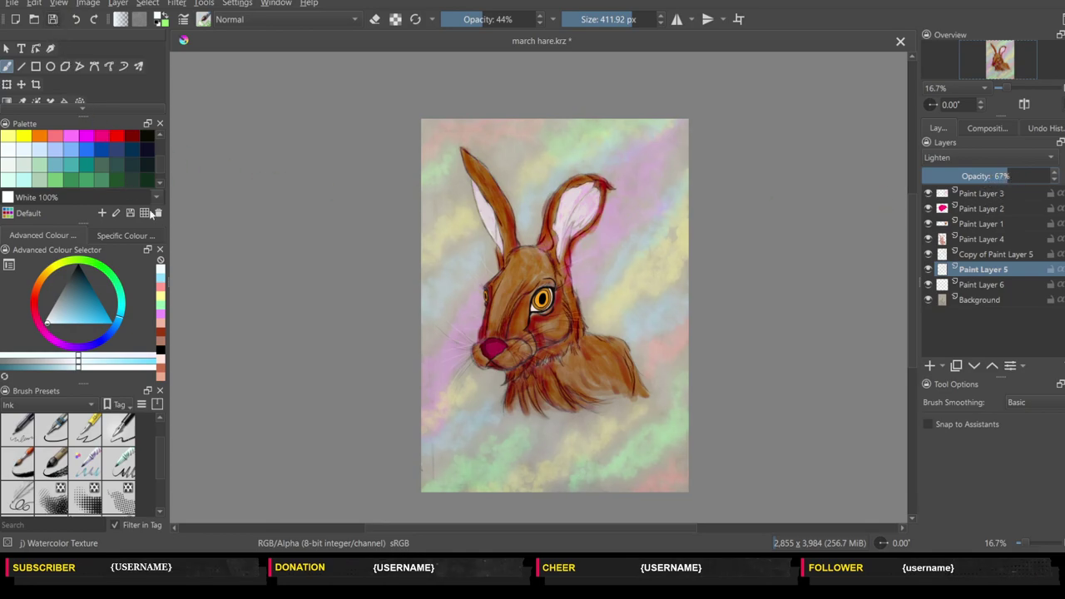
key("ctrl+s")
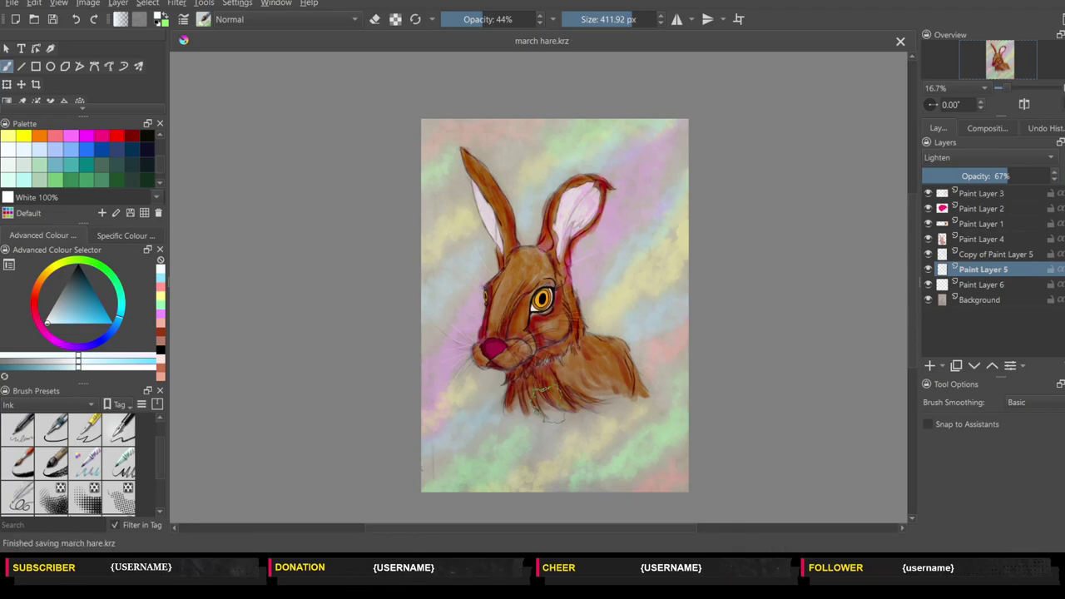
left_click(988, 254)
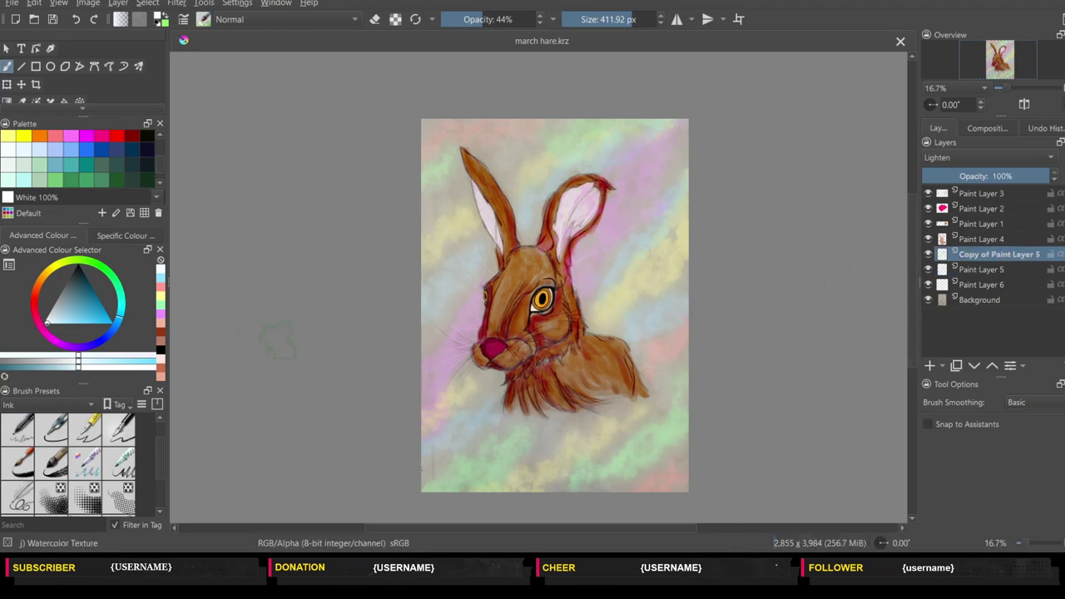
- Glaze faint purple on the hare's neck and light green over the lower chest fur
left_click(161, 314)
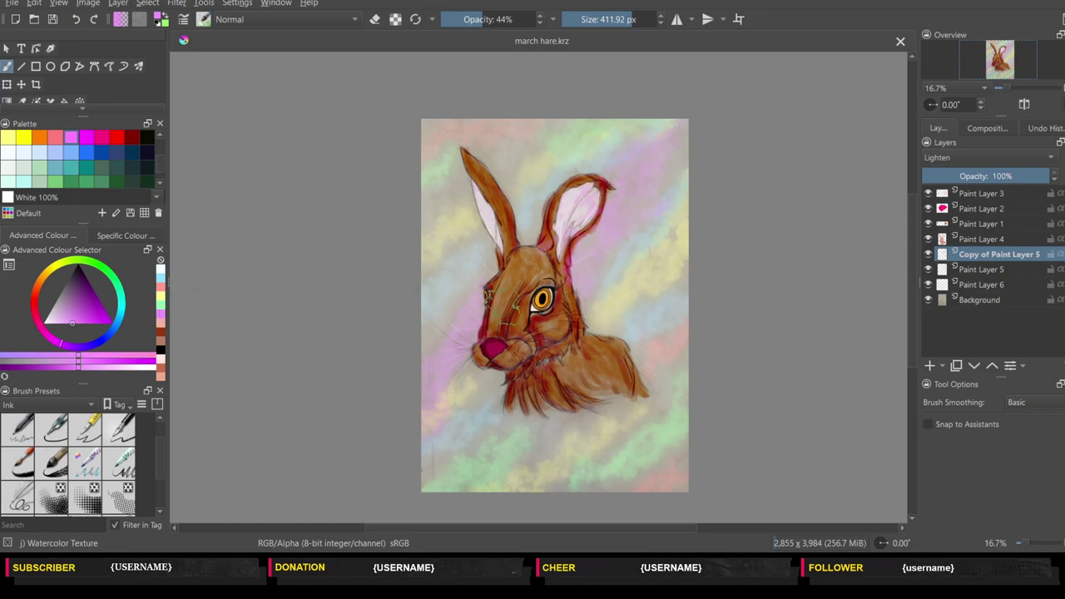
left_click_drag(590, 320, 599, 326)
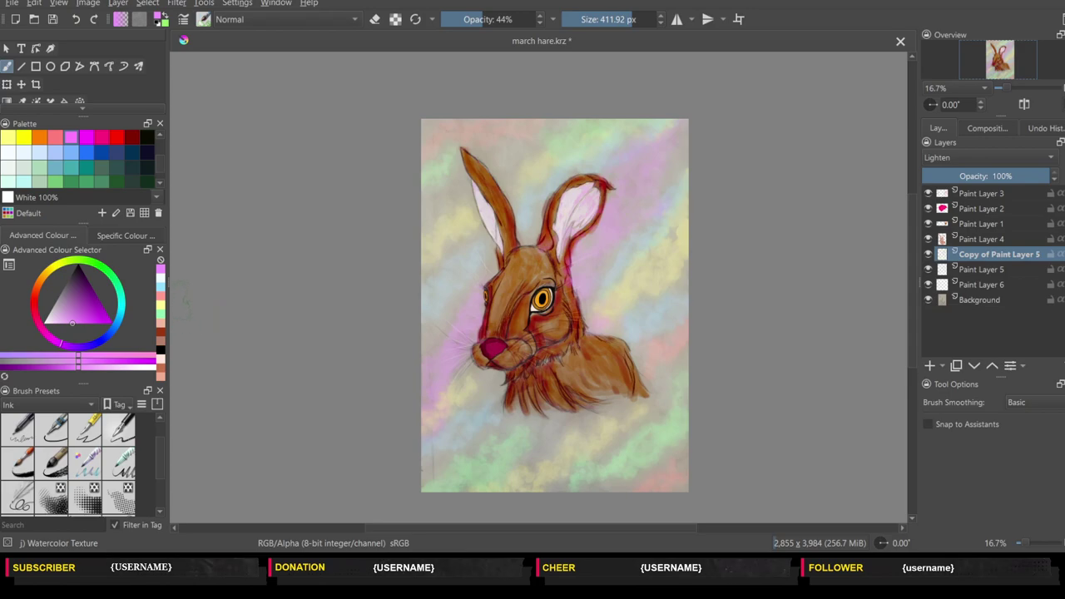
left_click(161, 333)
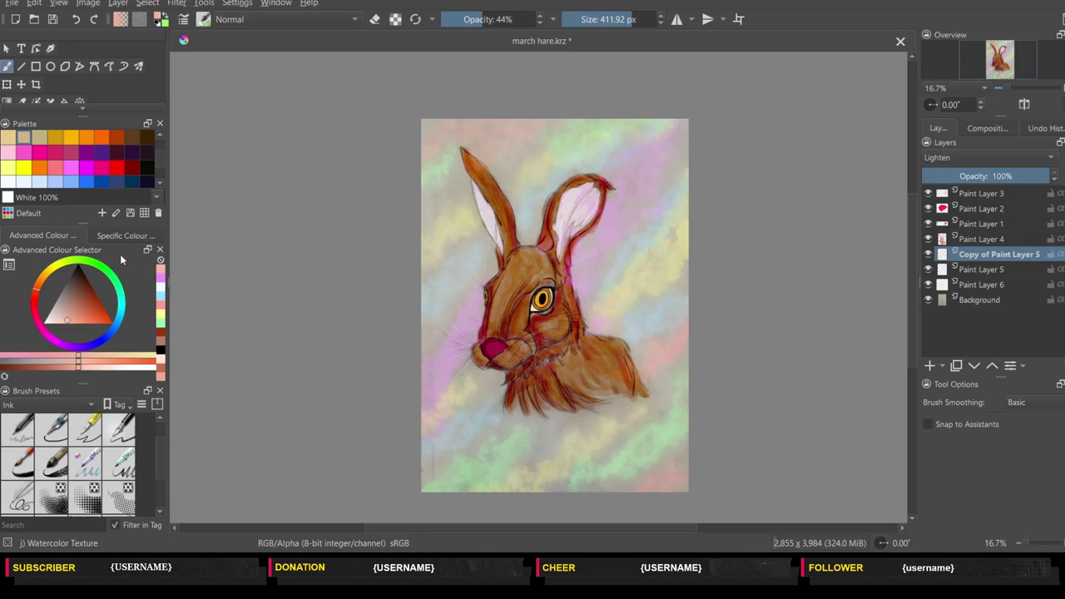
left_click(161, 322)
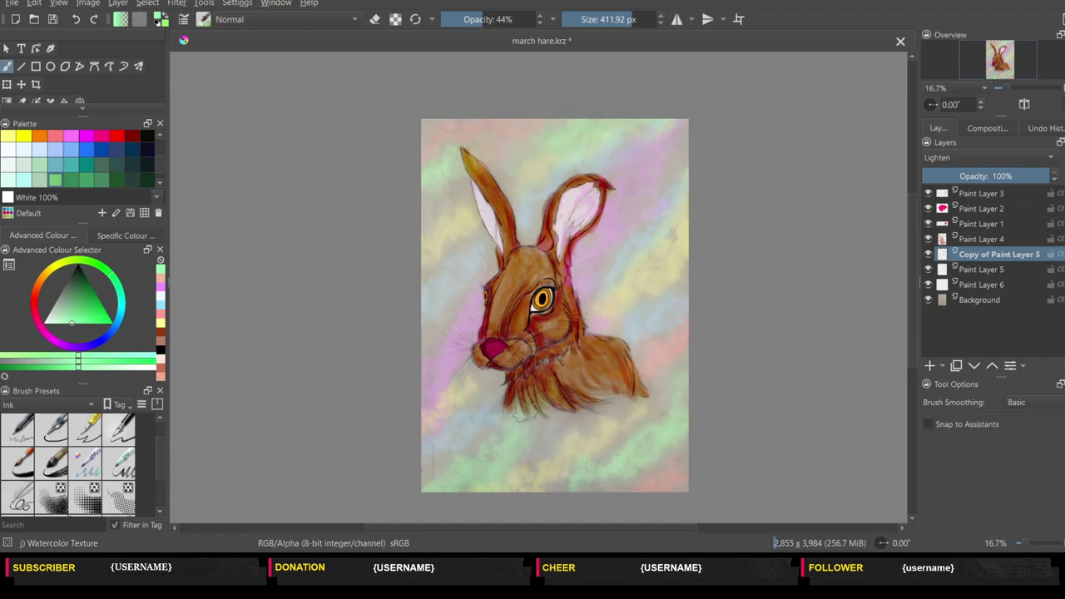
left_click_drag(525, 412, 550, 404)
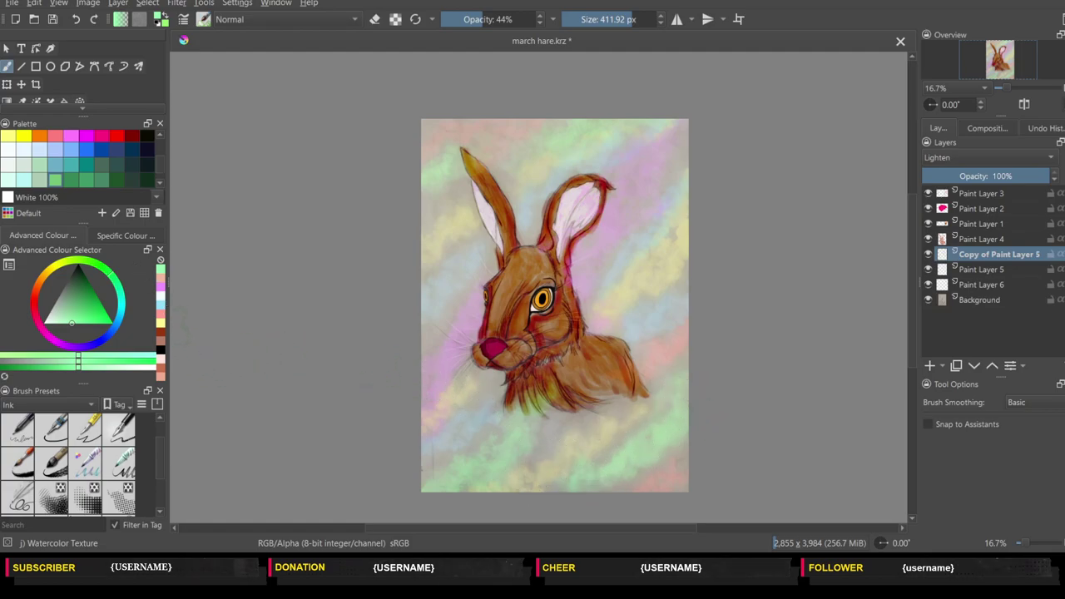
- Dab light cyan near the ear, beside the chest and around the chin fur
left_click(162, 326)
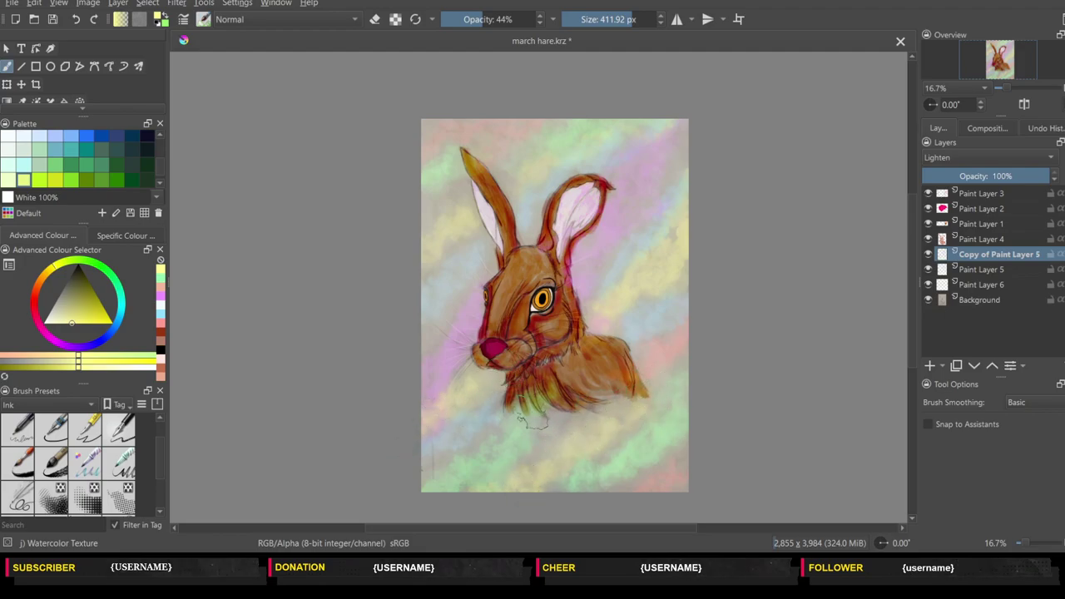
left_click(162, 323)
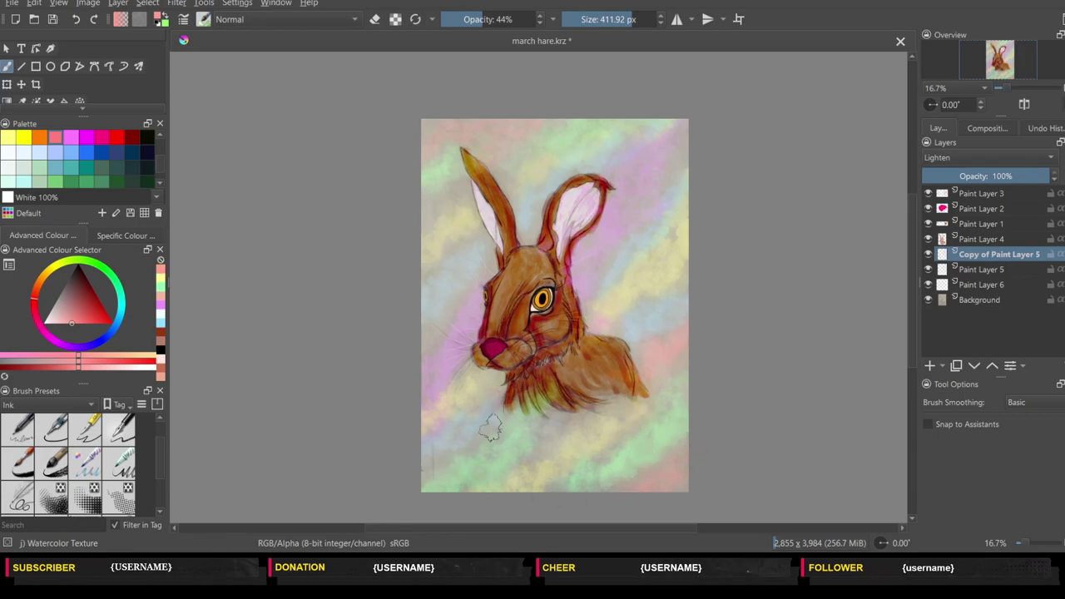
left_click(162, 327)
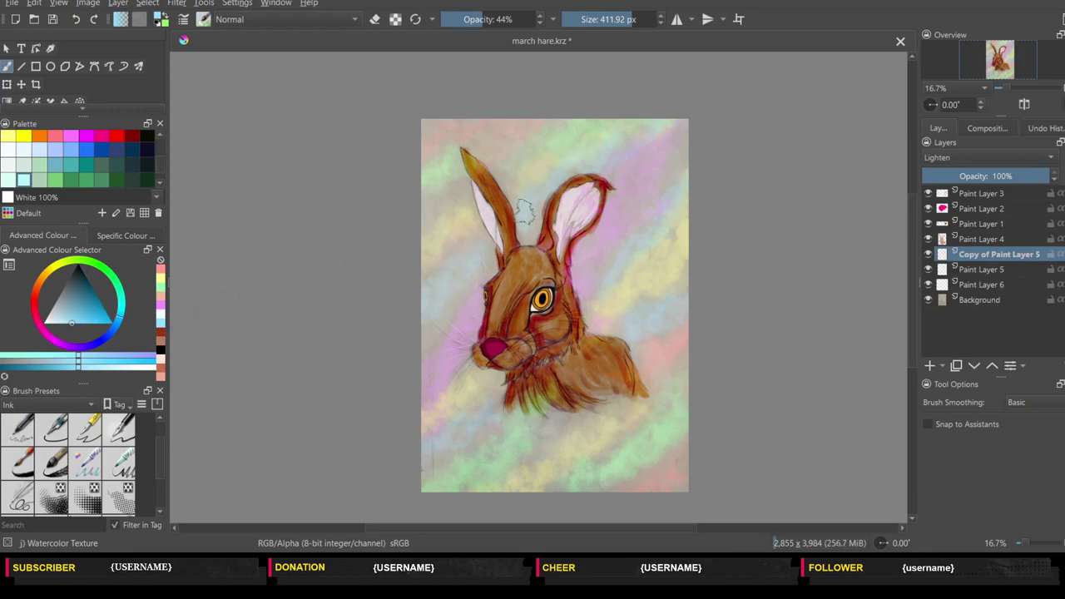
left_click_drag(550, 183, 589, 155)
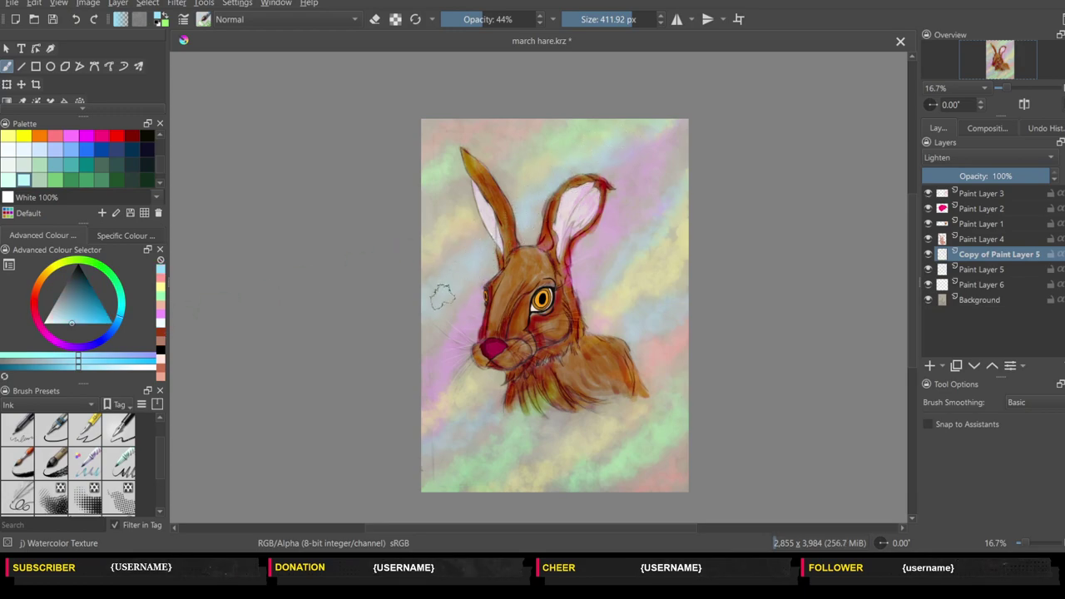
mouse_move(666, 328)
left_mouse_down()
mouse_move(632, 325)
mouse_move(671, 314)
left_mouse_up()
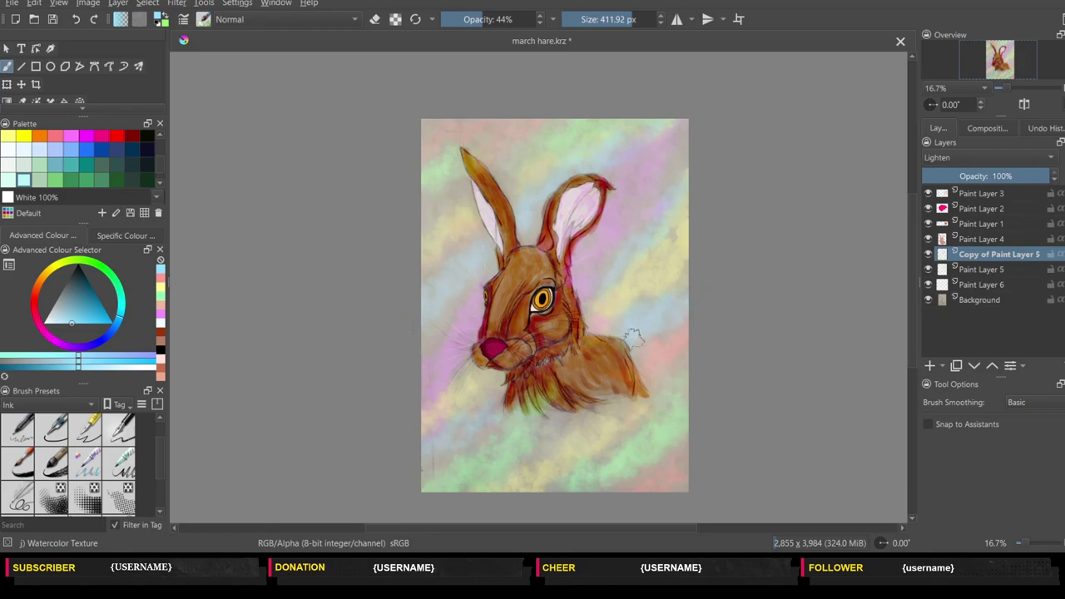
left_click_drag(510, 389, 499, 415)
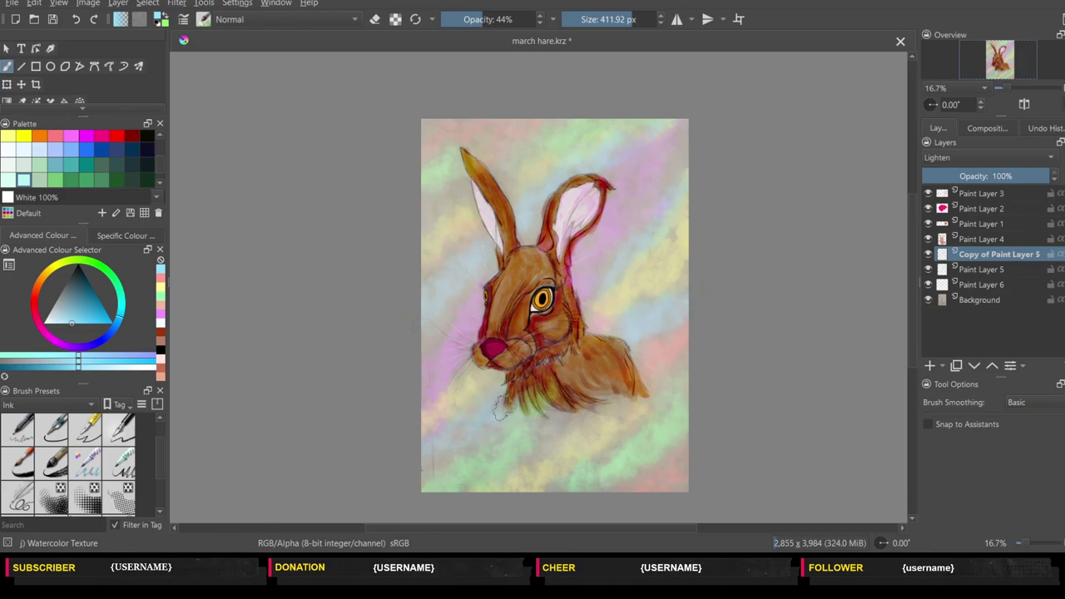
- At 28% opacity, dab faint white near the left ear and the picture's bottom
left_click(161, 324)
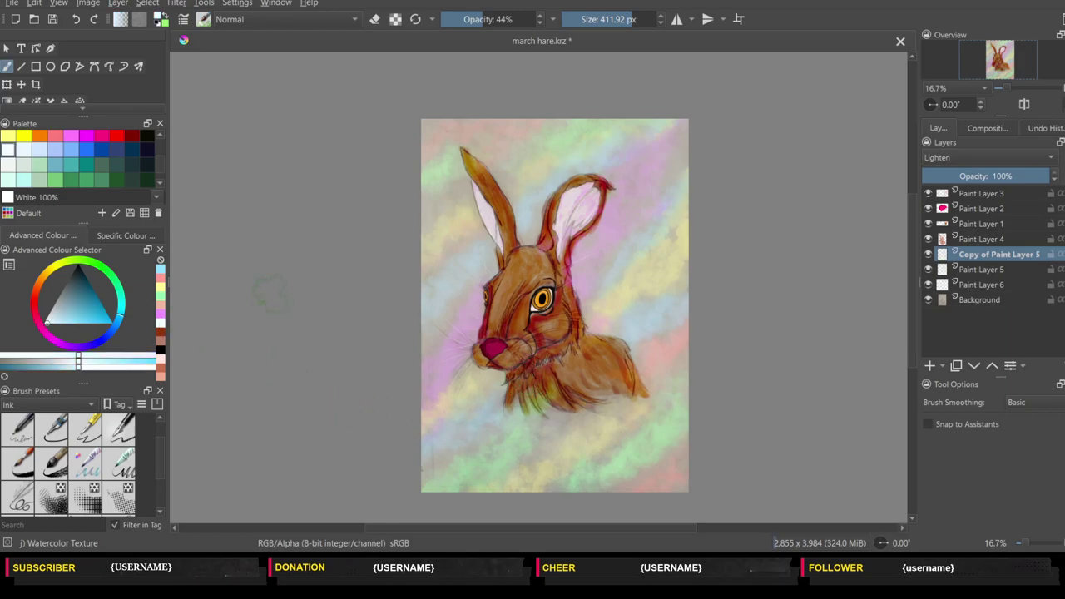
left_click(469, 19)
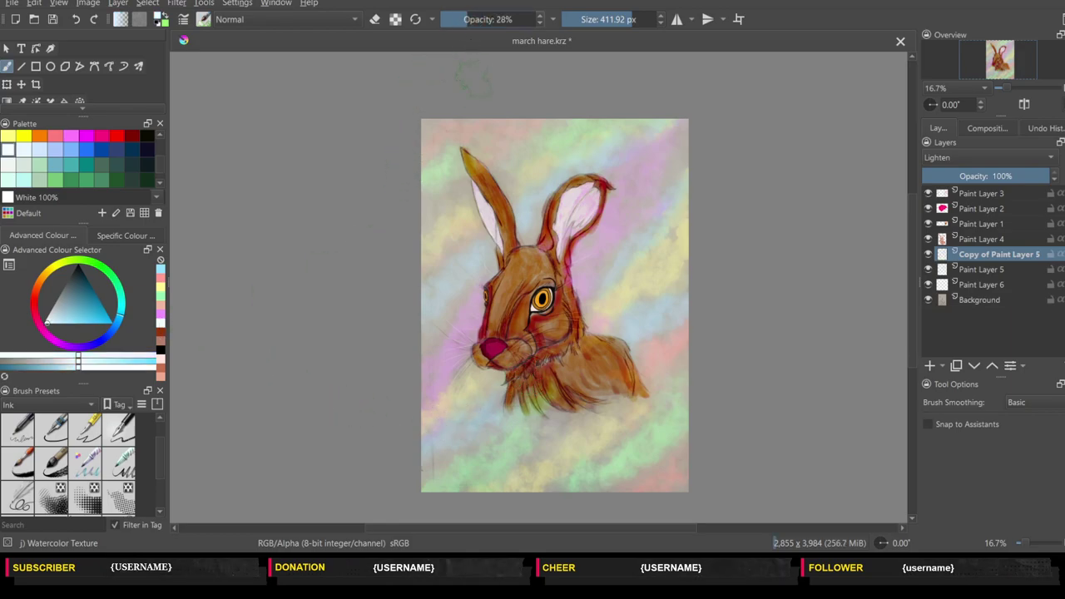
left_click_drag(465, 190, 436, 202)
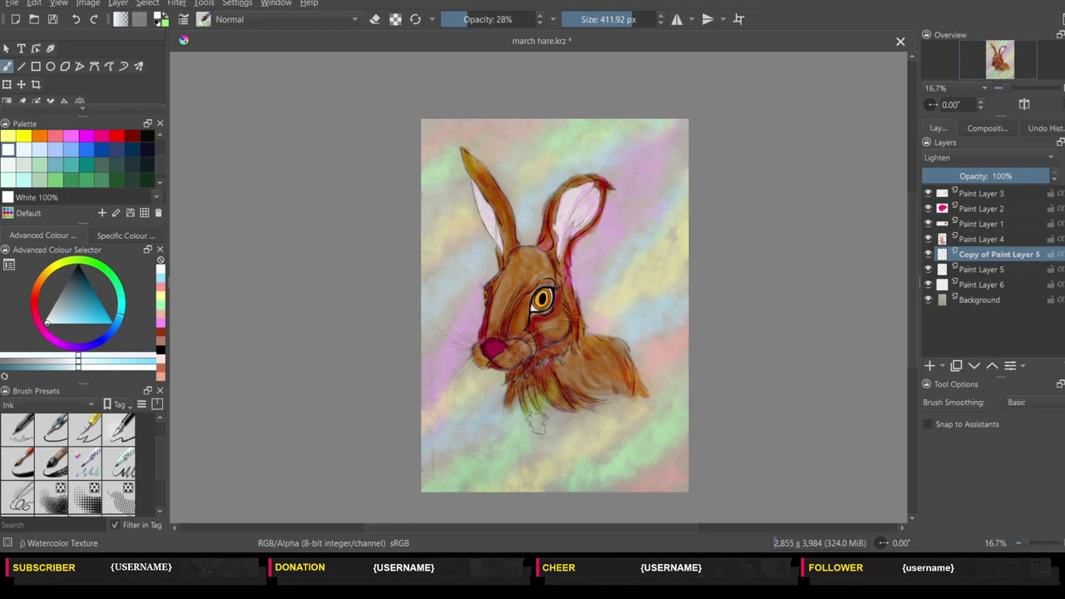
left_click_drag(526, 483, 506, 479)
- At 49% opacity, paint green and yellow-brown strokes under the chin
left_click_drag(478, 19, 491, 19)
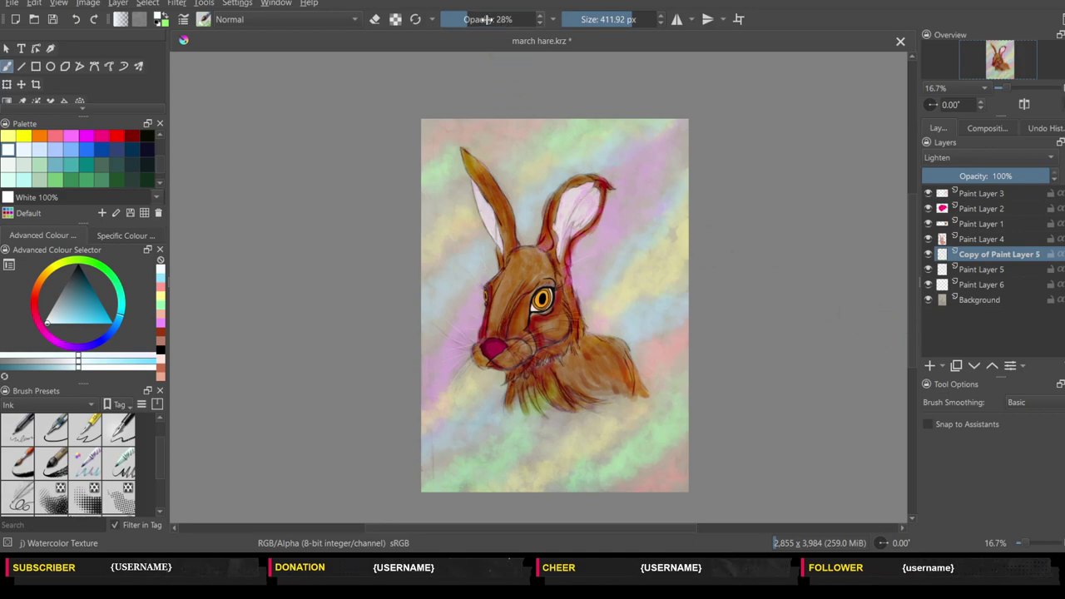
left_click(160, 327)
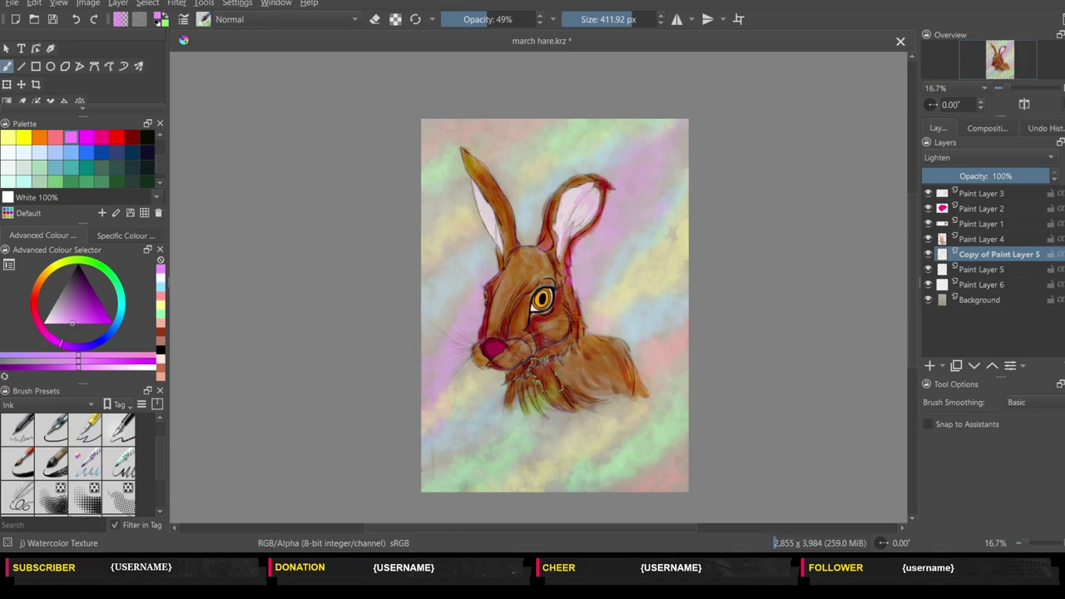
left_click(161, 327)
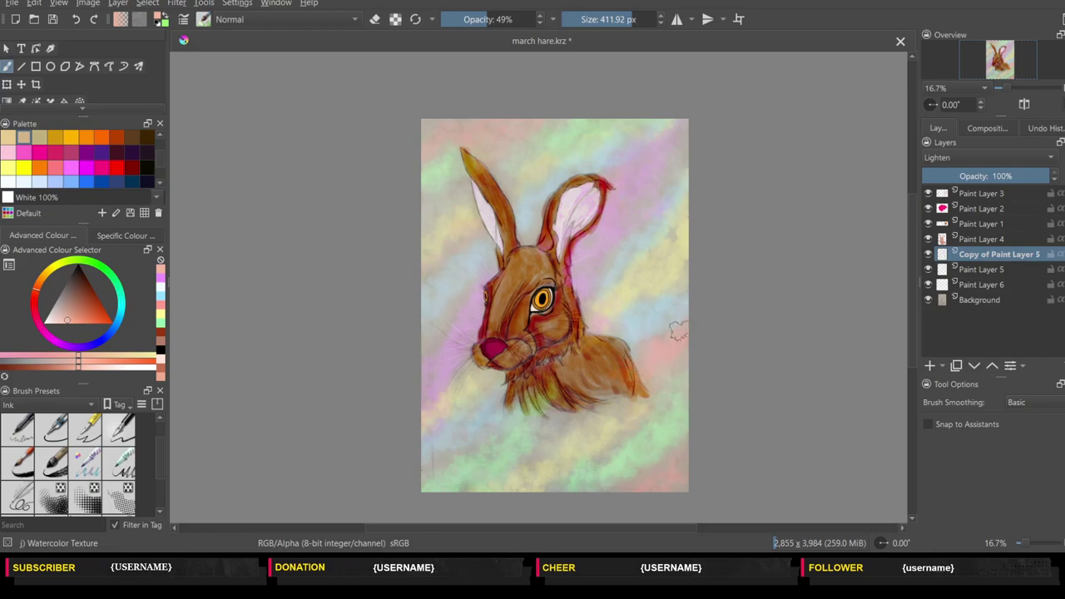
left_click(160, 328)
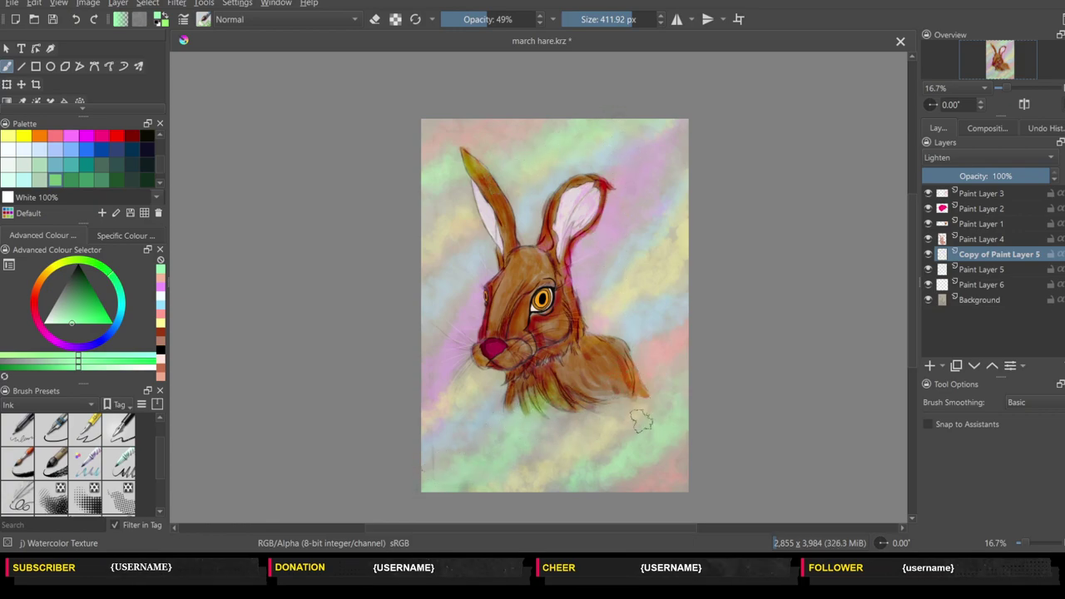
left_click(163, 325)
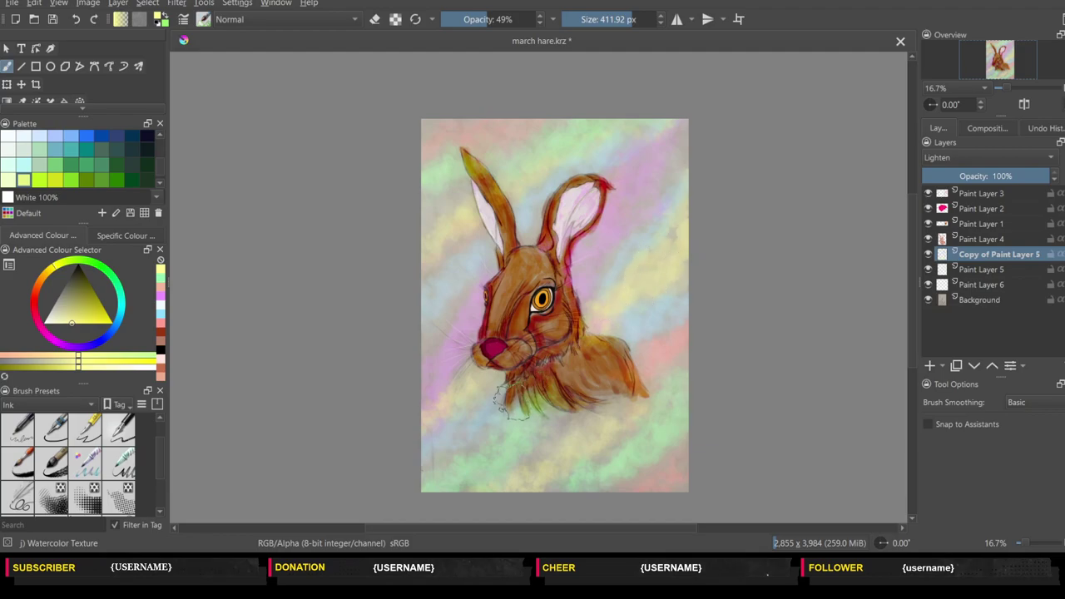
left_click_drag(512, 402, 491, 375)
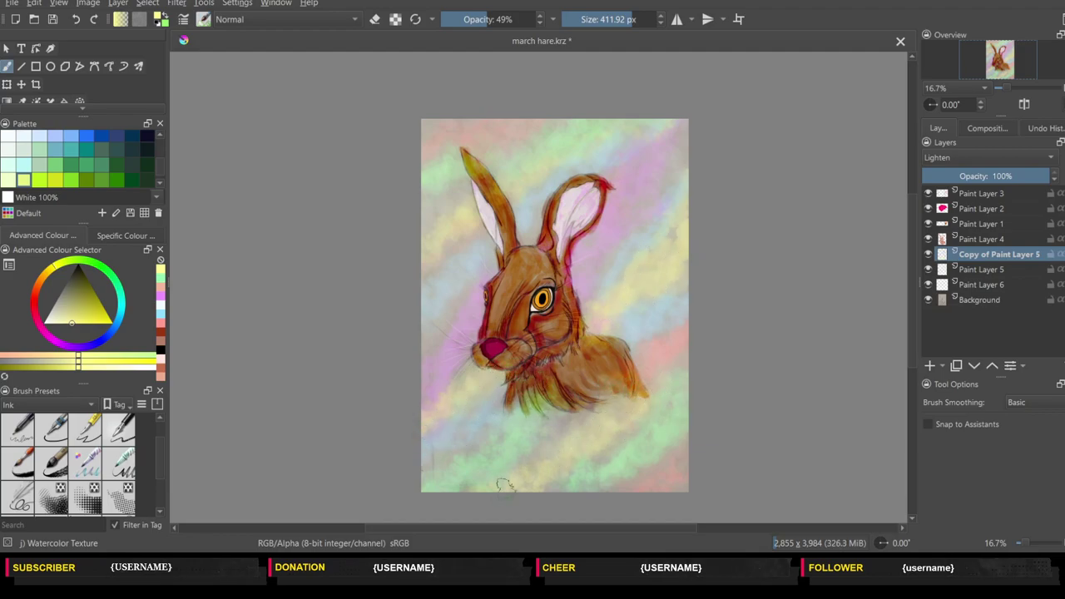
left_click(161, 329)
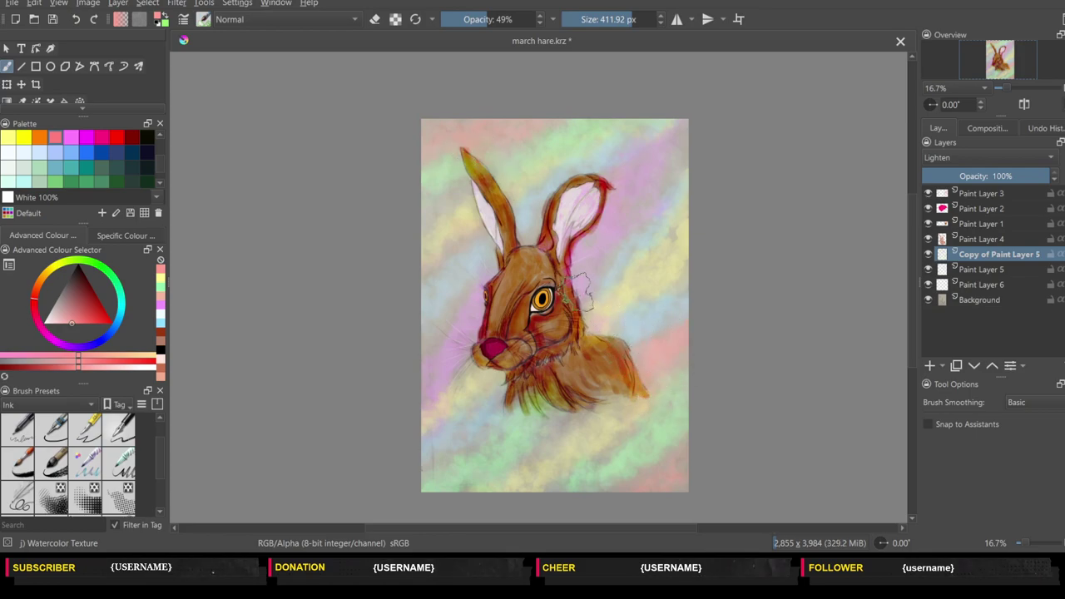
left_click(160, 325)
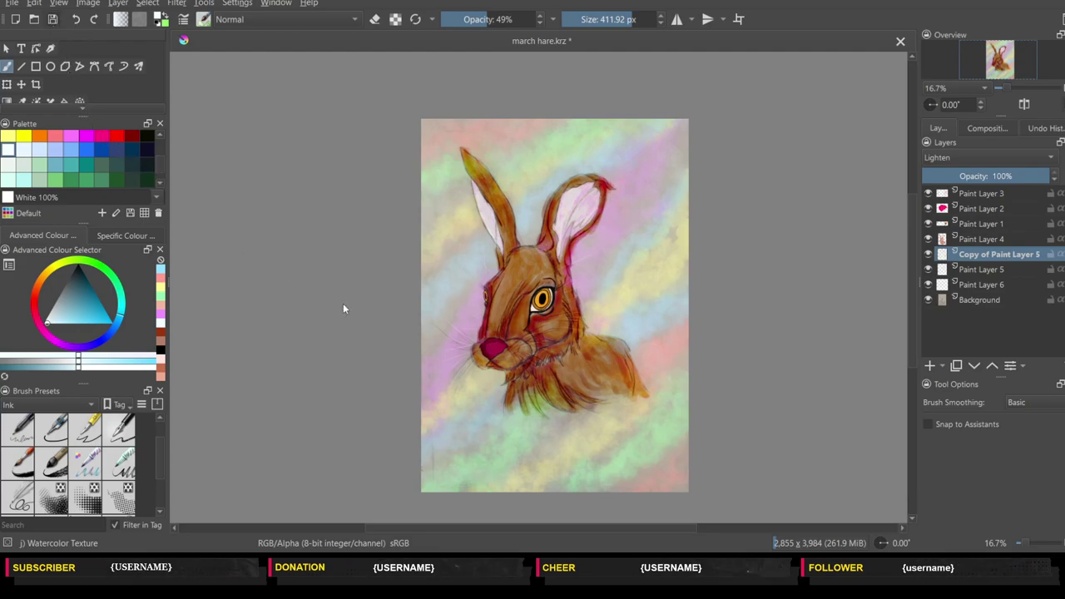
- Save, duplicate Paint Layer 5 and set the copy's opacity to about 87%
key("ctrl+s")
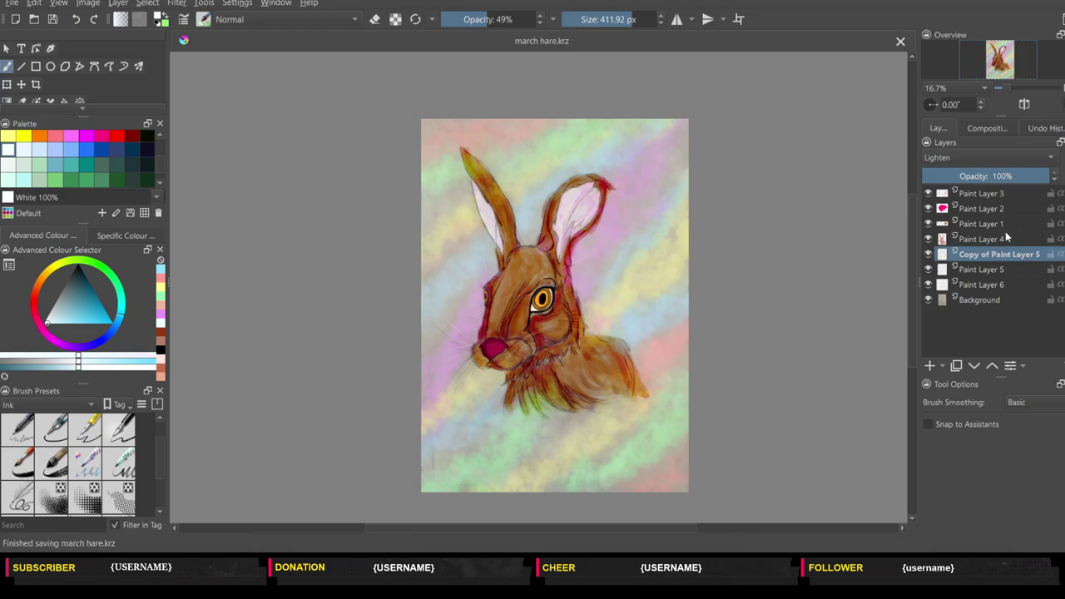
left_click(1012, 176)
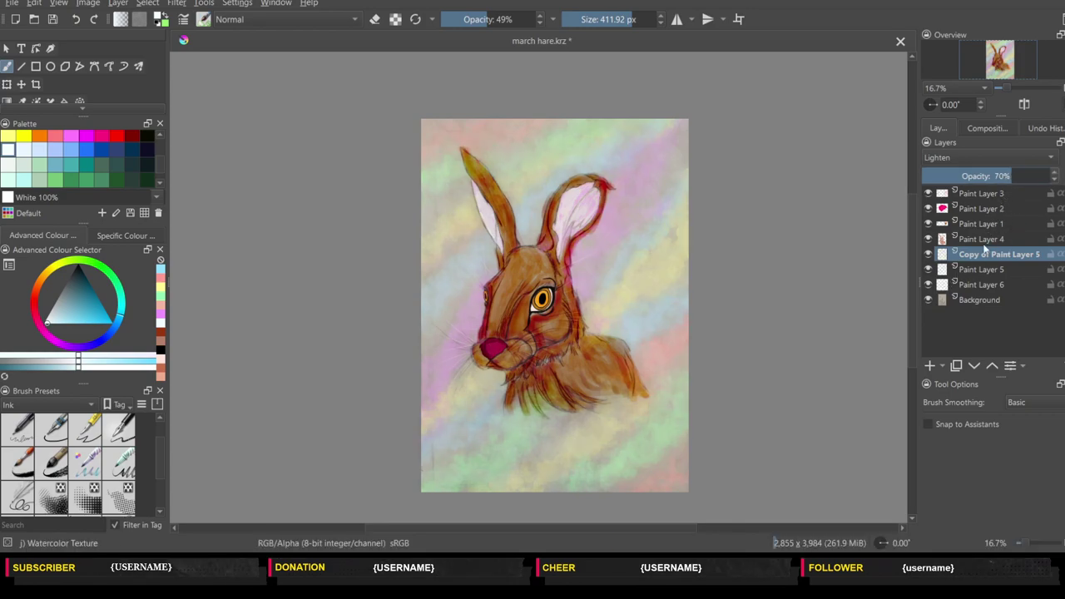
left_click(984, 269)
left_click_drag(1009, 176, 1053, 175)
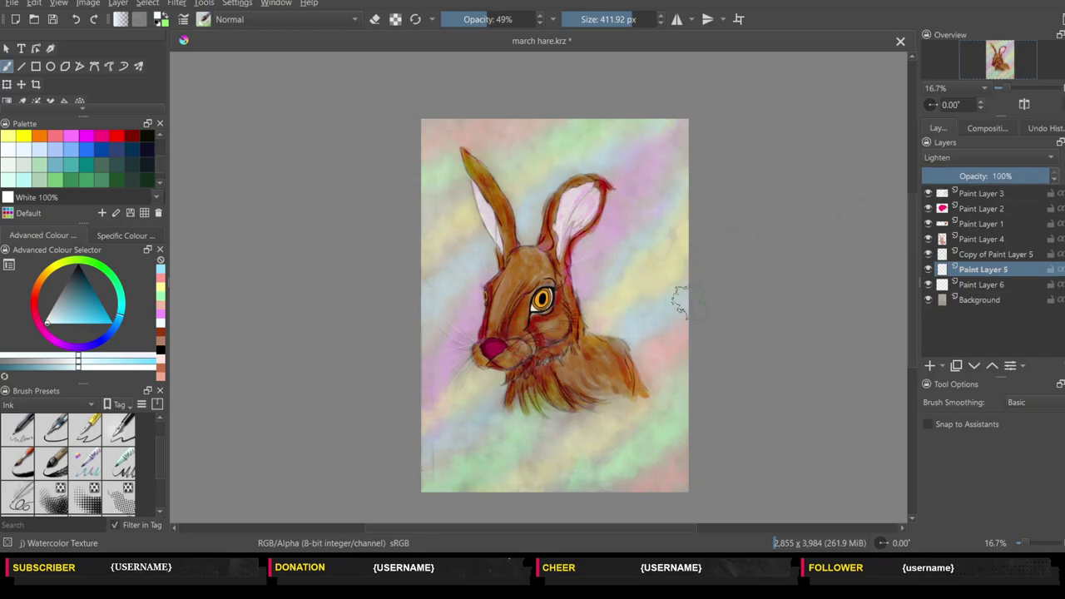
left_click(957, 366)
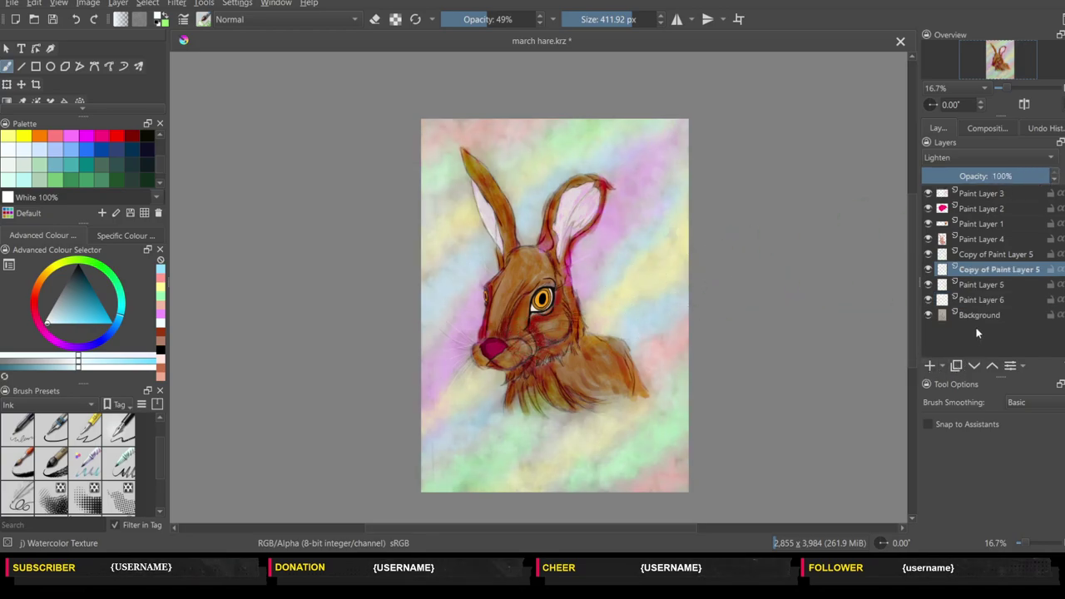
left_click(1011, 176)
left_click_drag(1010, 182, 1026, 186)
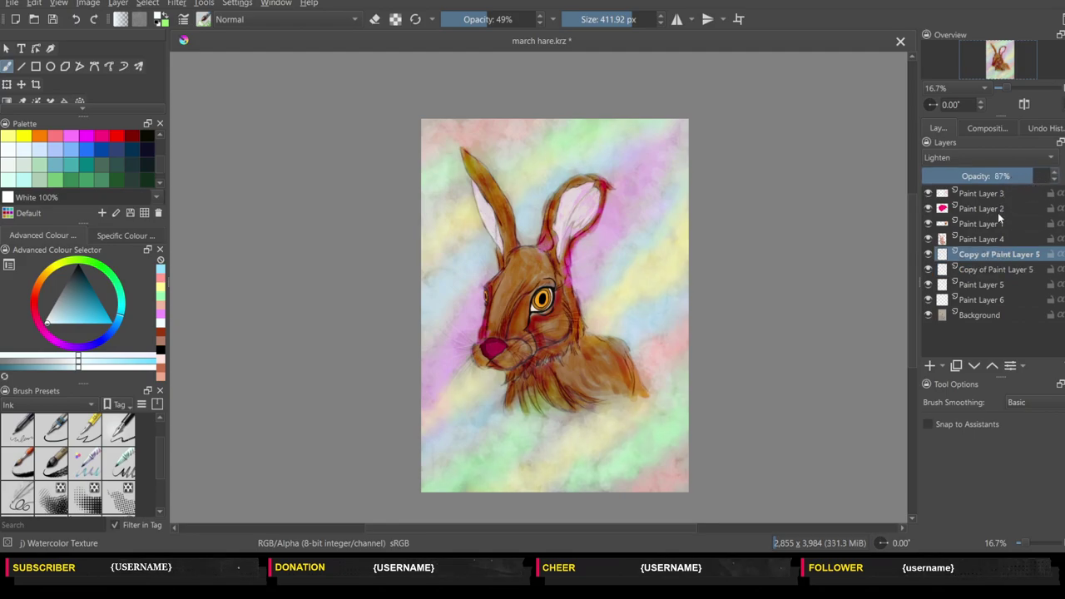
- Set Paint Layer 5 to 60% opacity, save, and add a new layer above Paint Layer 3
left_click(994, 269)
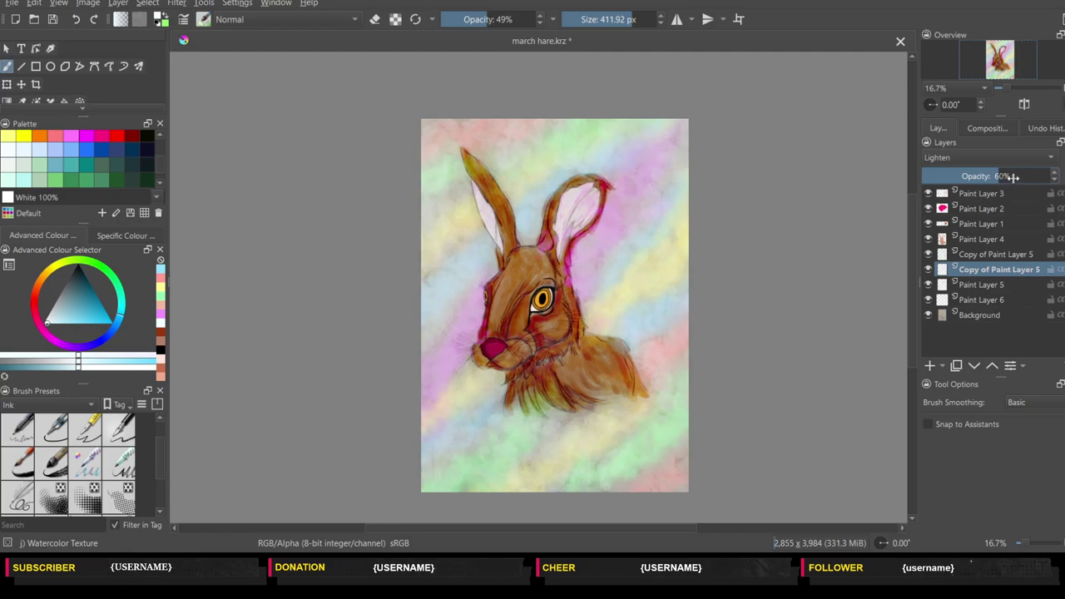
left_click(992, 284)
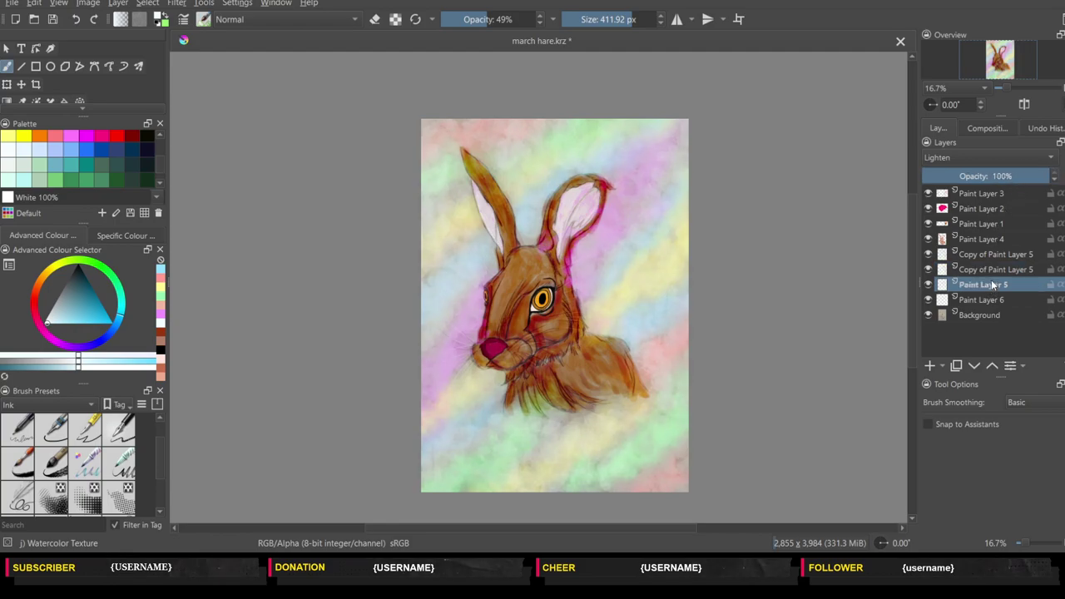
left_click(1000, 177)
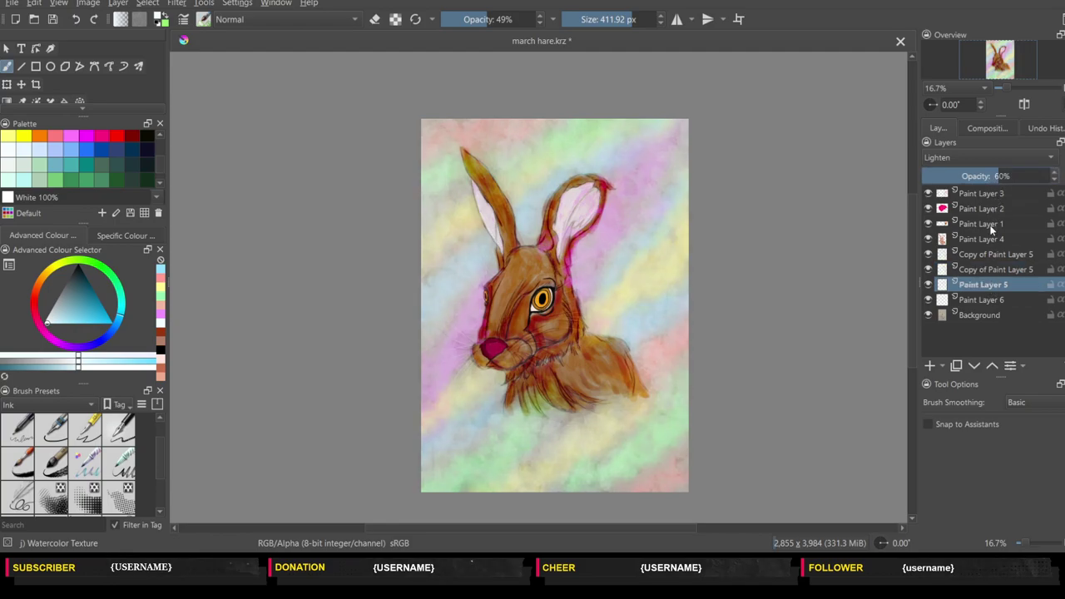
left_click(993, 269)
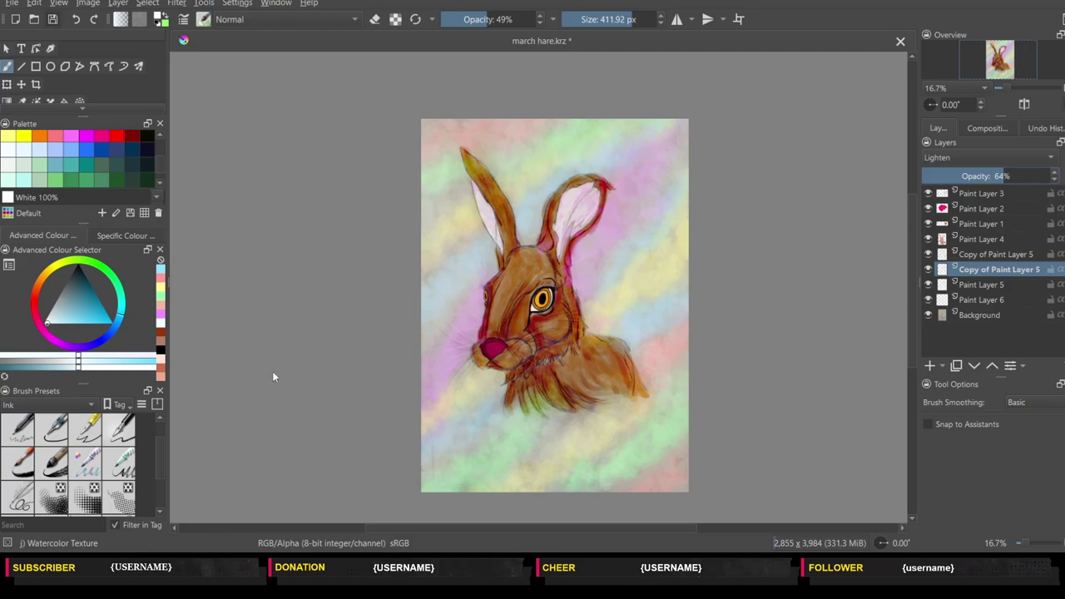
key("ctrl+s")
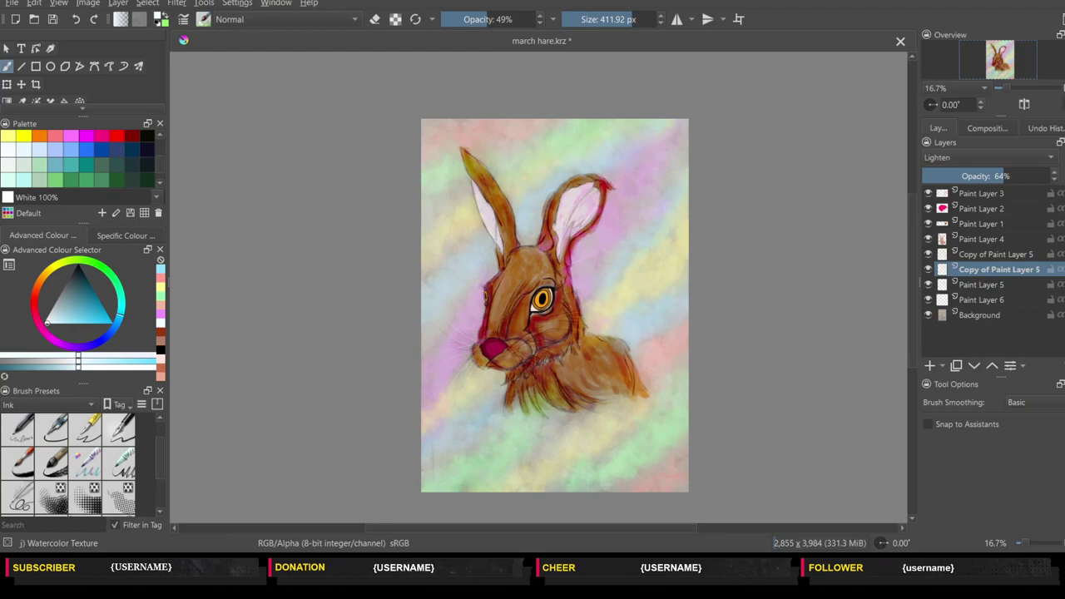
left_click(1021, 198)
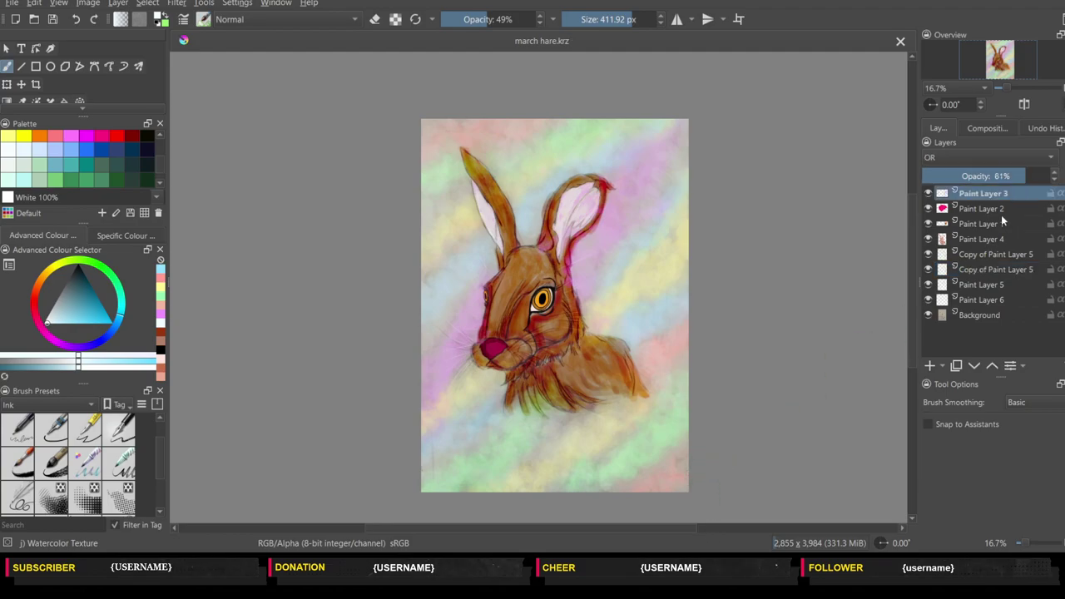
left_click(931, 366)
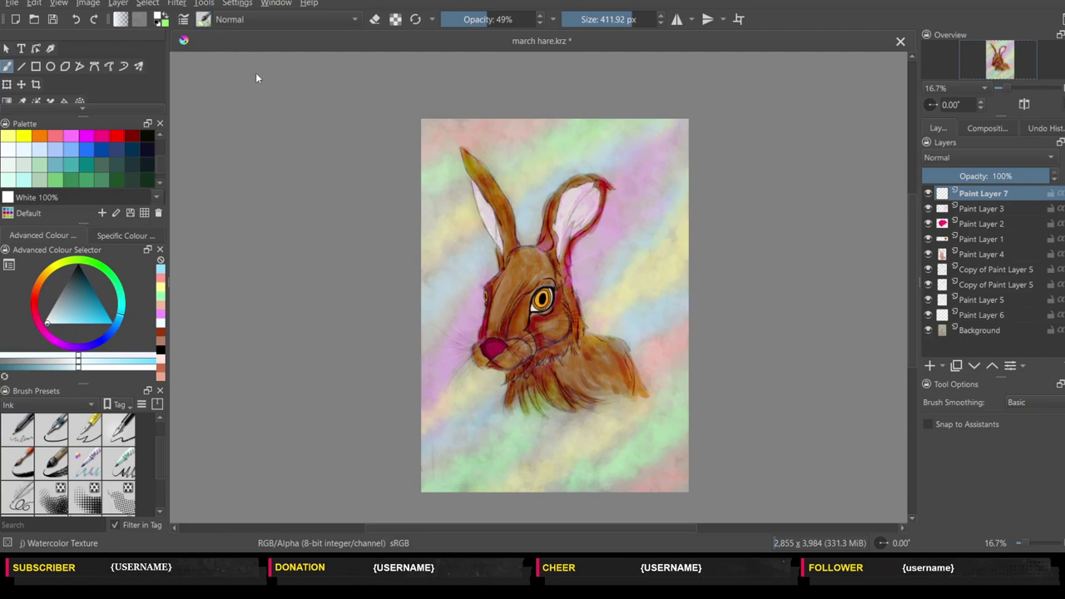
- With a fine detail brush in white, paint whiskers to the right of the eye
key("slash")
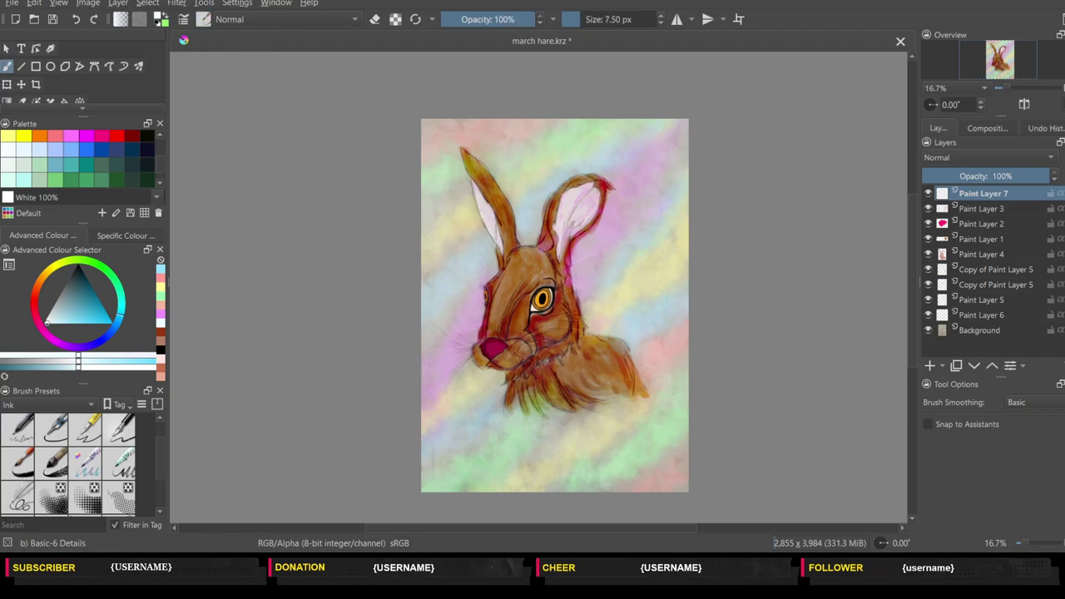
key("plus")
key("plus")
key("plus")
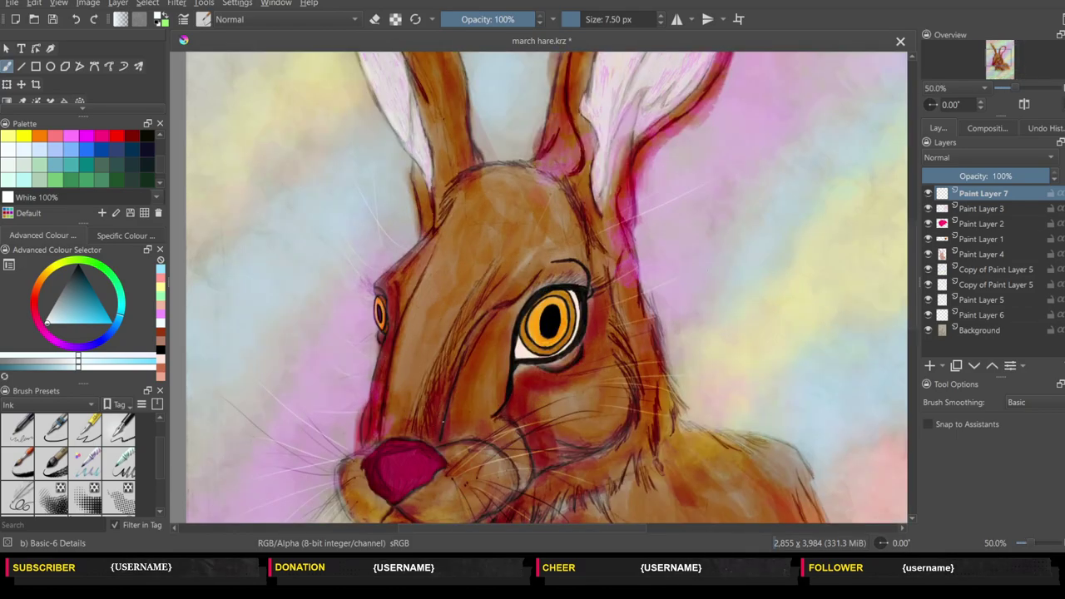
left_click(524, 407)
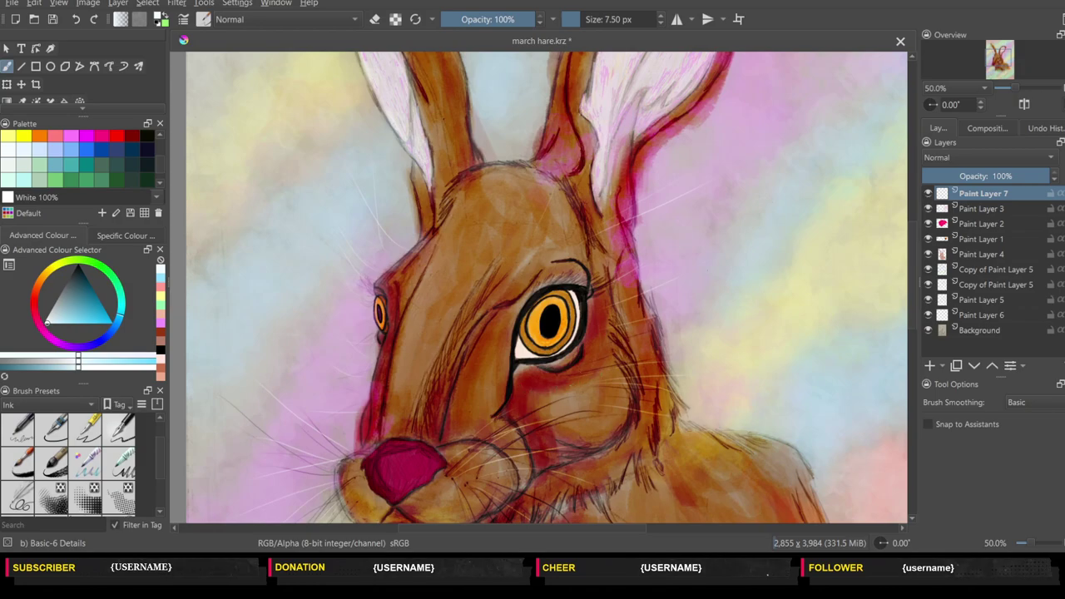
left_click_drag(588, 375, 662, 356)
left_click_drag(571, 228, 653, 180)
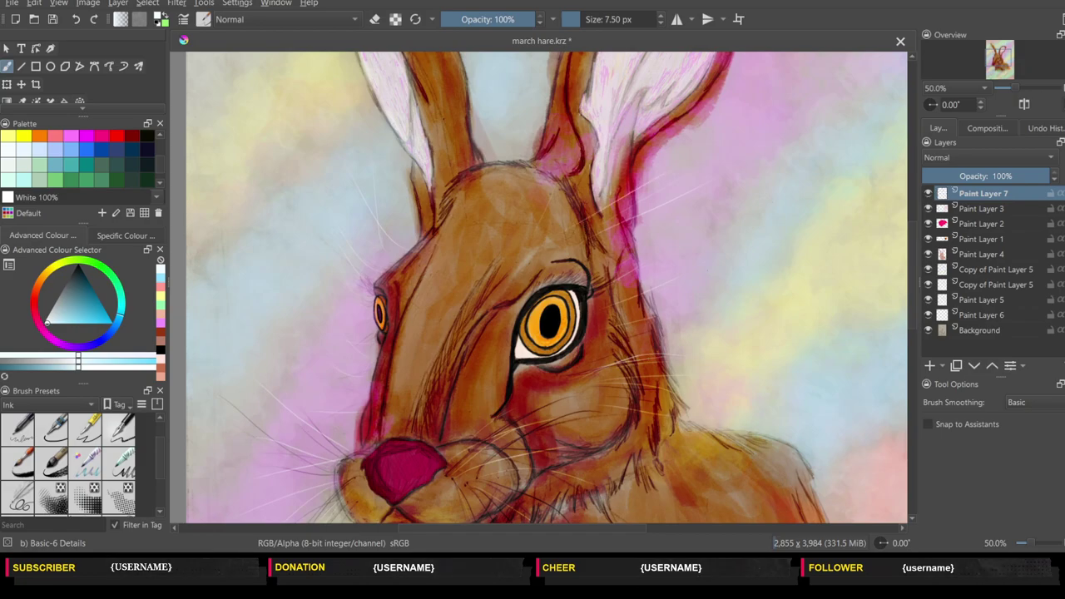
left_click_drag(609, 221, 639, 205)
mouse_move(579, 300)
left_mouse_down()
mouse_move(634, 260)
mouse_move(657, 297)
left_mouse_up()
- Paint white whiskers across the cheek, the muzzle and left of the nose
left_click_drag(594, 441, 666, 436)
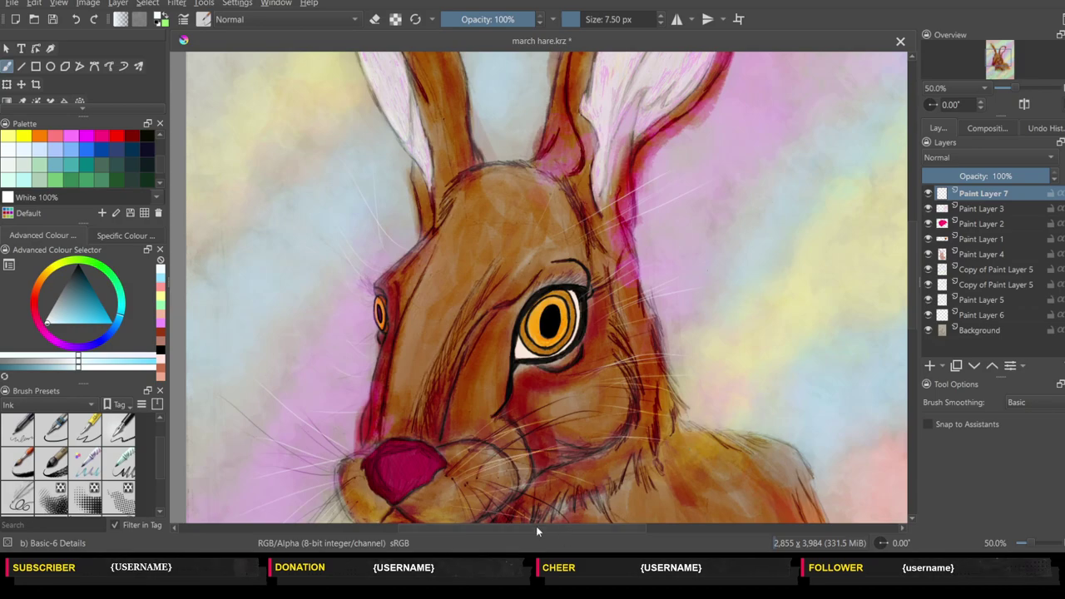
left_click_drag(458, 500, 529, 496)
left_click_drag(453, 471, 583, 462)
mouse_move(509, 443)
left_mouse_down()
mouse_move(579, 417)
mouse_move(595, 397)
left_mouse_up()
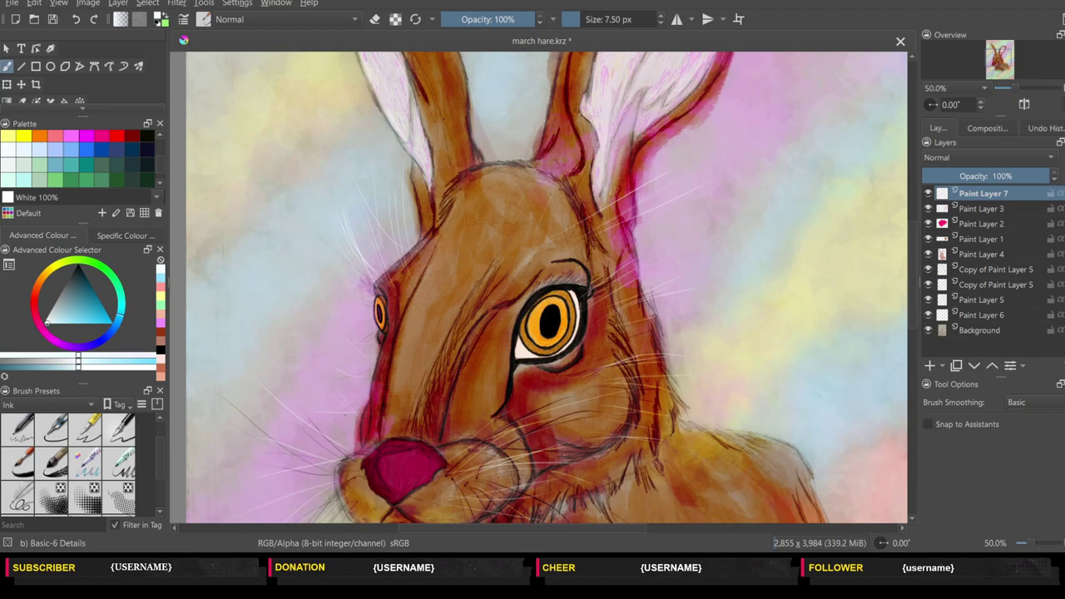
left_click_drag(323, 484, 268, 491)
mouse_move(339, 470)
left_mouse_down()
mouse_move(263, 493)
mouse_move(245, 471)
mouse_move(248, 432)
left_mouse_up()
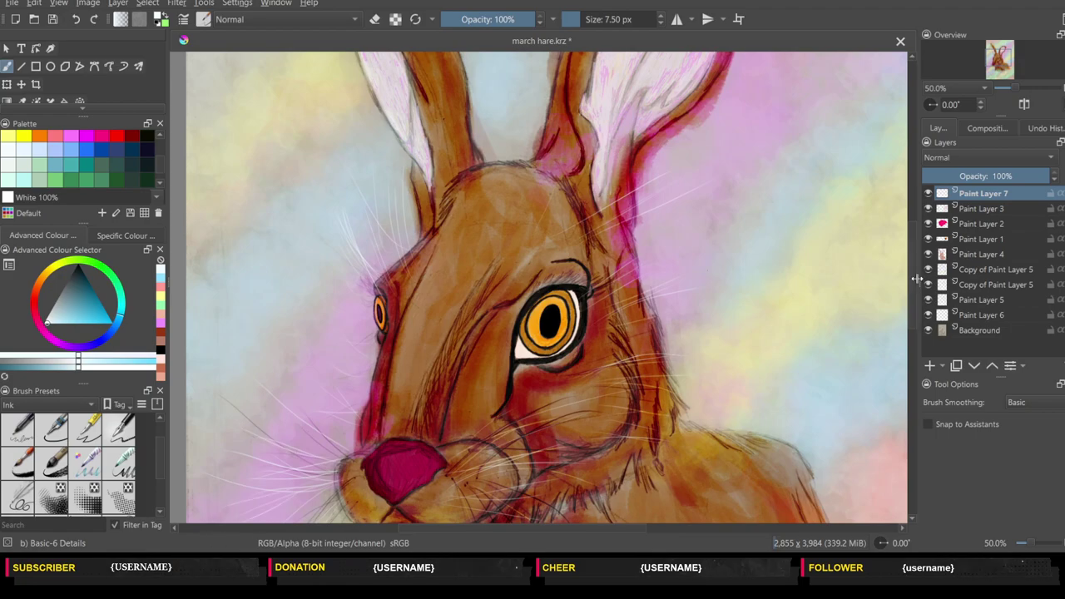
scroll(919, 277, "down", 3)
scroll(918, 278, "down", 2)
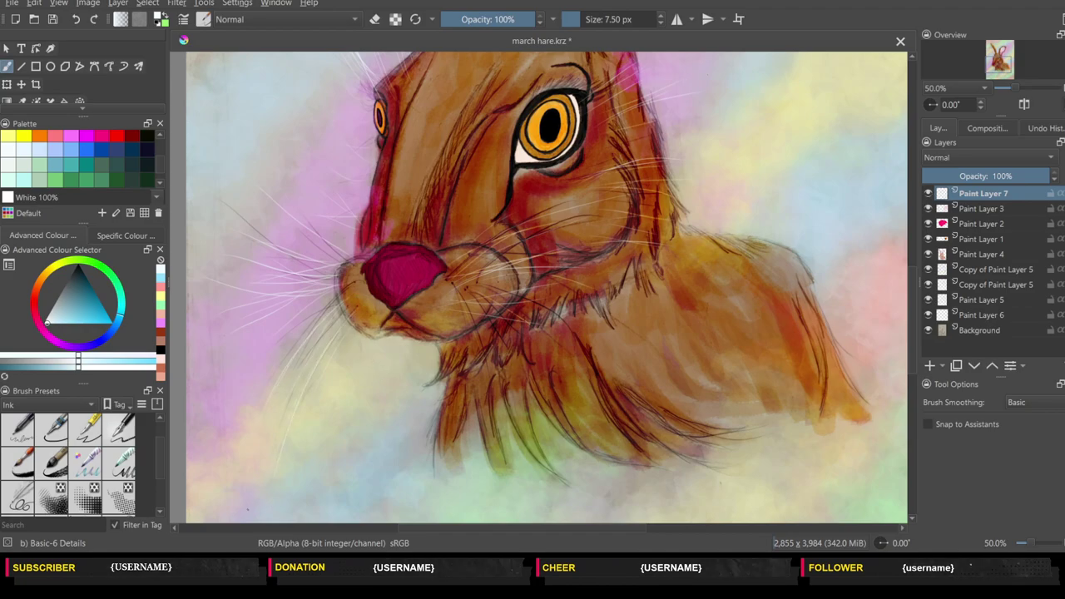
- Fan faint white whiskers out from below the nose, down-right and up toward the cheek
left_click_drag(291, 330, 196, 408)
left_click_drag(466, 291, 507, 374)
left_click_drag(448, 307, 500, 413)
left_click_drag(467, 333, 524, 446)
left_click_drag(476, 297, 581, 403)
left_click_drag(501, 308, 631, 358)
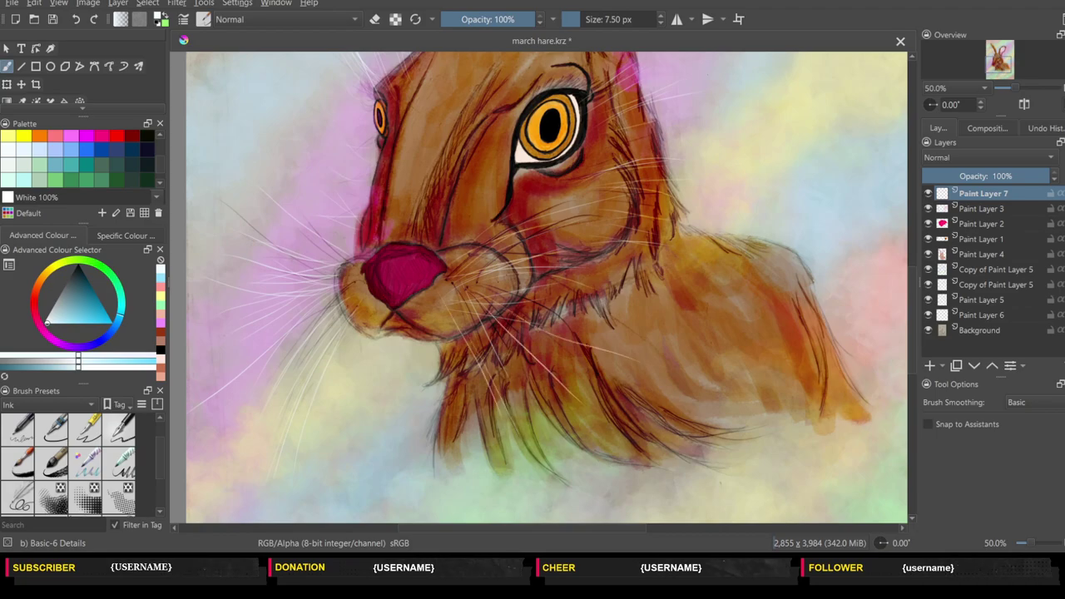
left_click_drag(476, 295, 651, 289)
mouse_move(523, 266)
left_mouse_down()
mouse_move(658, 223)
mouse_move(669, 169)
left_mouse_up()
left_click_drag(472, 266, 646, 188)
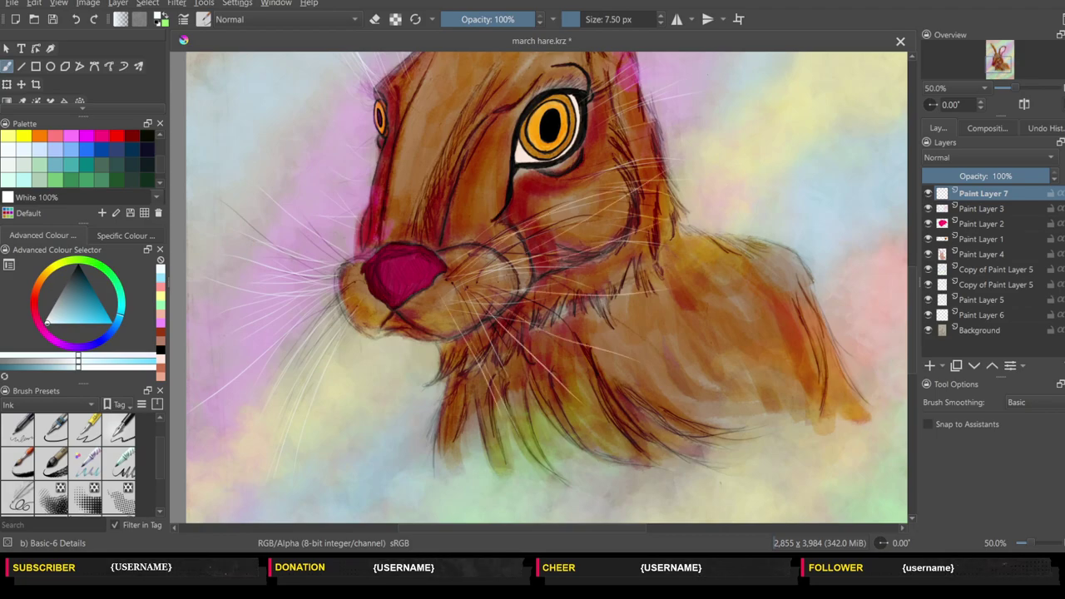
left_click_drag(526, 285, 649, 278)
left_click_drag(529, 341, 611, 336)
left_click_drag(525, 275, 666, 226)
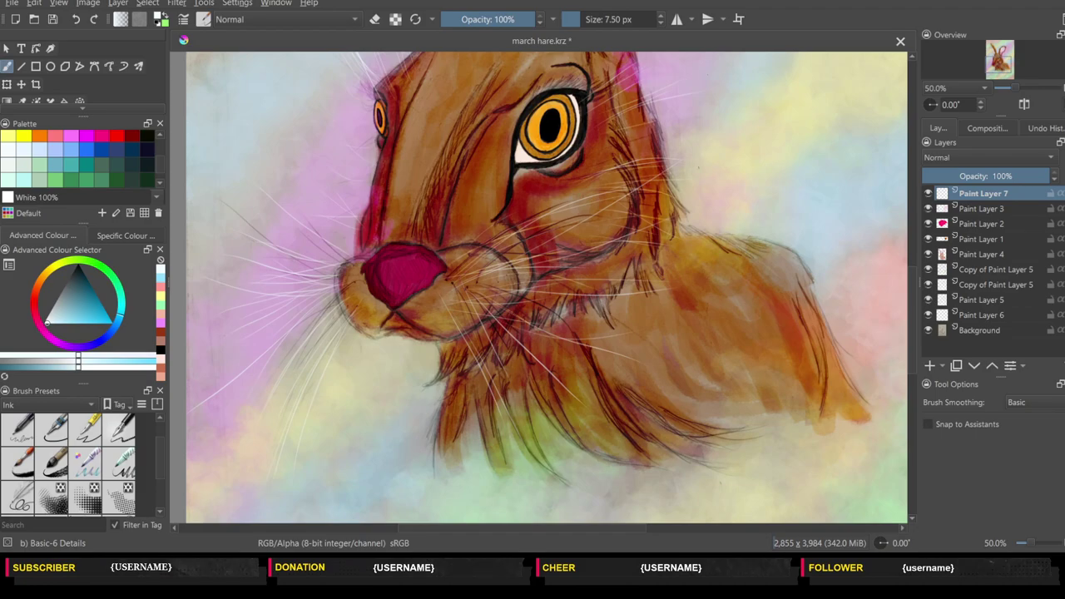
left_click_drag(525, 254, 657, 140)
- Add faint white fur strokes across the hare's body, chest and back
mouse_move(622, 388)
left_mouse_down()
mouse_move(621, 428)
mouse_move(771, 311)
mouse_move(771, 353)
left_mouse_up()
mouse_move(486, 355)
left_mouse_down()
mouse_move(448, 422)
mouse_move(446, 381)
mouse_move(468, 431)
left_mouse_up()
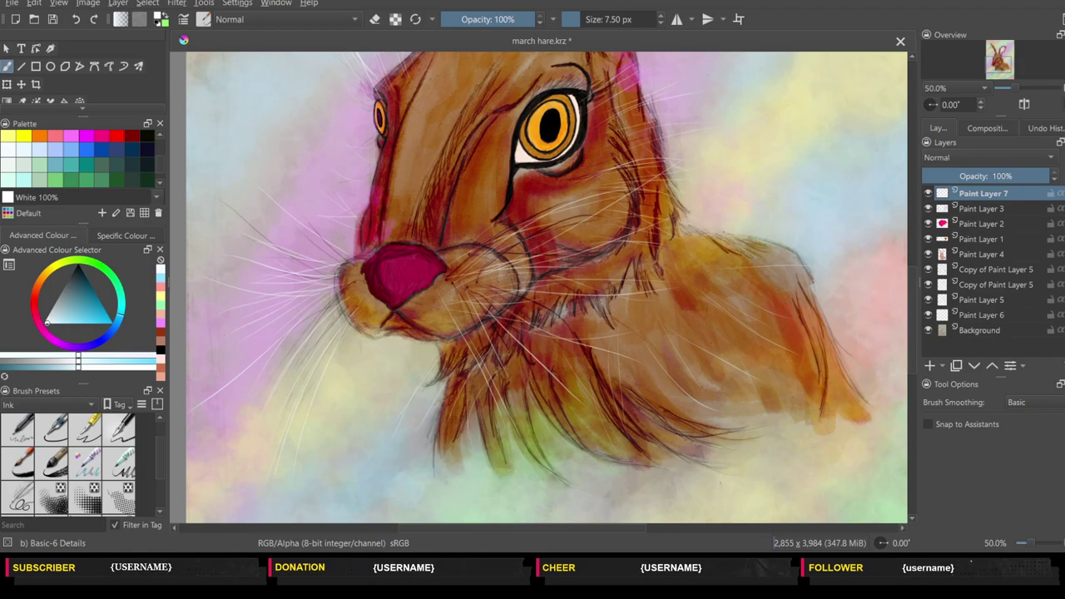
left_click_drag(726, 280, 798, 258)
mouse_move(788, 392)
left_mouse_down()
mouse_move(814, 363)
mouse_move(819, 373)
left_mouse_up()
left_click_drag(799, 376, 849, 320)
- Zoom out and pan to show the whole hare with its ear tips, then save
key("minus")
key("minus")
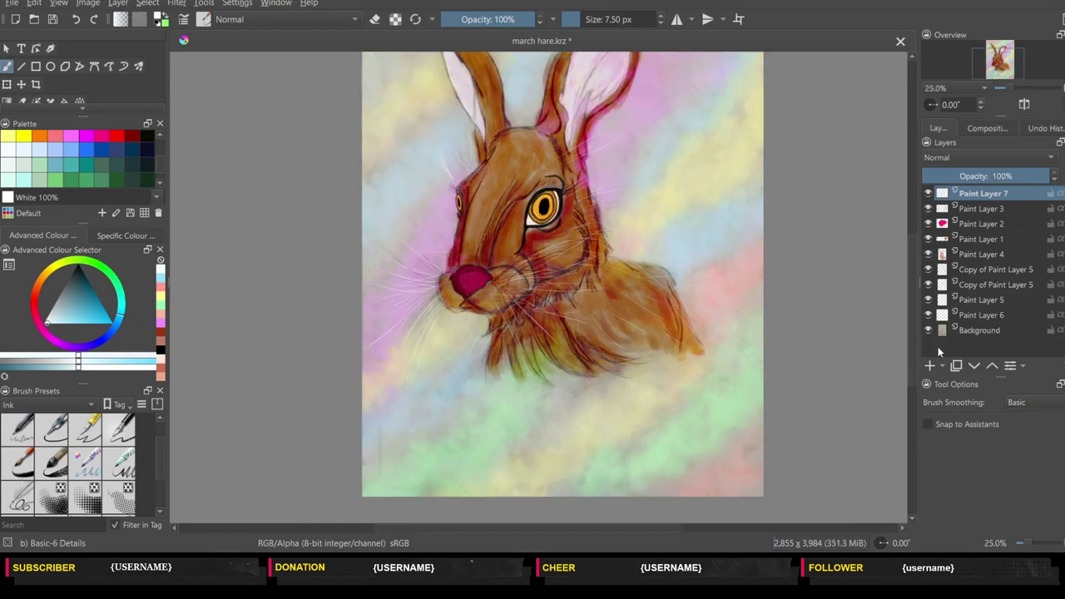
left_click_drag(912, 361, 909, 337)
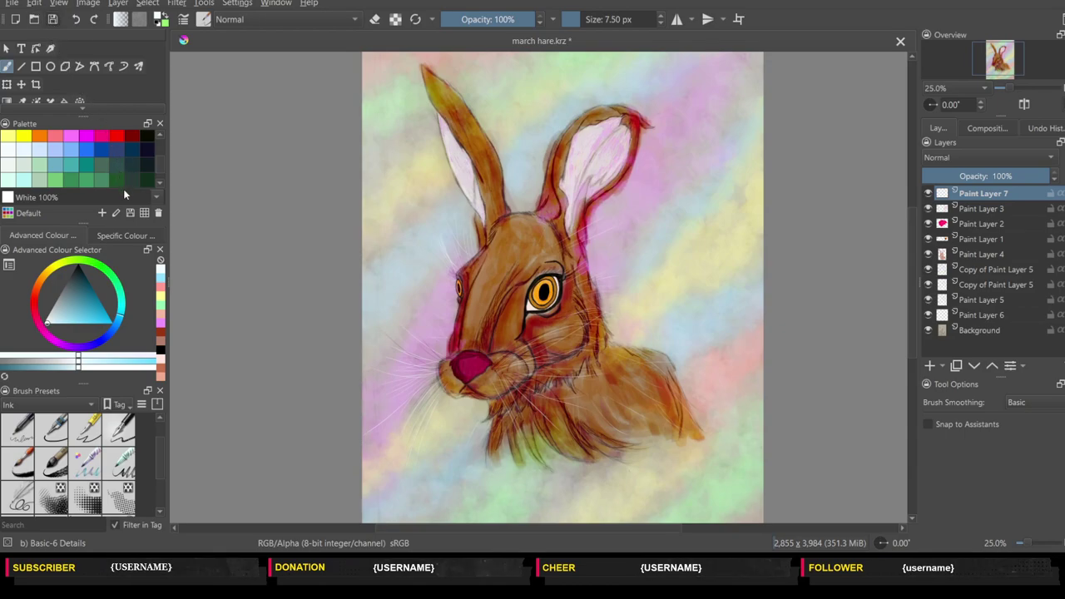
key("ctrl+s")
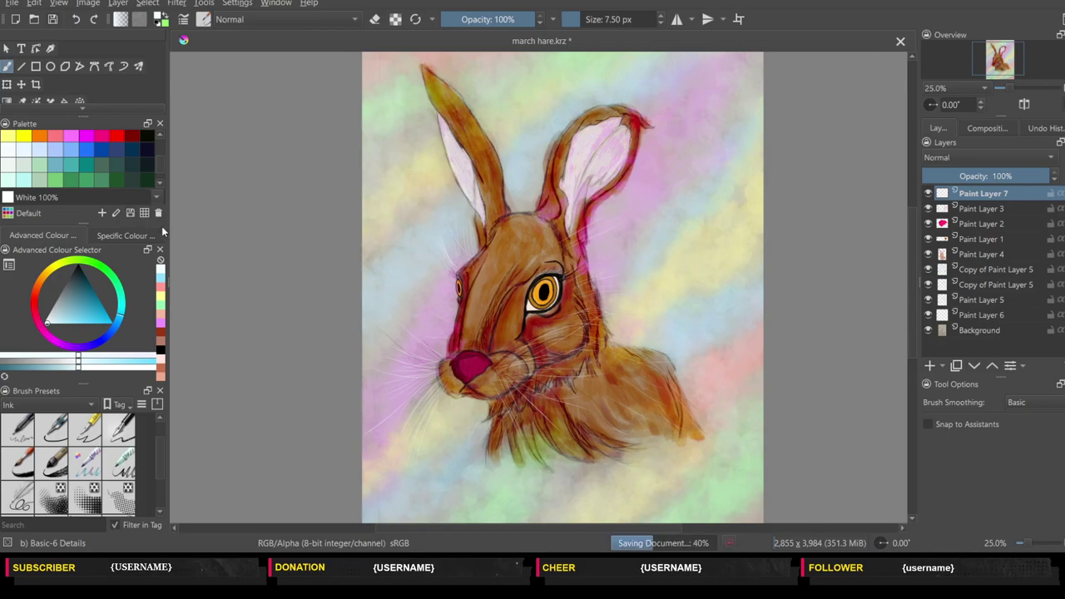